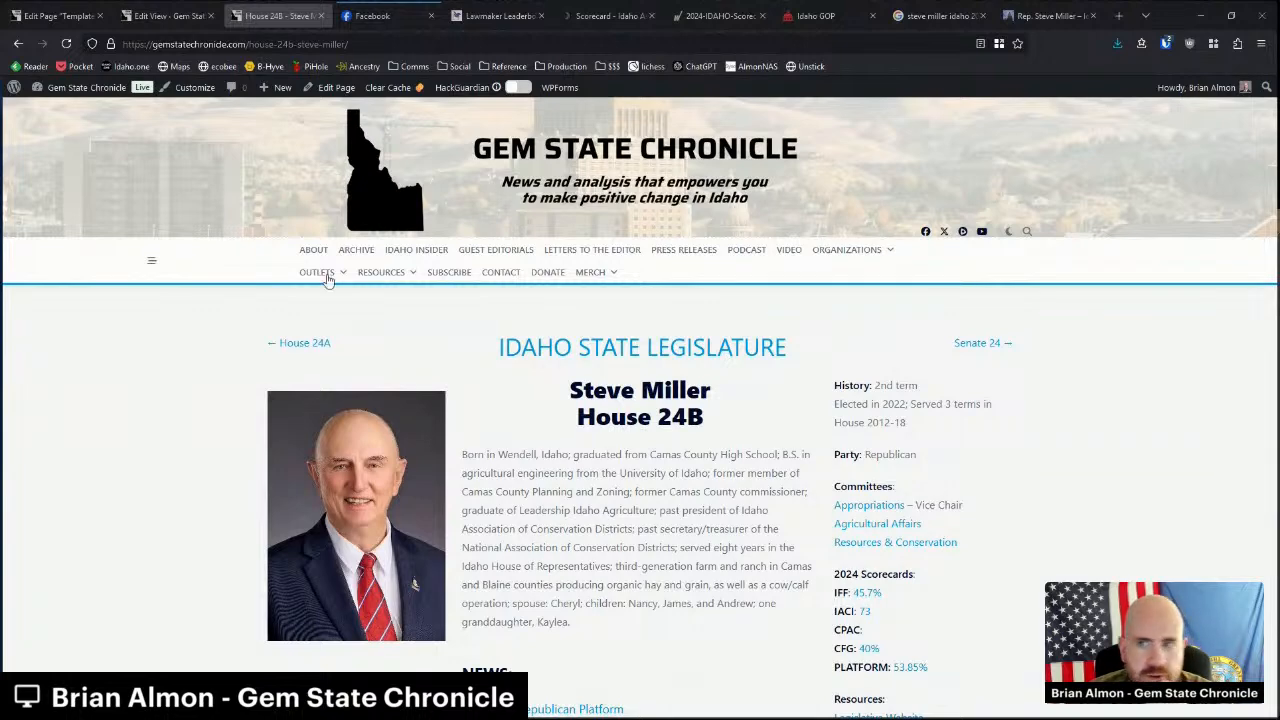
Open the Gem State Chronicle homepage in a new tab and scroll down to its sections.
middle_click(336, 88)
left_click(352, 16)
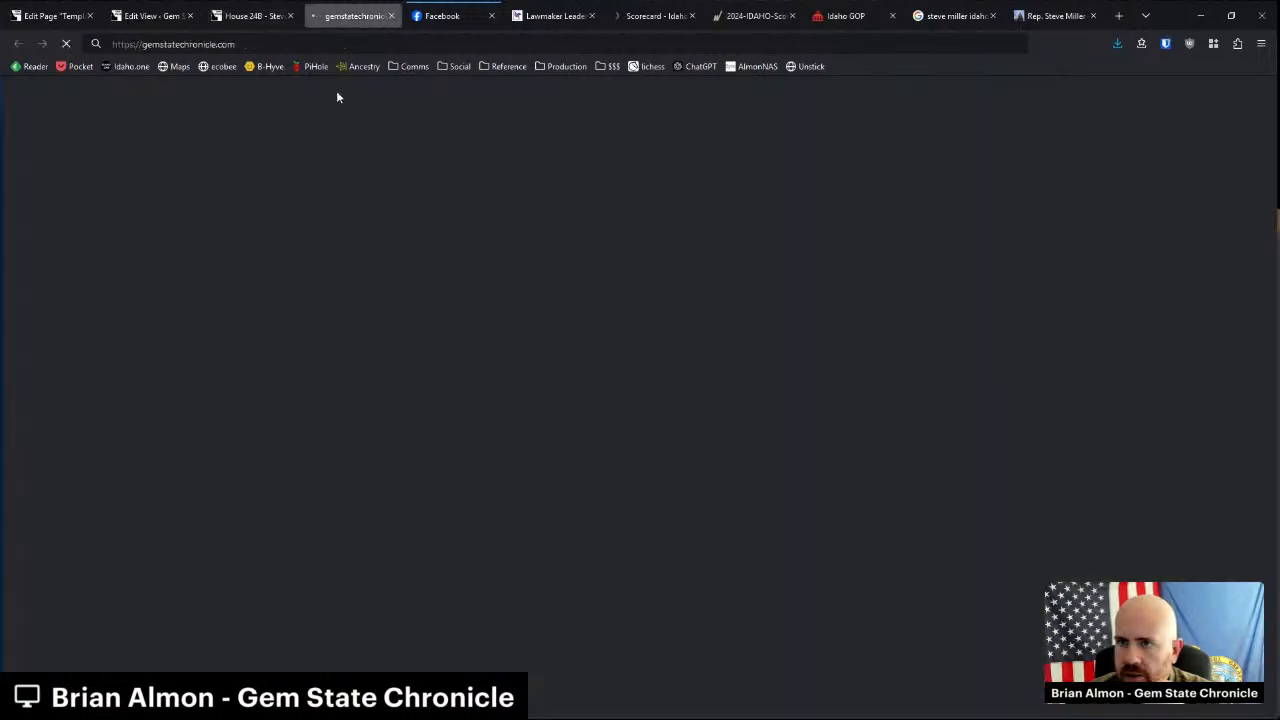
scroll(350, 420, "down", 2)
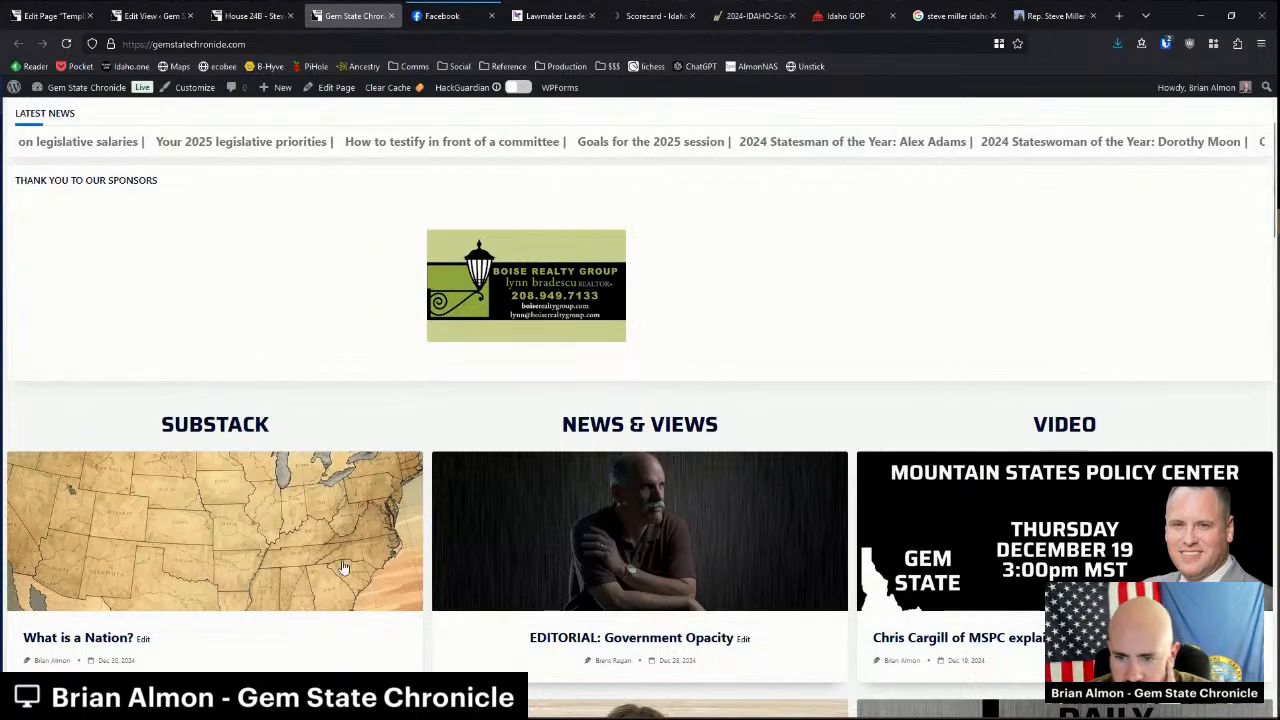
Open the 'What is a Nation?' article from the homepage's Substack section.
left_click(331, 504)
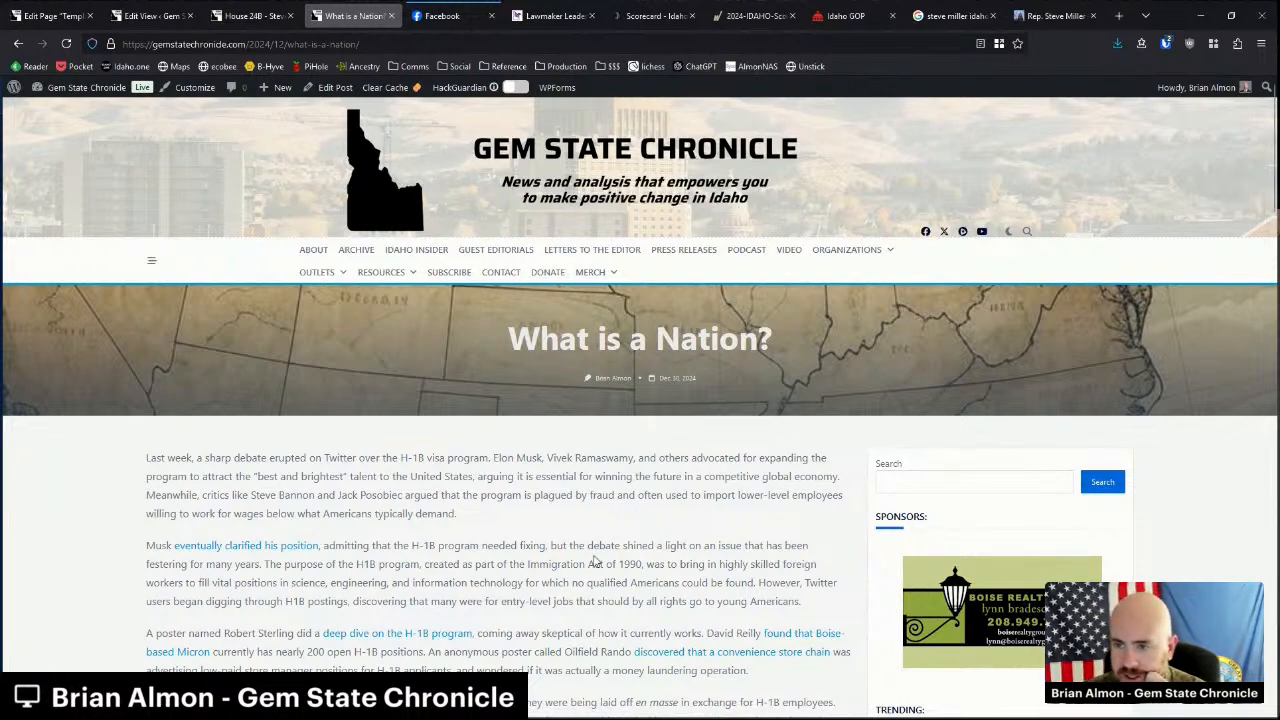
Read through the 'What is a Nation?' article, then close its tab.
scroll(600, 548, "down", 2)
scroll(600, 536, "down", 4)
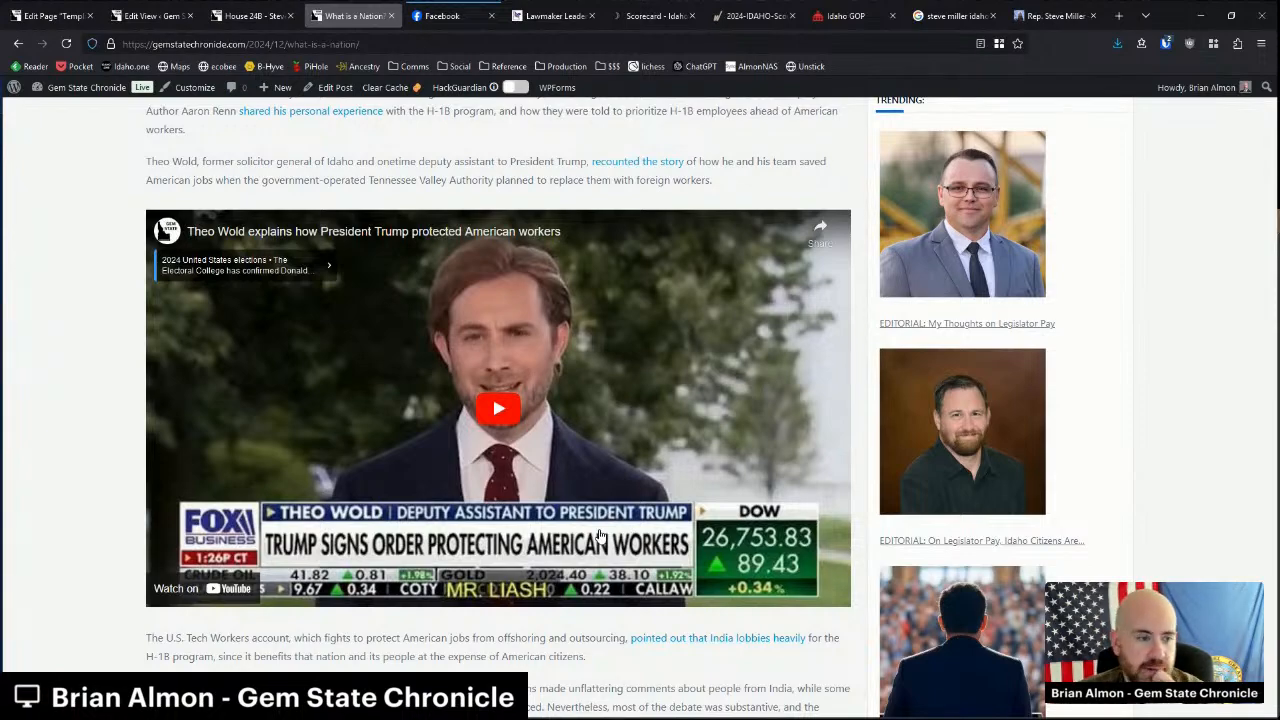
scroll(625, 570, "down", 2)
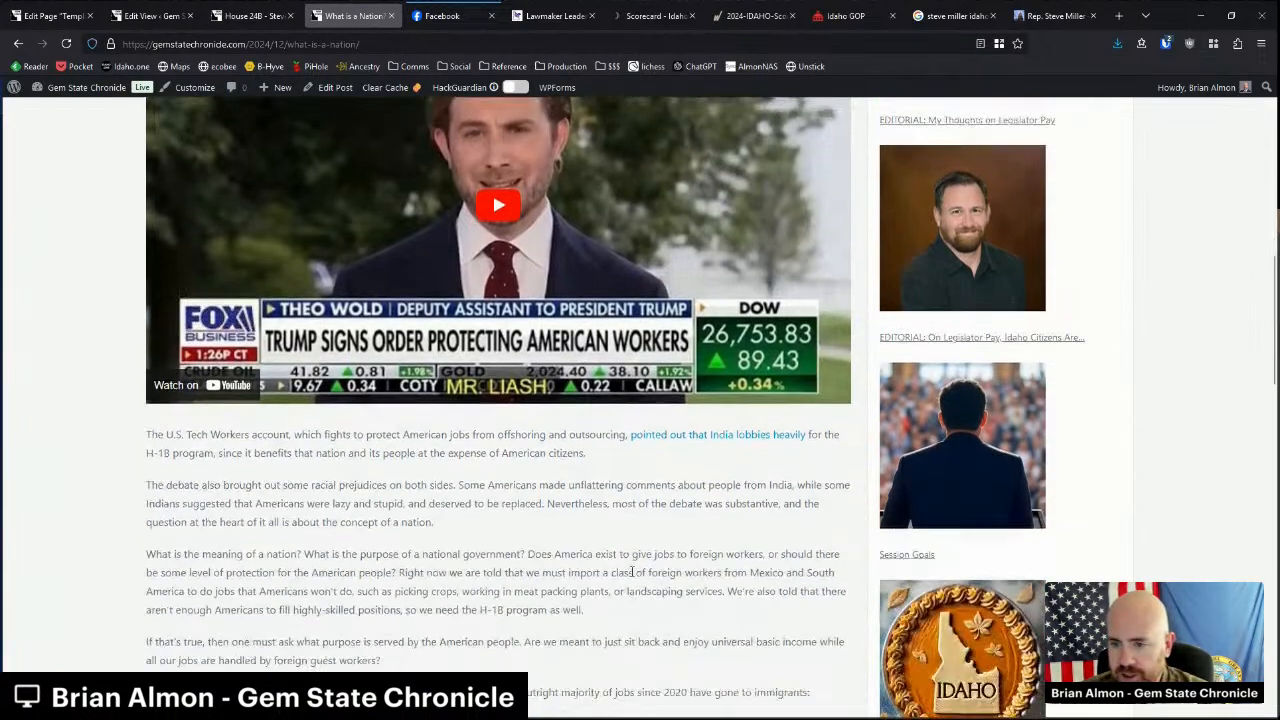
scroll(632, 572, "down", 9)
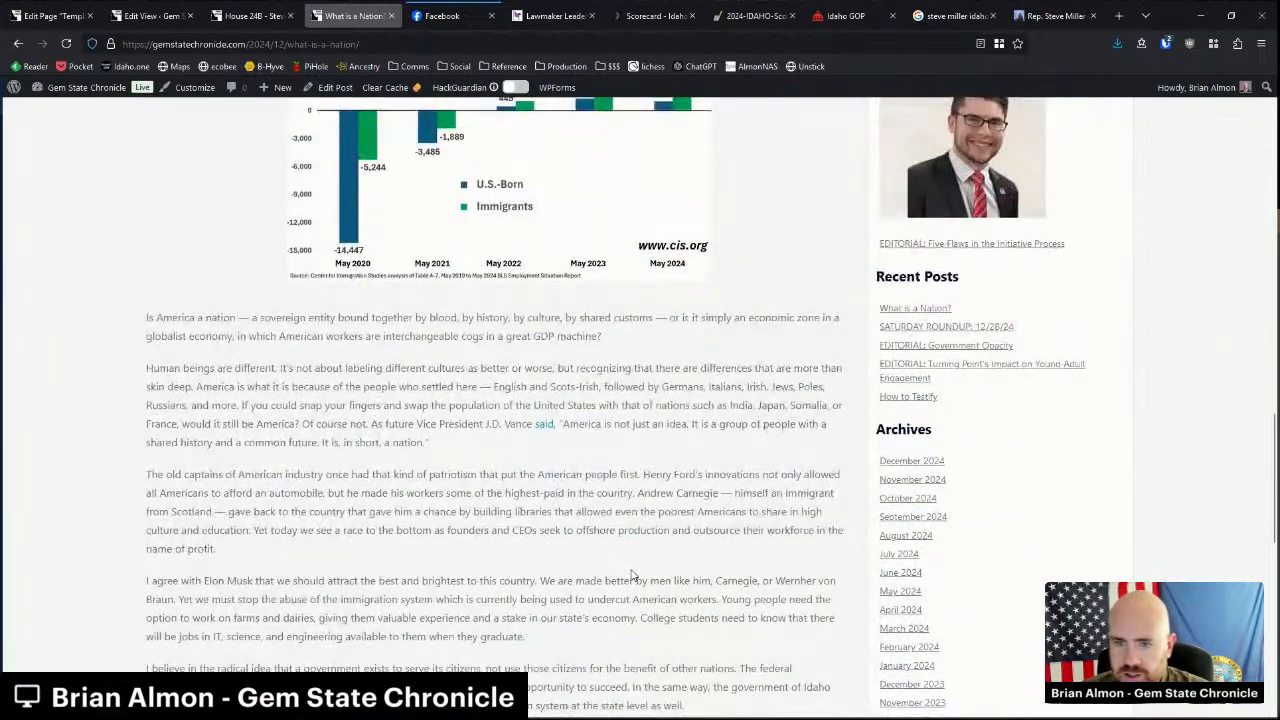
scroll(632, 575, "down", 1)
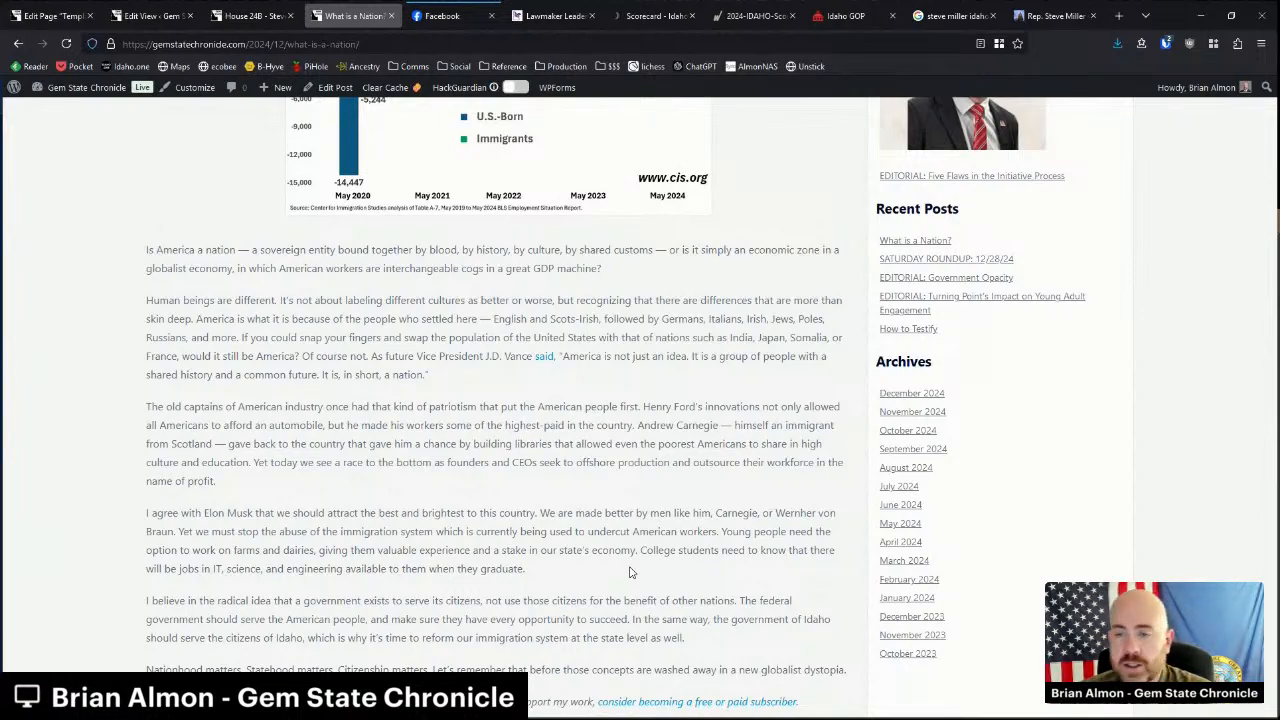
scroll(627, 546, "down", 2)
scroll(627, 546, "up", 12)
scroll(166, 201, "up", 10)
middle_click(344, 18)
Close the Facebook tab and move from the House 24B page to the Senate 24 page.
middle_click(344, 18)
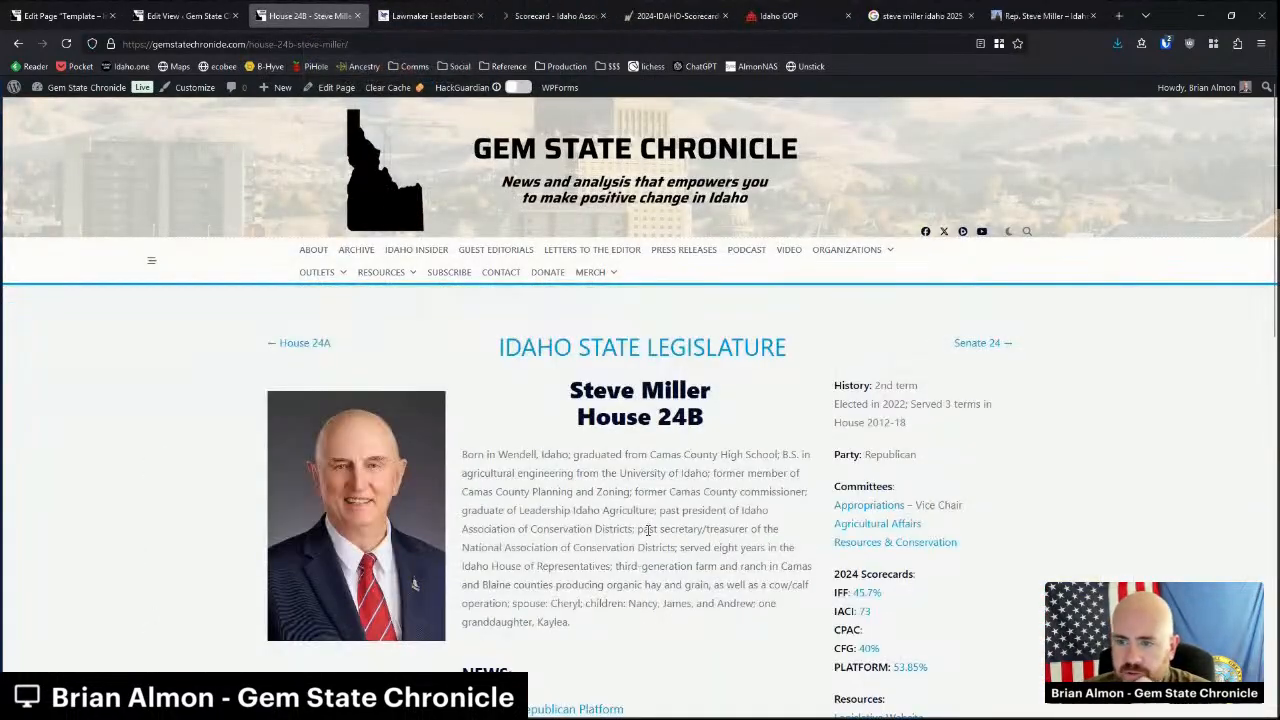
scroll(646, 520, "down", 2)
scroll(646, 518, "down", 7)
scroll(646, 518, "up", 3)
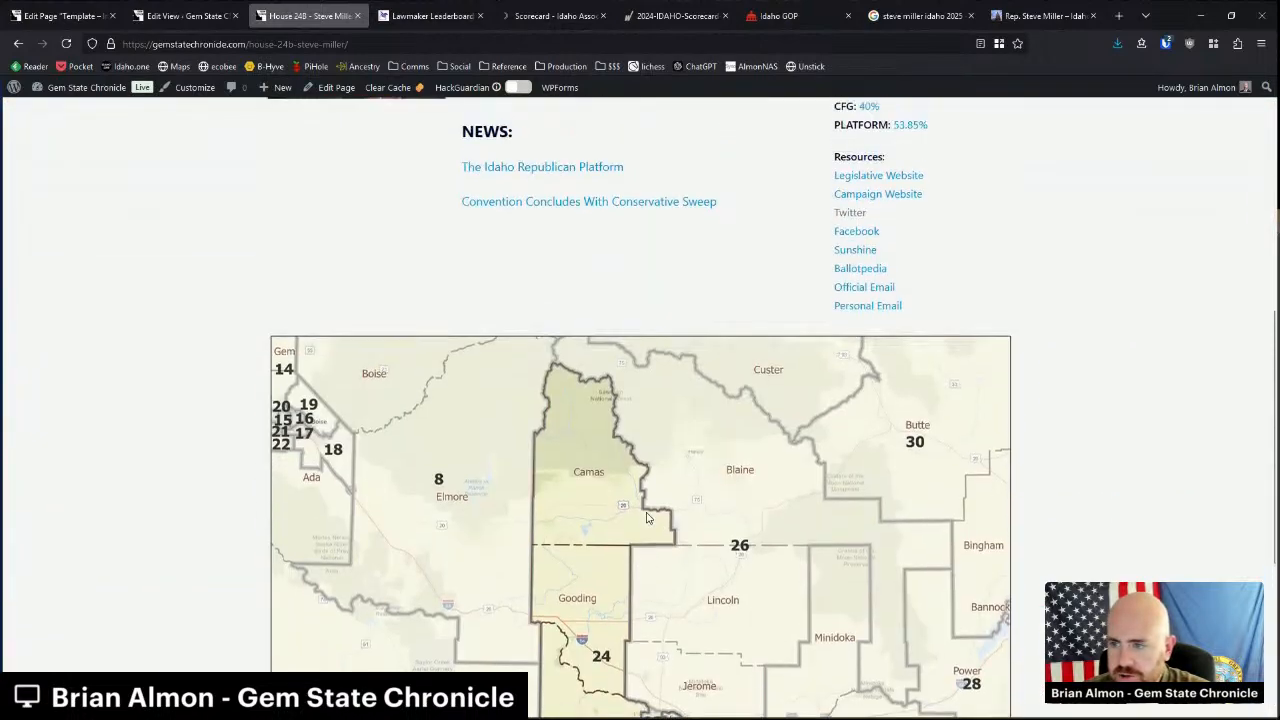
scroll(646, 518, "up", 6)
left_click(982, 345)
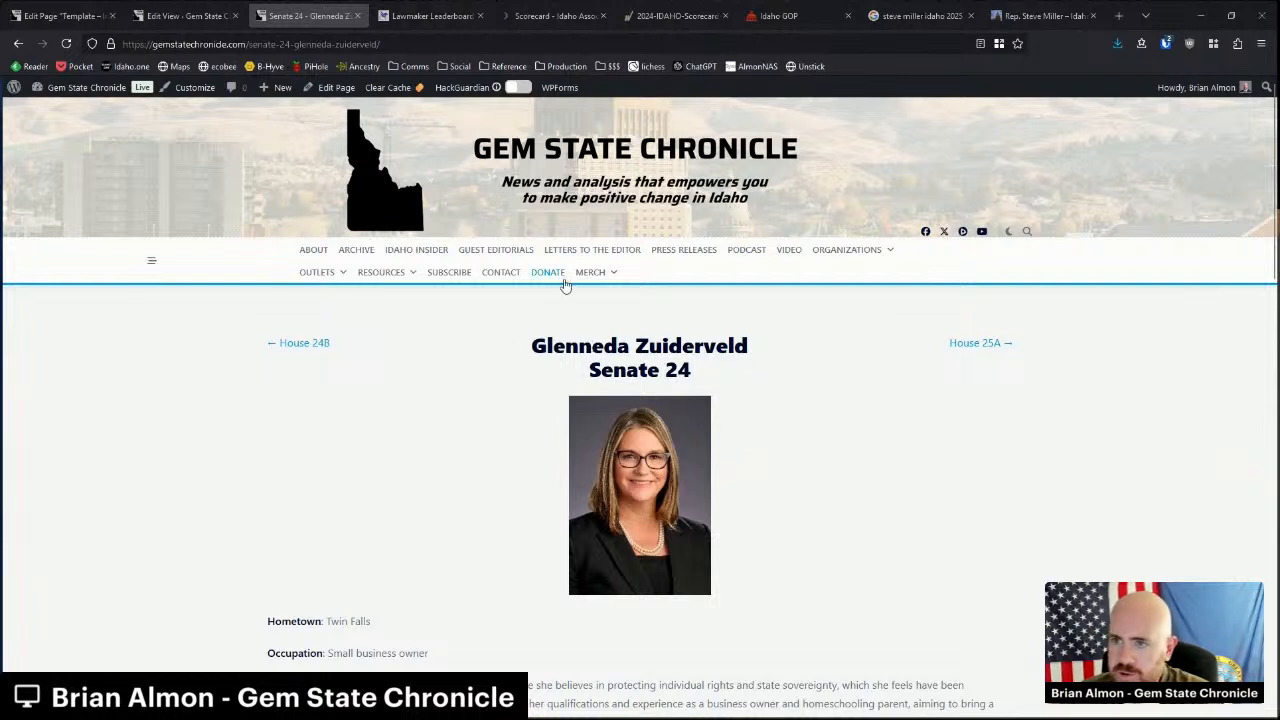
Edit the Senate 24 page and paste the copied legislator template above the old heading.
left_click(325, 87)
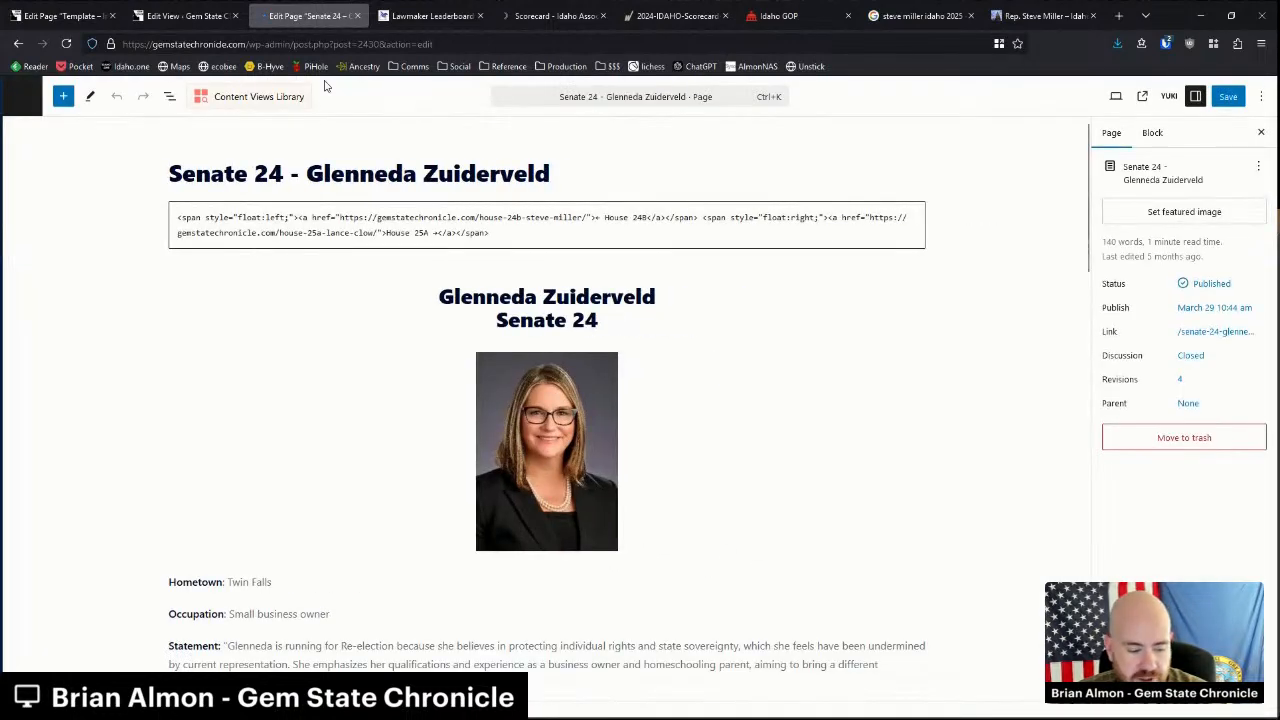
left_click(544, 268)
left_click(83, 15)
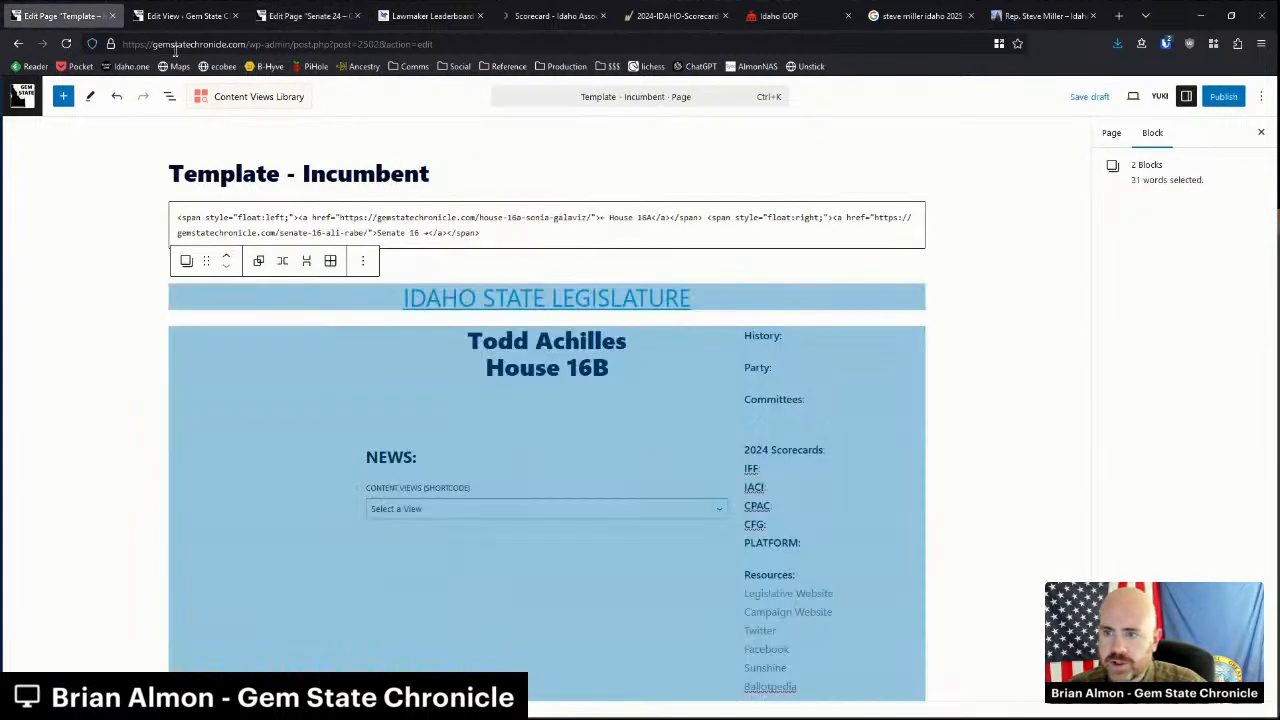
left_click(303, 15)
left_click(537, 277)
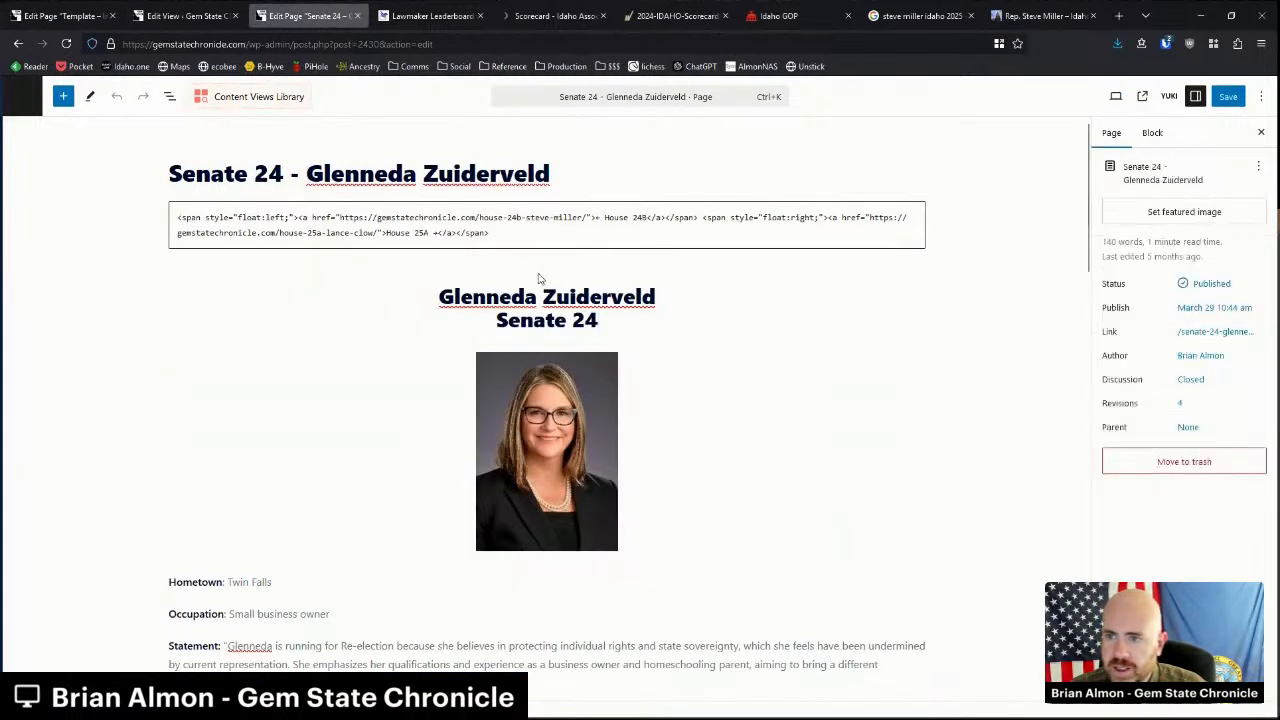
left_click(547, 268)
left_click(477, 368)
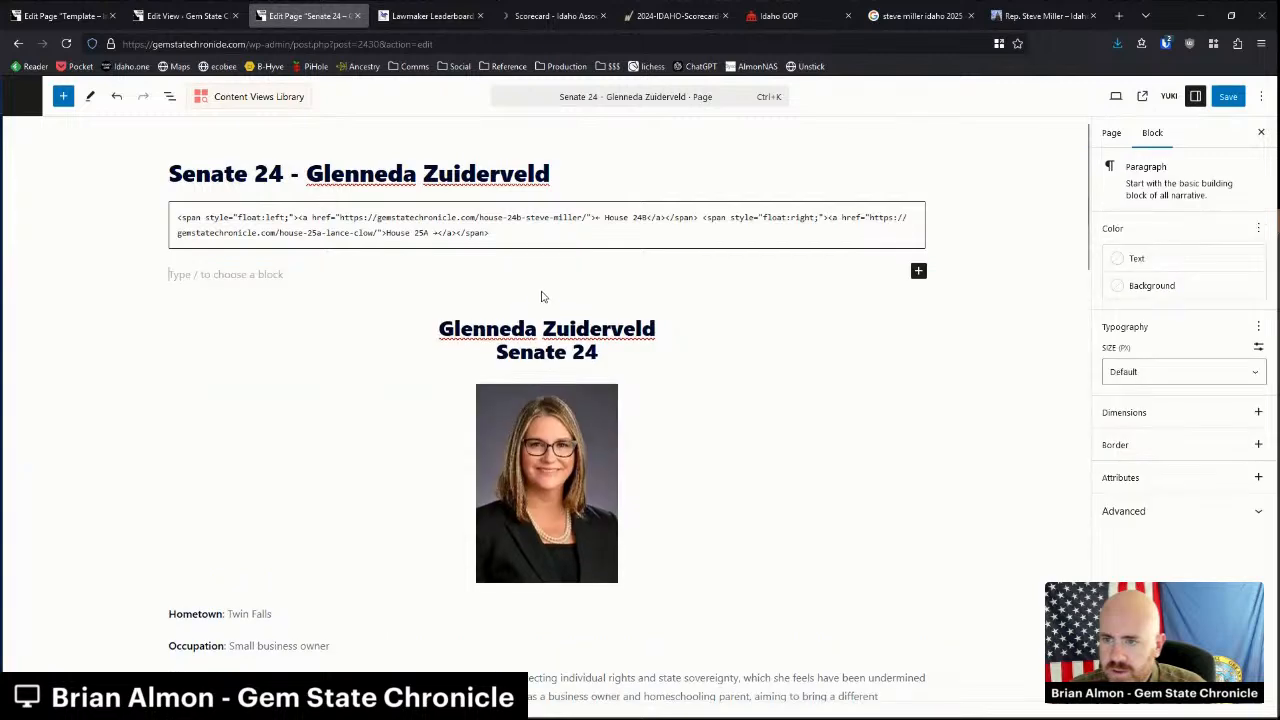
key("ctrl+v")
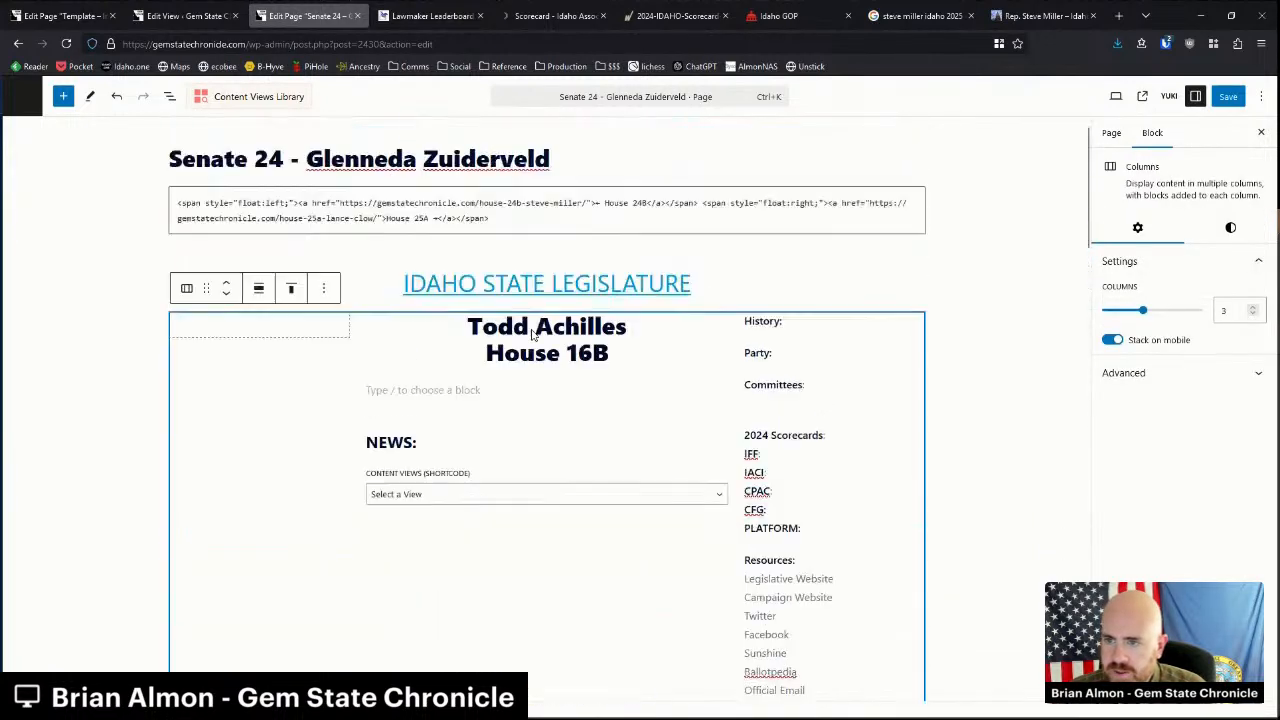
Replace the template's placeholder name with the senator's name and clear the old House 16B district.
left_click_drag(469, 341, 631, 343)
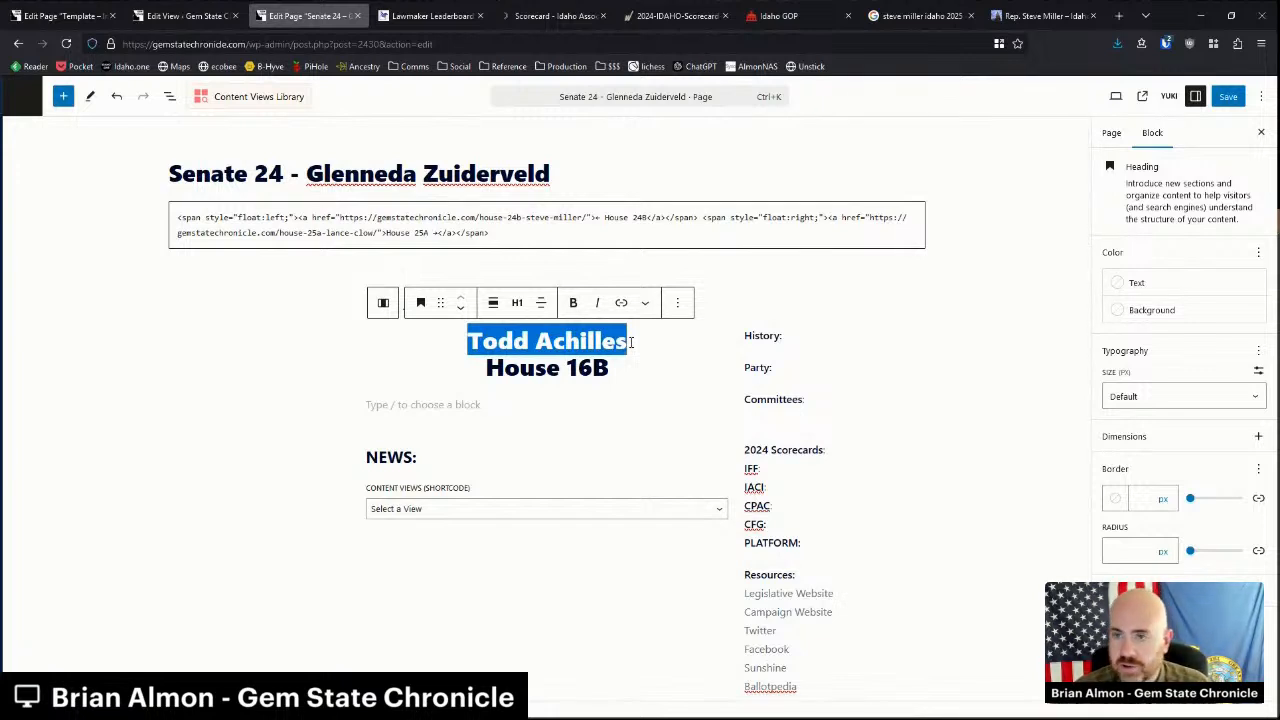
type("Glenne")
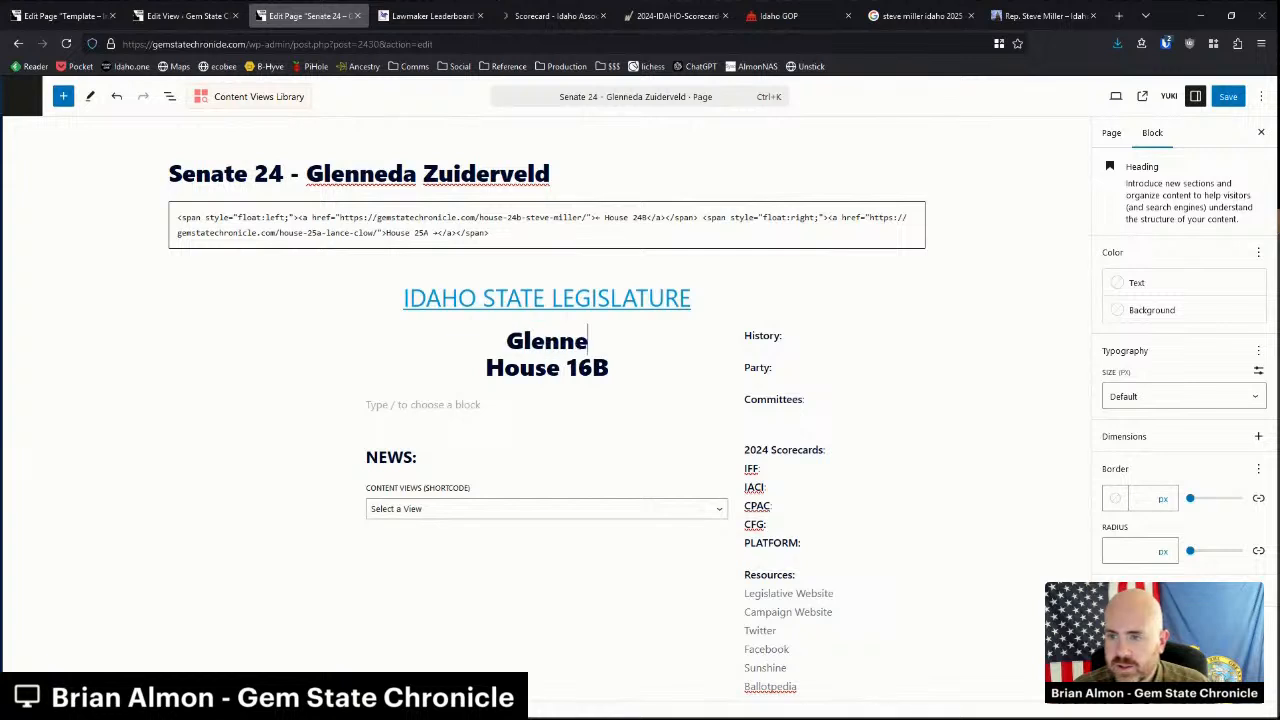
type("da Zuiderveld")
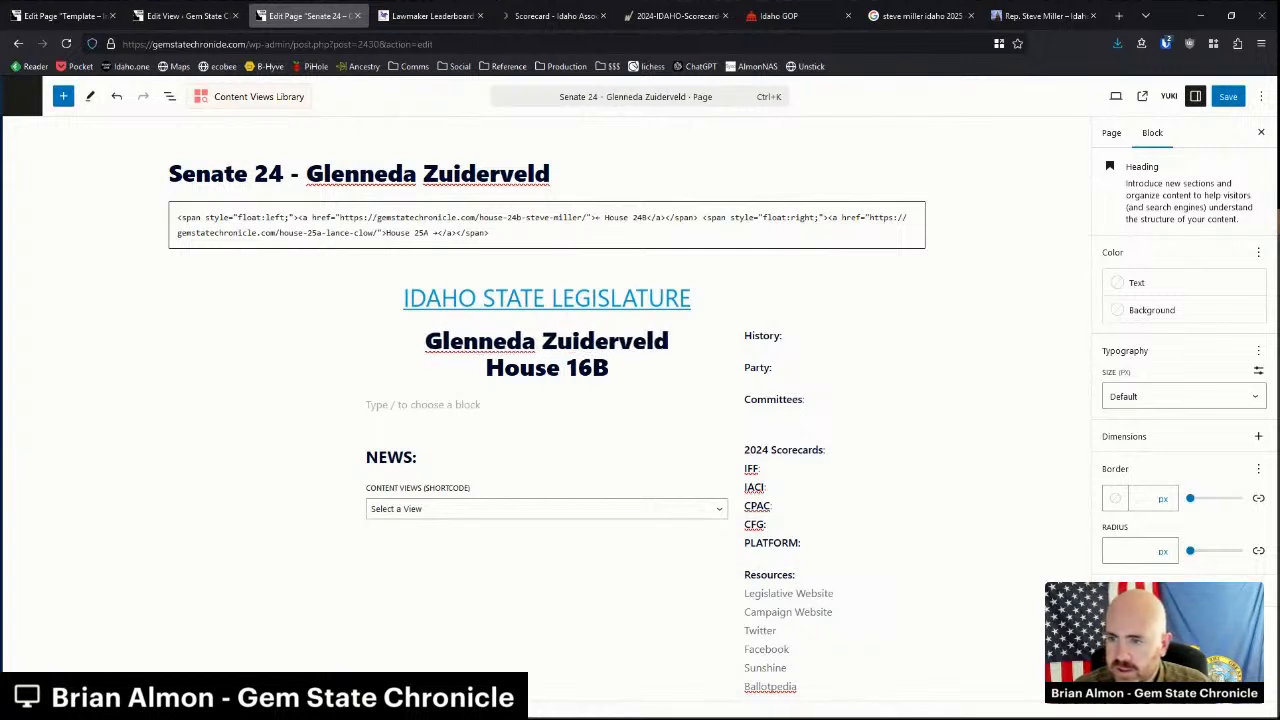
key("shift+Home")
key("shift+Right")
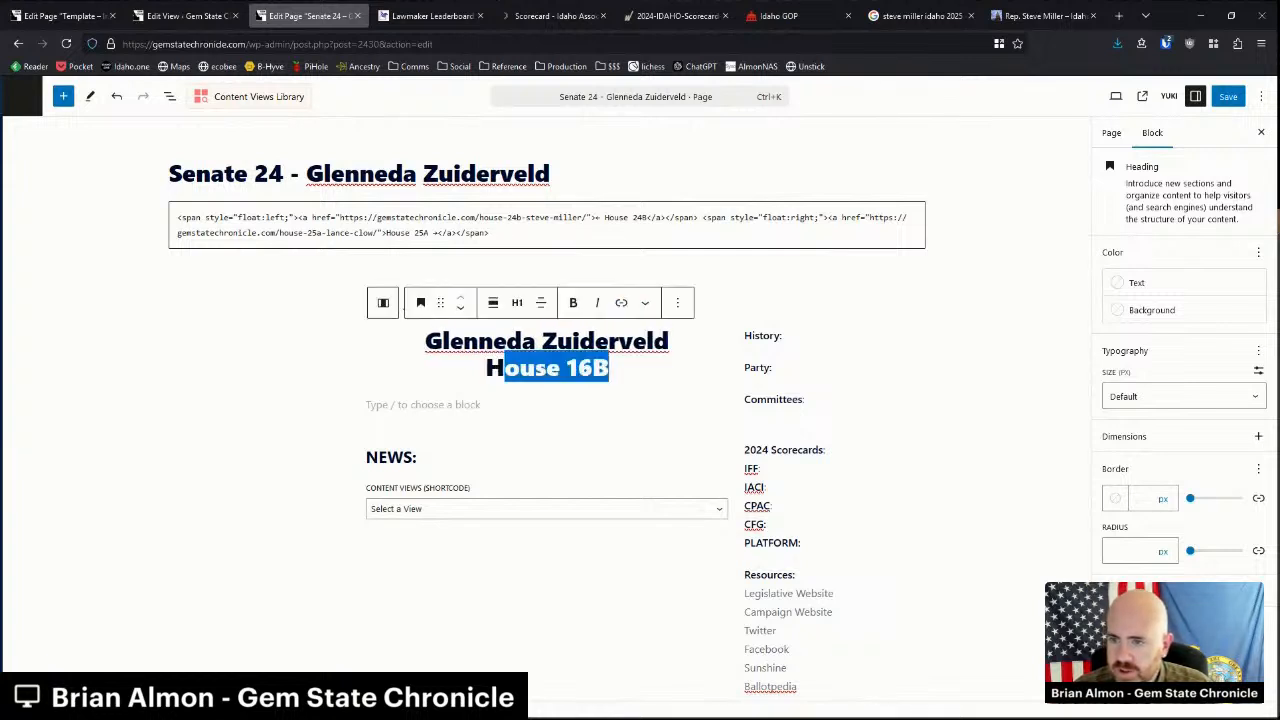
key("BackSpace")
key("BackSpace")
Enter 'Senate 24' as the district and add an image block to the template's left column.
type("Senate 24")
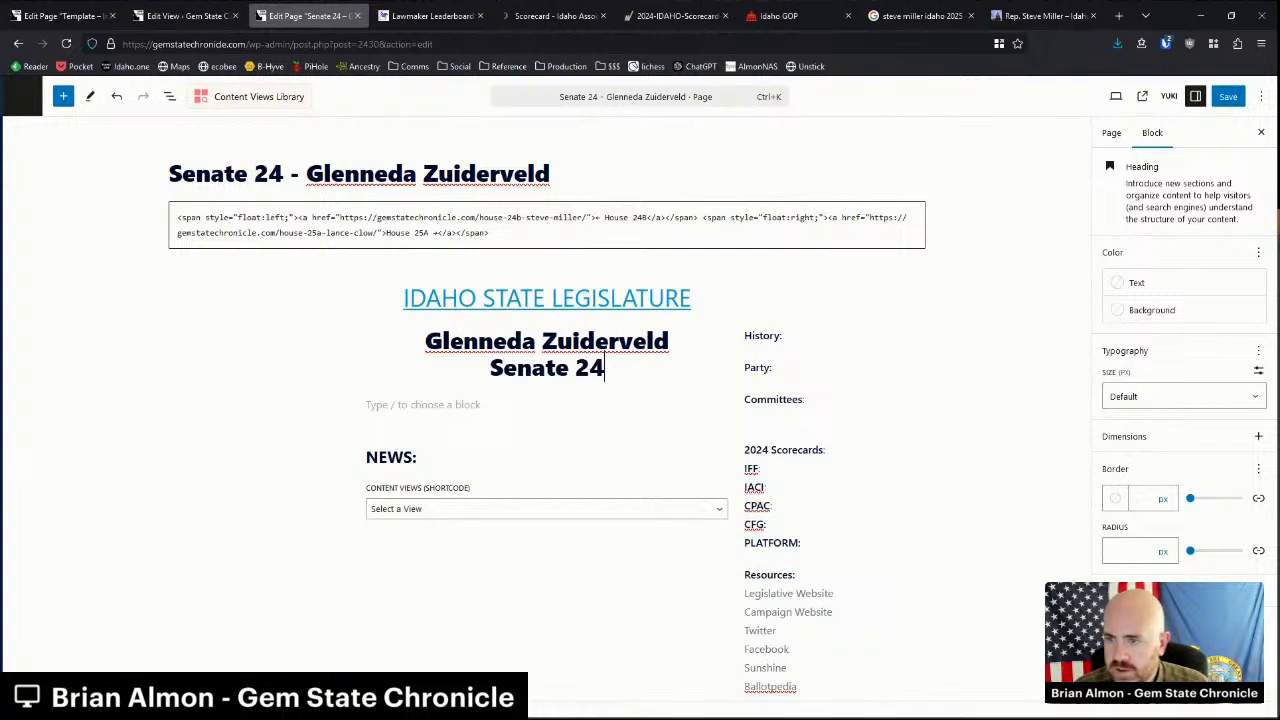
left_click(296, 356)
left_click(259, 339)
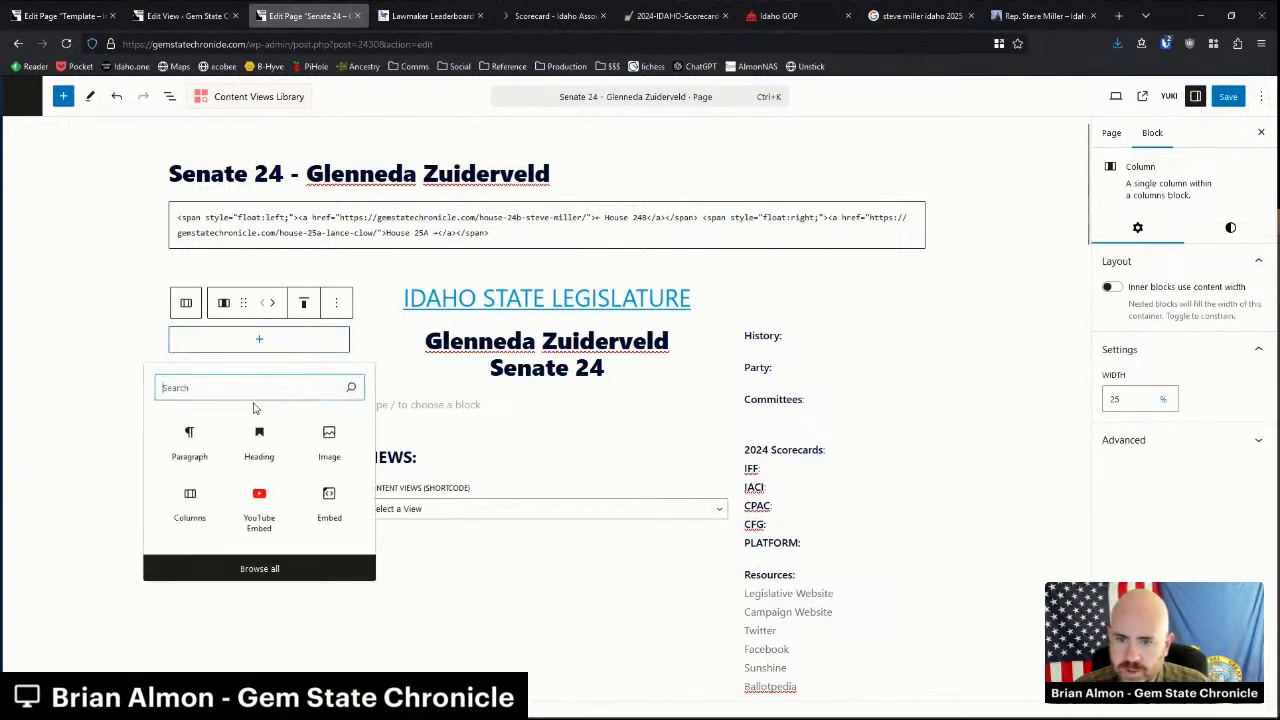
left_click(305, 443)
left_click(260, 419)
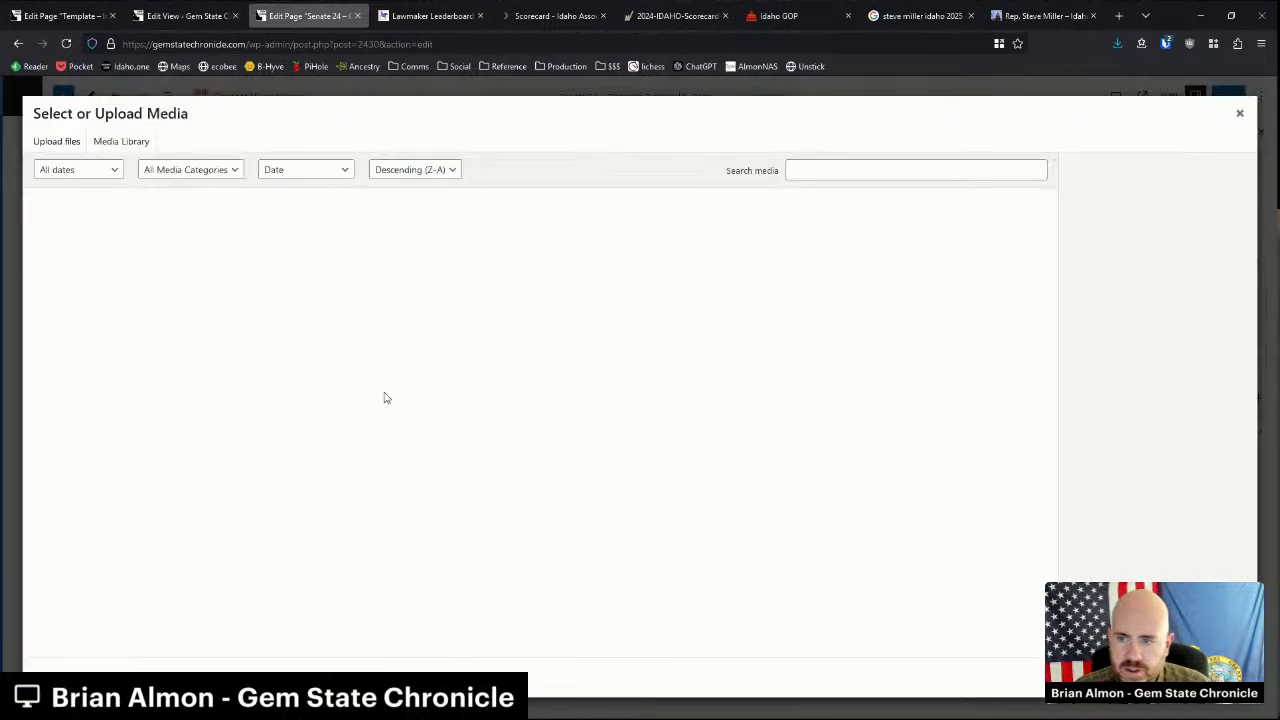
Insert the senator's photo from a Media Library search and centre-align it.
left_click(816, 171)
type("zuiderv")
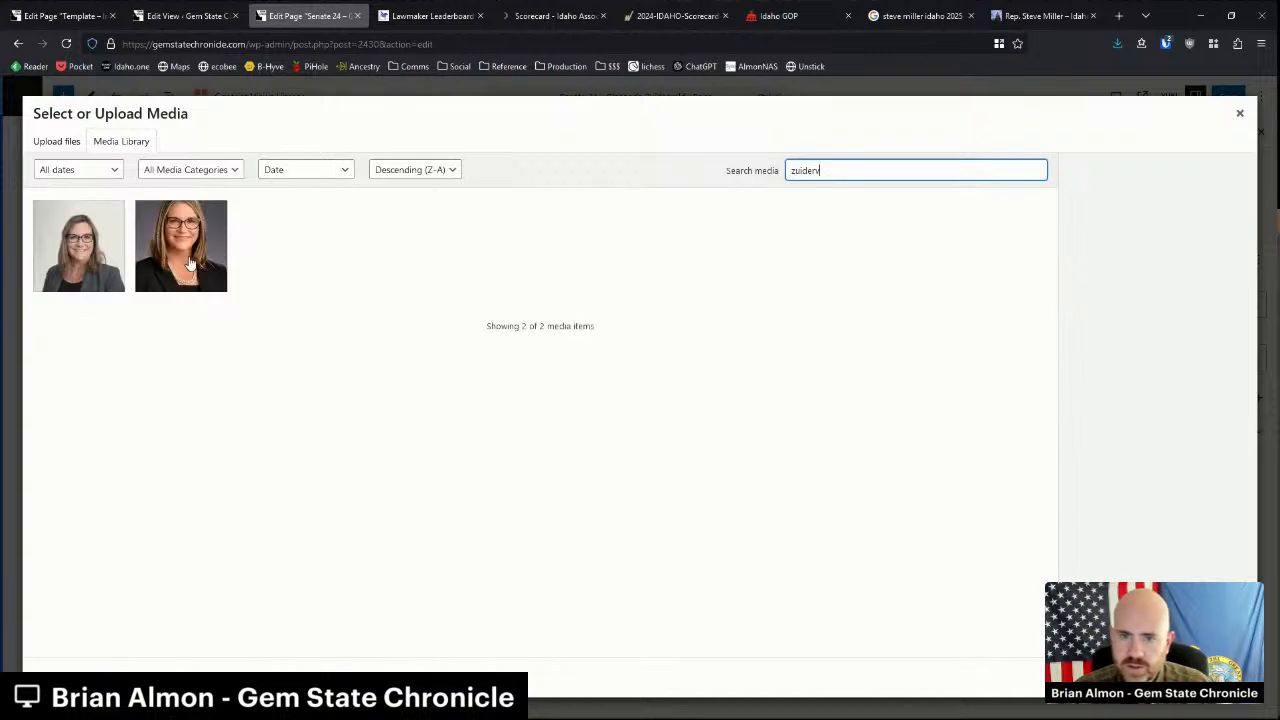
left_click(206, 258)
left_click(1226, 677)
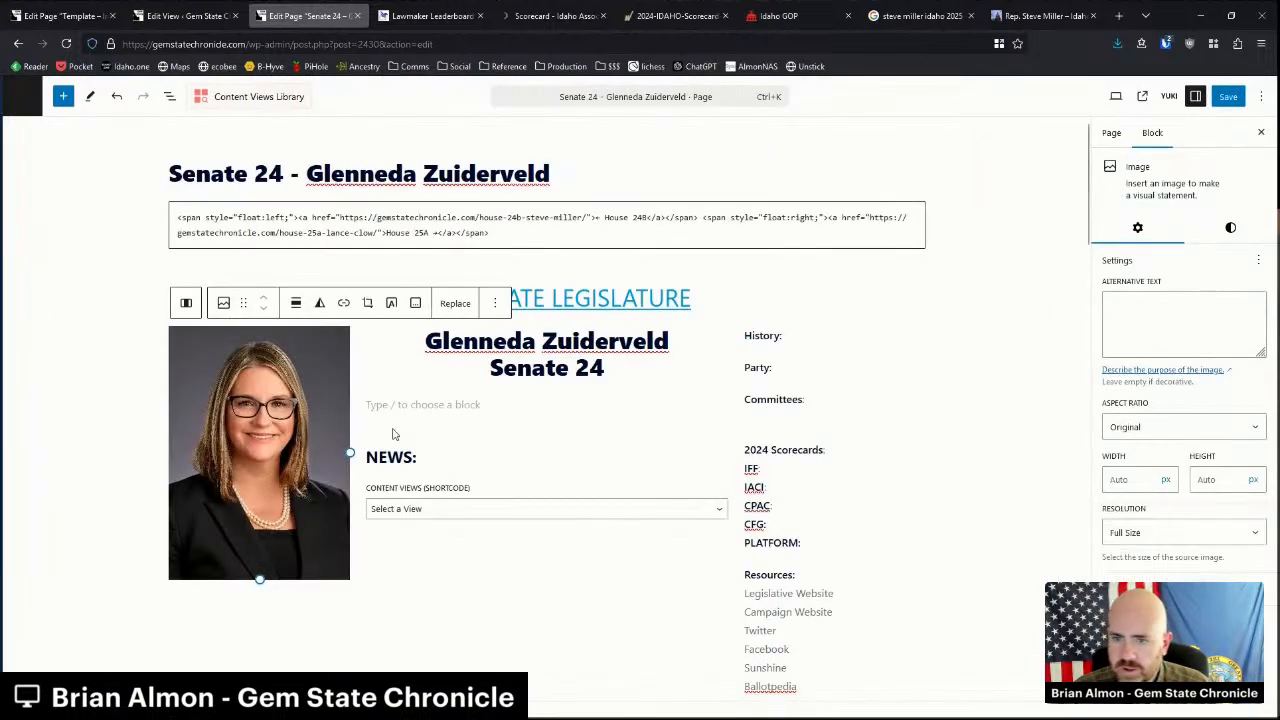
left_click(295, 302)
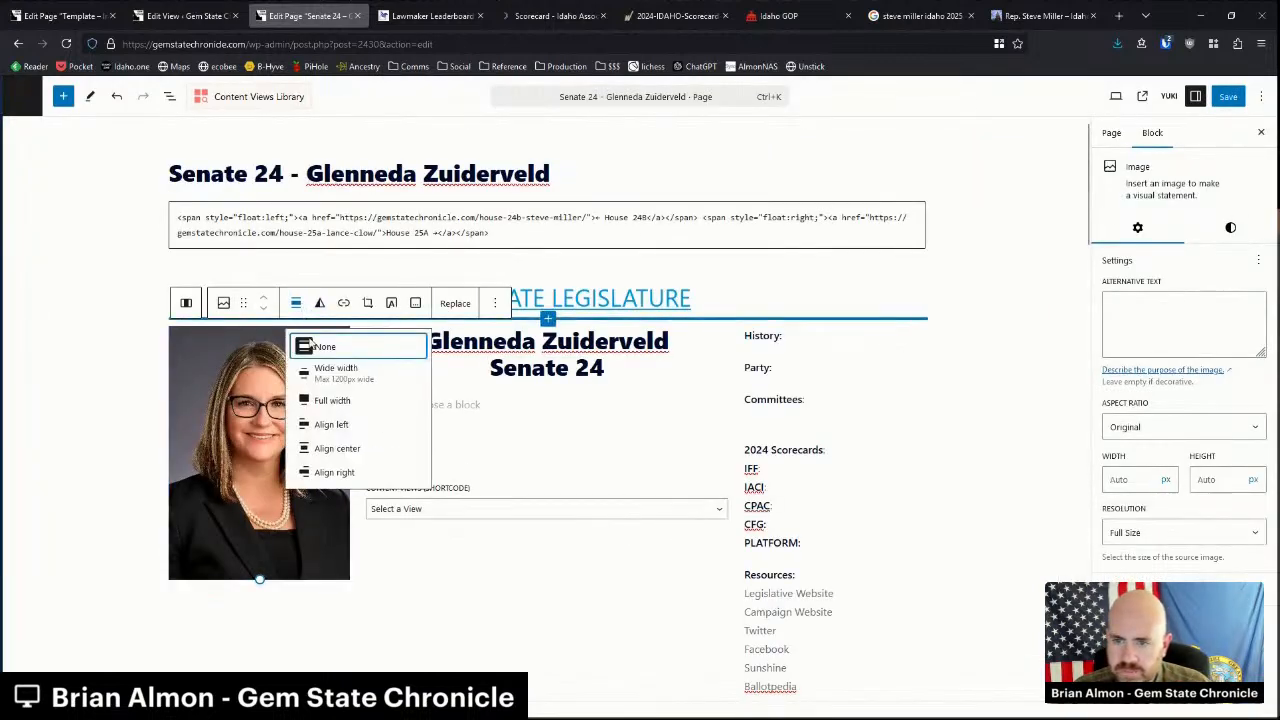
left_click(354, 448)
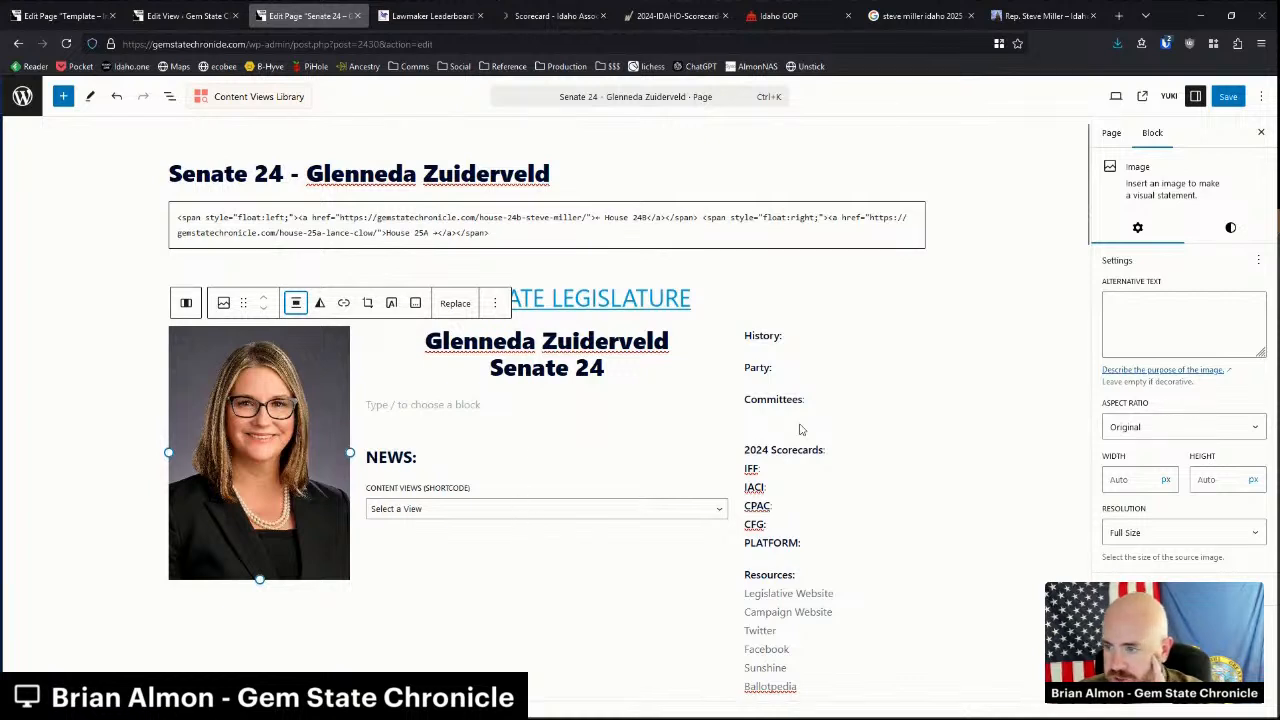
Fill in History as '2nd term / Elected in 2022' and Party as 'Republican' in the right column.
left_click(798, 340)
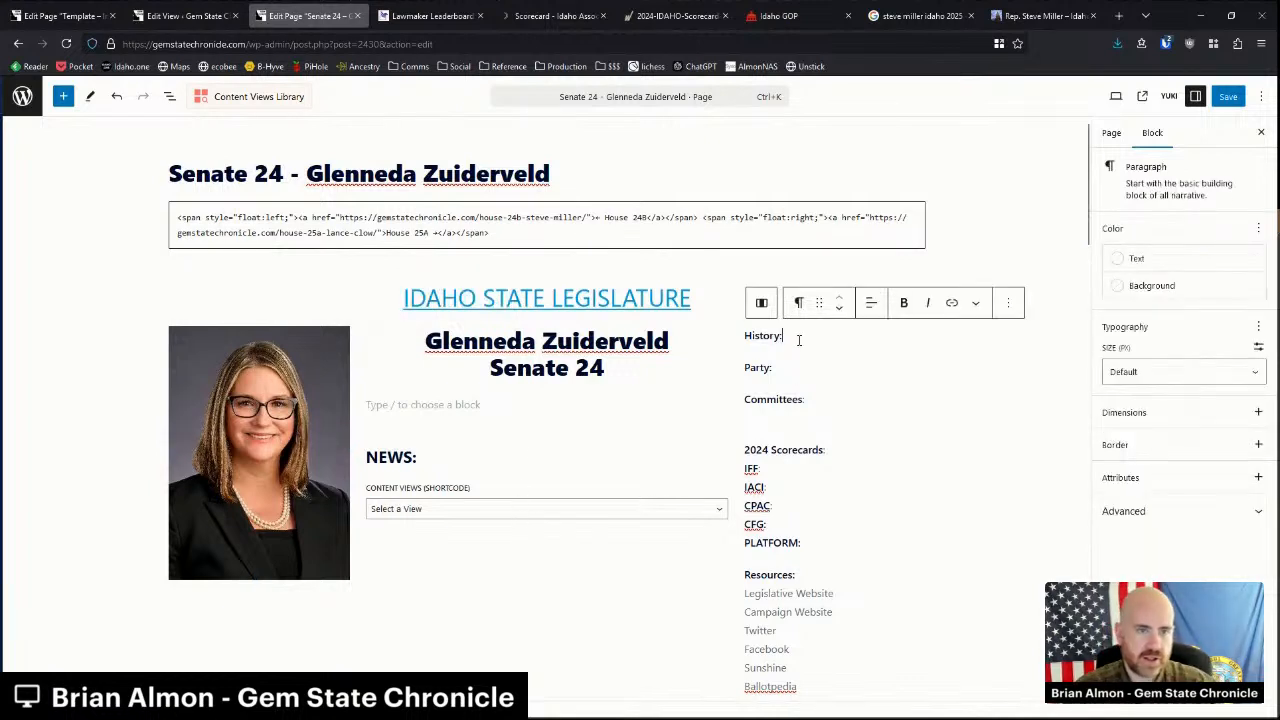
type("Rep")
key("BackSpace")
key("BackSpace")
key("BackSpace")
type("2nd term")
key("shift+Return")
type("Elected in 2022")
key("Down")
type("Republican")
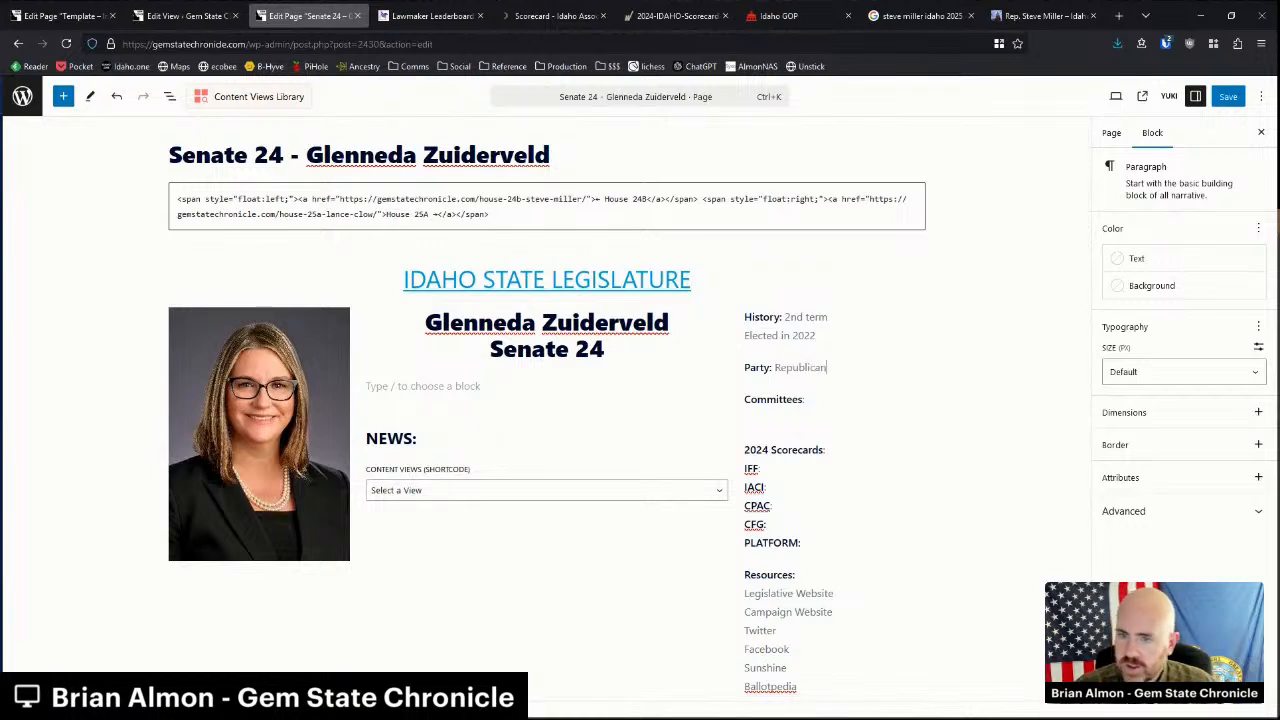
Delete the old duplicate name heading and the old centred photo.
scroll(797, 430, "down", 5)
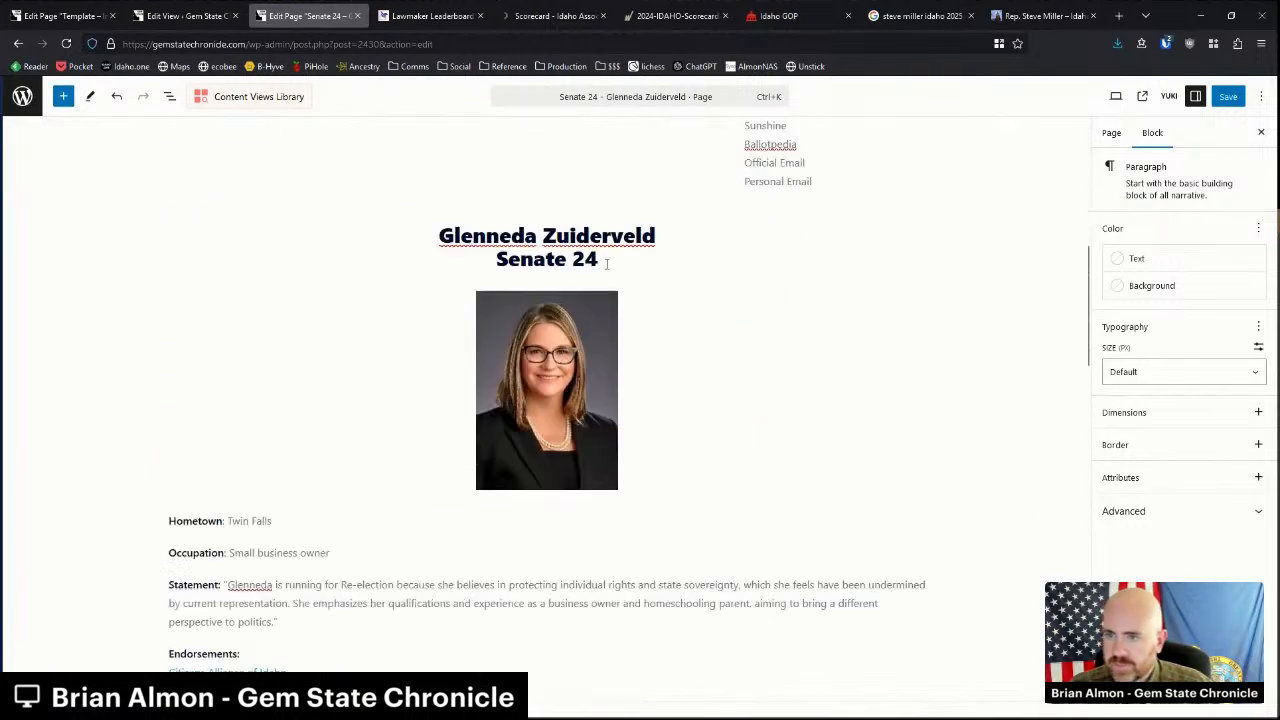
left_click(606, 263)
left_click(443, 200)
left_click(486, 566)
left_click(555, 308)
key("Delete")
Delete the old bio blocks from Hometown downward.
scroll(580, 317, "up", 1)
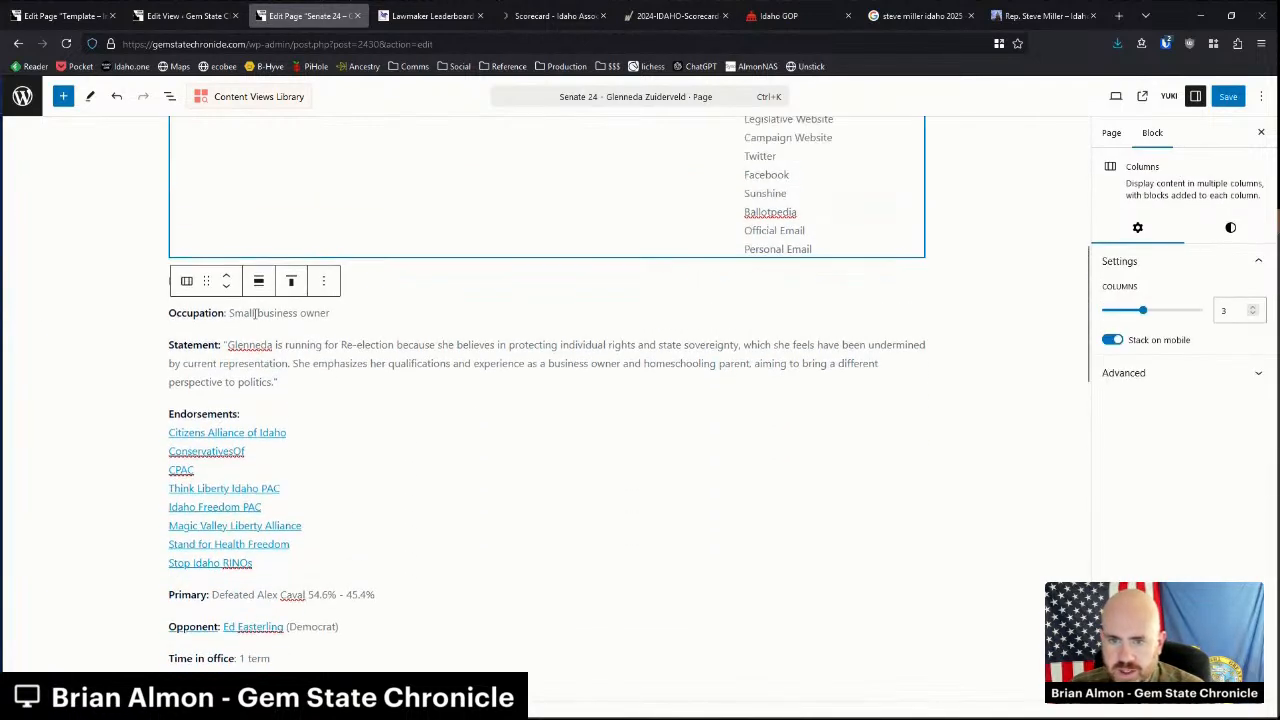
left_click(476, 360)
left_click_drag(177, 281, 384, 650)
key("Delete")
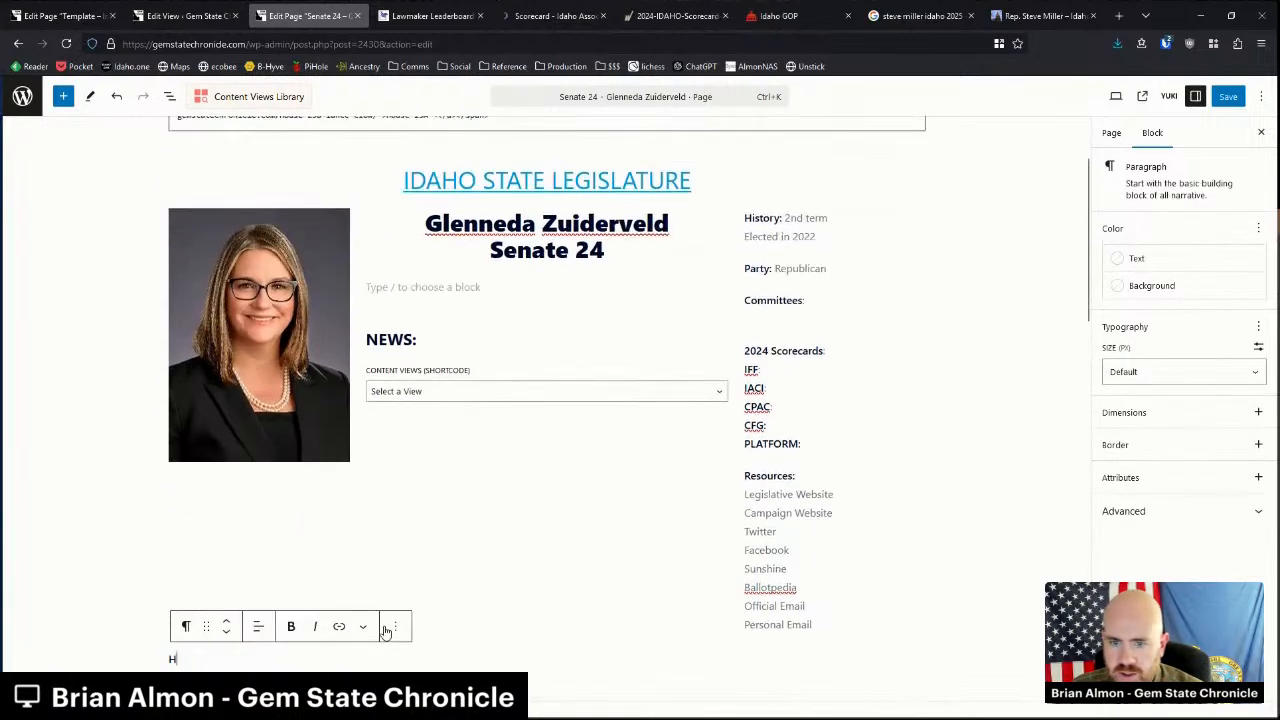
key("BackSpace")
Delete the old Committees and Affiliation paragraphs below the columns, undoing one accidental deletion.
scroll(383, 534, "down", 2)
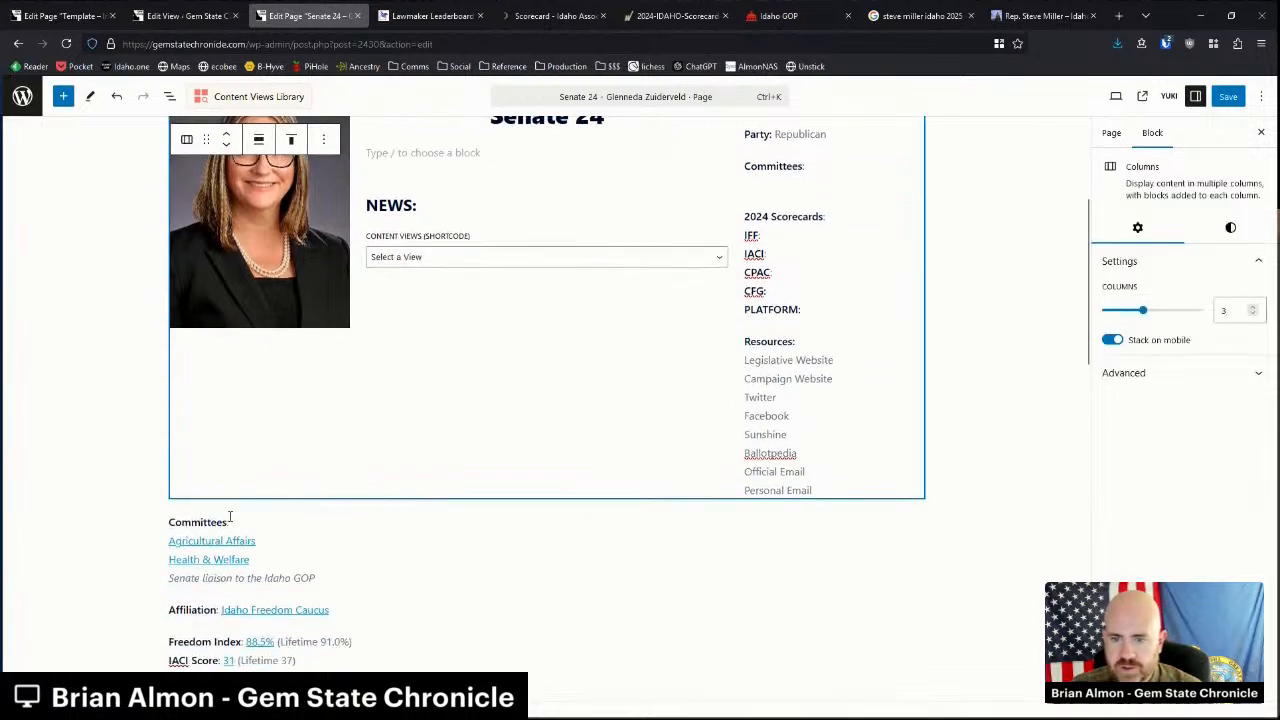
left_click_drag(170, 521, 332, 571)
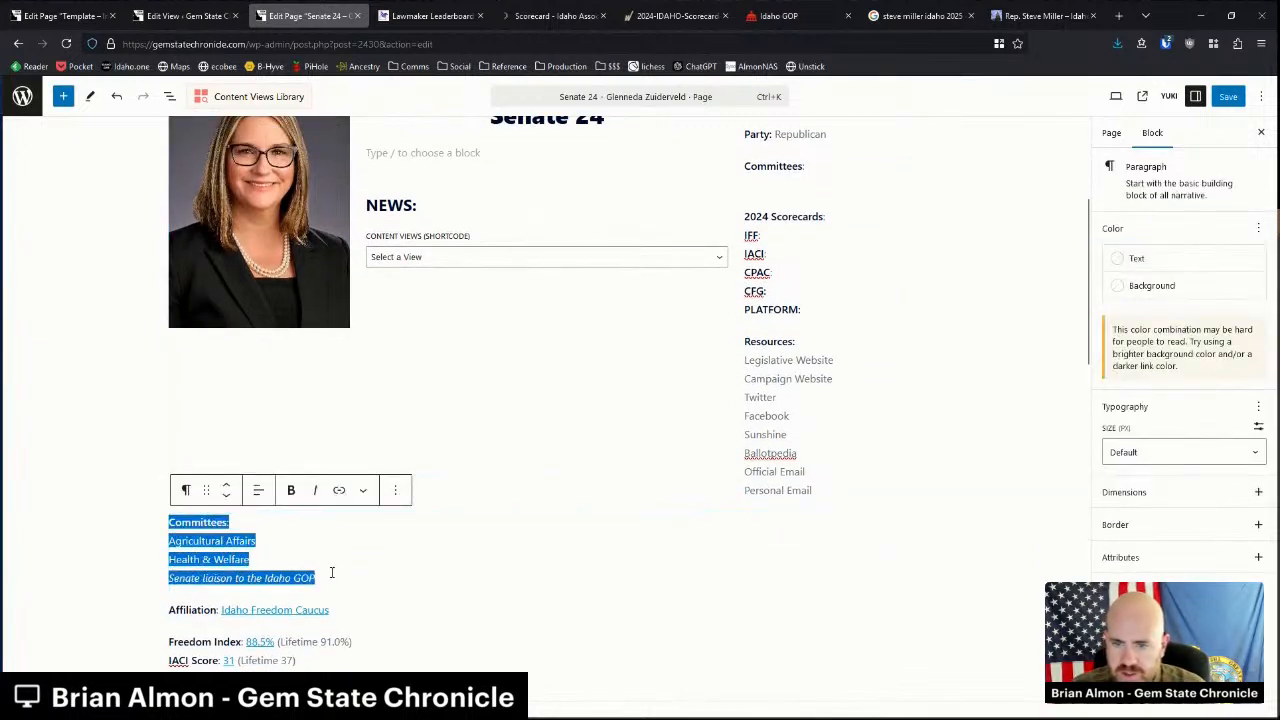
key("Delete")
key("BackSpace")
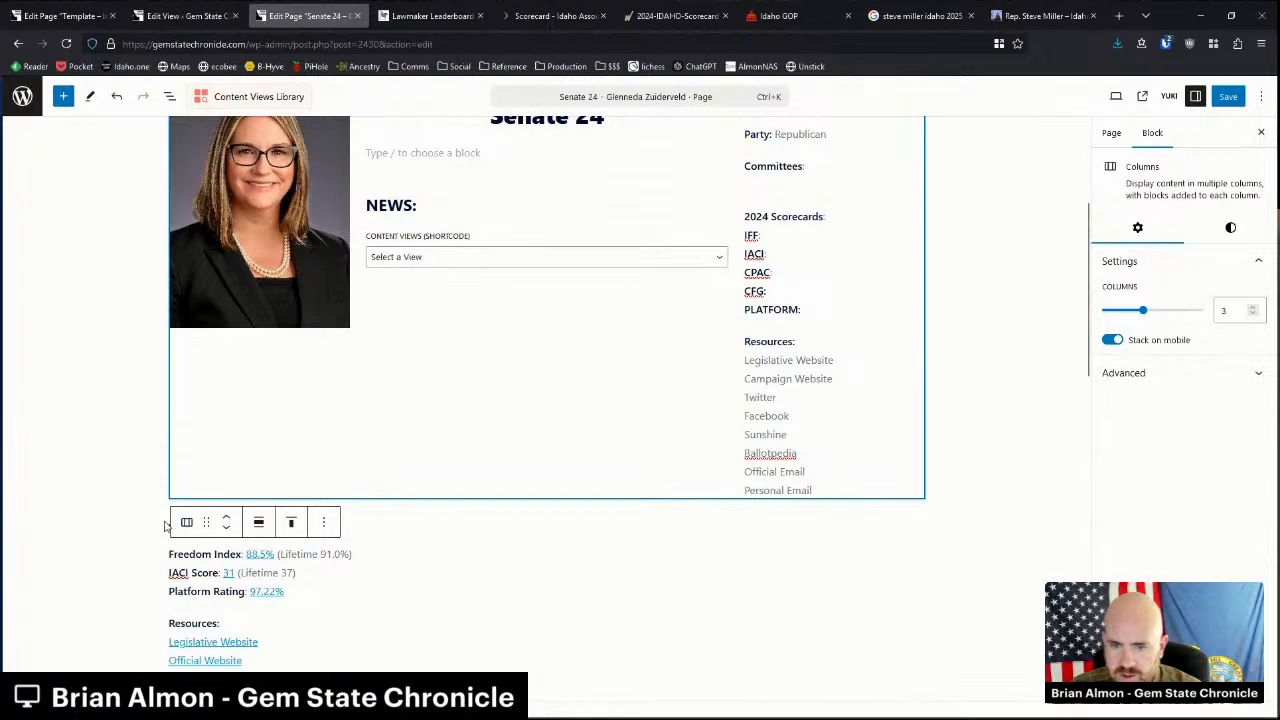
key("ctrl+z")
left_click_drag(170, 522, 337, 522)
key("Delete")
key("BackSpace")
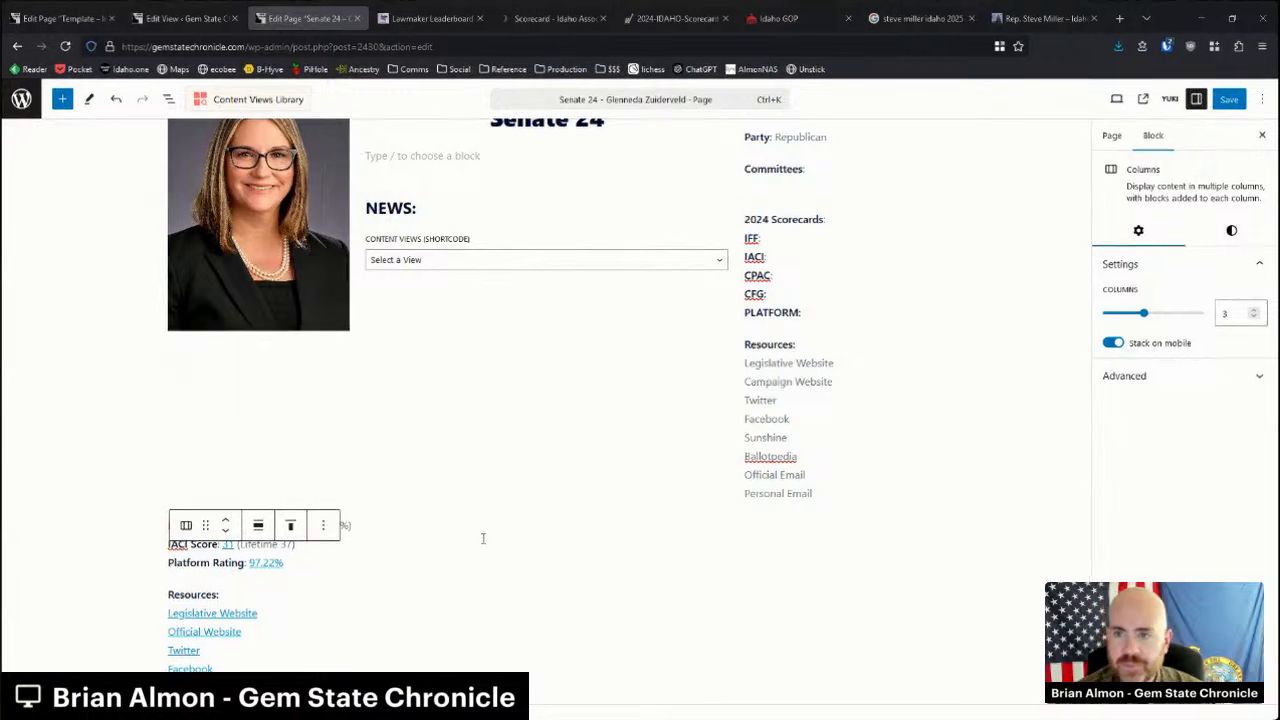
left_click(372, 540)
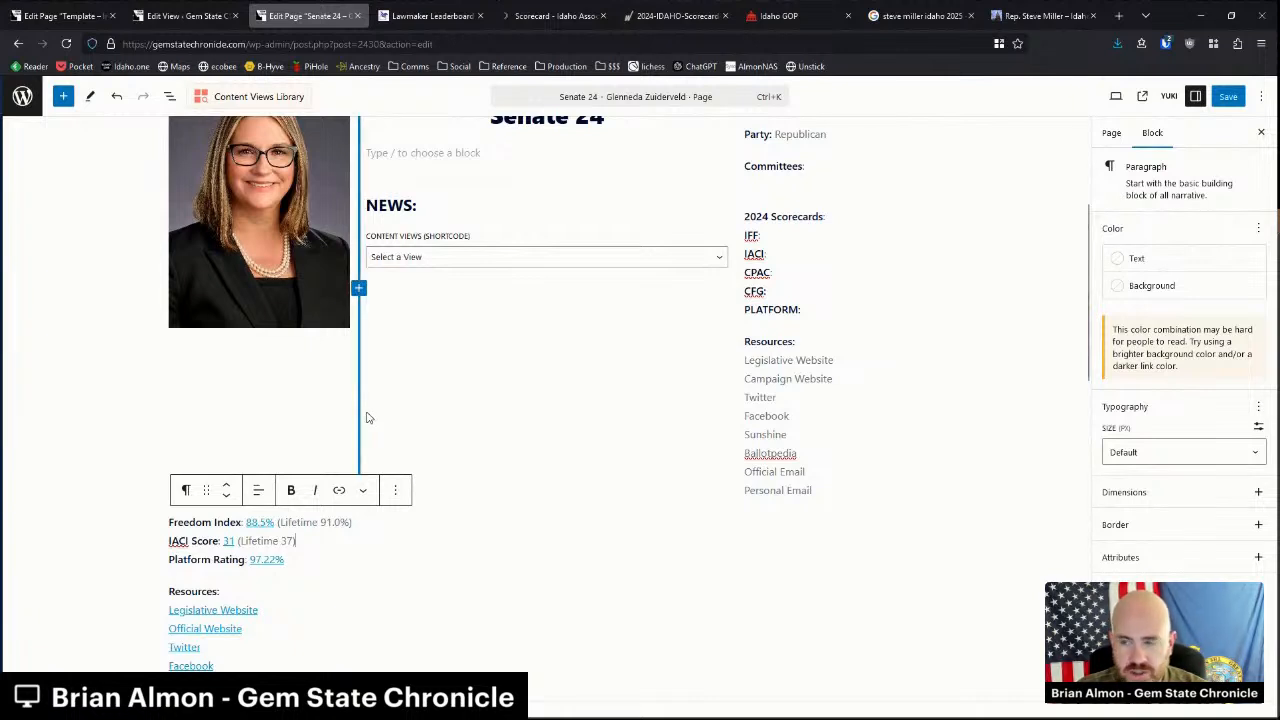
Paste the linked scores 88.5%, 31 and 97.22% after IFF:, IACI: and PLATFORM:.
left_click_drag(247, 522, 275, 522)
key("ctrl+c")
left_click(770, 235)
key("ctrl+v")
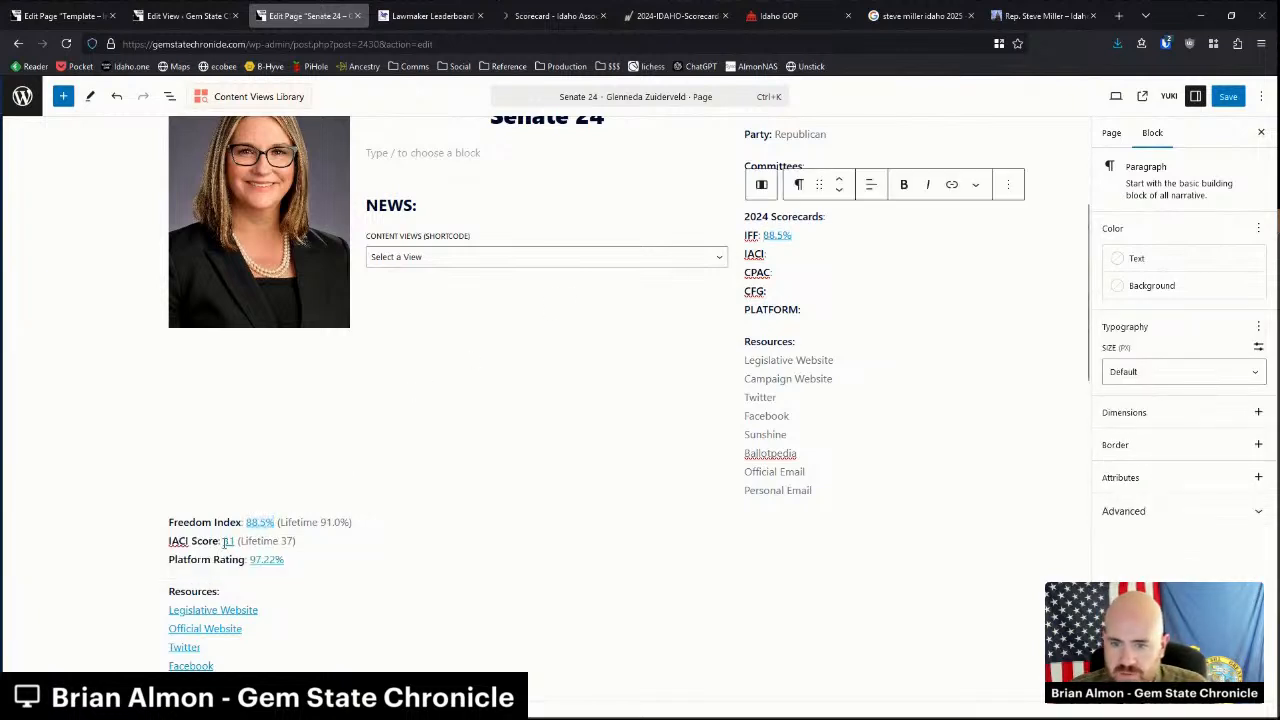
left_click_drag(223, 541, 238, 541)
key("ctrl+c")
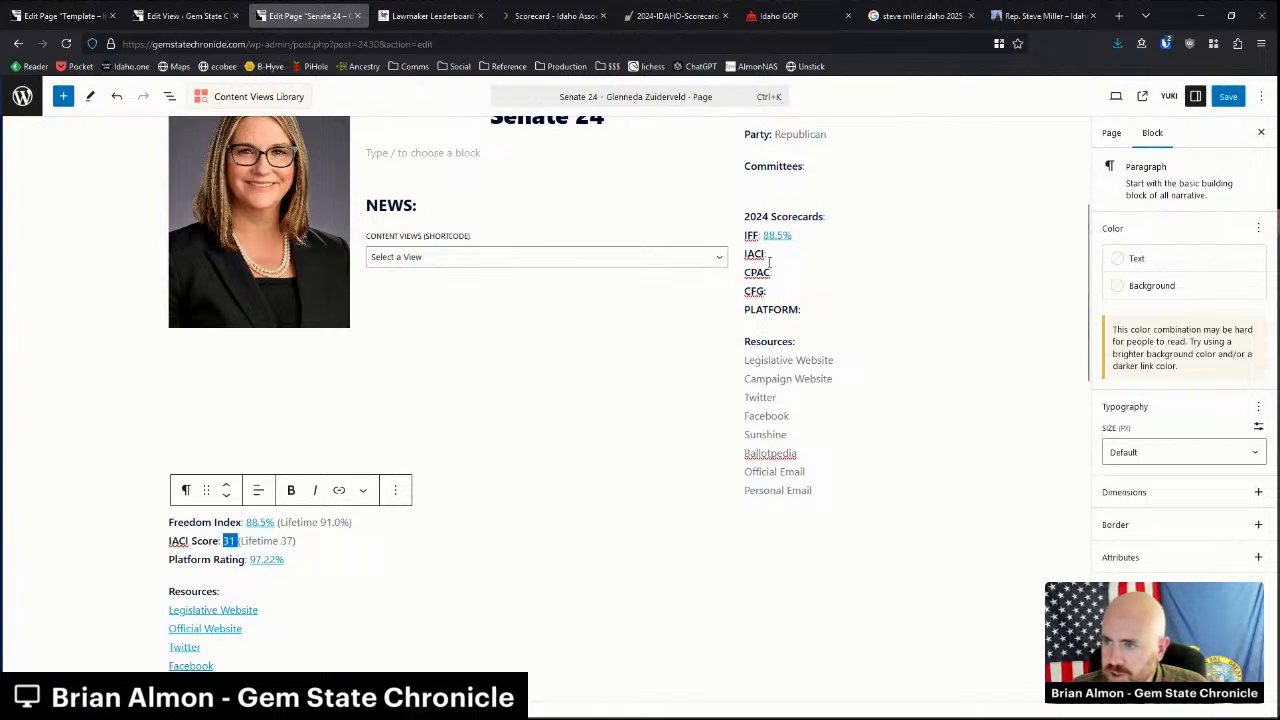
left_click(768, 254)
key("ctrl+v")
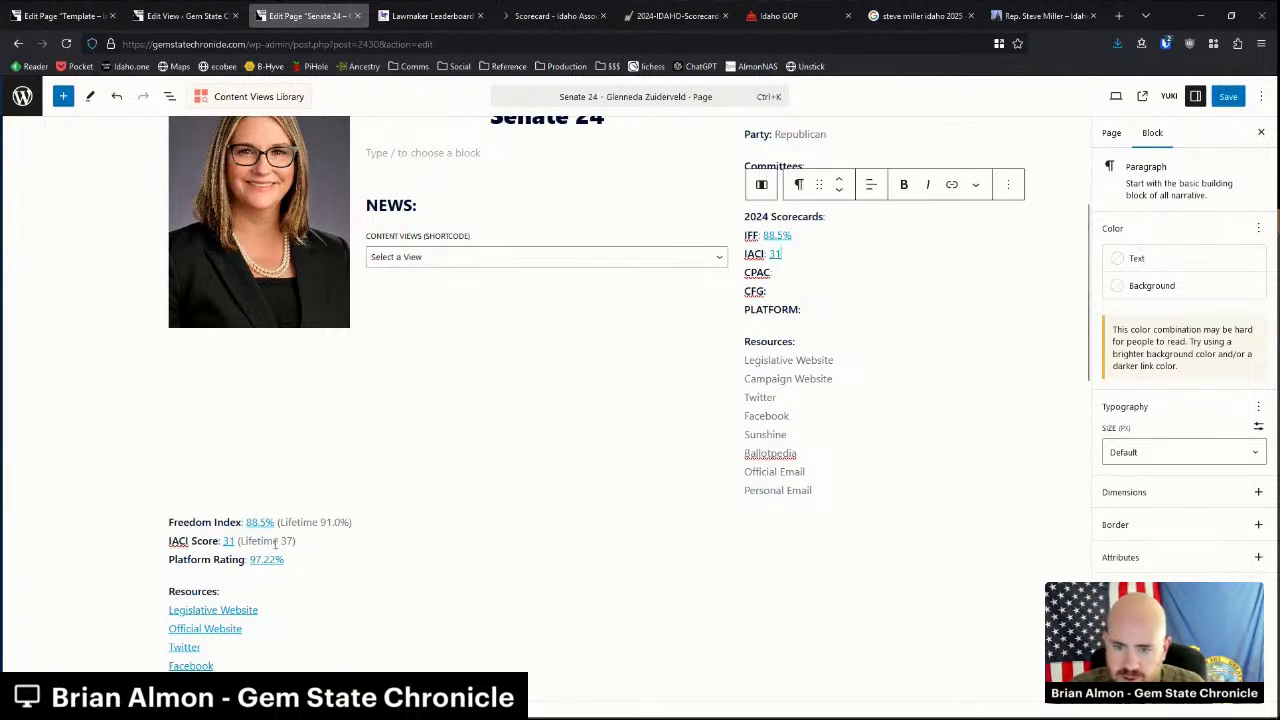
left_click_drag(250, 560, 289, 561)
key("ctrl+c")
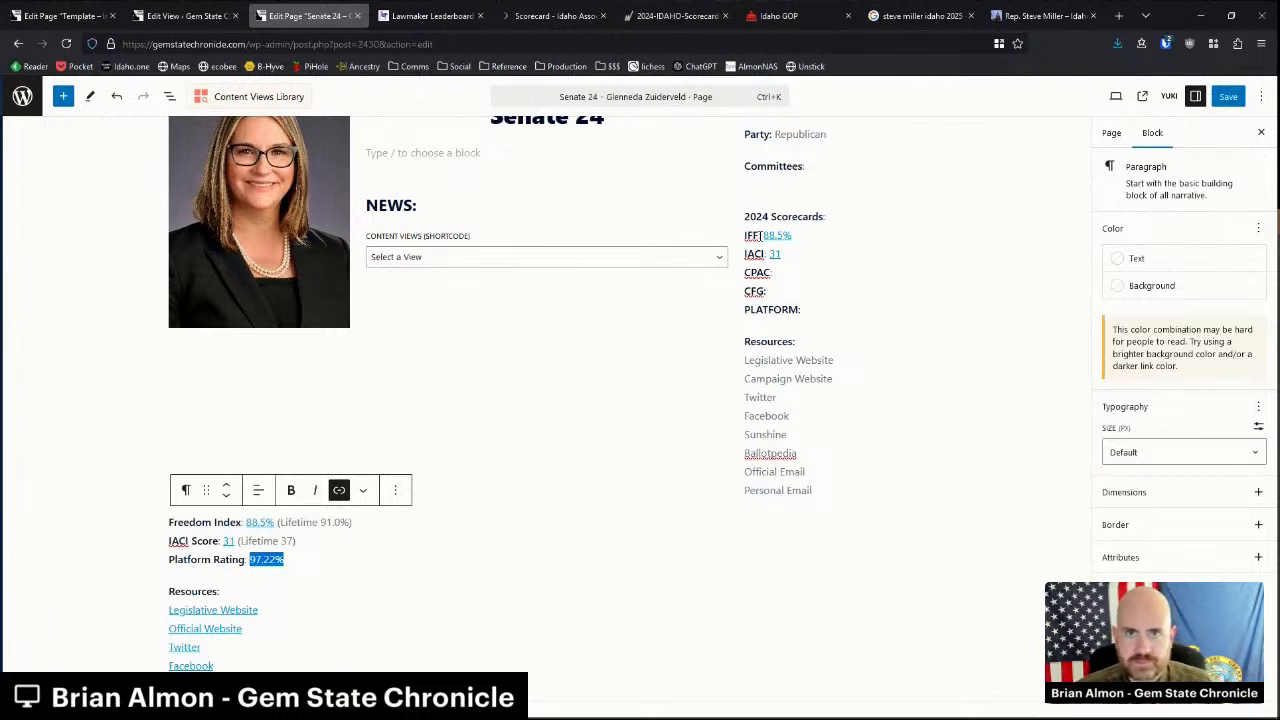
left_click(784, 289)
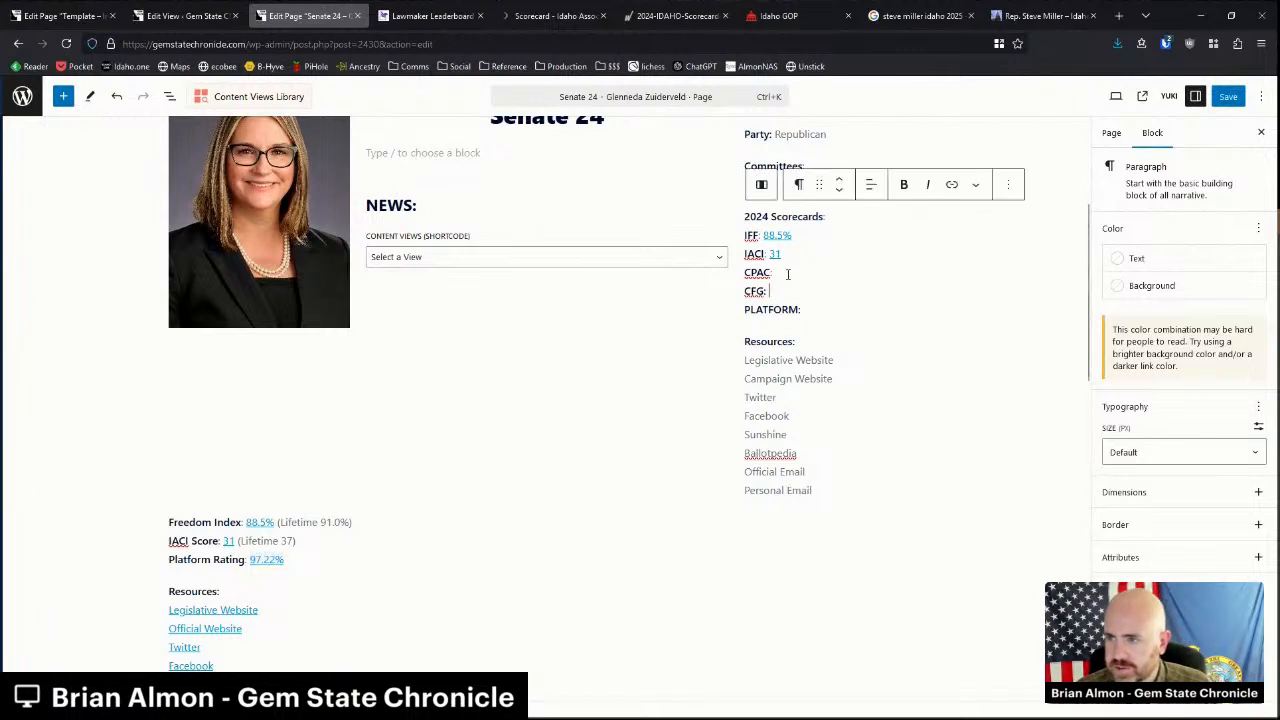
left_click(811, 310)
key("ctrl+v")
Check the formatting of the IFF, IACI and PLATFORM labels and their score values.
left_click(293, 559)
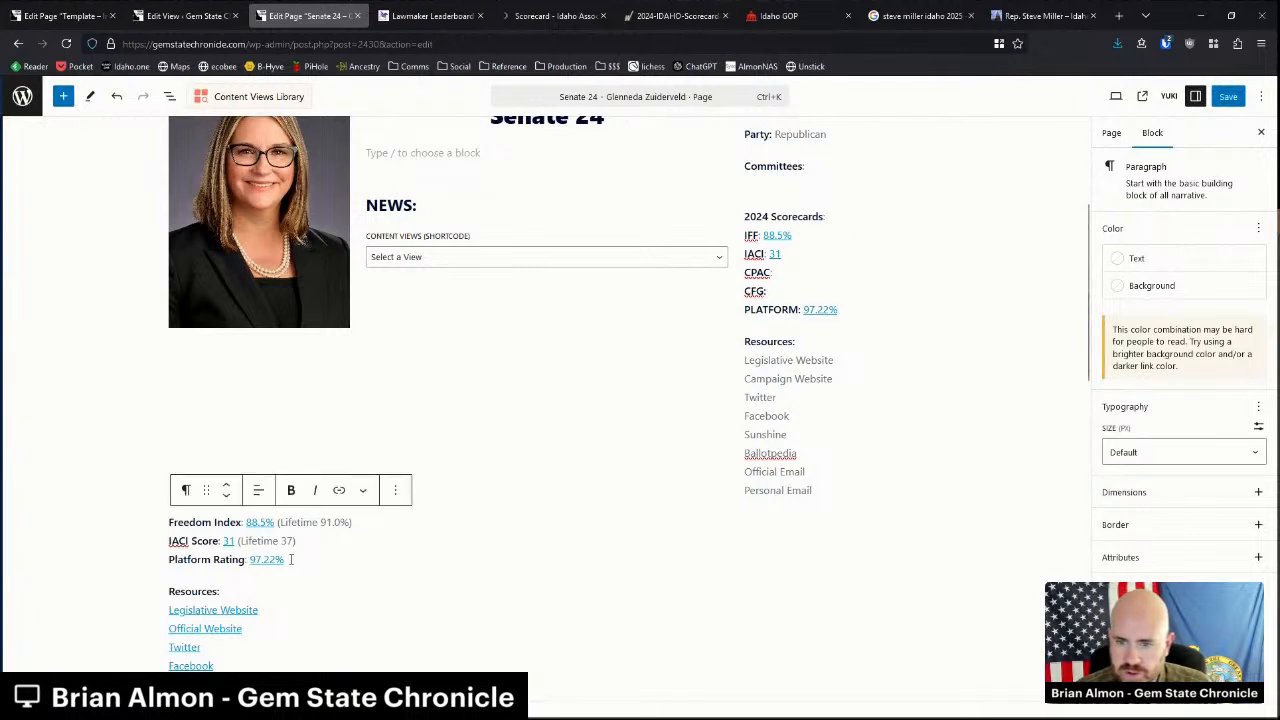
double_click(751, 311)
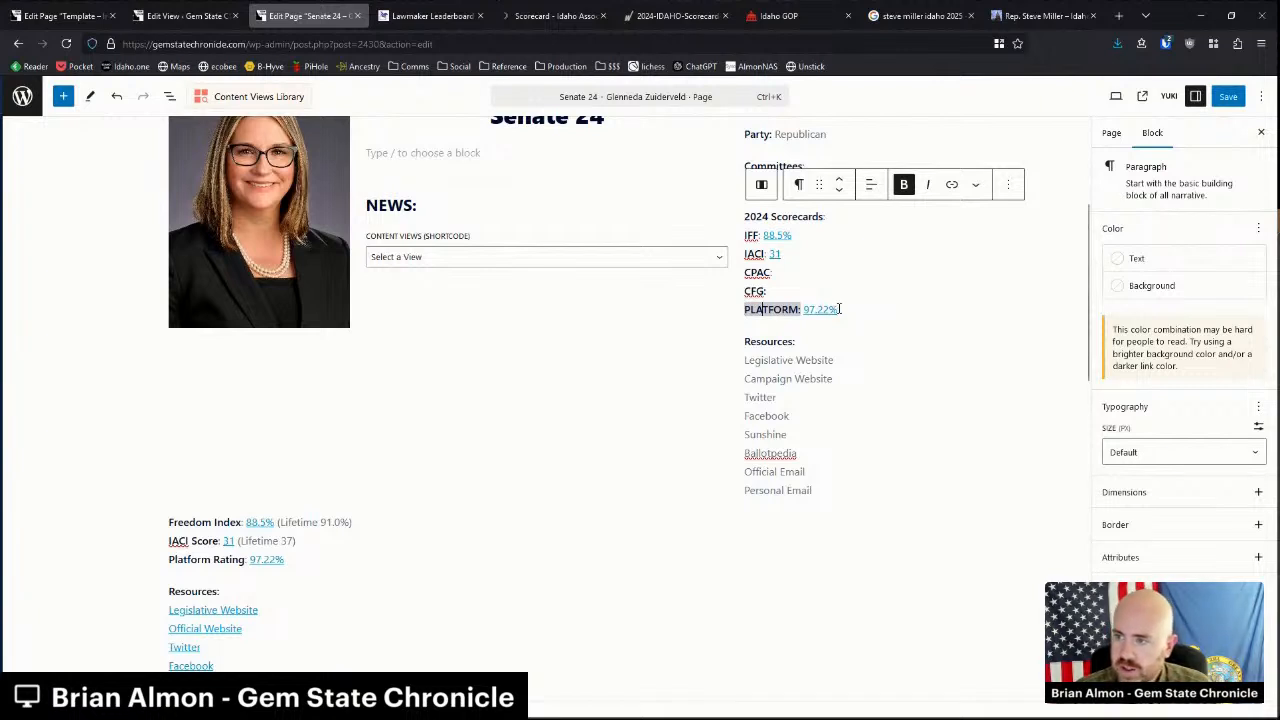
left_click(842, 309)
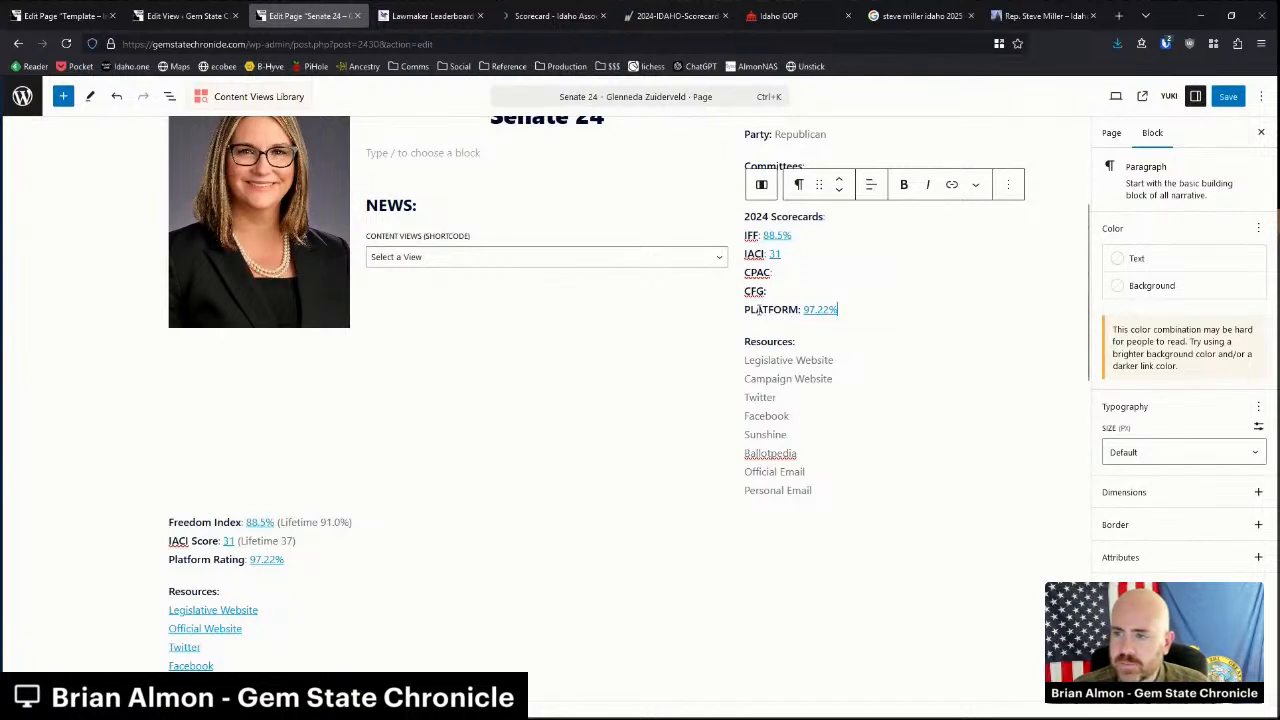
double_click(760, 309)
left_click(845, 310, "shift")
left_click(845, 310)
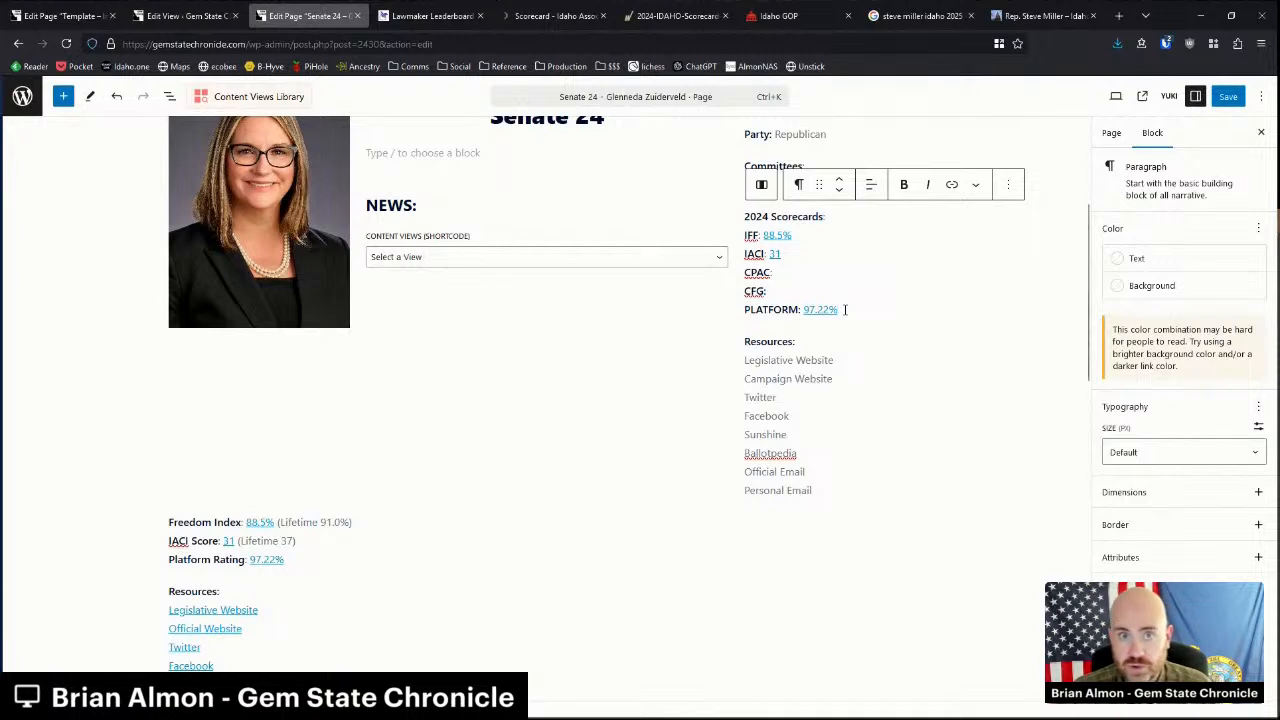
double_click(755, 254)
left_click(783, 254, "shift")
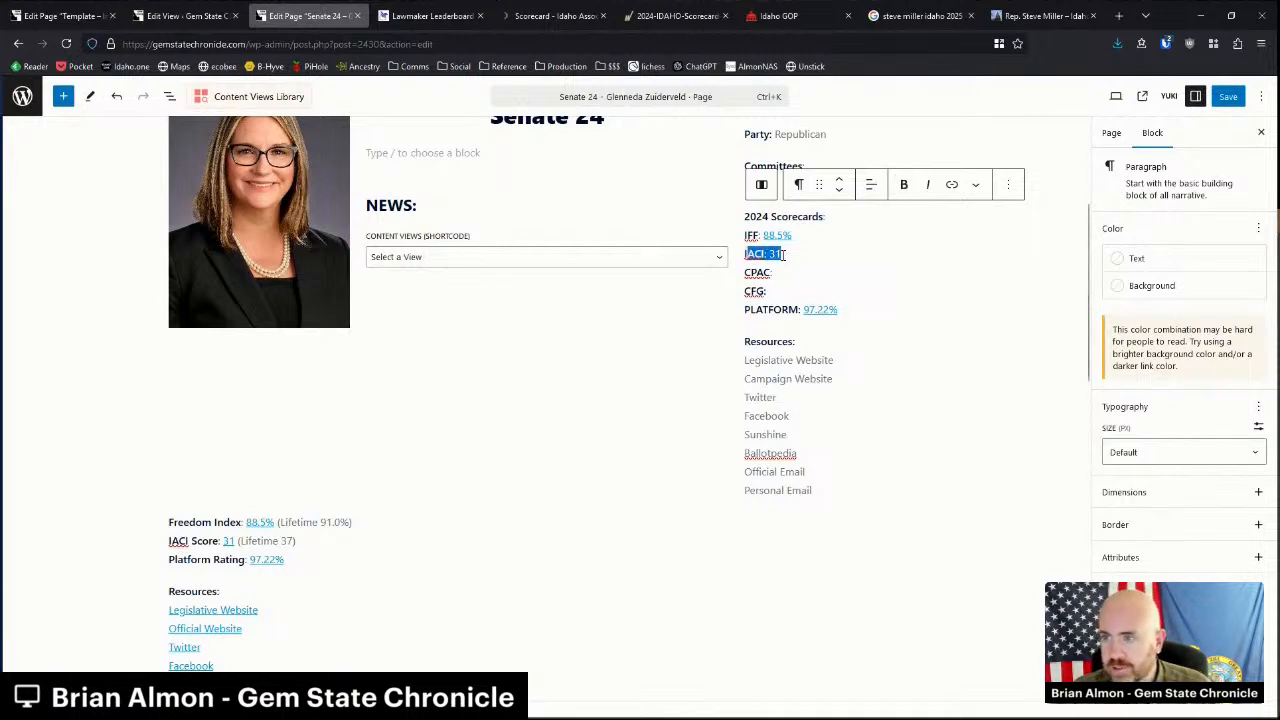
left_click(791, 256)
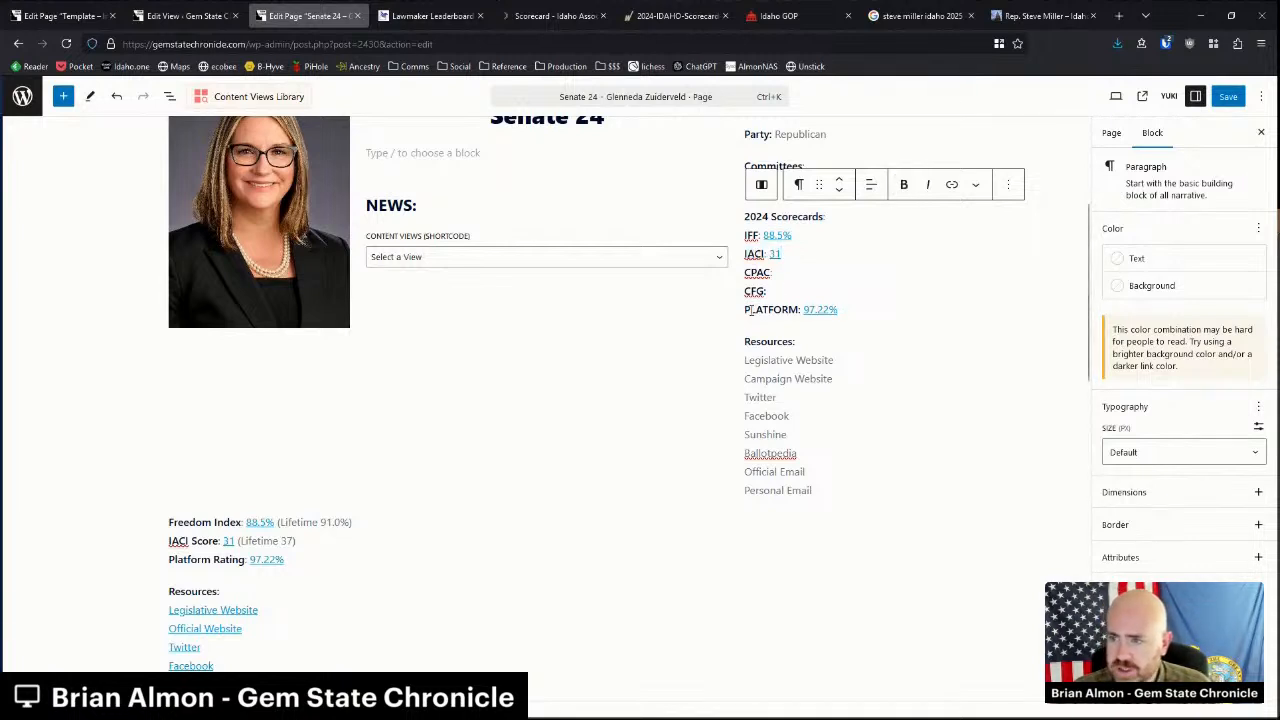
left_click_drag(750, 310, 801, 310)
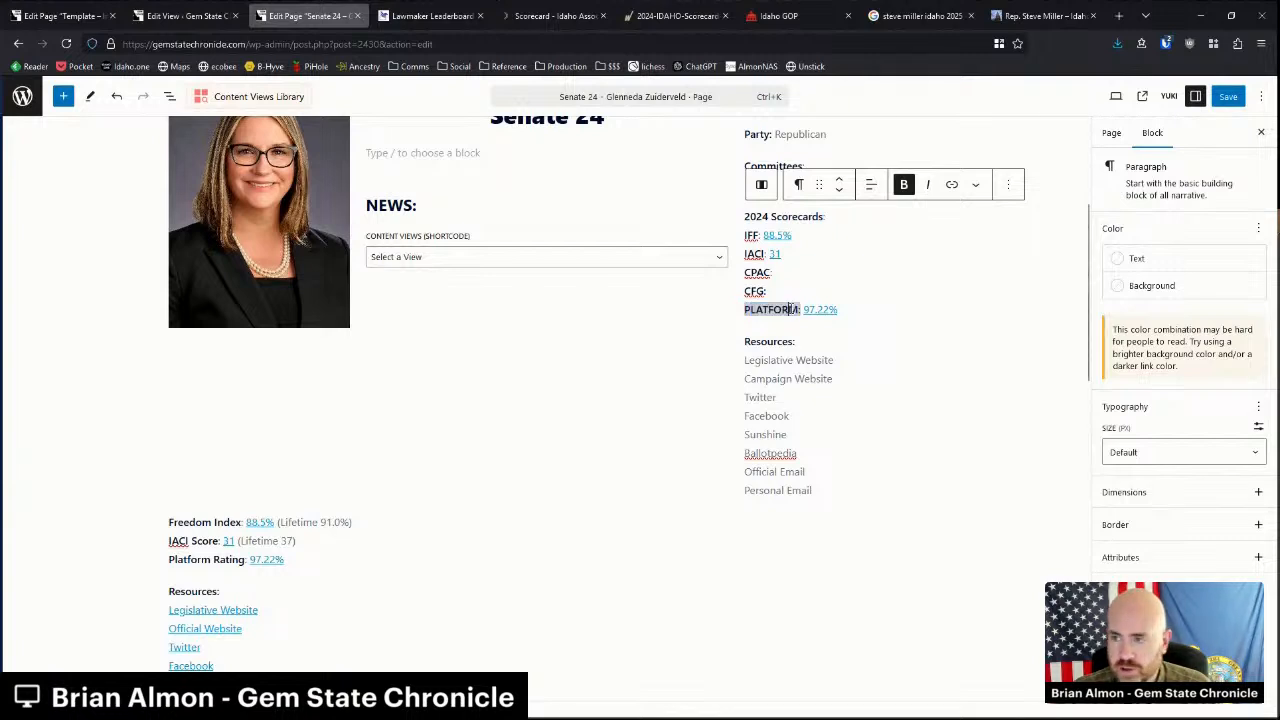
double_click(756, 254)
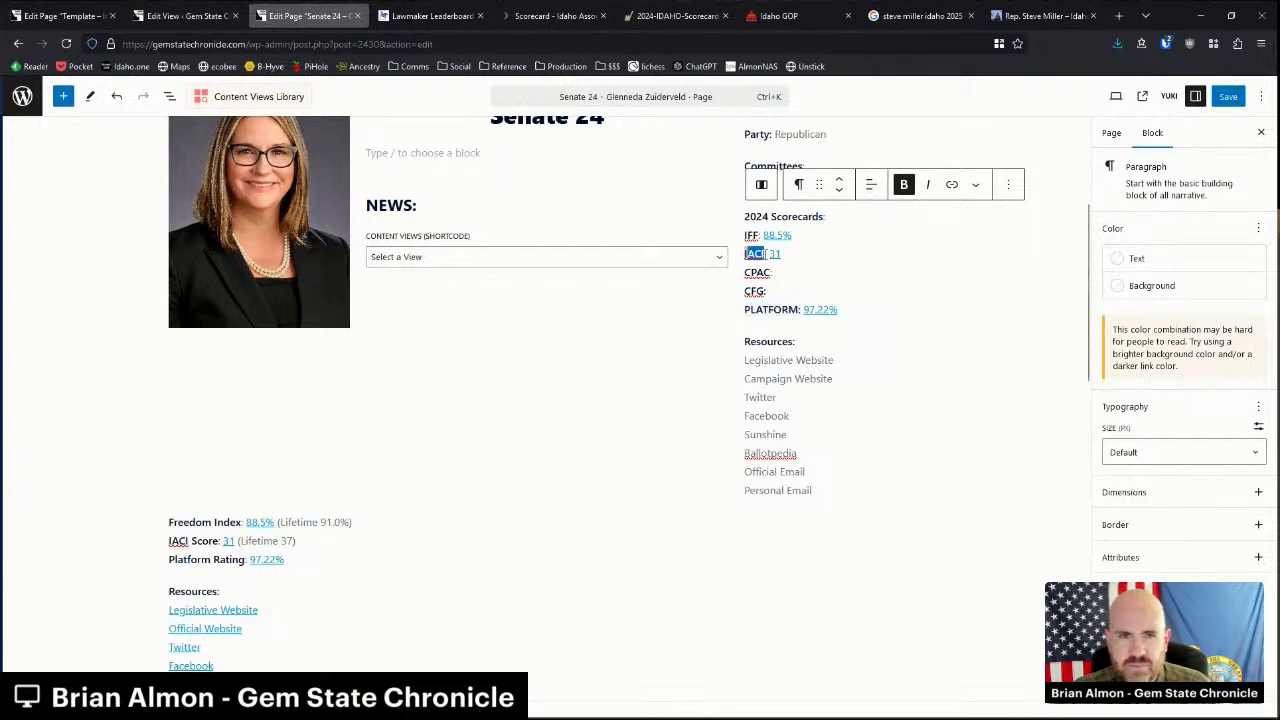
double_click(751, 235)
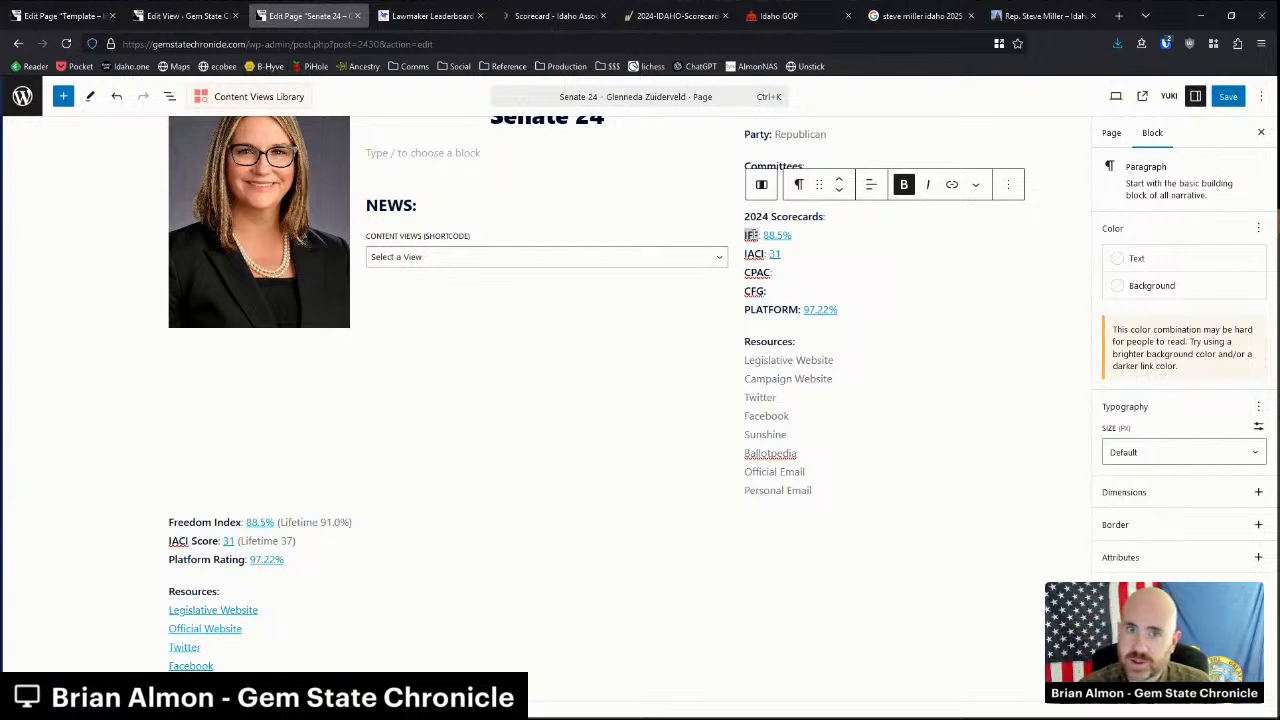
left_click(738, 288)
double_click(752, 236)
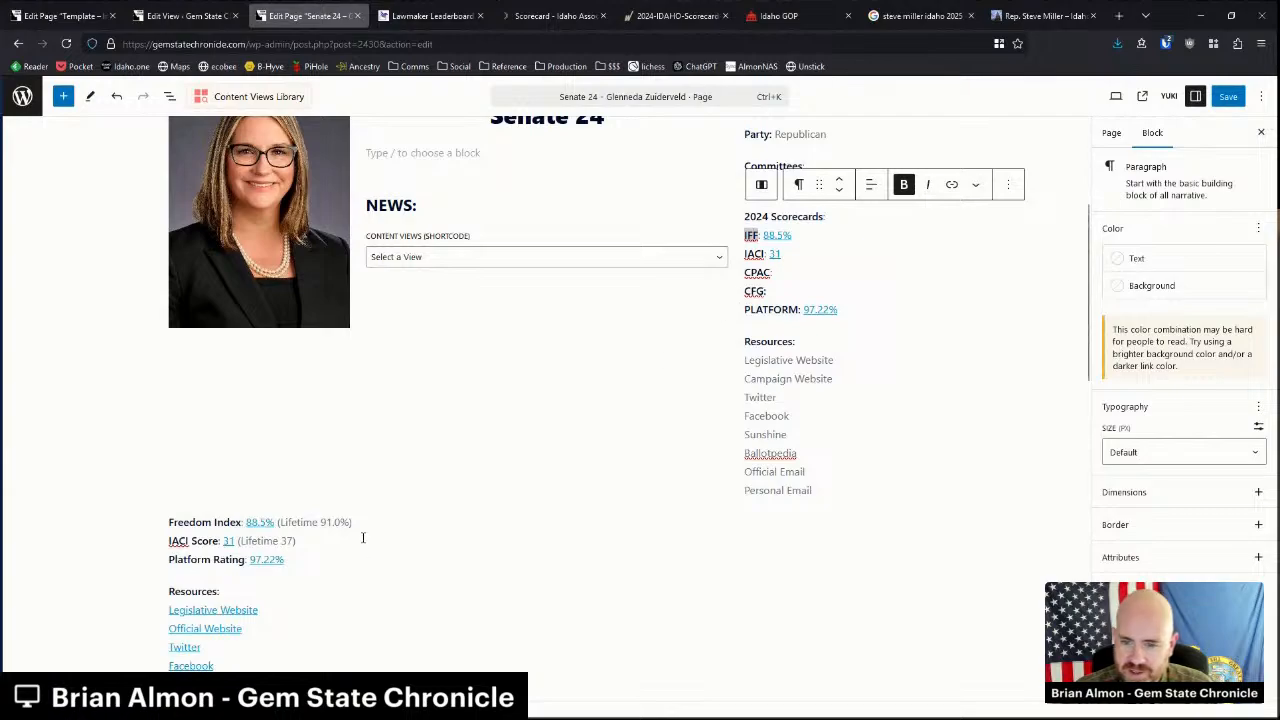
left_click(665, 15)
scroll(583, 258, "up", 15)
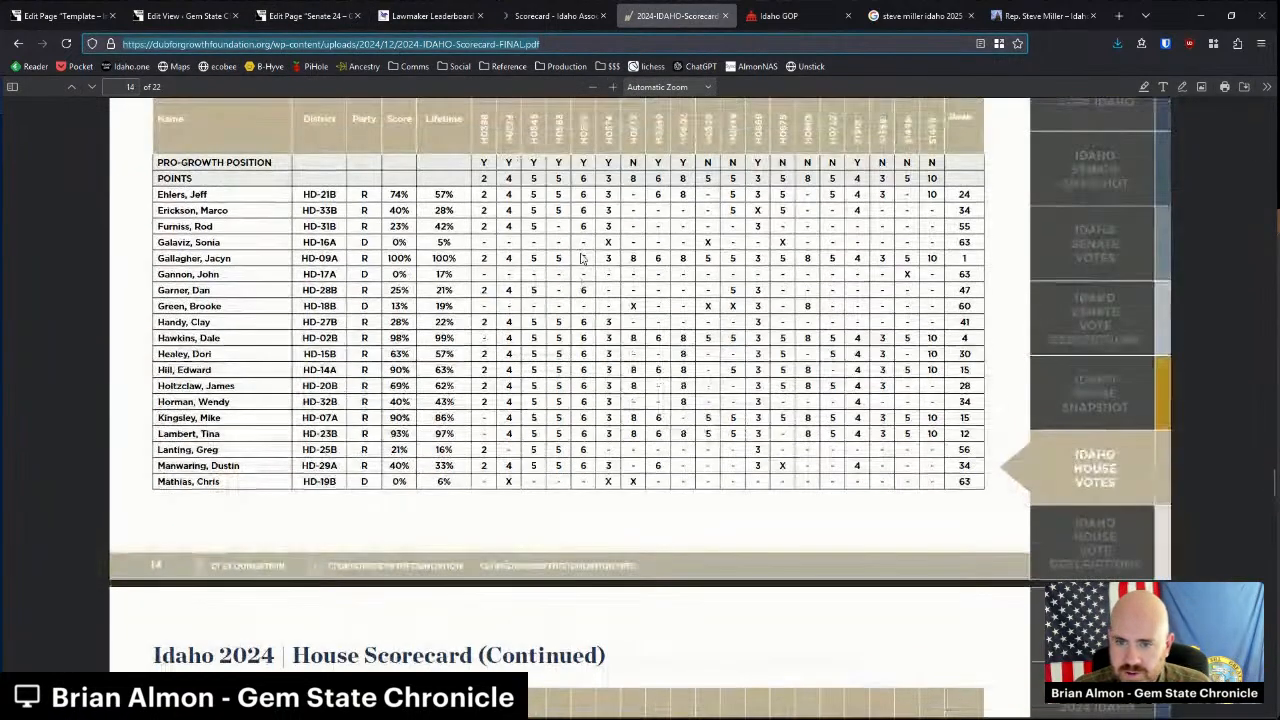
scroll(583, 258, "up", 15)
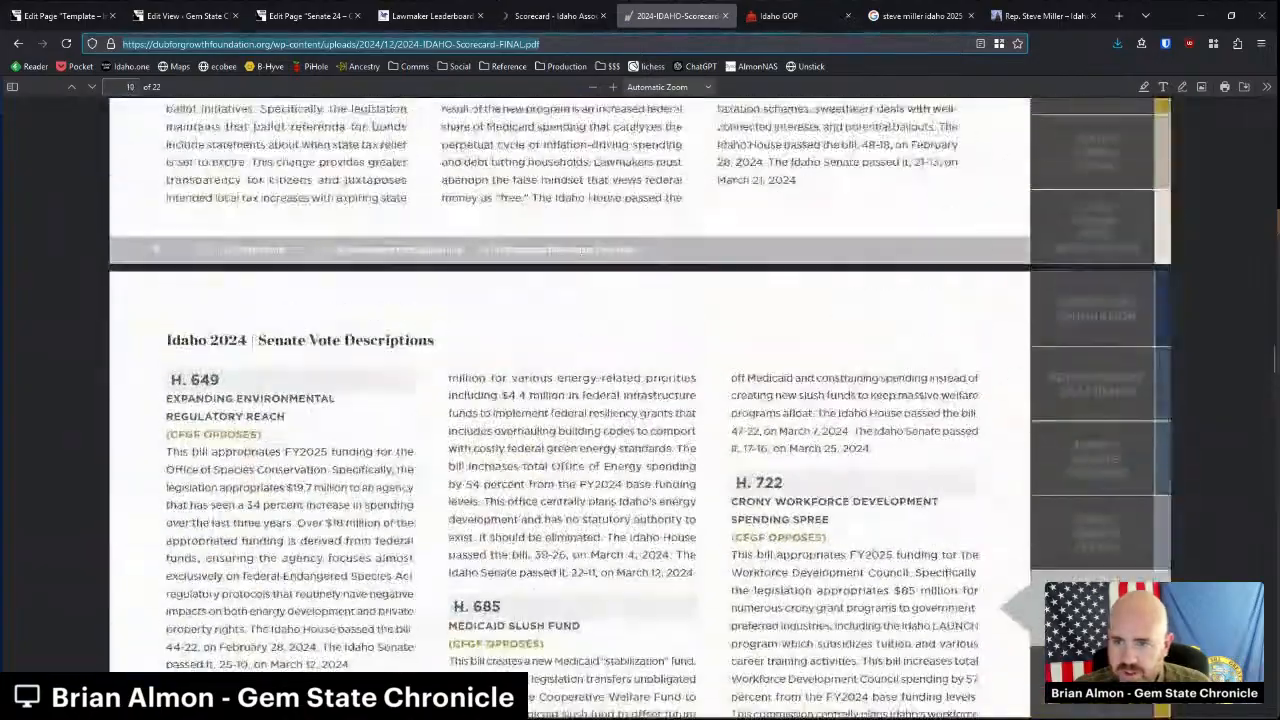
scroll(583, 255, "up", 10)
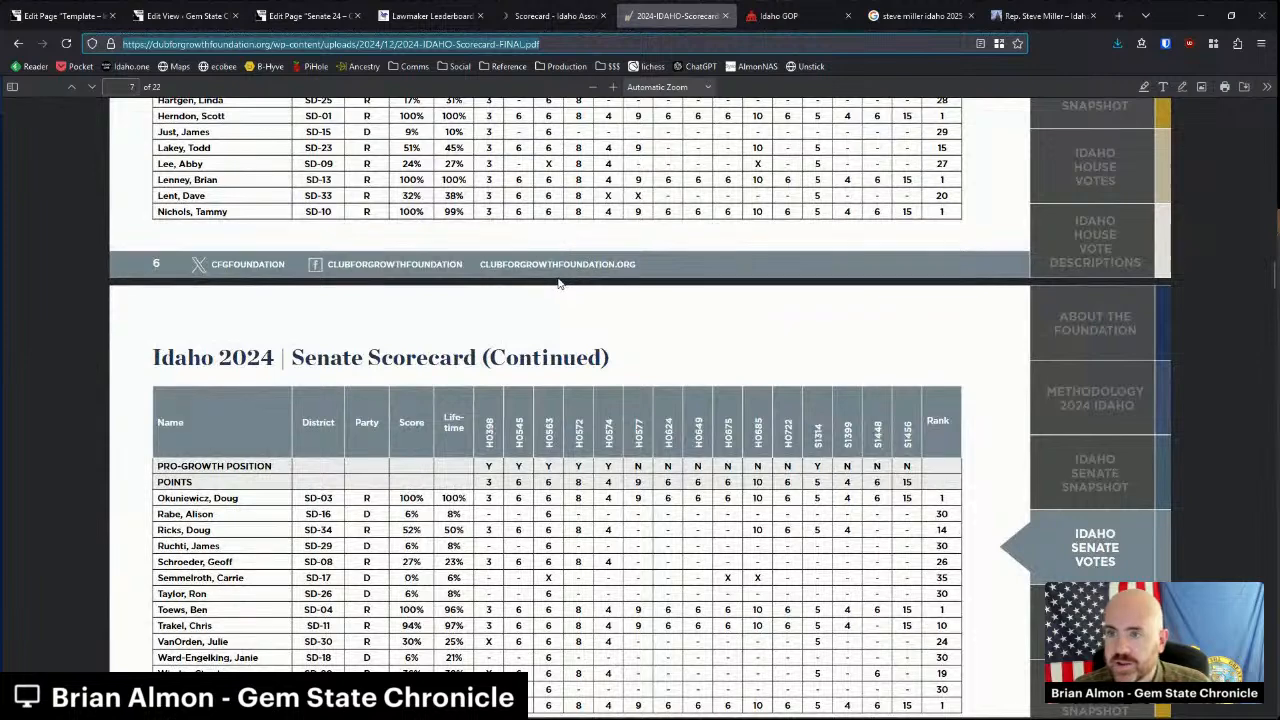
scroll(559, 283, "down", 3)
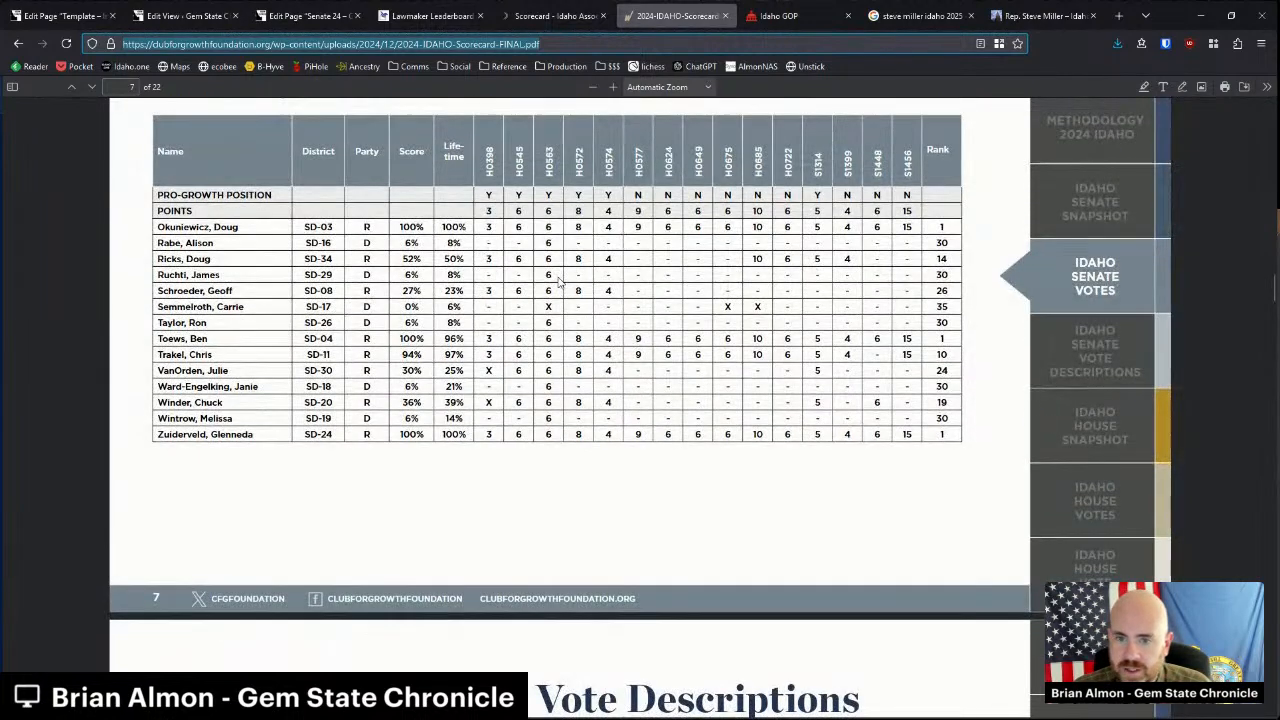
left_click_drag(163, 434, 407, 433)
left_click(409, 432)
left_click(326, 44)
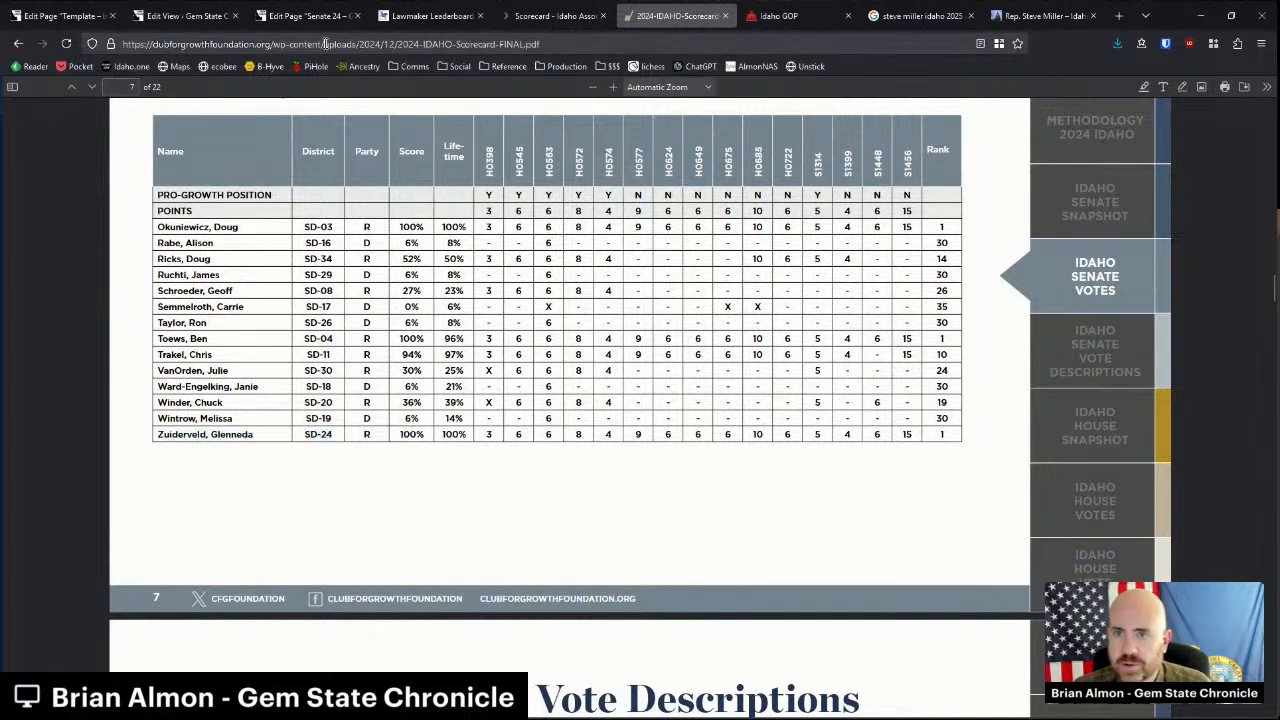
left_click(322, 17)
left_click(787, 288)
Add '100%' as a linked score value in the right column.
type("100%")
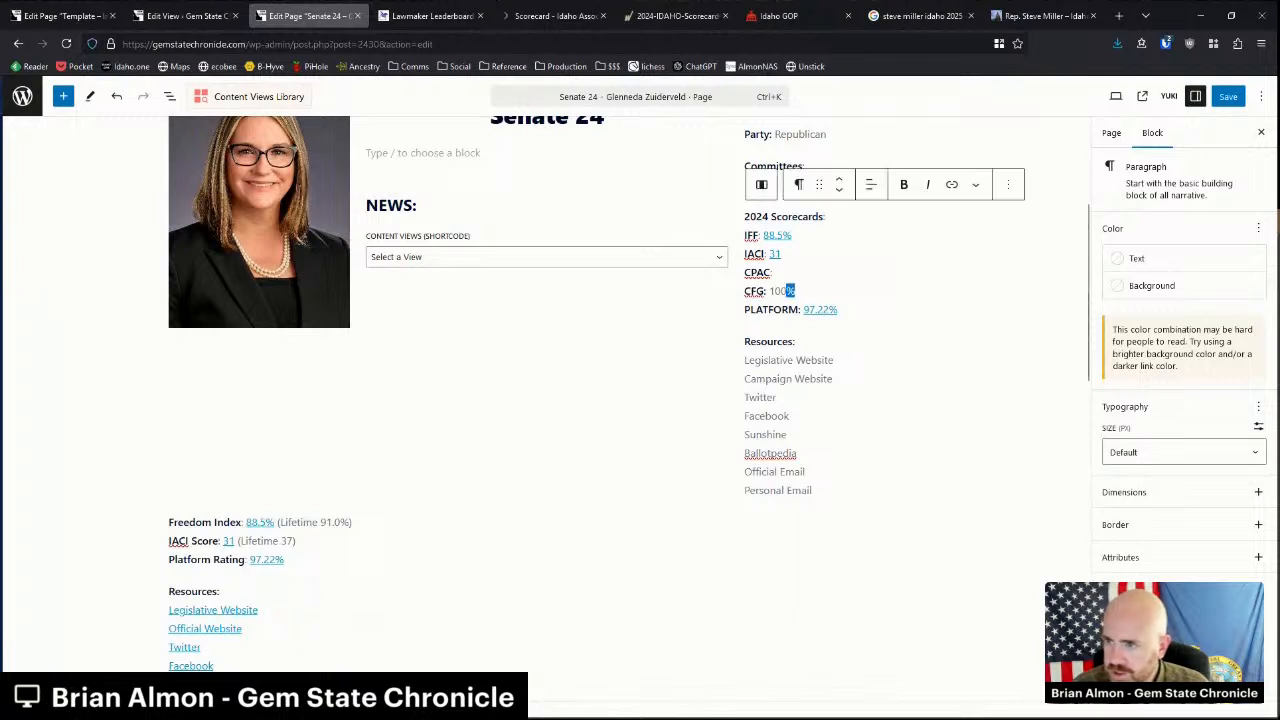
left_click_drag(796, 291, 769, 291)
key("ctrl+k")
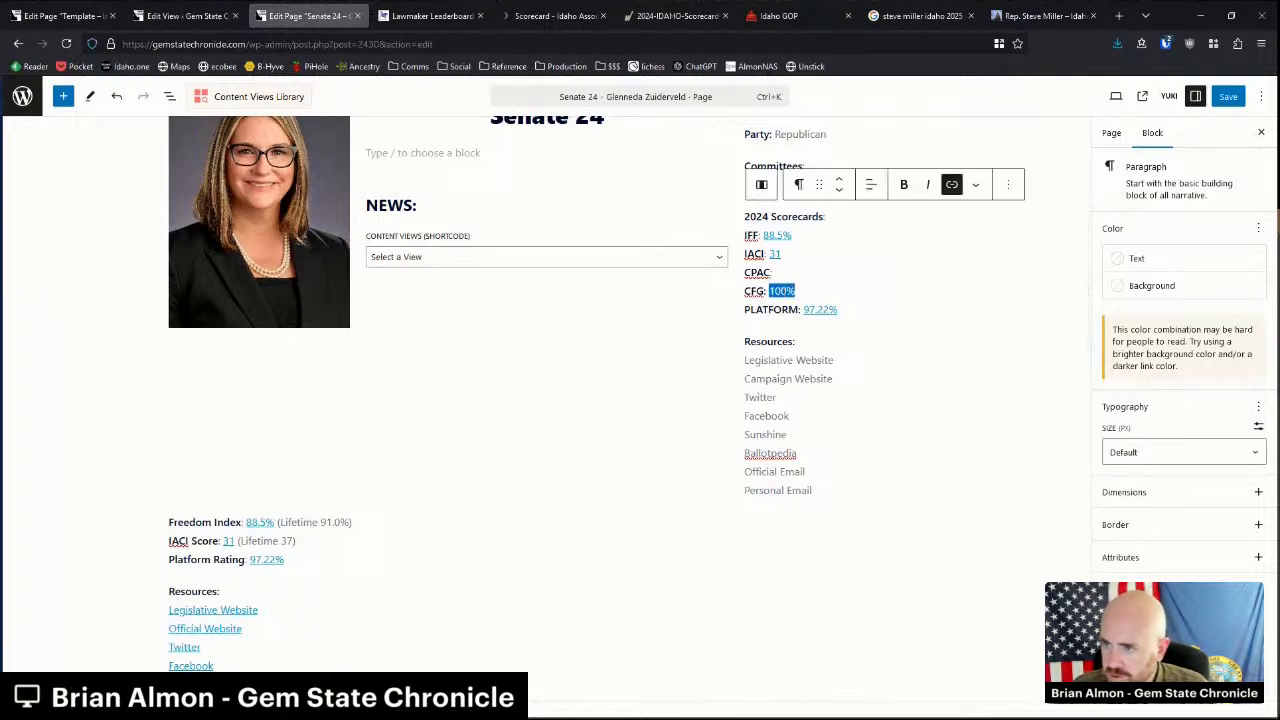
key("Down")
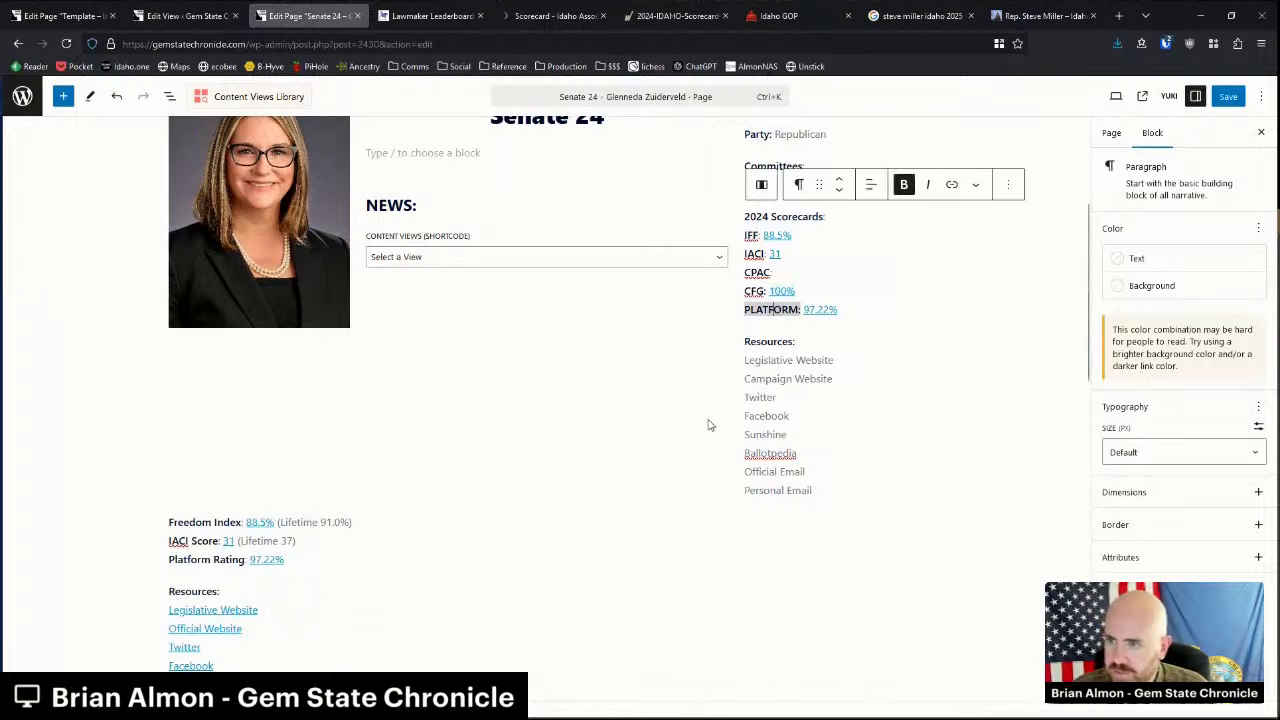
key("Down")
key("Down")
key("Down")
key("Down")
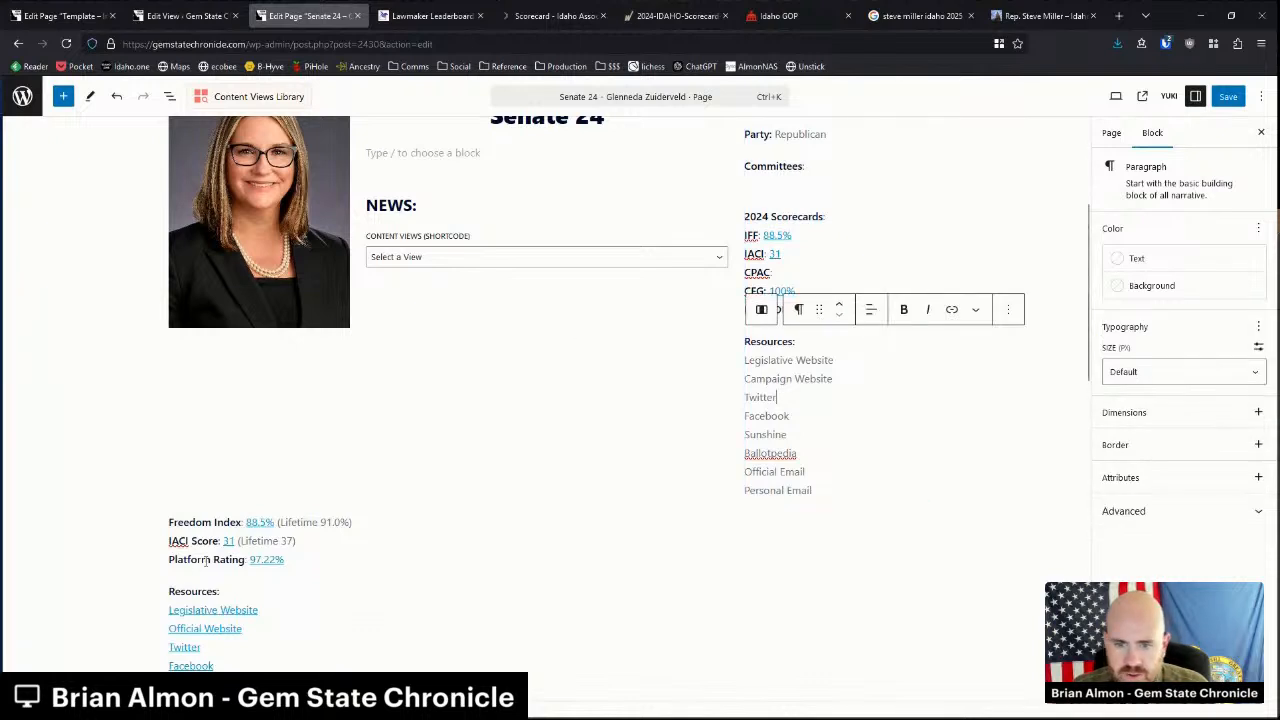
Delete the old score lines and paste the linked resource list into the right column, renaming Official to Campaign.
left_click_drag(168, 518, 284, 560)
key("BackSpace")
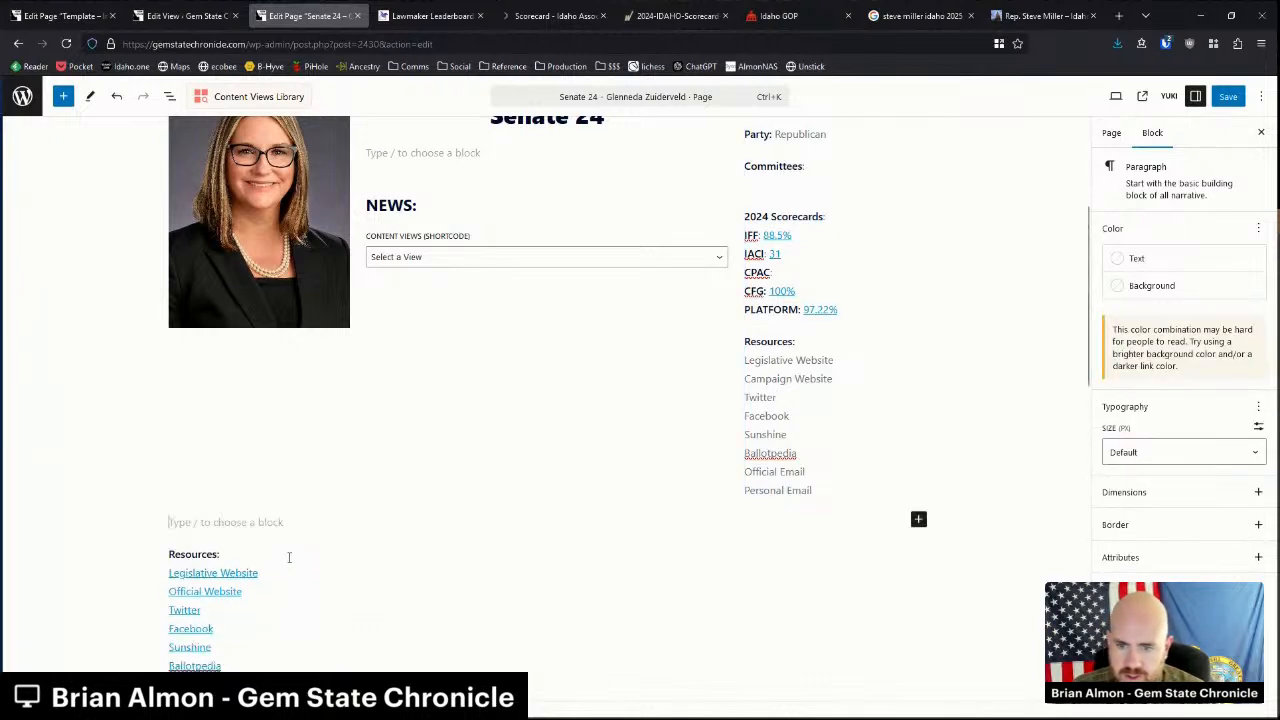
key("Delete")
left_click_drag(240, 634, 170, 562)
key("ctrl+c")
scroll(571, 503, "up", 1)
left_click_drag(806, 527, 742, 452)
key("ctrl+v")
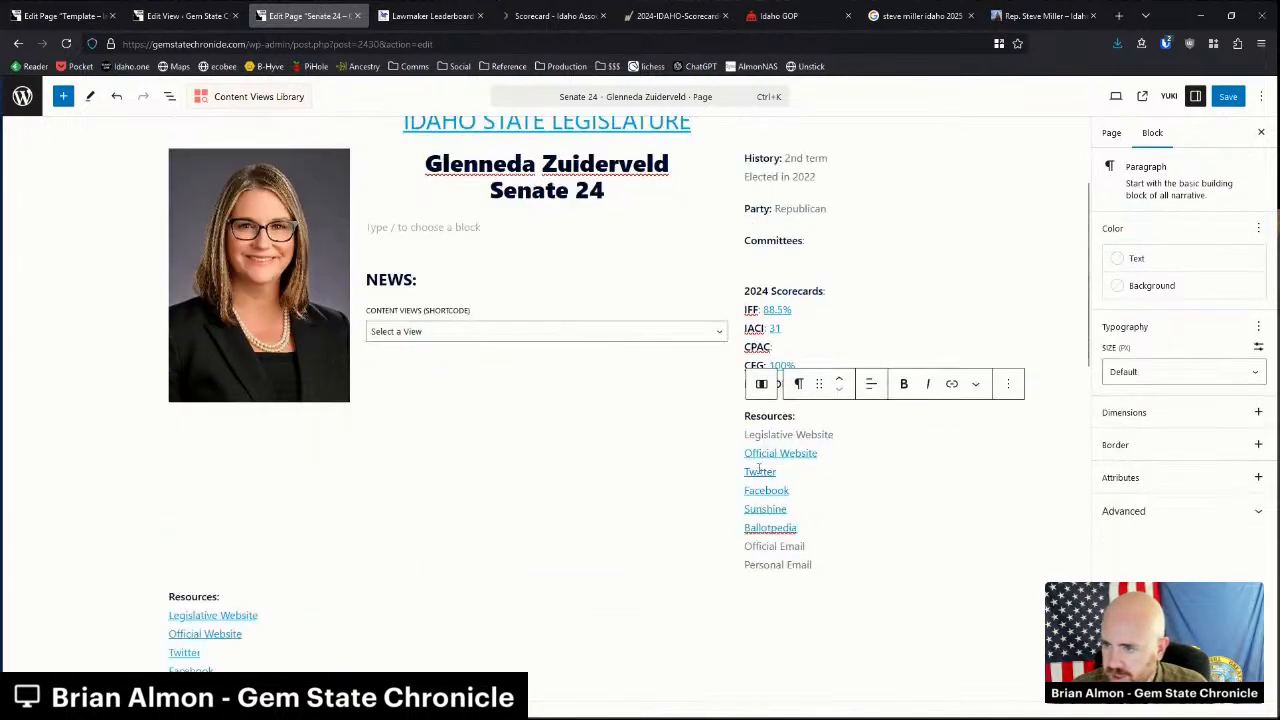
double_click(760, 453)
type("Campaign")
Remove the old Resources list below the columns and set the district map image to Full Size.
scroll(165, 550, "down", 2)
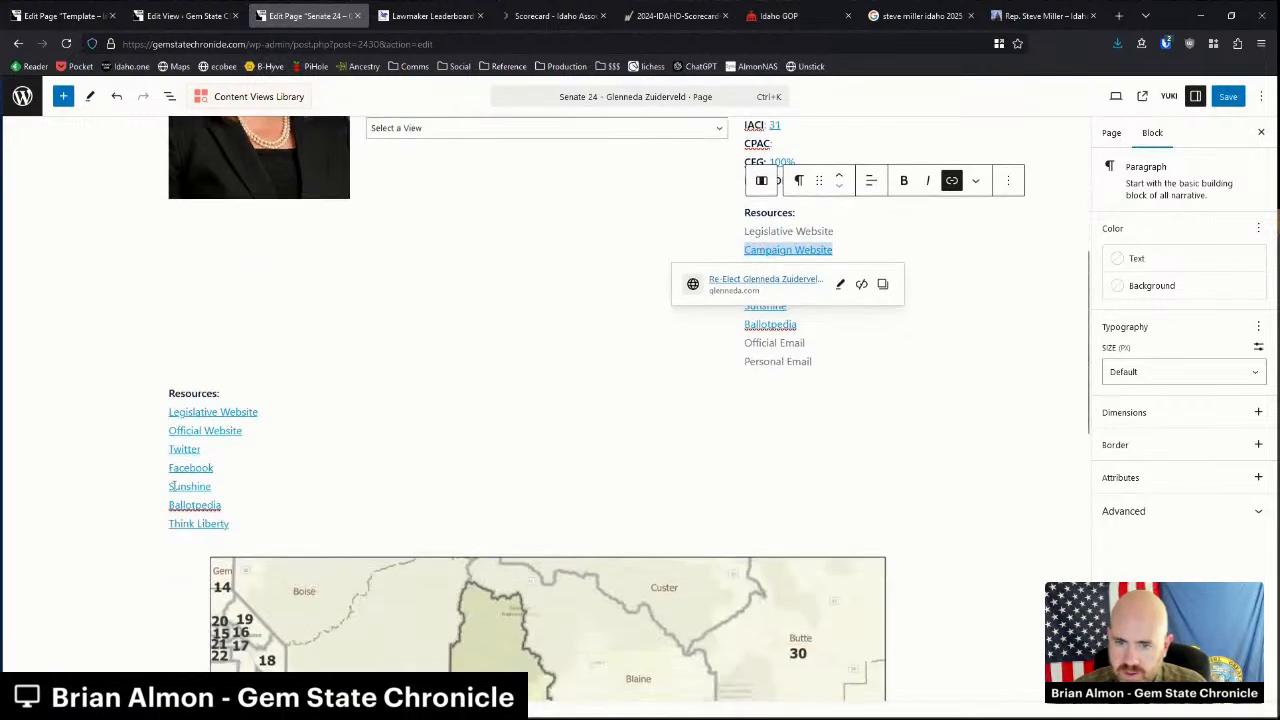
left_click_drag(170, 393, 252, 520)
type("R")
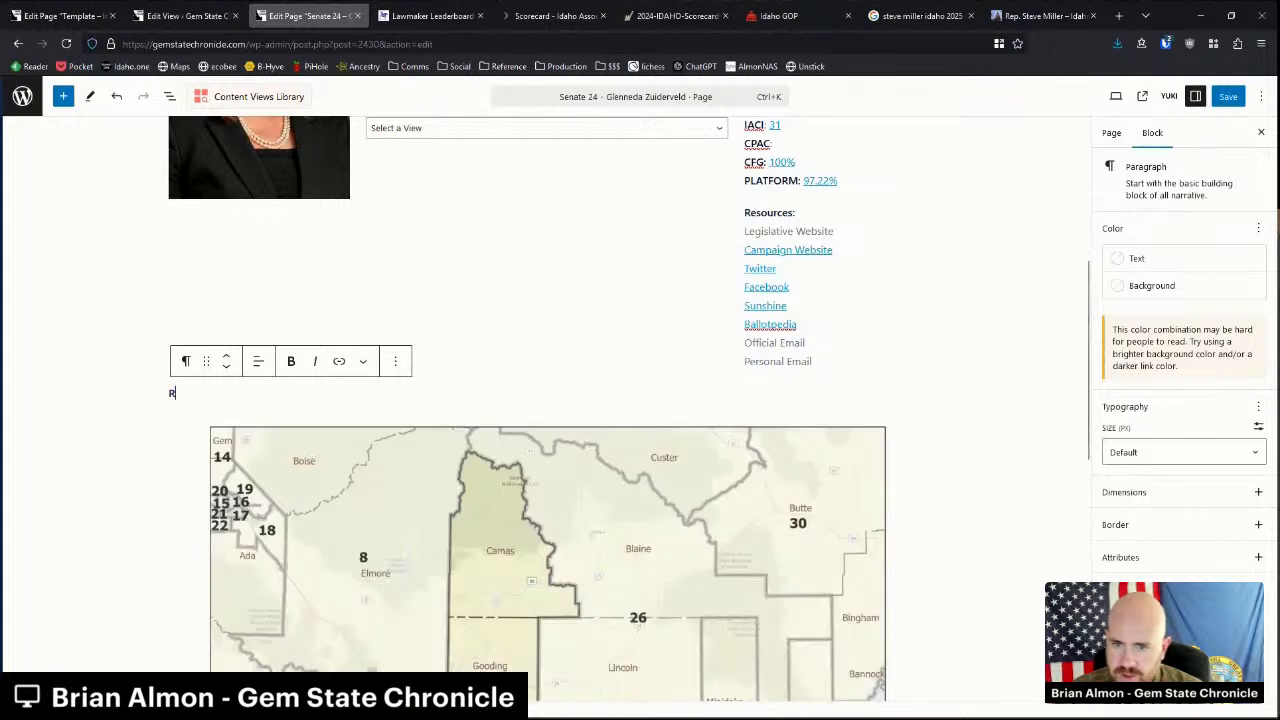
key("BackSpace")
key("BackSpace")
left_click(656, 490)
left_click(1143, 532)
left_click(1130, 600)
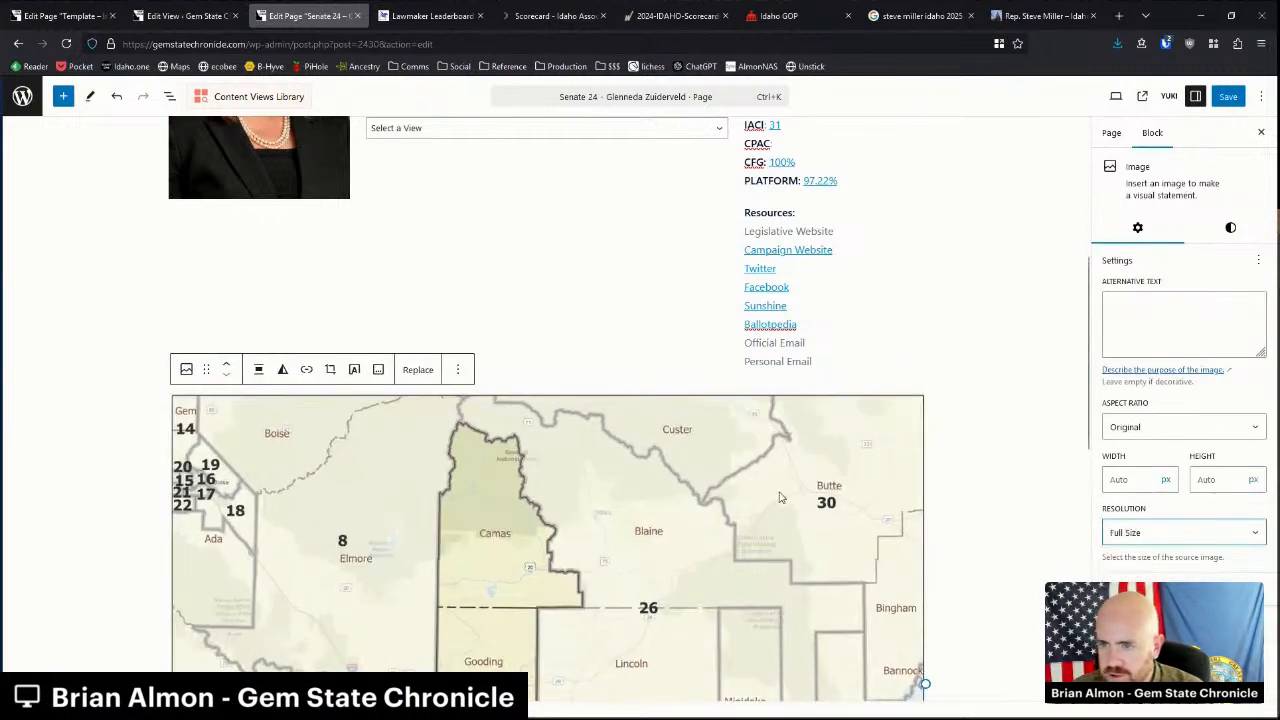
left_click(690, 470)
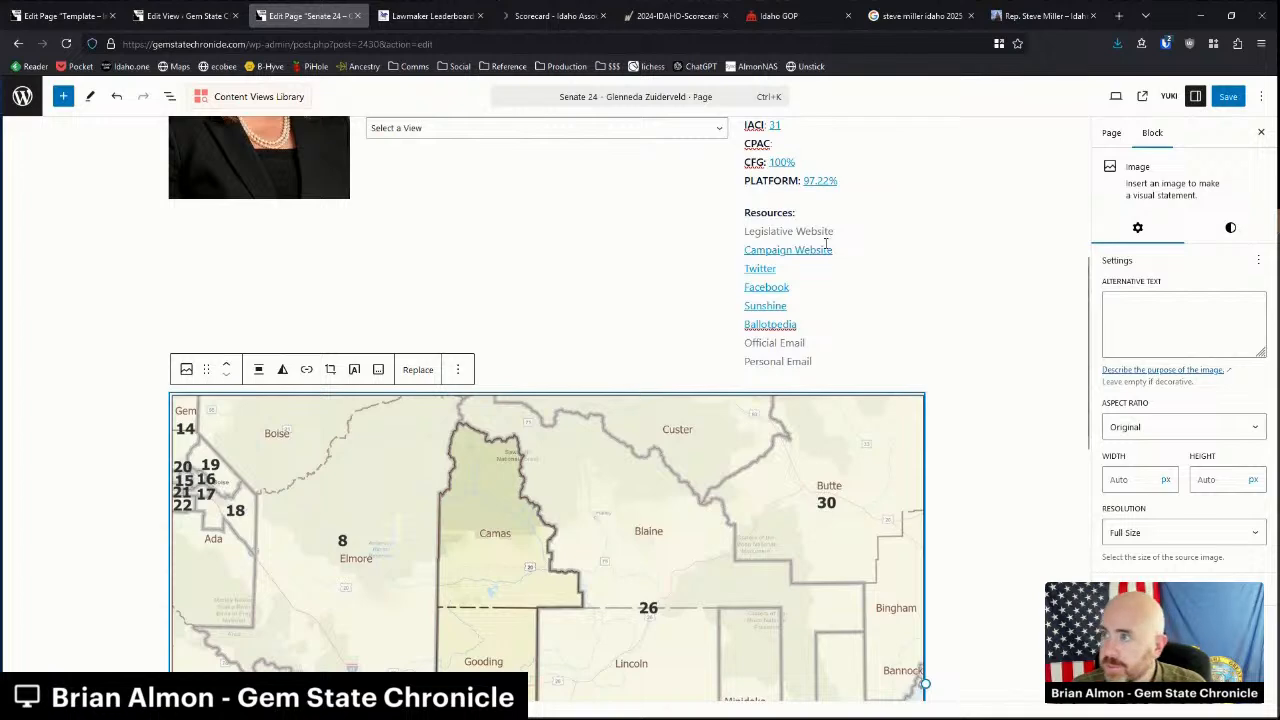
Close the previous legislator's profile tab and select the old name in the Google search box.
left_click(1030, 15)
key("ctrl+w")
left_click_drag(208, 108, 103, 109)
Search Google for the senator's name and open the Idaho Legislature profile result in a new tab.
type("glenneda zuider")
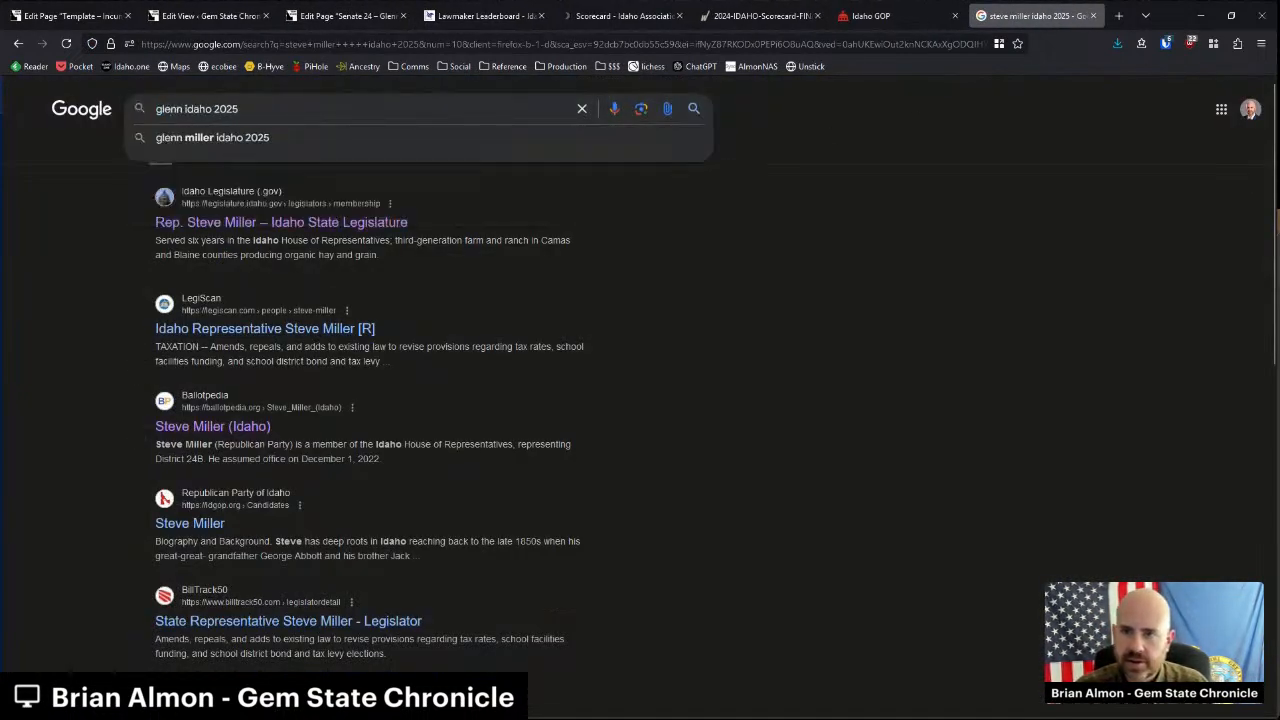
type("veld")
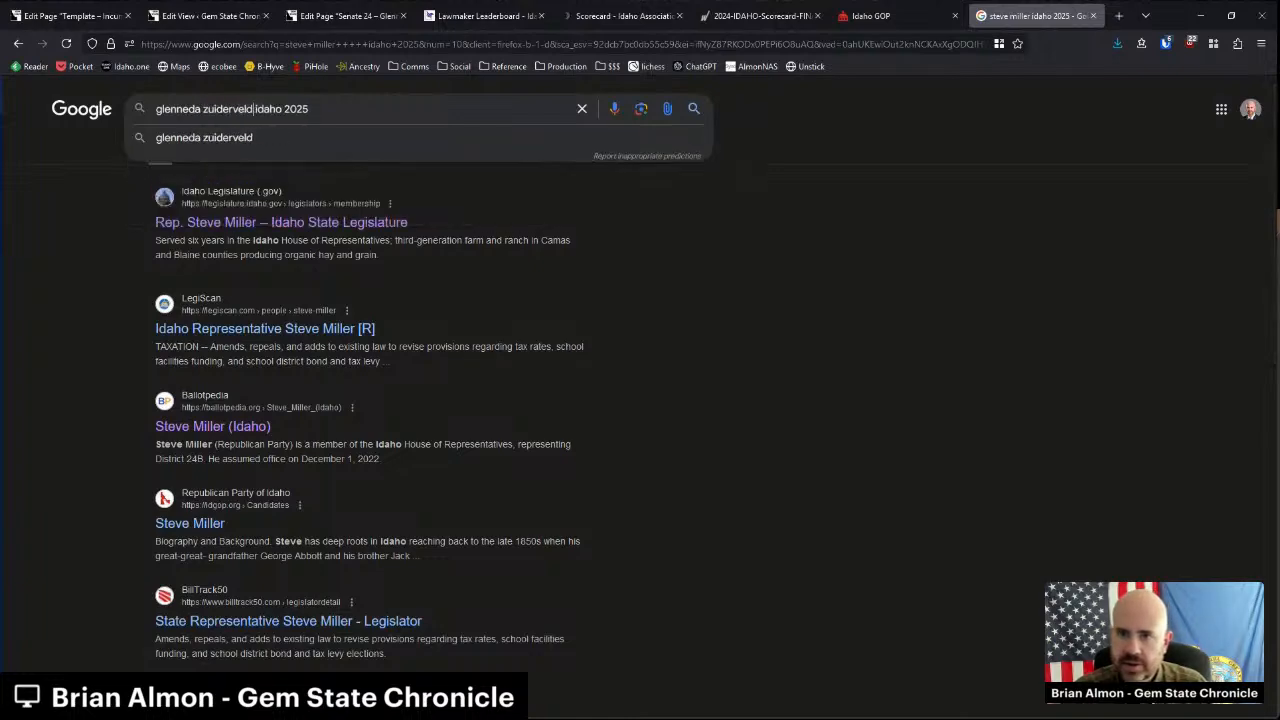
key("Return")
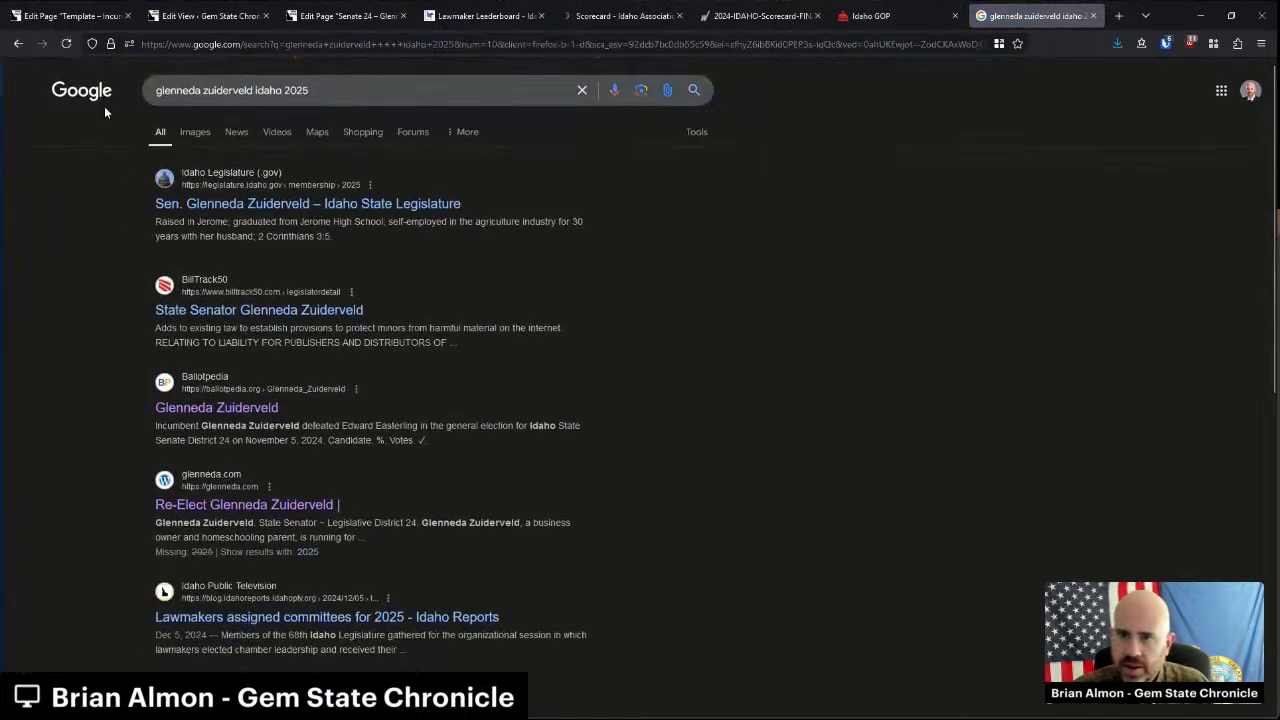
middle_click(283, 210)
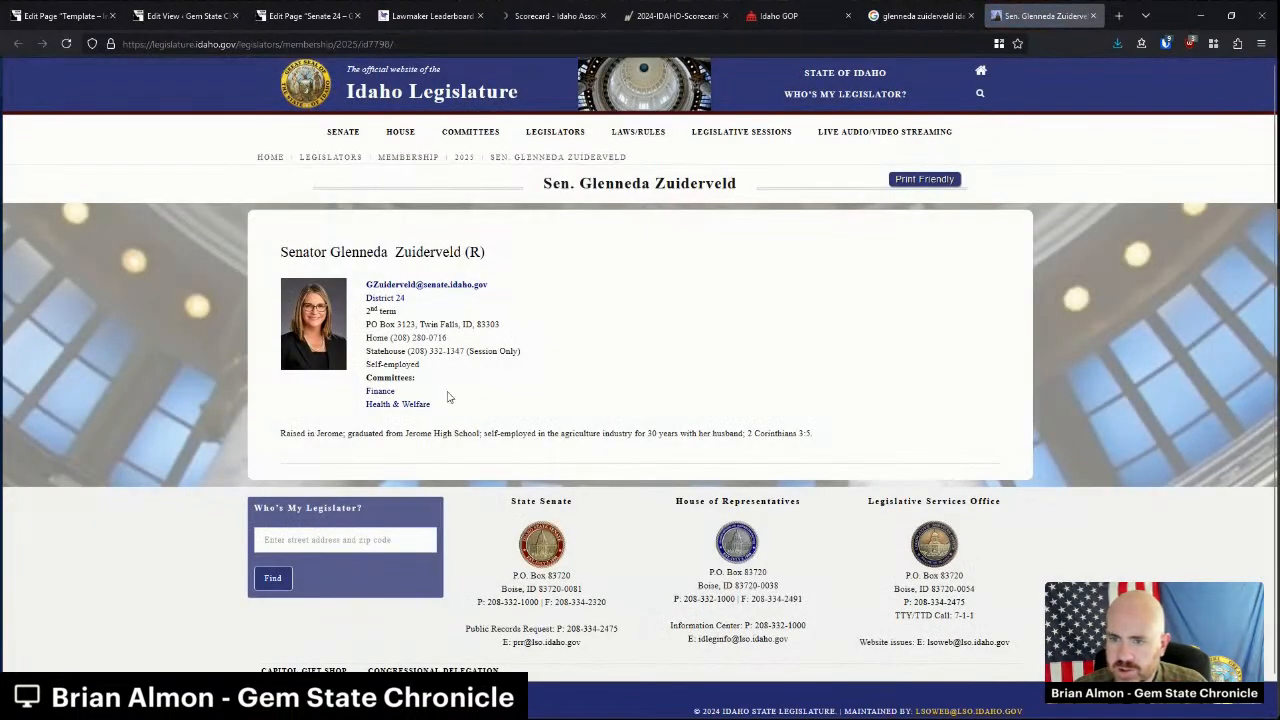
triple_click(551, 433)
key("ctrl+c")
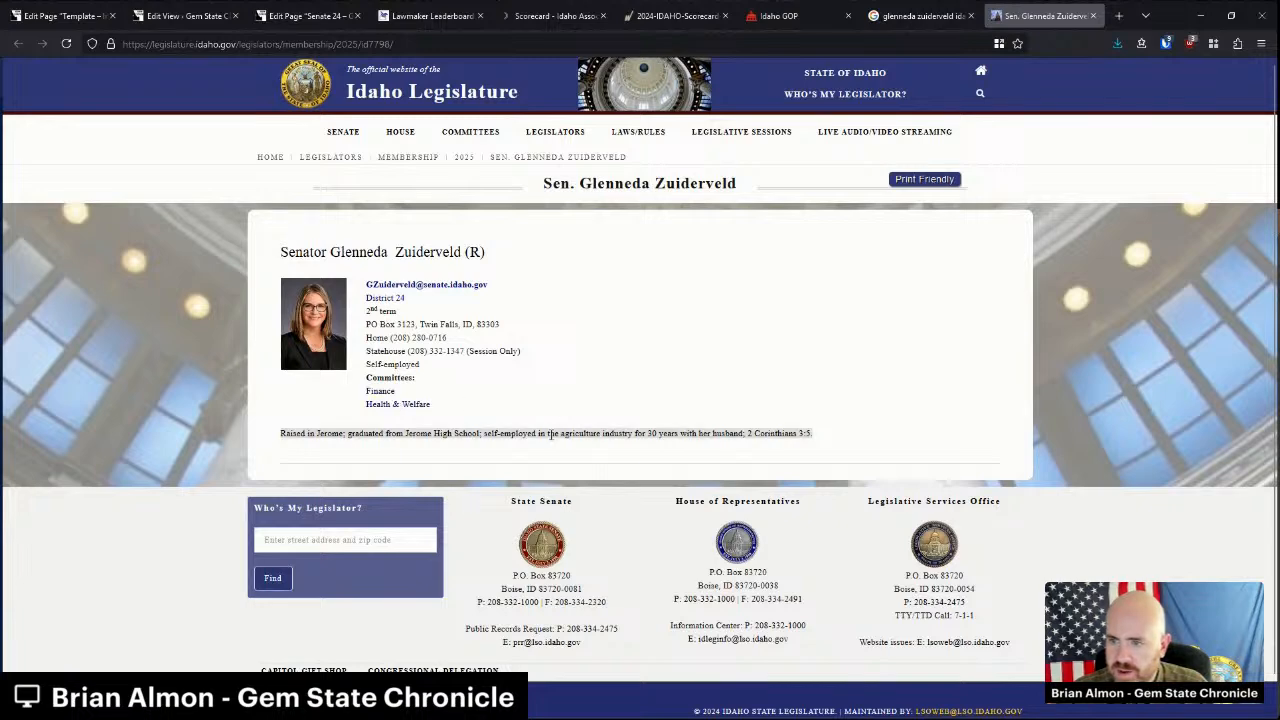
left_click(305, 15)
Paste the copied Jerome bio under the senator's name.
scroll(491, 272, "up", 3)
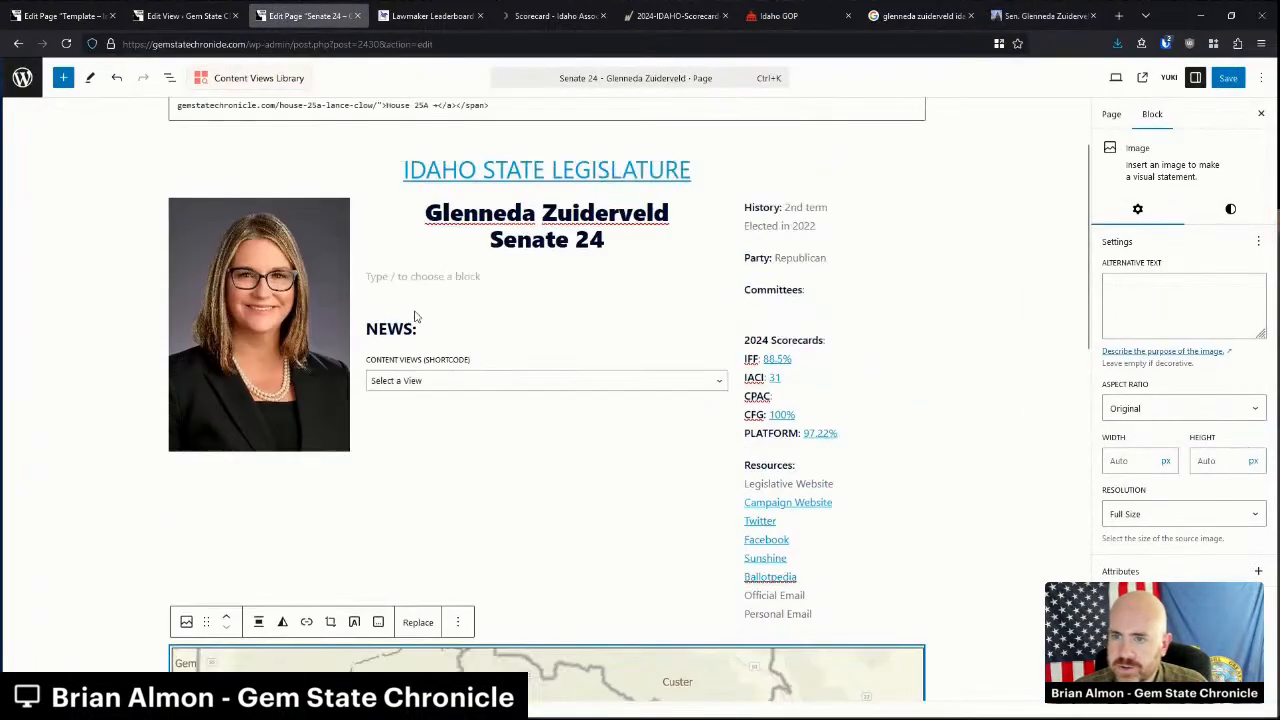
left_click(491, 266)
key("ctrl+v")
Link Legislative Website to the senator's legislature profile URL.
left_click(1030, 12)
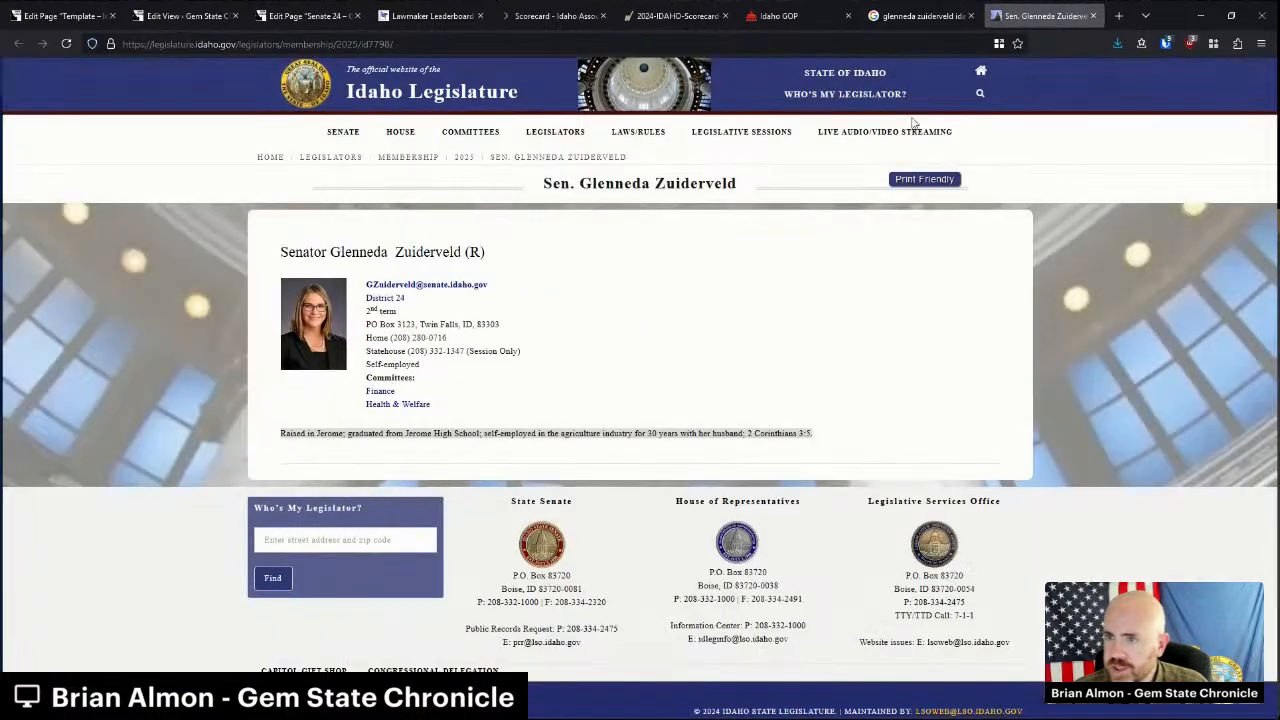
left_click(465, 38)
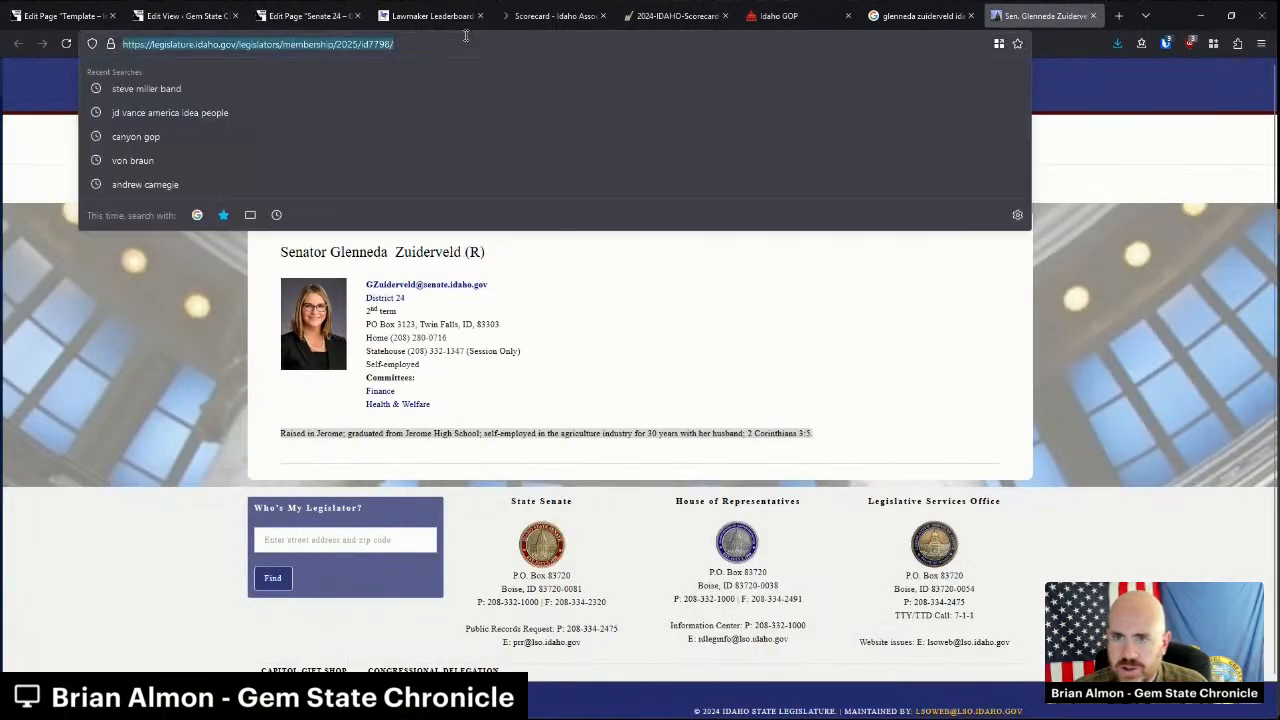
left_click(305, 15)
triple_click(797, 464)
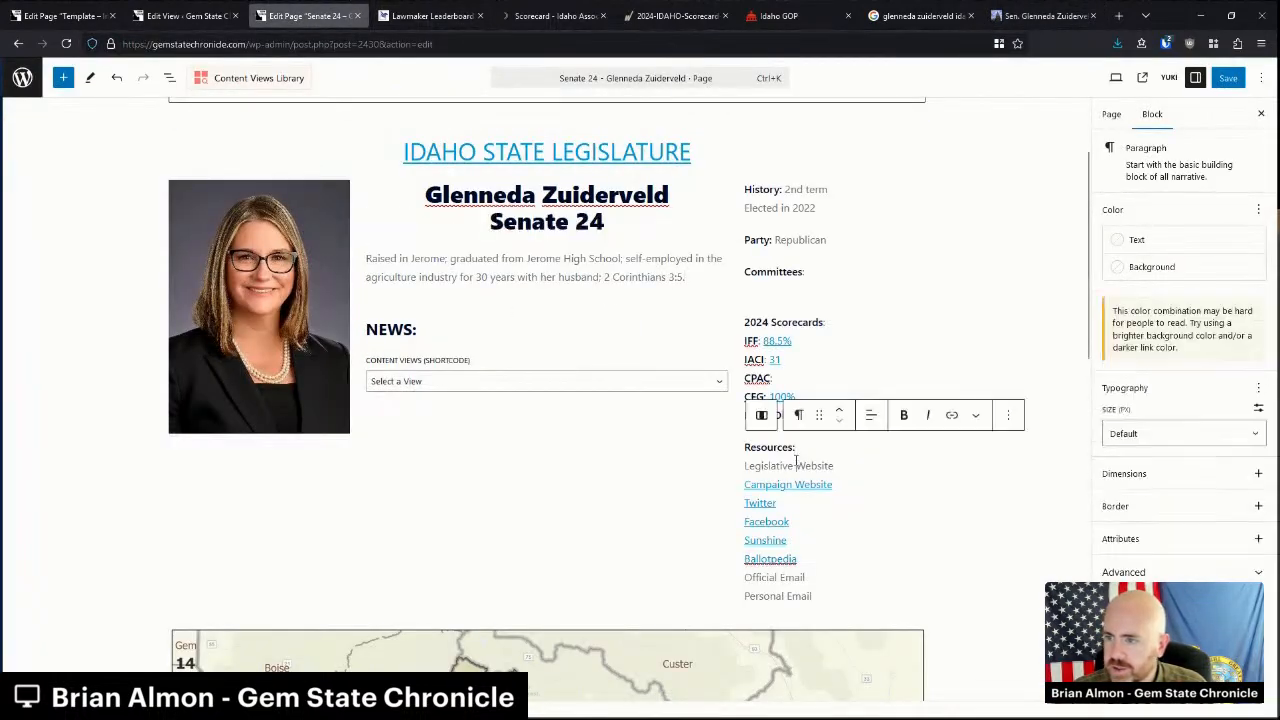
key("ctrl+v")
Link Official Email to the senator's official address, then select her Finance and Health & Welfare committees.
left_click(1040, 15)
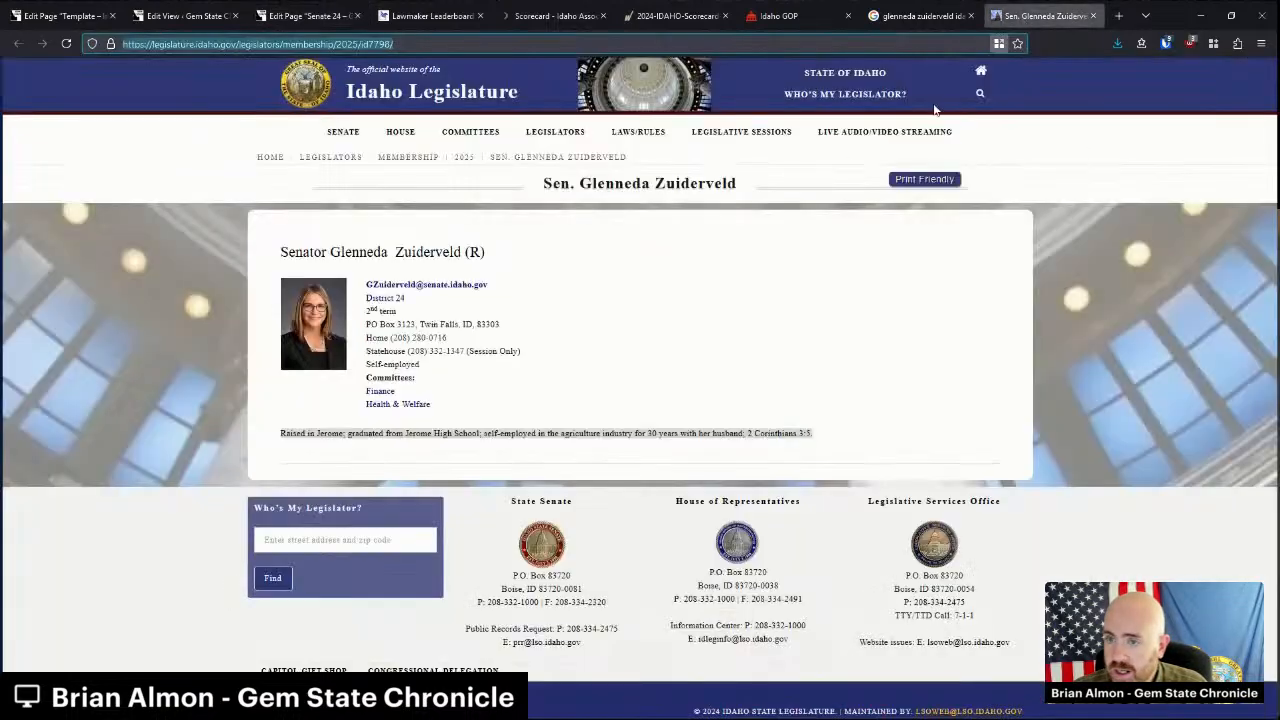
right_click(430, 287)
left_click(450, 325)
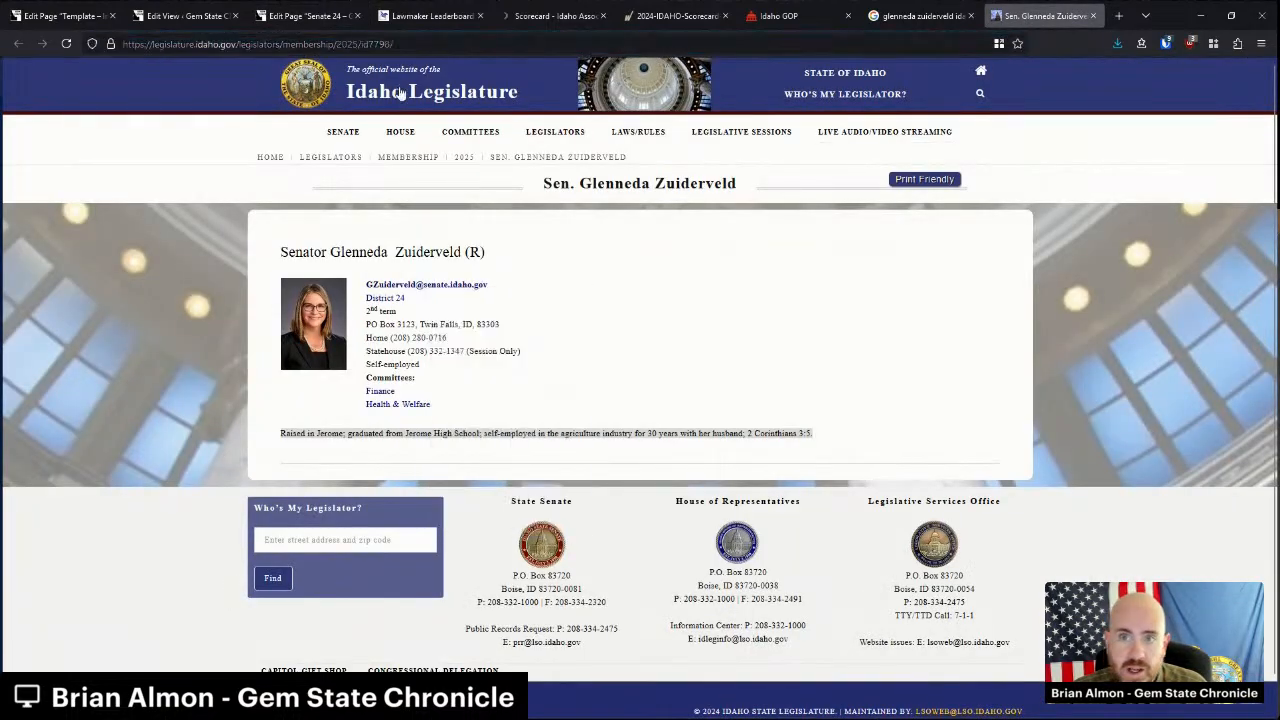
left_click(305, 15)
double_click(776, 578)
triple_click(776, 578)
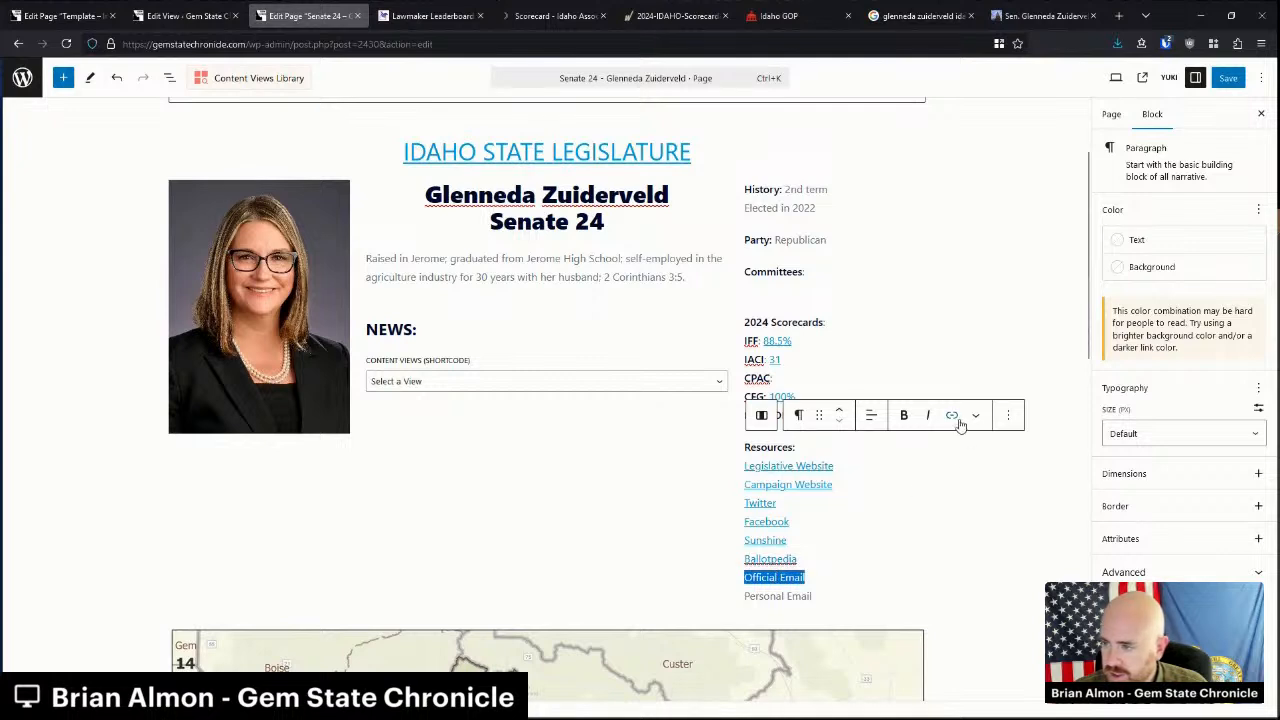
left_click(952, 415)
key("ctrl+v")
left_click(870, 620)
left_click(887, 570)
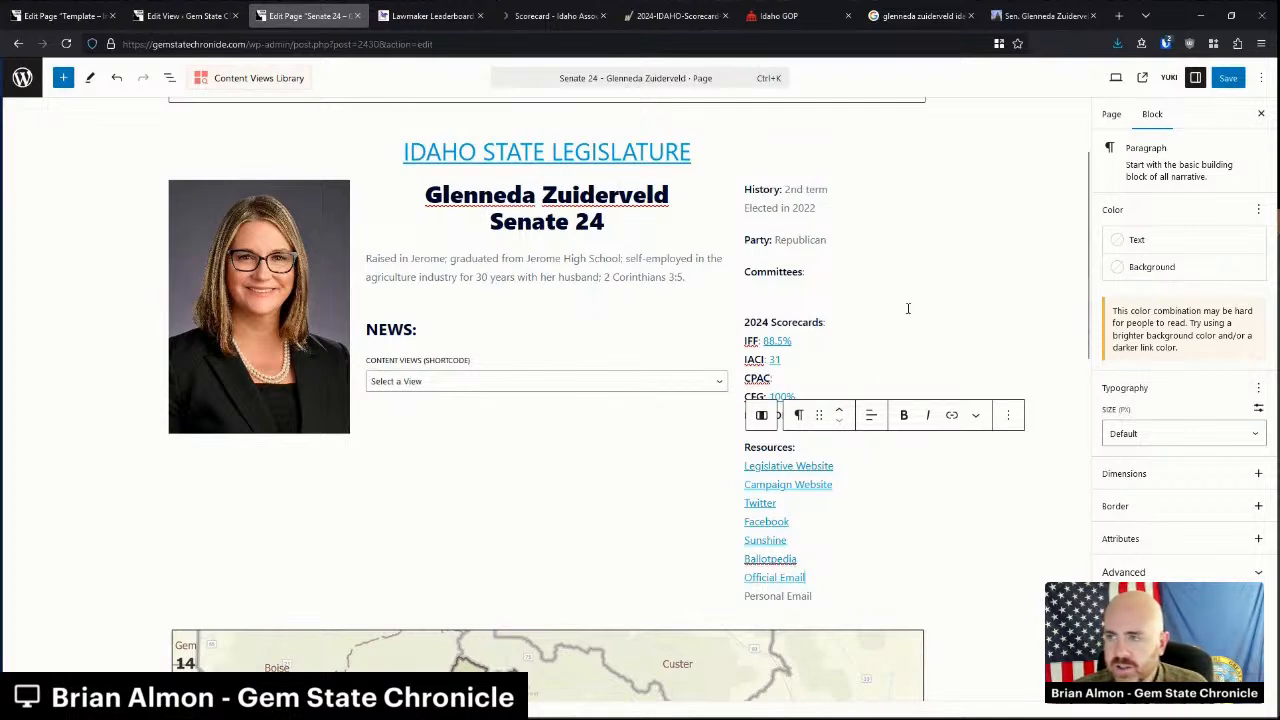
left_click(1062, 18)
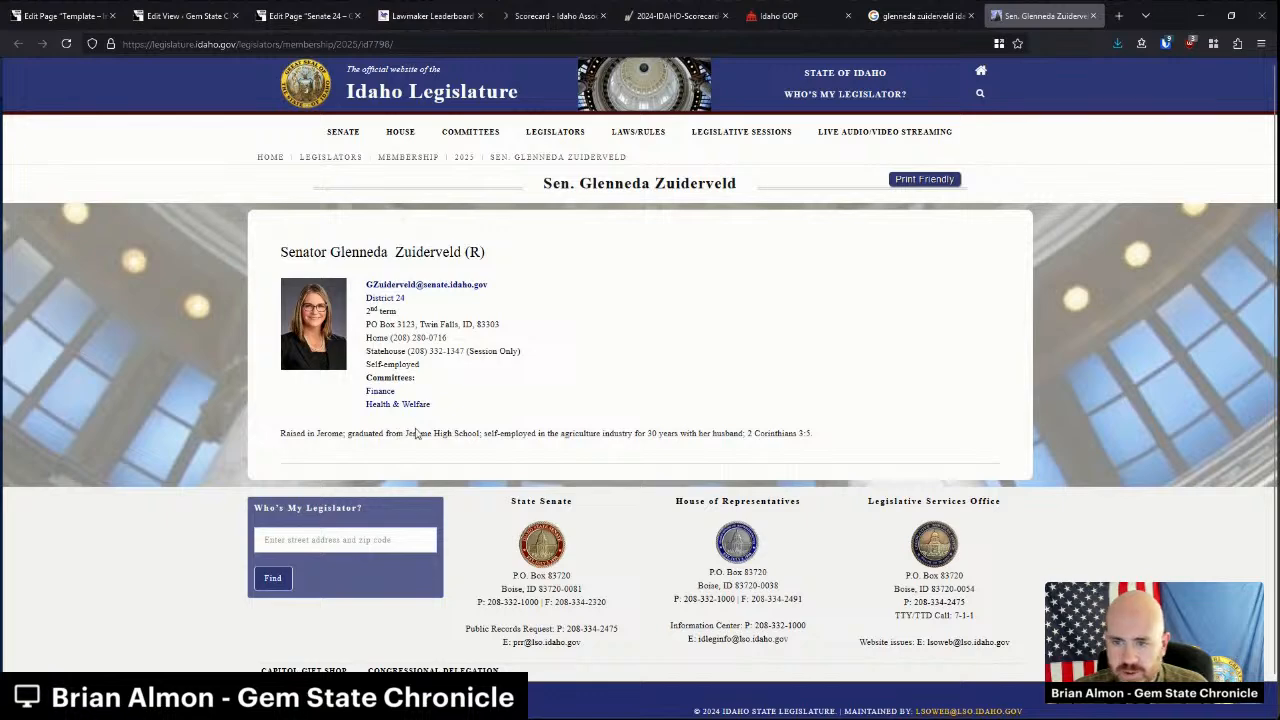
left_click_drag(432, 410, 364, 400)
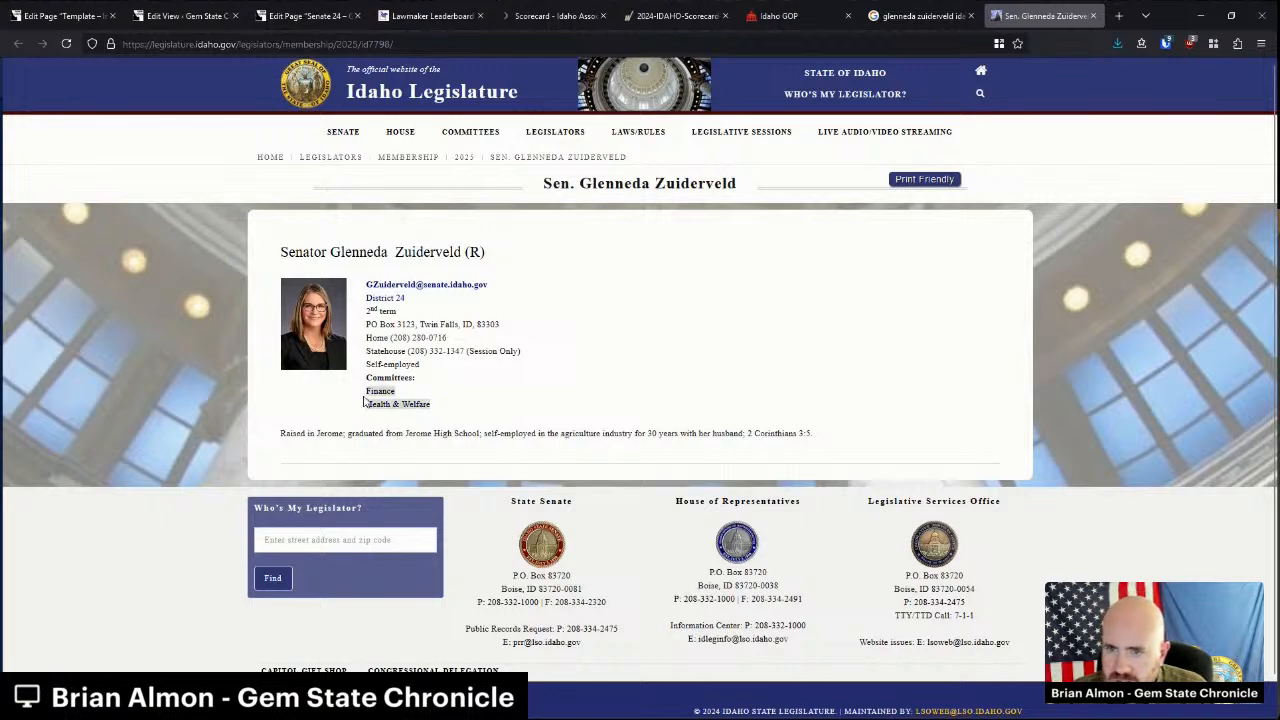
Paste the Finance and Health & Welfare committee links under Committees and check the Finance link.
left_click(342, 16)
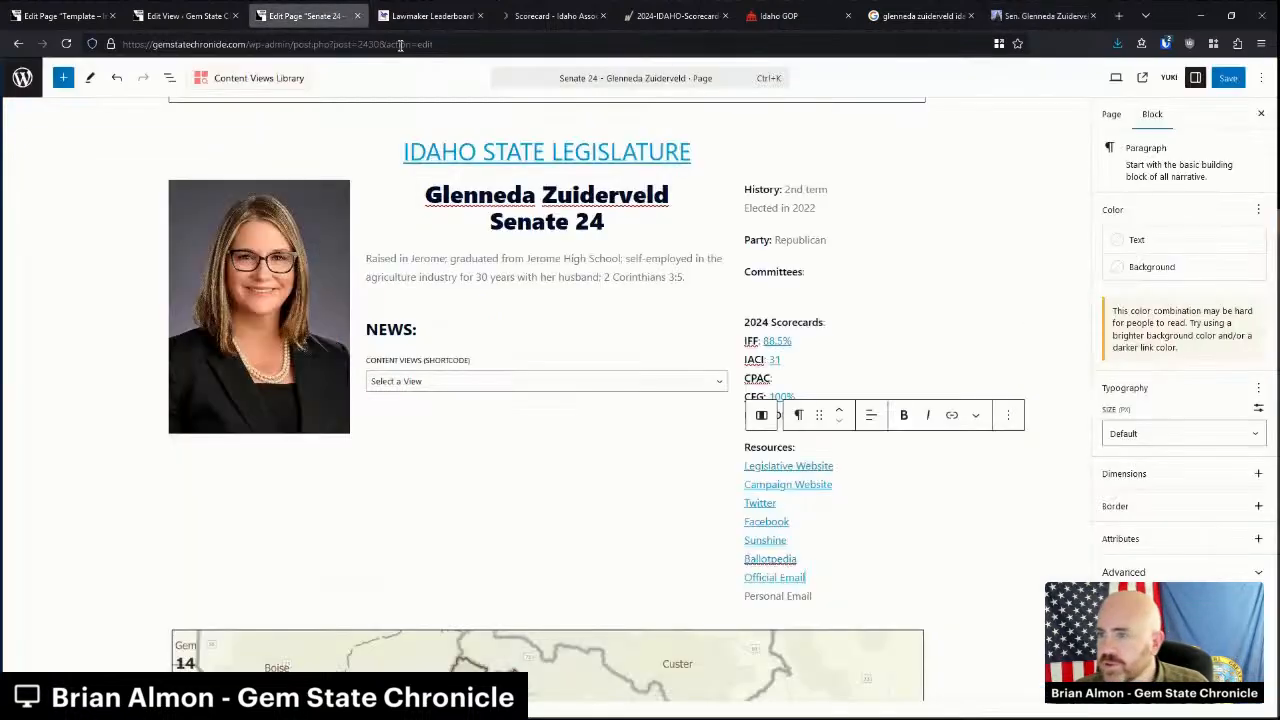
left_click(790, 289)
key("ctrl+v")
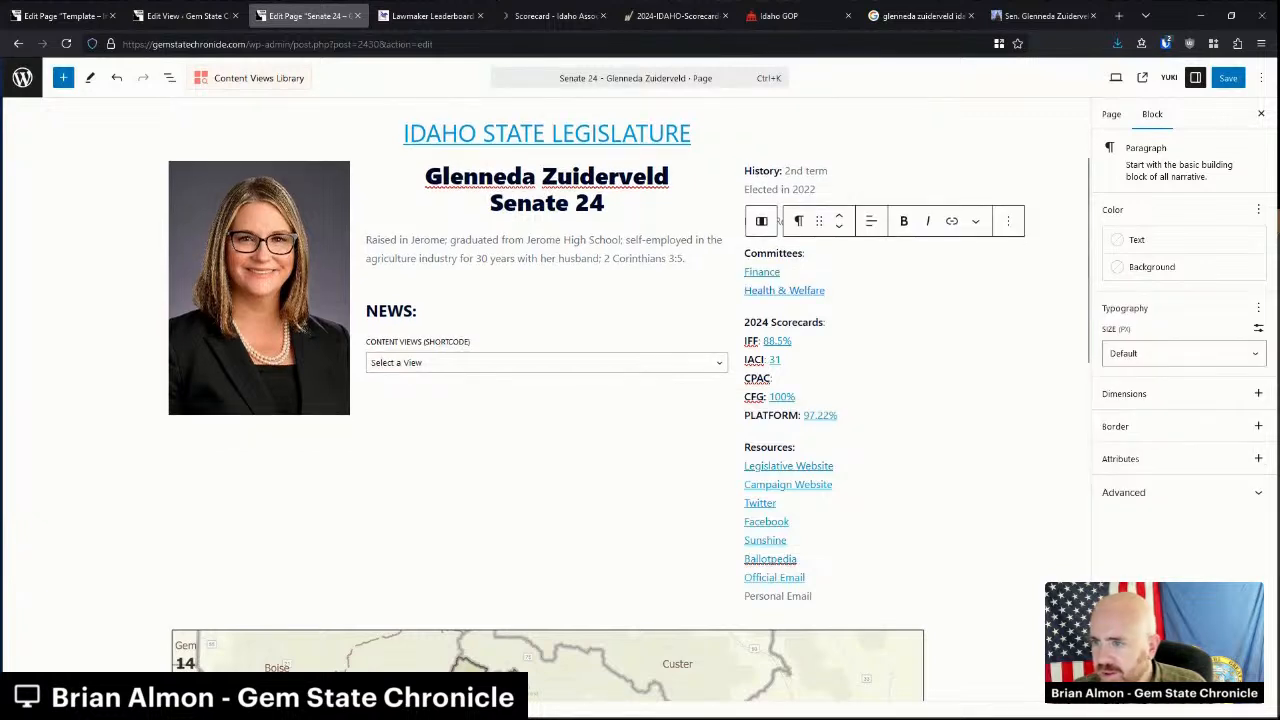
left_click(760, 256)
left_click(775, 272)
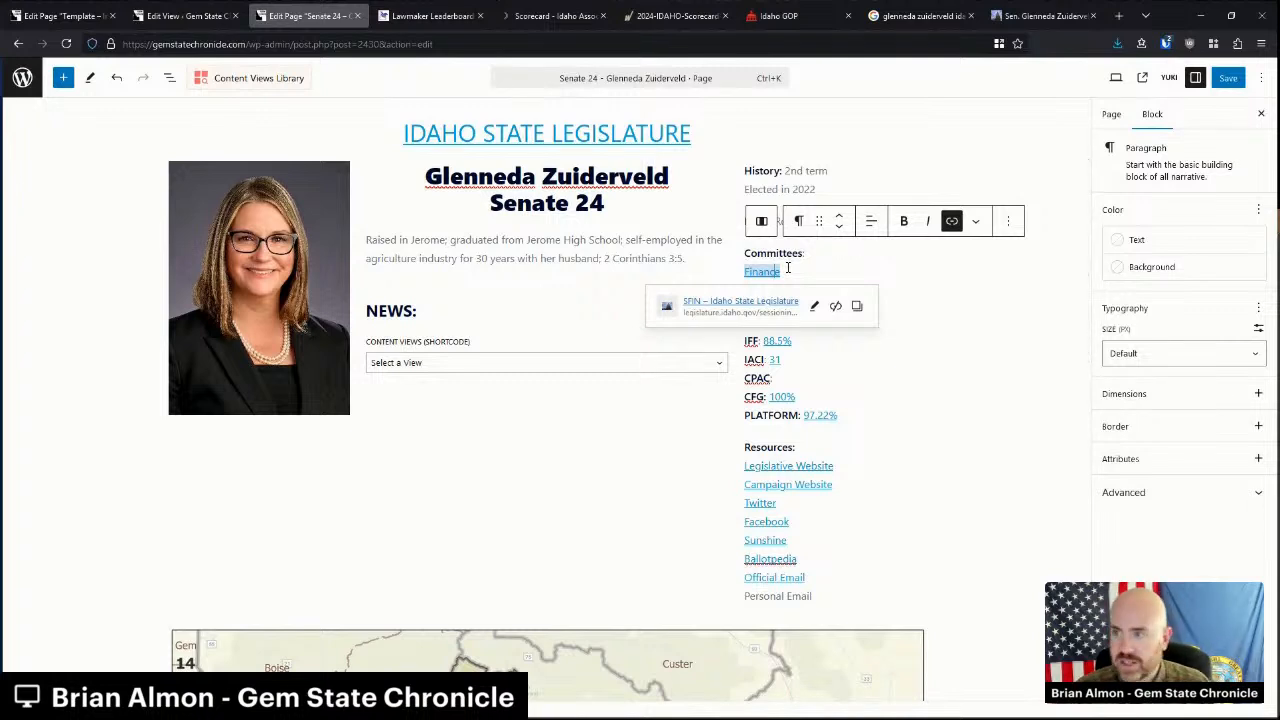
left_click(630, 260)
Verify the Health & Welfare link target and save the Senate 24 page.
left_click(813, 257)
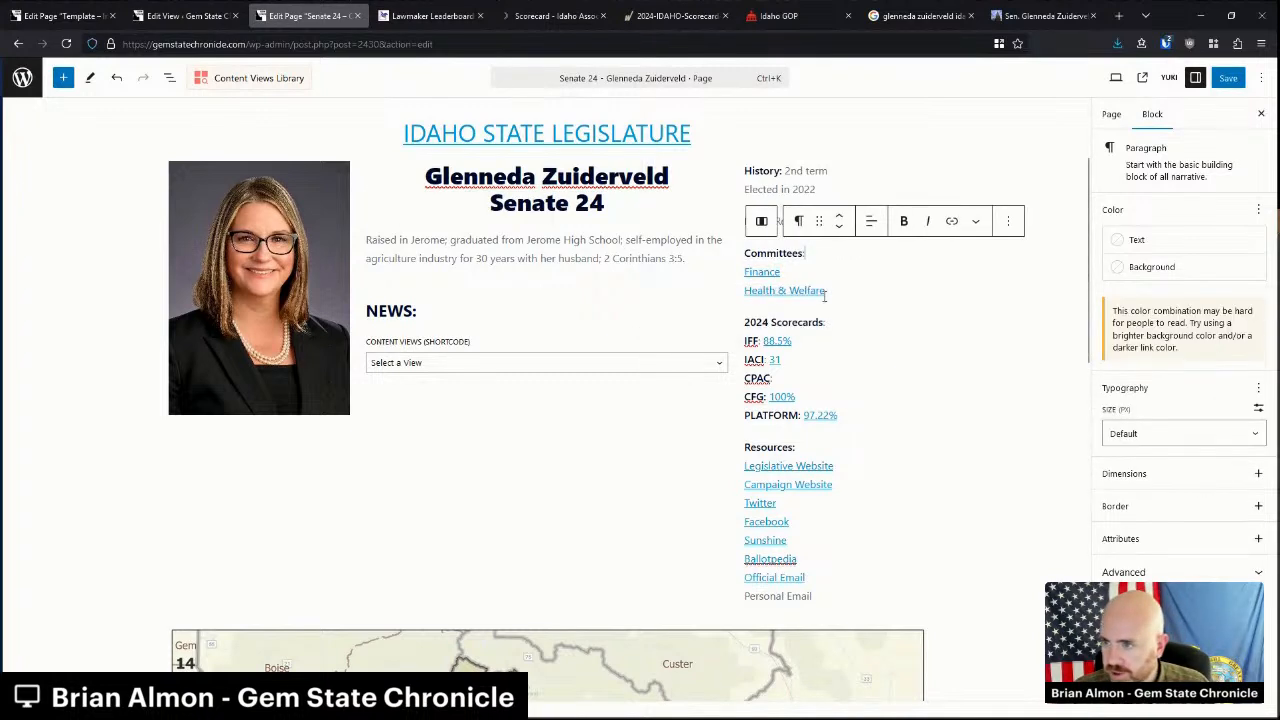
left_click(804, 290)
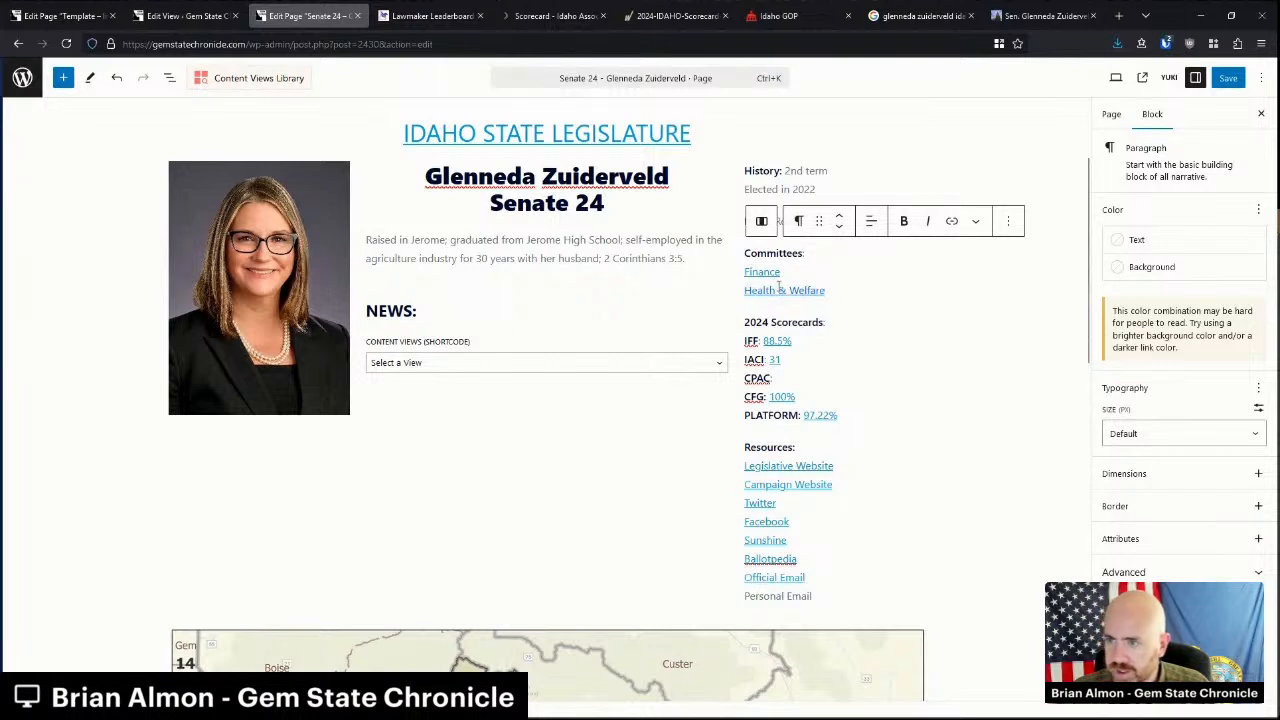
left_click(779, 288)
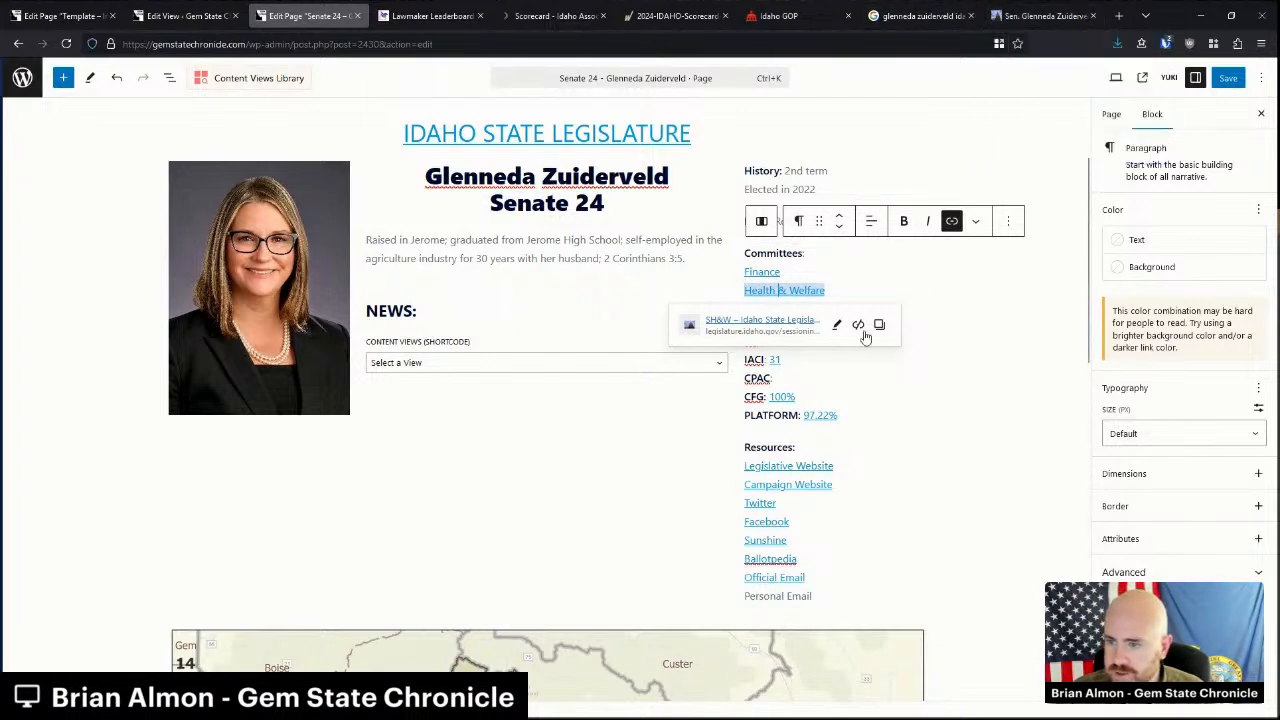
left_click(627, 267)
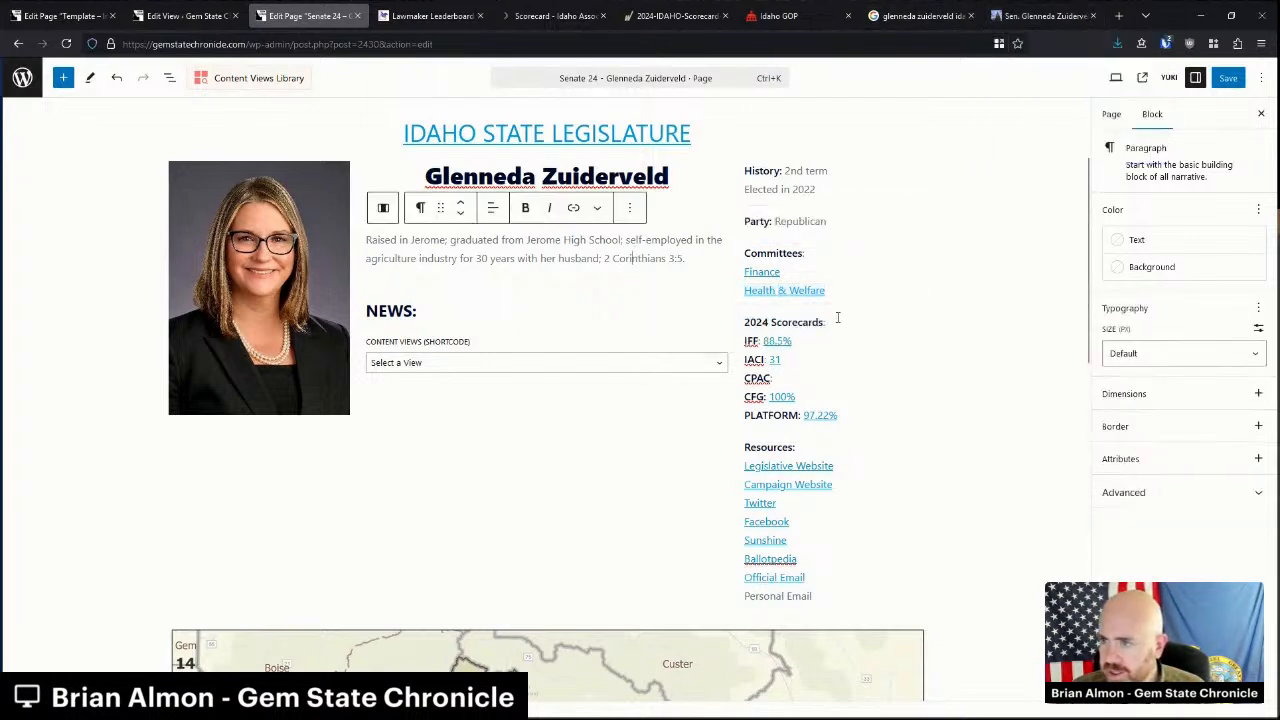
key("ctrl+s")
left_click(193, 16)
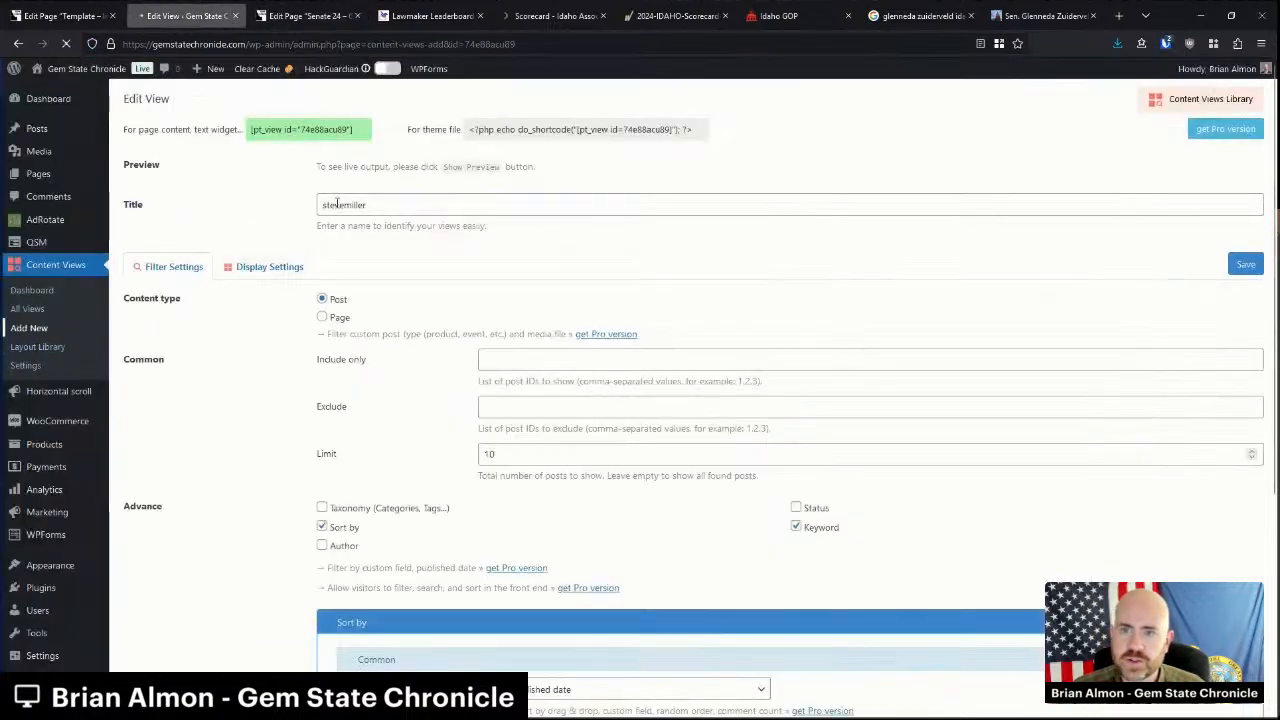
left_click(414, 176)
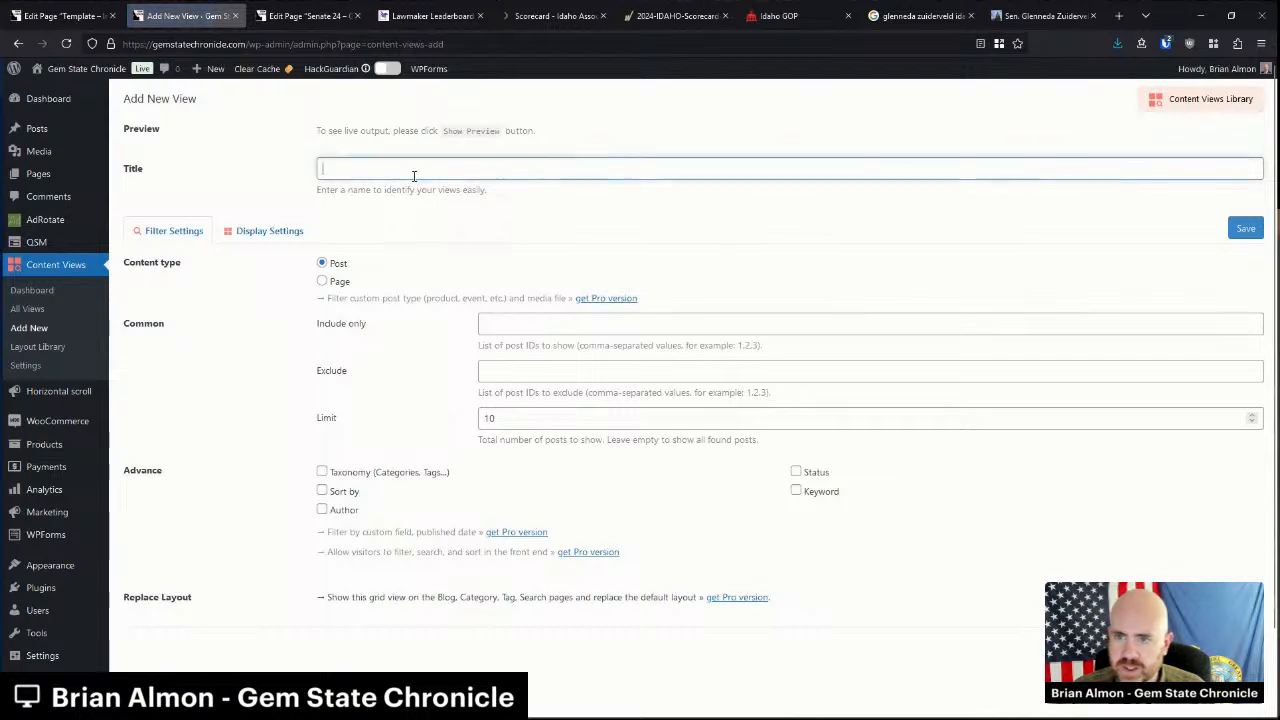
type("glenneda")
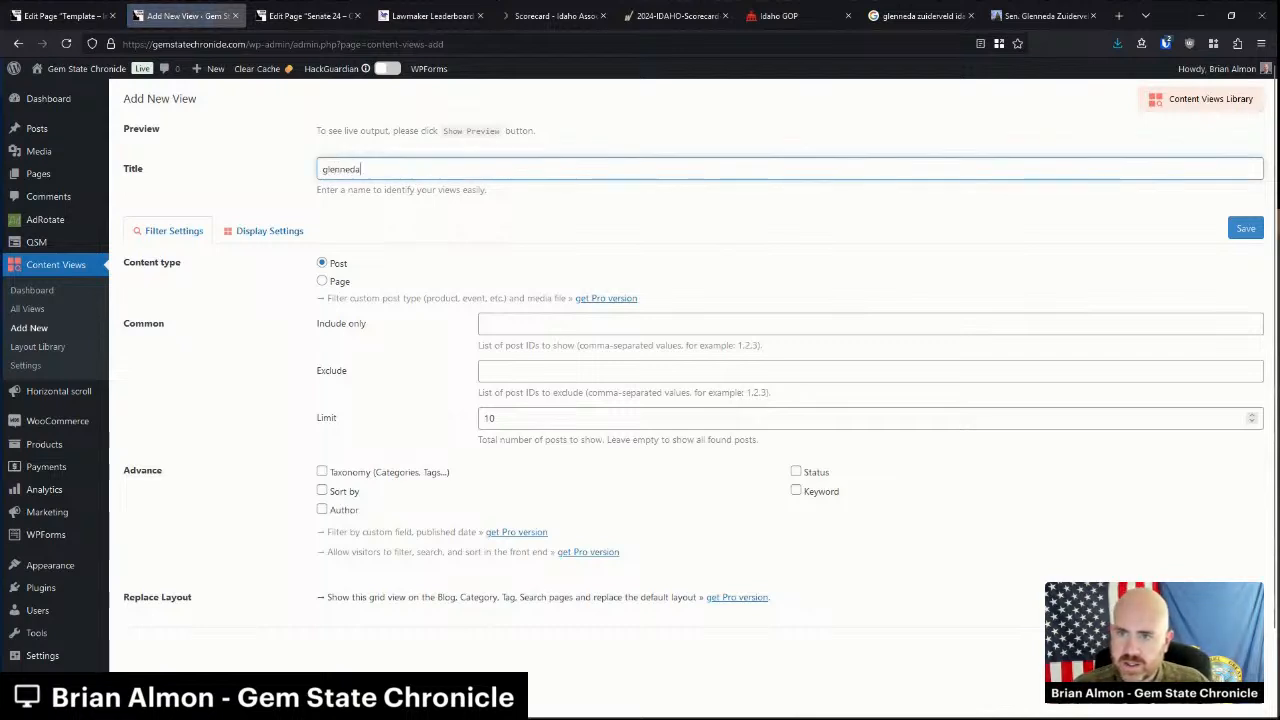
type("zuiderveld")
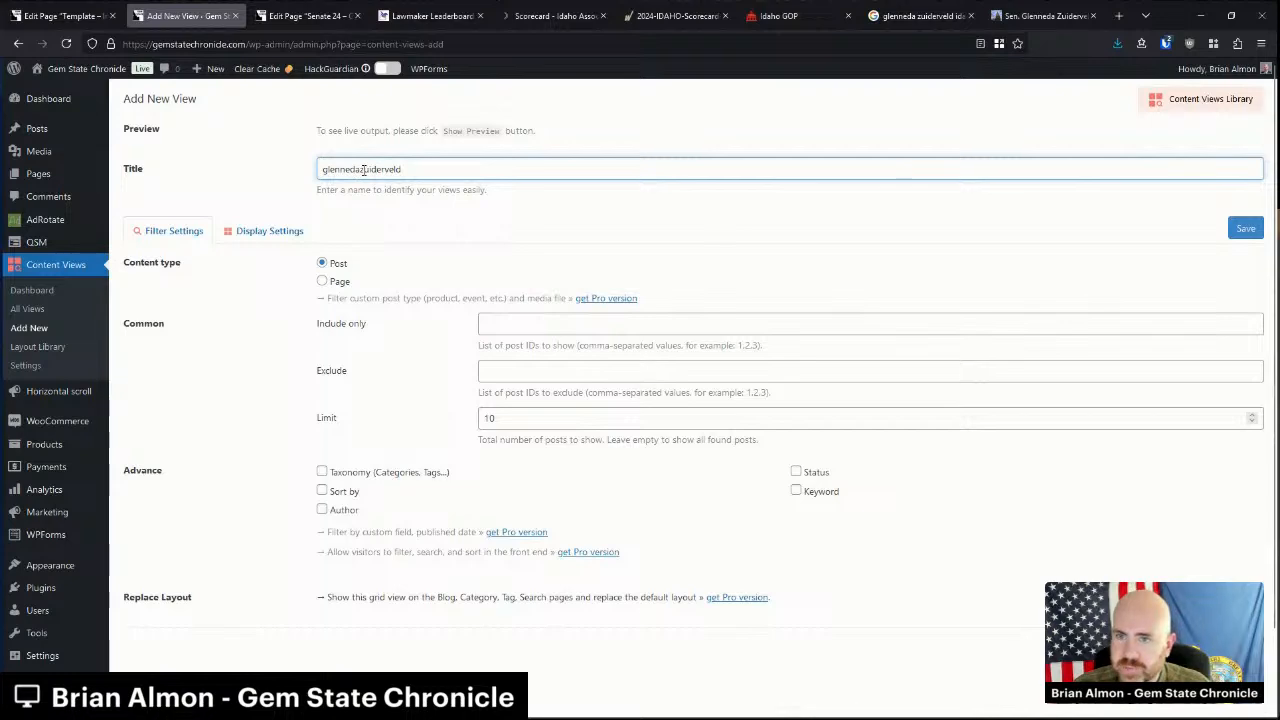
left_click(343, 494)
scroll(343, 498, "down", 2)
left_click(637, 480)
left_click(543, 580)
left_click(538, 551)
left_click(818, 319)
scroll(790, 400, "down", 1)
left_click(466, 512)
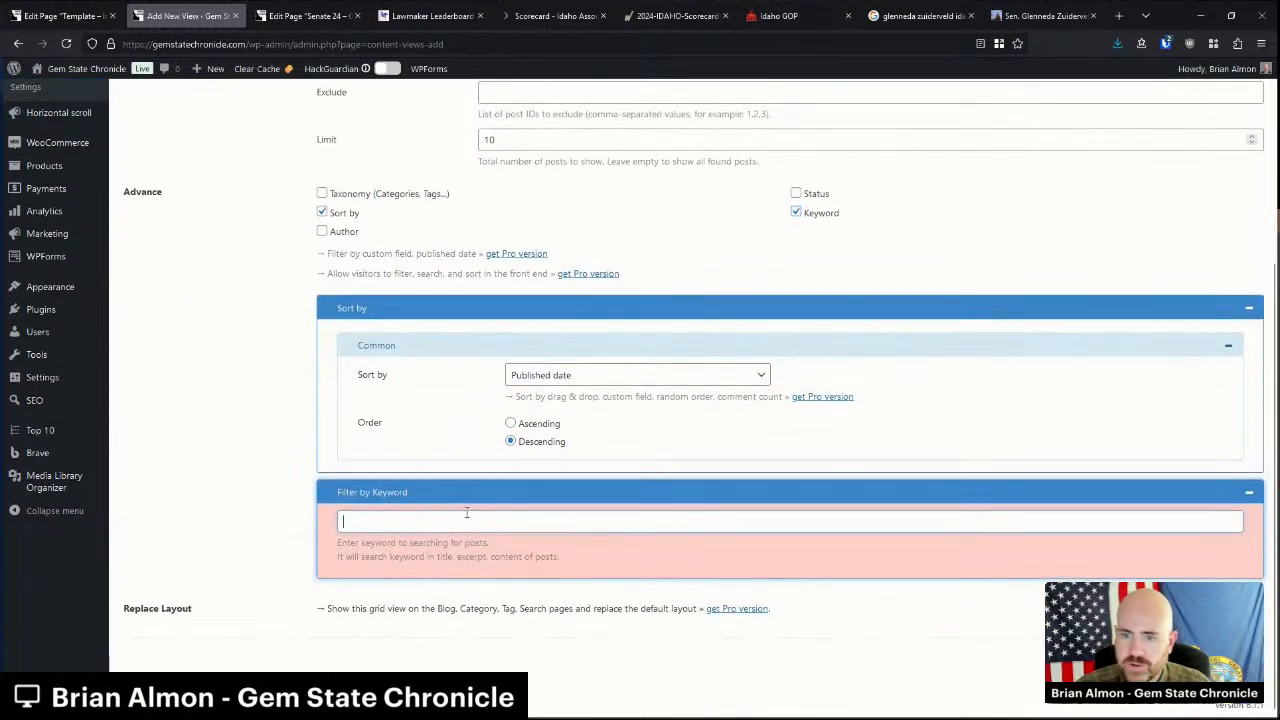
type("\"Glen")
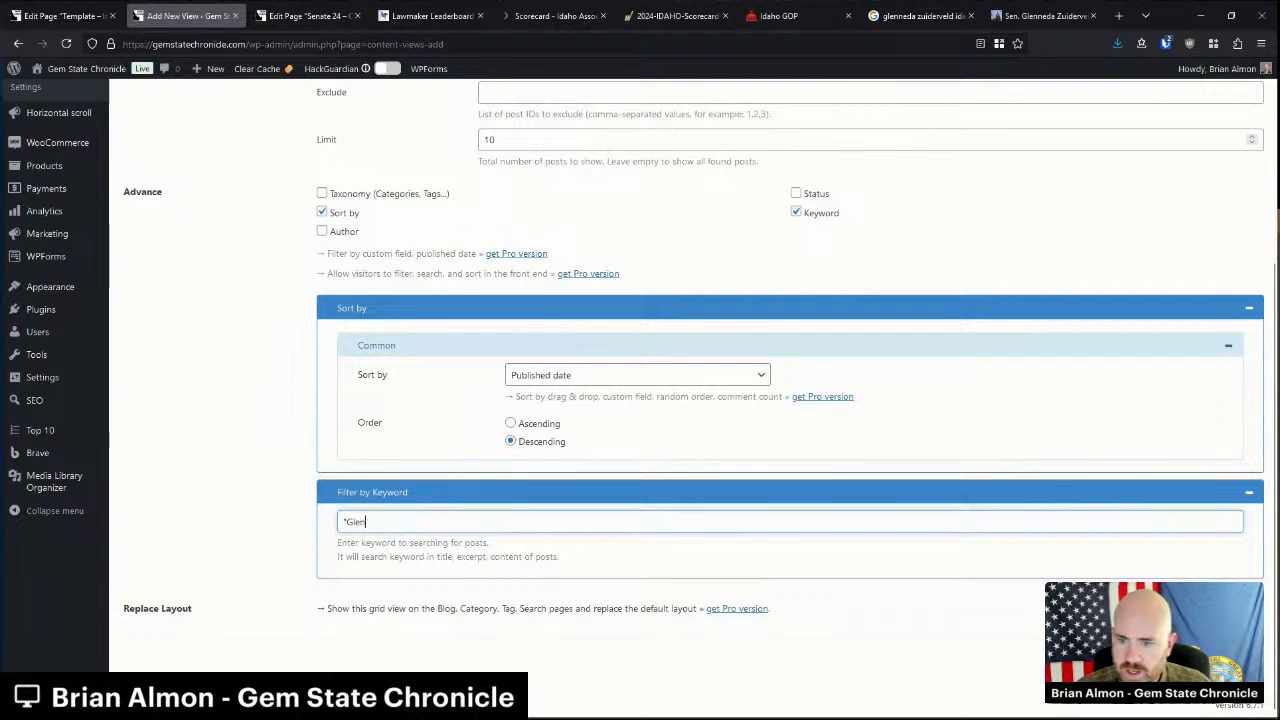
type("neda Zuidervel")
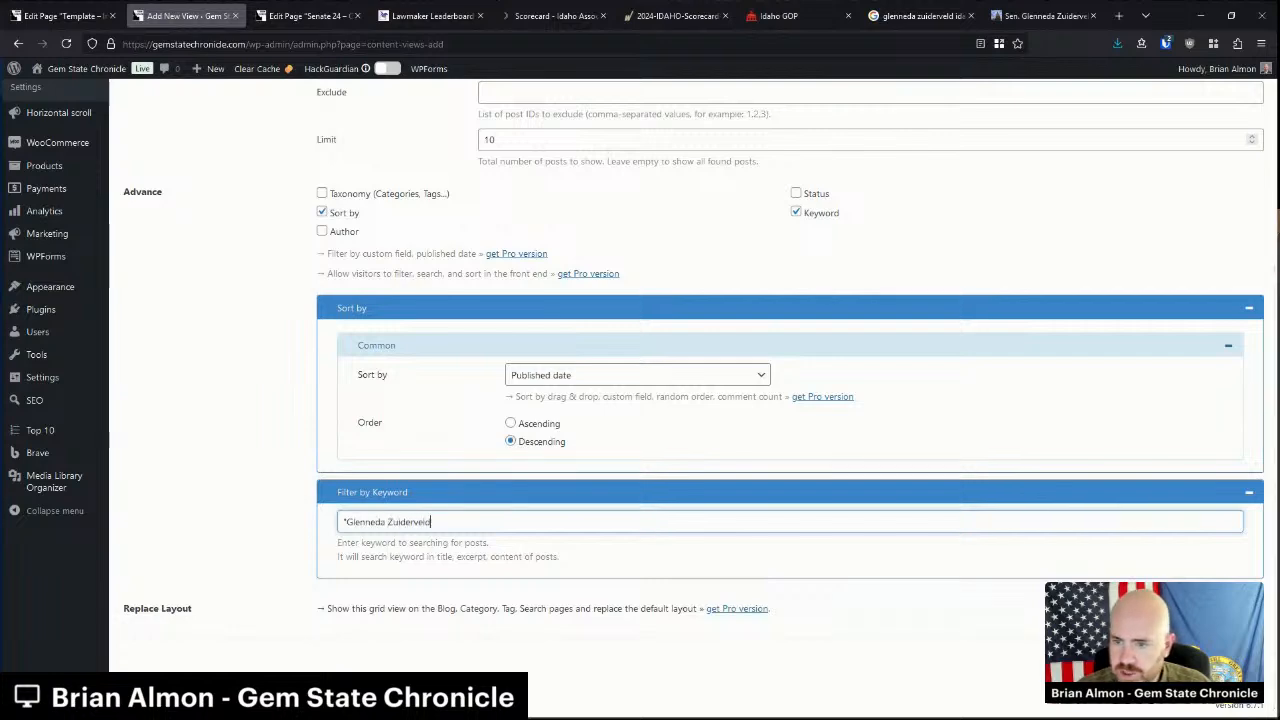
type("d\"")
Give the view a List layout without thumbnails or top meta, enable pagination, and save it.
scroll(463, 509, "up", 3)
left_click(263, 230)
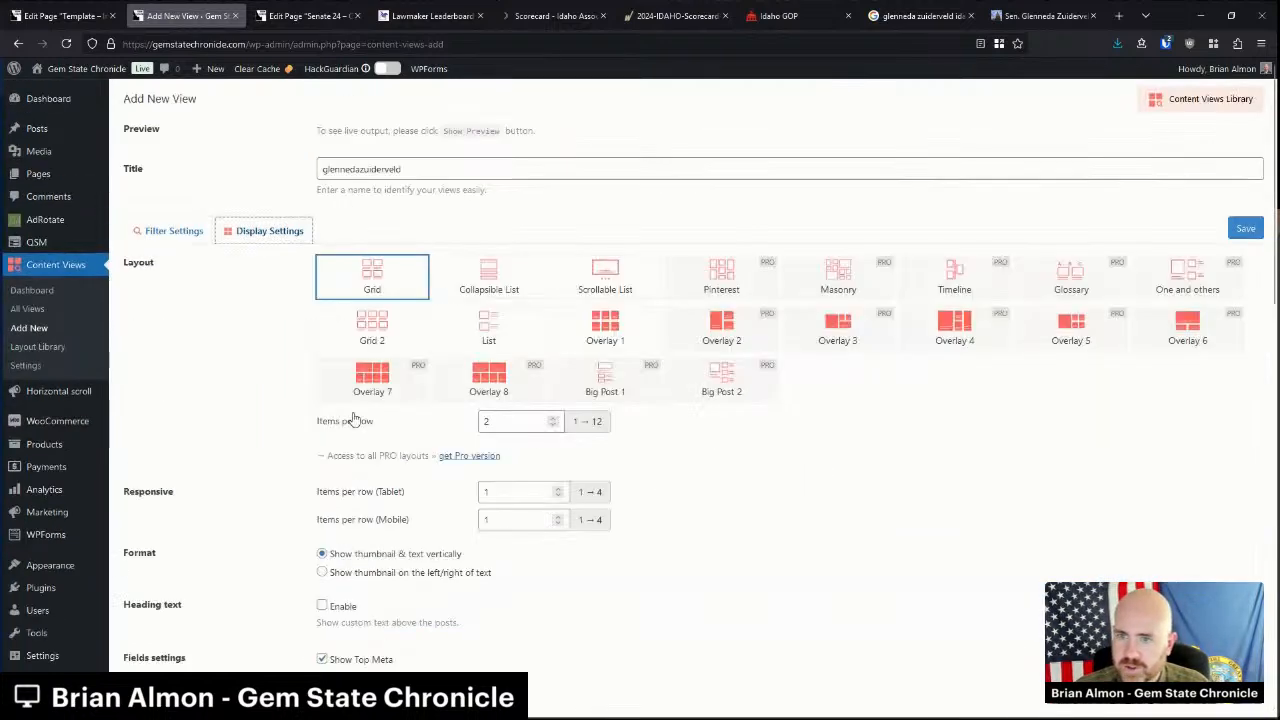
left_click(505, 332)
scroll(443, 500, "down", 2)
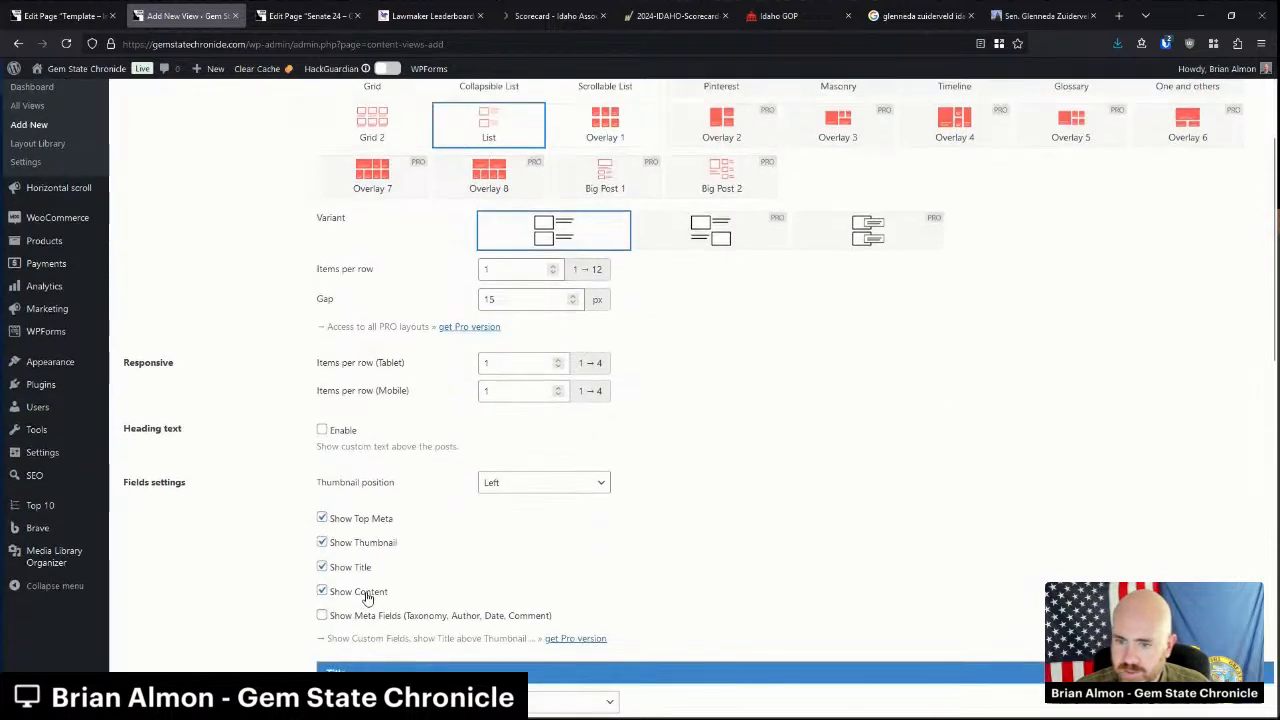
left_click(370, 545)
left_click(374, 518)
scroll(420, 527, "down", 3)
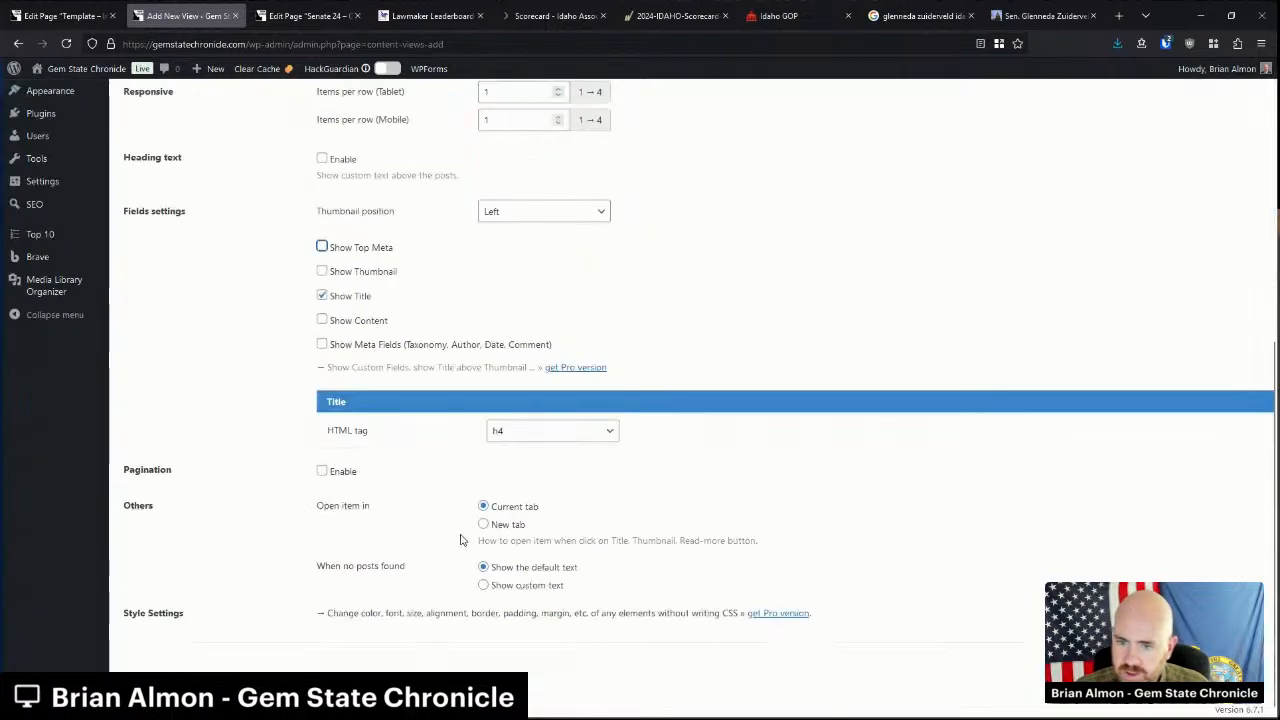
left_click(334, 471)
scroll(755, 619, "up", 5)
left_click(1250, 234)
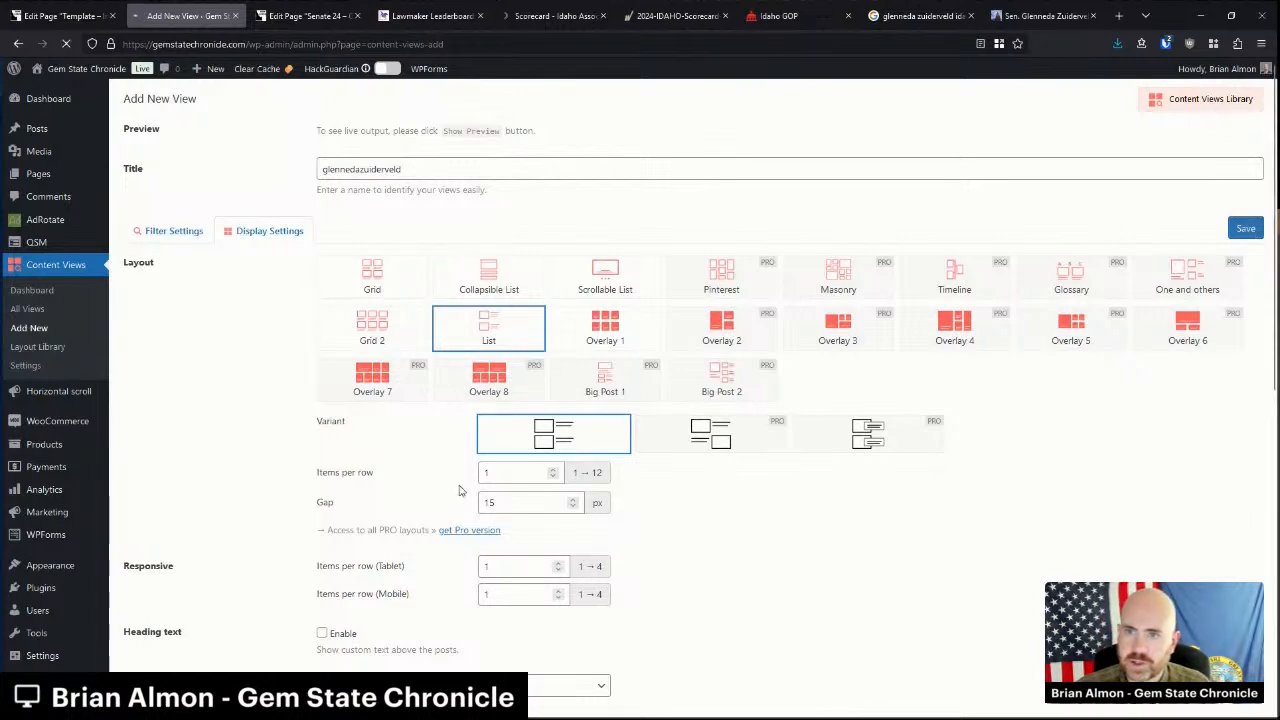
left_click(305, 15)
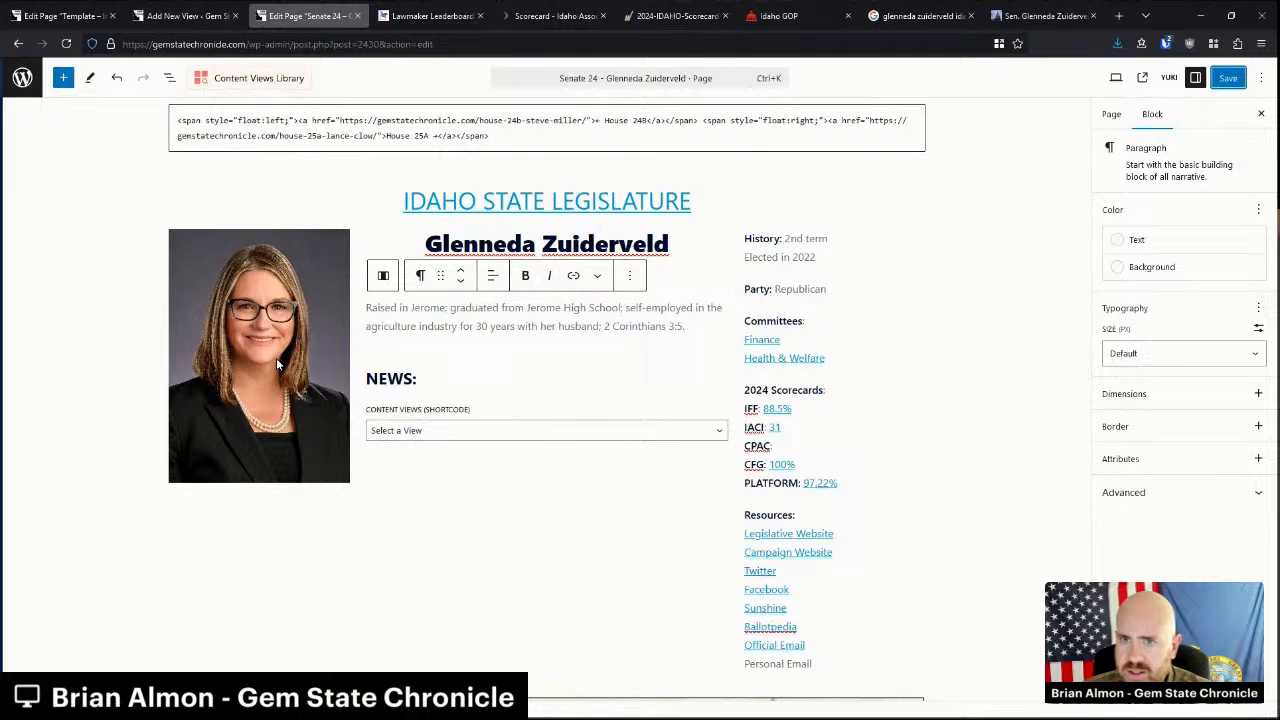
left_click(66, 44)
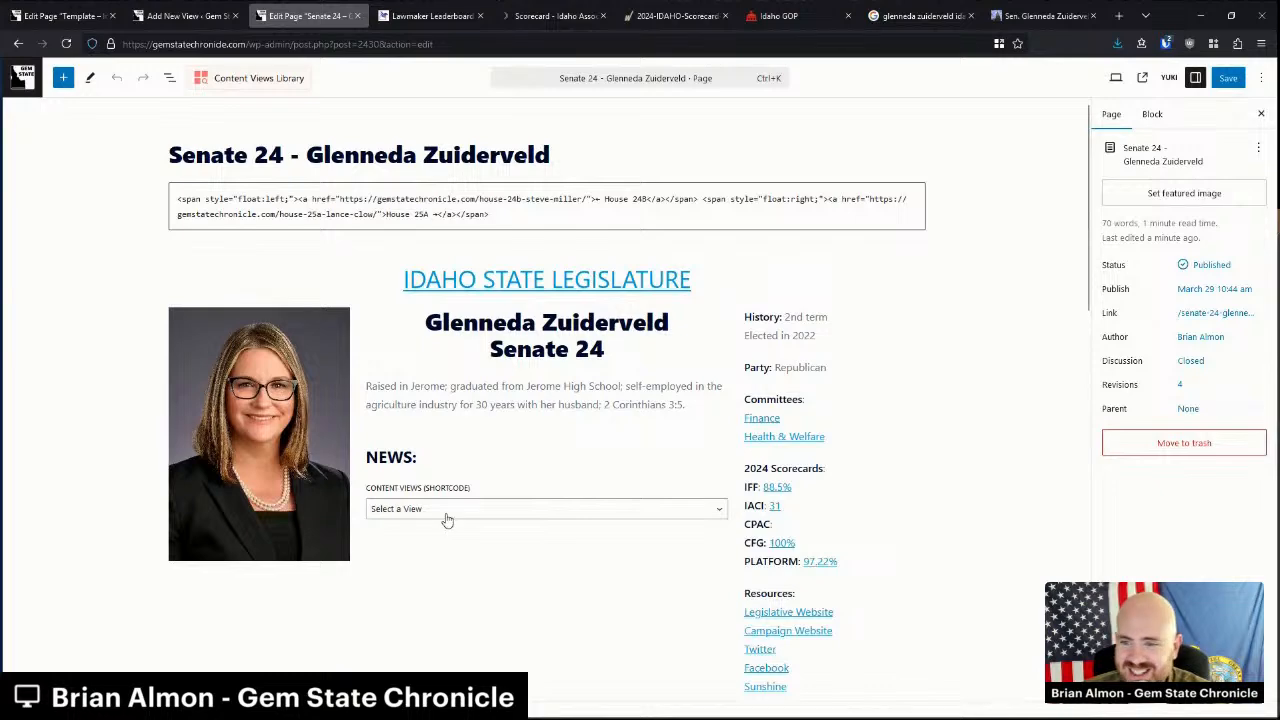
left_click(446, 510)
left_click(423, 566)
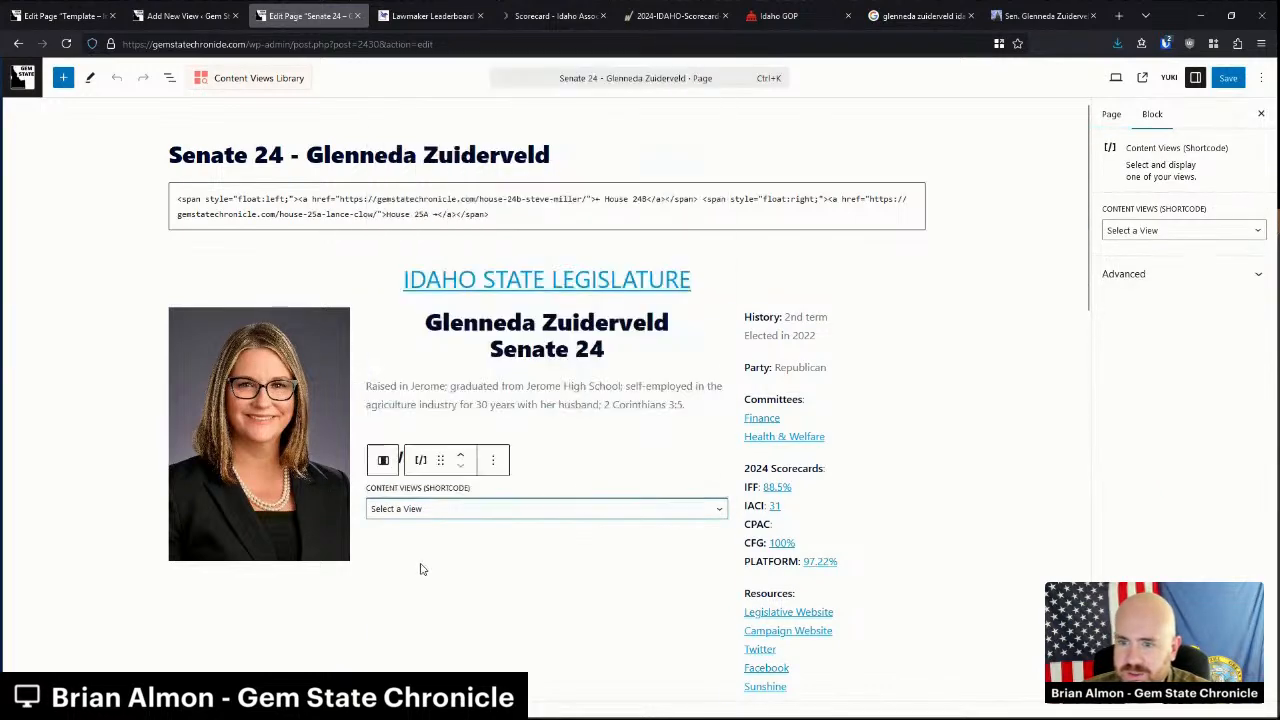
left_click(423, 566)
left_click(154, 15)
left_click(1240, 236)
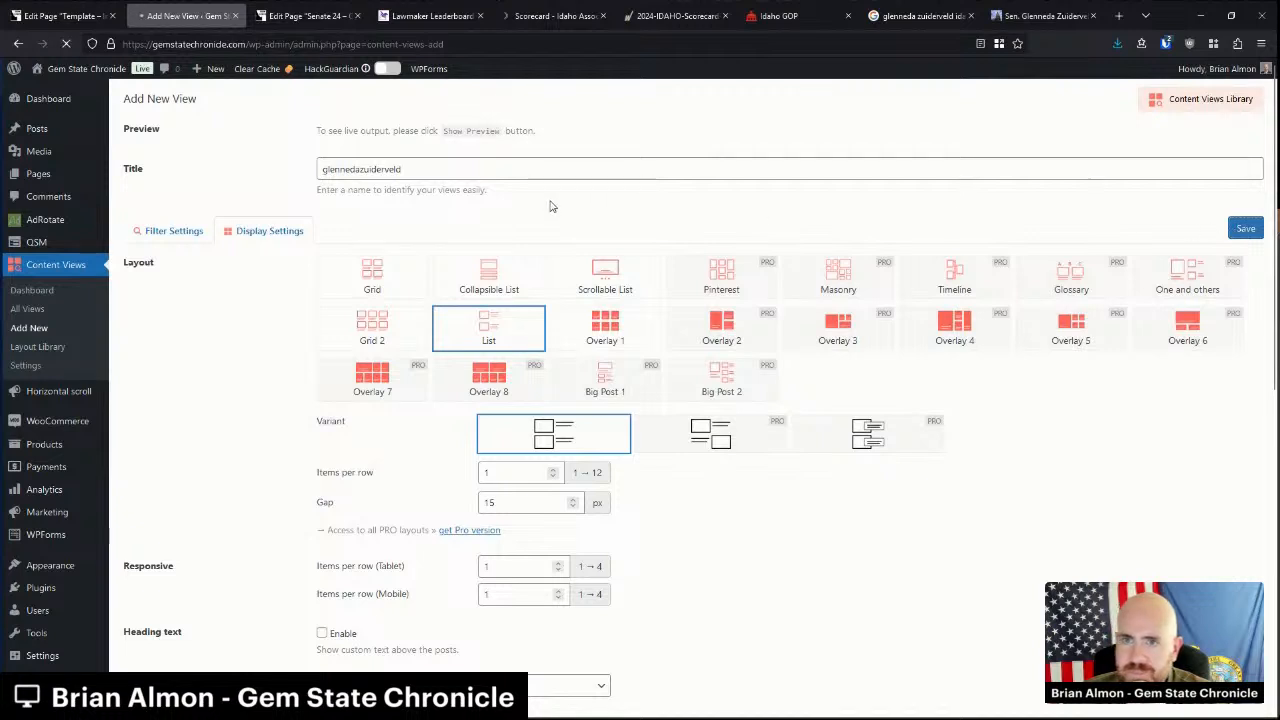
left_click(303, 15)
Reload the editor and choose glennedazuiderveld in the NEWS section's Content Views block.
left_click(66, 43)
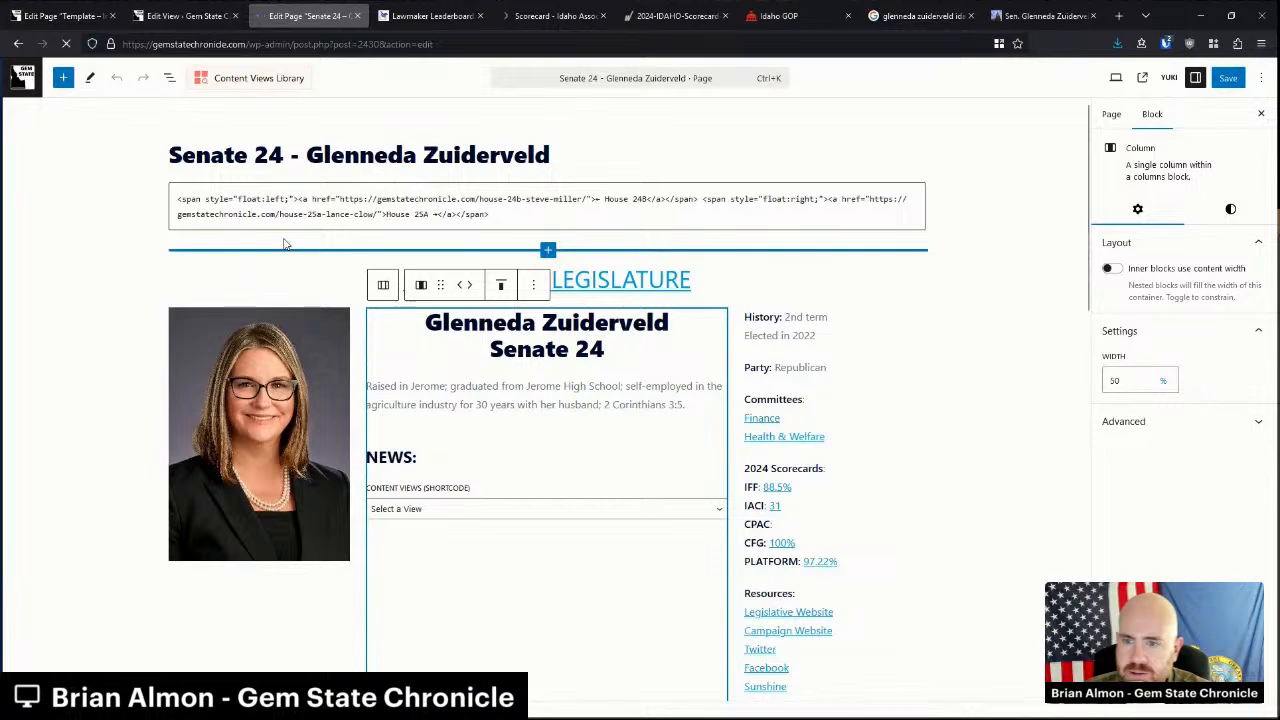
left_click(436, 509)
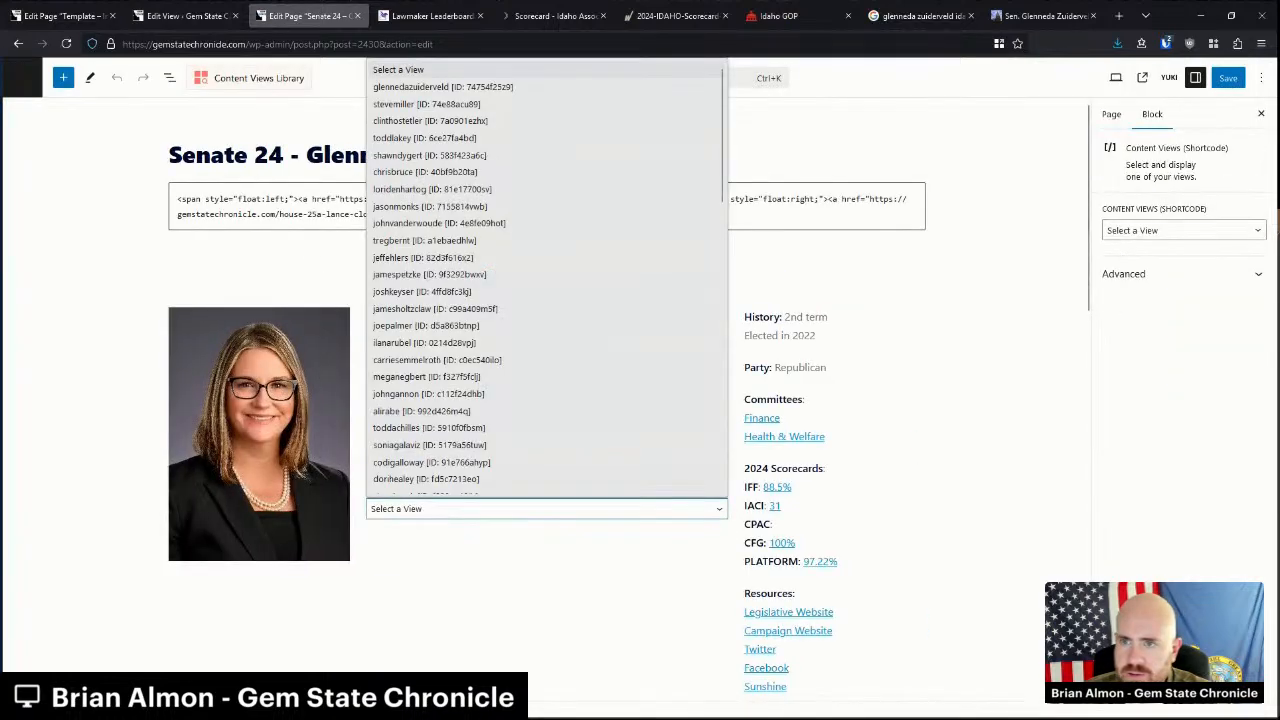
left_click(436, 87)
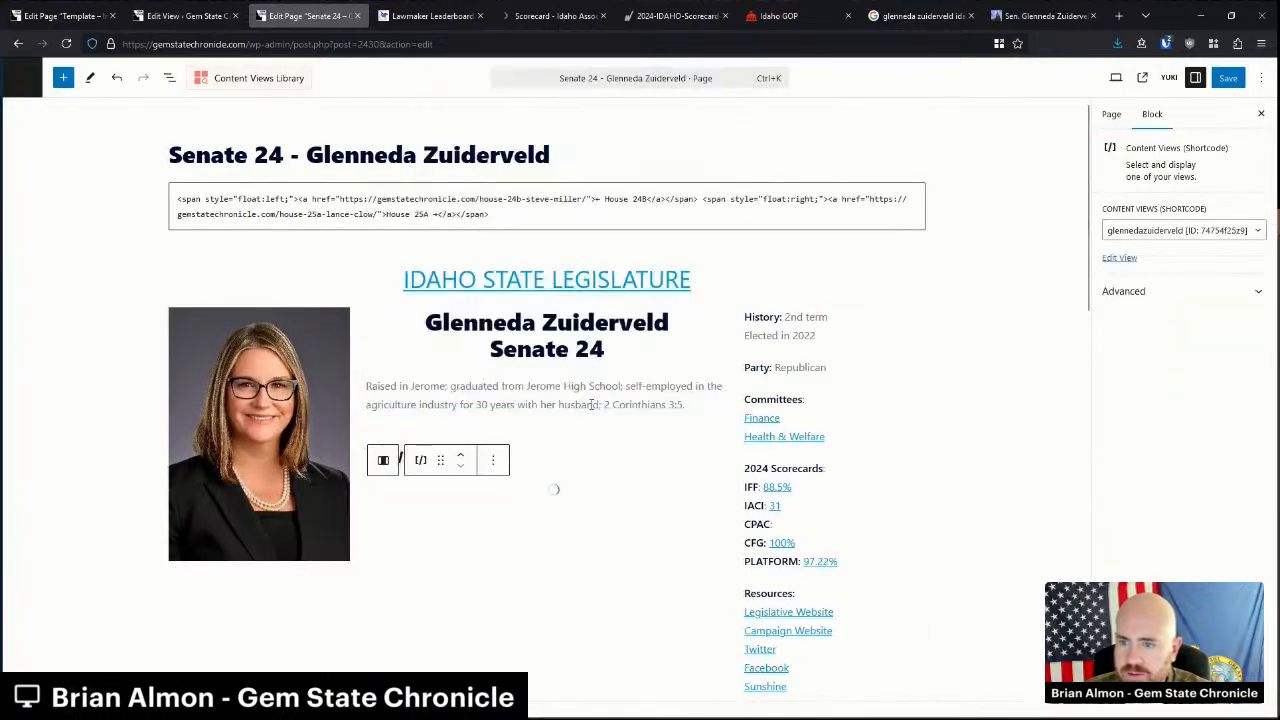
left_click(564, 408)
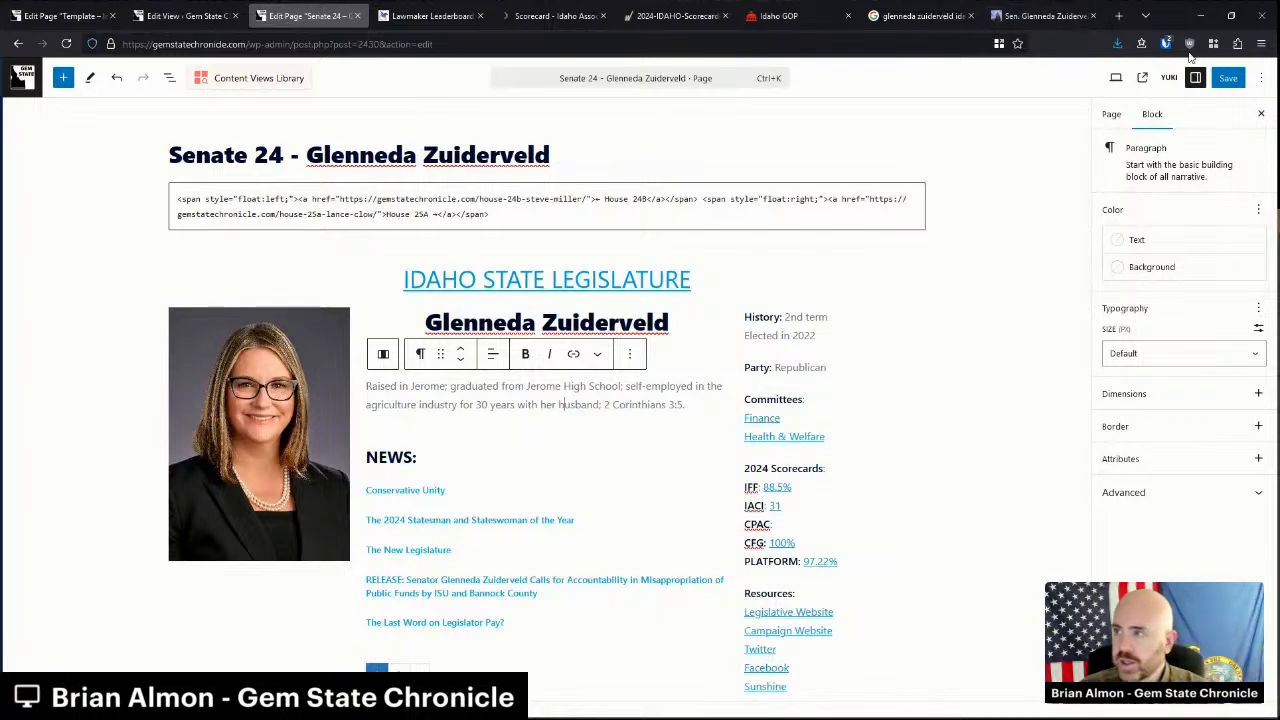
Save the Senate 24 page and view its live version to confirm the NEWS list.
left_click(1236, 80)
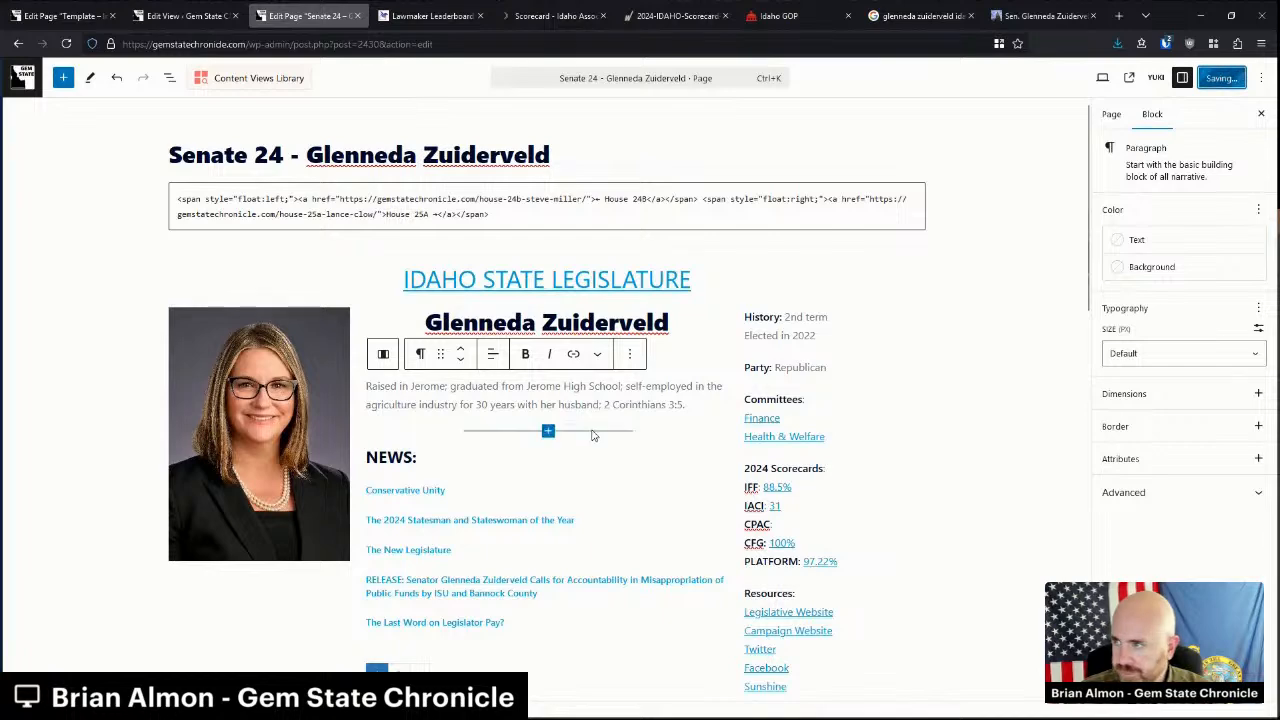
left_click(15, 78)
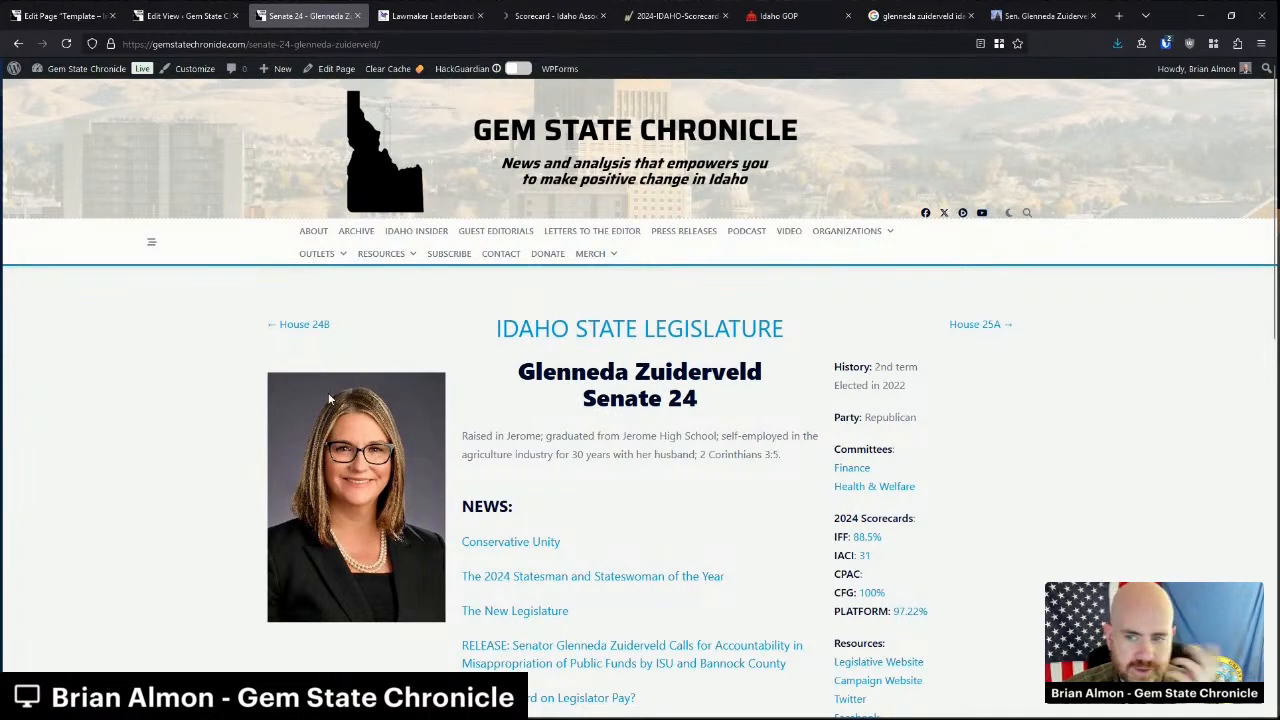
Open the House 25A page for editing and paste the legislator template into a new paragraph.
left_click(978, 330)
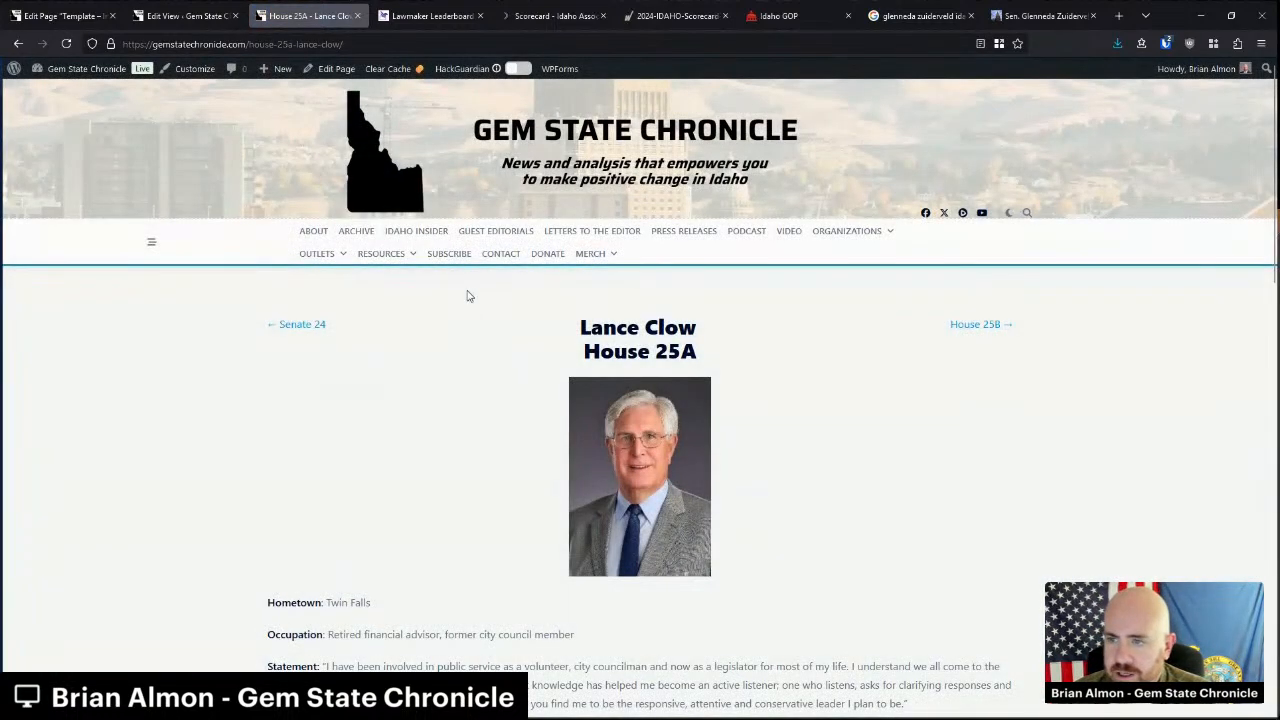
left_click(328, 71)
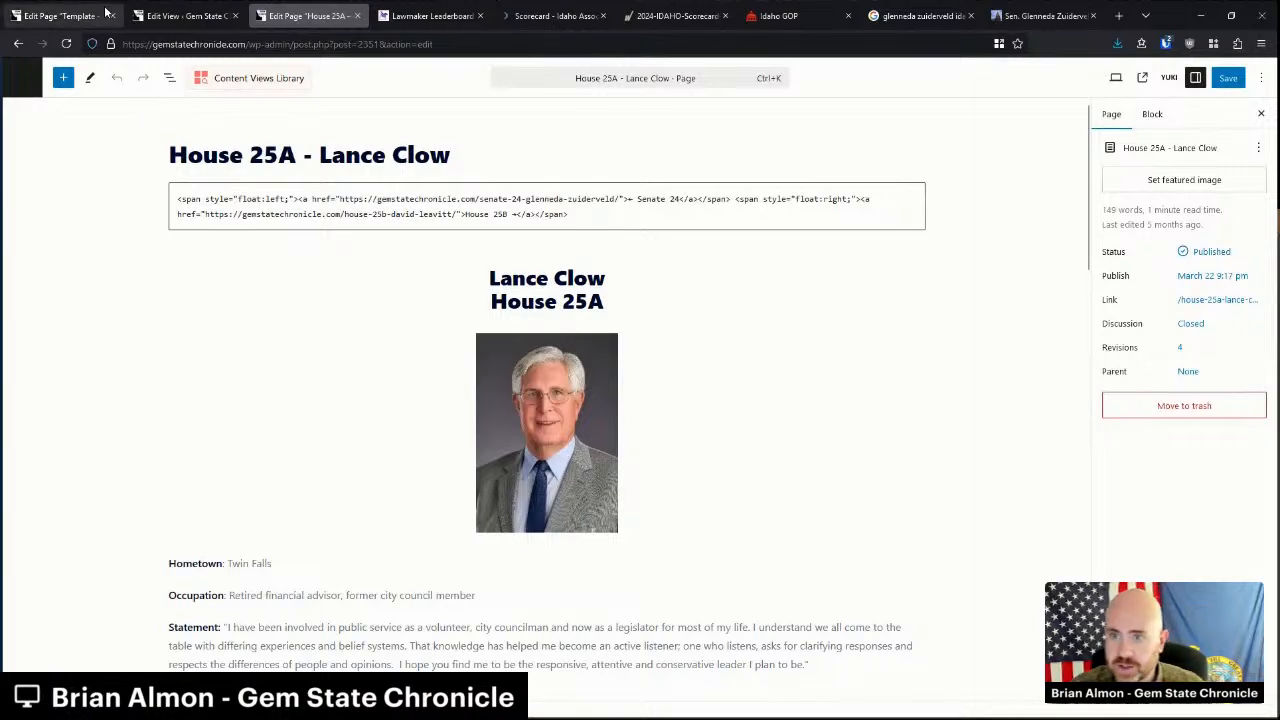
left_click(60, 15)
left_click(305, 15)
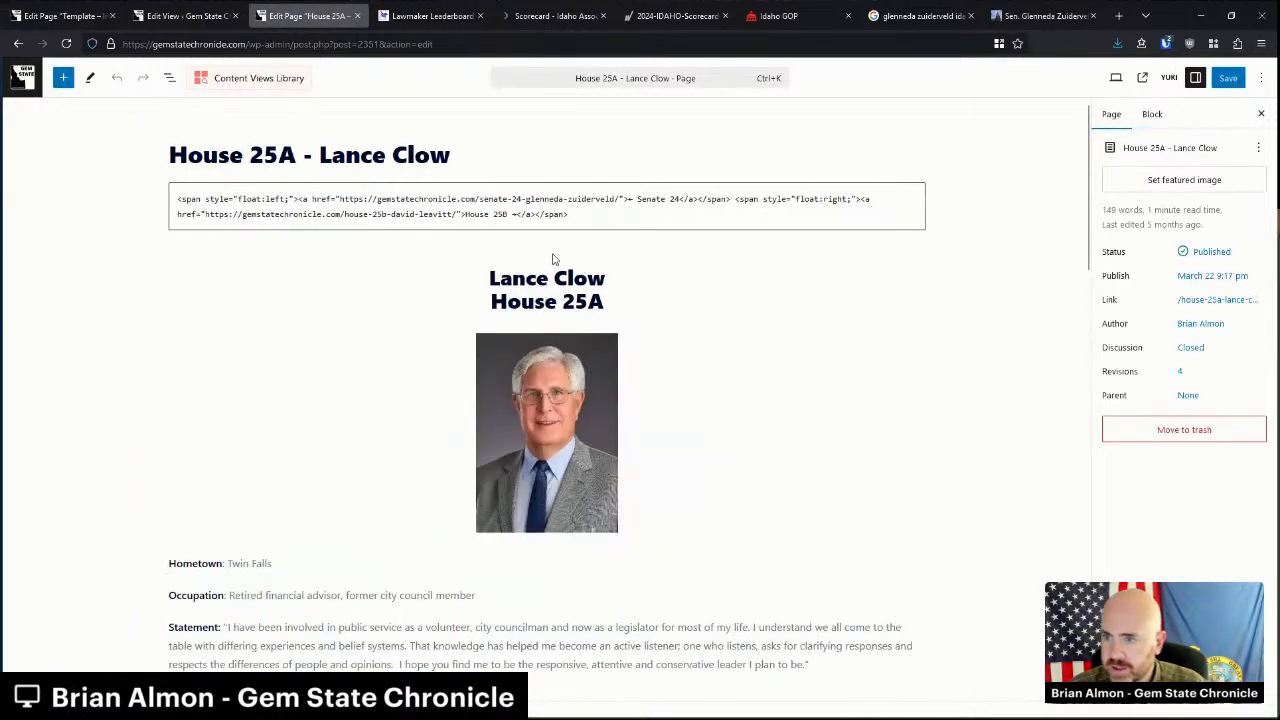
left_click(557, 257)
left_click(548, 250)
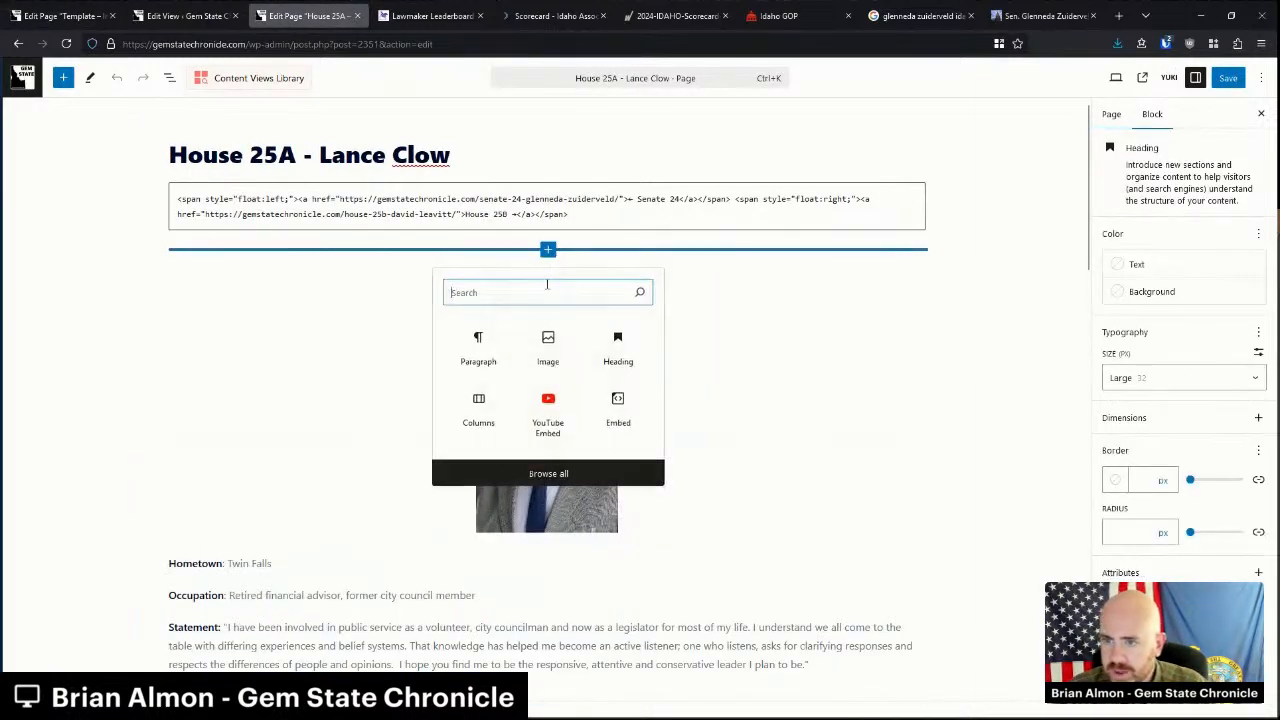
left_click(477, 340)
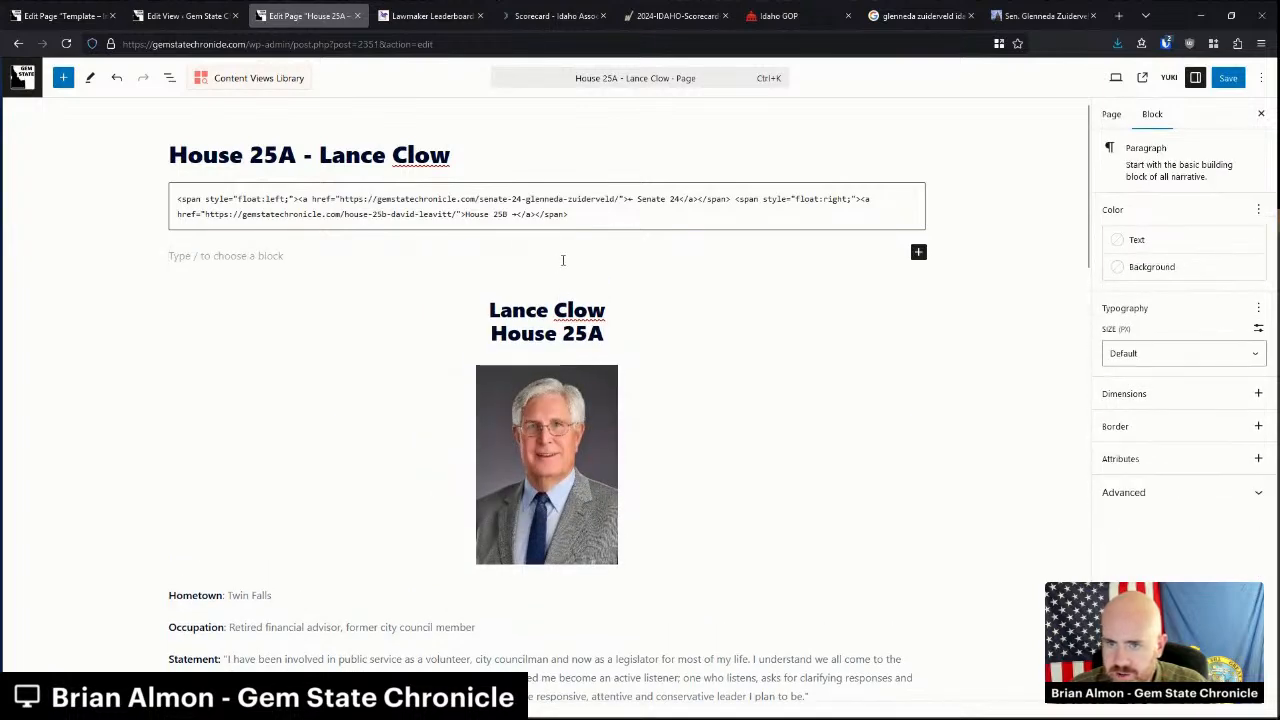
key("ctrl+v")
Replace the template heading with the representative's name and district 25A.
double_click(500, 320)
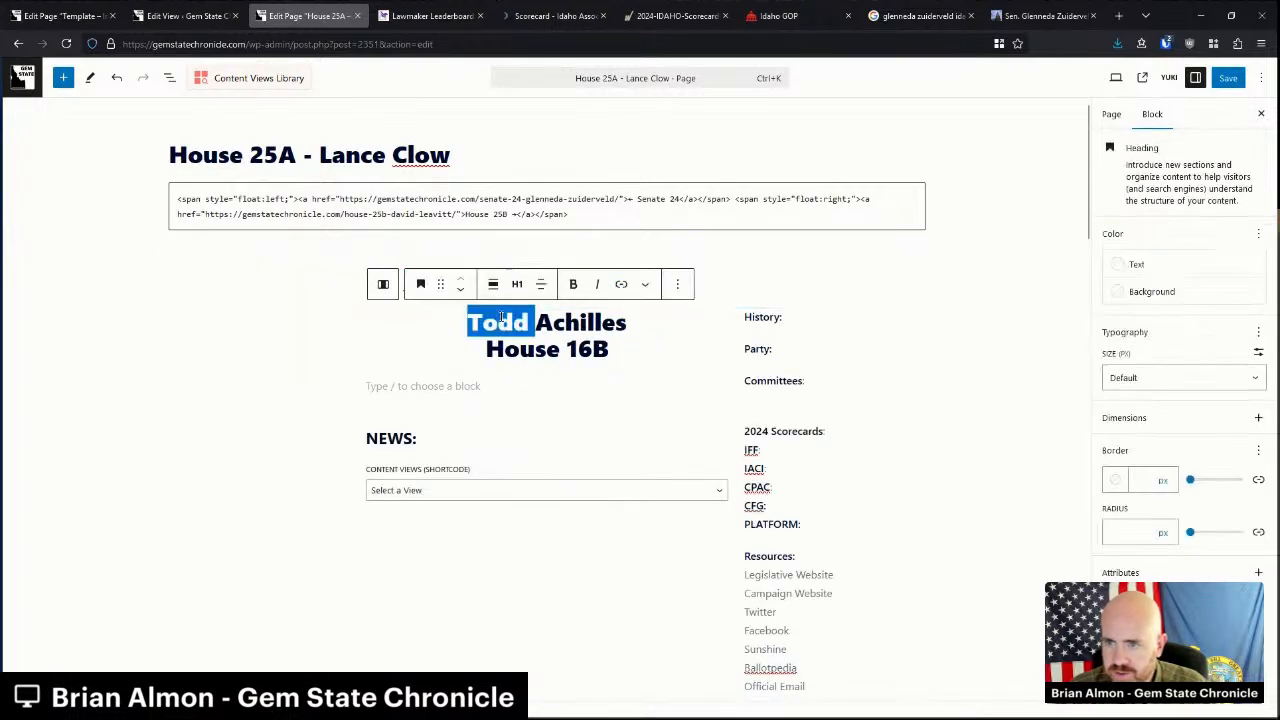
key("ctrl+shift+Right")
type("Lance Clow")
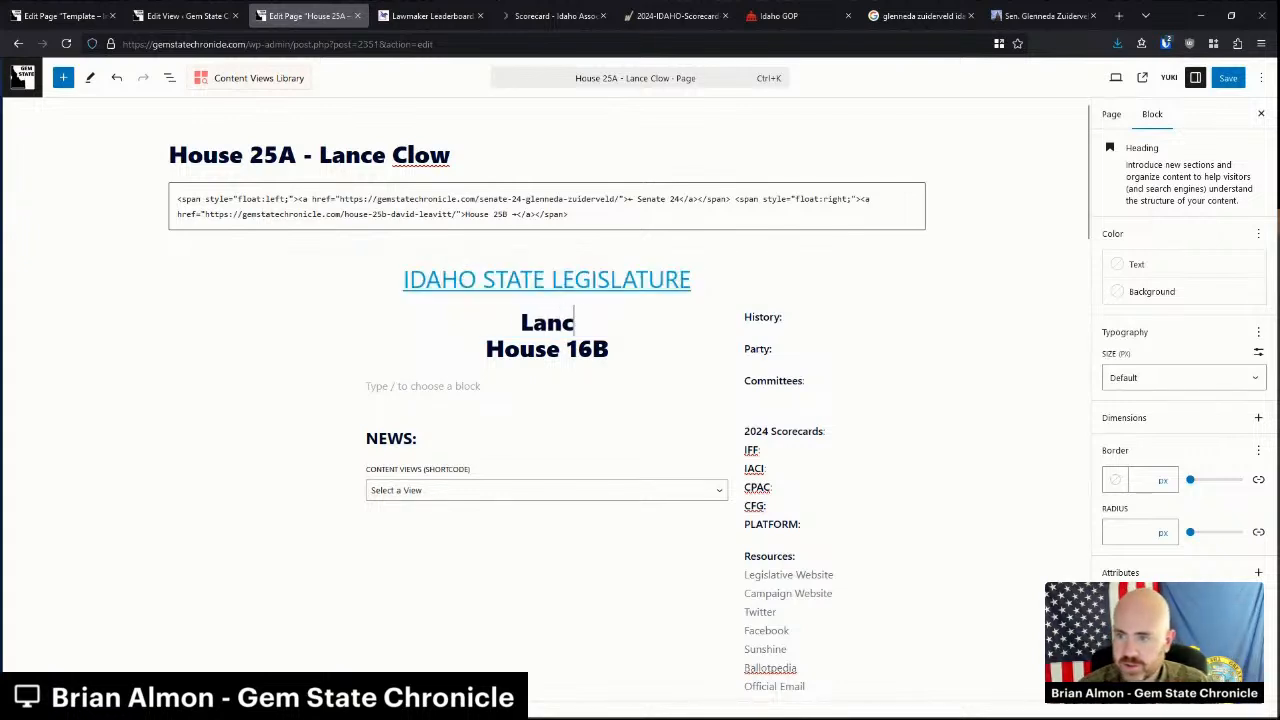
key("Down")
key("BackSpace")
key("BackSpace")
key("BackSpace")
type("25A")
Add an Image block to the left column, sourced from the media library.
left_click(251, 333)
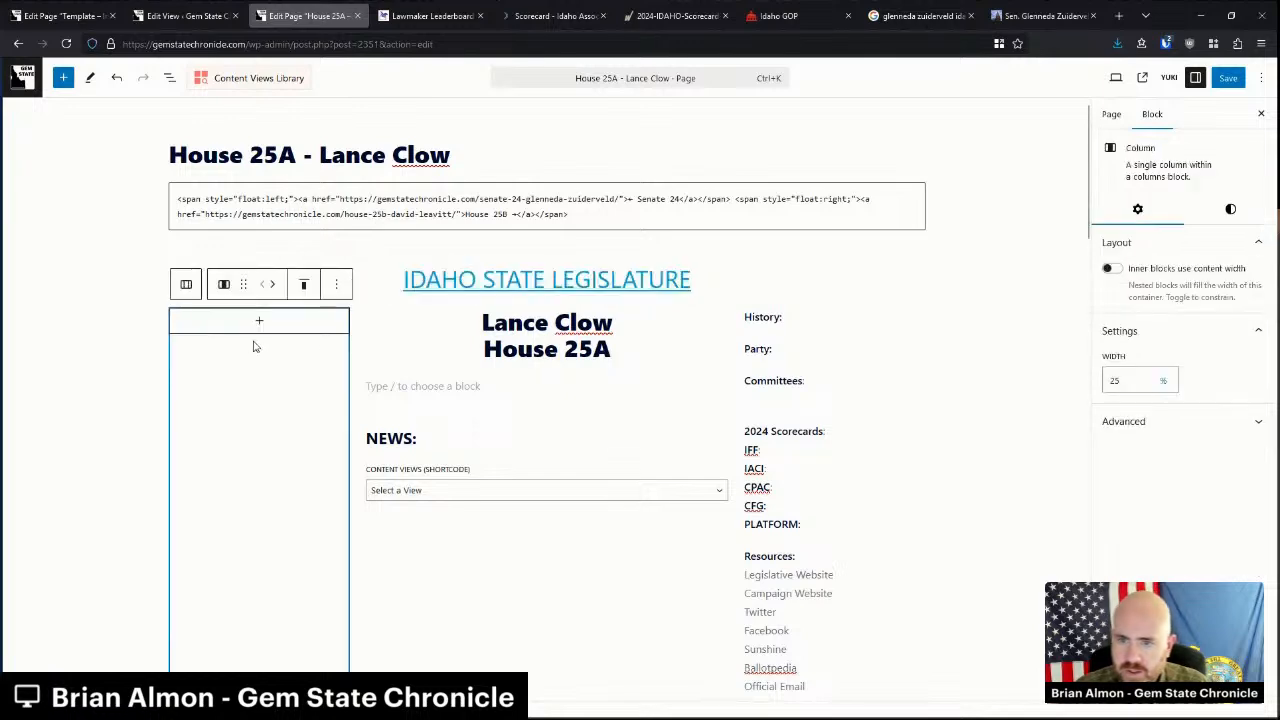
left_click(259, 321)
left_click(259, 430)
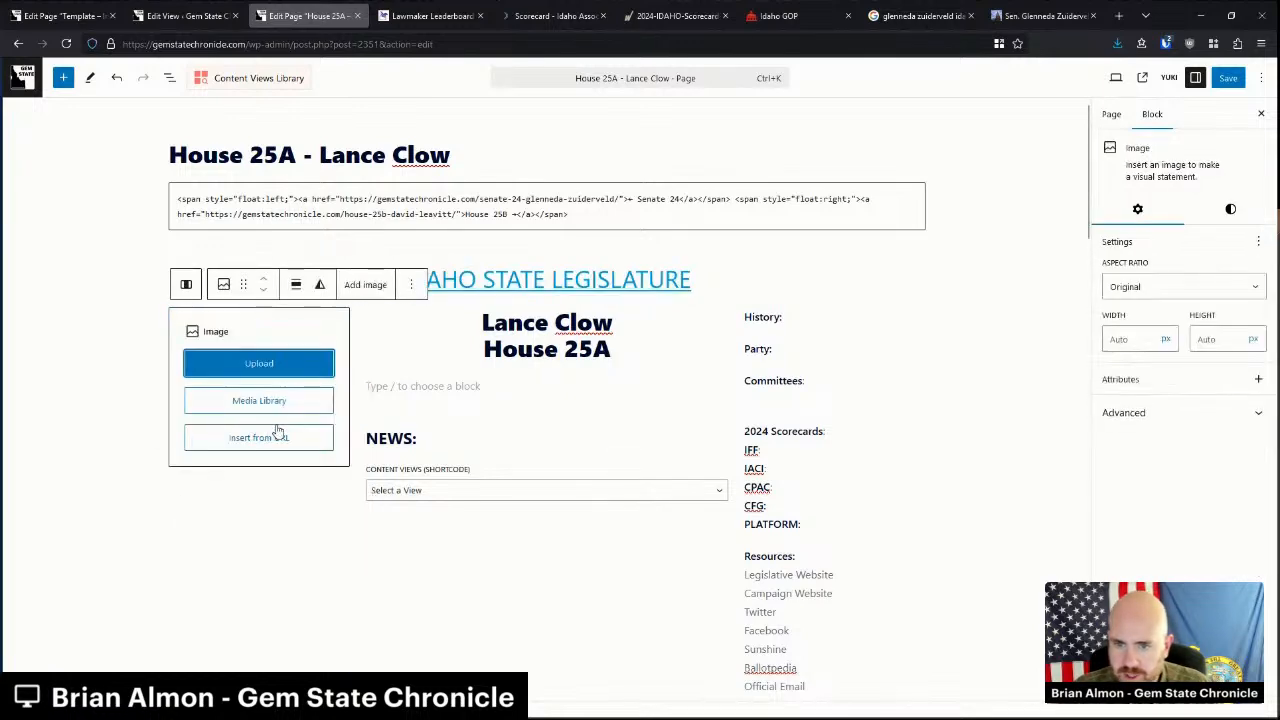
left_click(278, 400)
Insert the Clow2107 photo into the left column and center-align it.
left_click(820, 152)
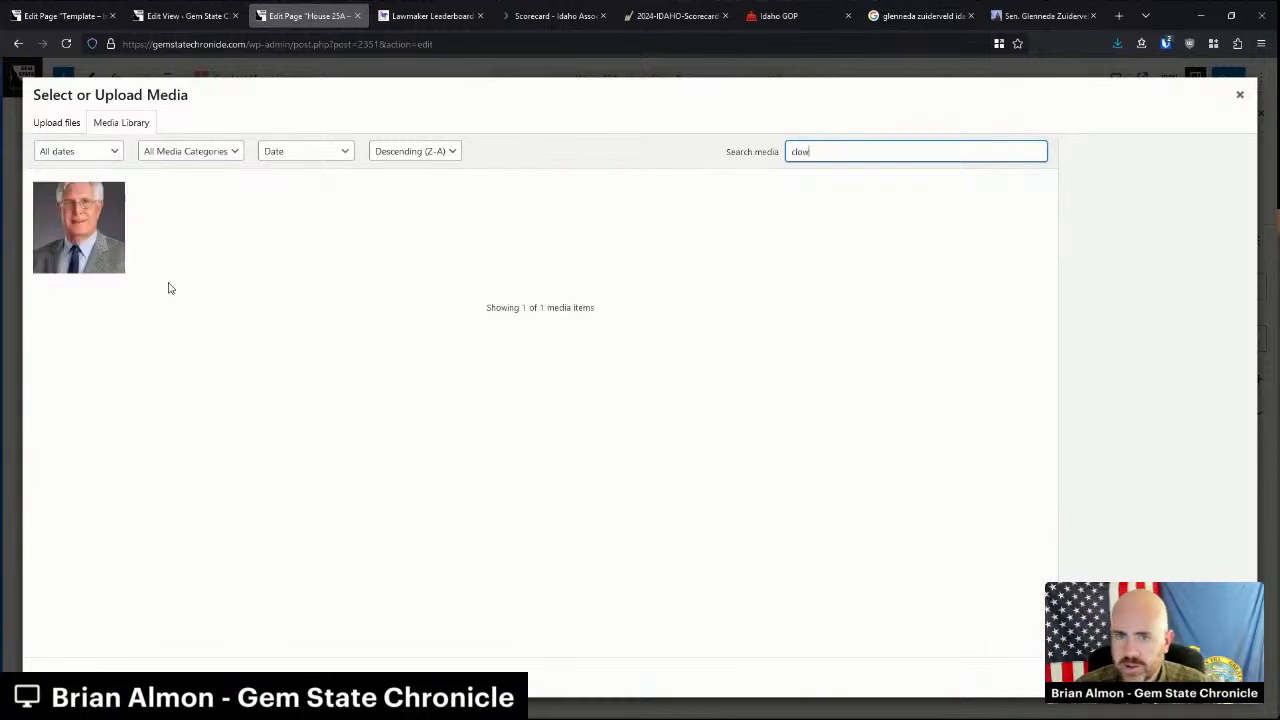
left_click(100, 236)
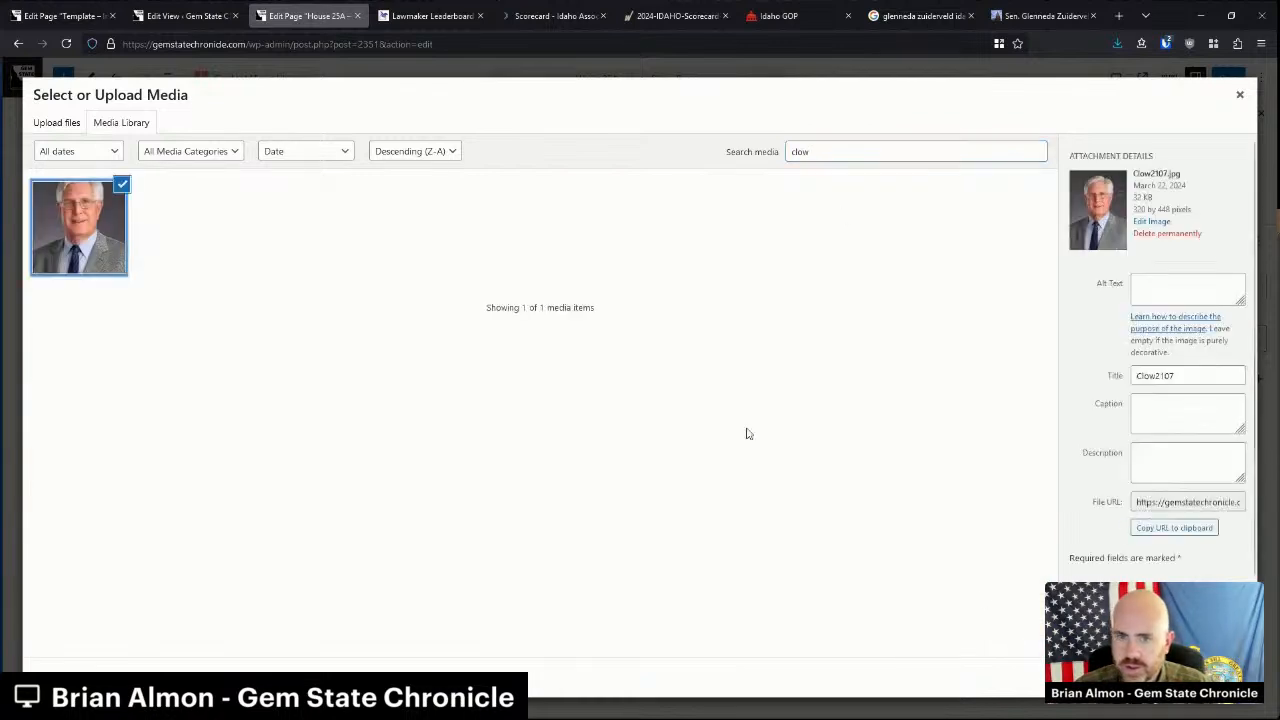
left_click(1225, 677)
left_click(297, 286)
left_click(340, 431)
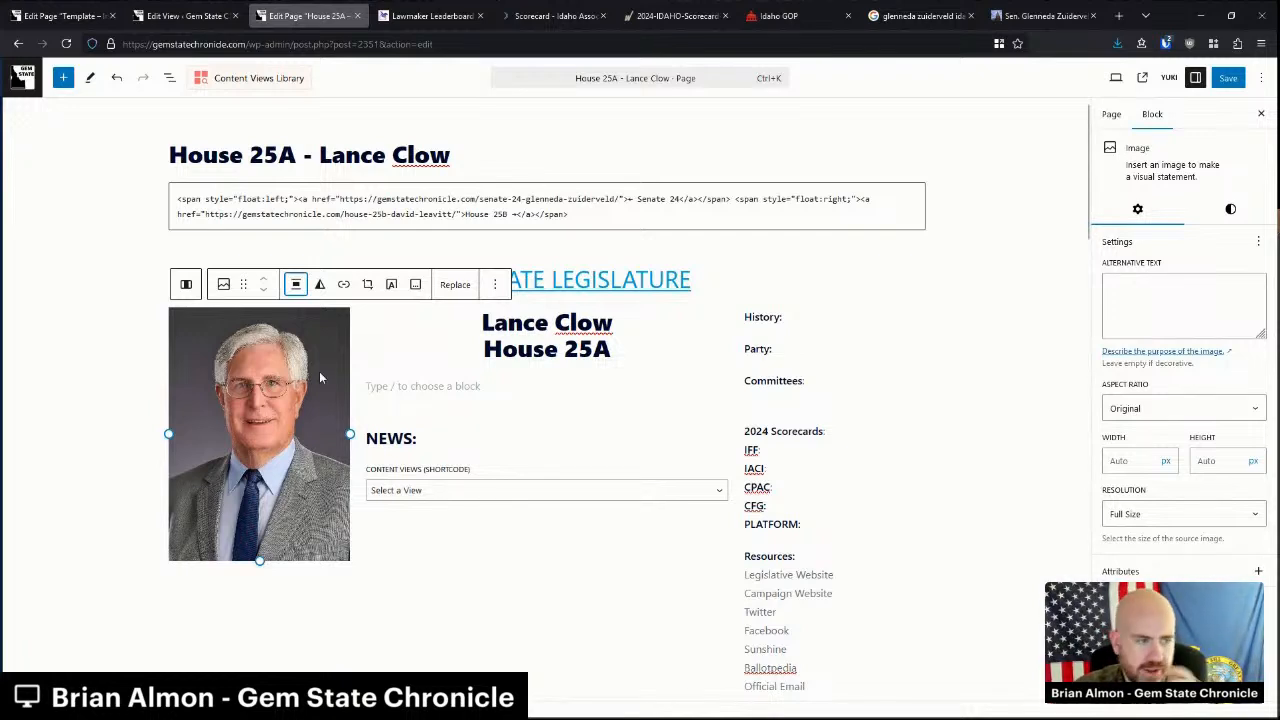
Select the old representative heading further down the page.
left_click(385, 388)
left_click(807, 332)
scroll(648, 437, "down", 4)
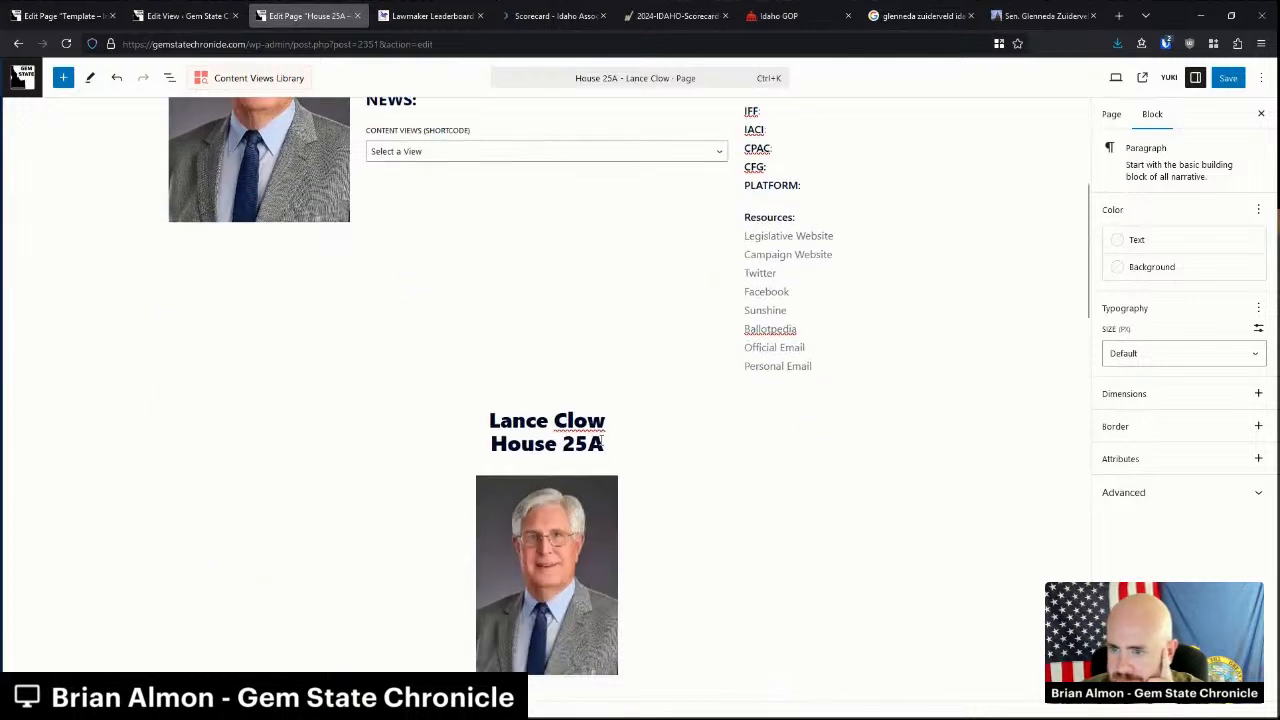
left_click(559, 421)
Delete the old representative heading and the duplicate photo.
left_click(443, 383)
scroll(497, 594, "down", 2)
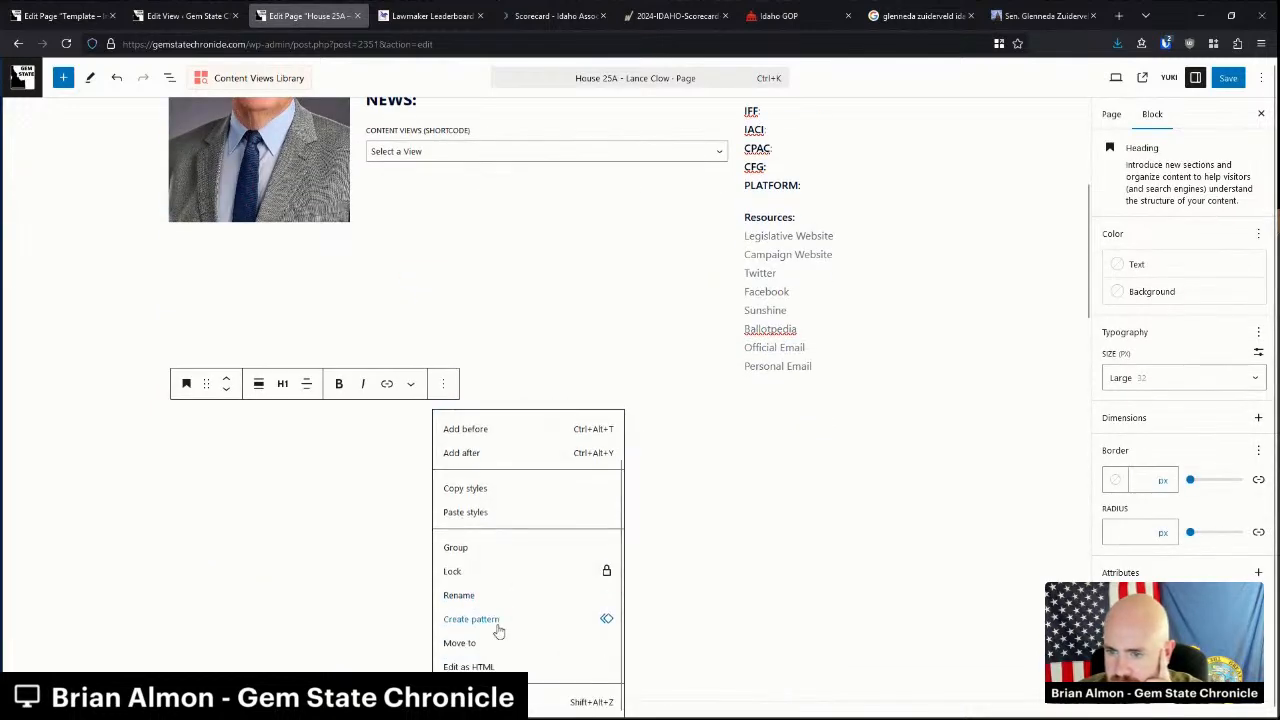
left_click(560, 702)
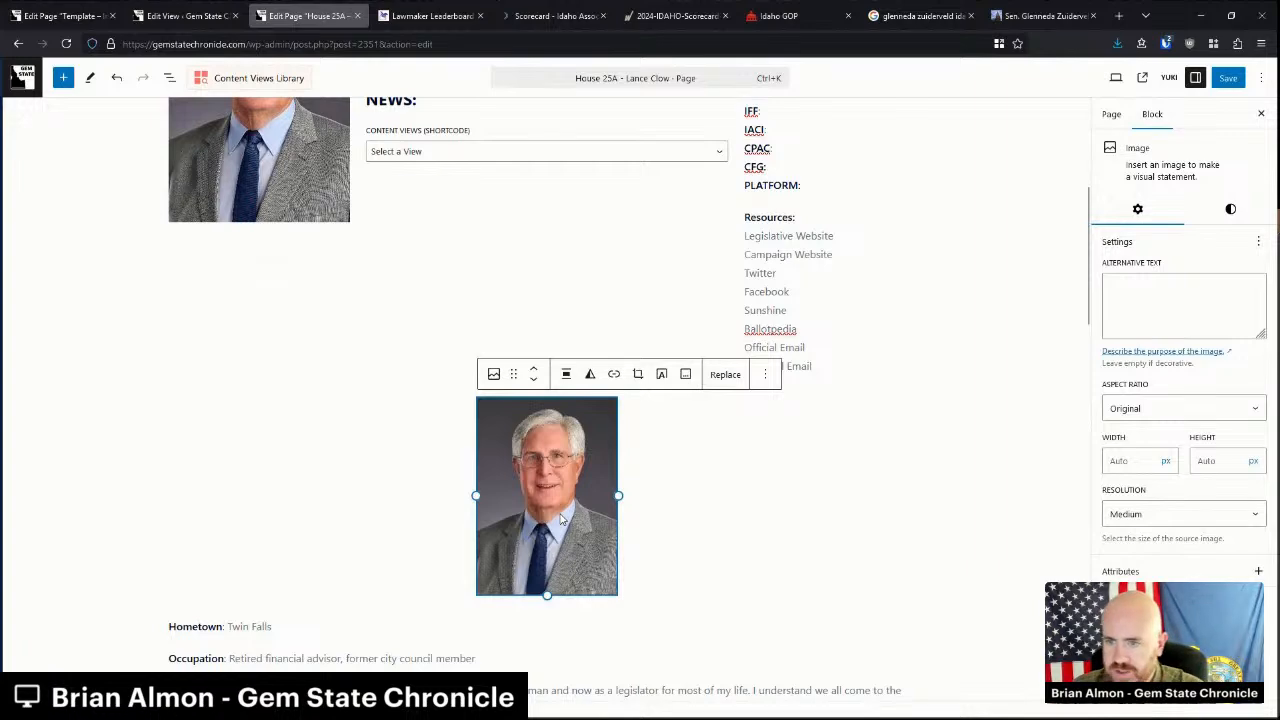
key("Delete")
Delete the old bio text from Hometown through Opponent and the leftover empty paragraph.
left_click(430, 396)
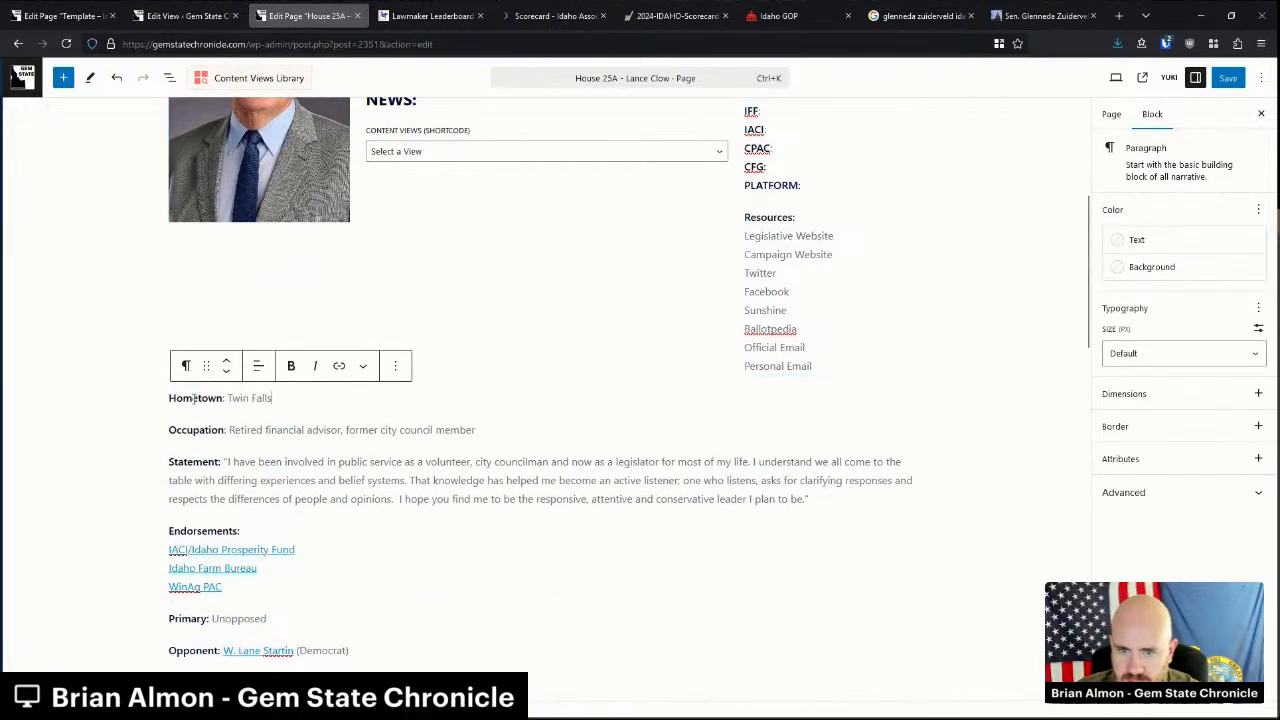
left_click_drag(169, 398, 362, 650)
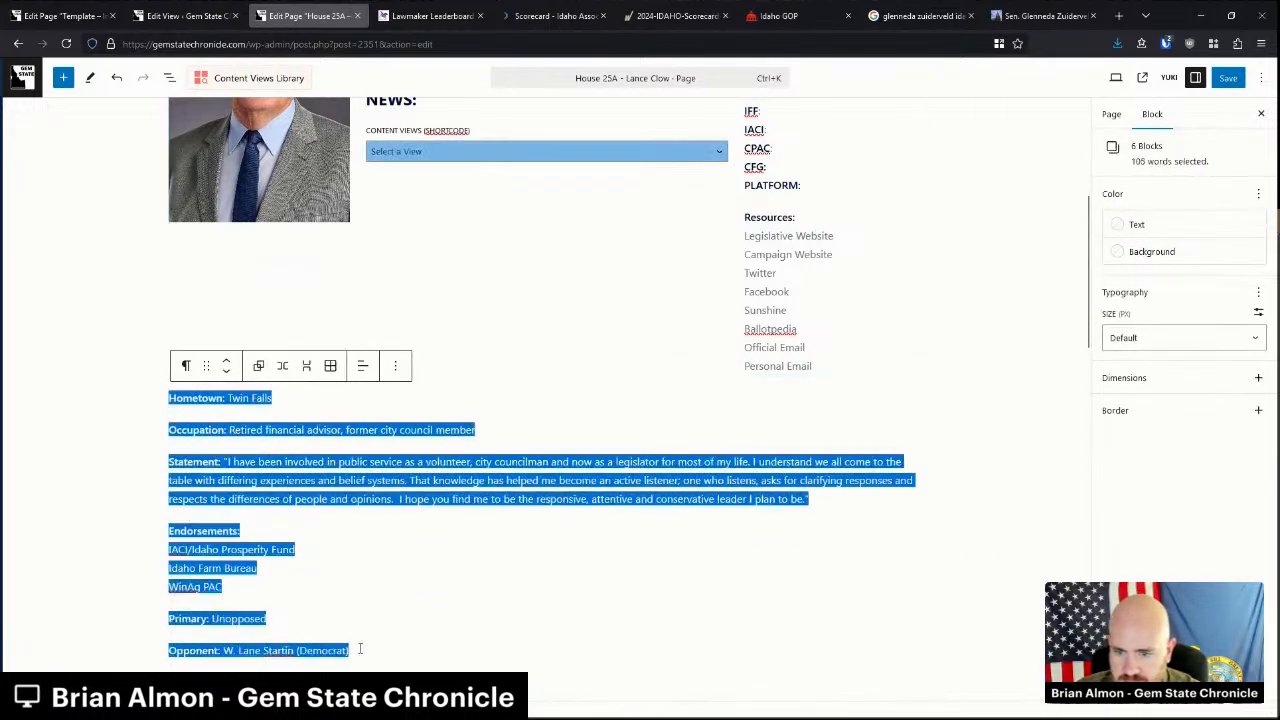
key("Delete")
scroll(286, 574, "down", 3)
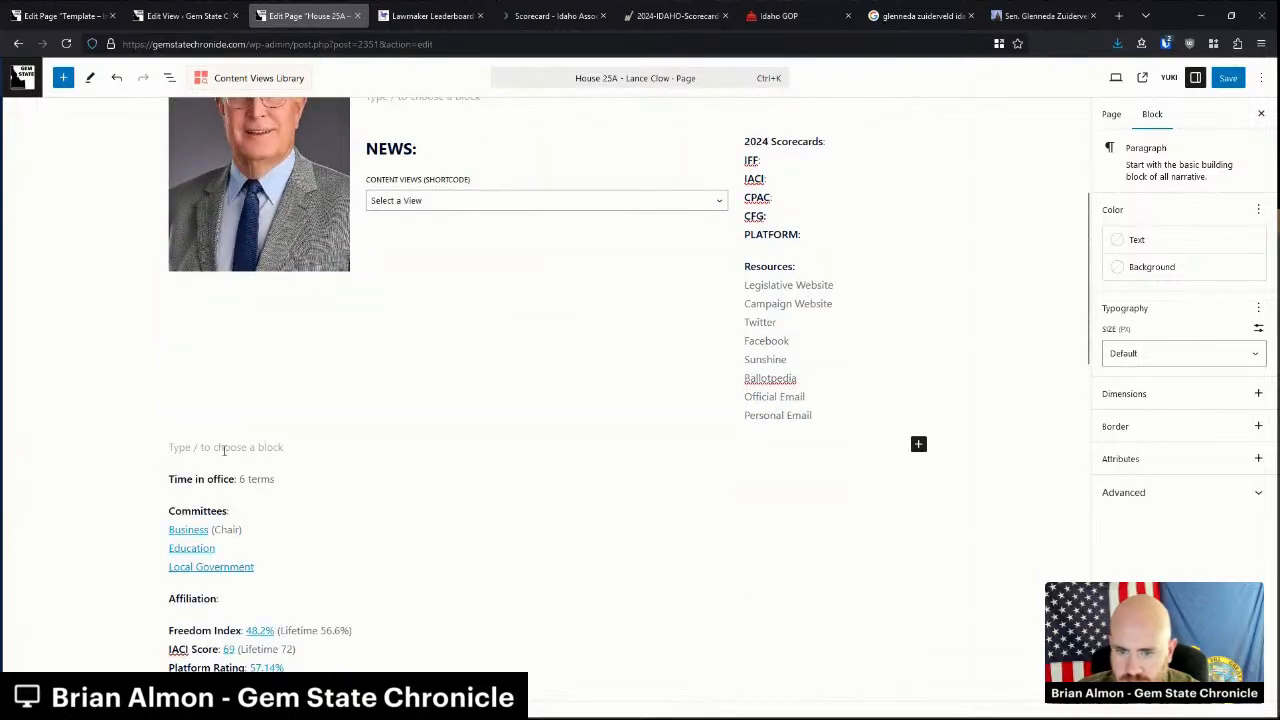
key("BackSpace")
left_click(391, 449)
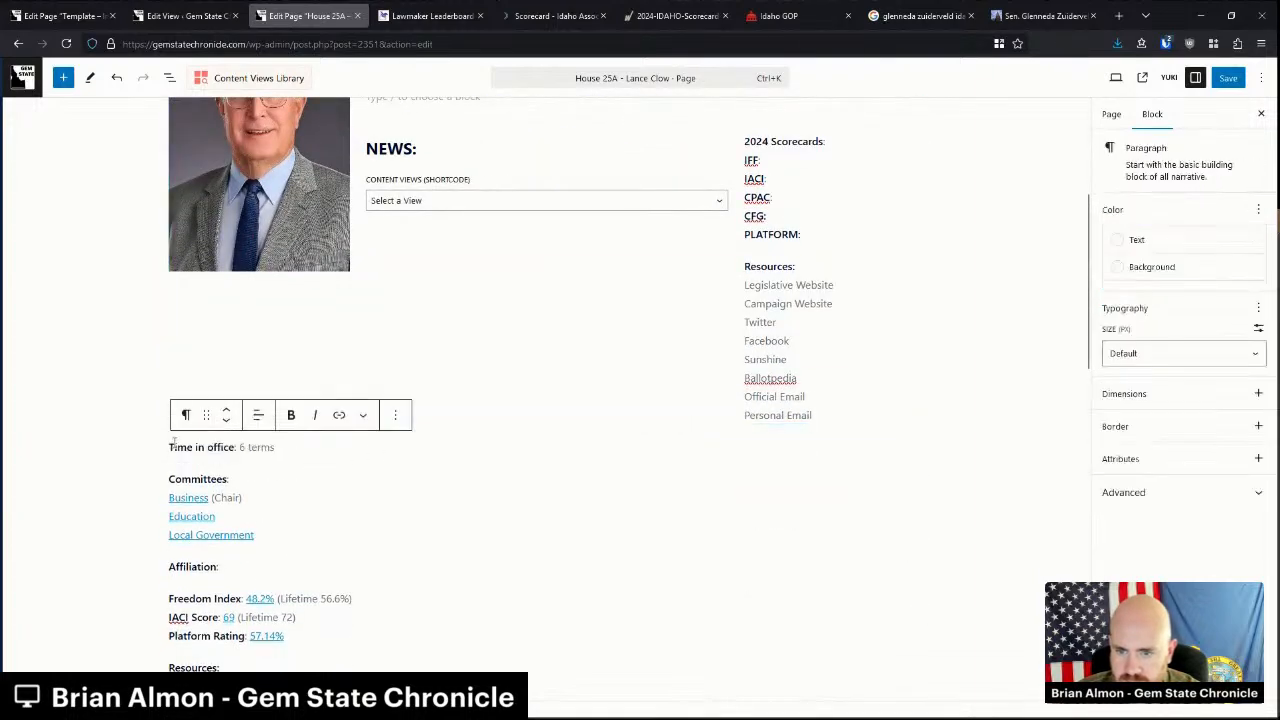
left_click_drag(172, 447, 296, 443)
left_click(296, 443)
scroll(762, 285, "up", 4)
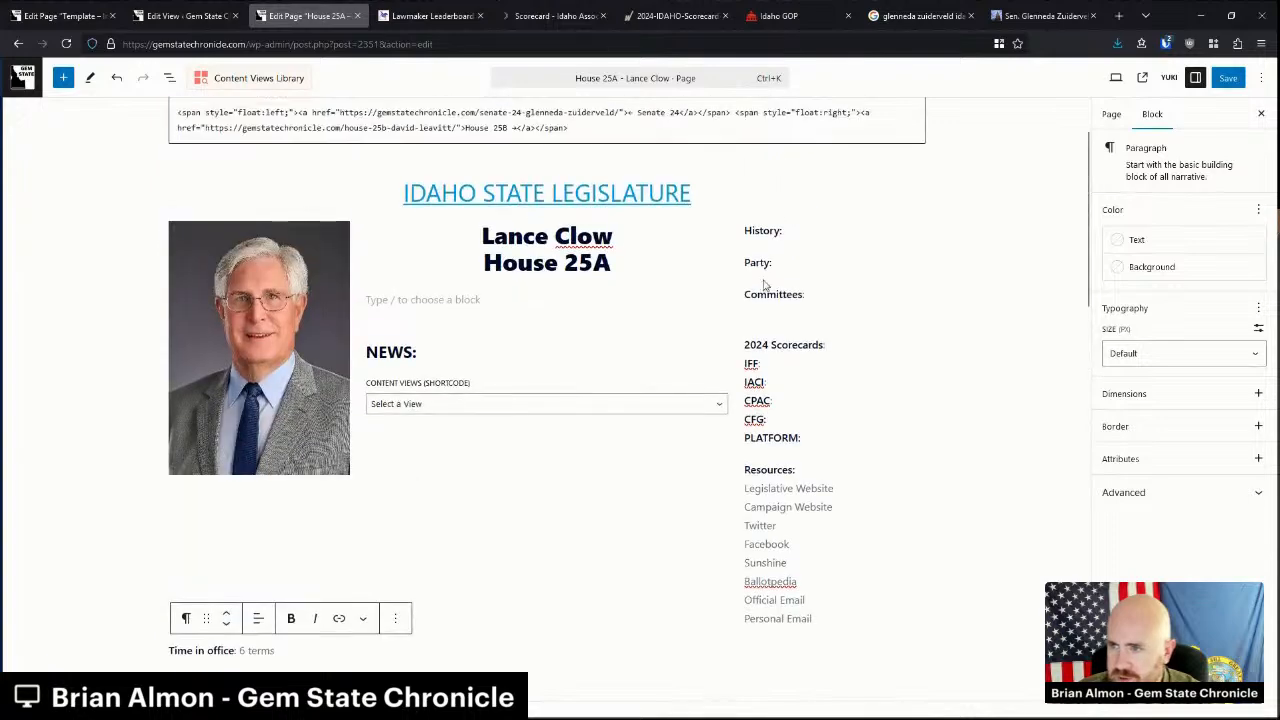
Fill History with '7th term' and 'Elected in 2012', and Party with 'Republican'.
left_click(801, 230)
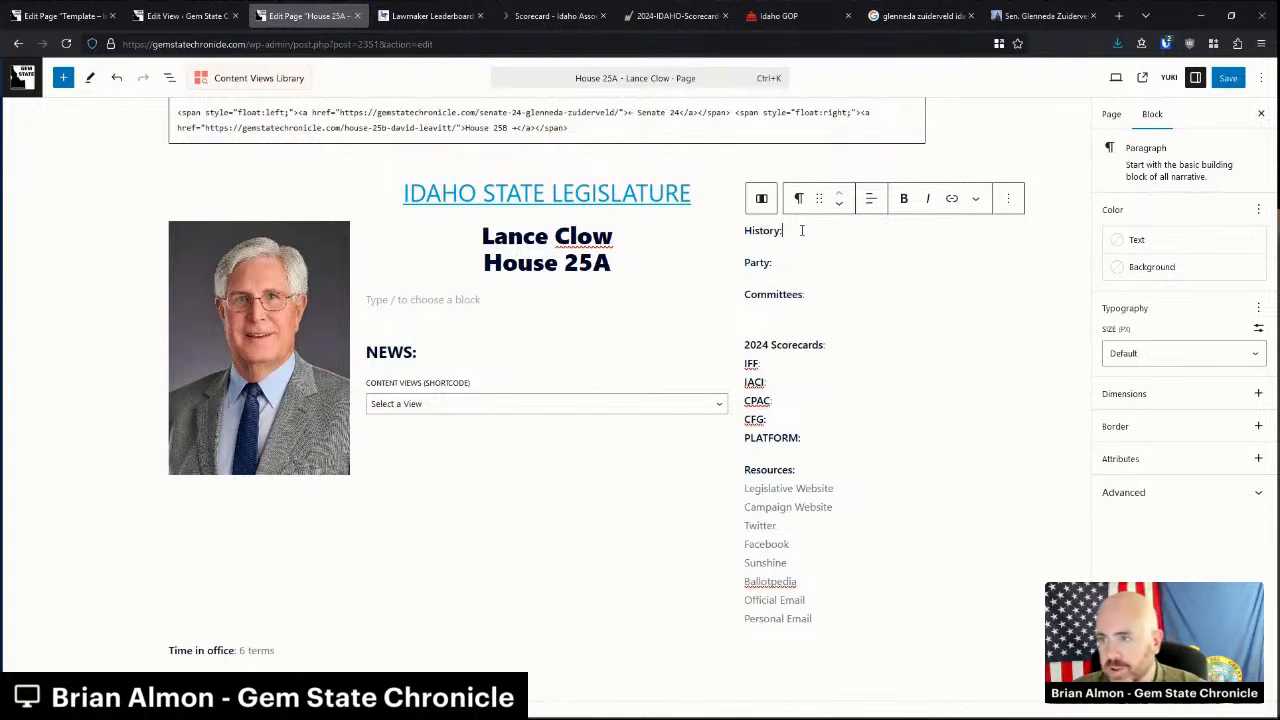
type("8t")
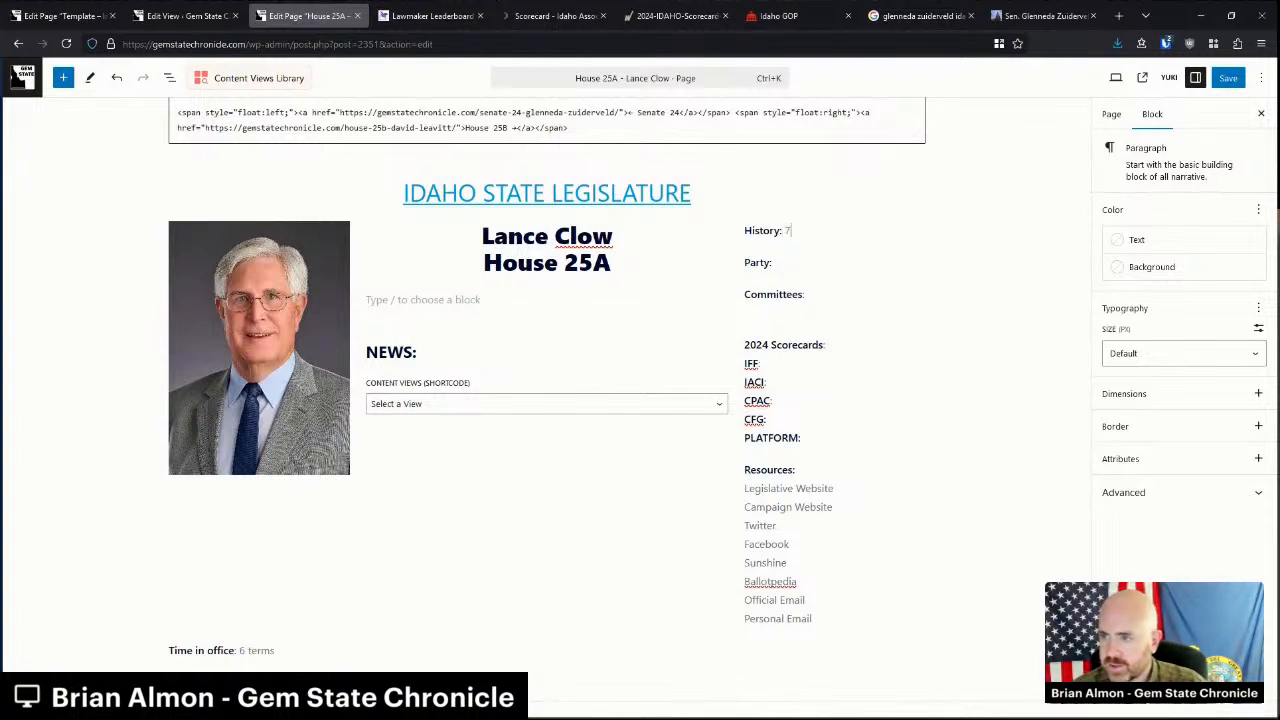
key("shift+Return")
type("Elected (")
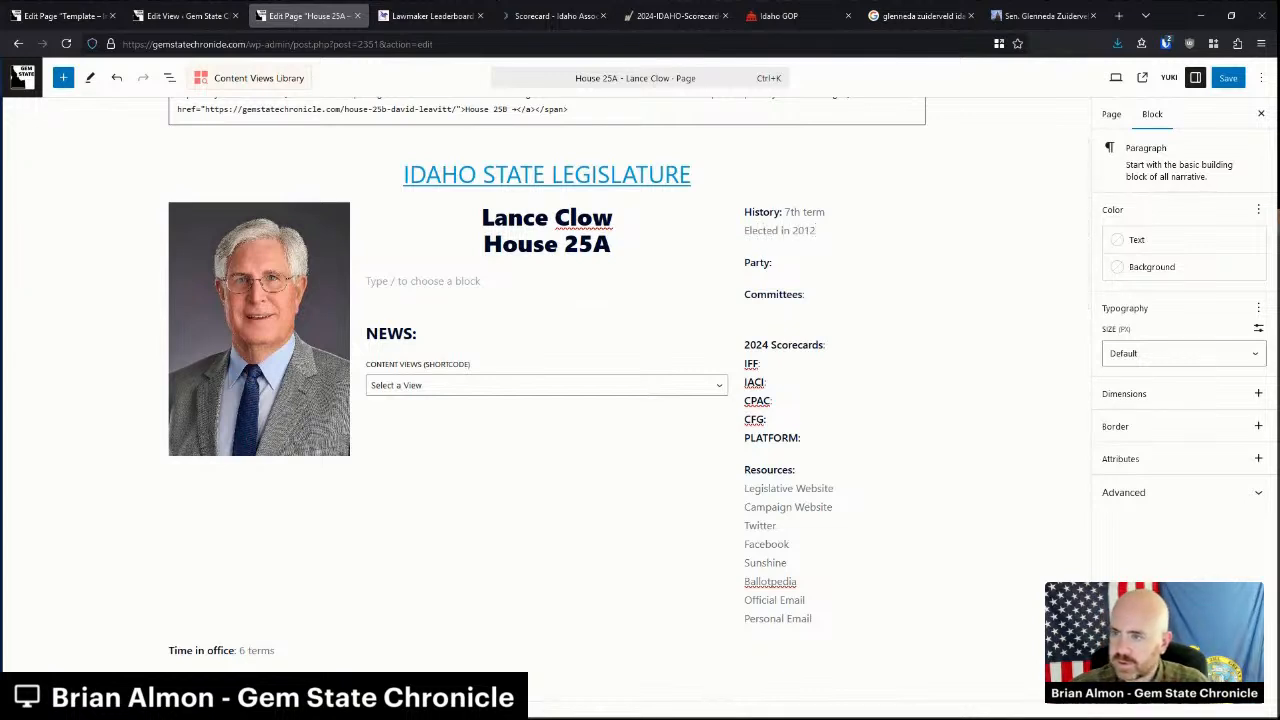
type("blican")
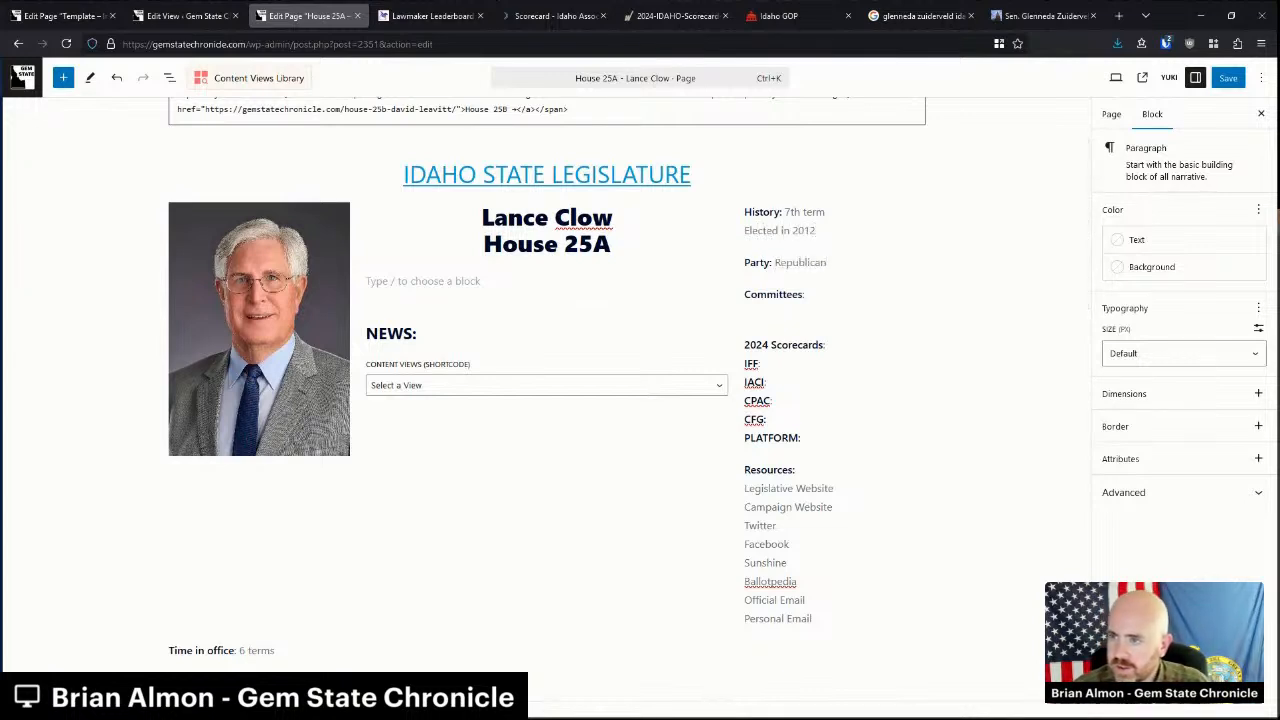
scroll(329, 480, "down", 3)
left_click_drag(256, 467, 190, 411)
Delete the old committees, Time in office and Affiliation lines.
key("BackSpace")
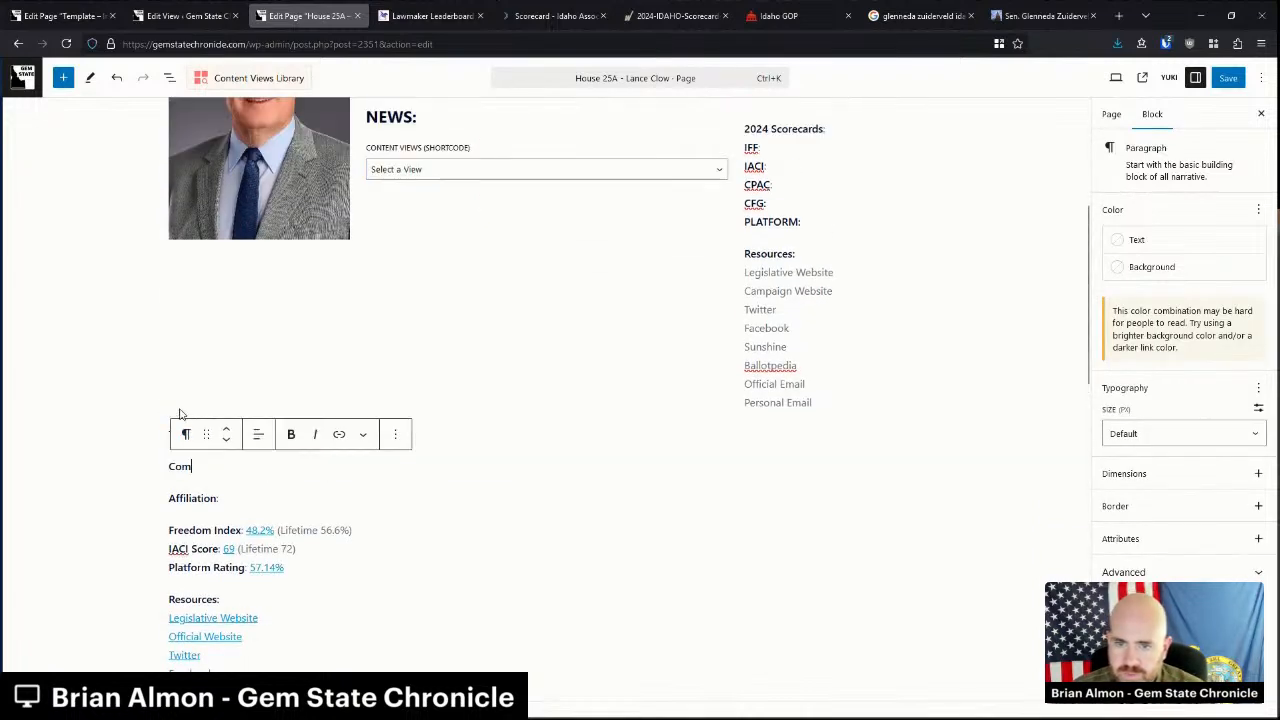
left_click(183, 434)
left_click_drag(183, 434, 275, 528)
key("BackSpace")
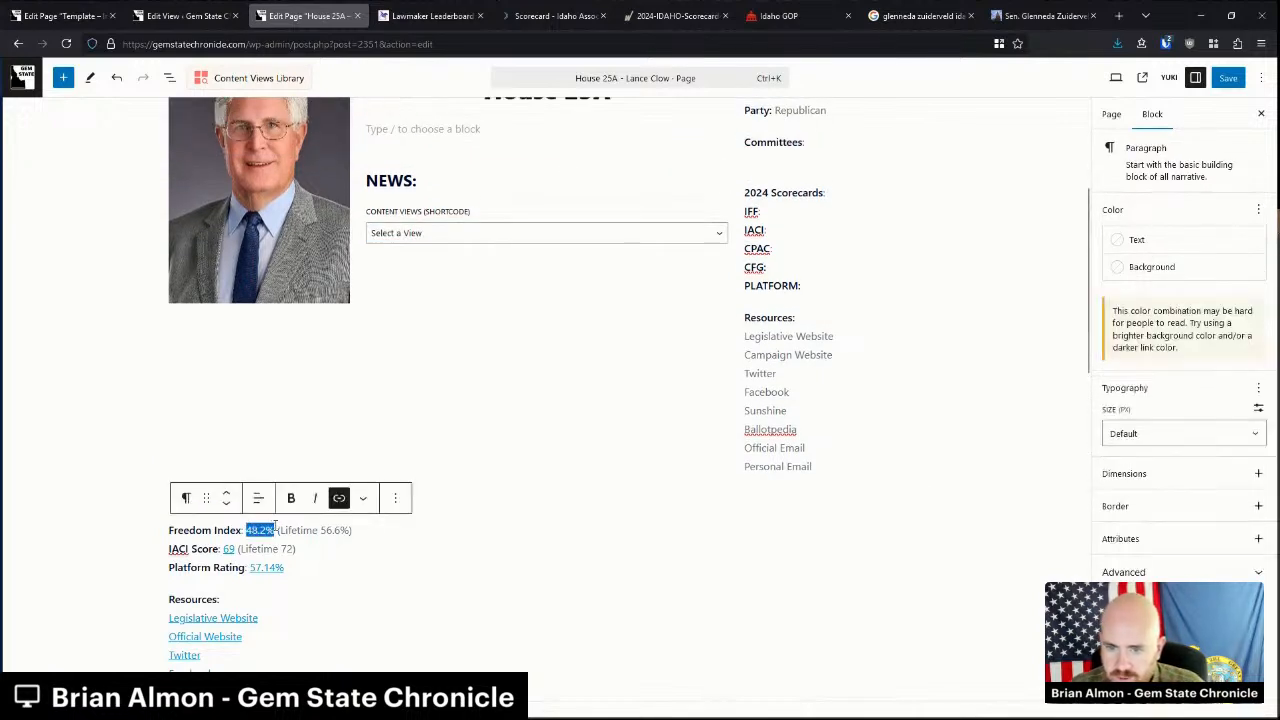
Add score links IFF 48.2%, IACI 69 and PLATFORM 57.14%, then remove the old score lines.
key("ctrl+c")
left_click(788, 211)
key("ctrl+v")
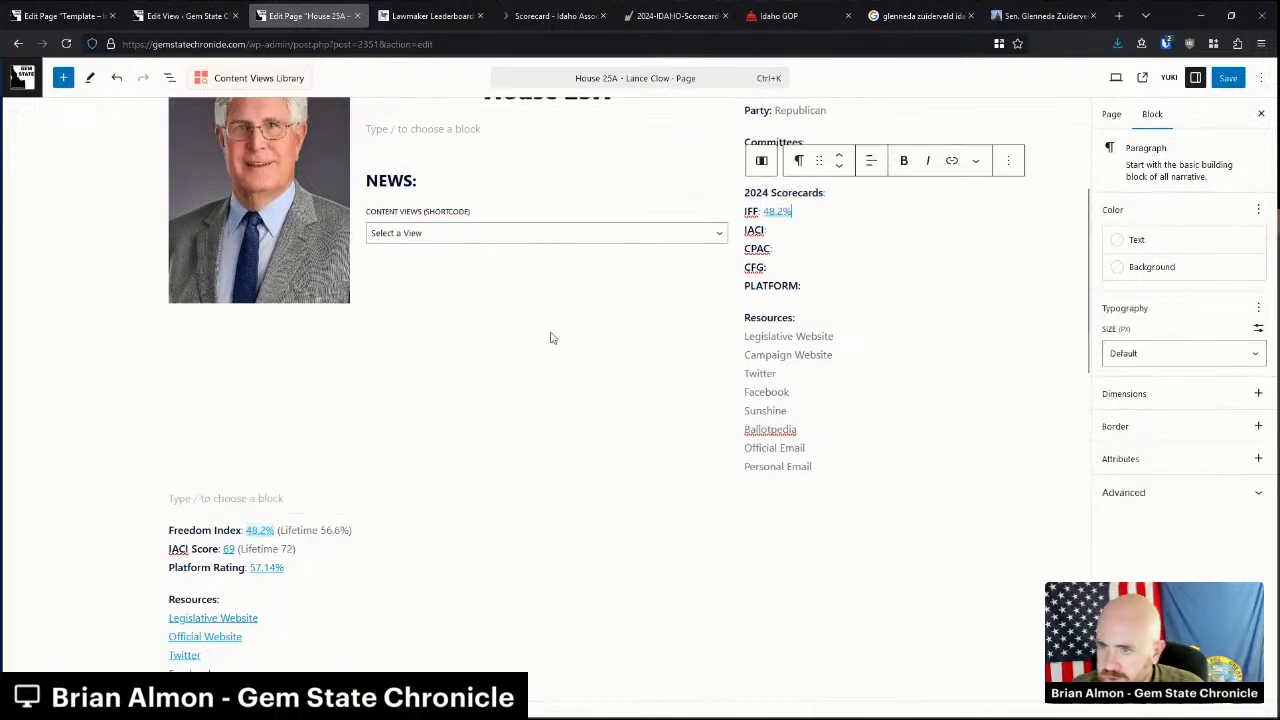
left_click_drag(222, 548, 236, 548)
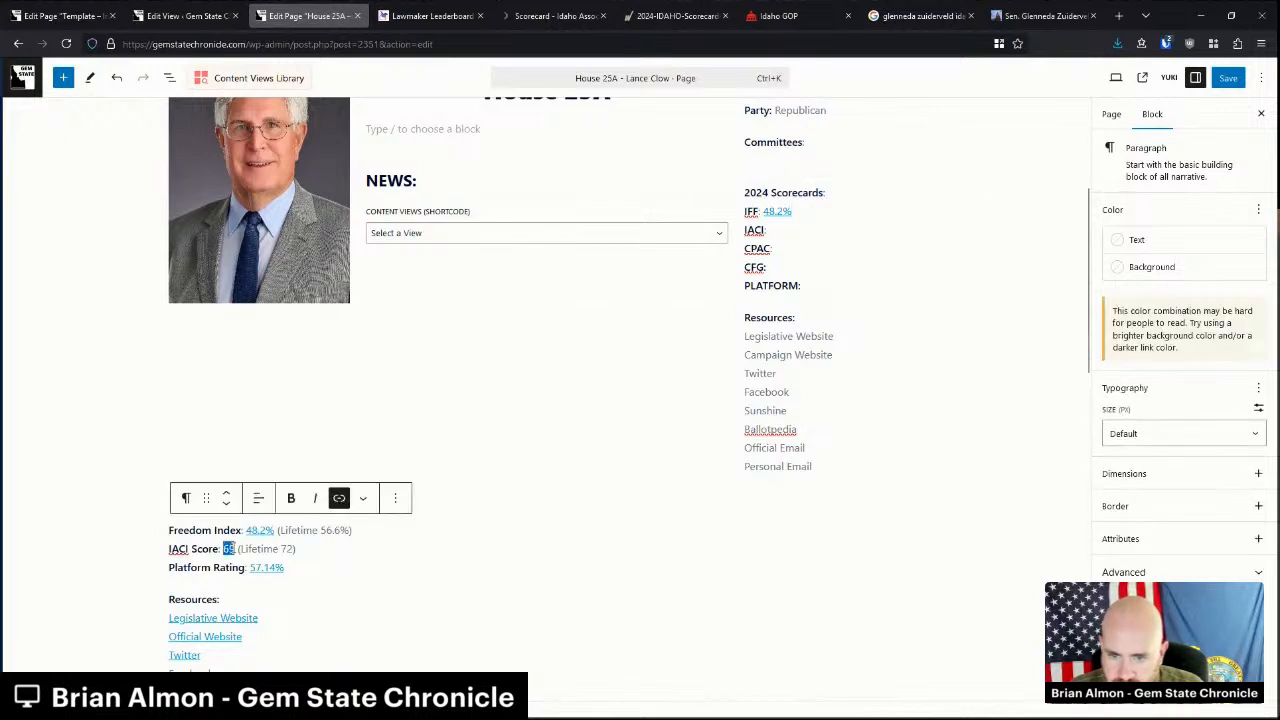
left_click(804, 229)
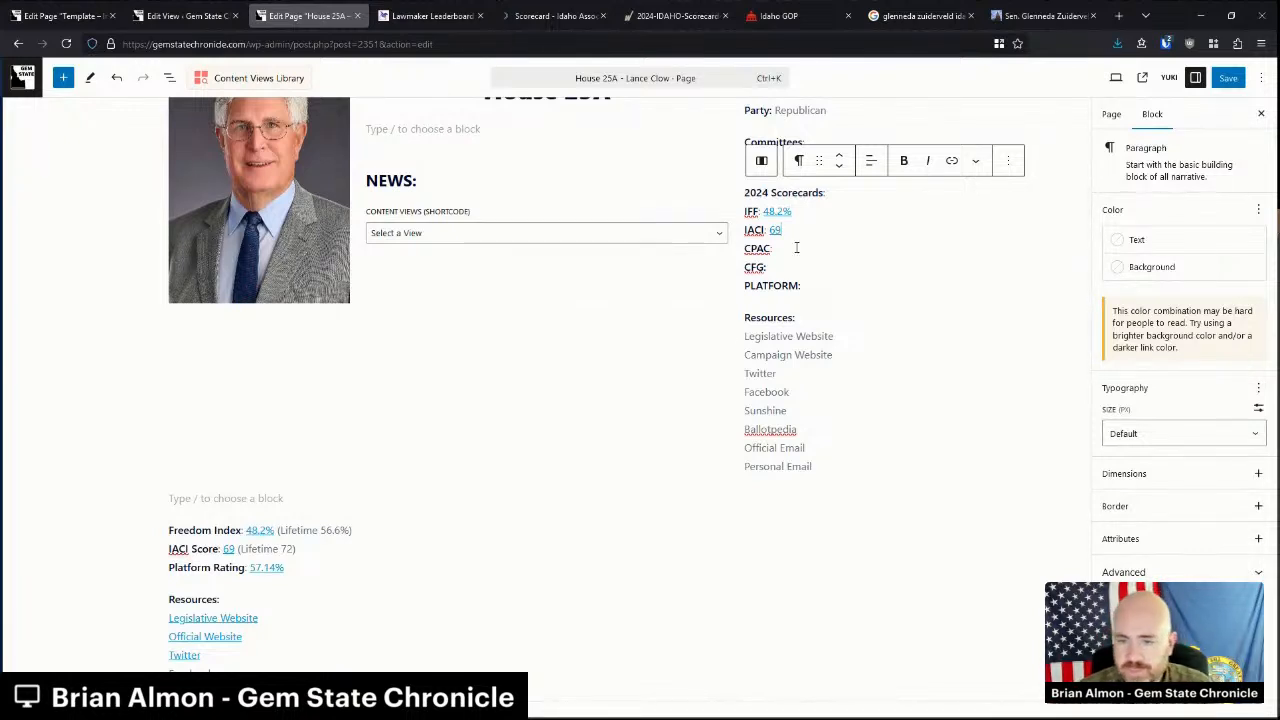
left_click_drag(249, 567, 294, 567)
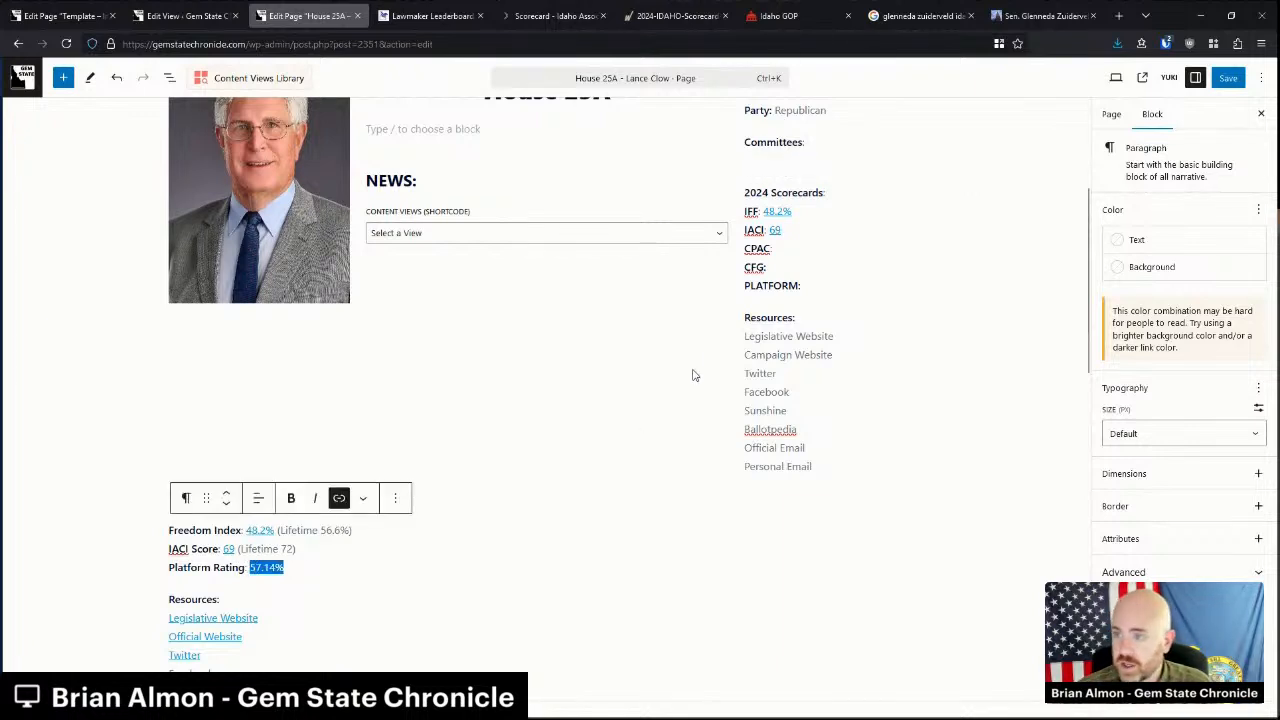
left_click(810, 286)
key("ctrl+v")
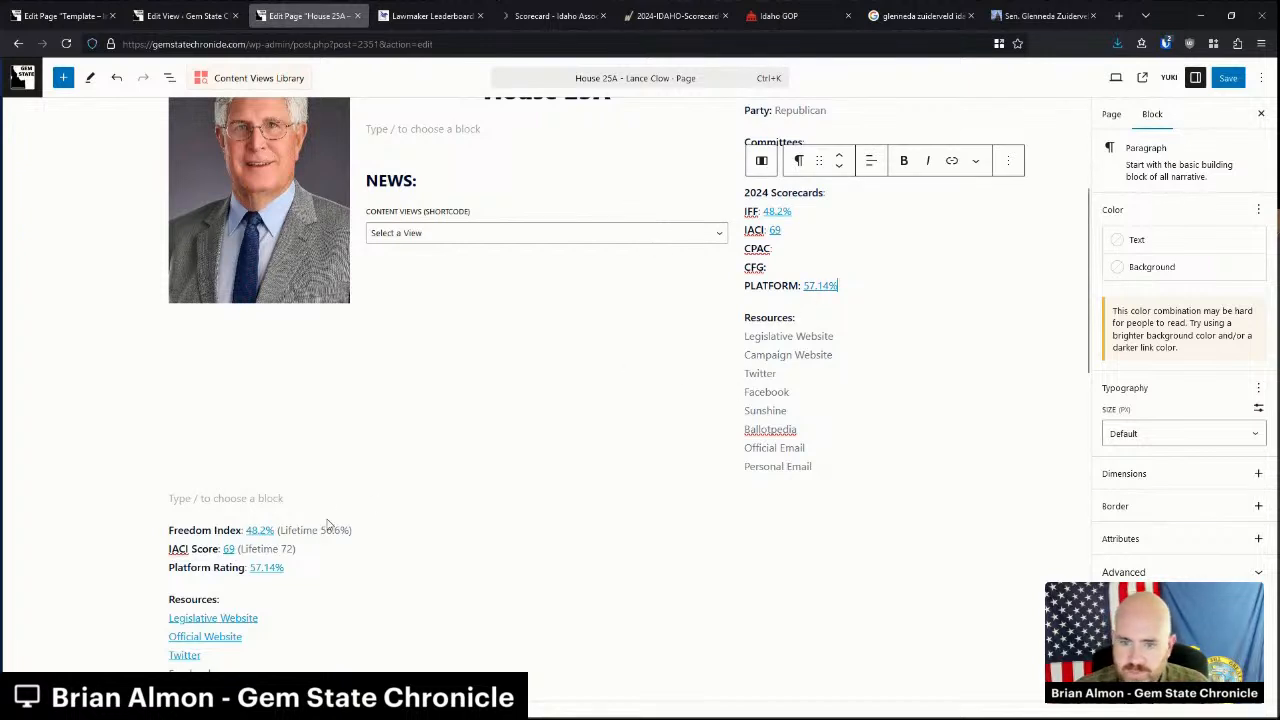
left_click_drag(305, 567, 183, 532)
key("BackSpace")
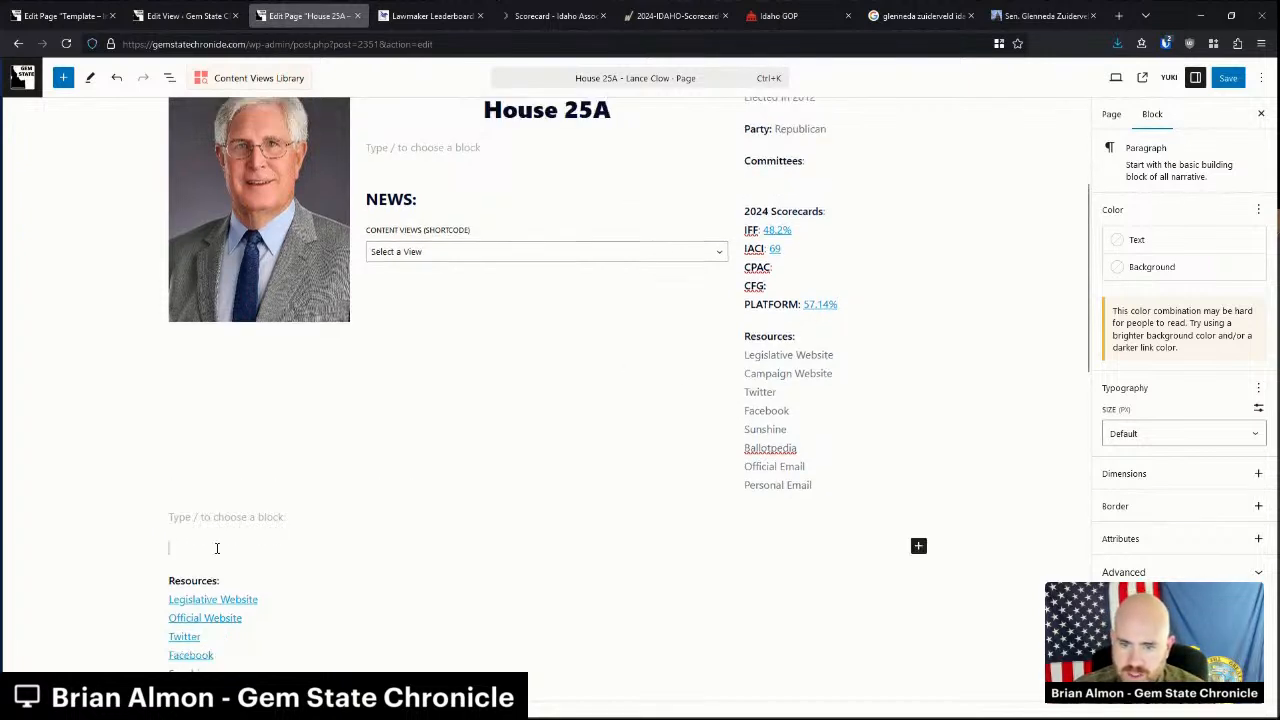
Paste the resource links over the right-column lines and rename Official Website to Campaign Website.
scroll(200, 560, "up", 1)
scroll(220, 580, "down", 2)
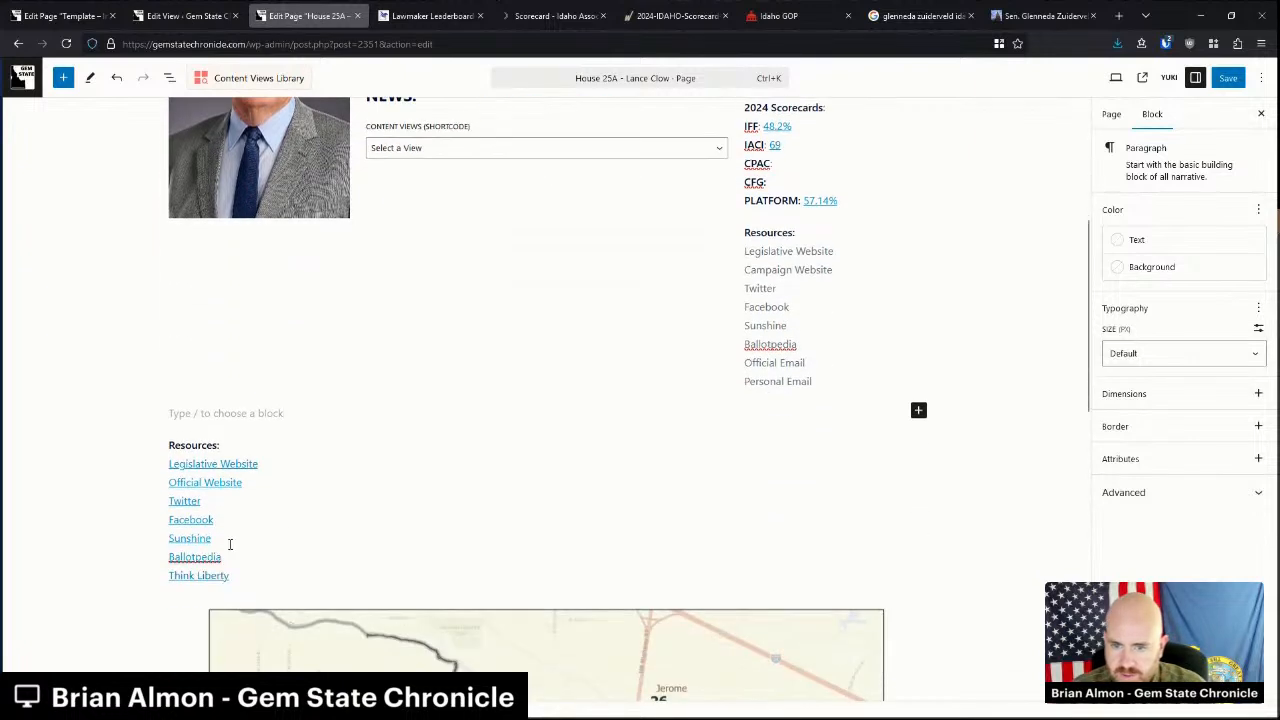
left_click_drag(229, 556, 168, 482)
scroll(460, 451, "up", 1)
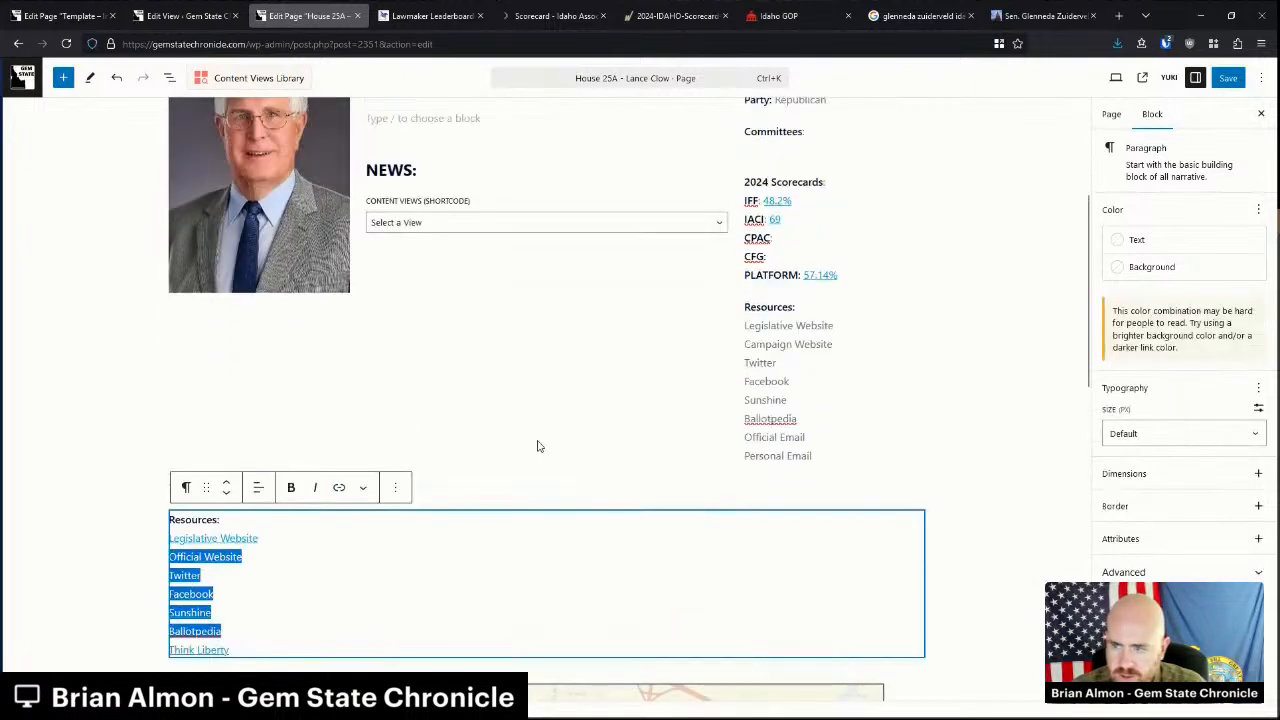
left_click_drag(805, 438, 752, 344)
key("ctrl+v")
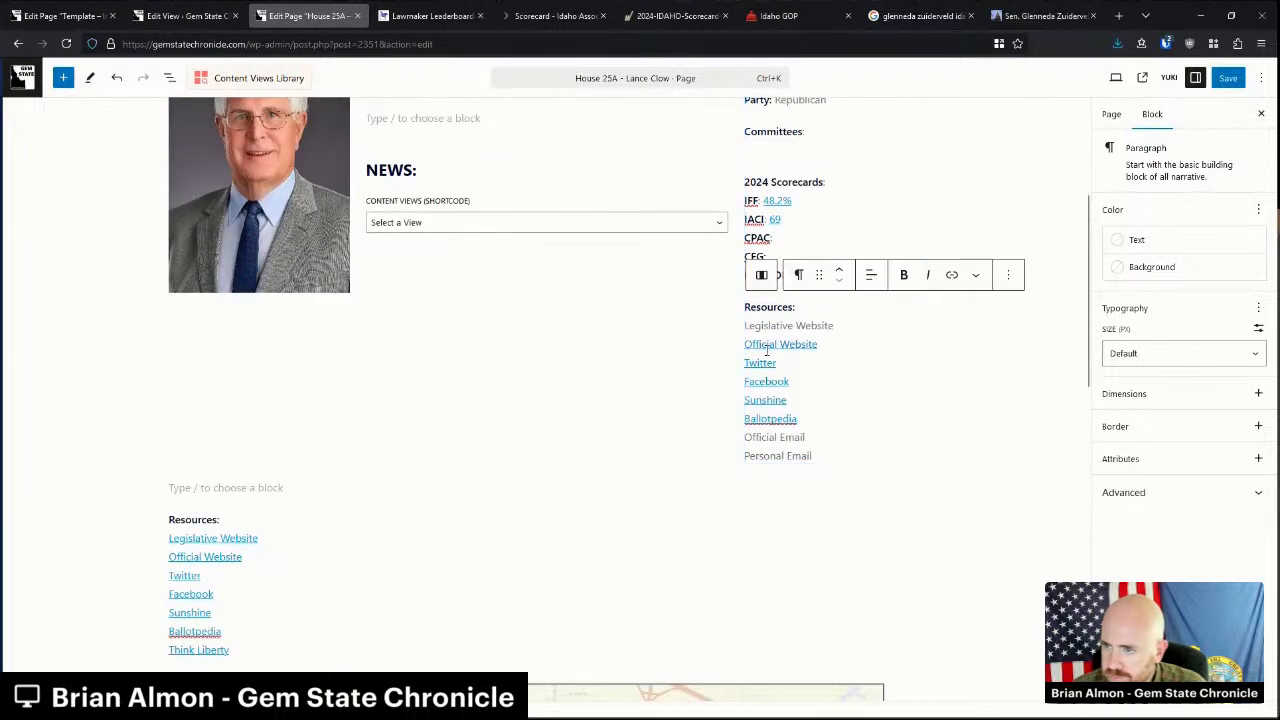
double_click(765, 346)
type("Campaign")
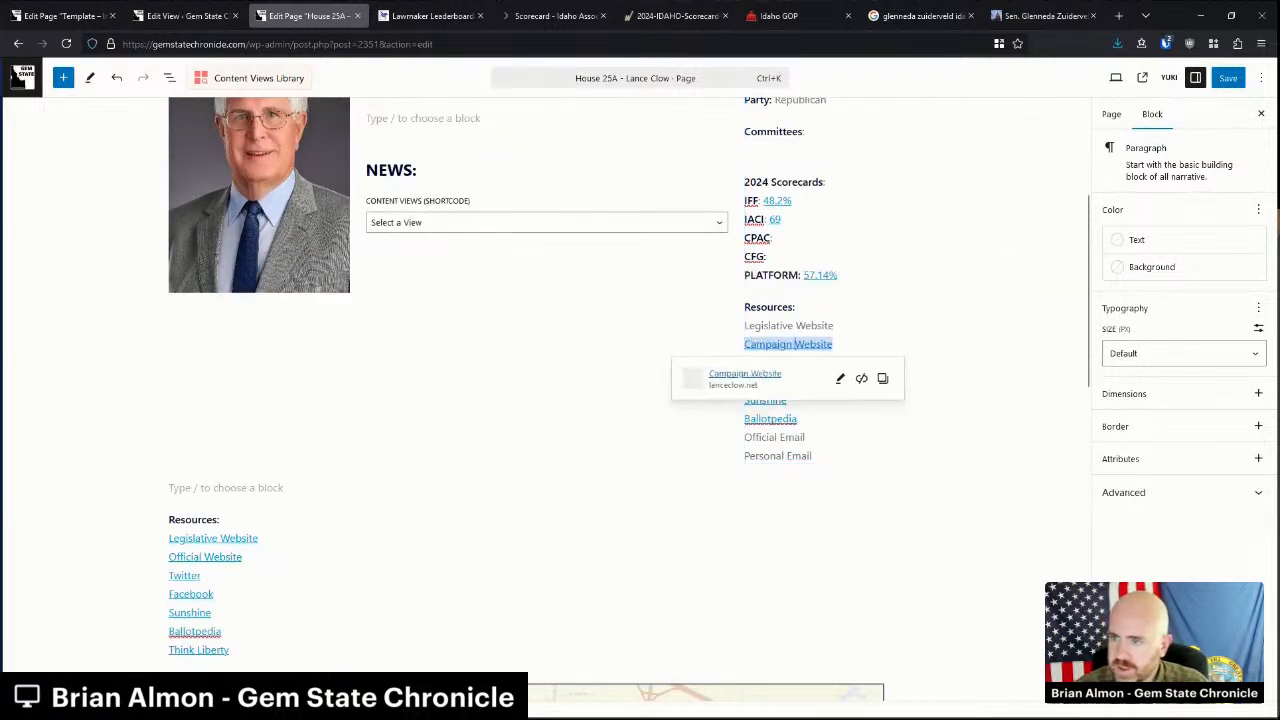
left_click(846, 346)
scroll(840, 346, "up", 2)
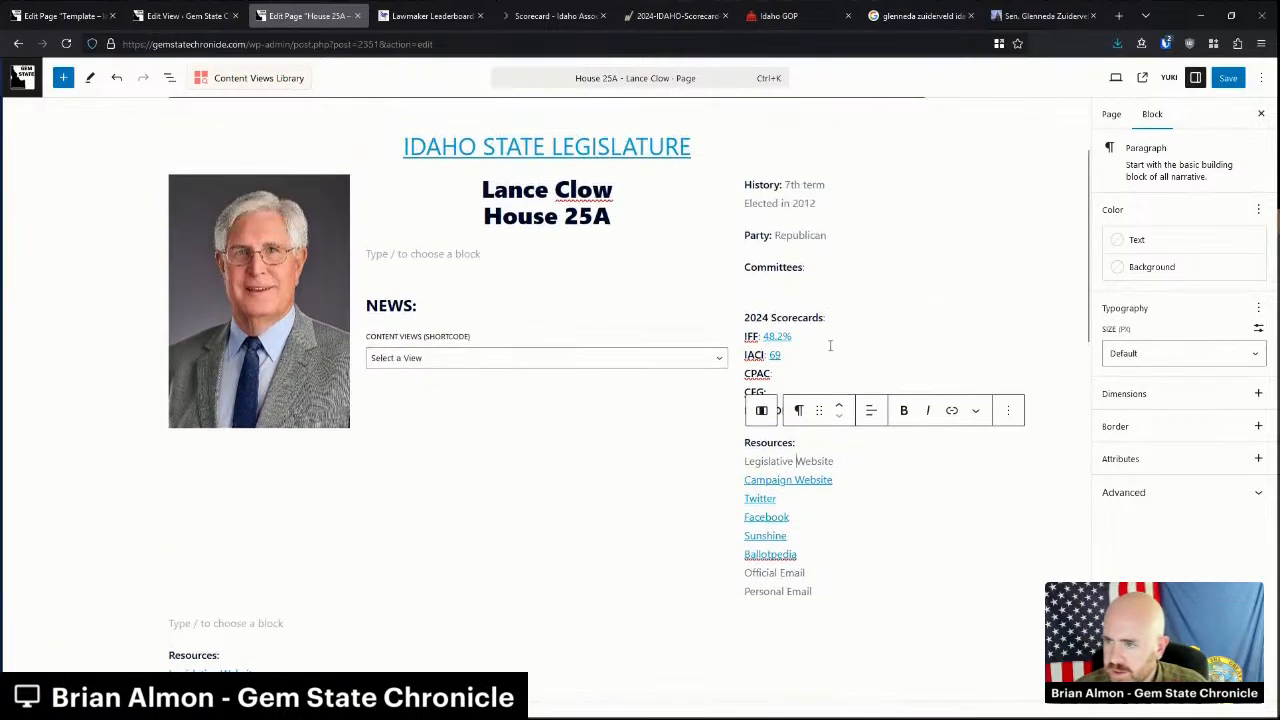
left_click(724, 9)
scroll(608, 450, "down", 15)
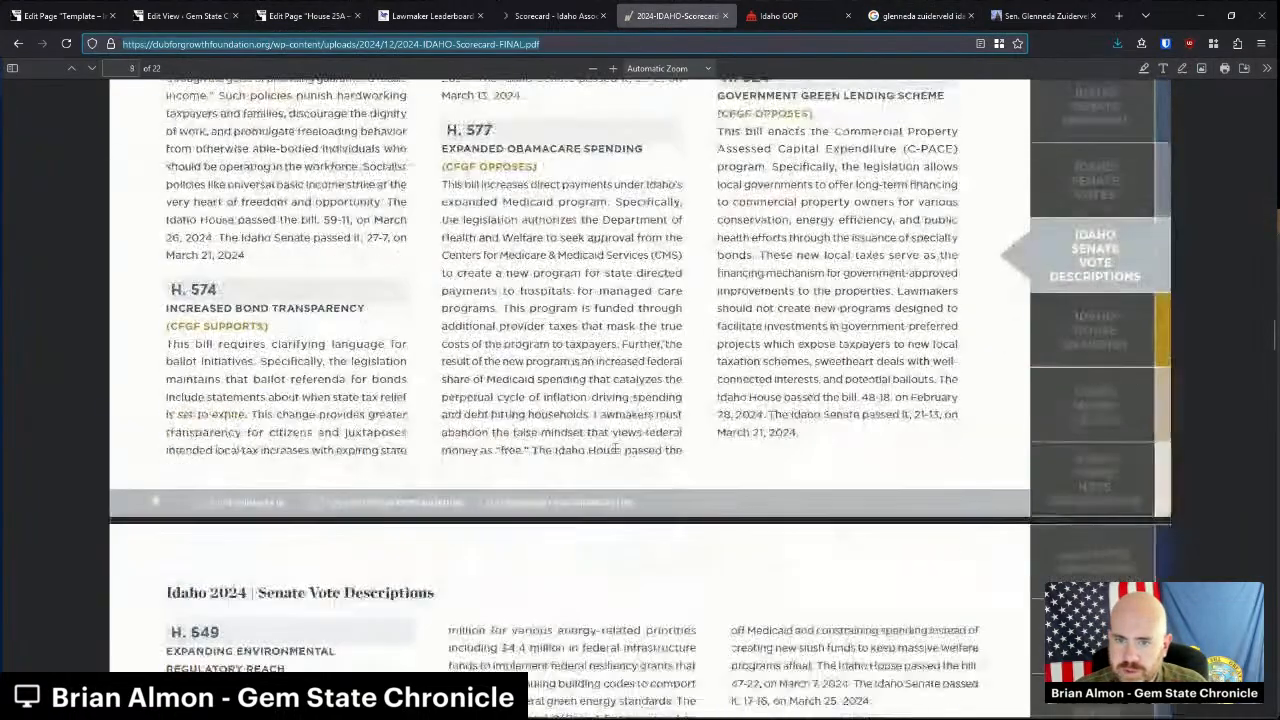
scroll(614, 450, "down", 10)
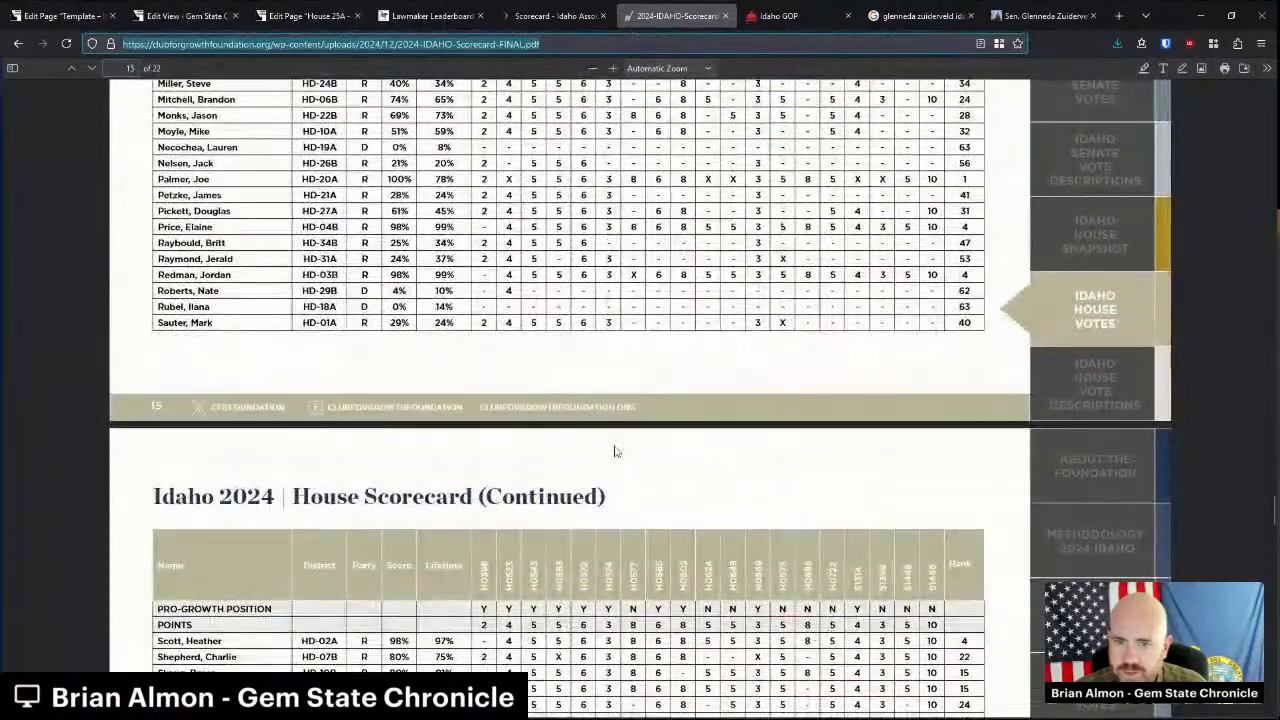
scroll(614, 450, "up", 12)
scroll(539, 547, "up", 14)
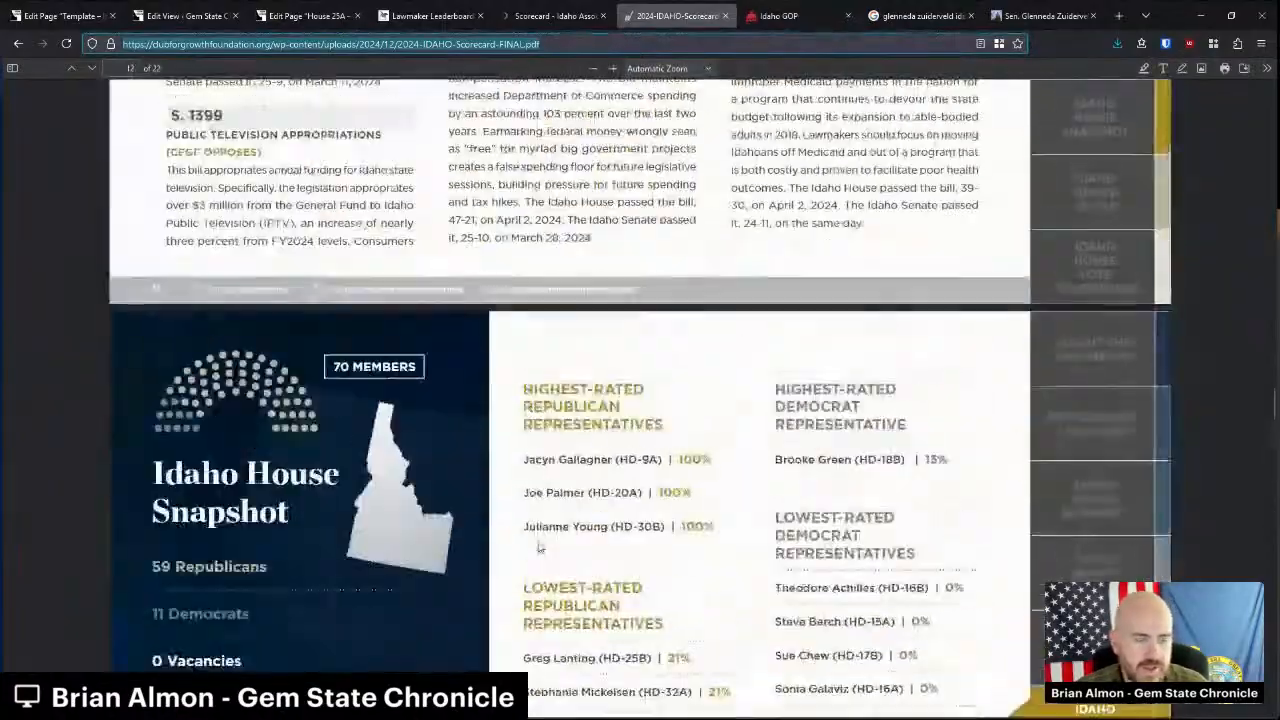
scroll(539, 542, "up", 10)
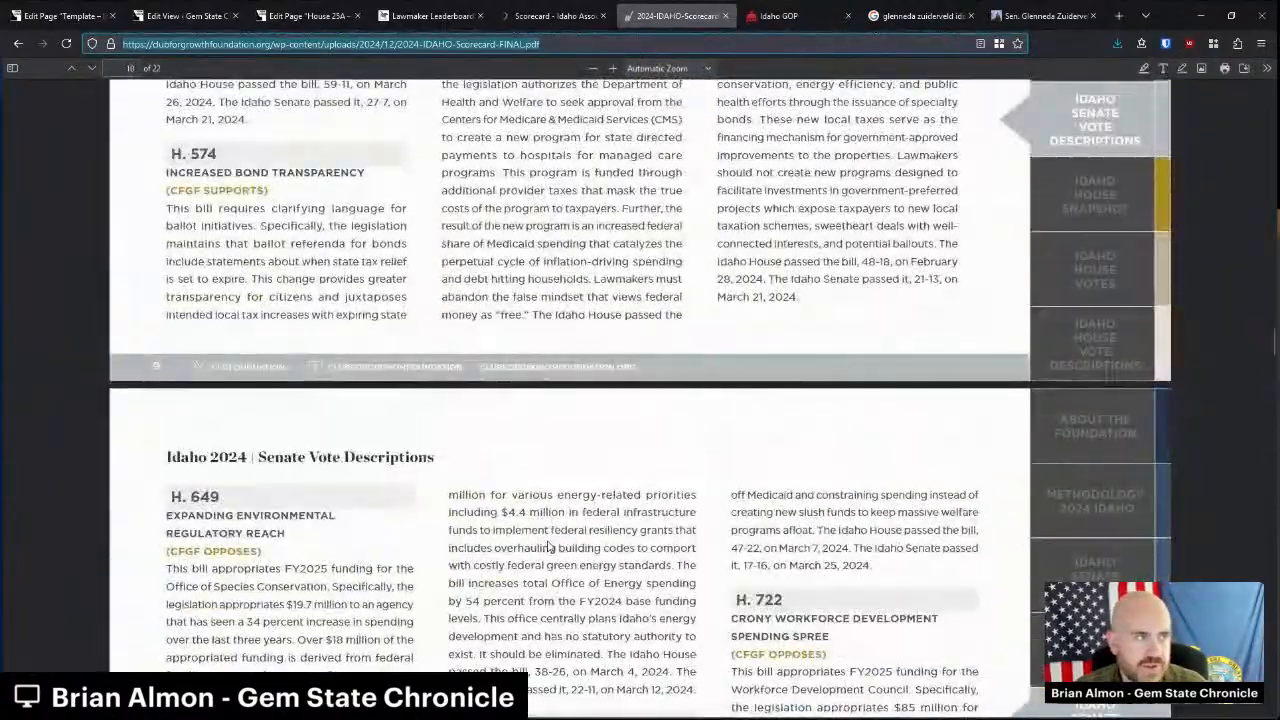
scroll(548, 546, "up", 7)
scroll(540, 535, "down", 6)
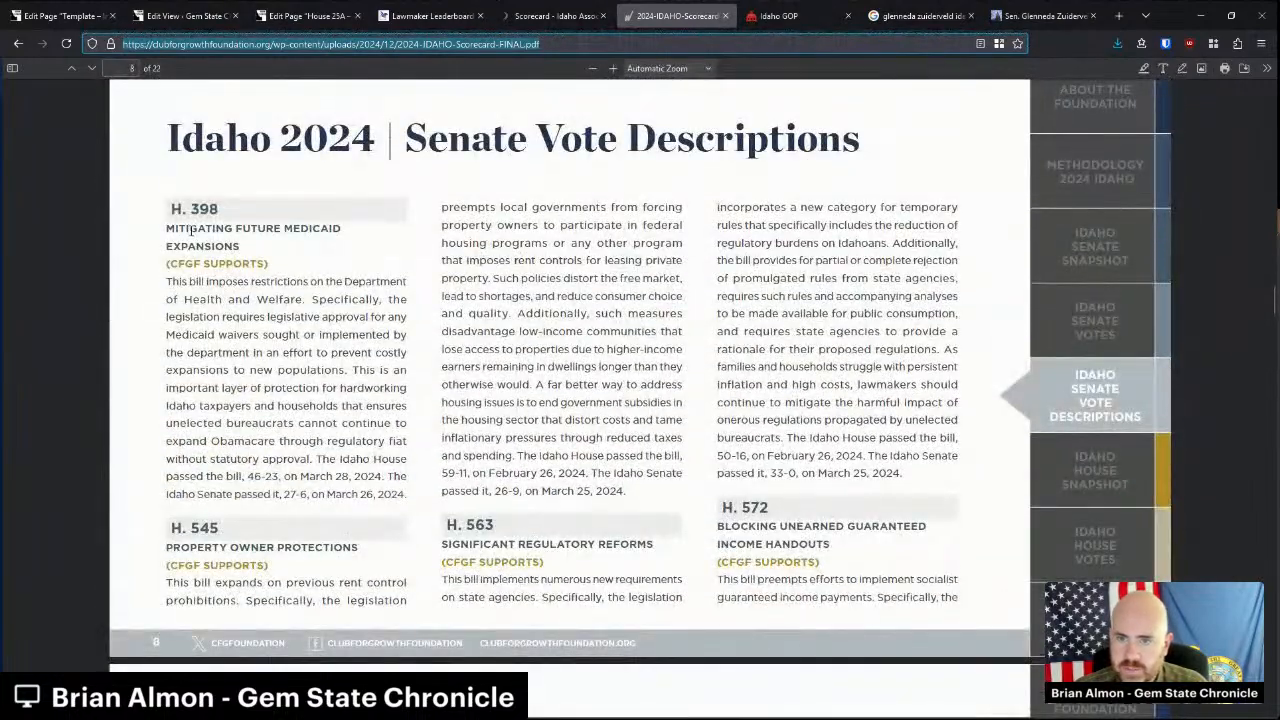
left_click_drag(190, 230, 319, 357)
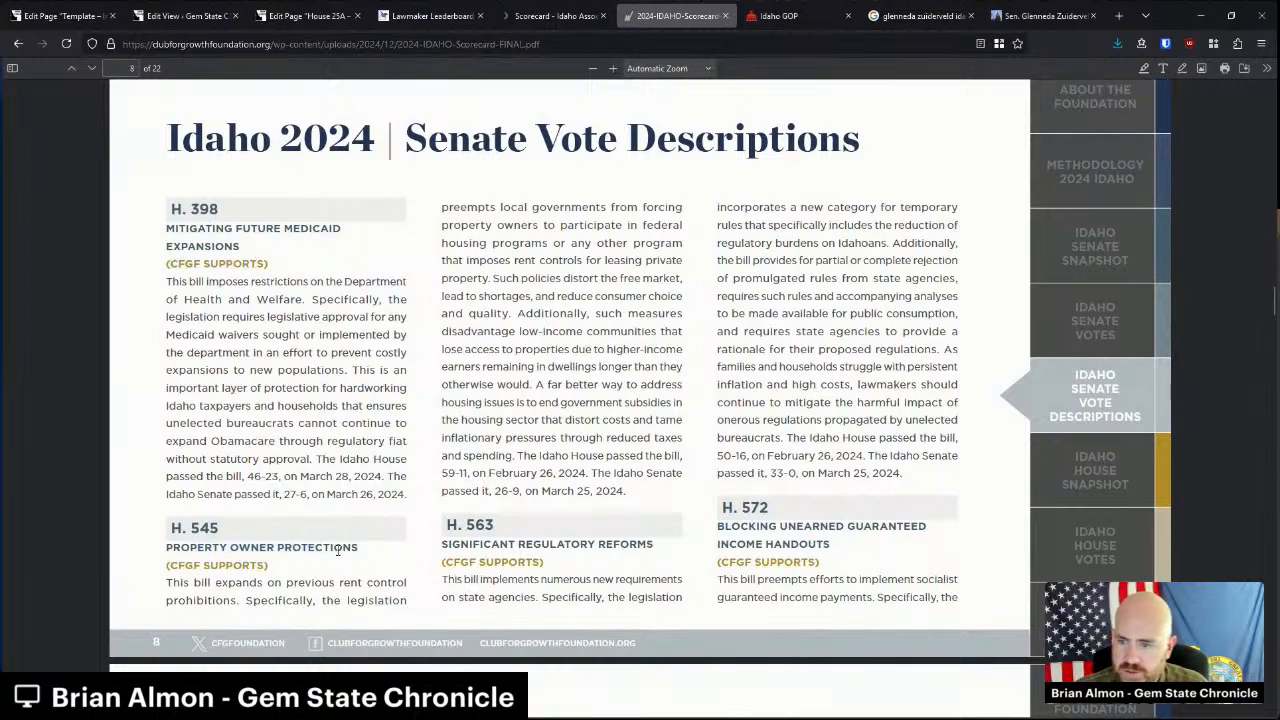
scroll(336, 549, "down", 20)
scroll(339, 557, "down", 5)
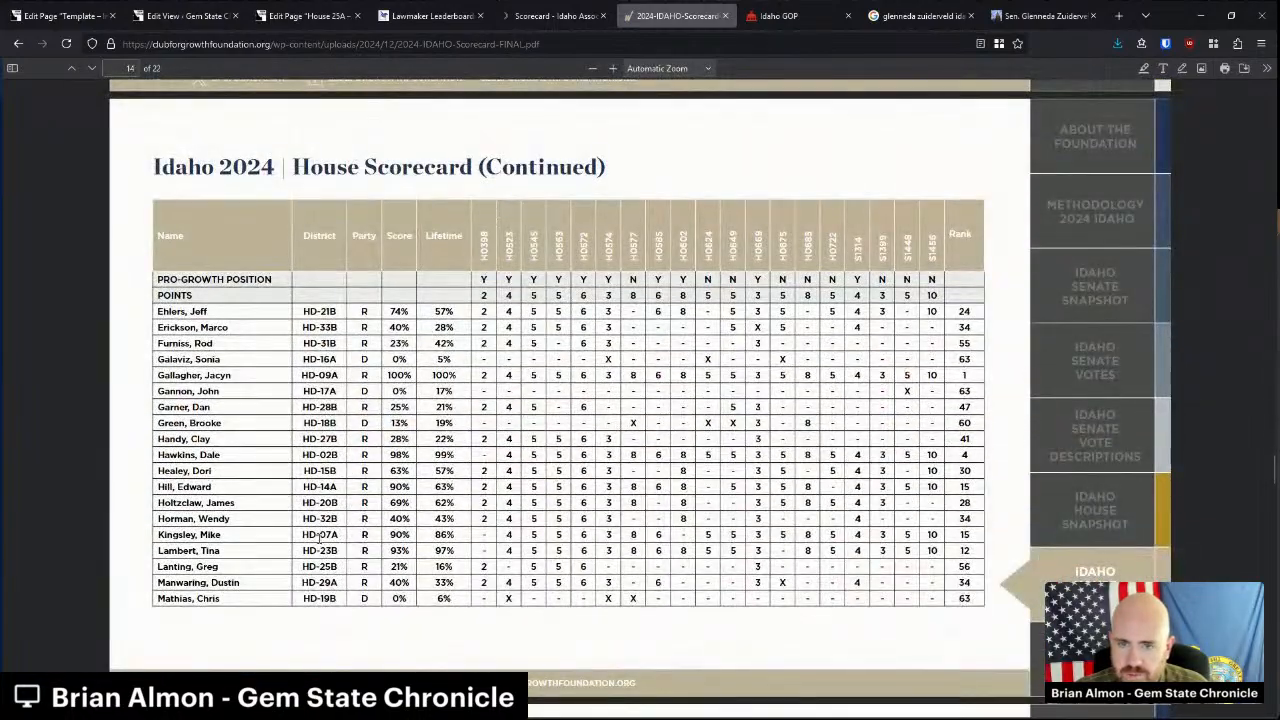
scroll(320, 537, "up", 5)
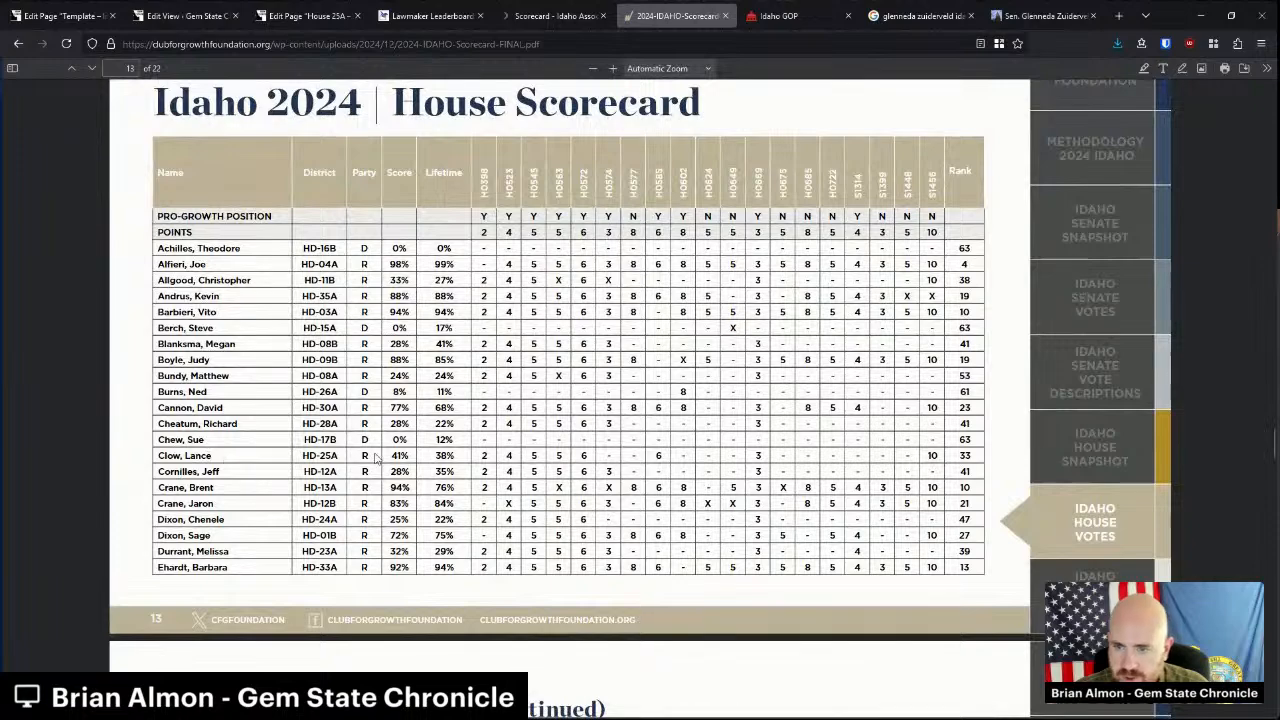
left_click_drag(397, 457, 407, 456)
left_click(404, 457)
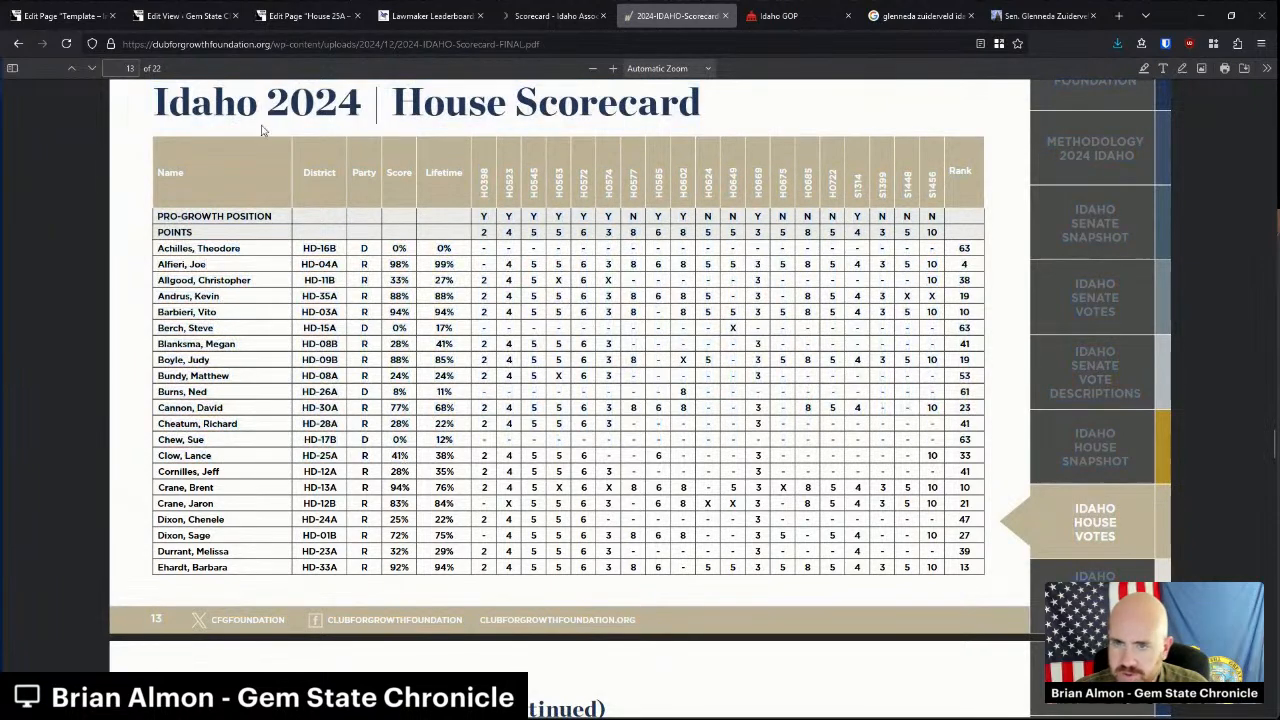
left_click(316, 43)
left_click(308, 15)
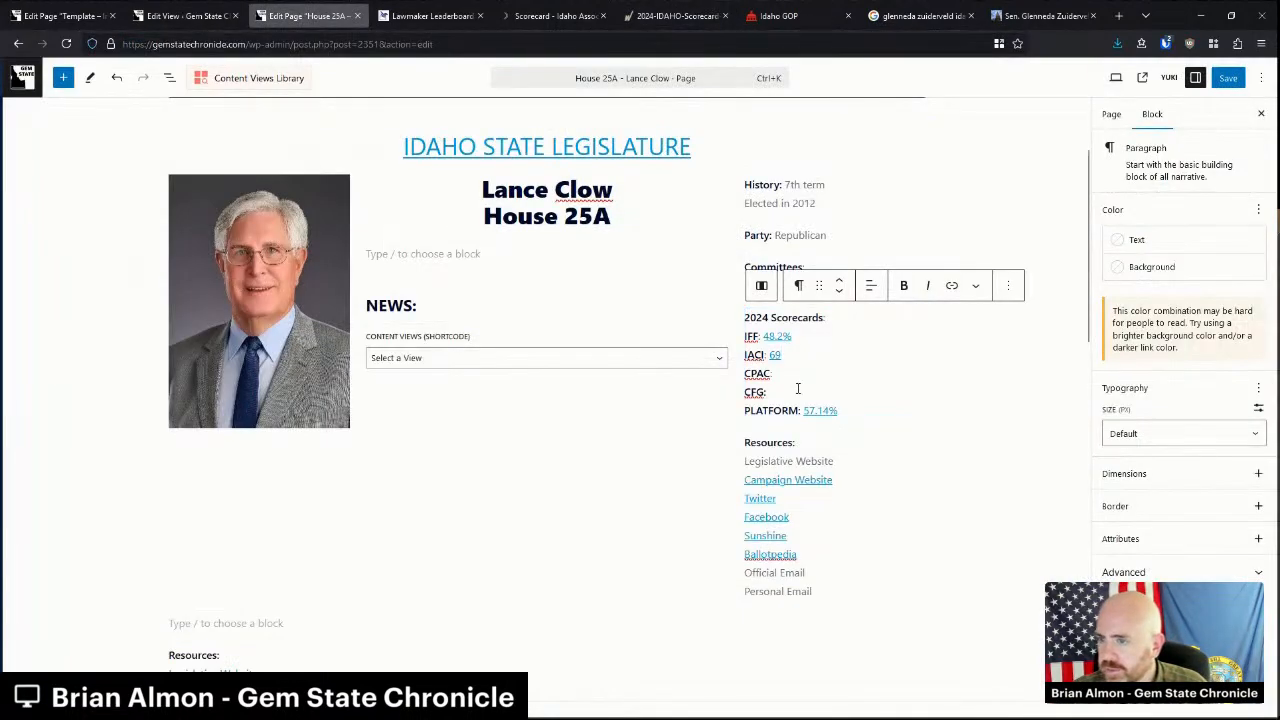
Enter 41% as House 25A's CFG score, link it to the scorecard PDF, and verify the link.
type("41")
key("shift+Left")
key("shift+Left")
key("shift+Left")
key("ctrl+k")
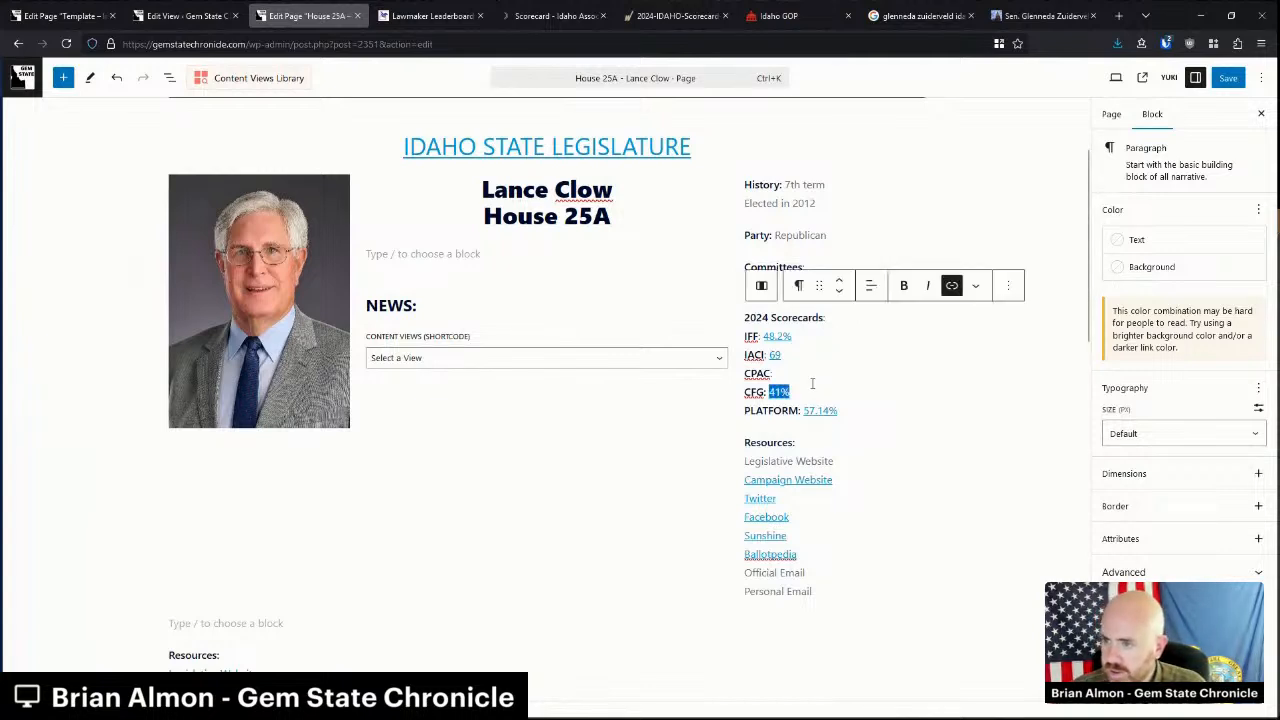
left_click(797, 392)
left_click(779, 392)
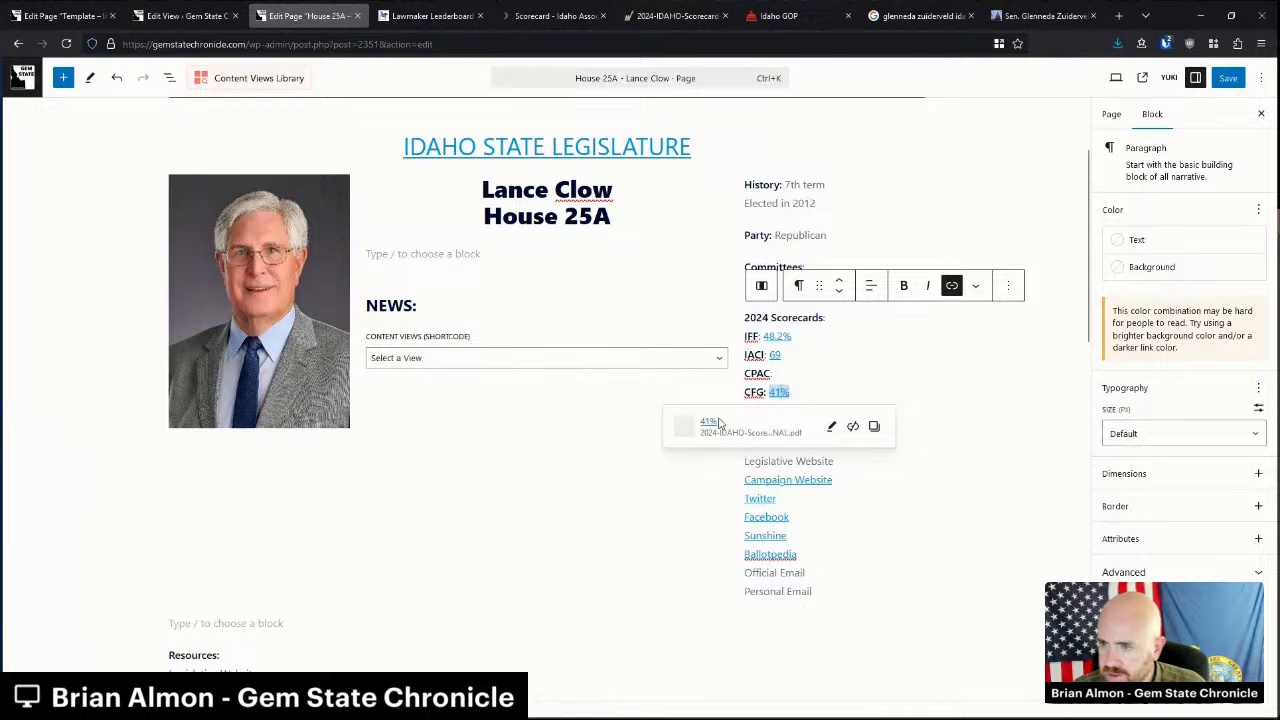
left_click(675, 15)
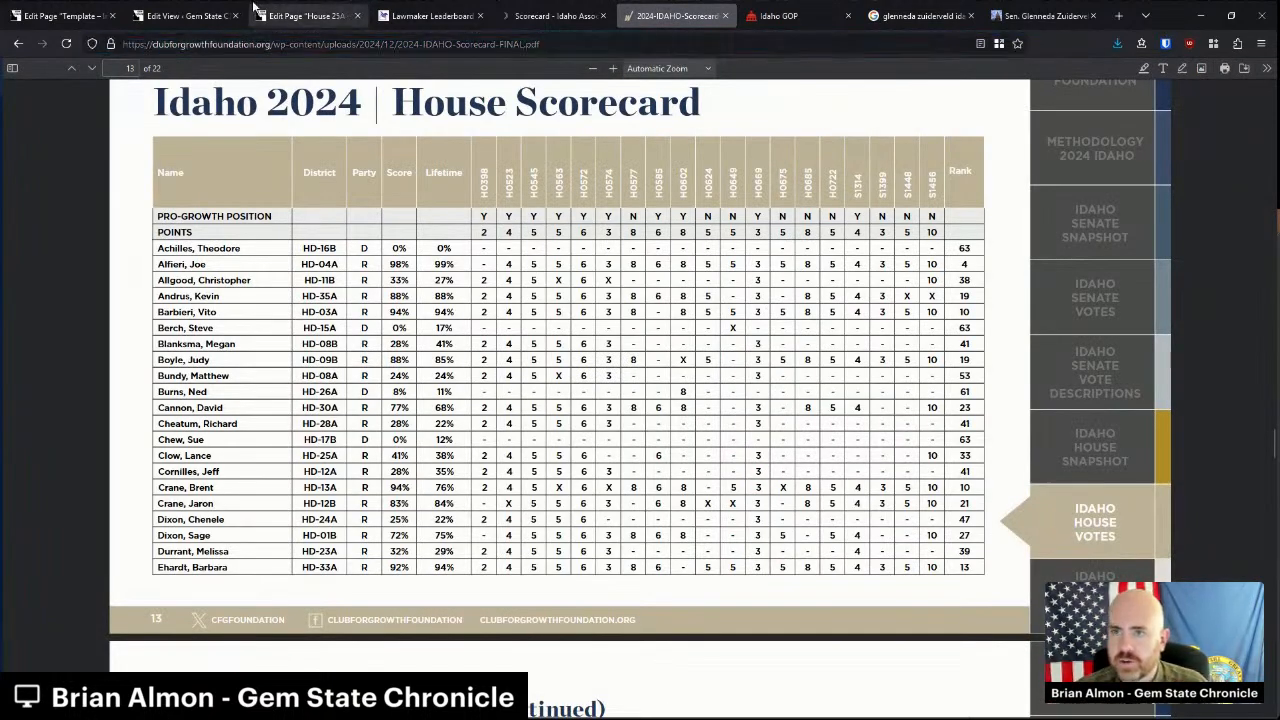
Back in the House 25A editor, place the cursor after the CPAC entry.
left_click(300, 12)
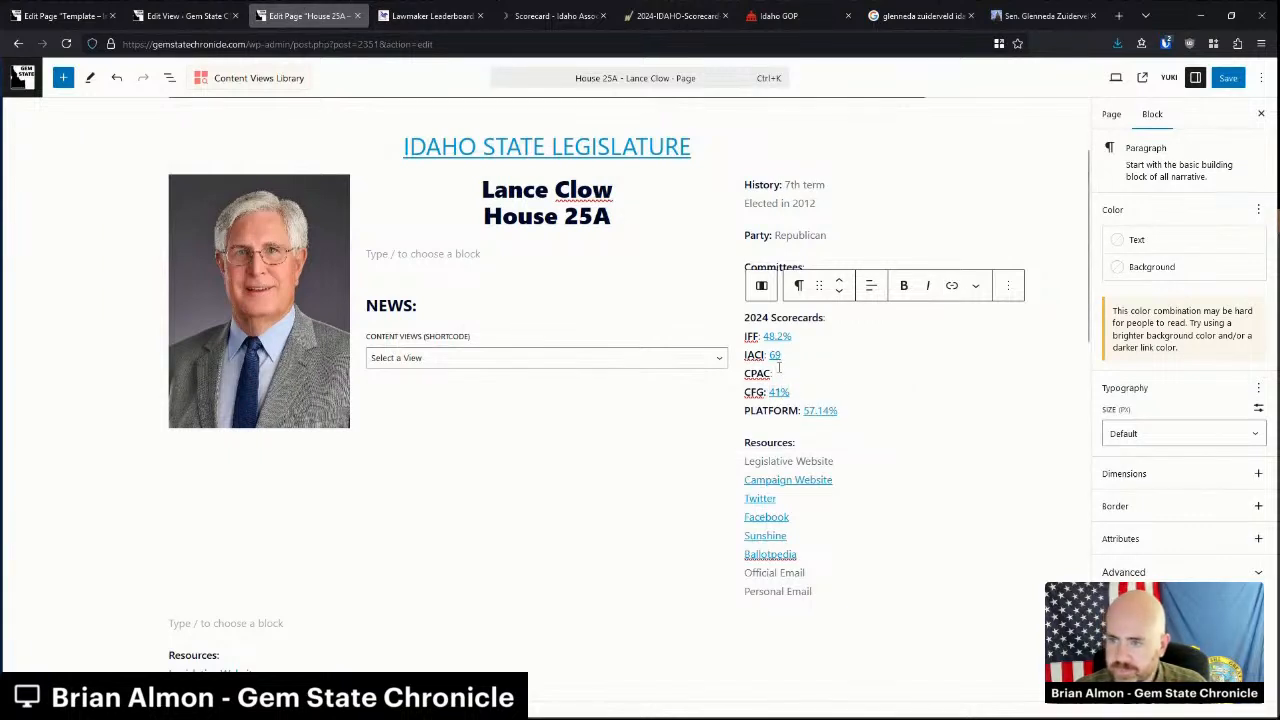
left_click_drag(788, 376, 728, 376)
left_click(802, 376)
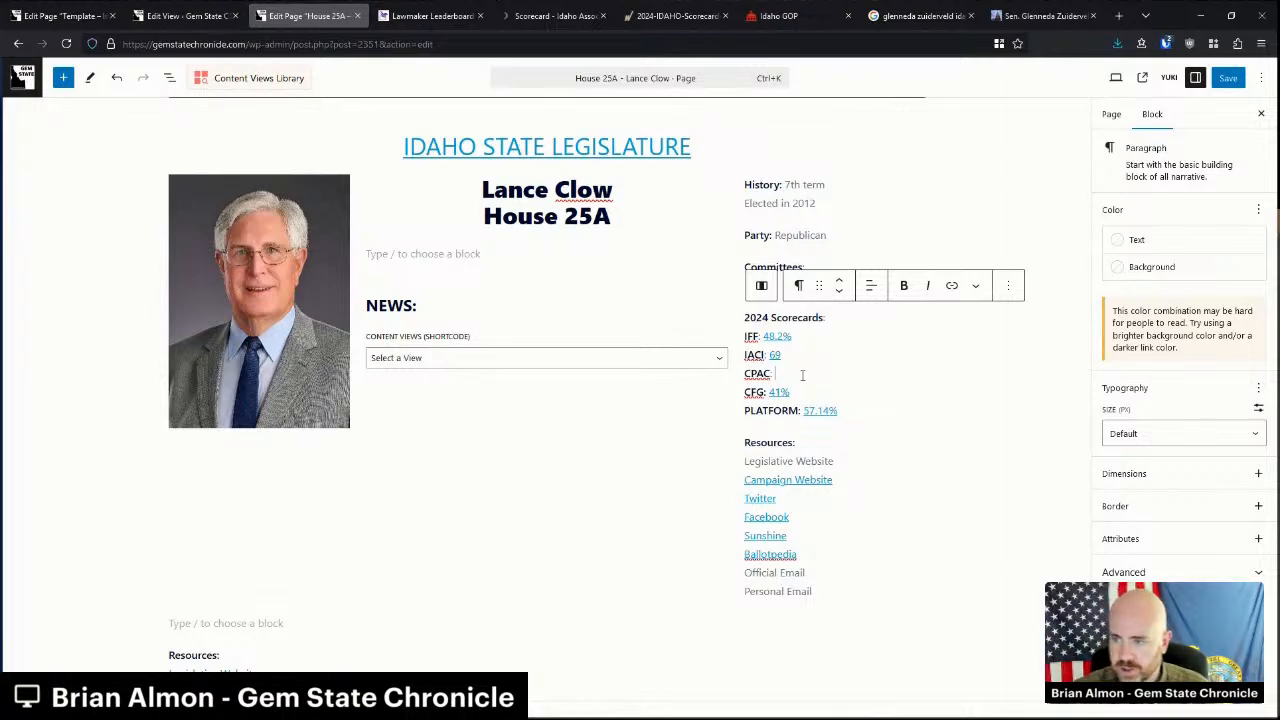
Close the senator's page, search 'lance clow' and open his Idaho Legislature page.
left_click(1010, 11)
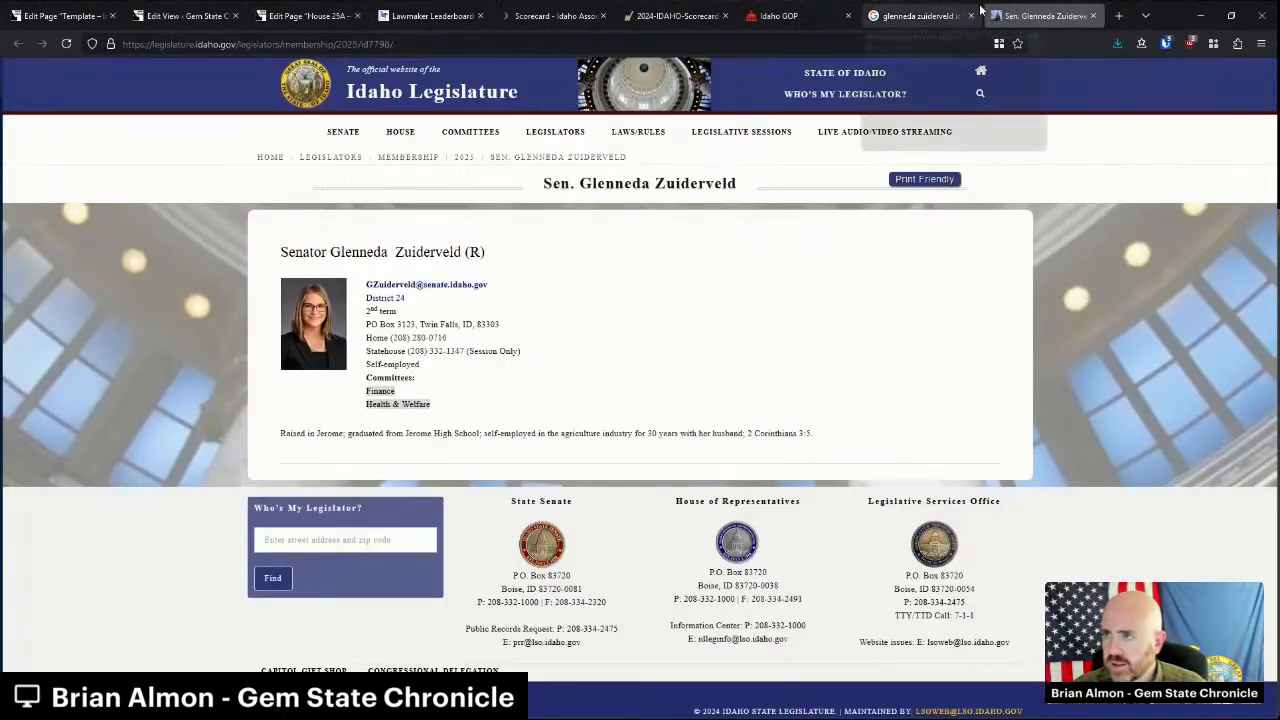
key("ctrl+w")
left_click_drag(253, 90, 135, 80)
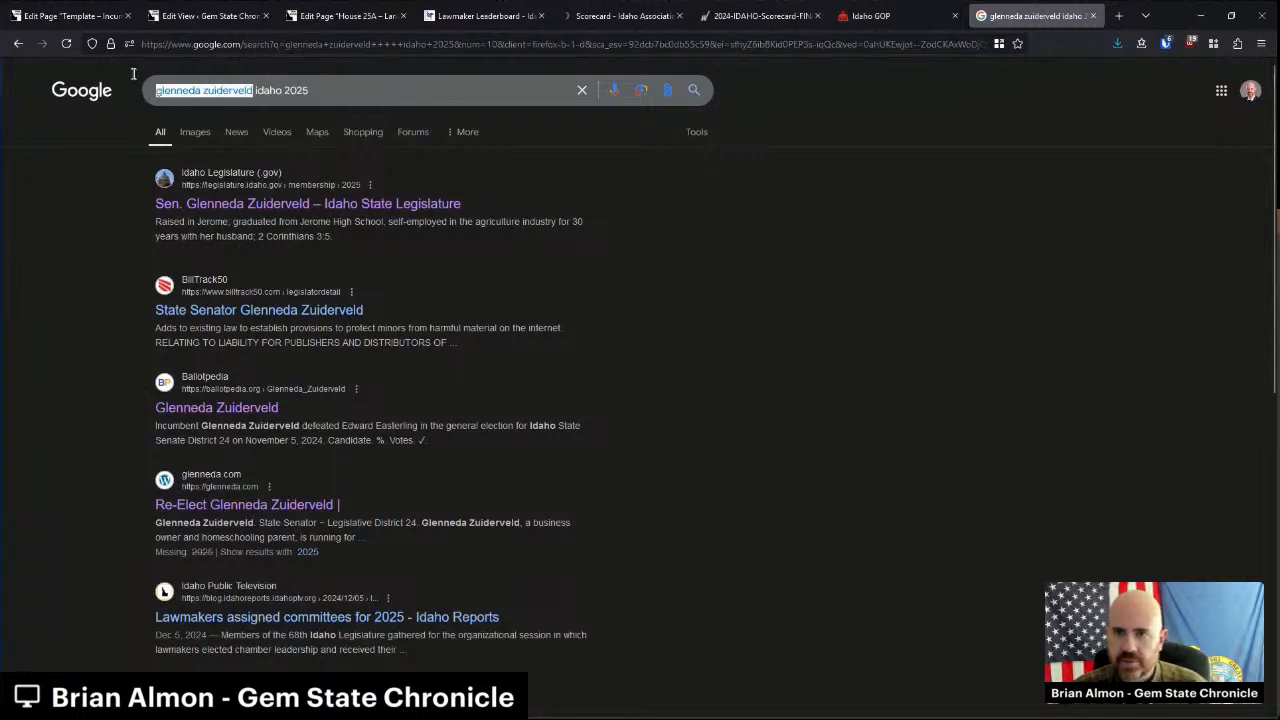
key("BackSpace")
type("lance clow")
key("Return")
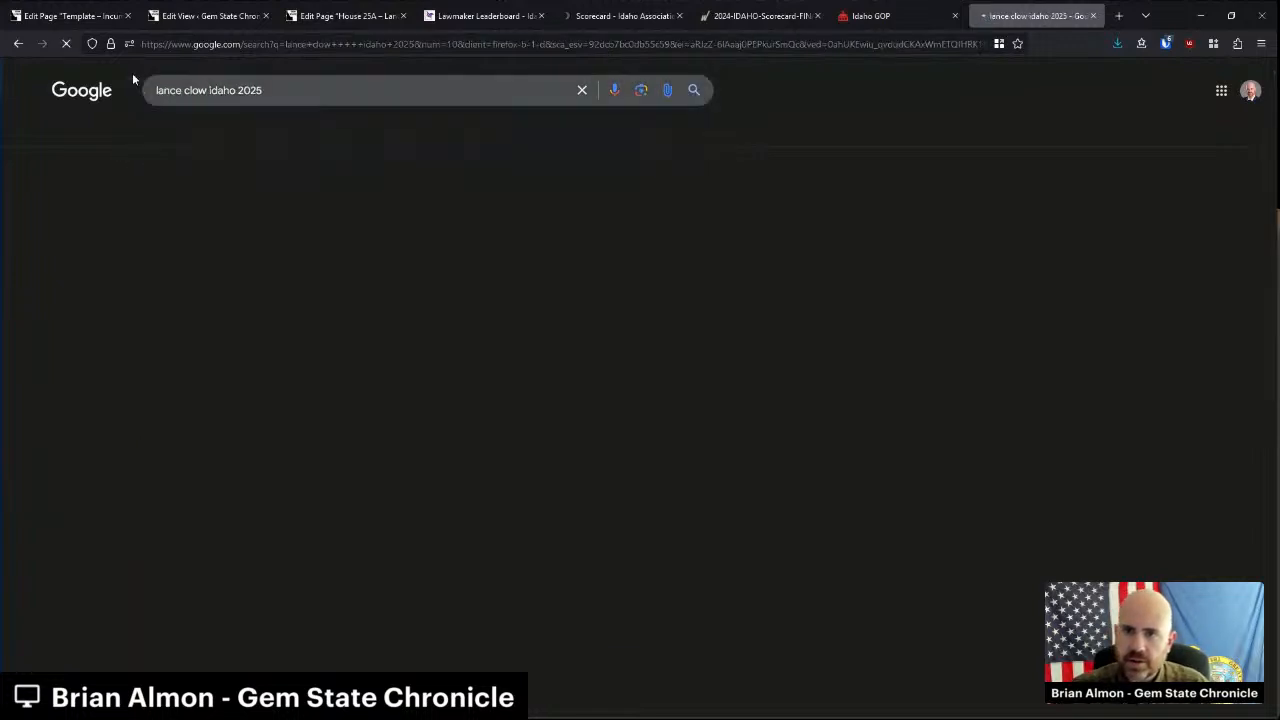
middle_click(290, 203)
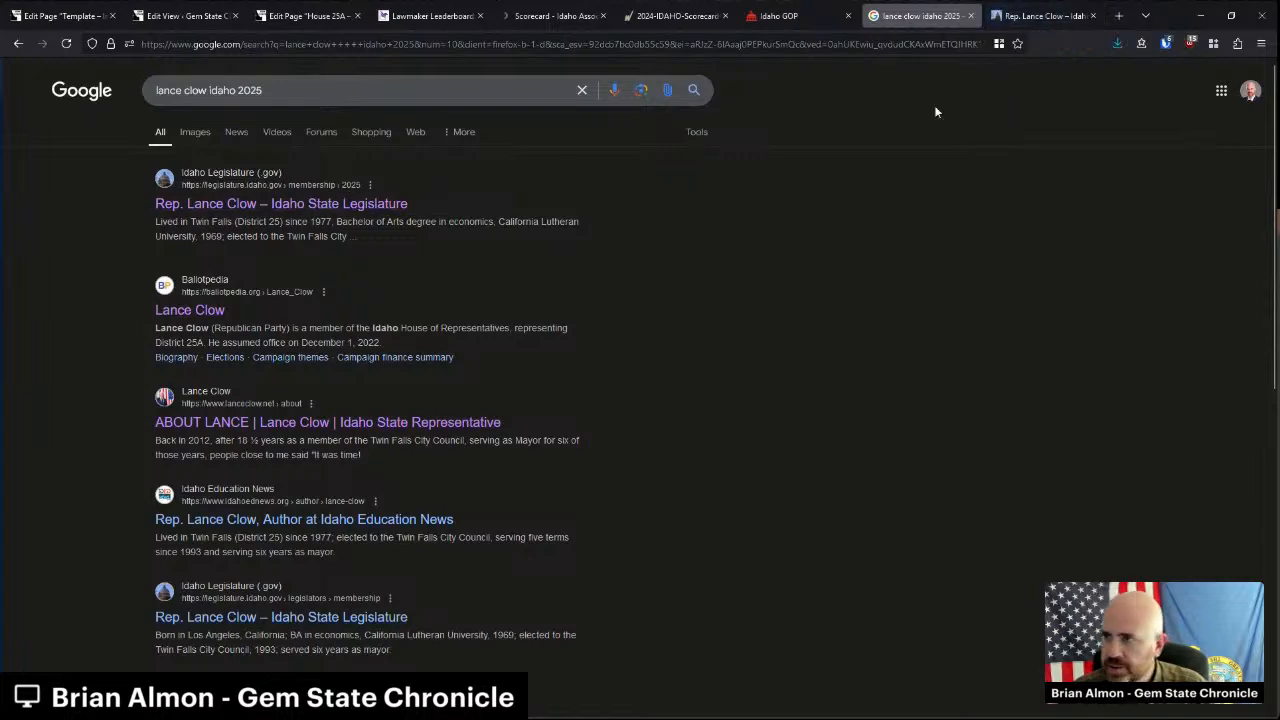
left_click(1021, 12)
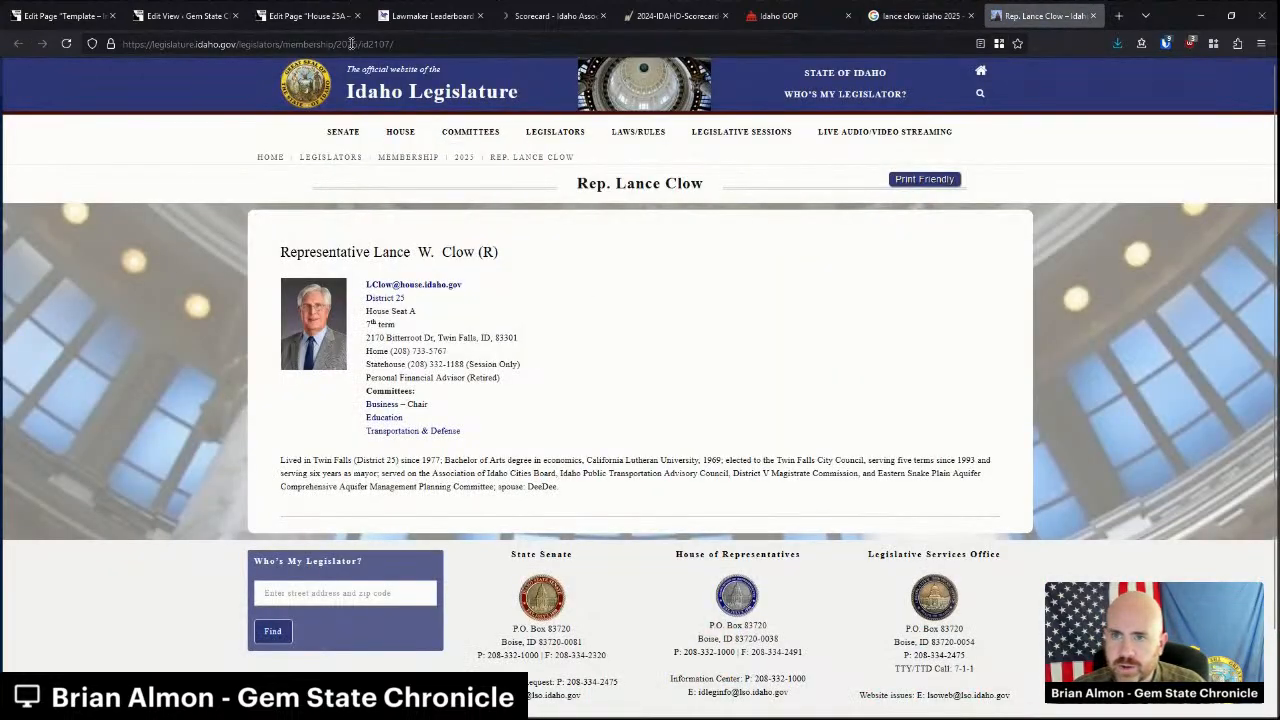
Link House 25A's Legislative Website text to the legislature page URL.
left_click(350, 44)
left_click(330, 44)
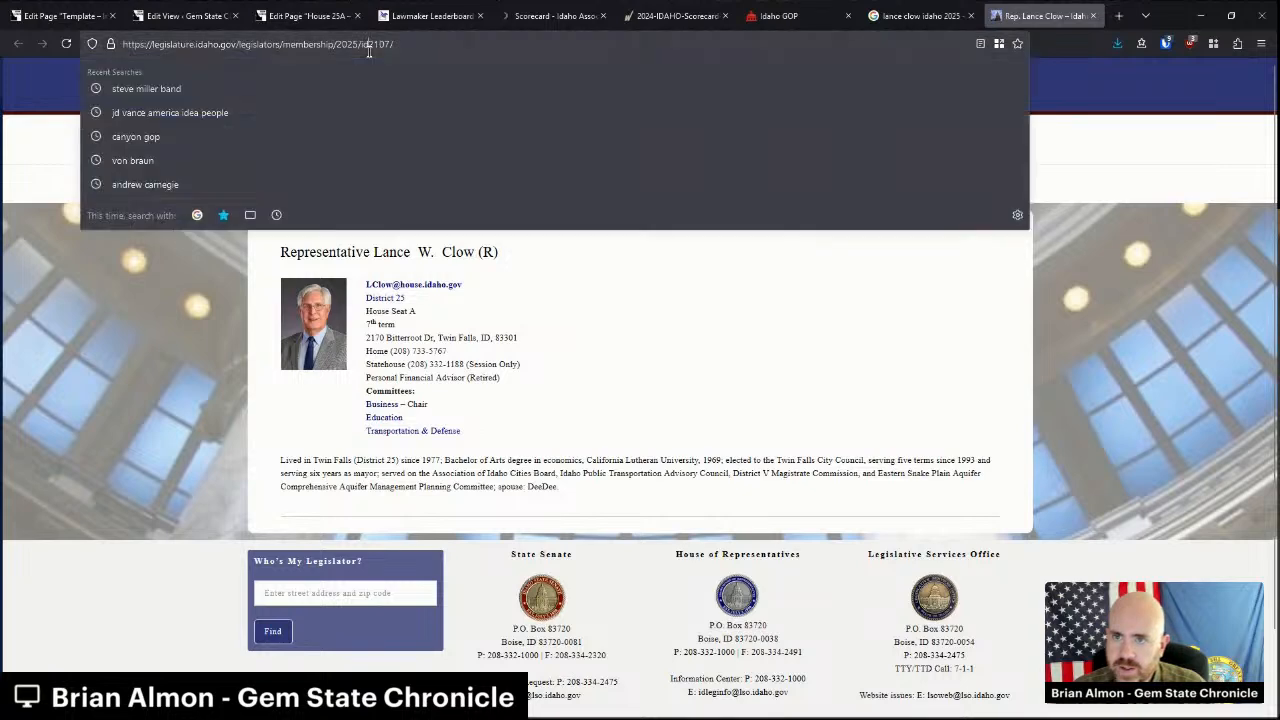
left_click(305, 15)
left_click_drag(798, 463, 742, 463)
key("ctrl+v")
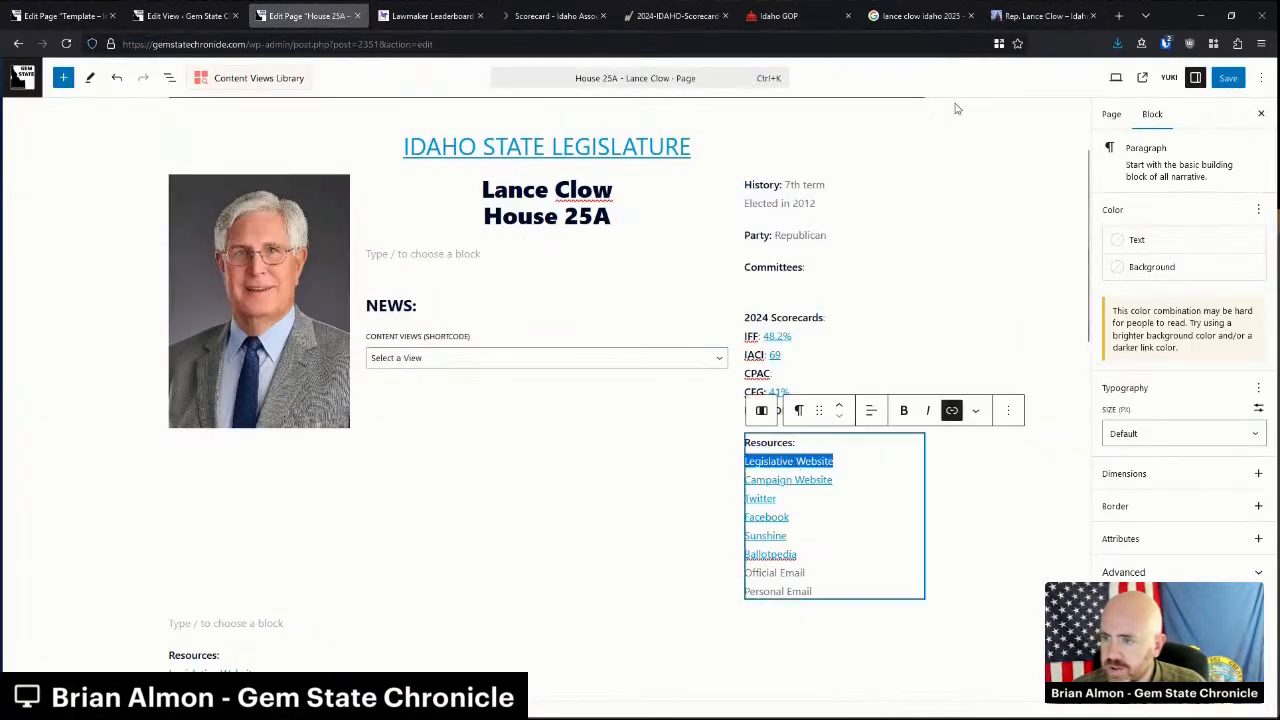
Paste Business – Chair, Education and Transportation & Defense under Committees.
left_click(1010, 17)
left_click_drag(488, 438, 364, 404)
key("ctrl+c")
left_click(305, 15)
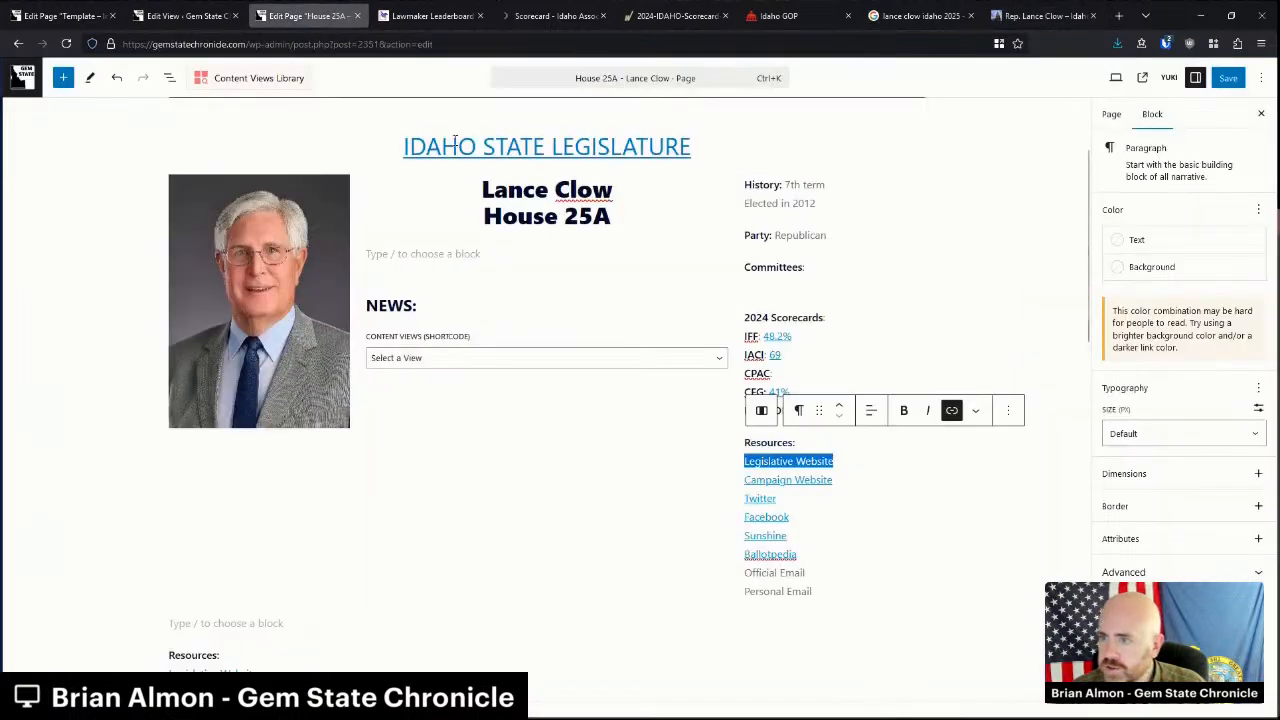
left_click(749, 303)
key("ctrl+v")
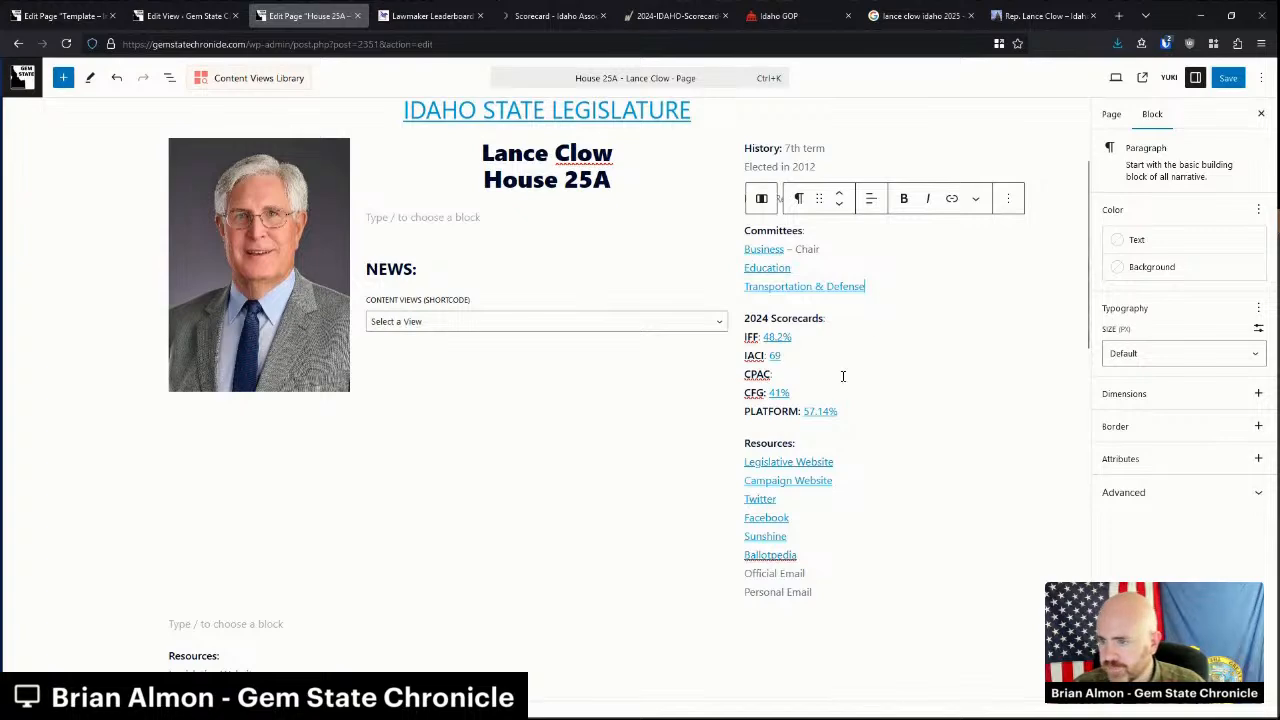
Link Official Email to the representative's official address with a mailto: link.
left_click(1040, 15)
right_click(404, 287)
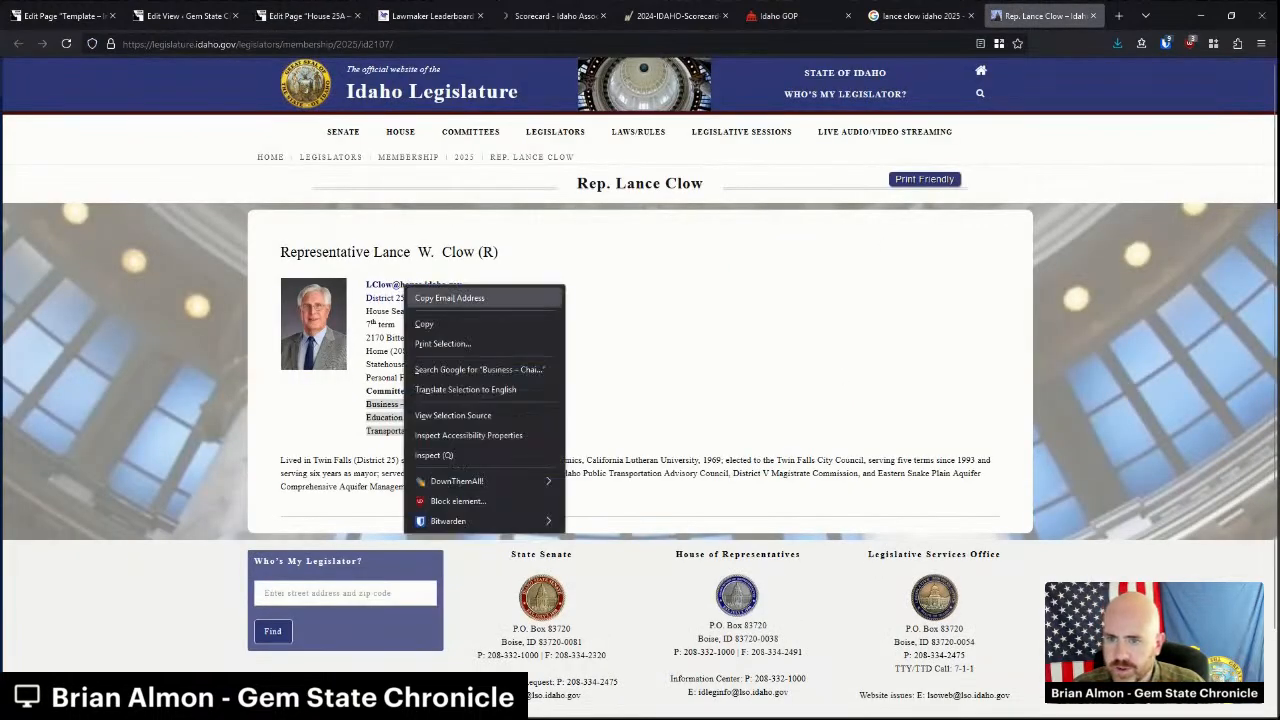
left_click(450, 298)
left_click(305, 15)
left_click_drag(805, 573, 744, 574)
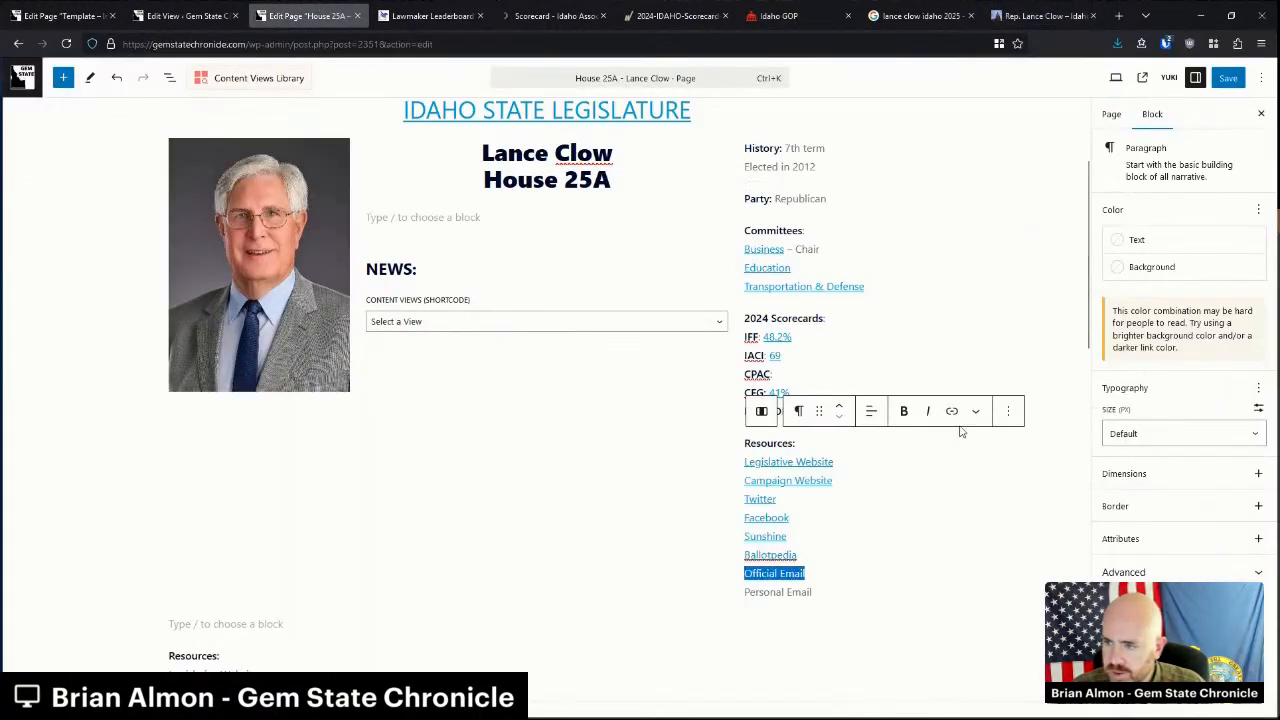
left_click(952, 412)
type("mai")
key("BackSpace")
key("BackSpace")
key("BackSpace")
type("mailto:")
key("ctrl+v")
key("Return")
Open the campaign Facebook page from the page's Facebook link.
left_click(938, 524)
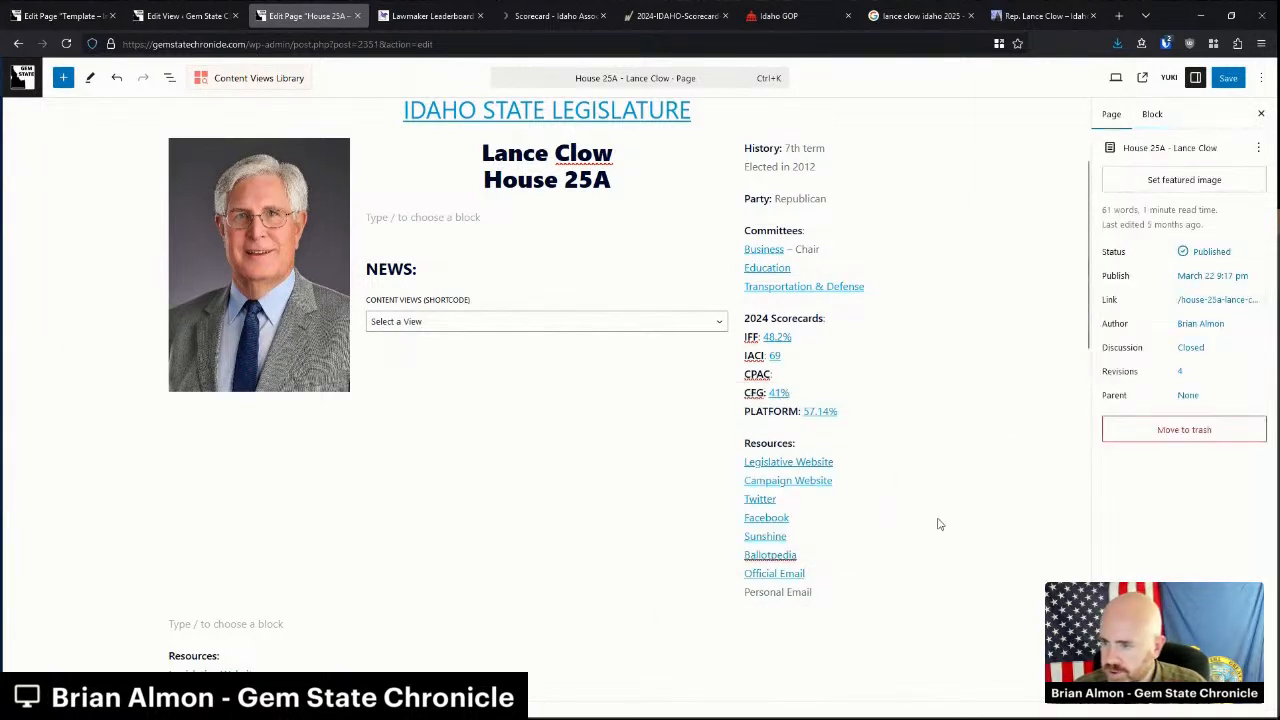
left_click(773, 518)
left_click(700, 546)
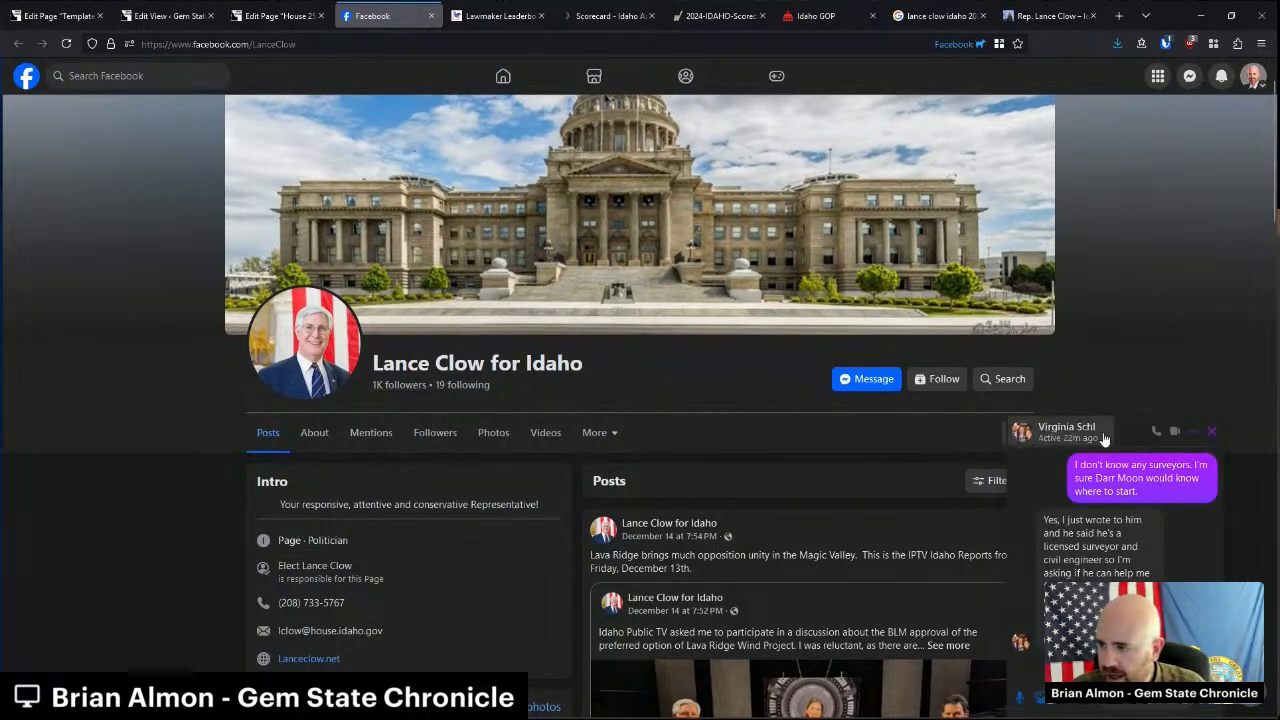
Dismiss the Facebook chat popup and open the Lanceclow.net campaign site's Contact page.
left_click(1211, 433)
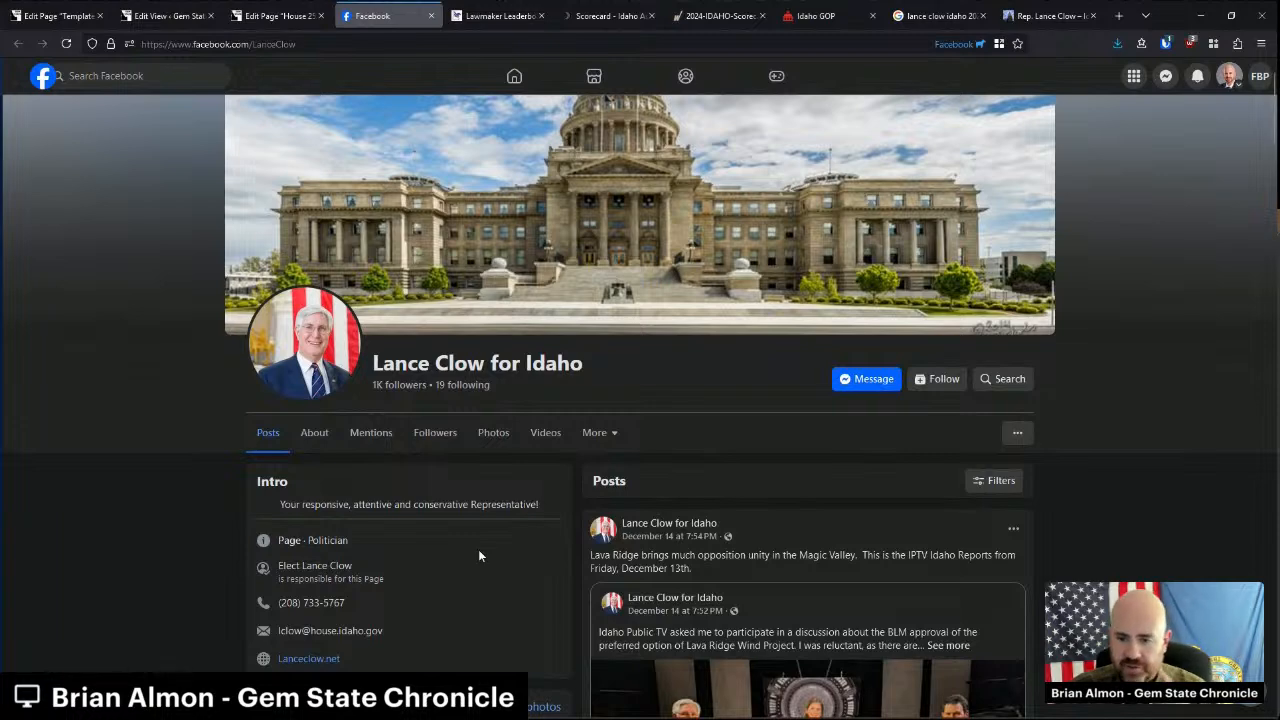
middle_click(325, 659)
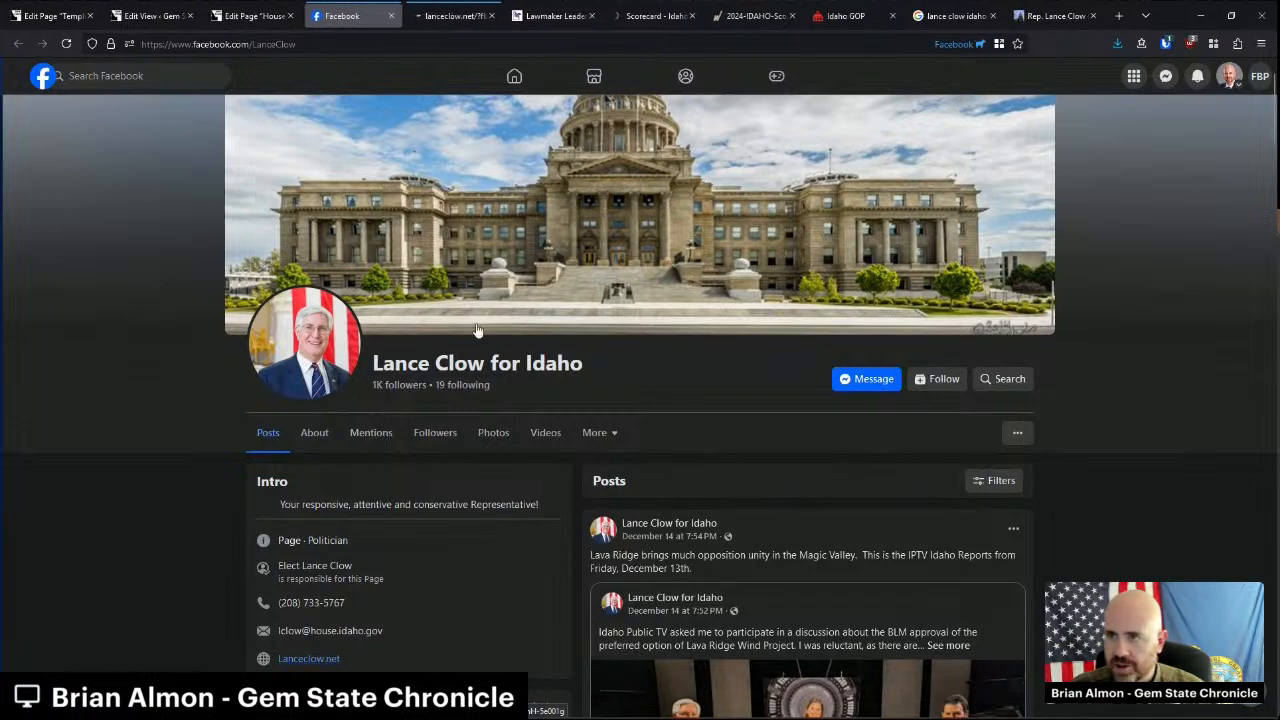
left_click(465, 16)
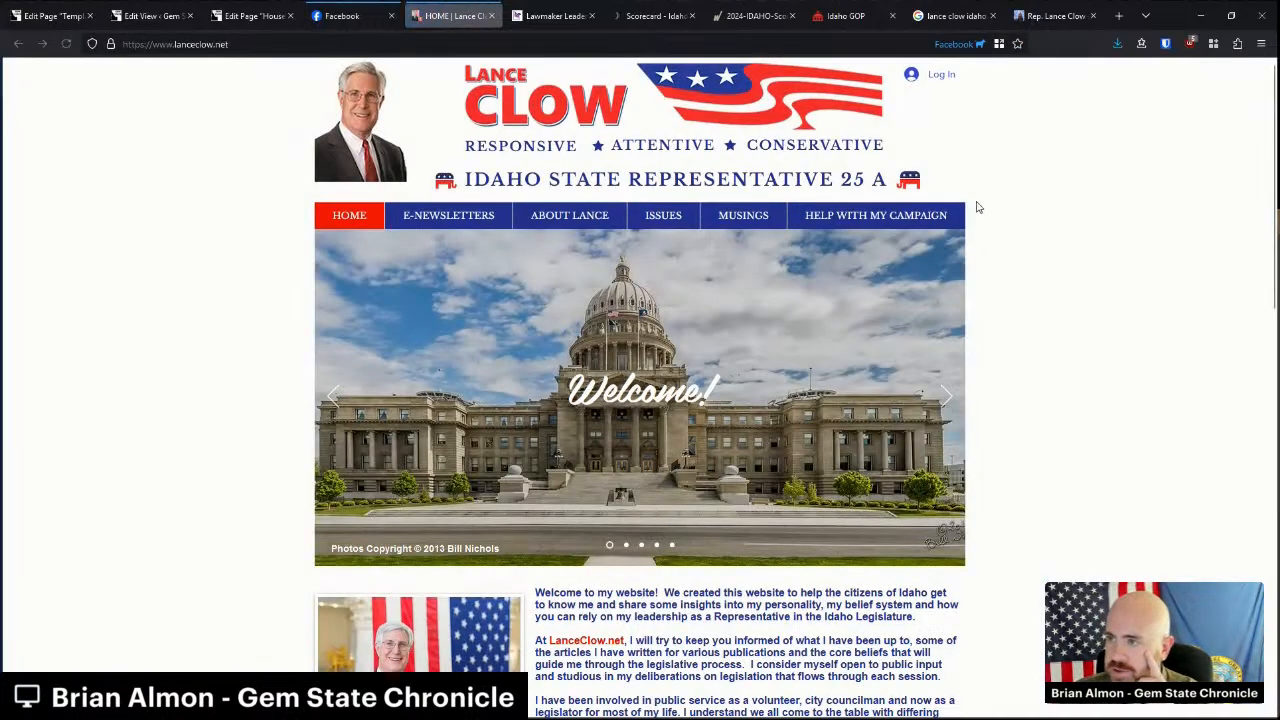
scroll(890, 418, "down", 15)
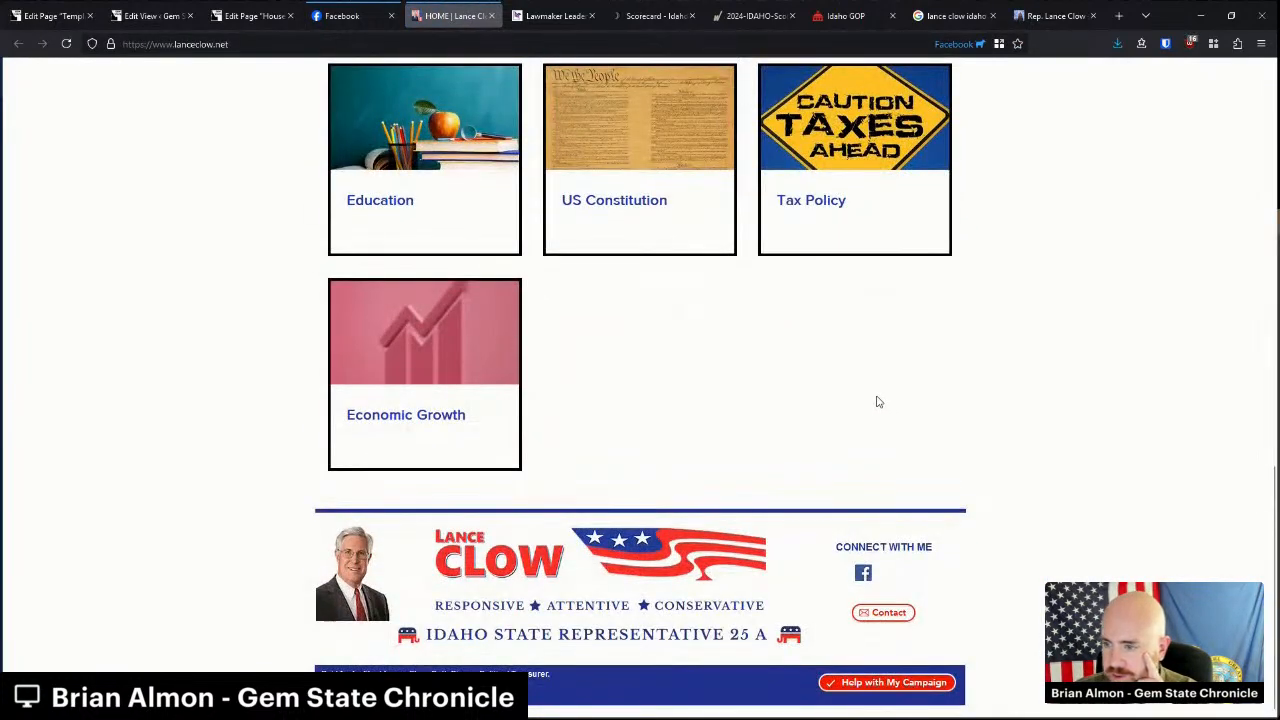
left_click(897, 614)
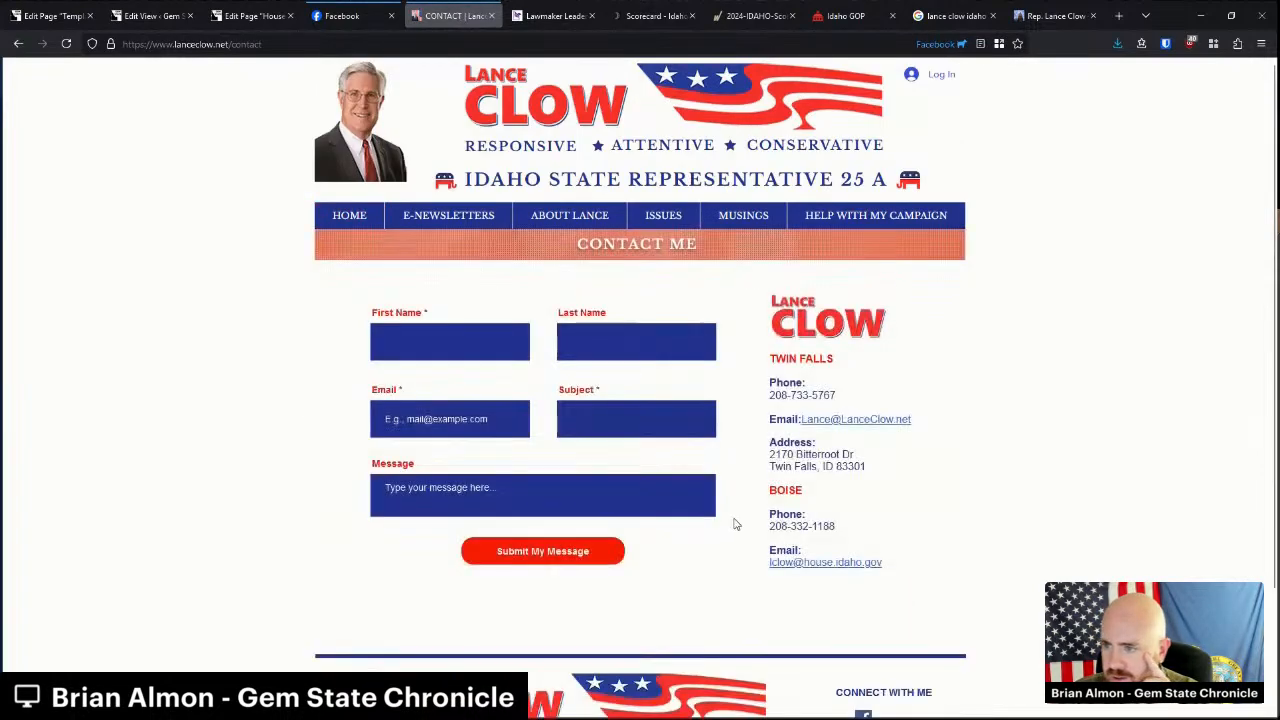
Select and copy the Twin Falls email address, then return to the Resources list in the editor.
mouse_move(929, 429)
left_mouse_down()
mouse_move(805, 427)
mouse_move(908, 421)
left_mouse_up()
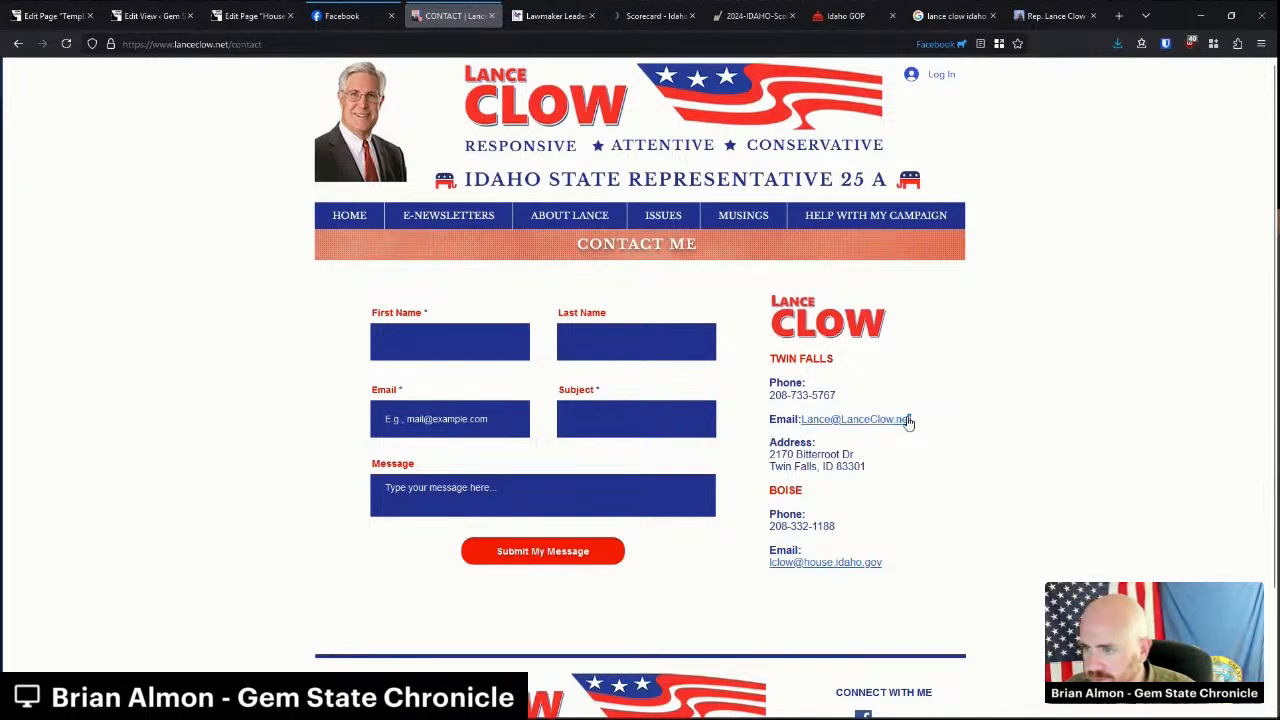
right_click(864, 426)
left_click(852, 472)
right_click(860, 418)
right_click(844, 424)
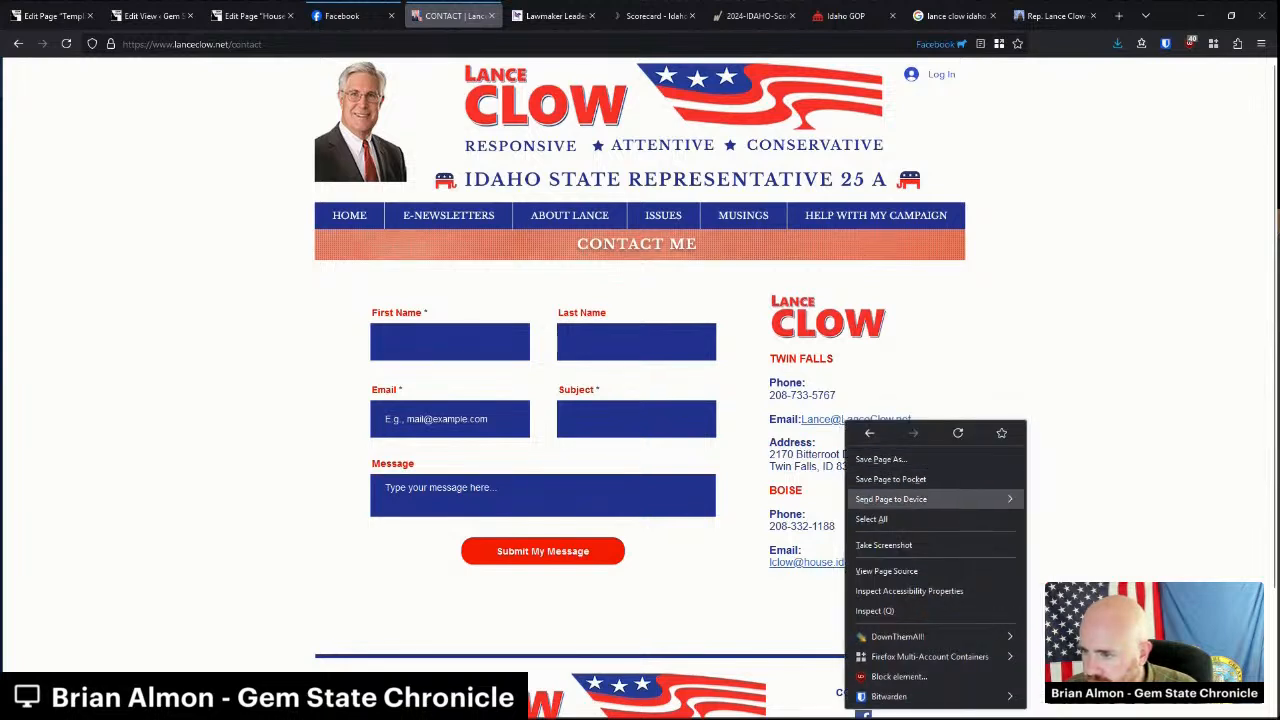
left_click(837, 468)
right_click(840, 422)
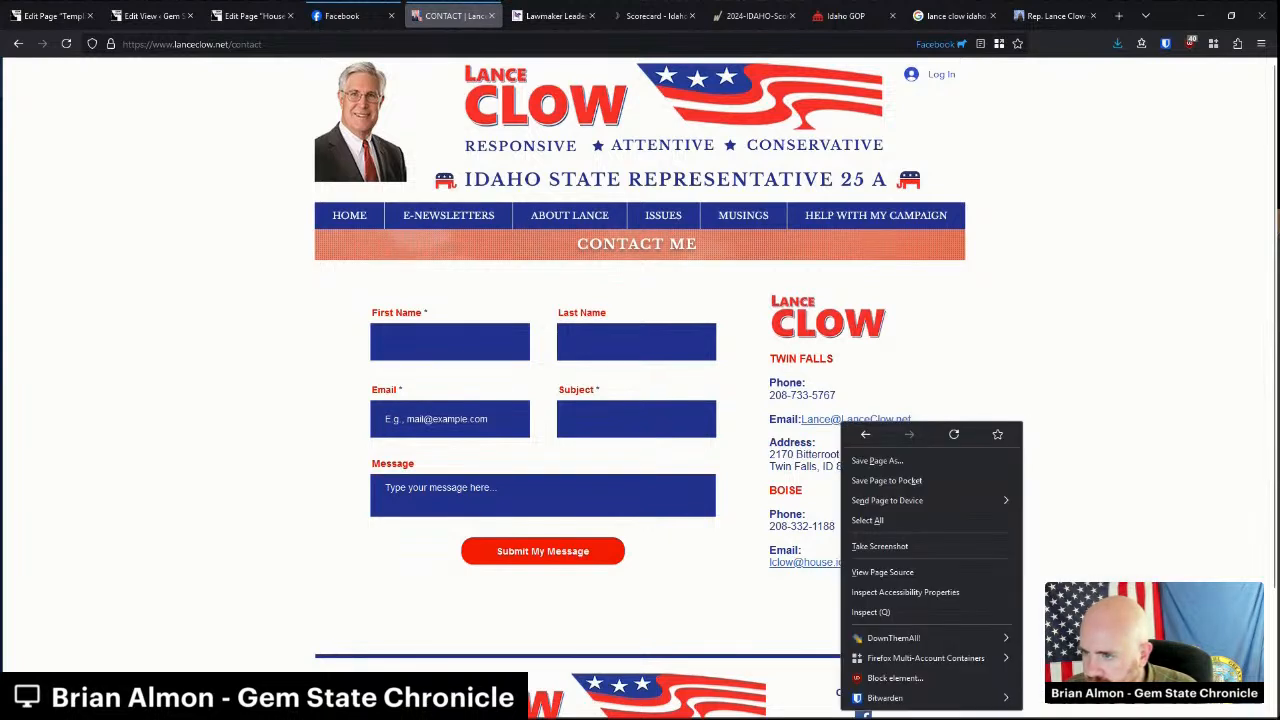
left_click(798, 449)
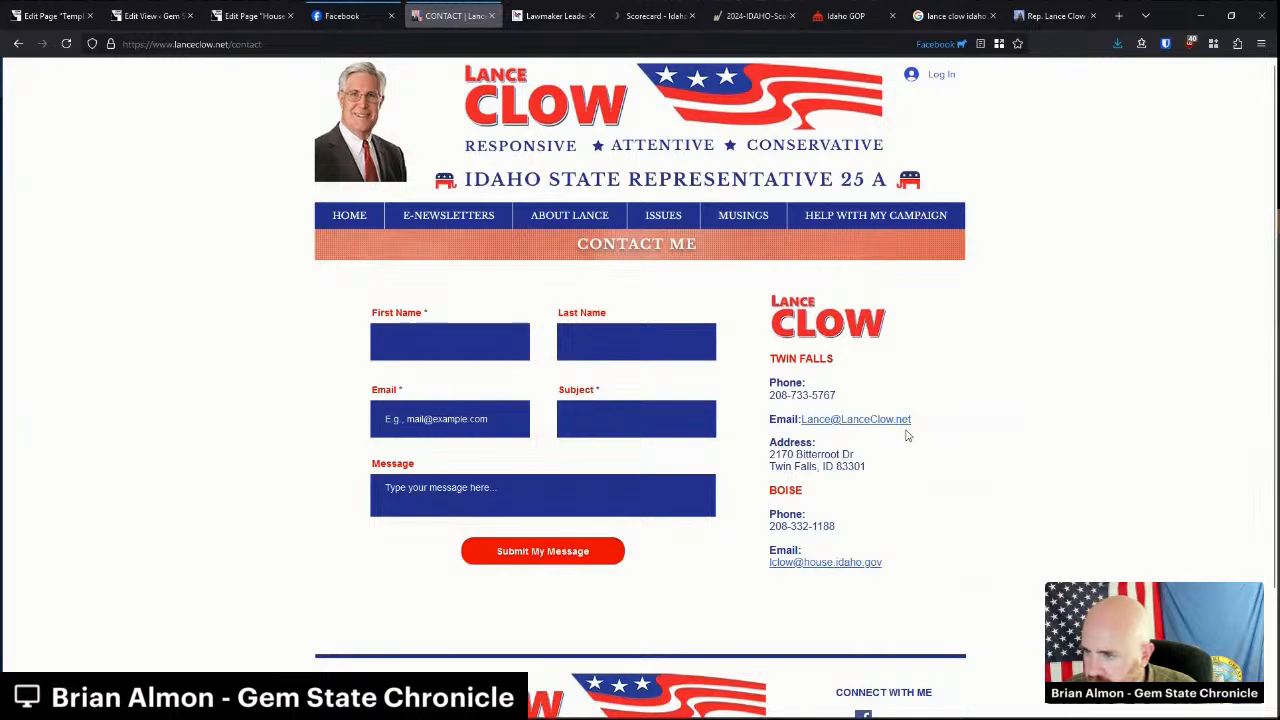
left_click_drag(912, 427, 806, 426)
key("ctrl+c")
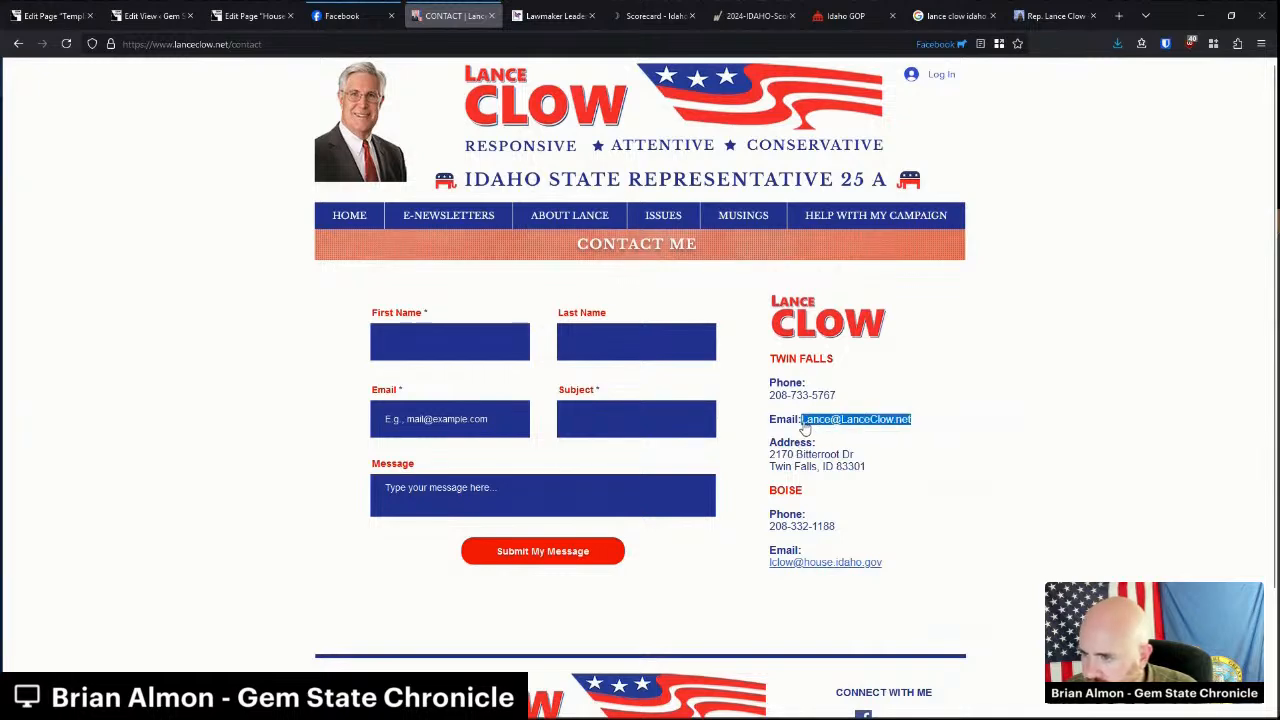
left_click(250, 16)
left_click(758, 497)
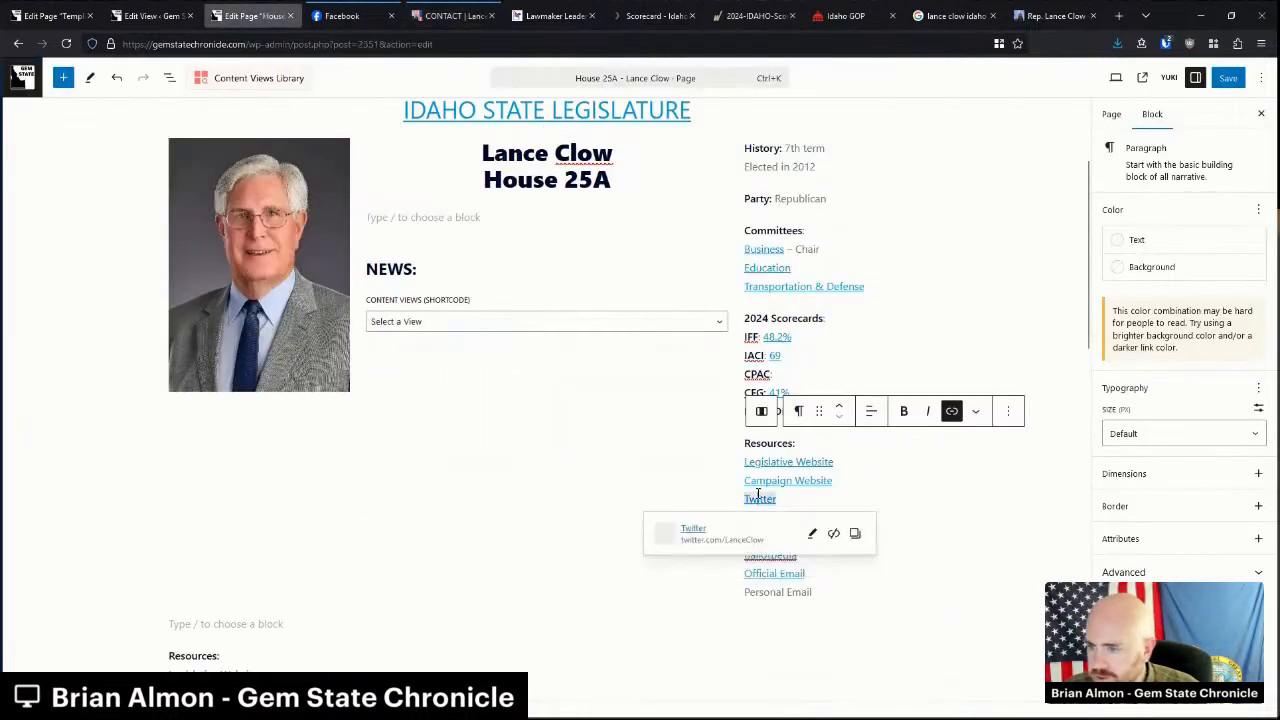
Link Personal Email to the campaign email address with a mailto: link.
triple_click(779, 593)
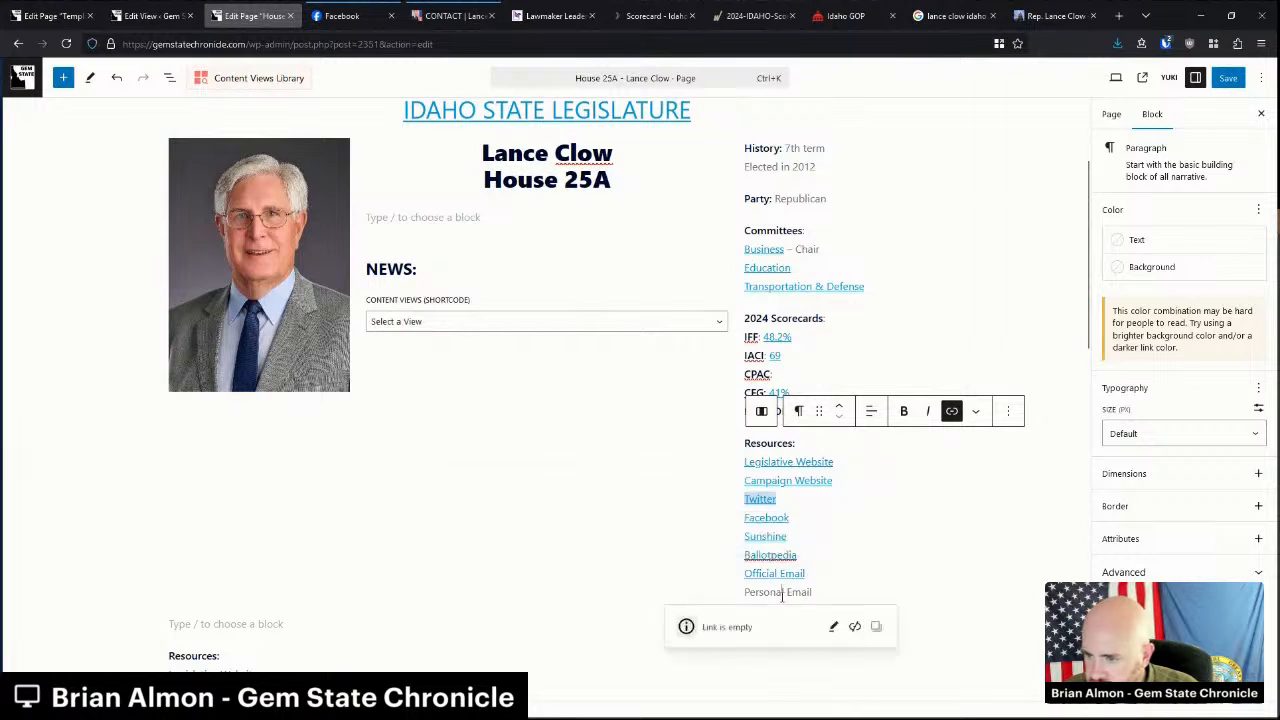
left_click(955, 413)
type("mailto")
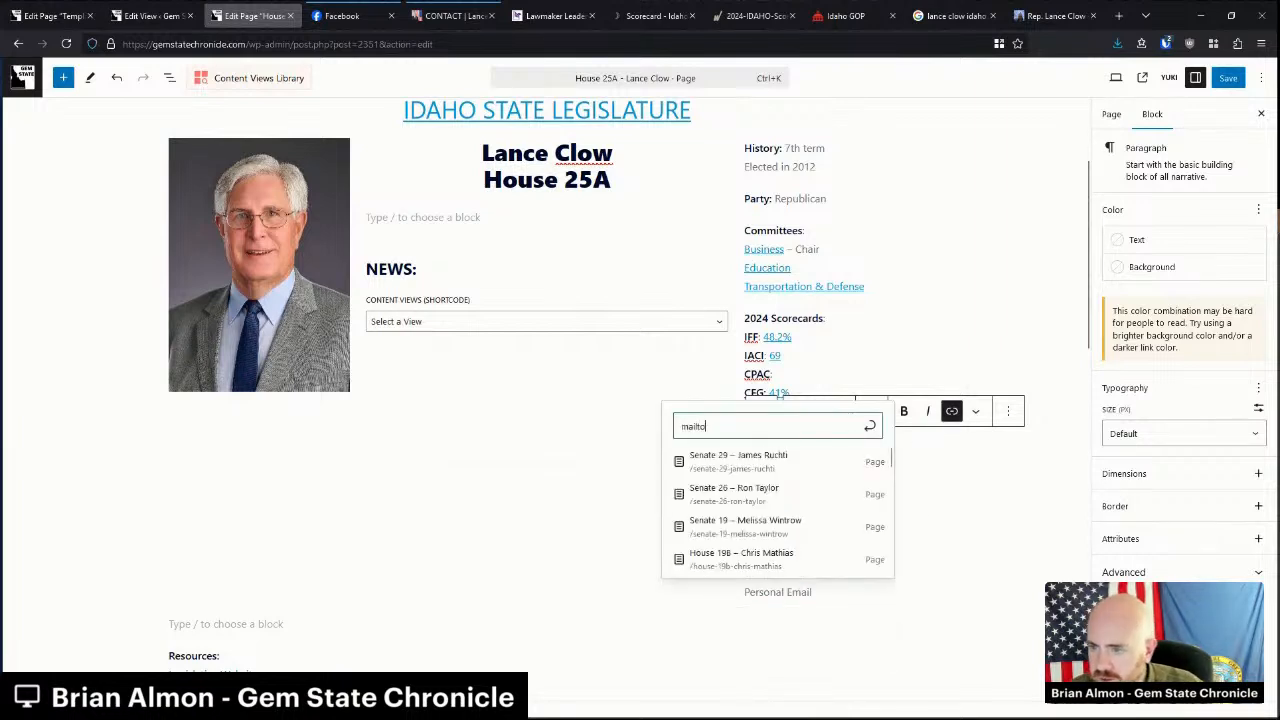
type(":")
key("ctrl+v")
key("Return")
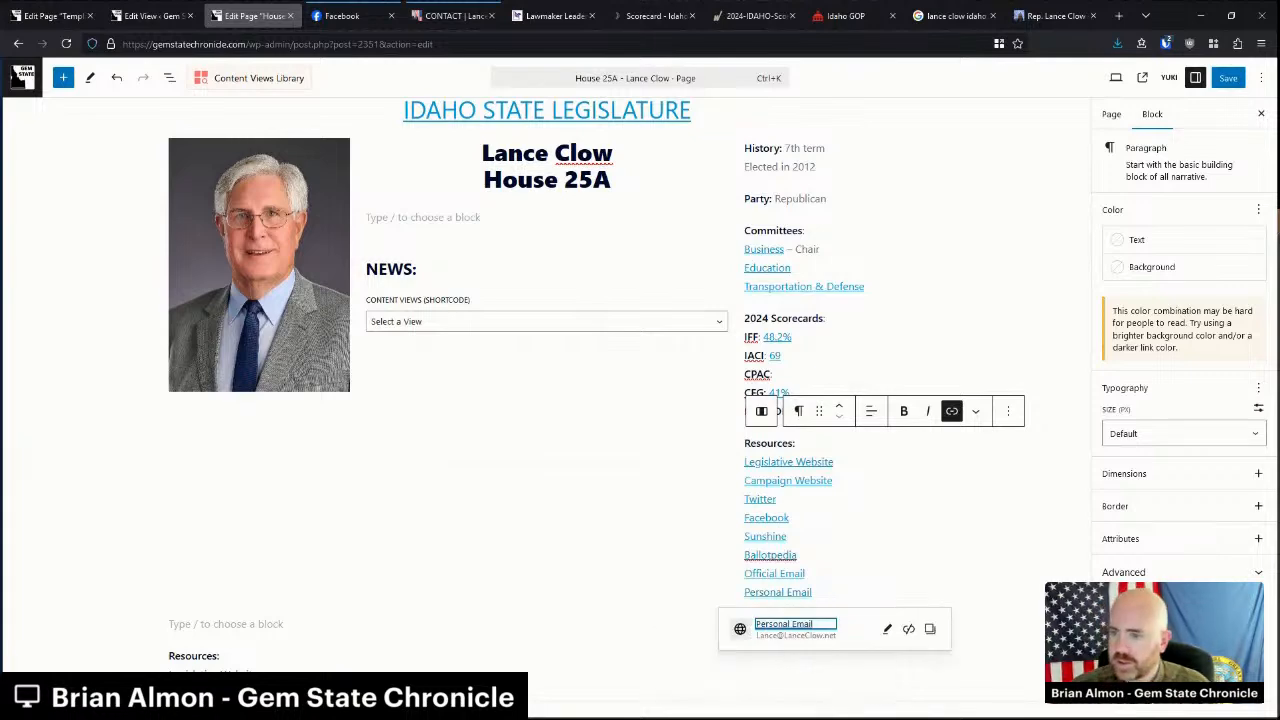
left_click(932, 516)
Delete the old Resources list on the left and its leftover empty paragraph.
scroll(226, 445, "down", 3)
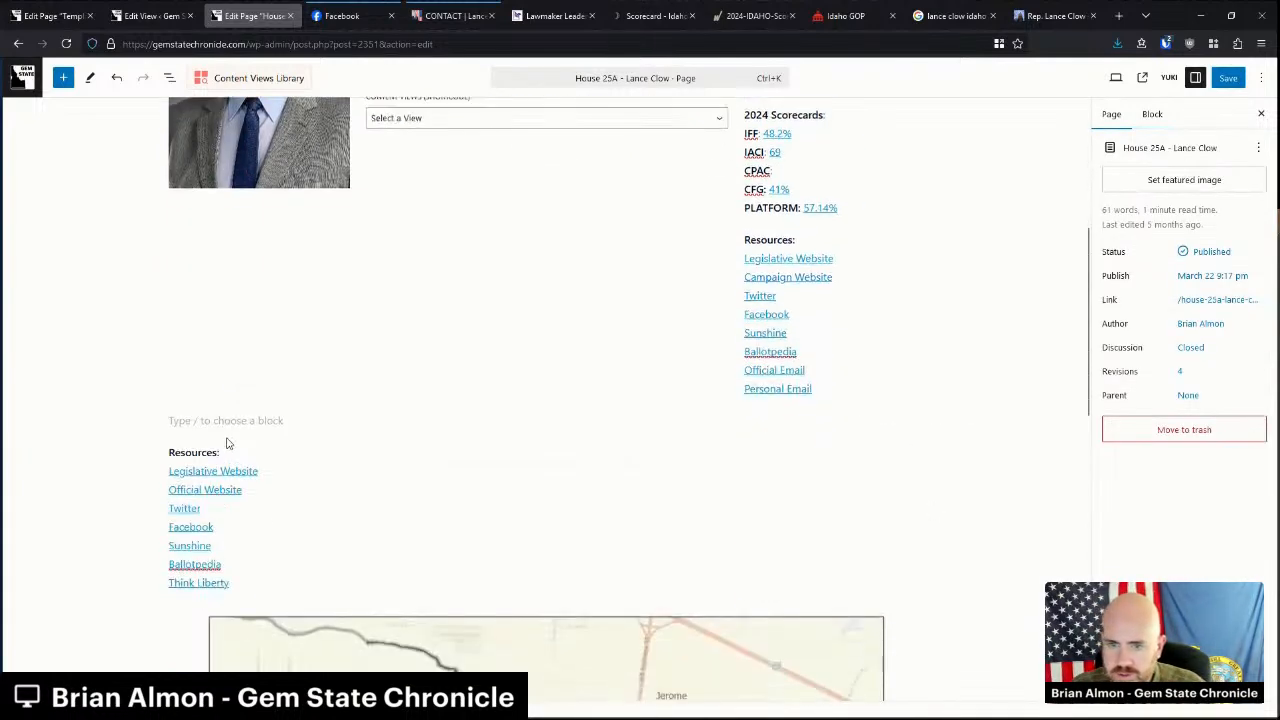
left_click_drag(215, 428, 272, 580)
key("Delete")
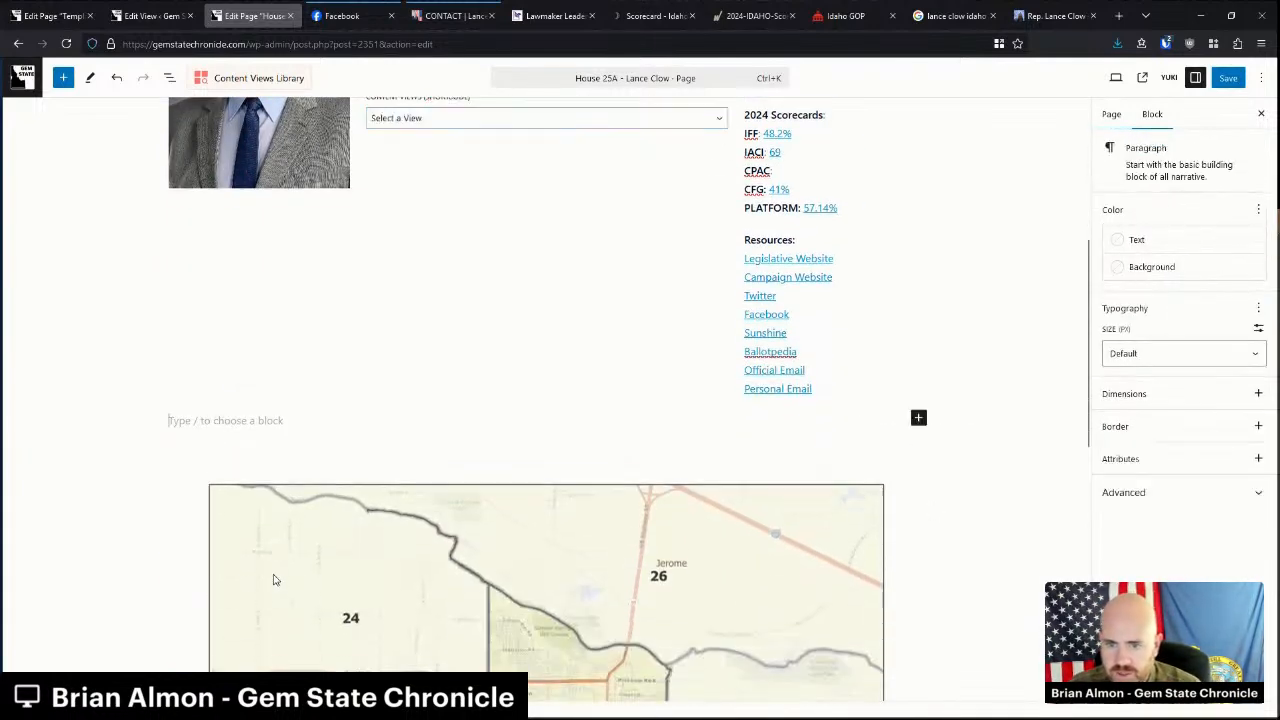
key("BackSpace")
Set the district map image's resolution to Full Size.
left_click(275, 579)
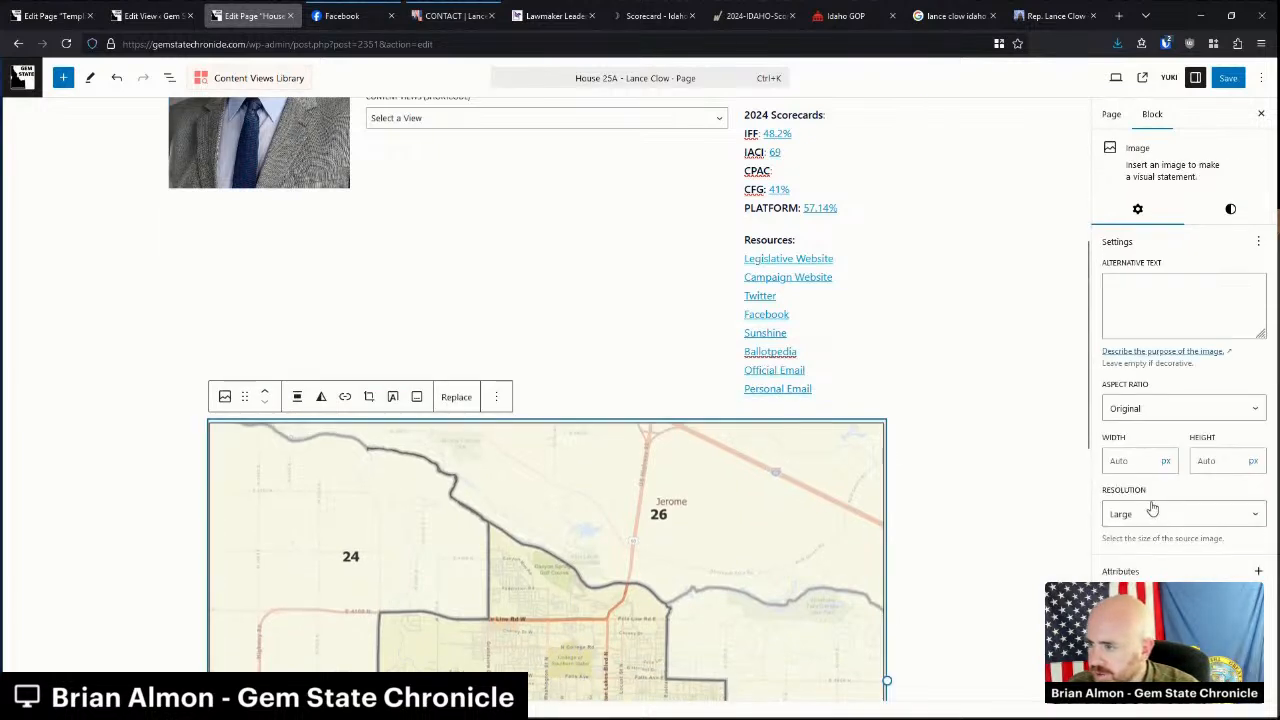
left_click(1150, 514)
left_click(1130, 590)
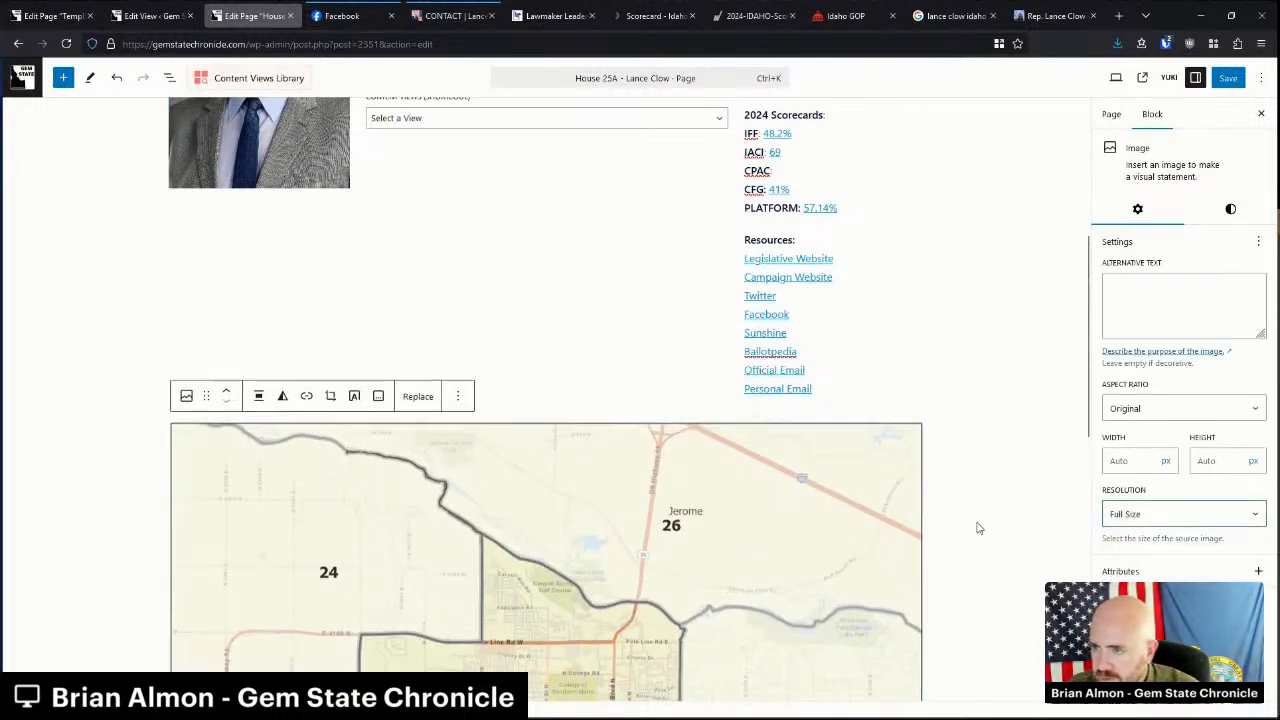
left_click(960, 528)
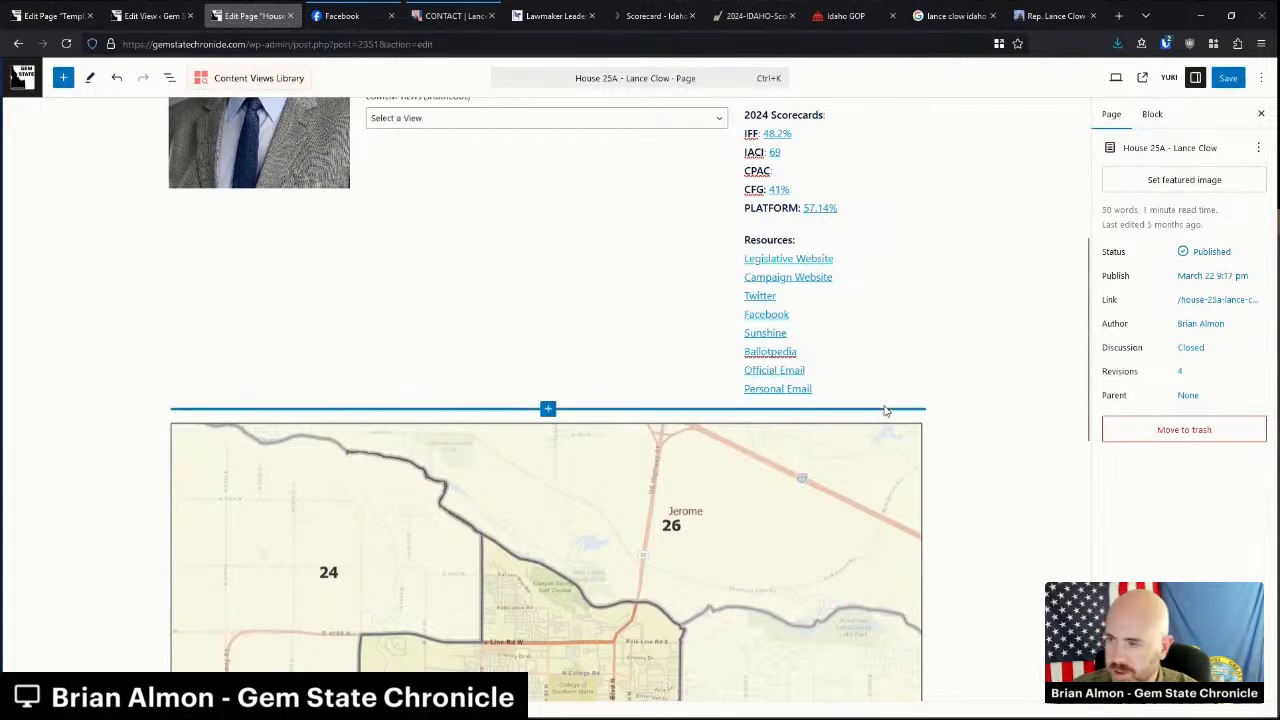
scroll(875, 415, "up", 4)
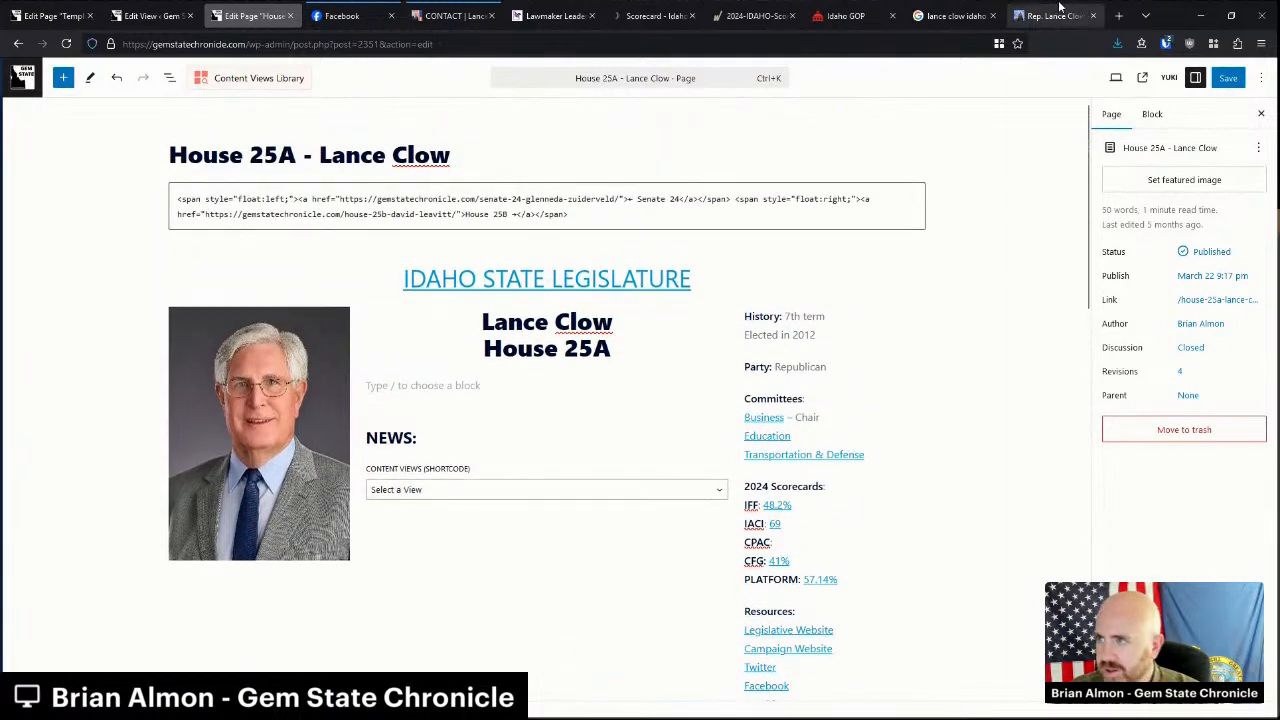
Copy the biography from the legislature profile into the empty block under the name heading.
key("ctrl+9")
triple_click(493, 472)
key("ctrl+c")
key("ctrl+3")
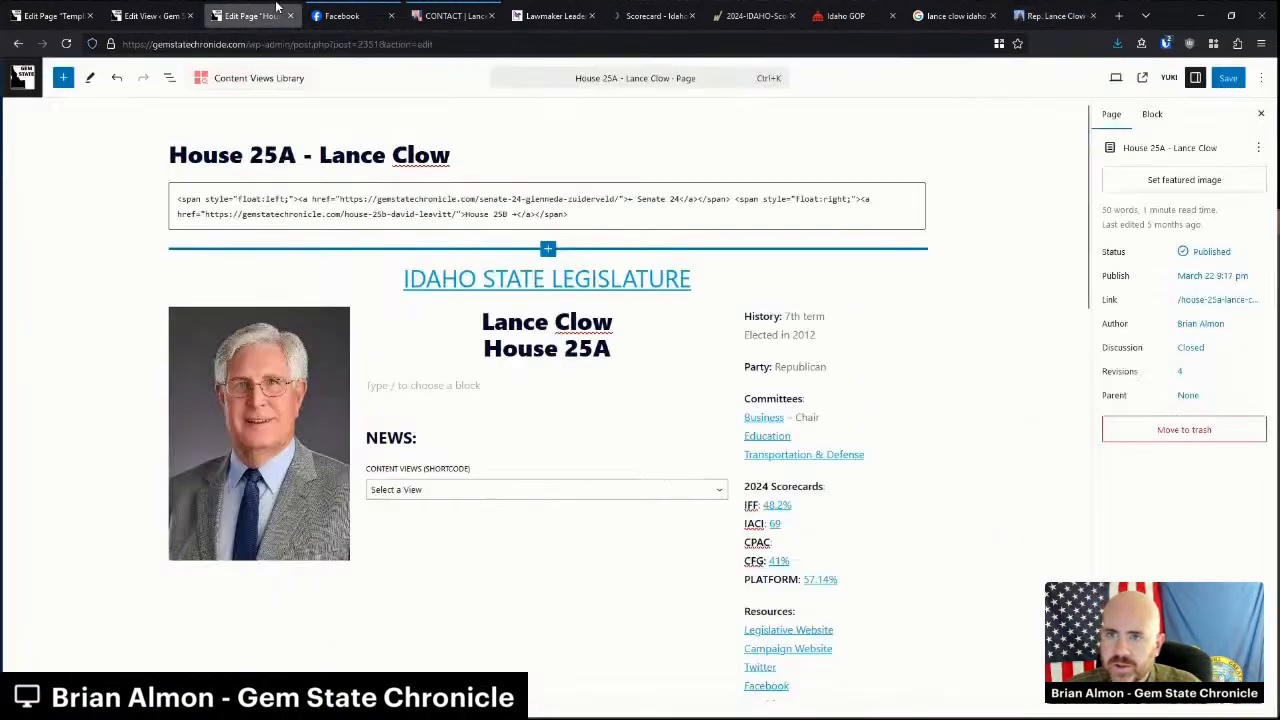
left_click(451, 389)
key("ctrl+v")
Close the Facebook and Contact tabs, review the pasted biography, and go to Content Views.
middle_click(352, 22)
middle_click(355, 18)
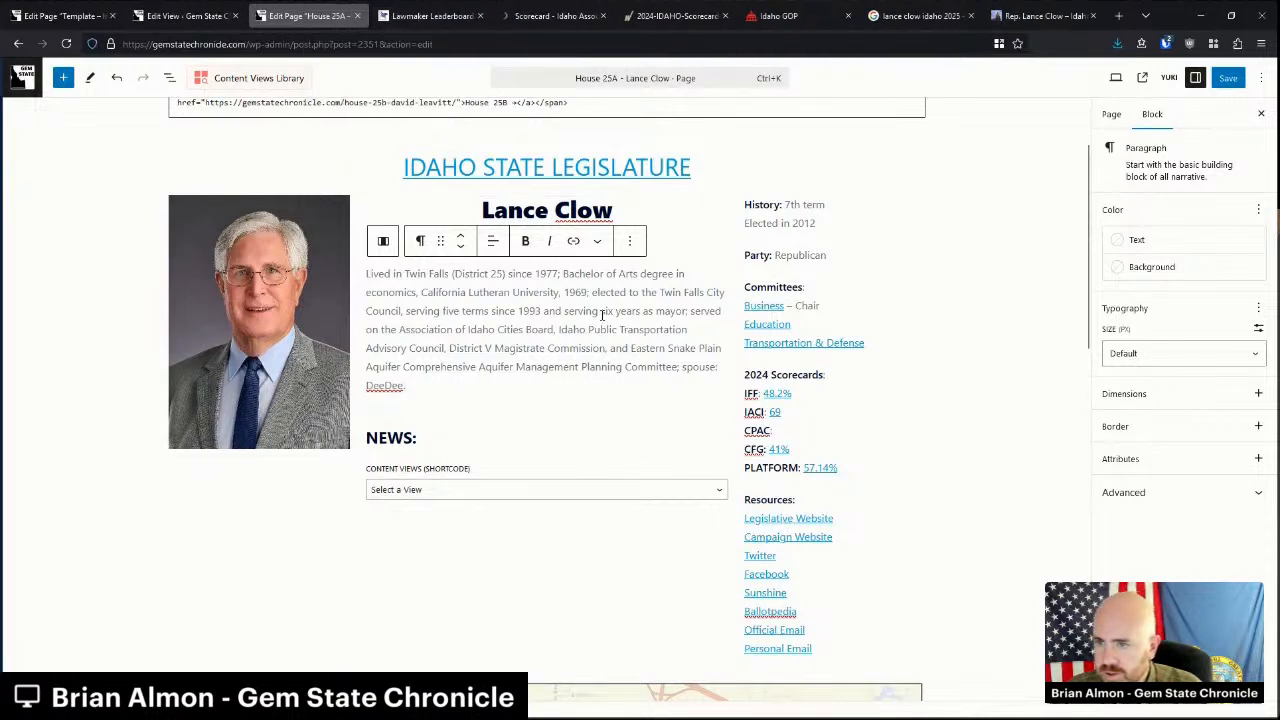
left_click_drag(403, 367, 643, 370)
left_click(648, 369)
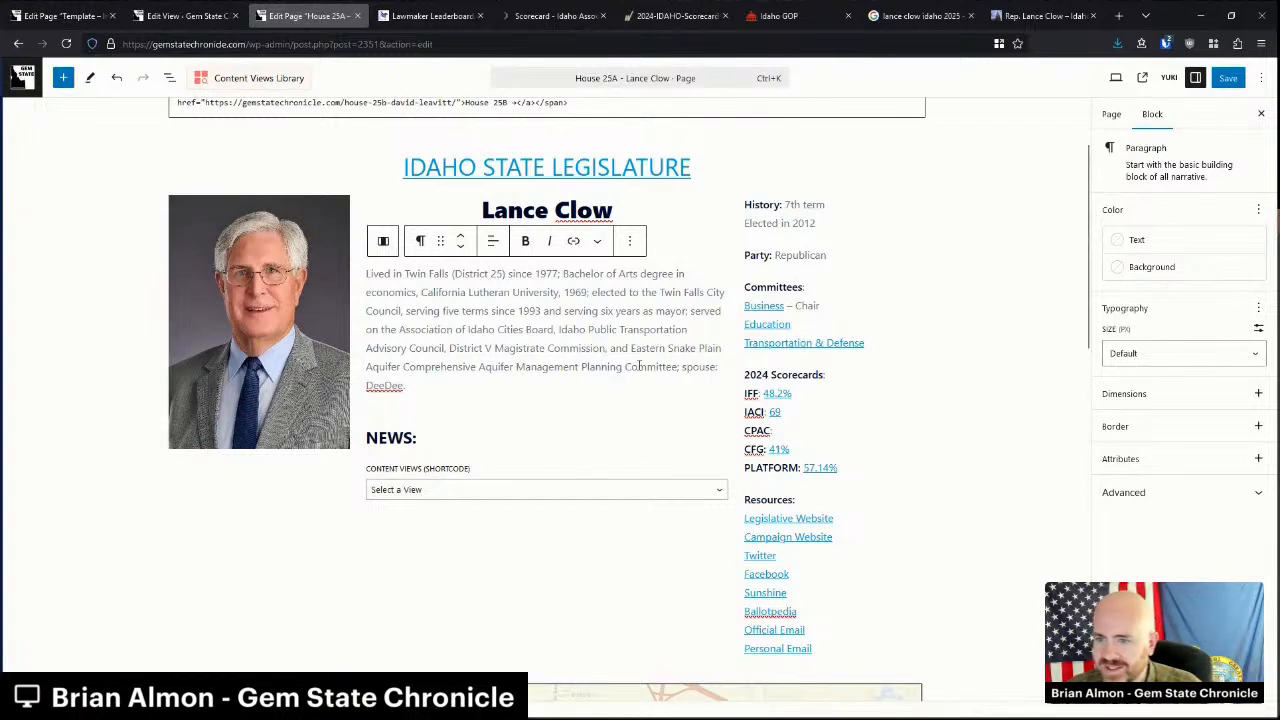
left_click(814, 220)
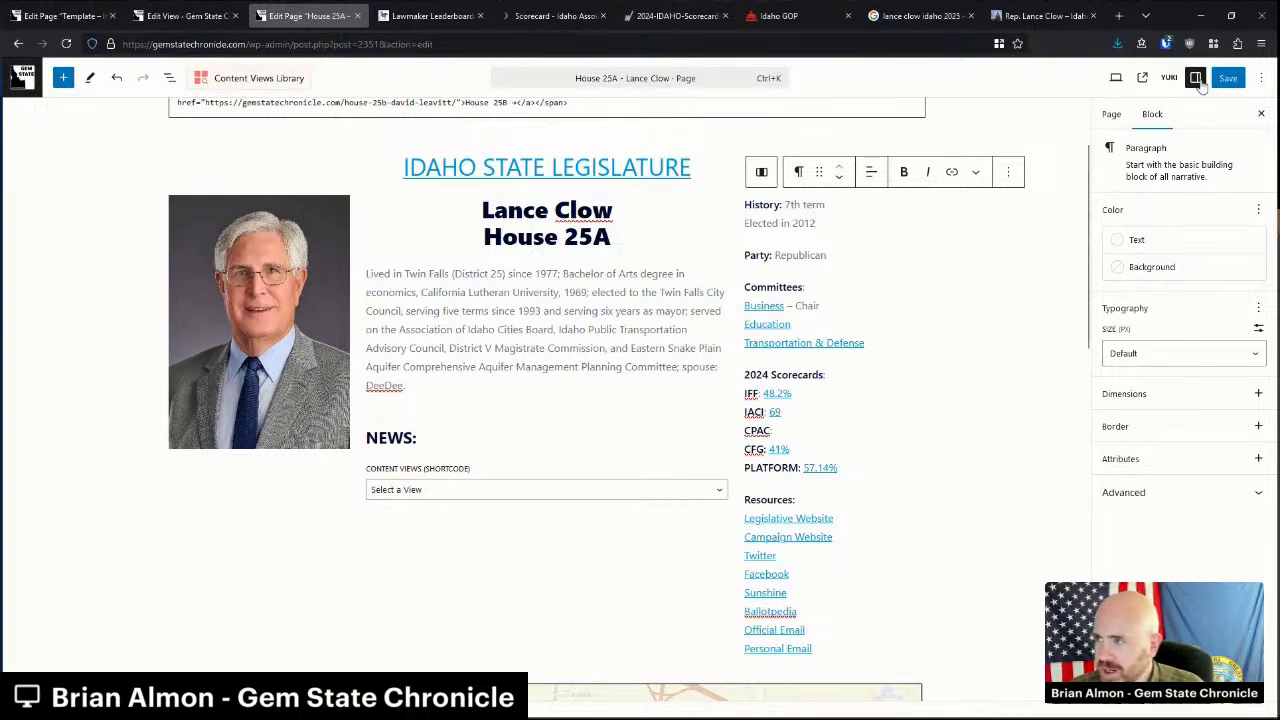
left_click(222, 10)
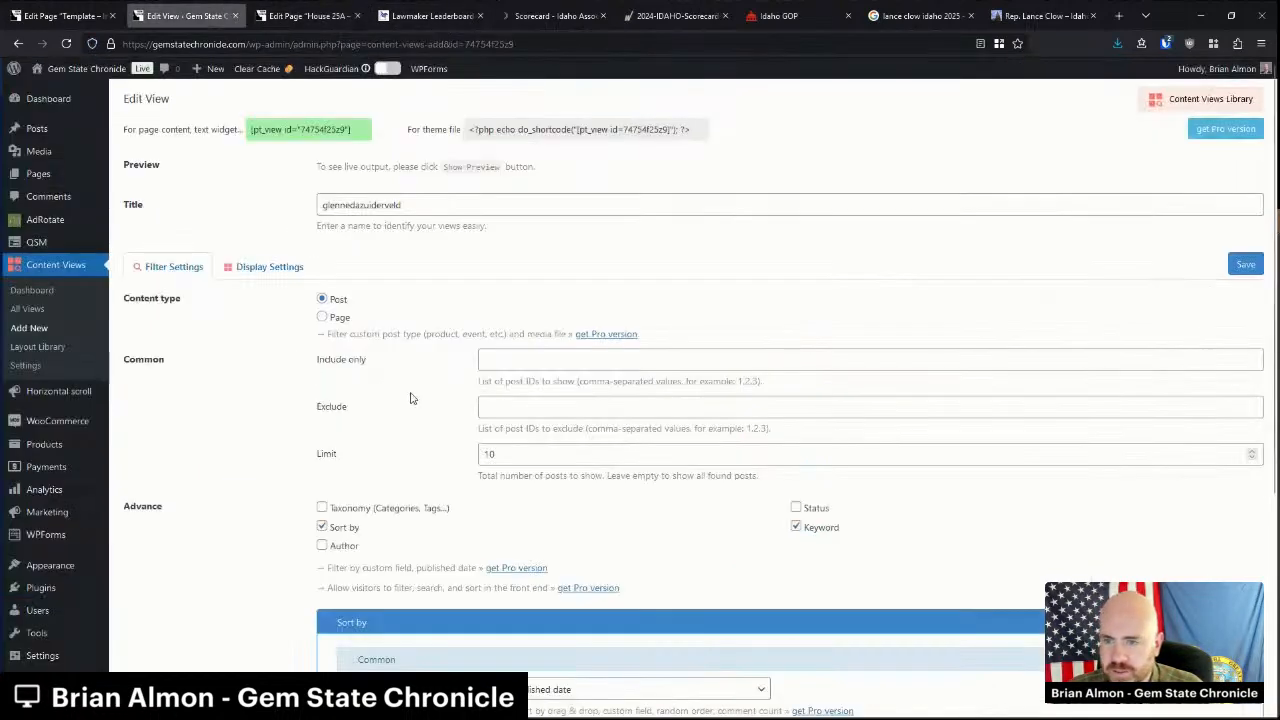
Create a new view 'lanceclow' sorted by published date and keyword-filtered on 'Lance Clow'.
left_click(36, 328)
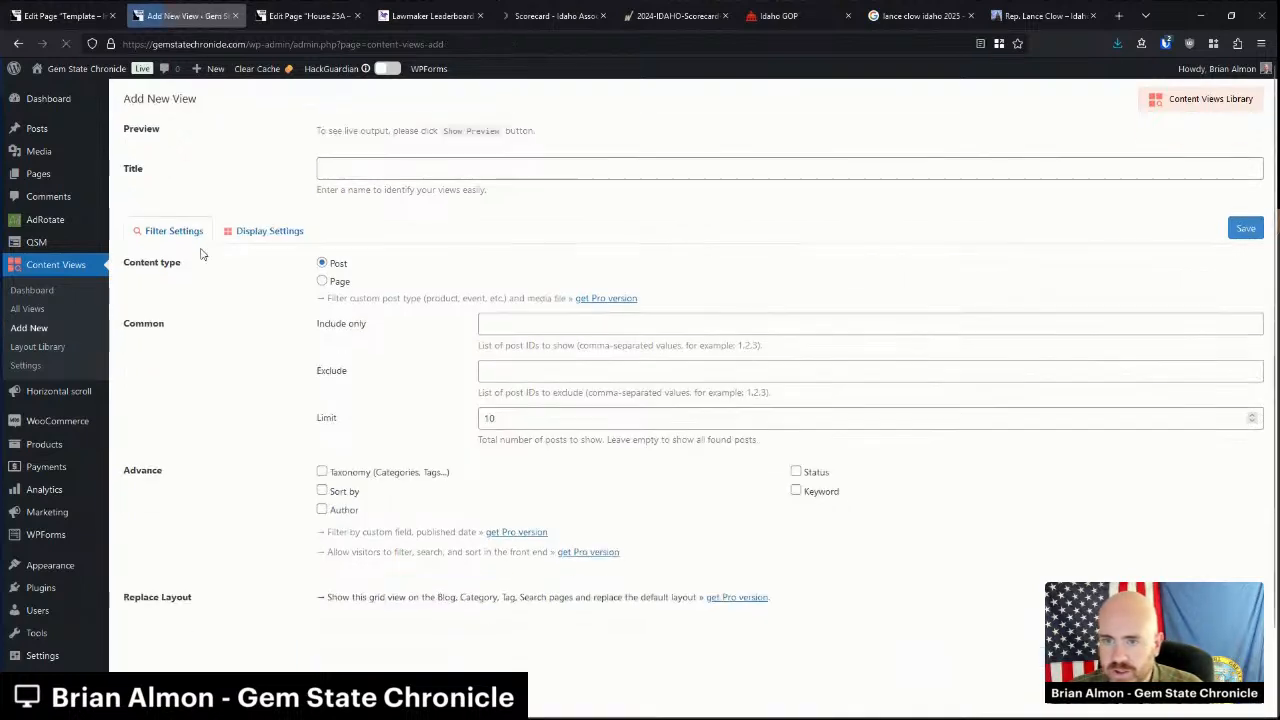
left_click(392, 176)
type("lanceclow")
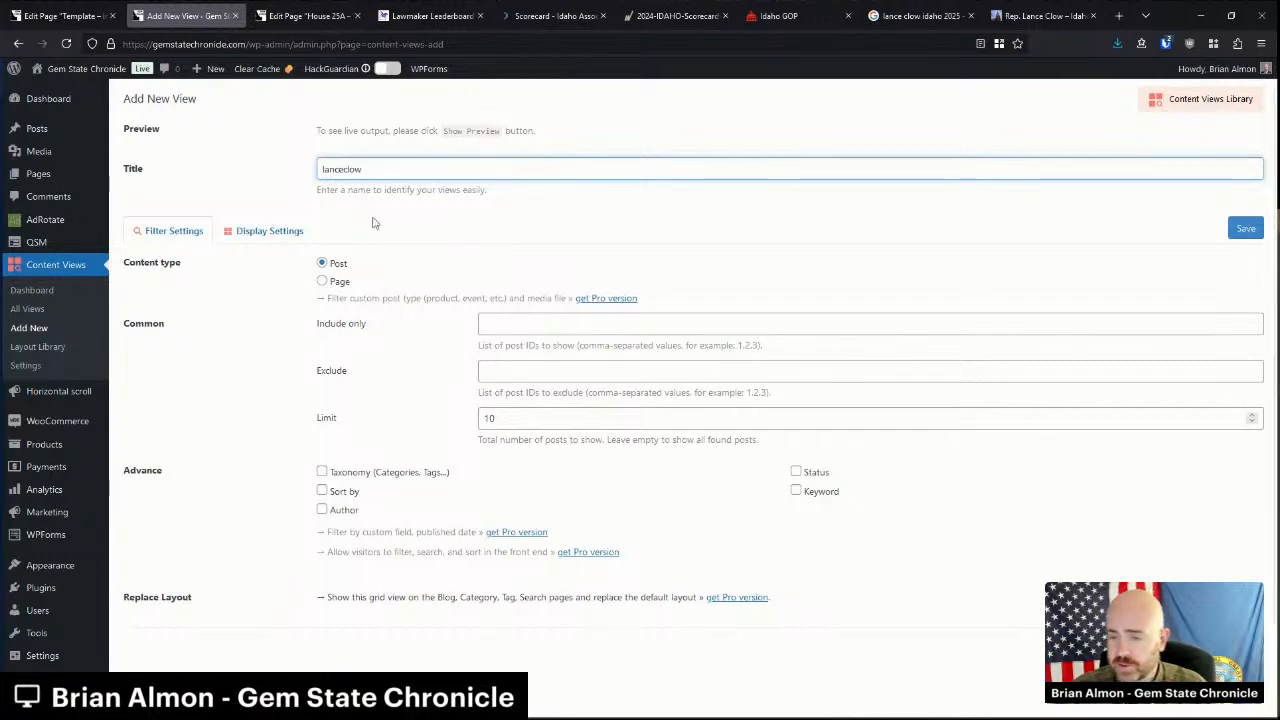
left_click(323, 491)
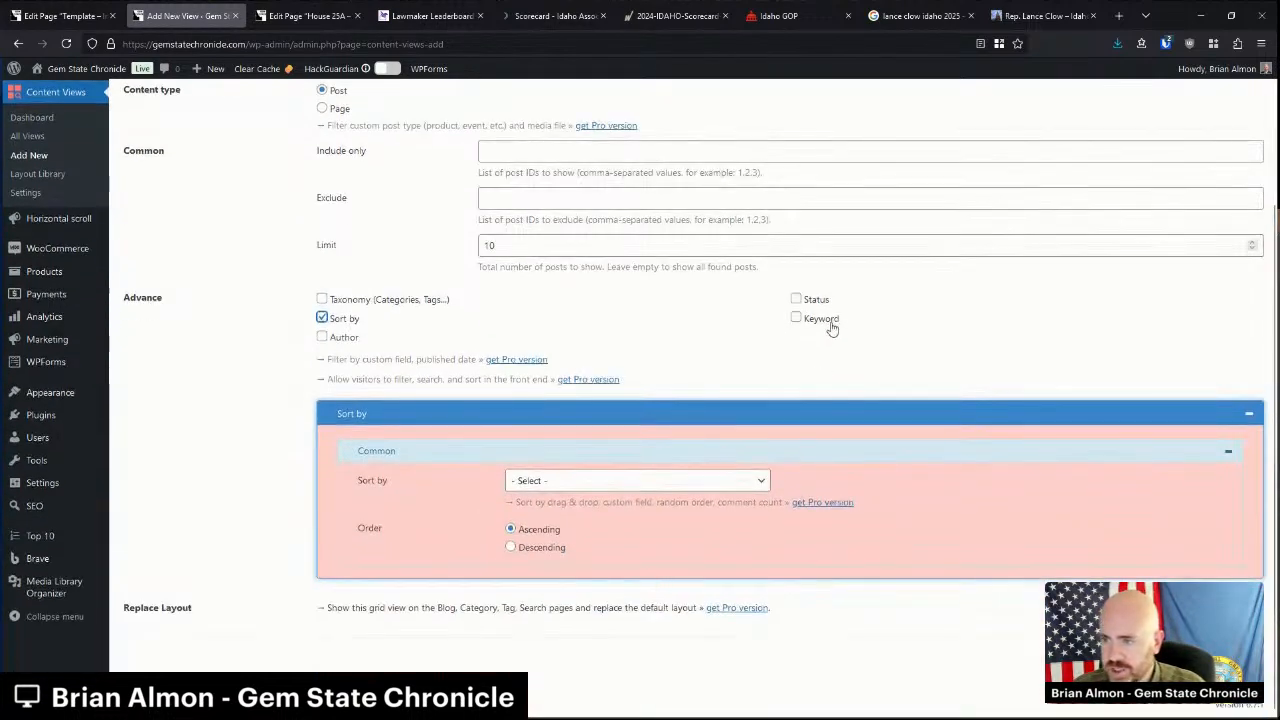
left_click(796, 318)
left_click(596, 377)
left_click(542, 474)
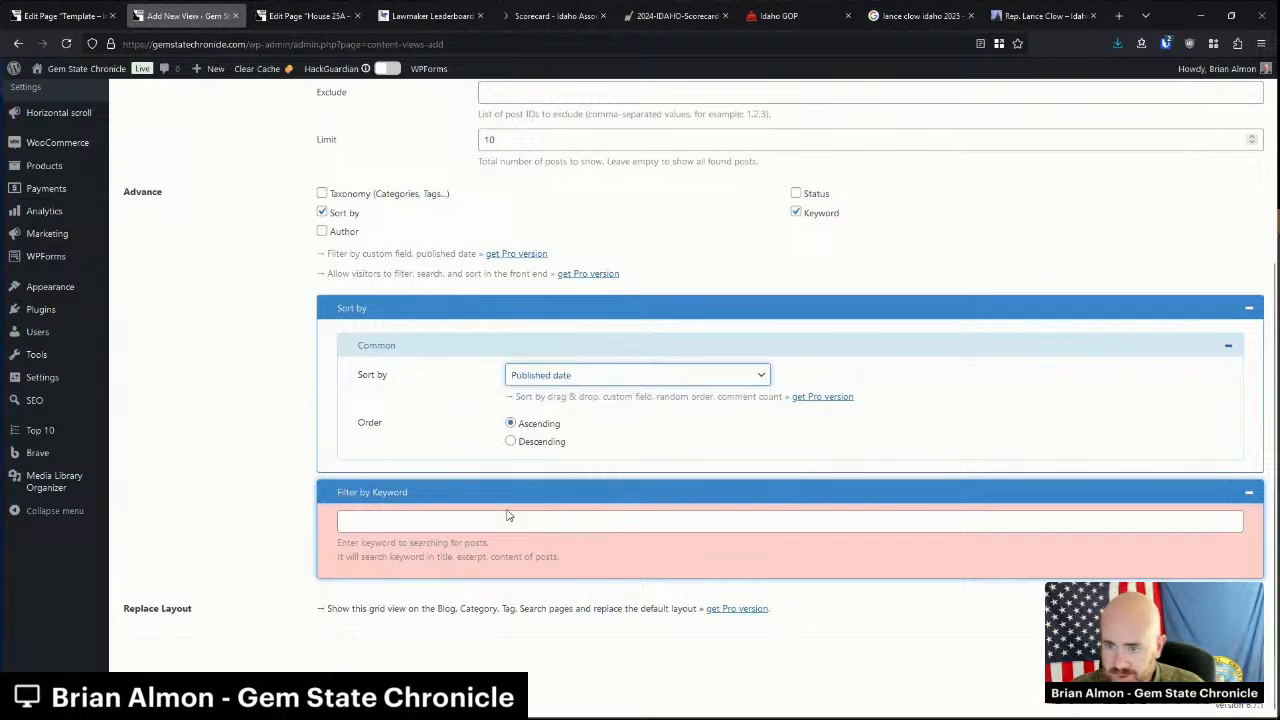
left_click(502, 520)
type("\"Lance Clow")
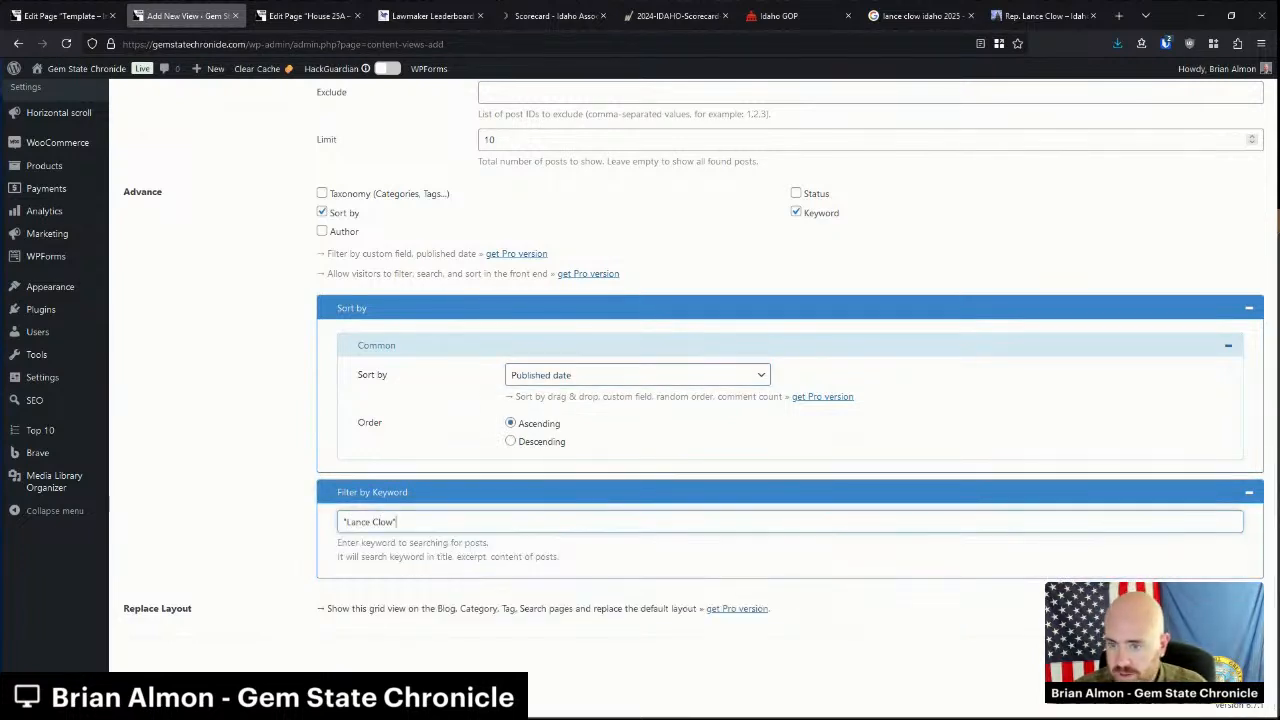
Give the view a List layout showing only titles with pagination, and save it.
scroll(229, 229, "up", 2)
left_click(240, 230)
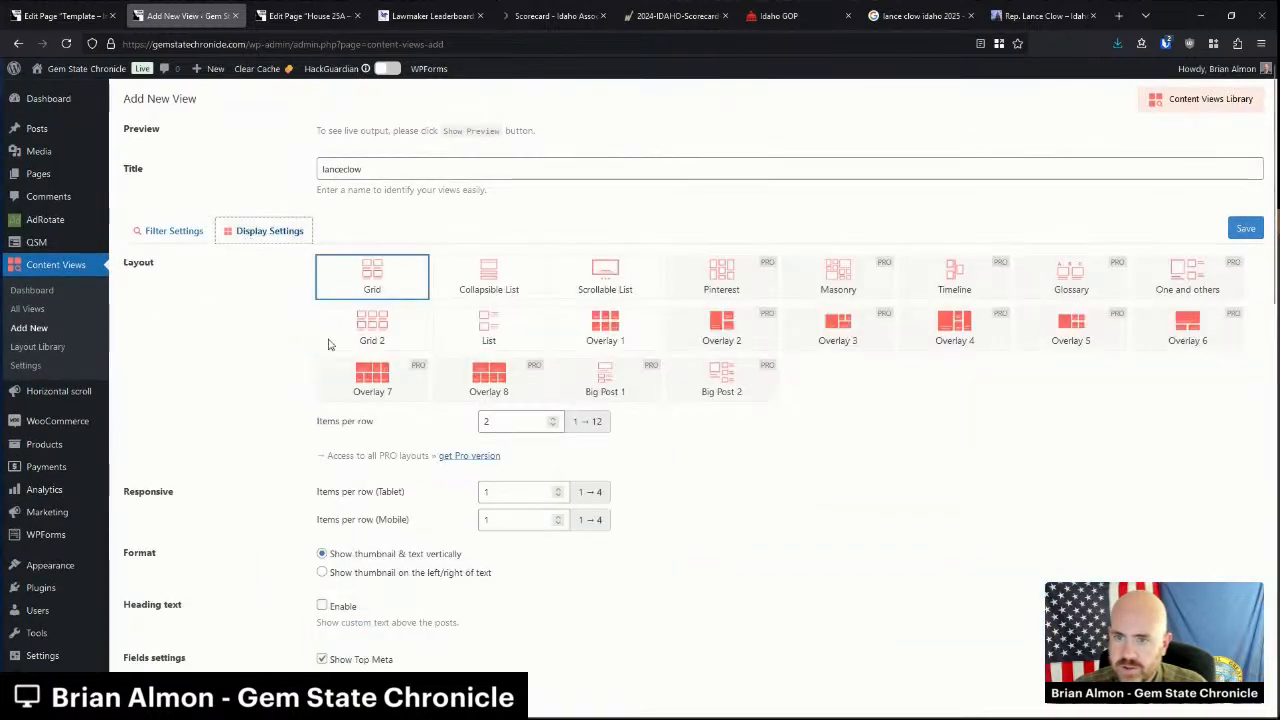
left_click(473, 339)
scroll(450, 468, "down", 3)
left_click(367, 455)
left_click(365, 474)
scroll(370, 515, "down", 1)
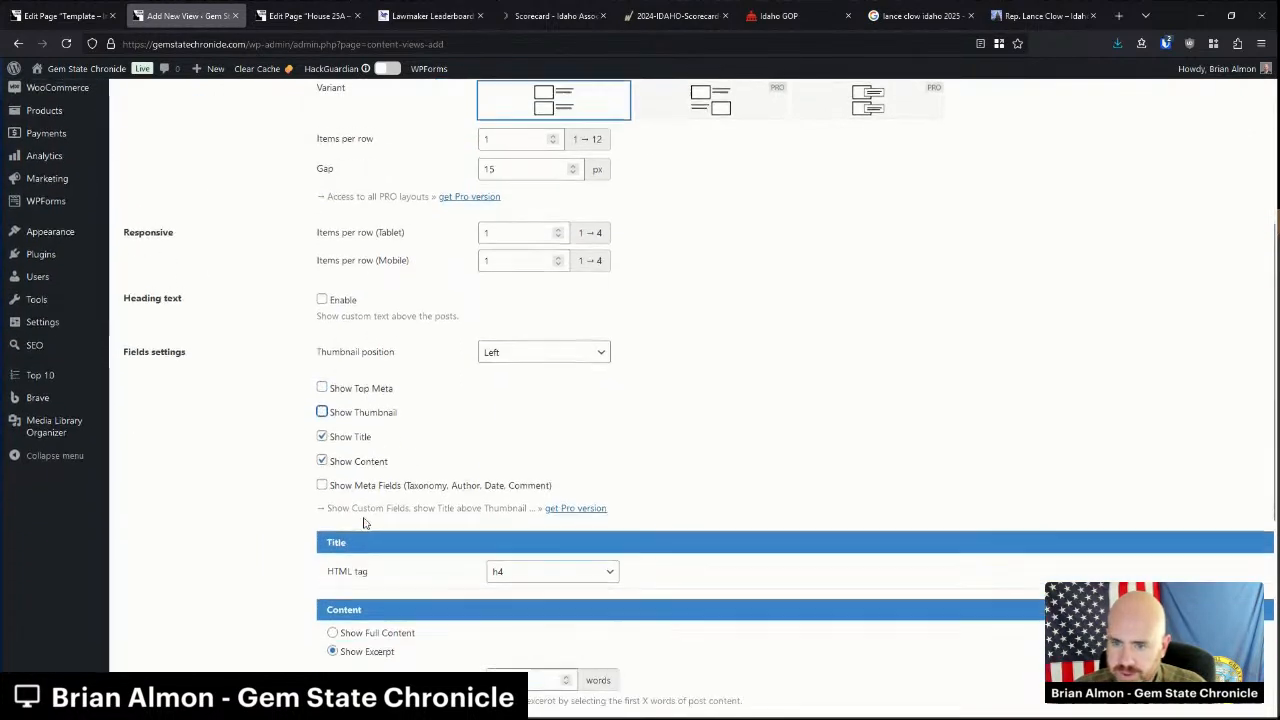
left_click(362, 458)
scroll(400, 518, "down", 2)
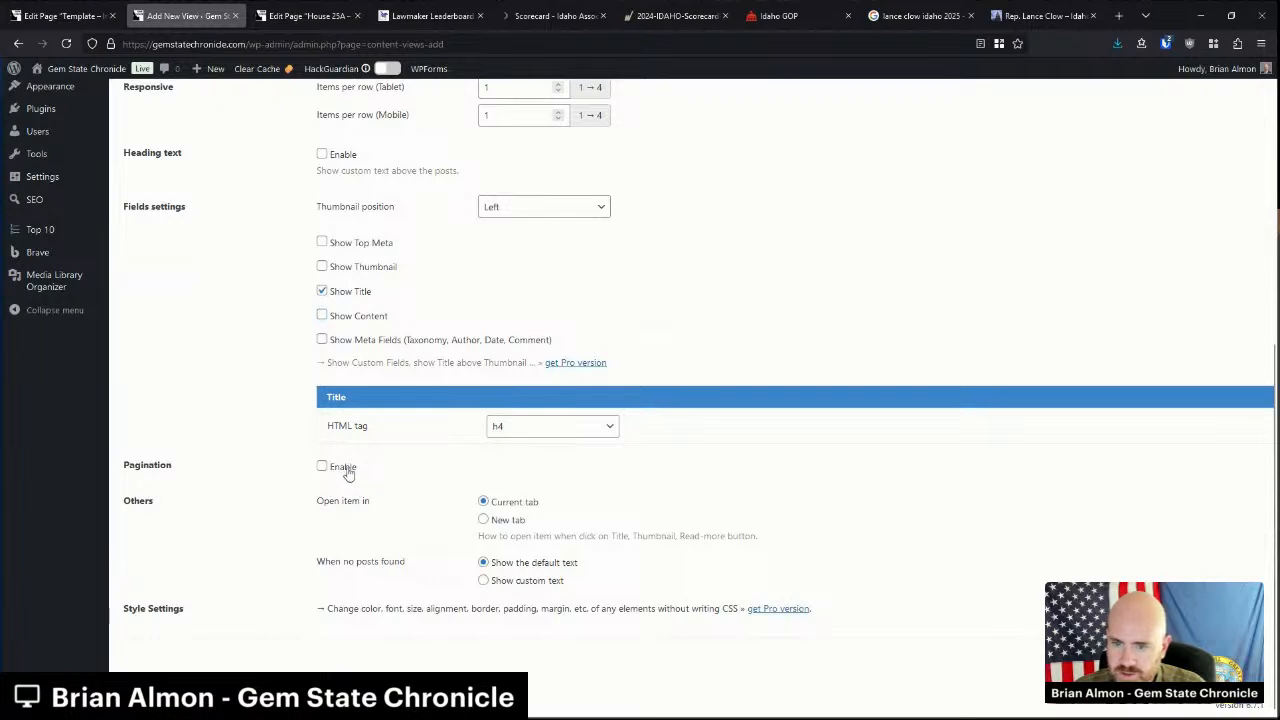
left_click(347, 471)
scroll(897, 480, "up", 5)
left_click(1245, 236)
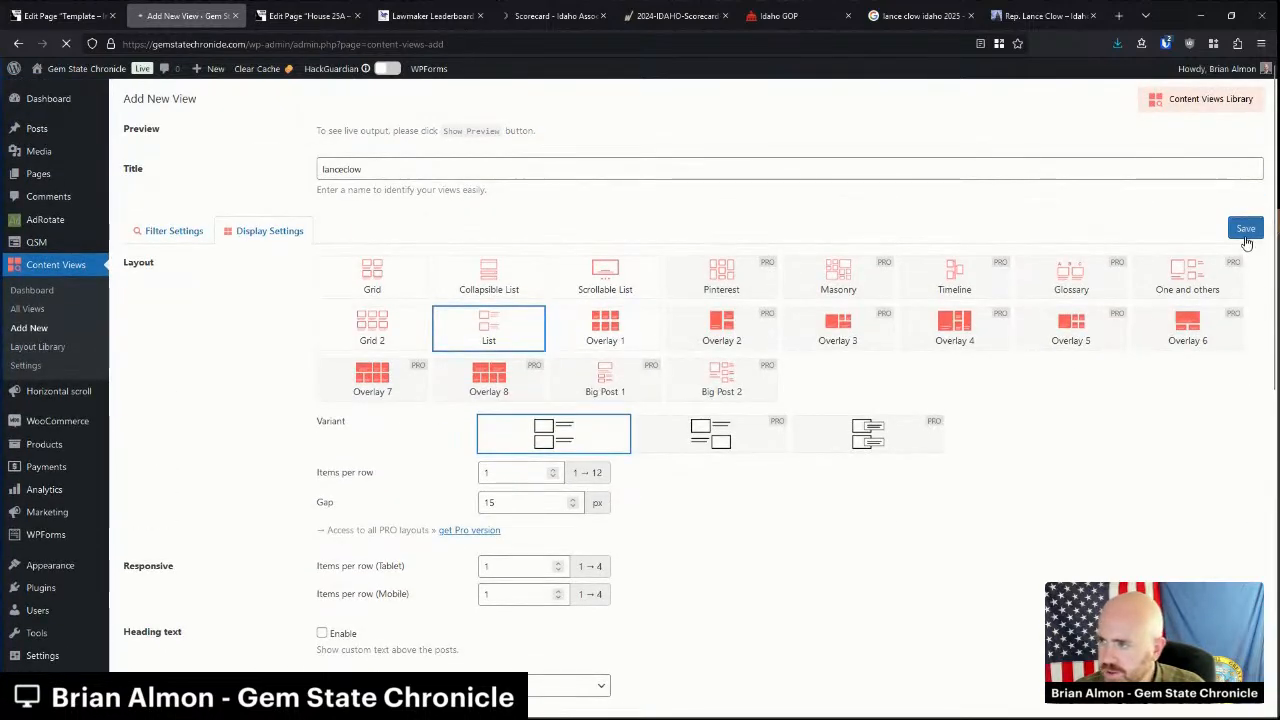
left_click(312, 12)
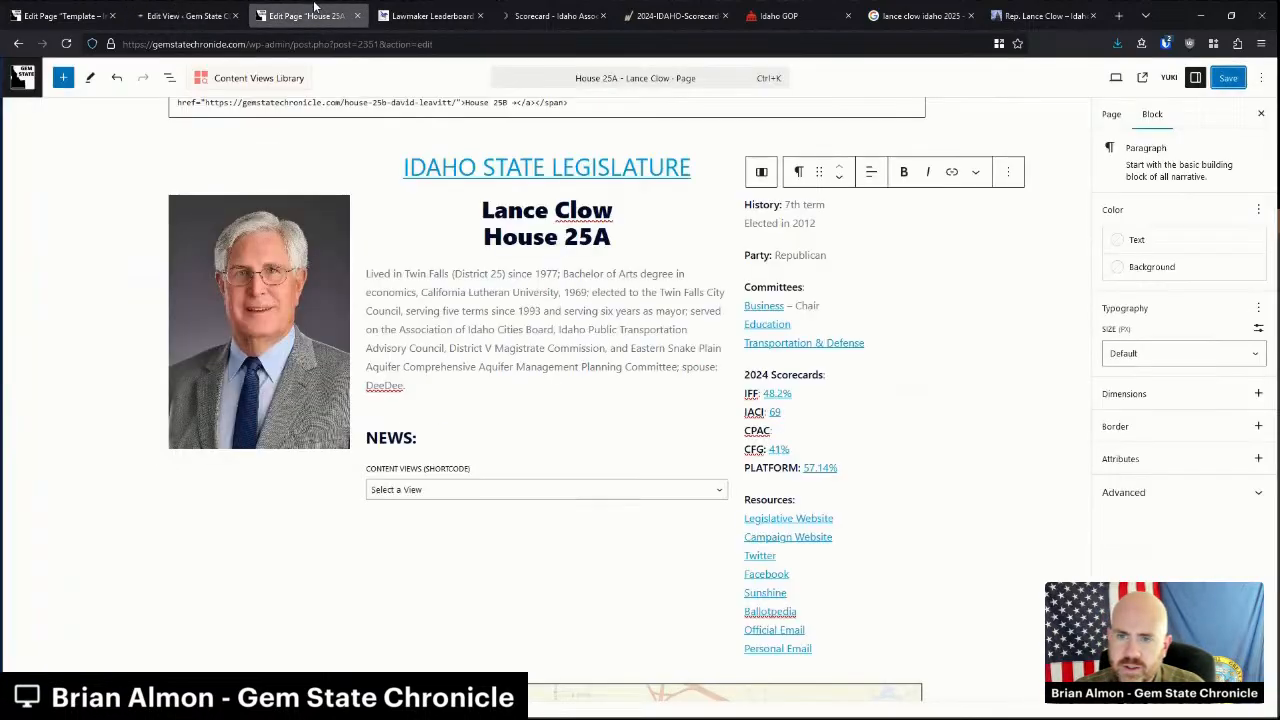
Reload the editor and choose the 'lanceclow' view for the News section.
left_click(66, 43)
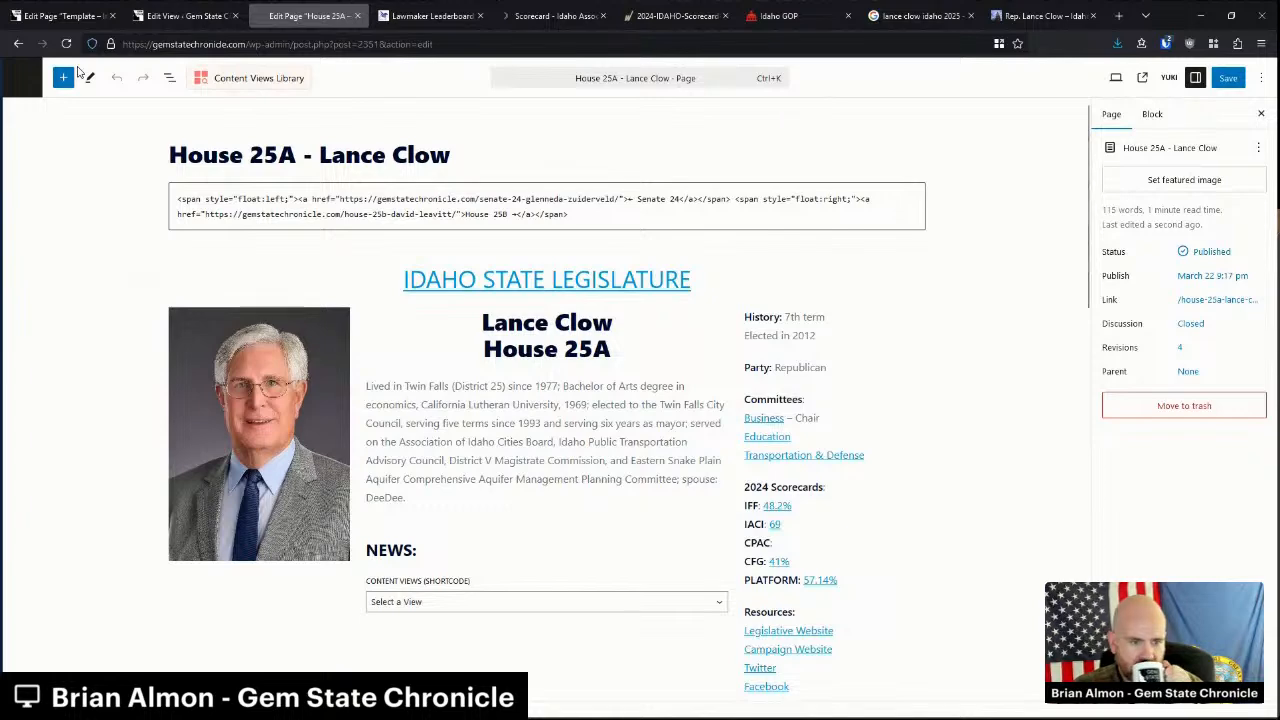
left_click(438, 603)
left_click(440, 86)
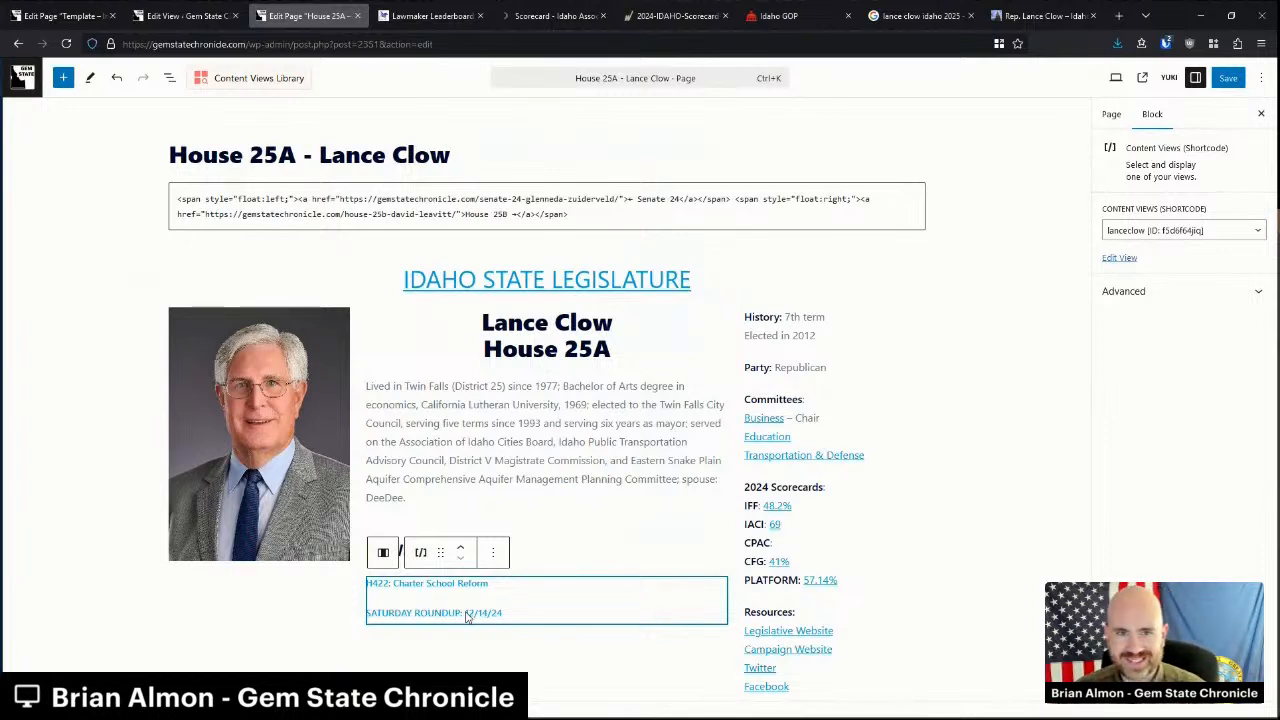
Review and save the House 25A page, then view it live.
left_click(433, 462)
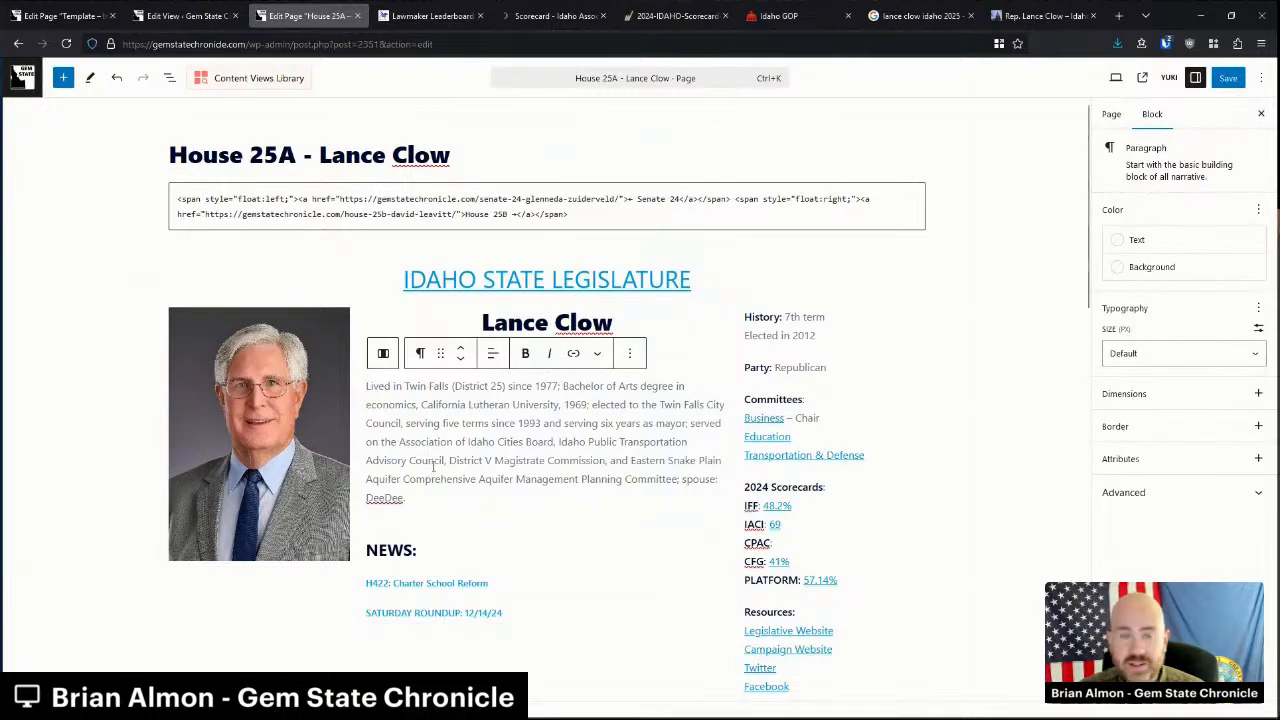
left_click(933, 511)
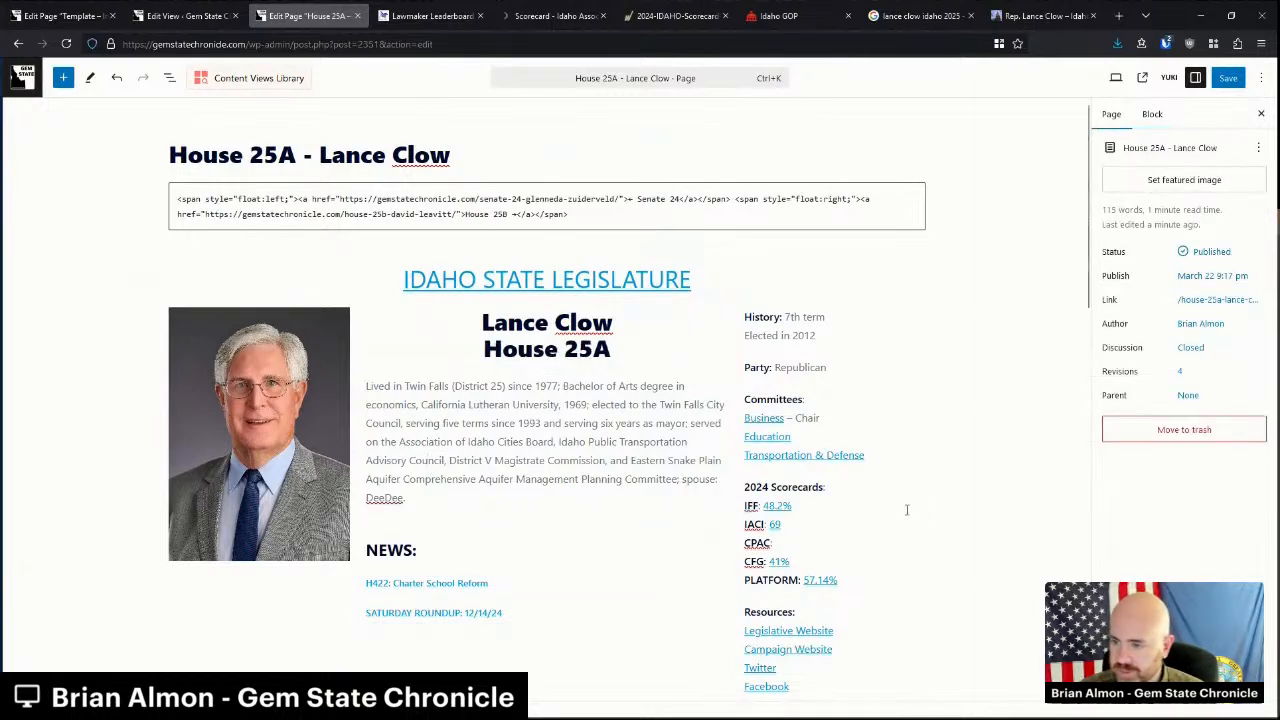
scroll(850, 569, "down", 3)
scroll(850, 569, "up", 3)
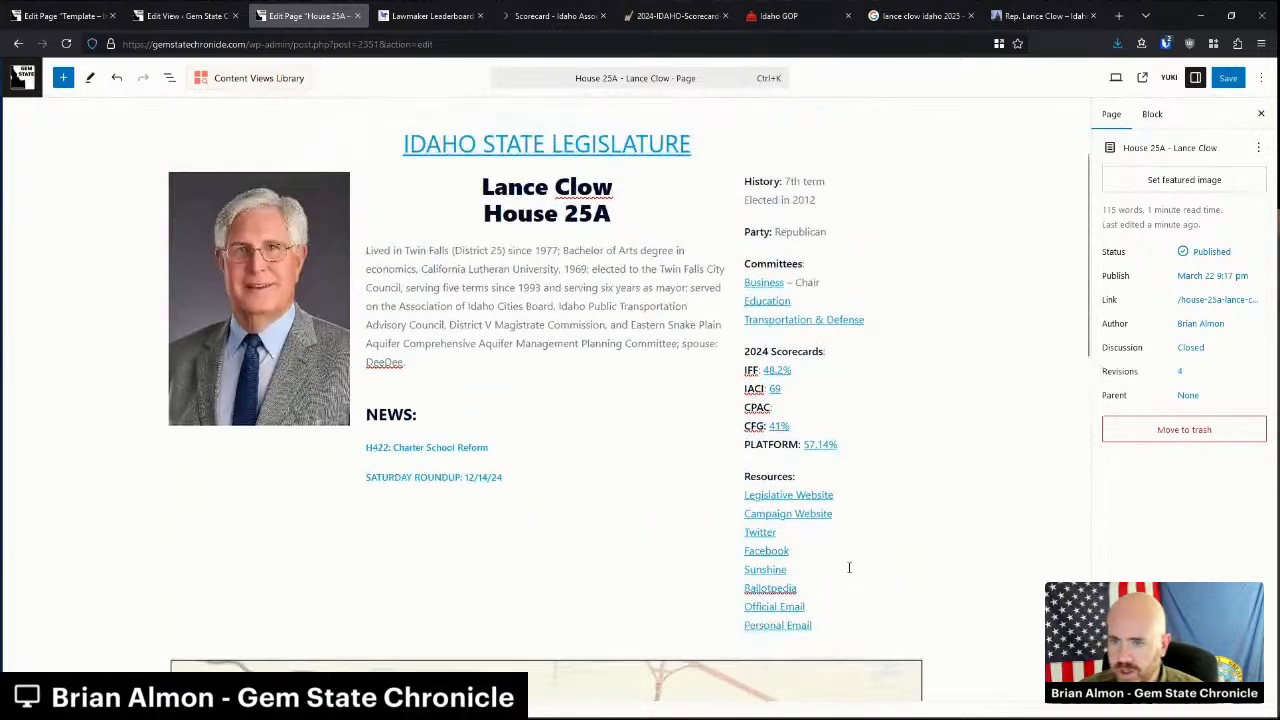
left_click(1228, 78)
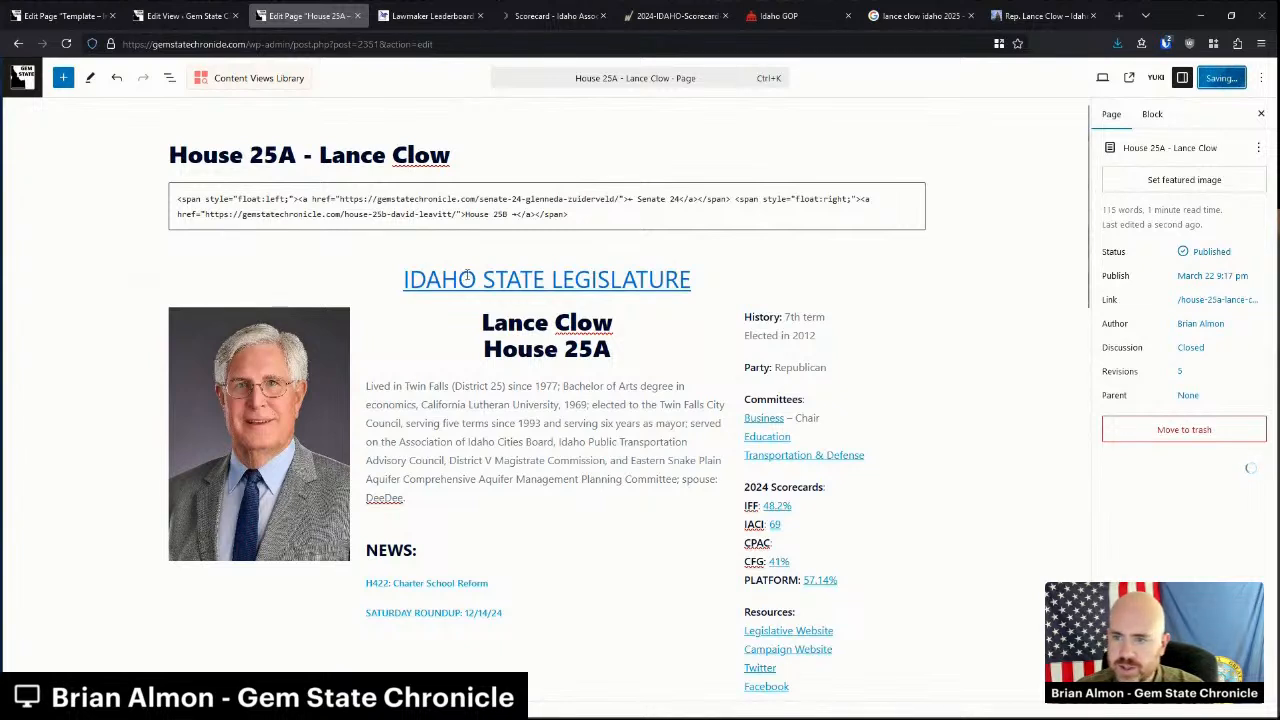
left_click(16, 78)
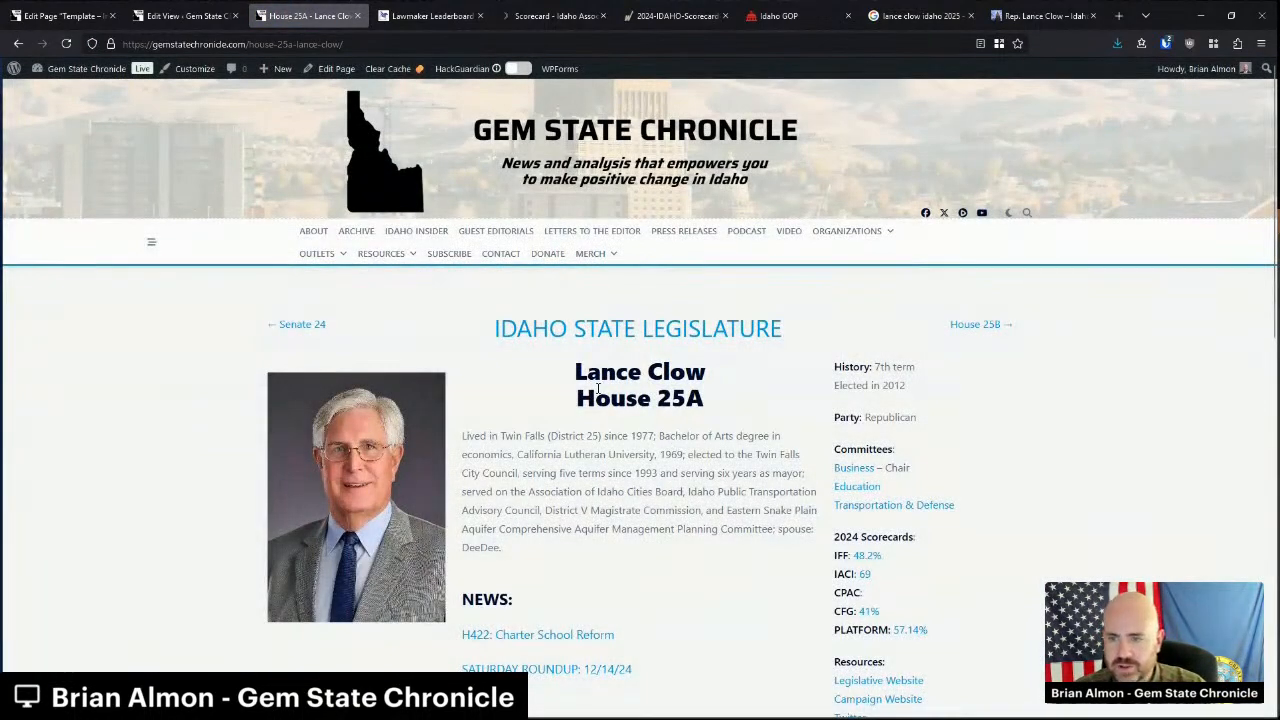
Scroll through the live House 25A page to review it.
scroll(598, 388, "down", 1)
scroll(598, 388, "down", 3)
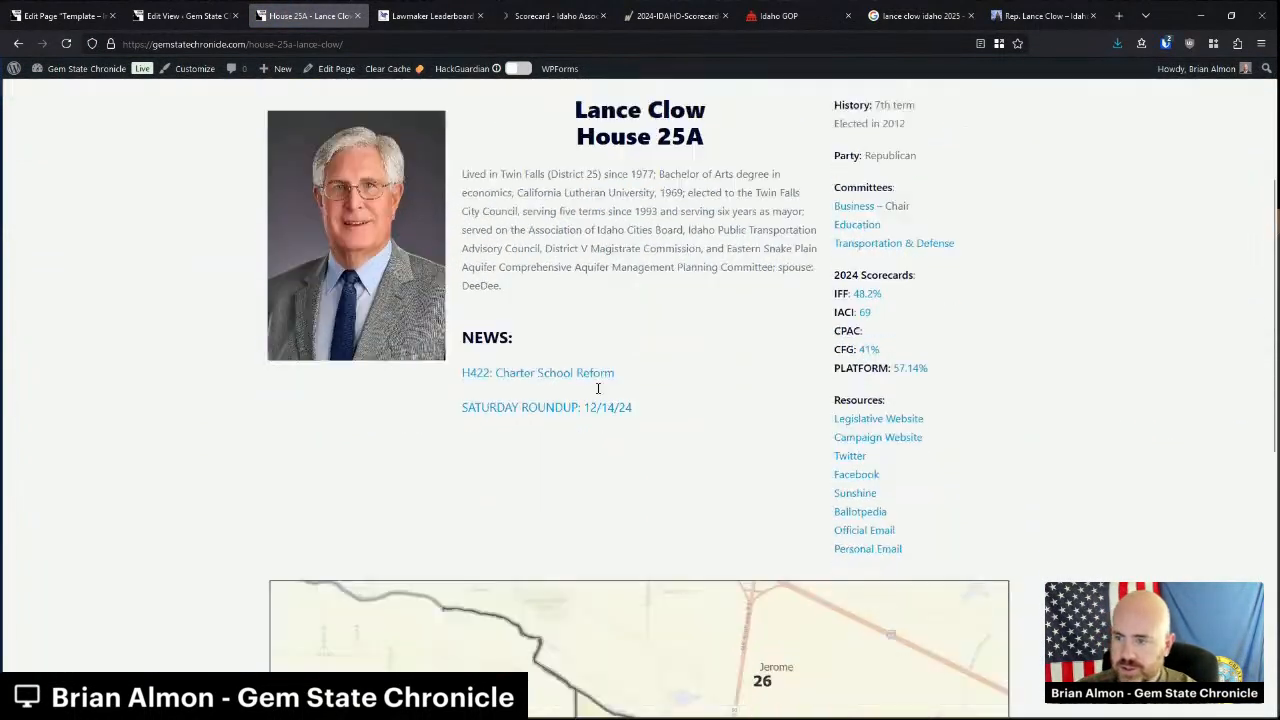
scroll(610, 390, "up", 3)
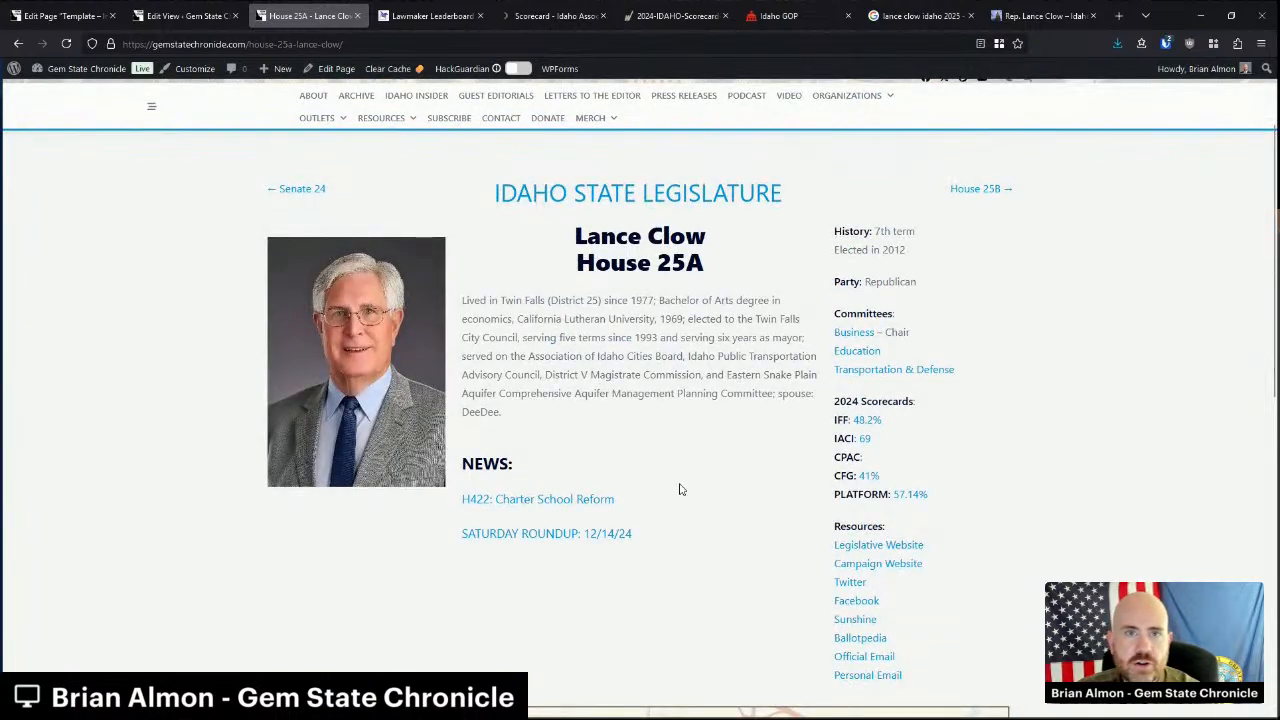
Open the House 25B legislator's page from the Legislative Branch House table.
left_click(698, 197)
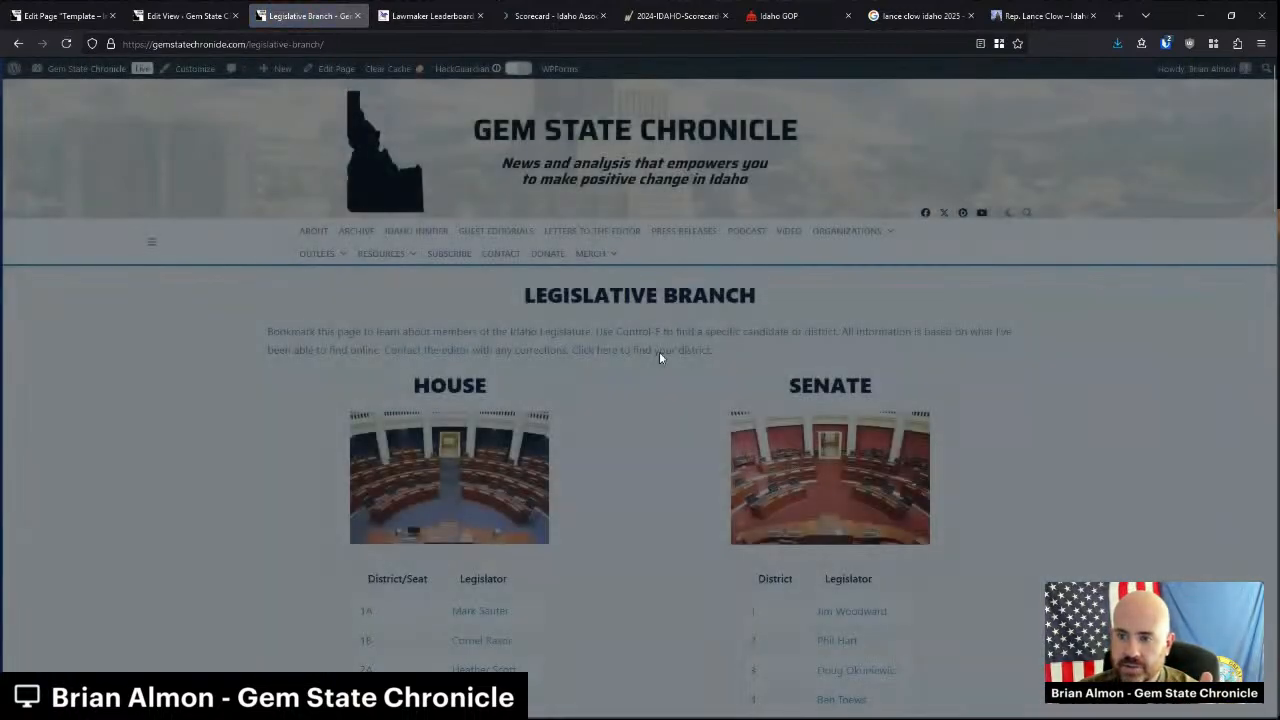
scroll(661, 340, "down", 5)
scroll(661, 359, "down", 5)
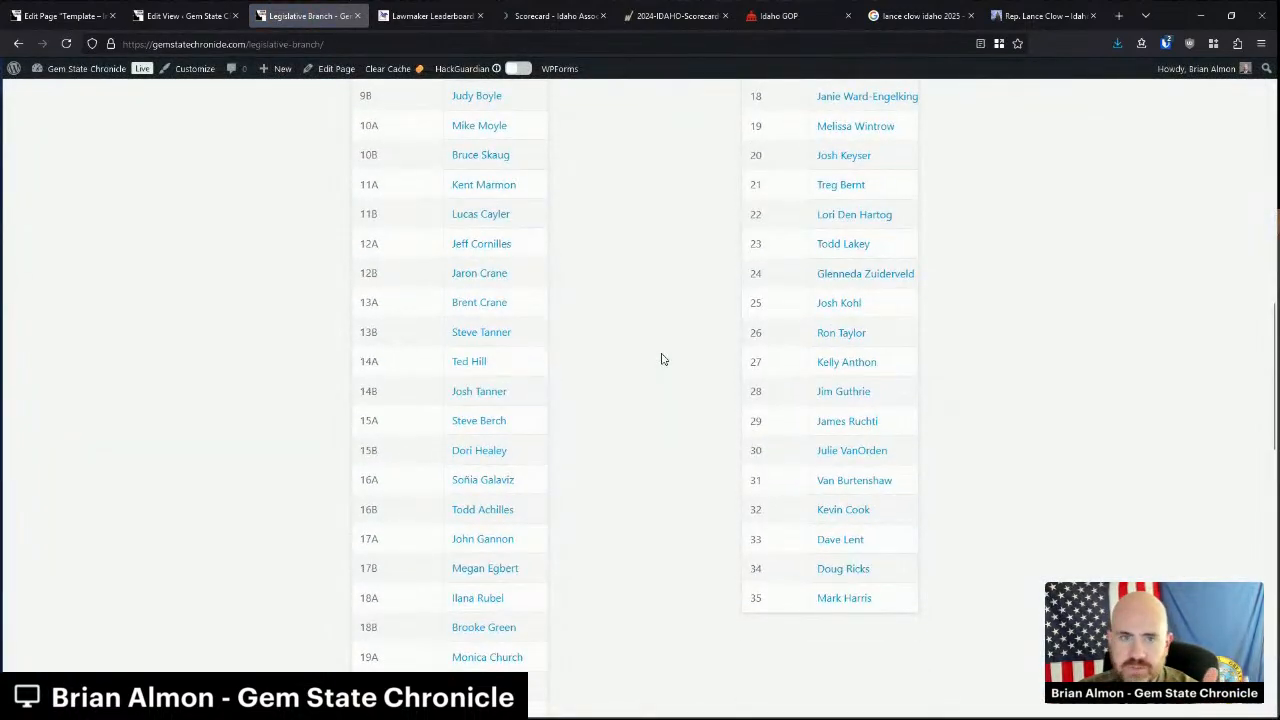
scroll(661, 359, "down", 3)
scroll(670, 382, "up", 3)
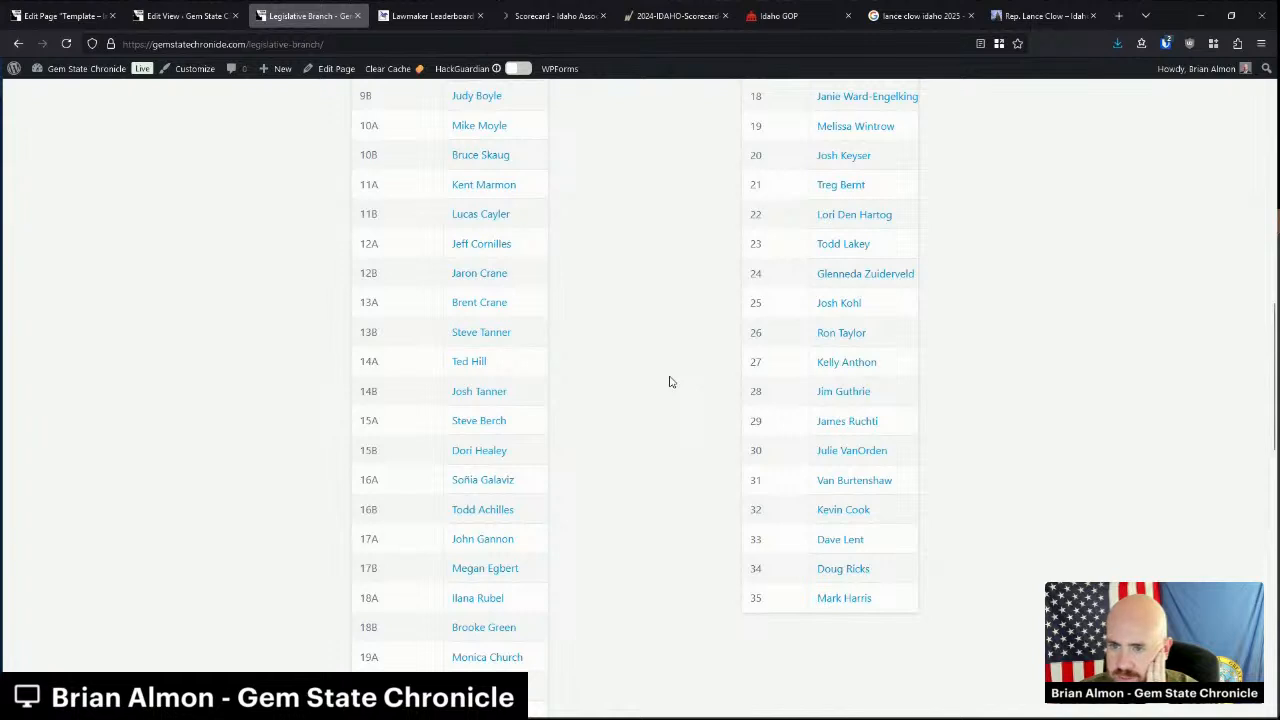
scroll(520, 450, "down", 2)
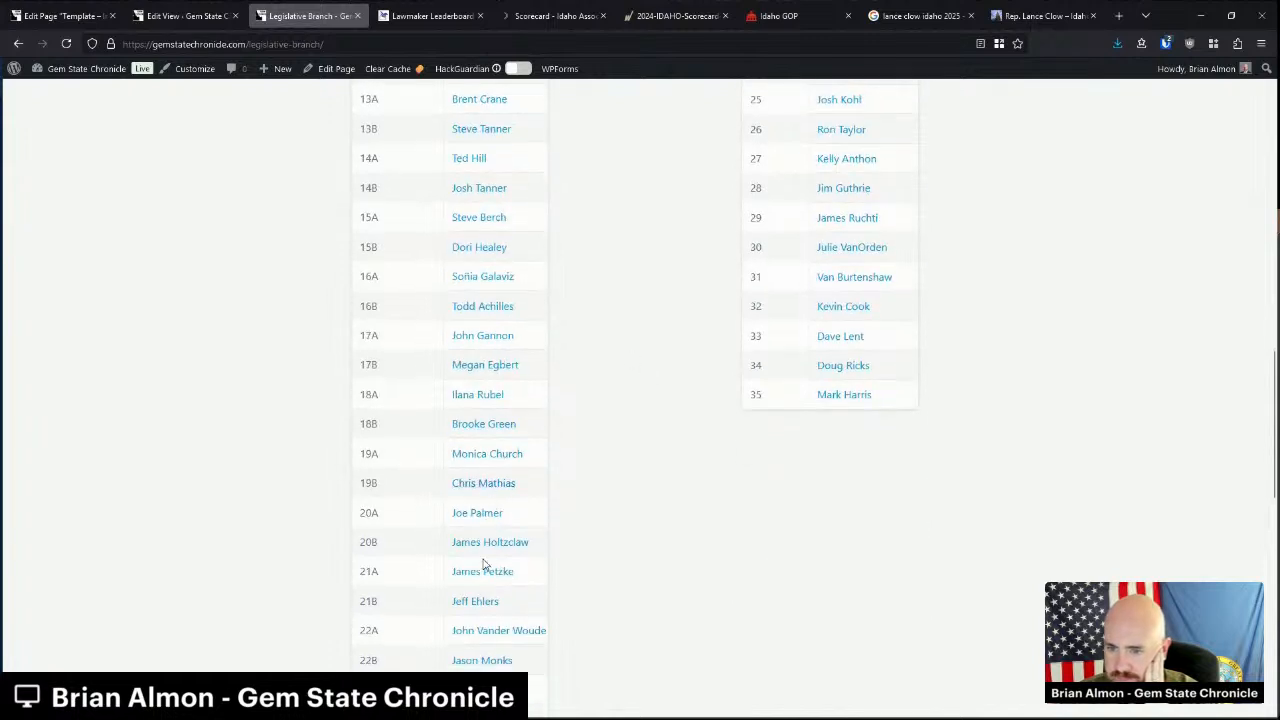
scroll(492, 598, "down", 2)
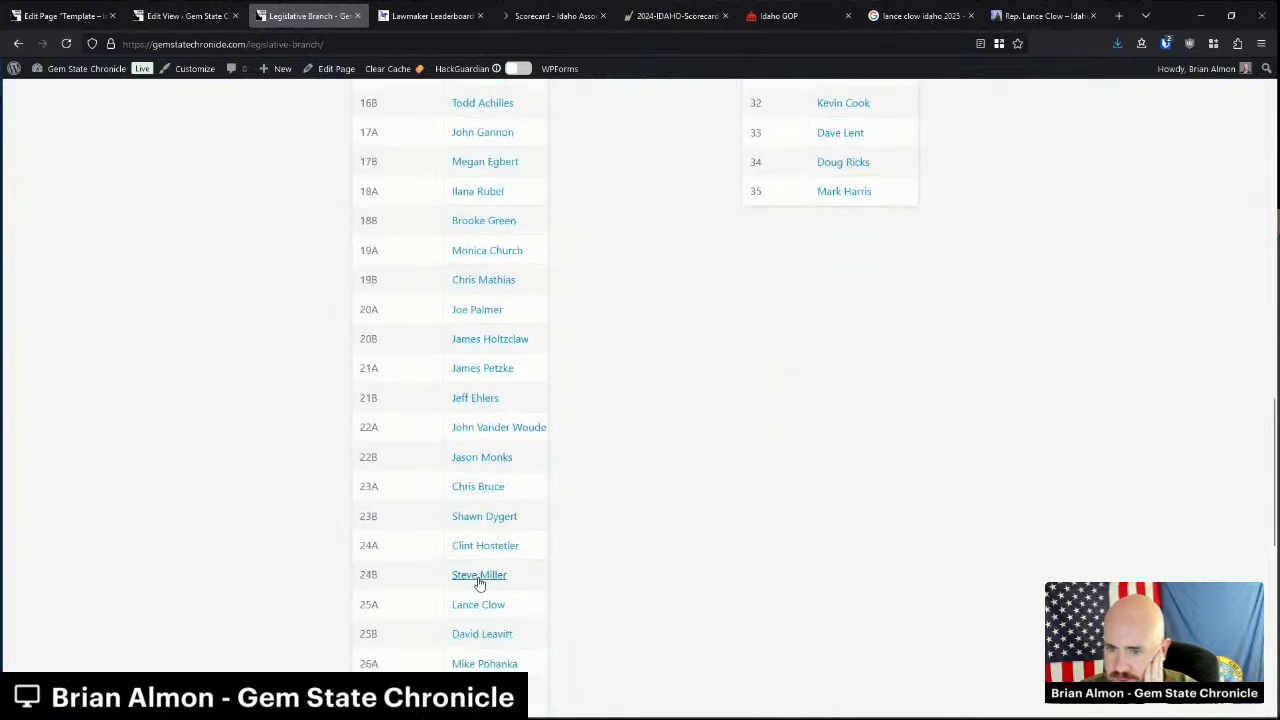
left_click(496, 636)
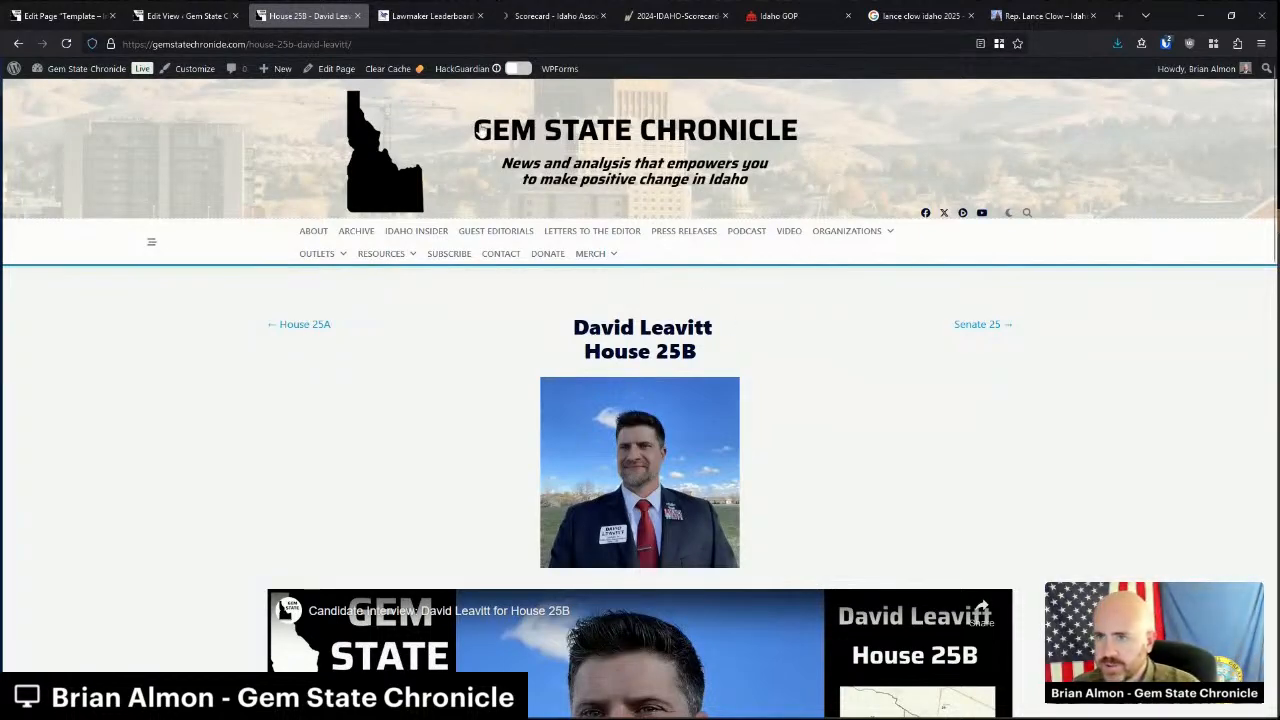
Open the House 25B - David Leavitt page in the editor and look over its blocks.
left_click(336, 68)
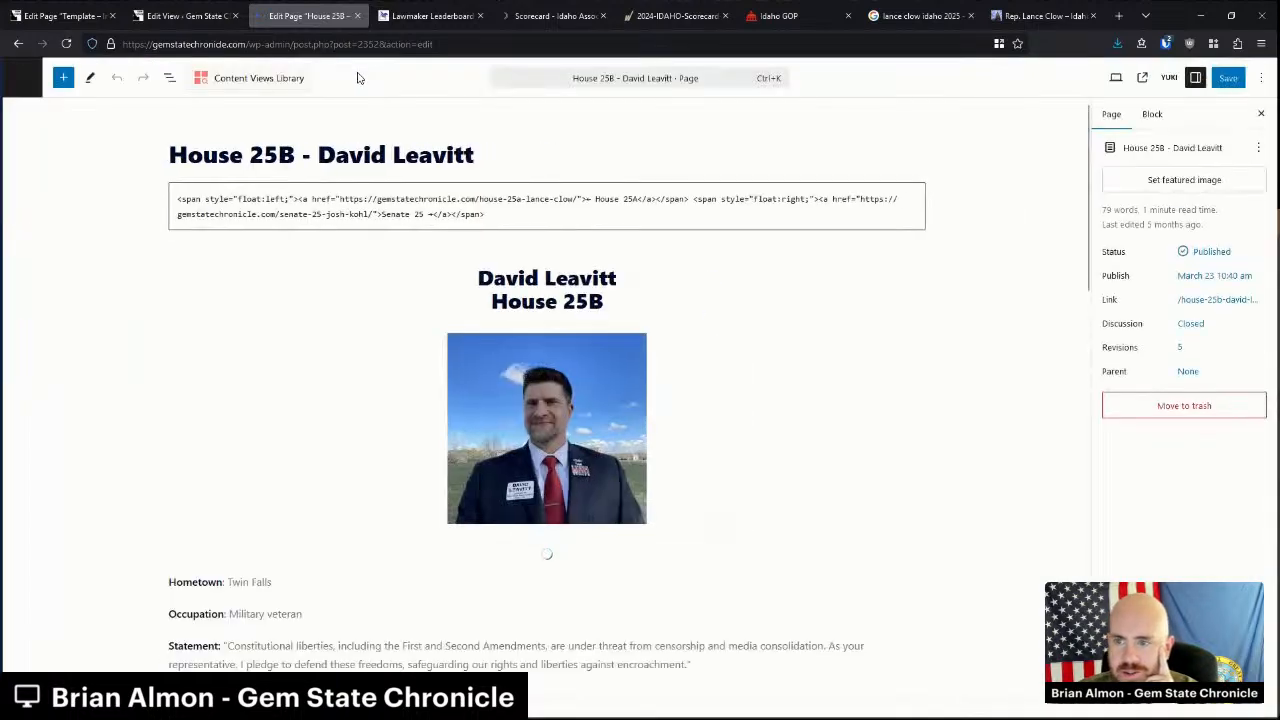
left_click(604, 444)
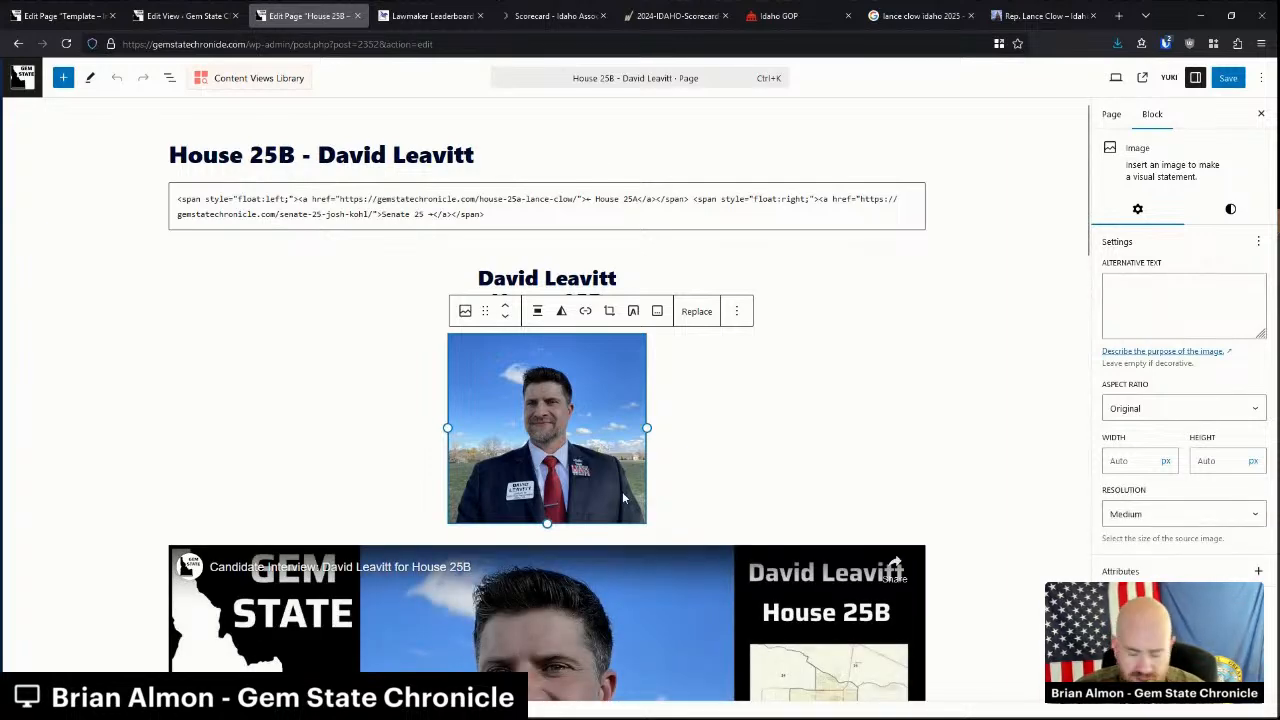
scroll(624, 497, "down", 3)
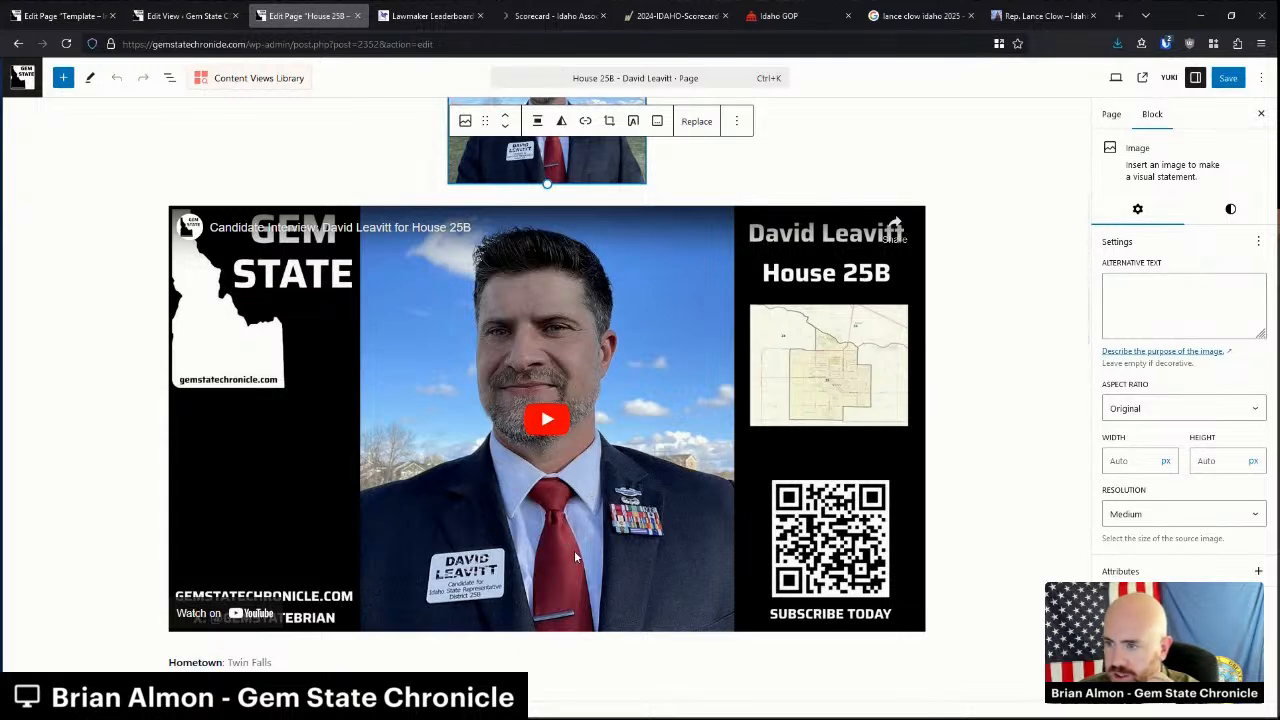
scroll(607, 567, "up", 3)
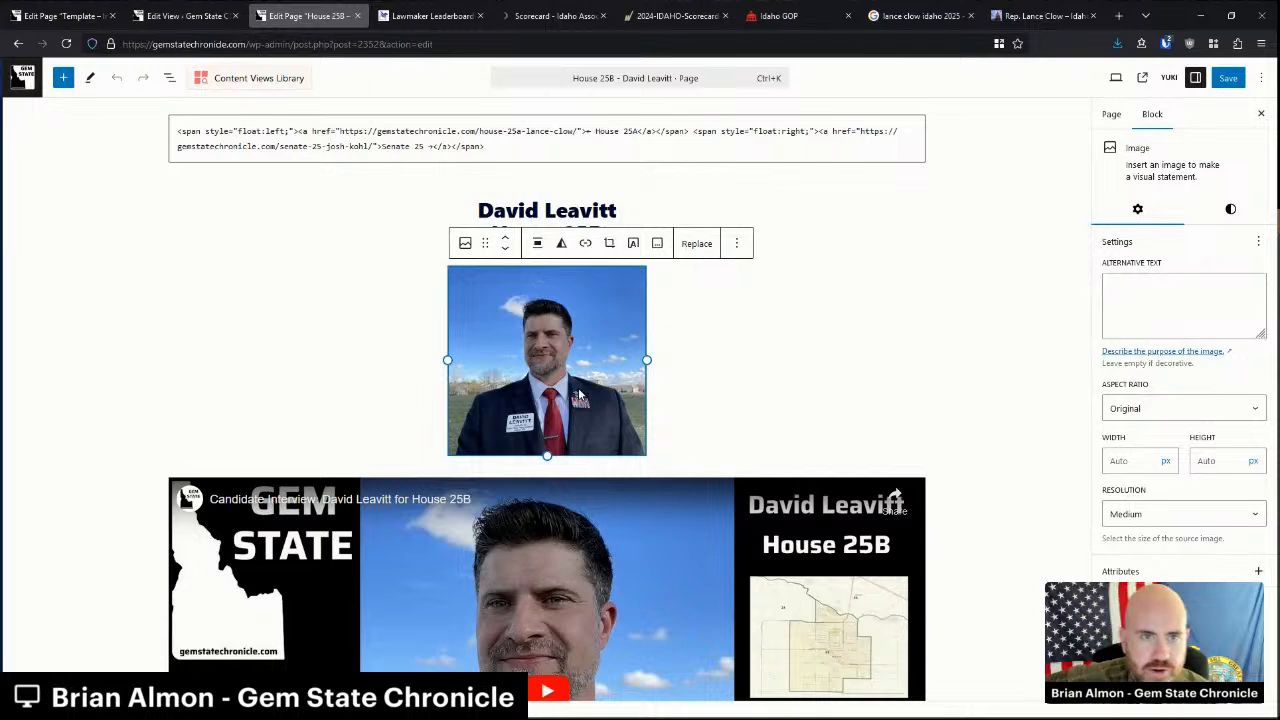
scroll(510, 328, "up", 1)
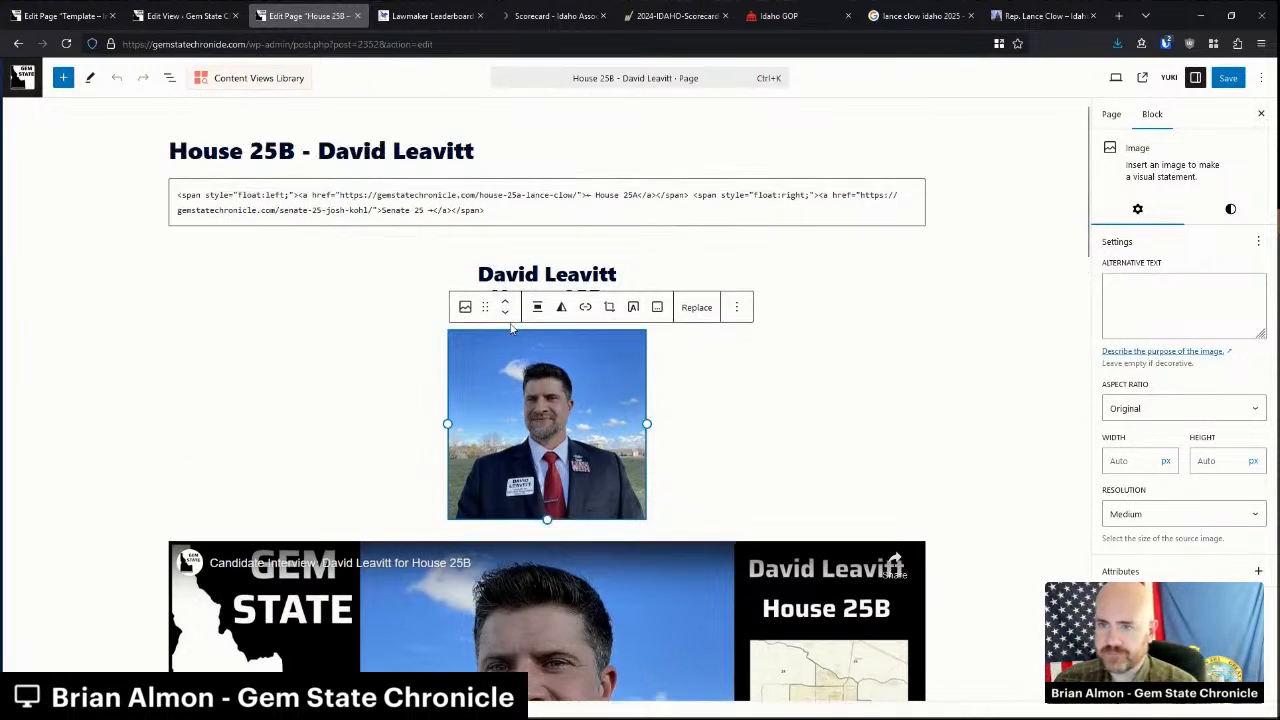
Start inserting a new block above the name heading.
left_click(567, 276)
left_click(567, 252)
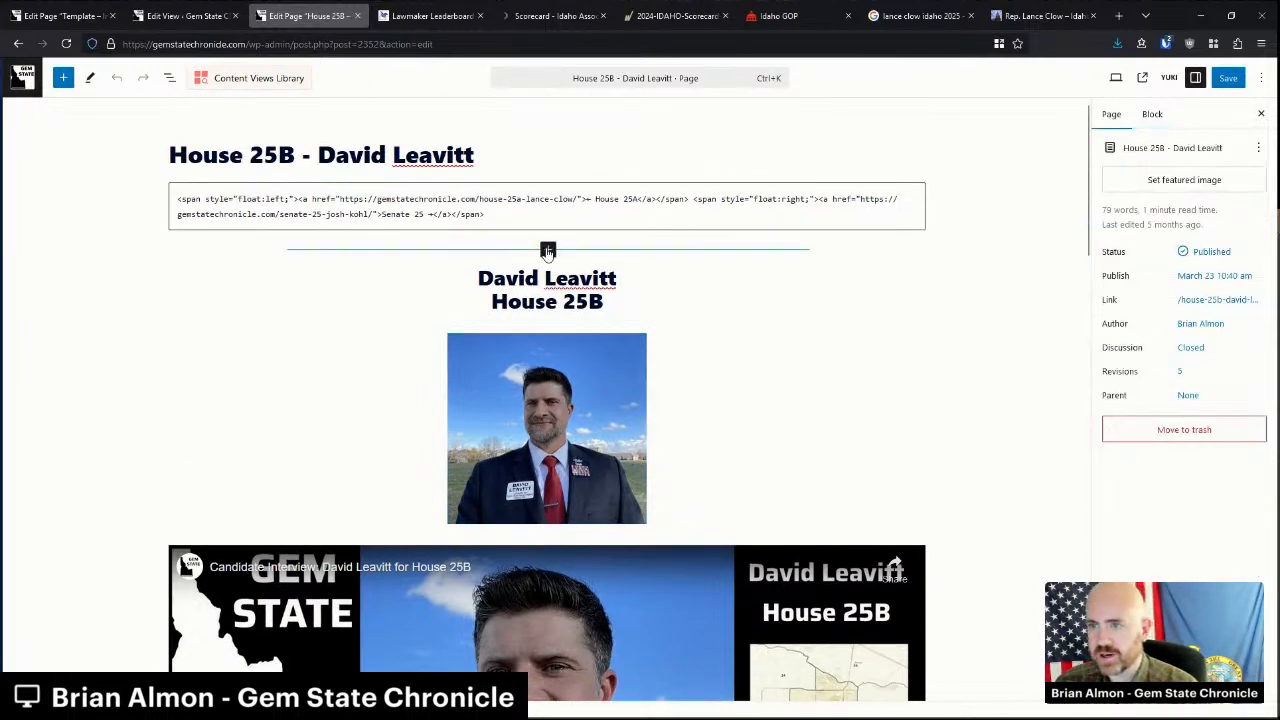
left_click(548, 250)
Paste the Template - Incumbent columns into the House 25B page.
left_click(477, 340)
left_click(101, 7)
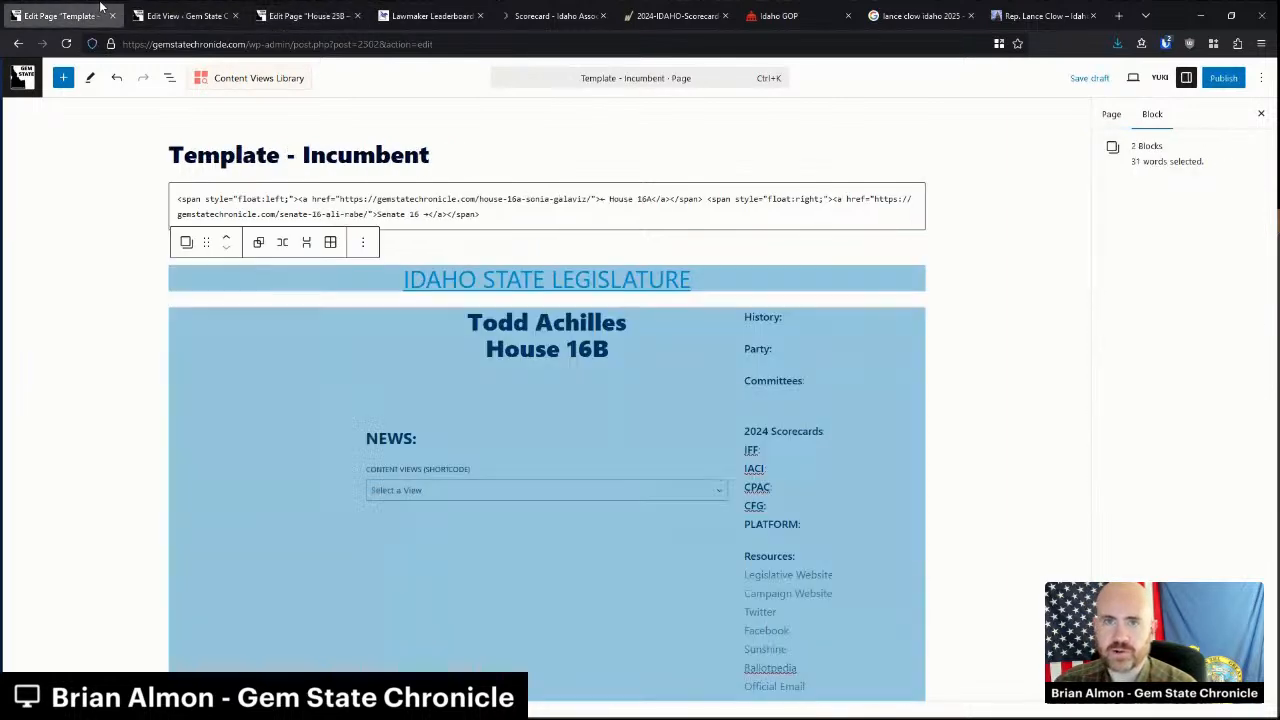
left_click(305, 15)
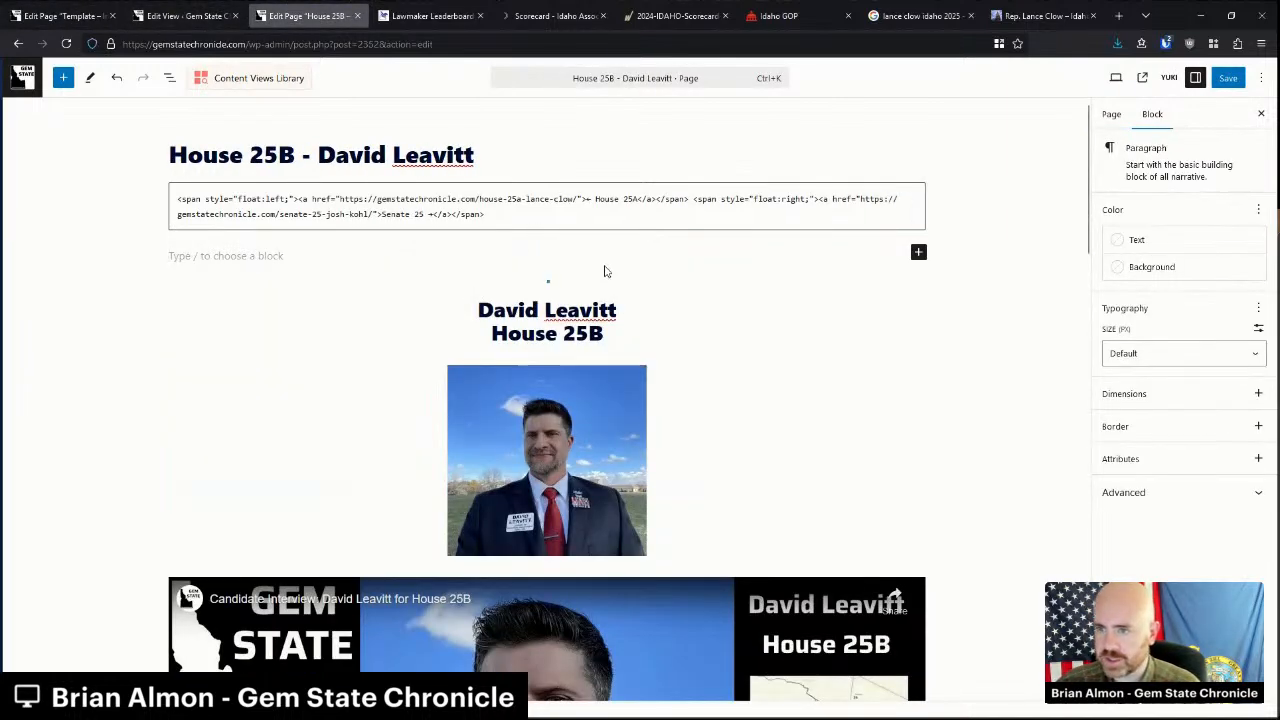
key("ctrl+v")
Change the heading name to 'David Leavitt' and the district from 16B to 25B.
triple_click(524, 322)
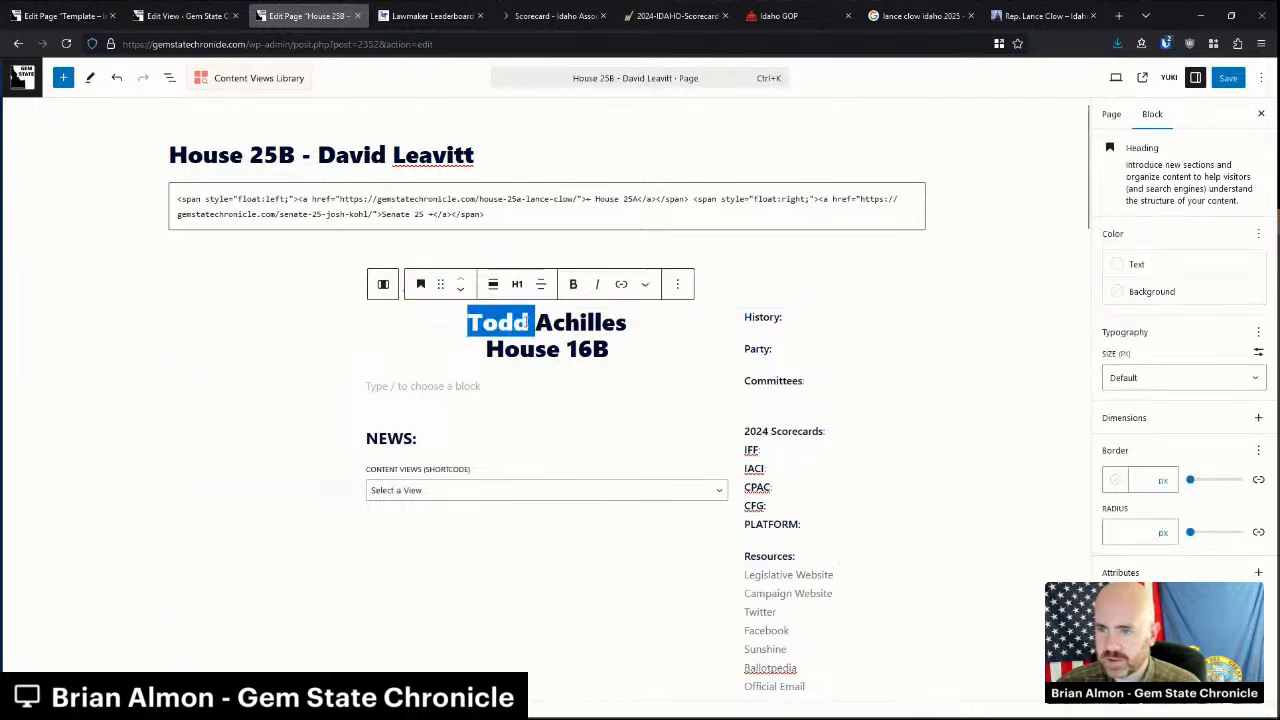
type("David Lea")
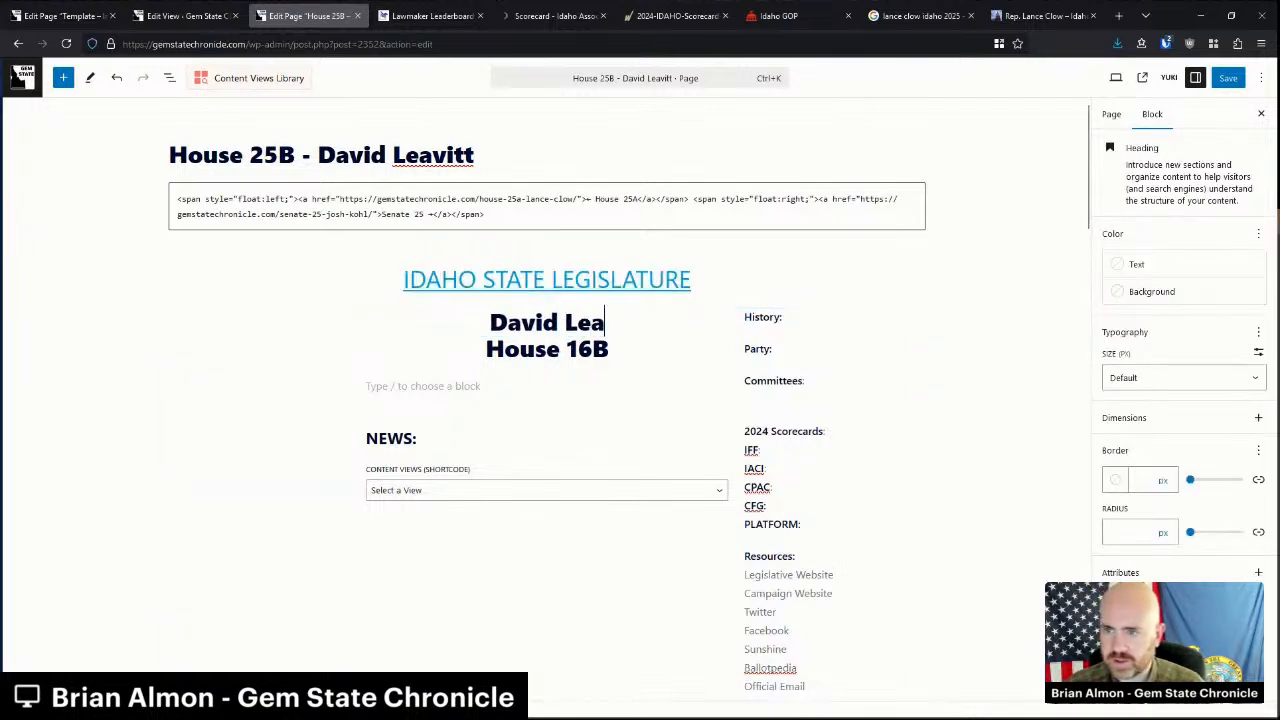
type("vitt")
key("Down")
key("BackSpace")
key("BackSpace")
key("BackSpace")
type("25B")
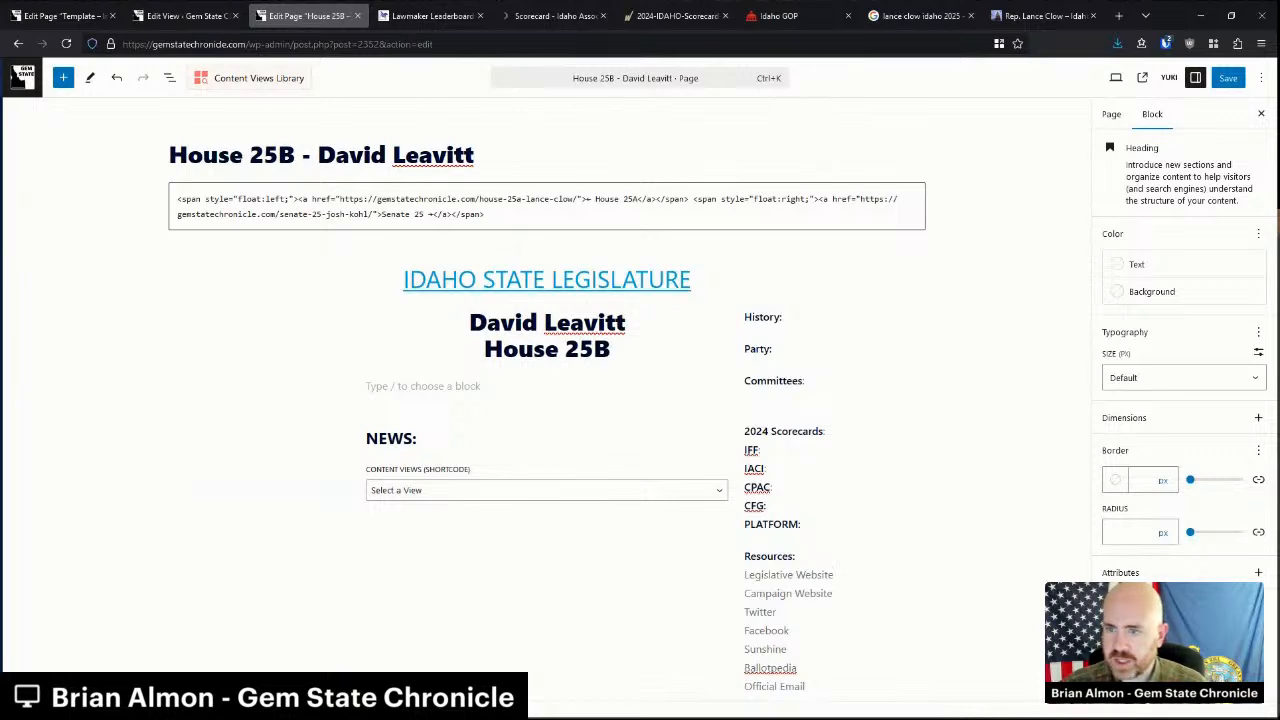
Add an empty Paragraph block in the left column.
left_click(323, 333)
left_click(259, 320)
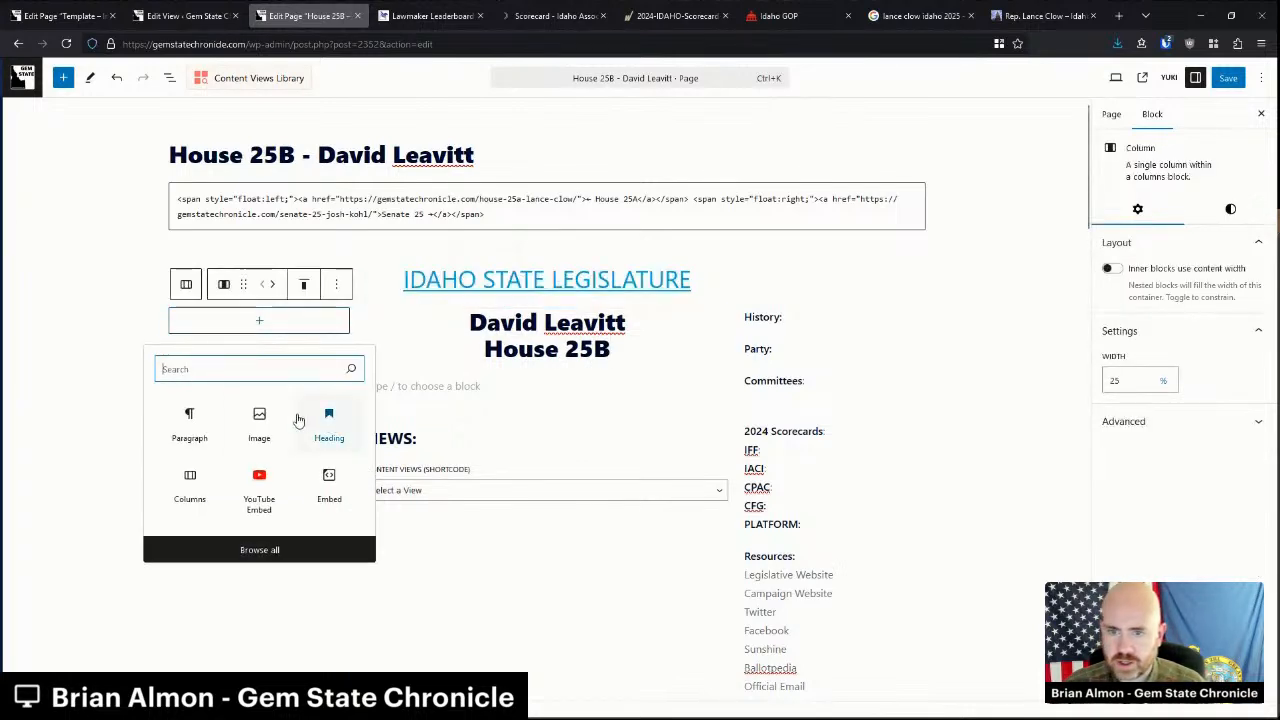
left_click(194, 420)
Close the Lance Clow profile and search Google for 'david leavitt'.
left_click(1006, 12)
key("ctrl+w")
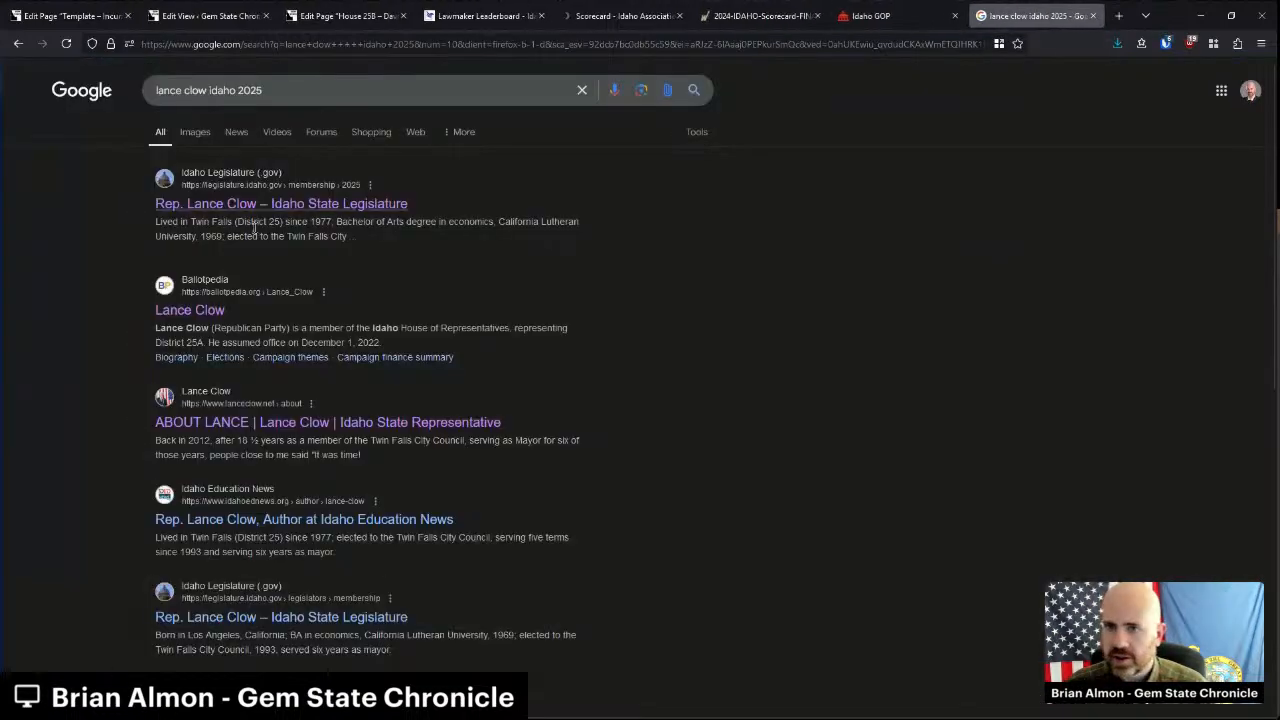
left_click_drag(206, 90, 154, 90)
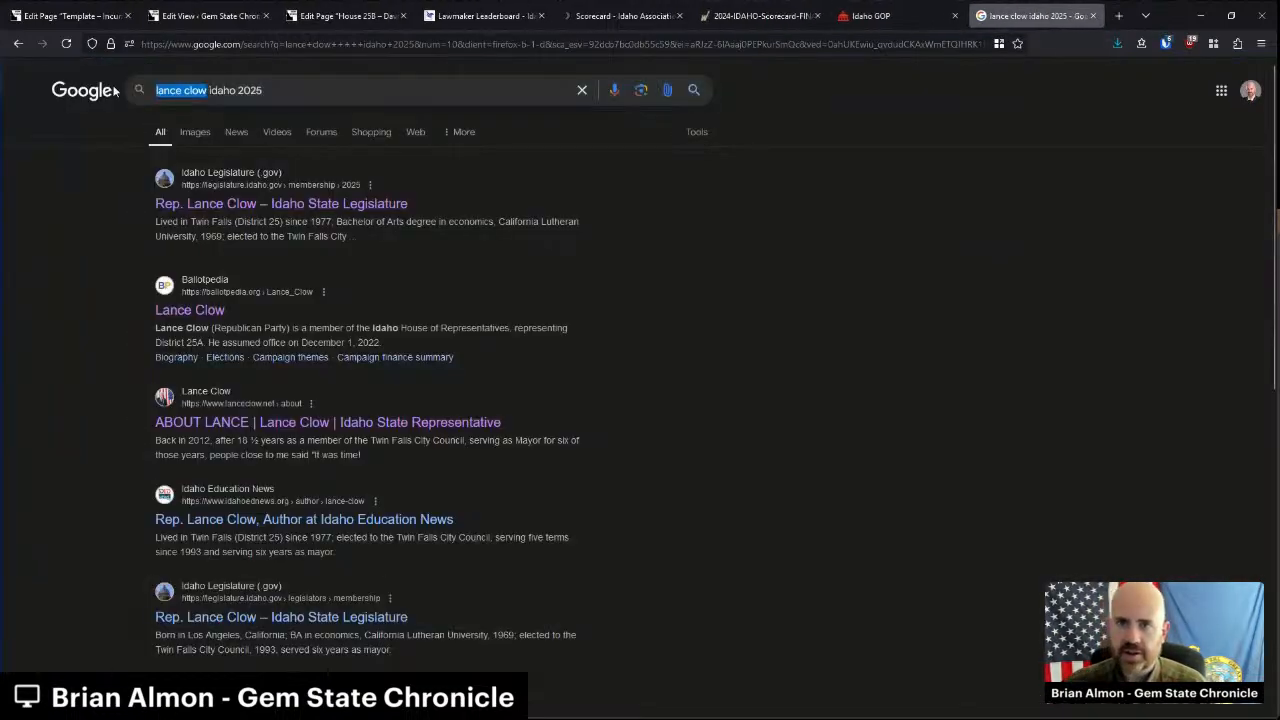
type("david leavitt")
key("Return")
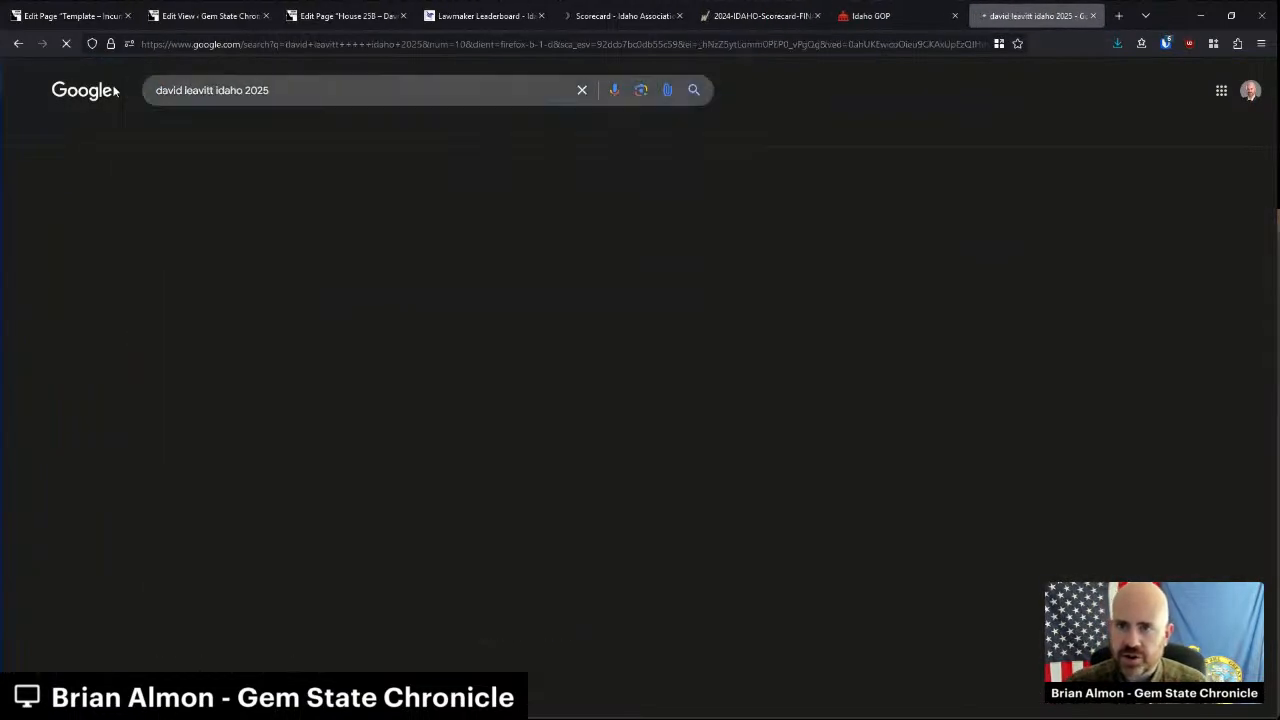
left_click(345, 16)
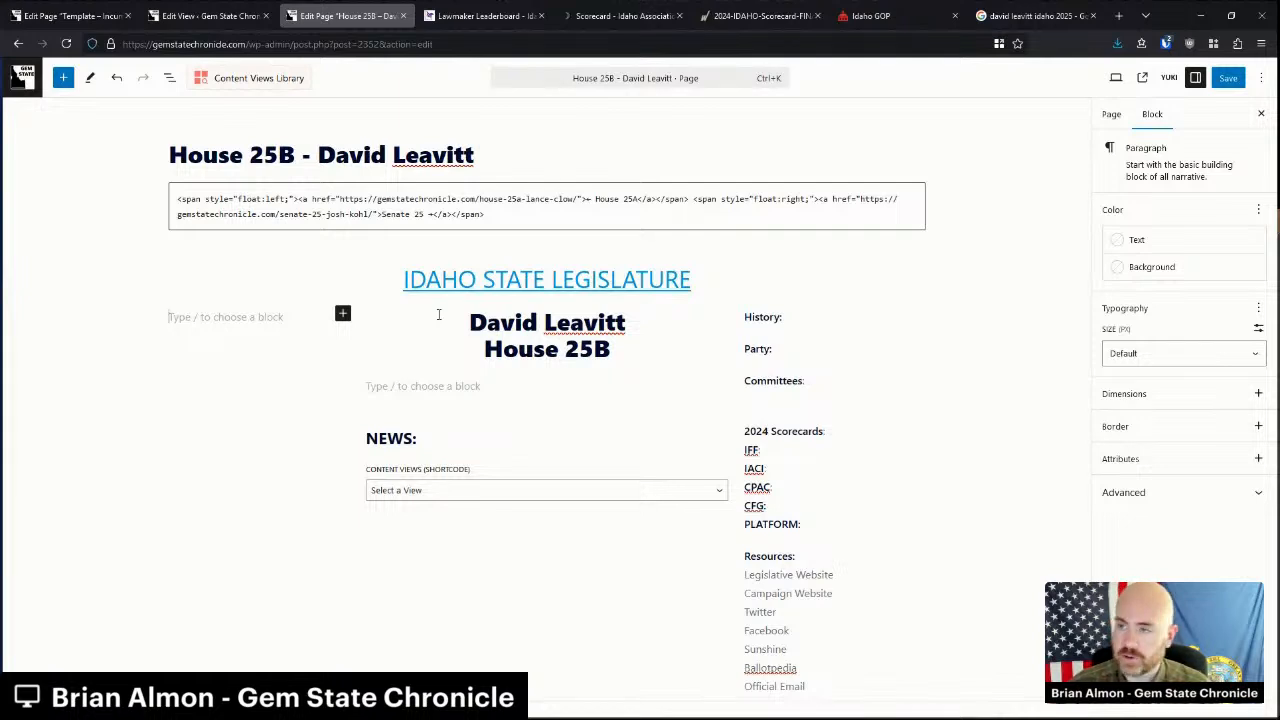
left_click(1002, 16)
Copy the portrait image from Leavitt's official legislature profile.
left_click(295, 205)
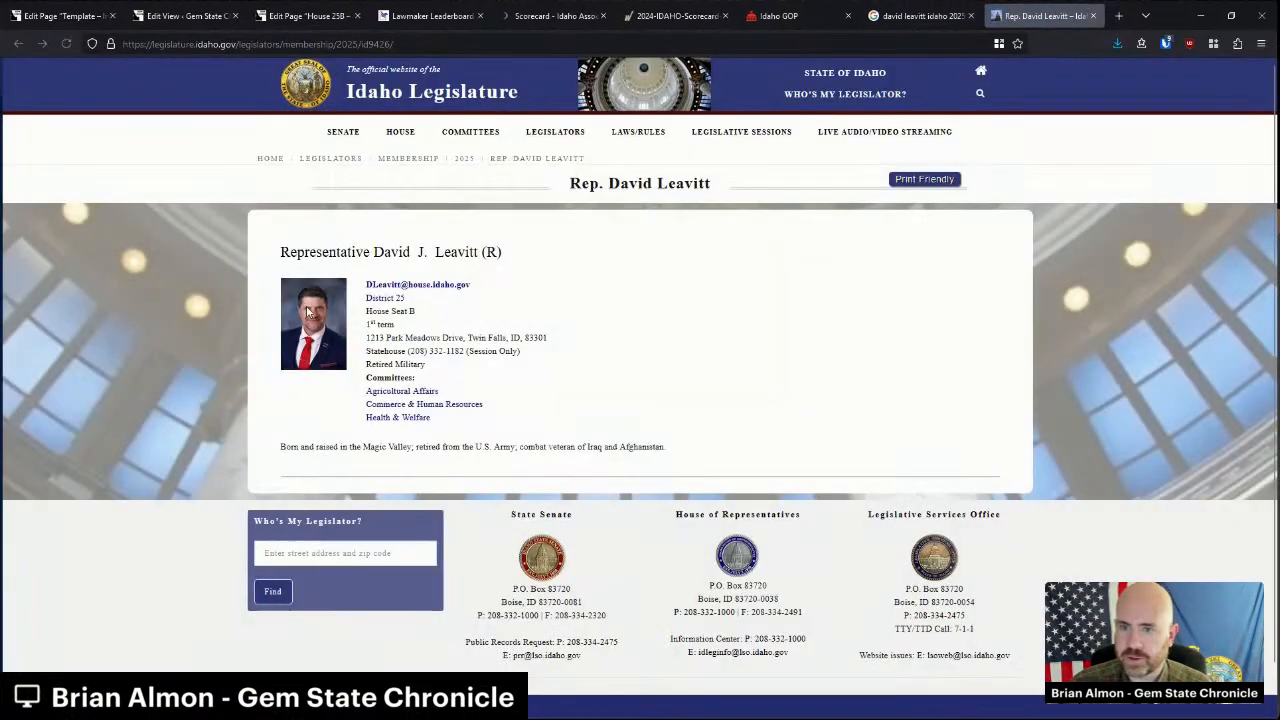
right_click(306, 306)
left_click(360, 321)
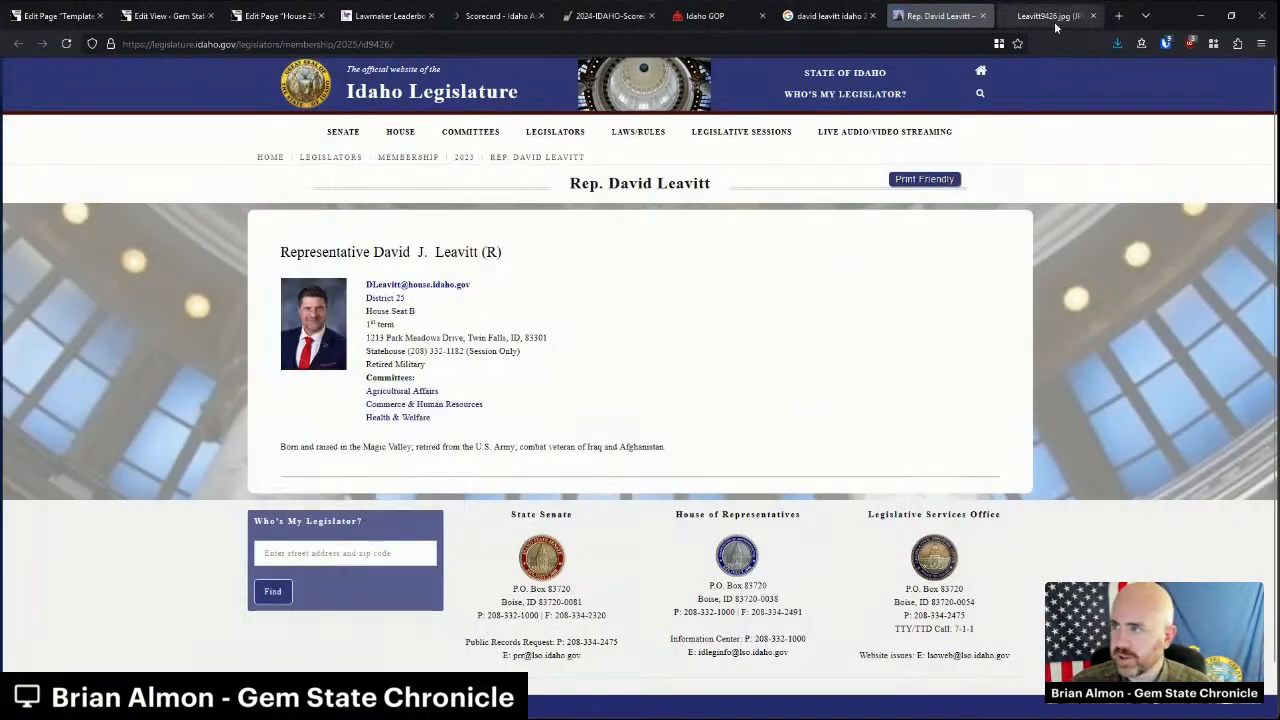
right_click(712, 311)
left_click(714, 343)
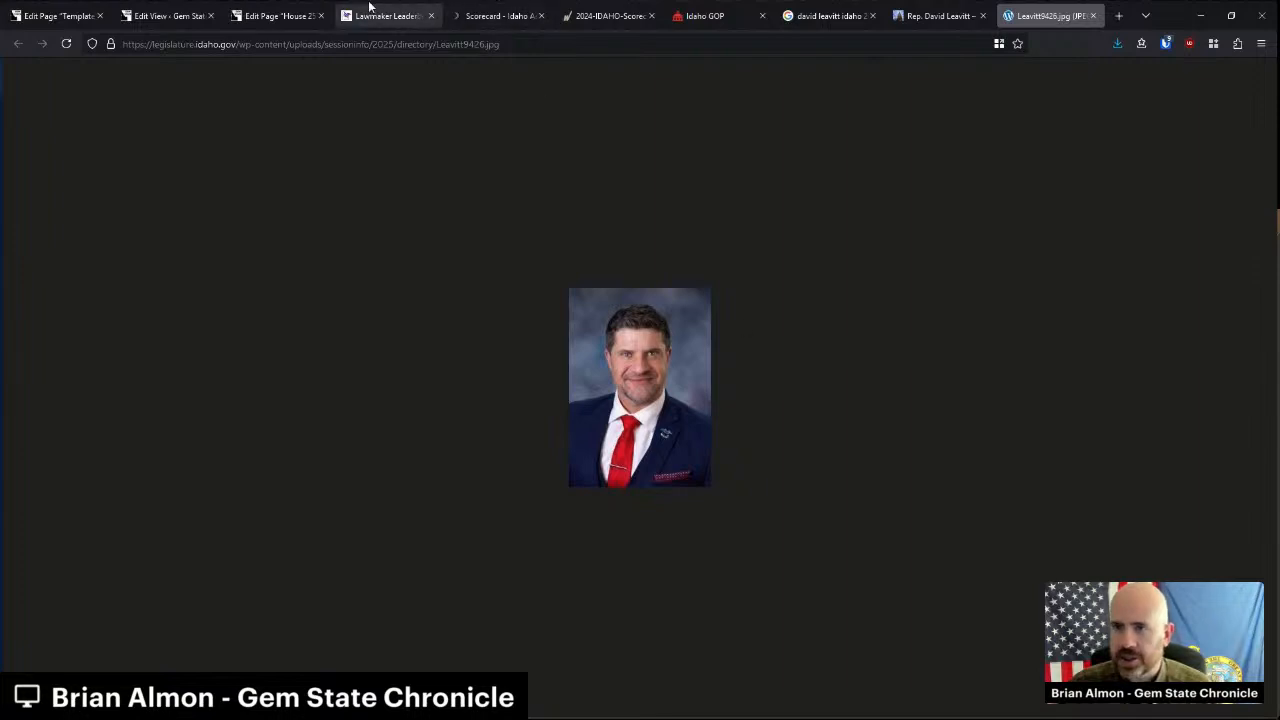
Paste the portrait into the left-column paragraph and align it center.
left_click(313, 7)
left_click(229, 314)
key("ctrl+v")
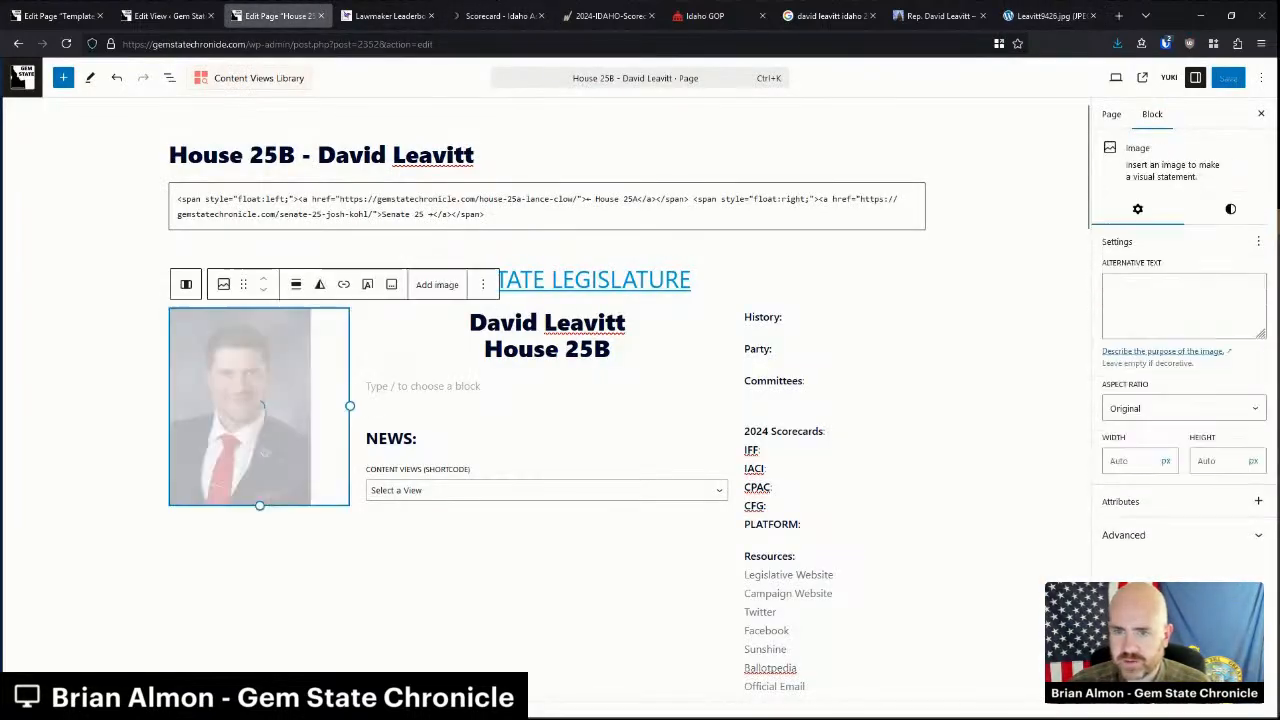
left_click(296, 284)
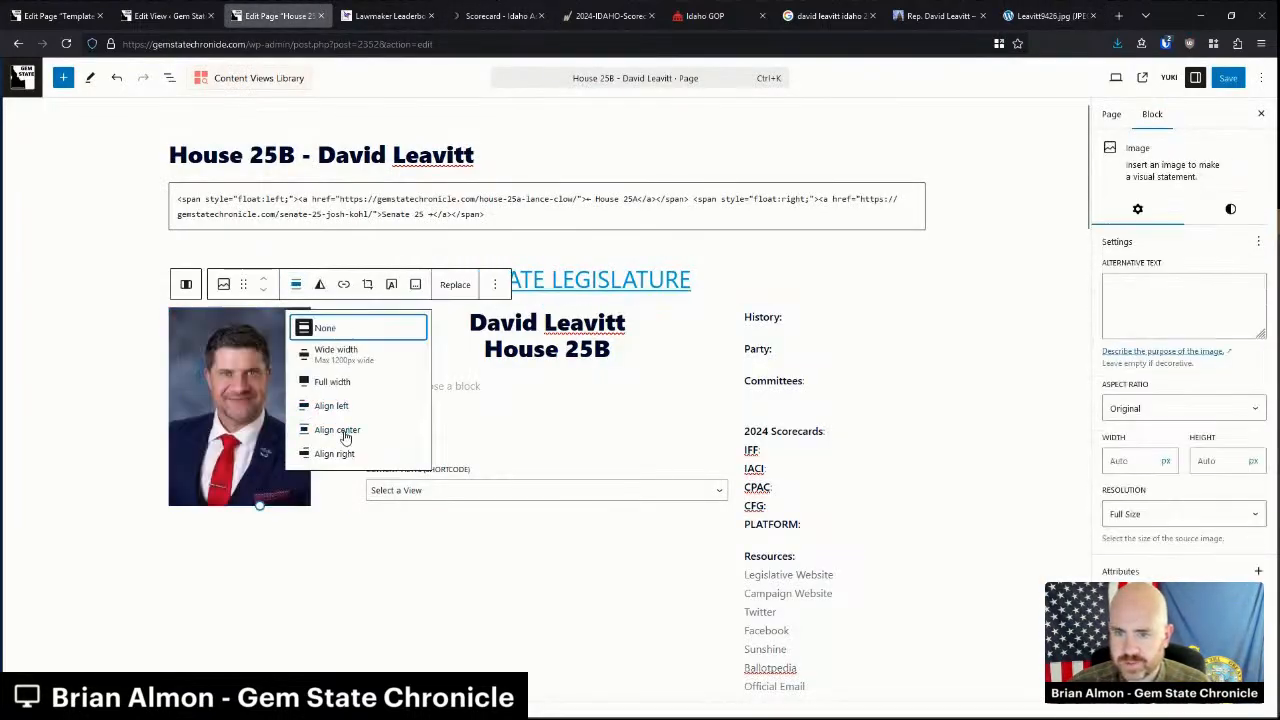
left_click(320, 427)
left_click(983, 378)
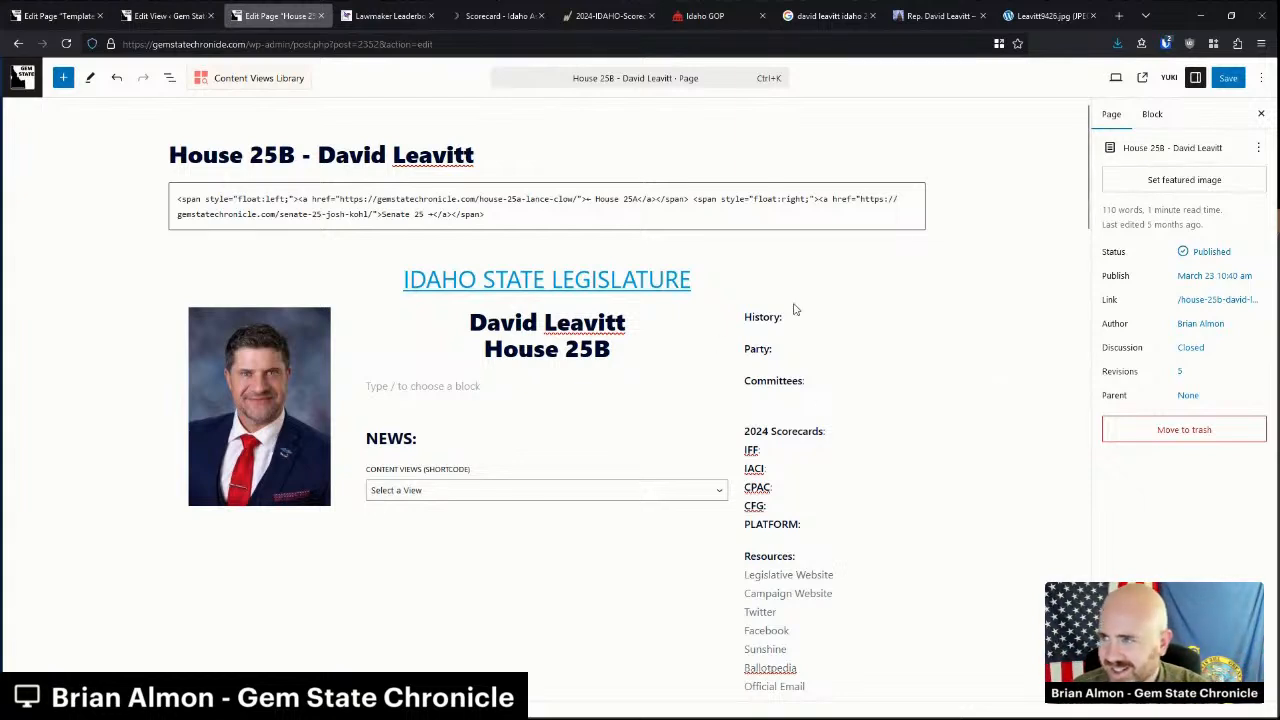
Paste the biography sentence from the legislature profile under Leavitt's name.
left_click(1092, 15)
left_click(940, 15)
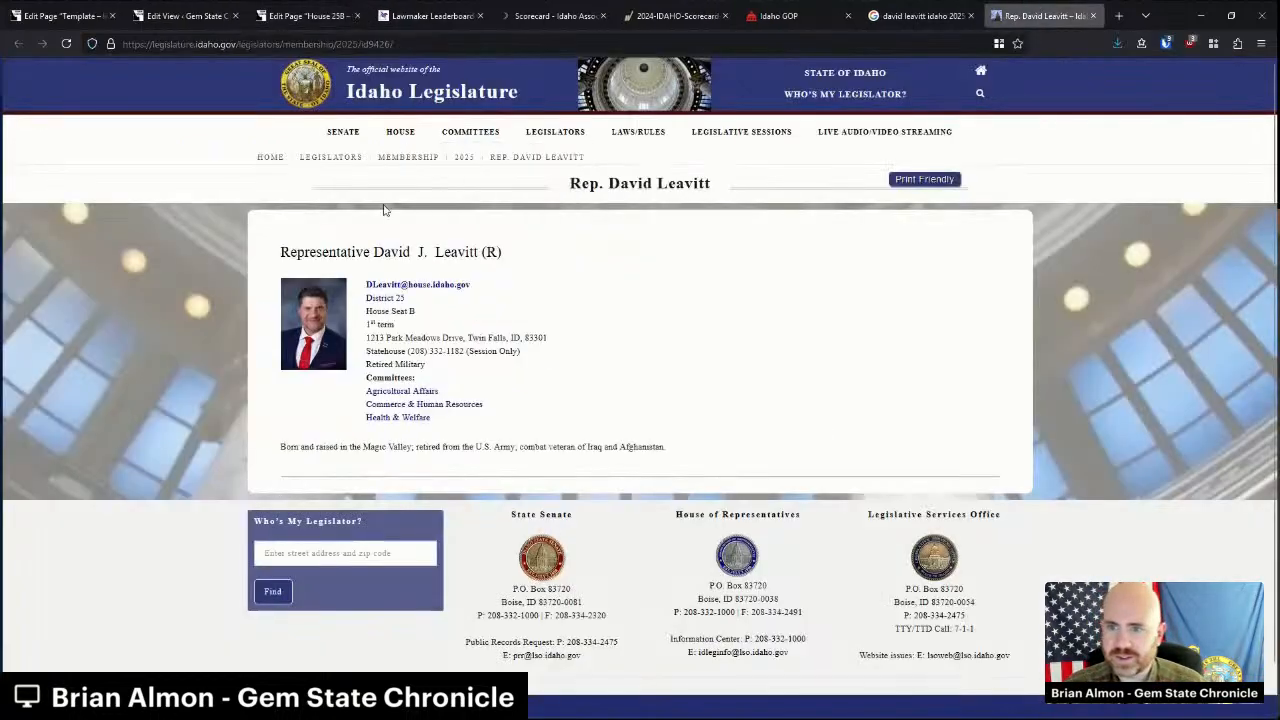
triple_click(475, 446)
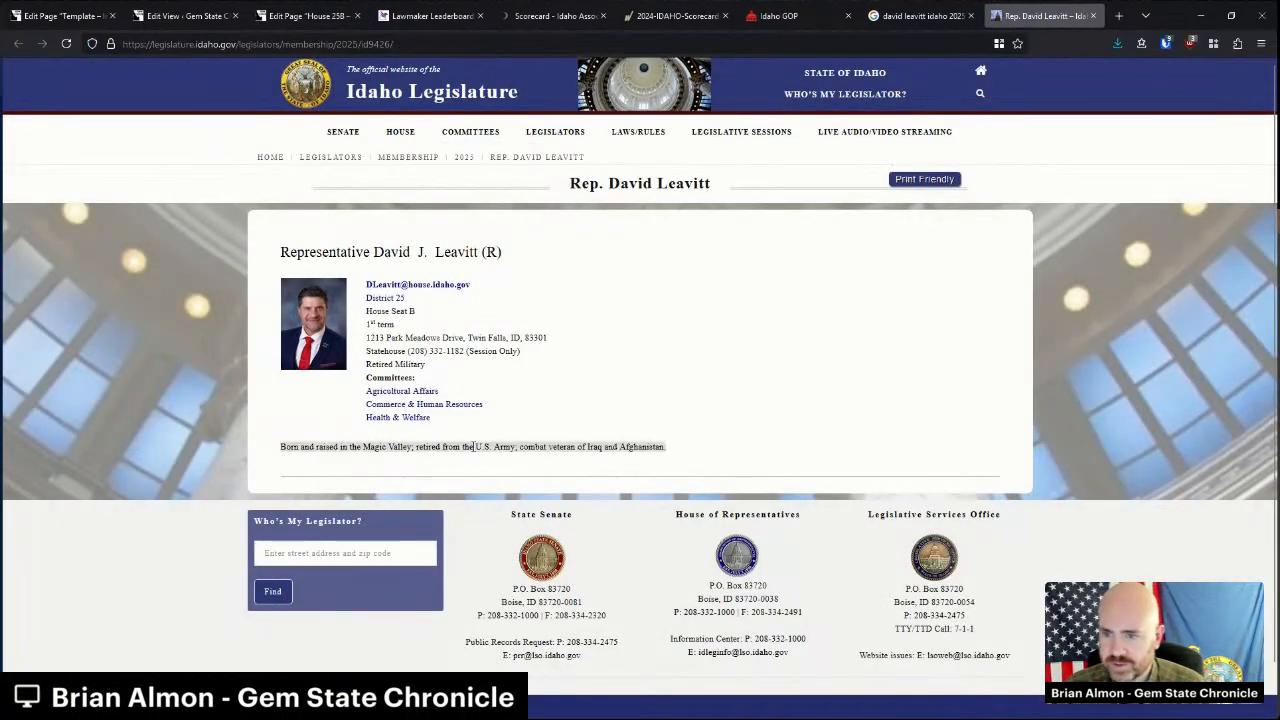
left_click(300, 15)
key("ctrl+v")
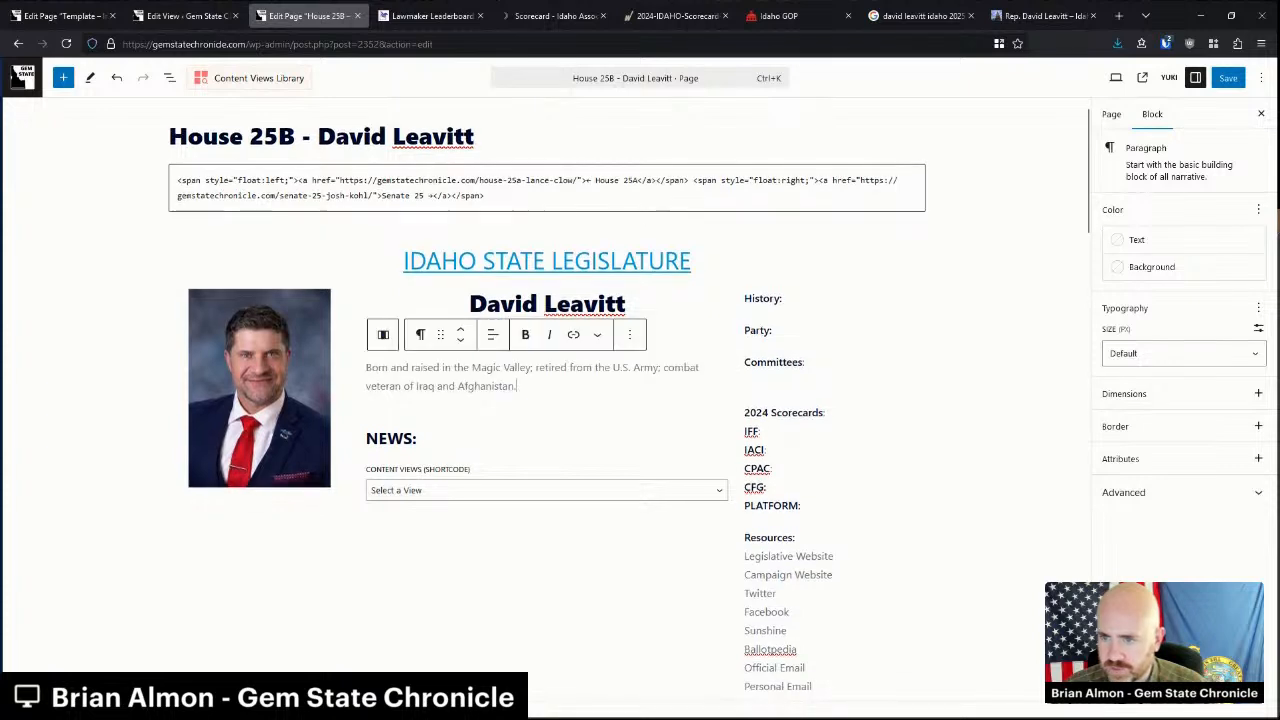
Fill History with '1st term' and 'Elected in 2024' on separate lines.
left_click(805, 297)
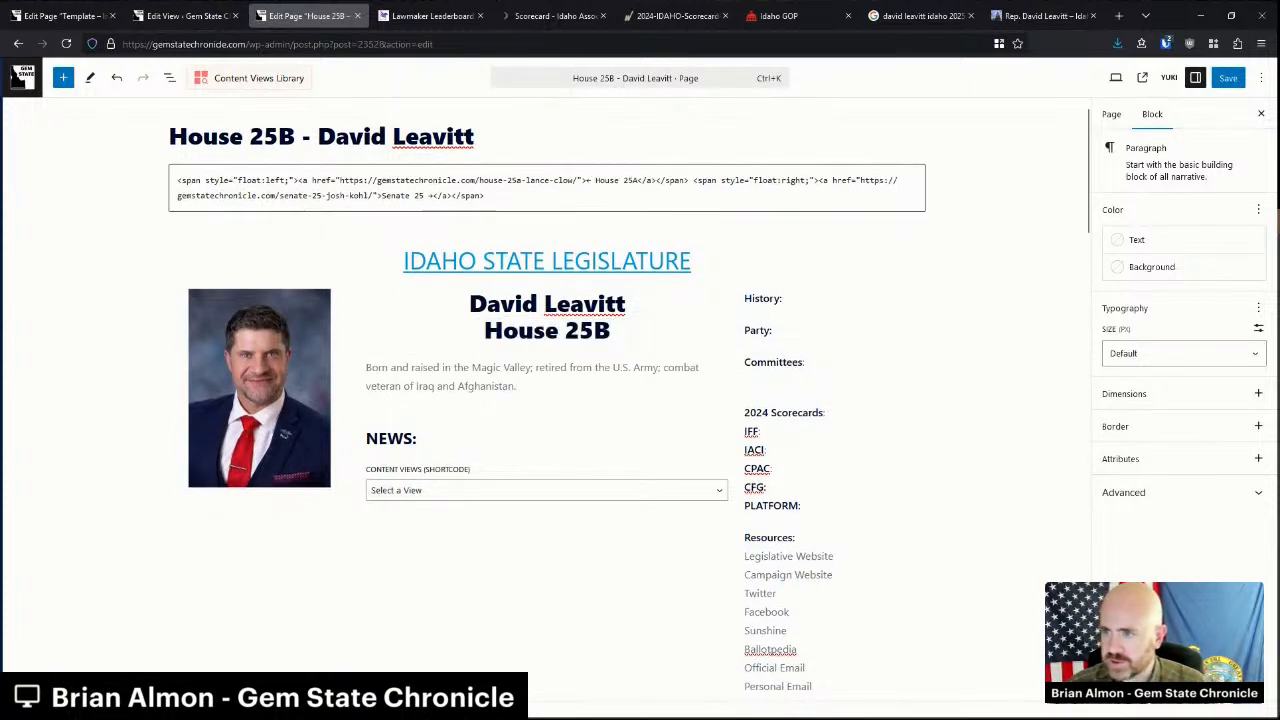
type("1st term")
key("Return")
type("Elected in 202")
type("epublican")
Paste Leavitt's three committee names from his profile under Committees.
left_click(1040, 15)
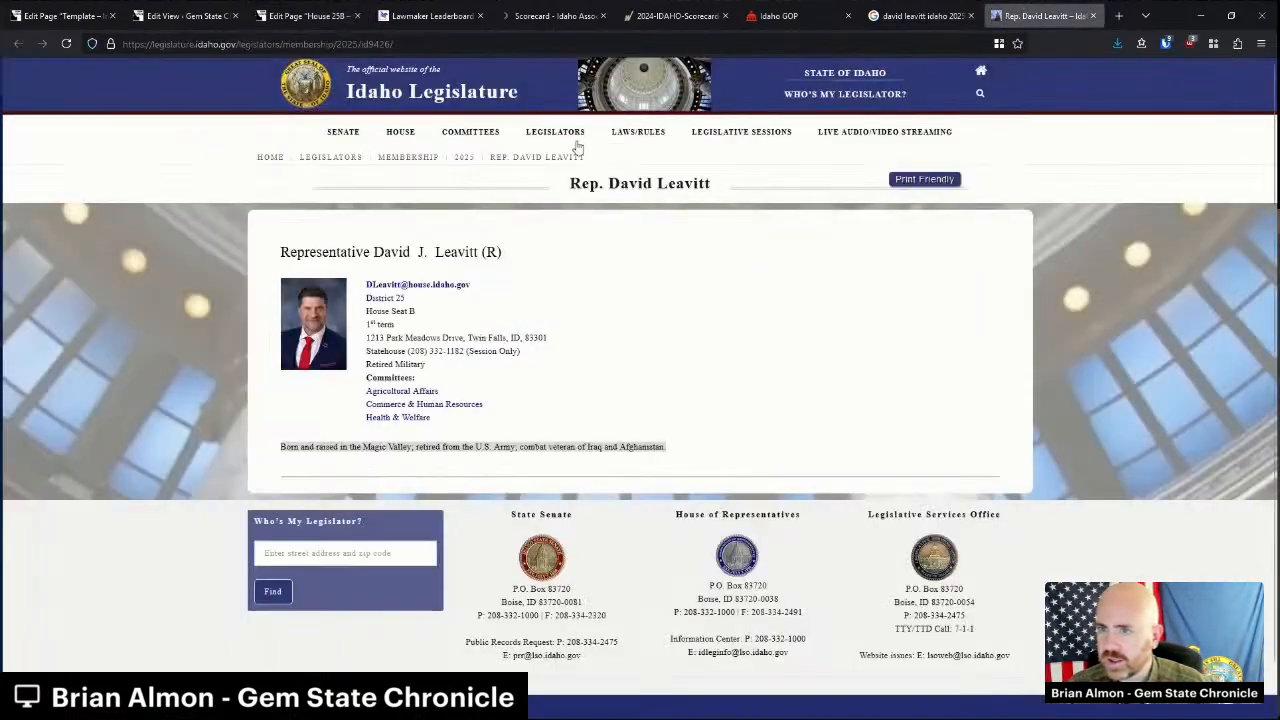
left_click_drag(480, 422, 372, 398)
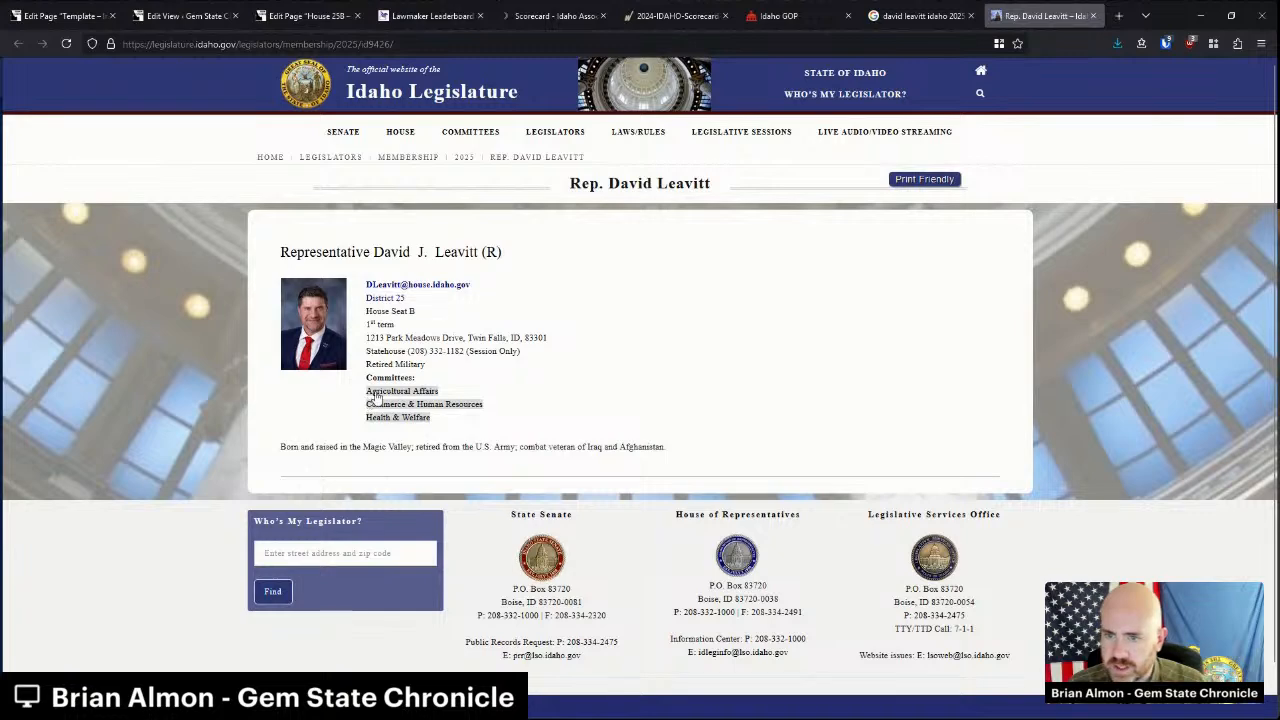
left_click(308, 15)
key("ctrl+v")
scroll(778, 300, "down", 1)
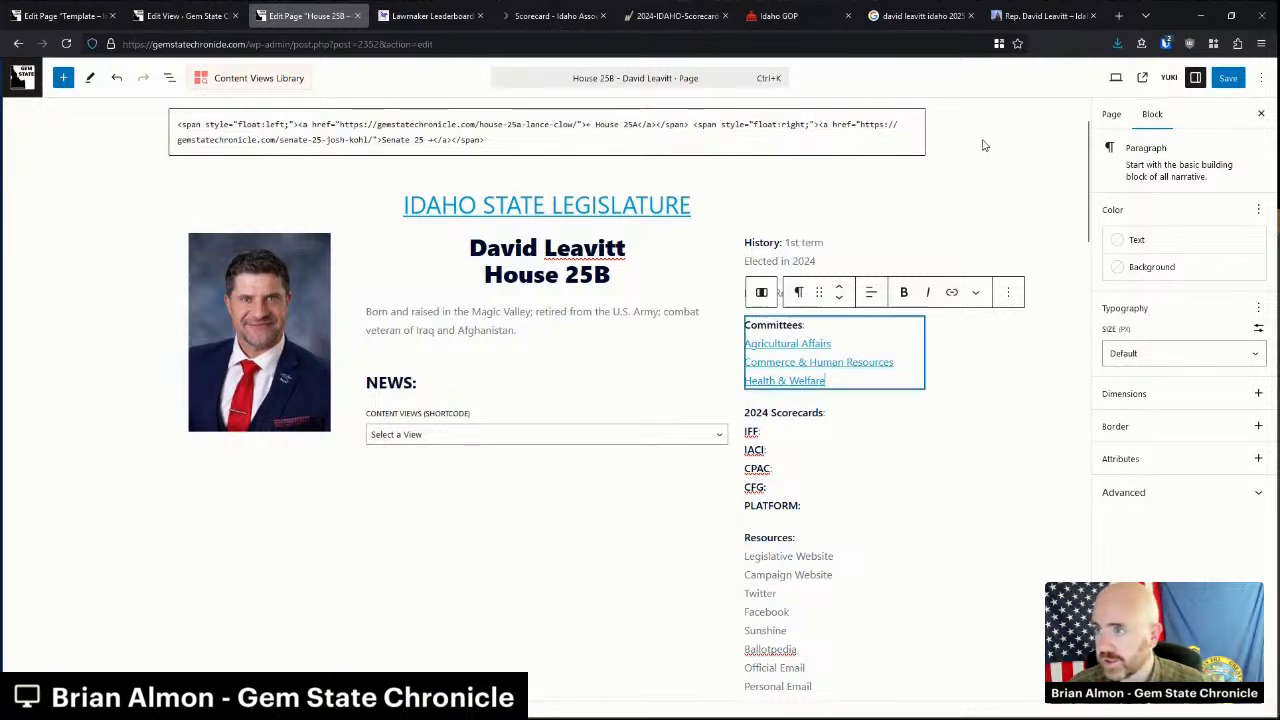
Link Legislative Website to the legislature profile page address.
left_click(1078, 12)
left_click(507, 428)
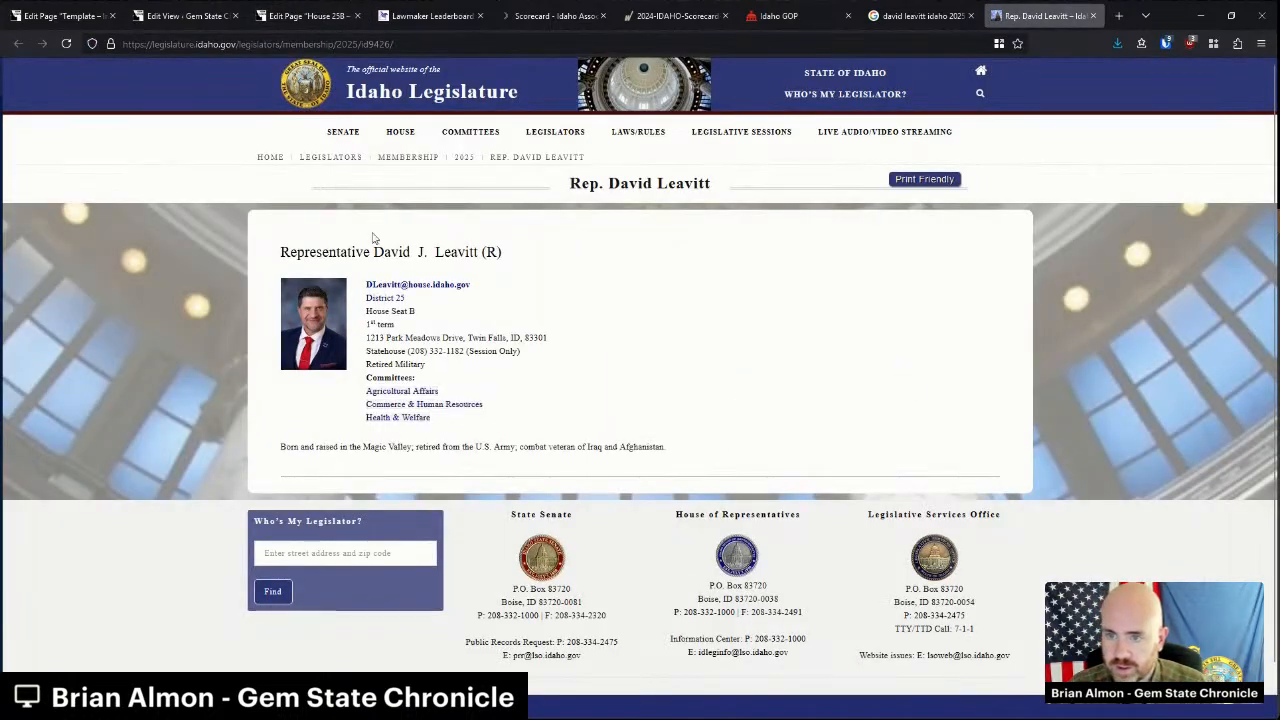
left_click(300, 43)
left_click(305, 15)
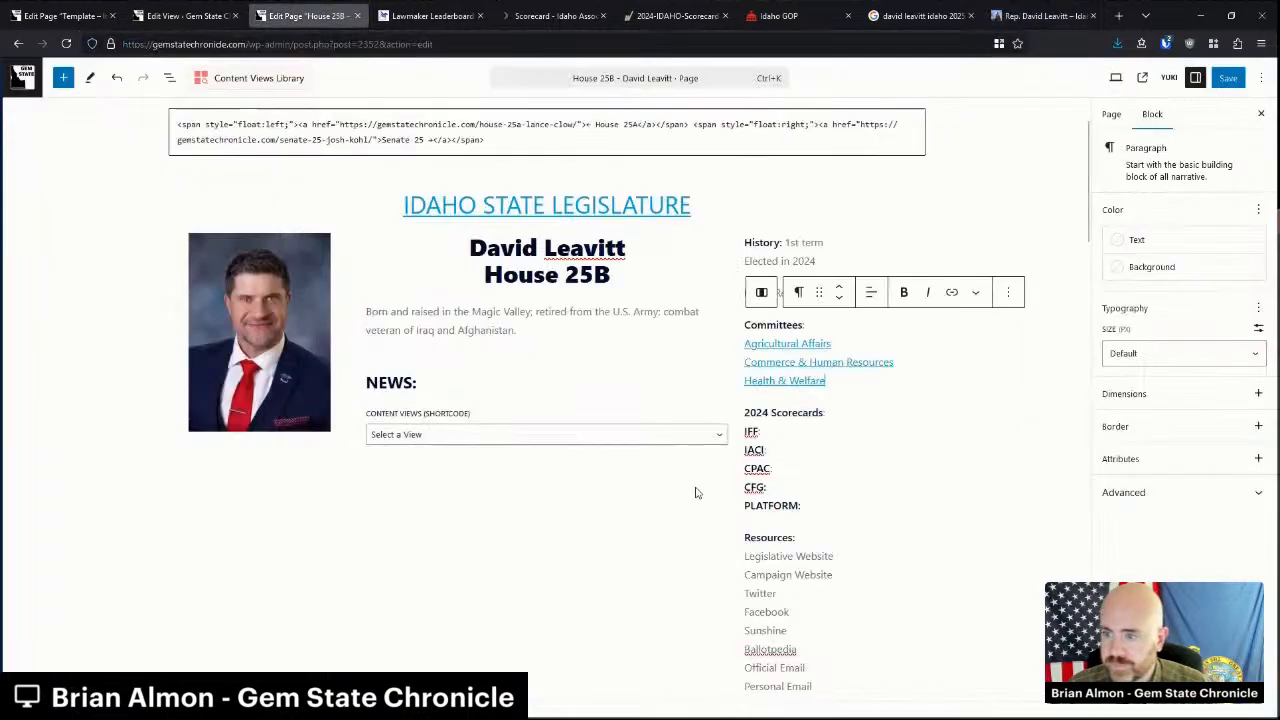
triple_click(771, 555)
key("ctrl+v")
Link Official Email to the representative's official address using a mailto: link.
left_click(1045, 16)
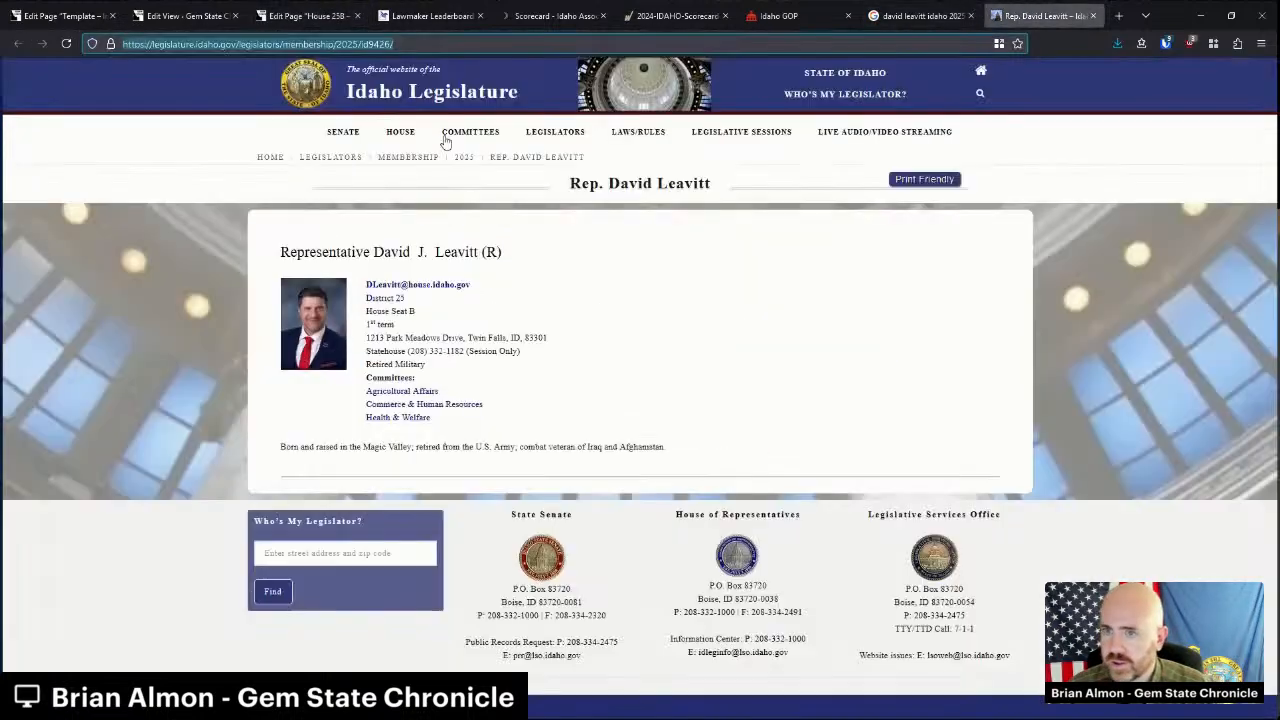
right_click(393, 292)
left_click(443, 297)
left_click(305, 15)
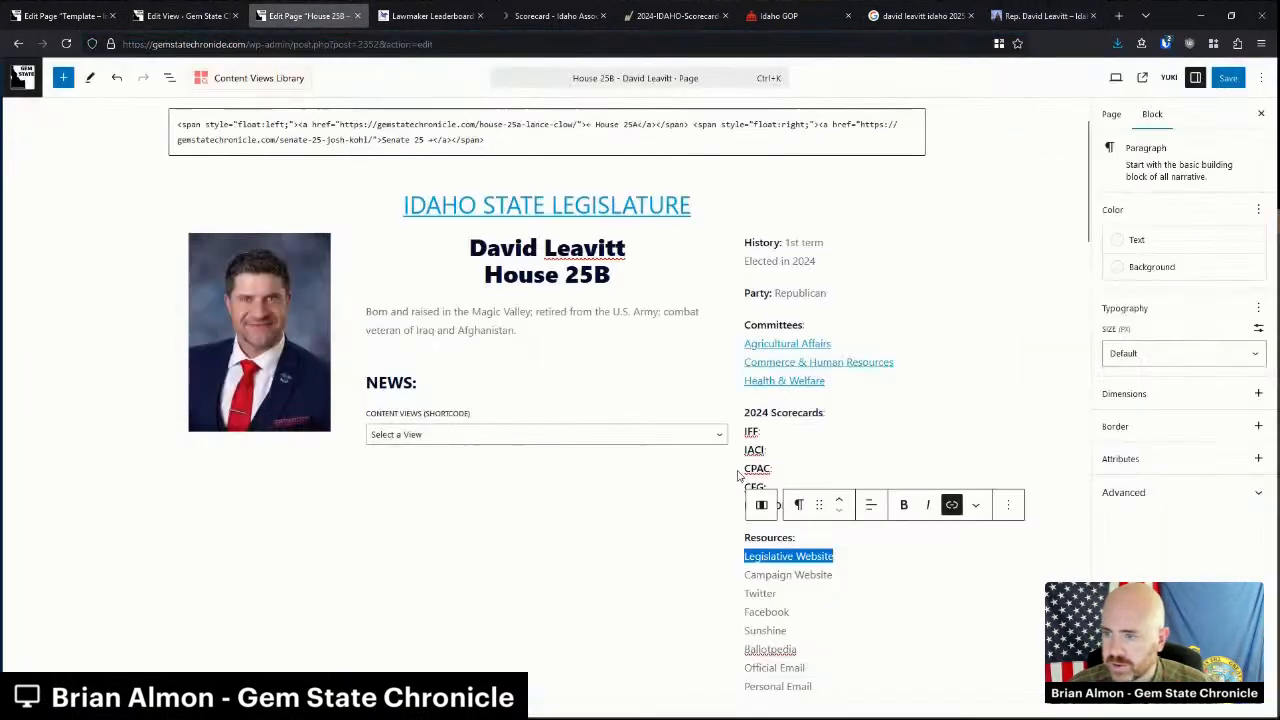
scroll(771, 543, "down", 1)
triple_click(771, 540)
left_click(951, 369)
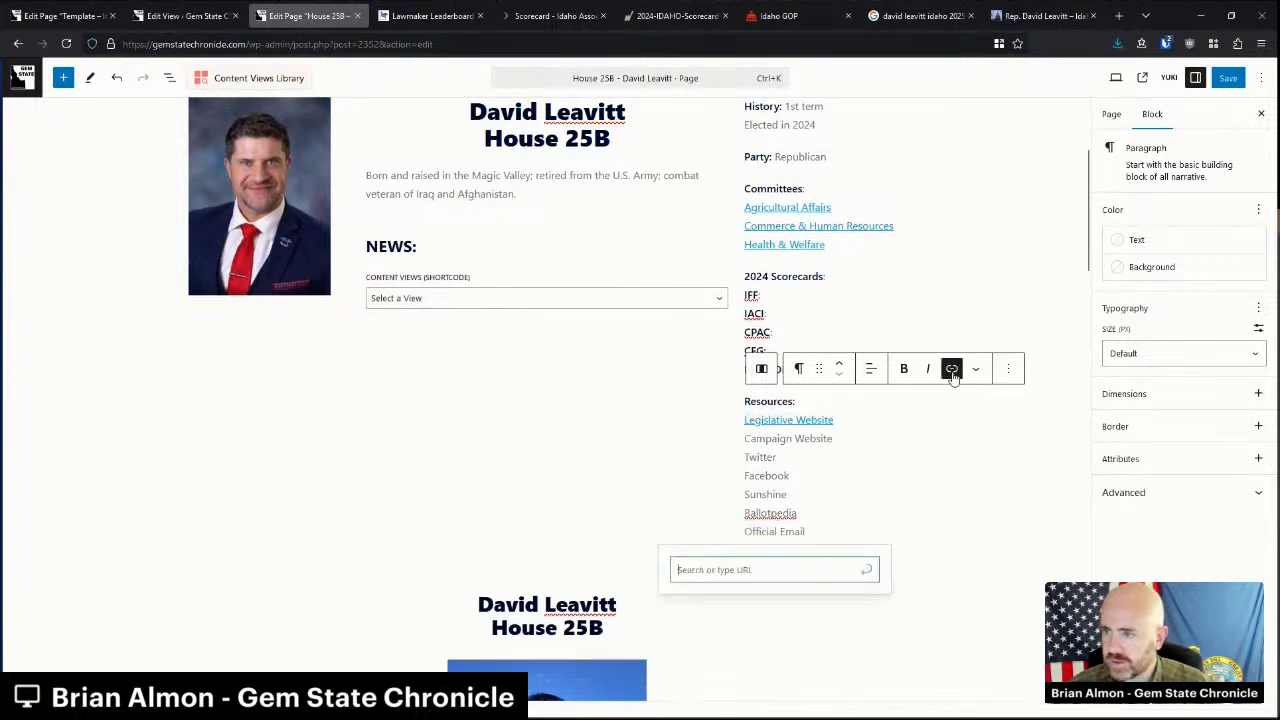
type("mailto:")
key("ctrl+v")
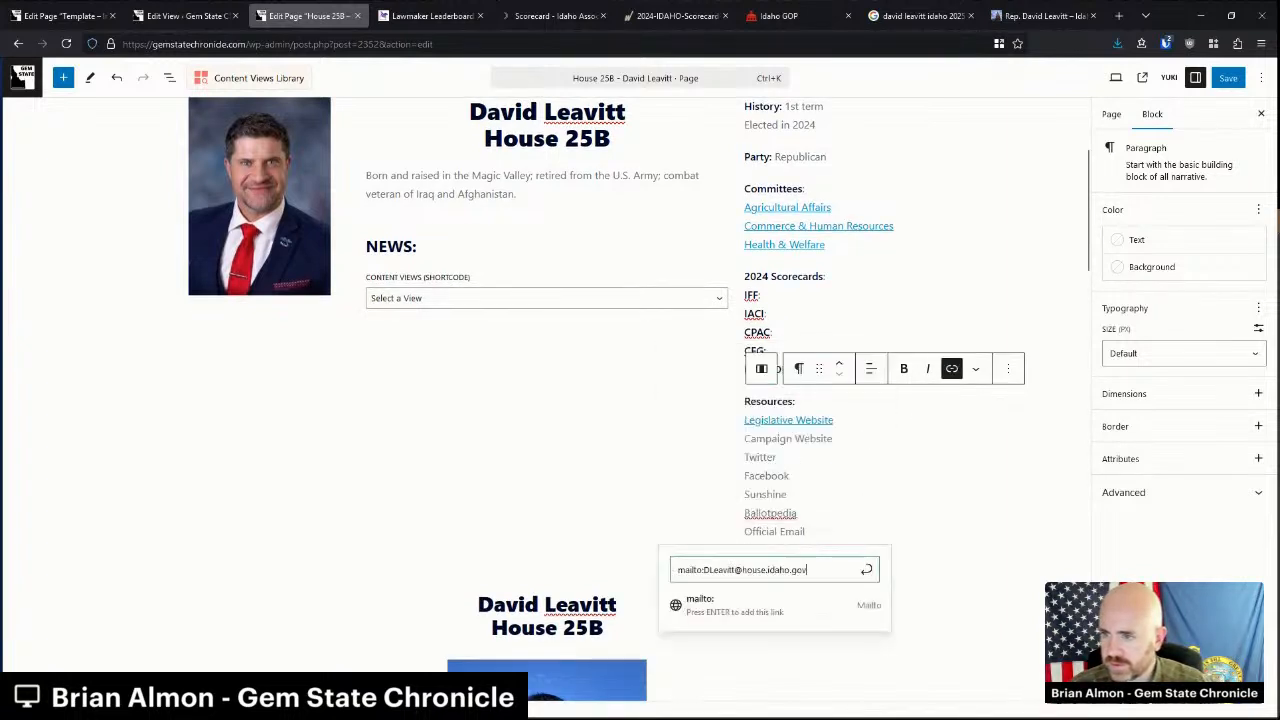
key("Return")
left_click(490, 606)
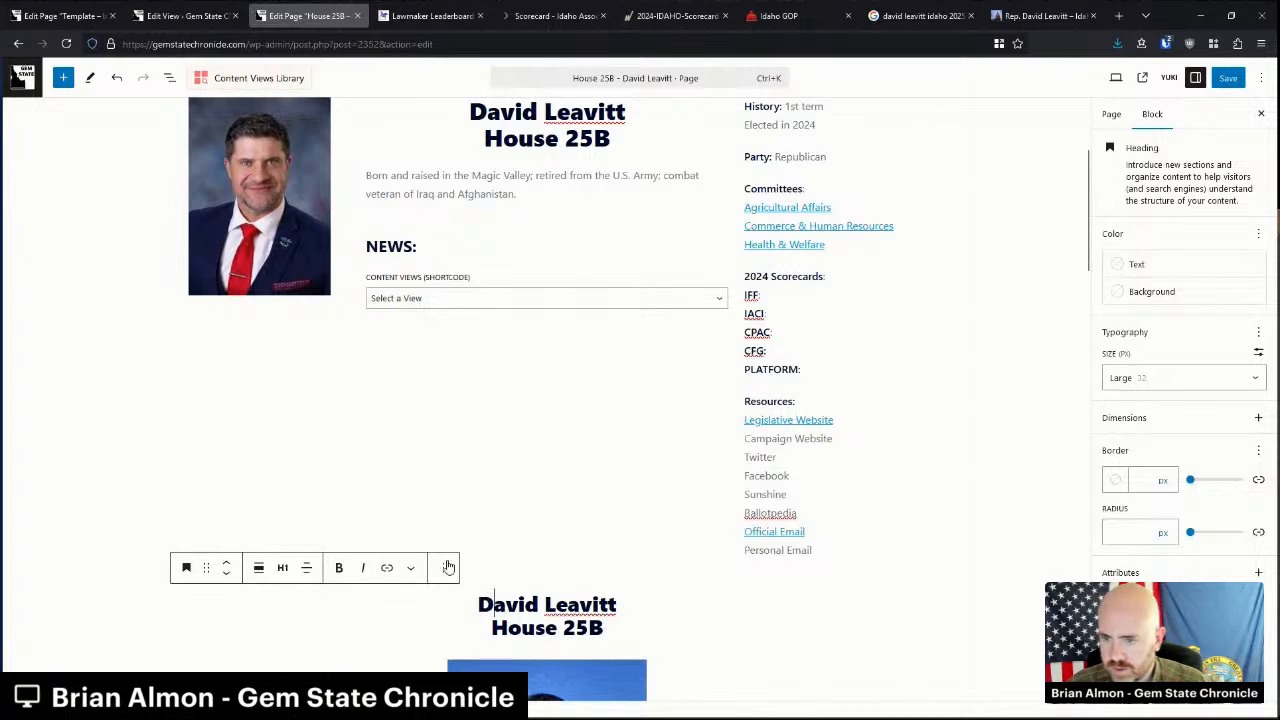
left_click(443, 567)
left_click(460, 525)
left_click(526, 608)
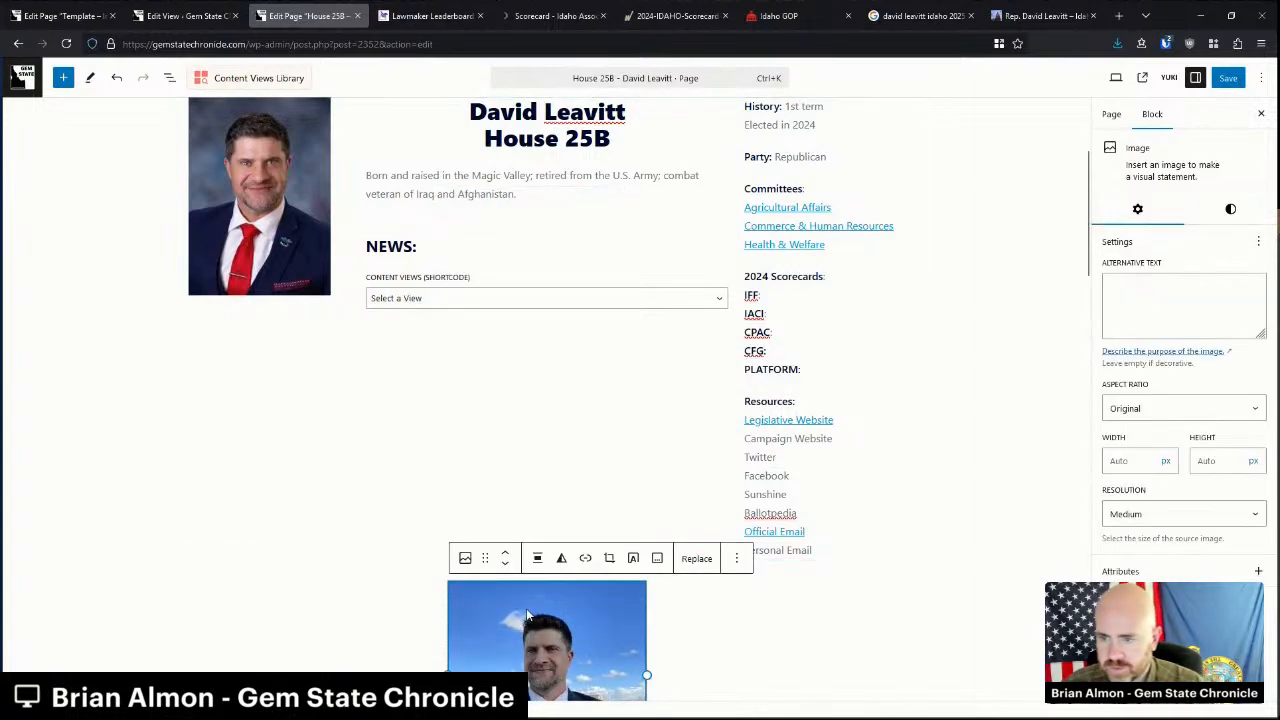
left_click(423, 597)
key("Delete")
scroll(423, 597, "down", 2)
left_click(311, 522)
left_click_drag(175, 446, 280, 658)
Delete the old candidate details and the leftover H, Primary and Opponents blocks.
key("Delete")
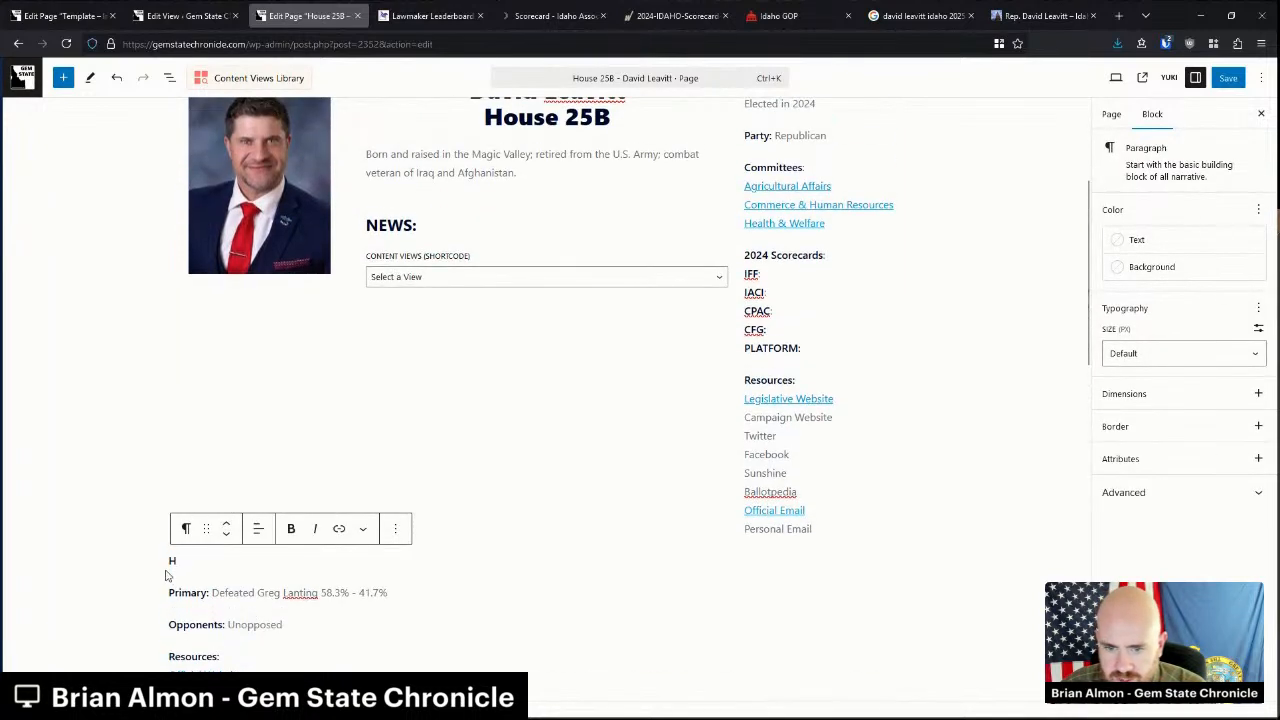
left_click_drag(173, 561, 378, 597)
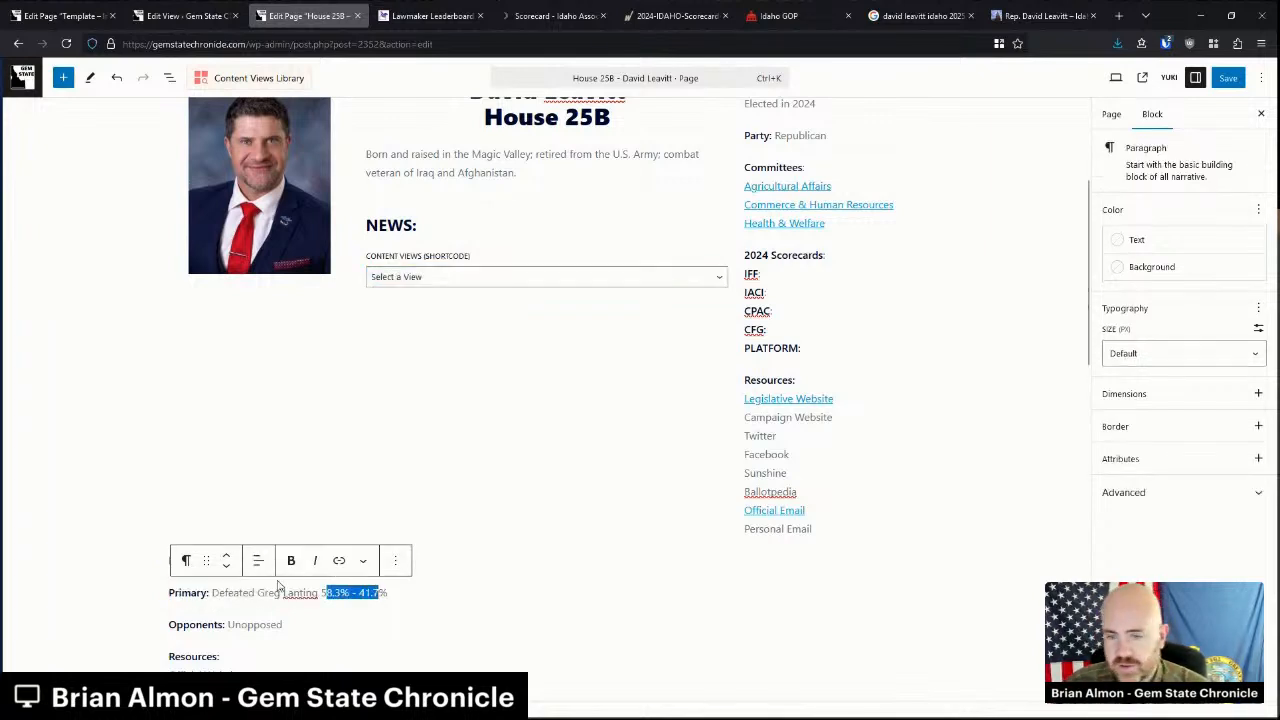
double_click(208, 592)
left_click(438, 586)
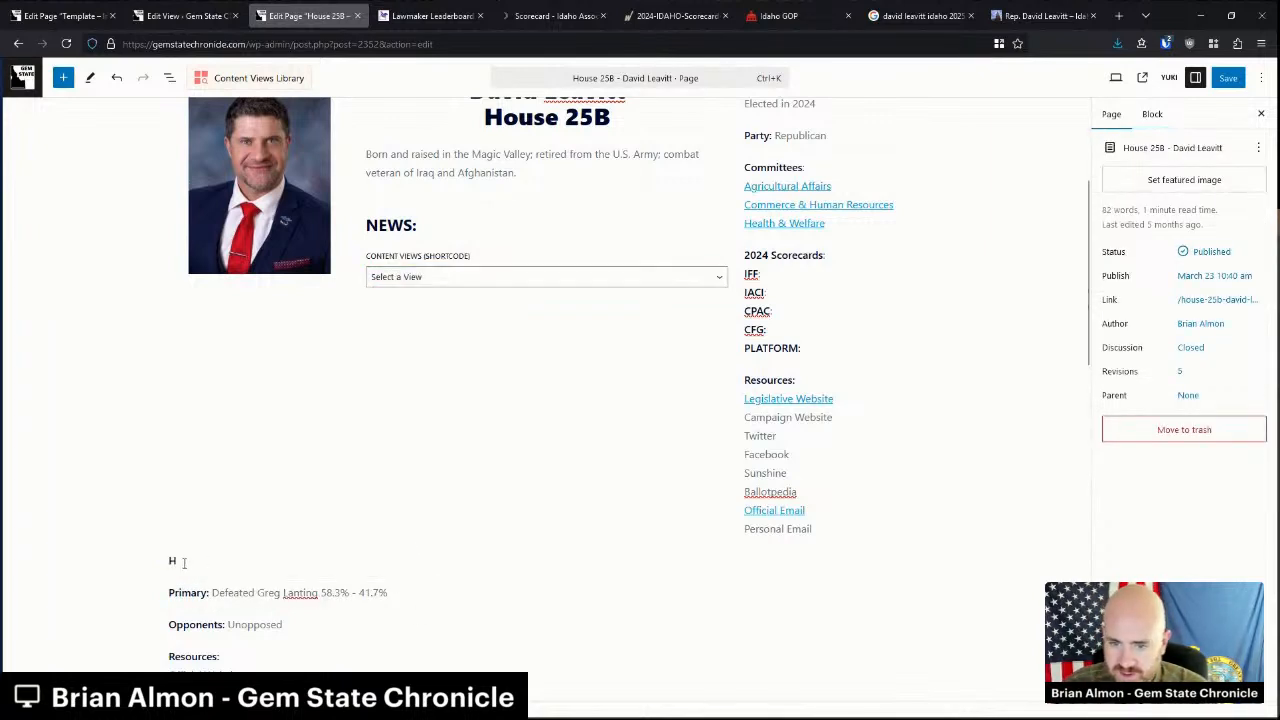
left_click_drag(171, 561, 297, 630)
key("BackSpace")
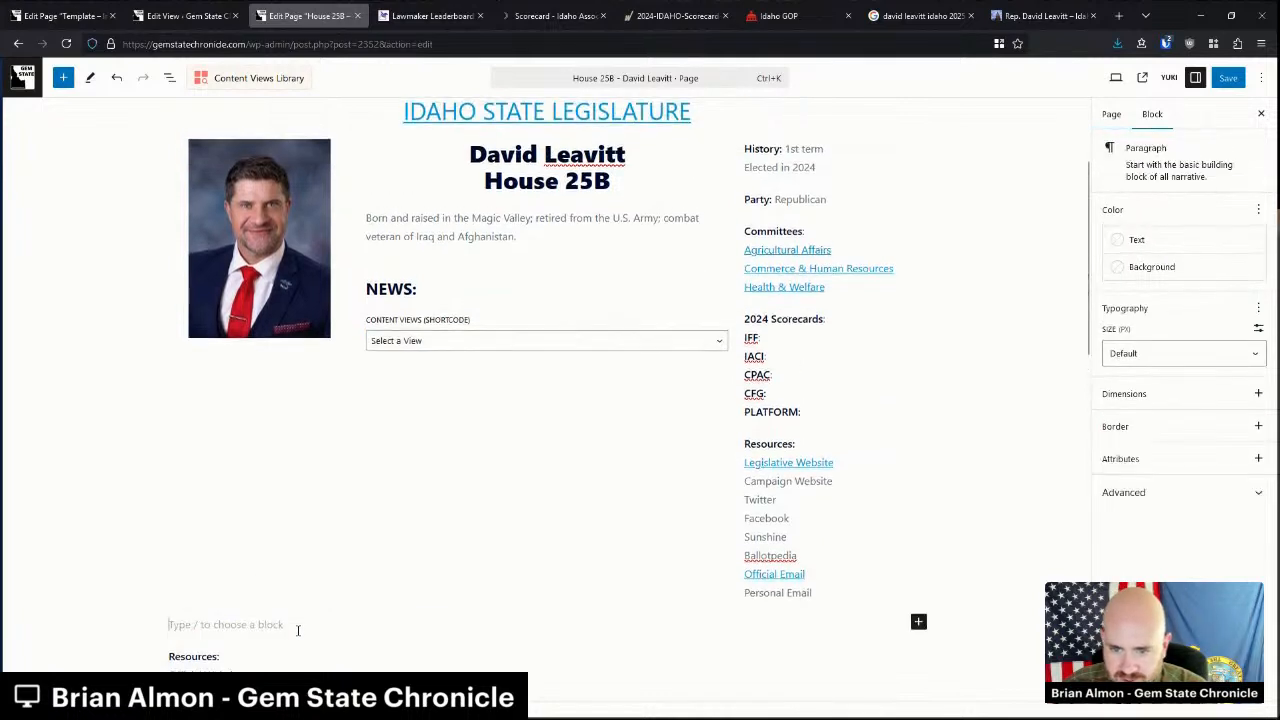
Paste the linked Official Website through Ballotpedia resources over the right column's list.
scroll(251, 600, "down", 2)
left_click_drag(236, 544, 166, 494)
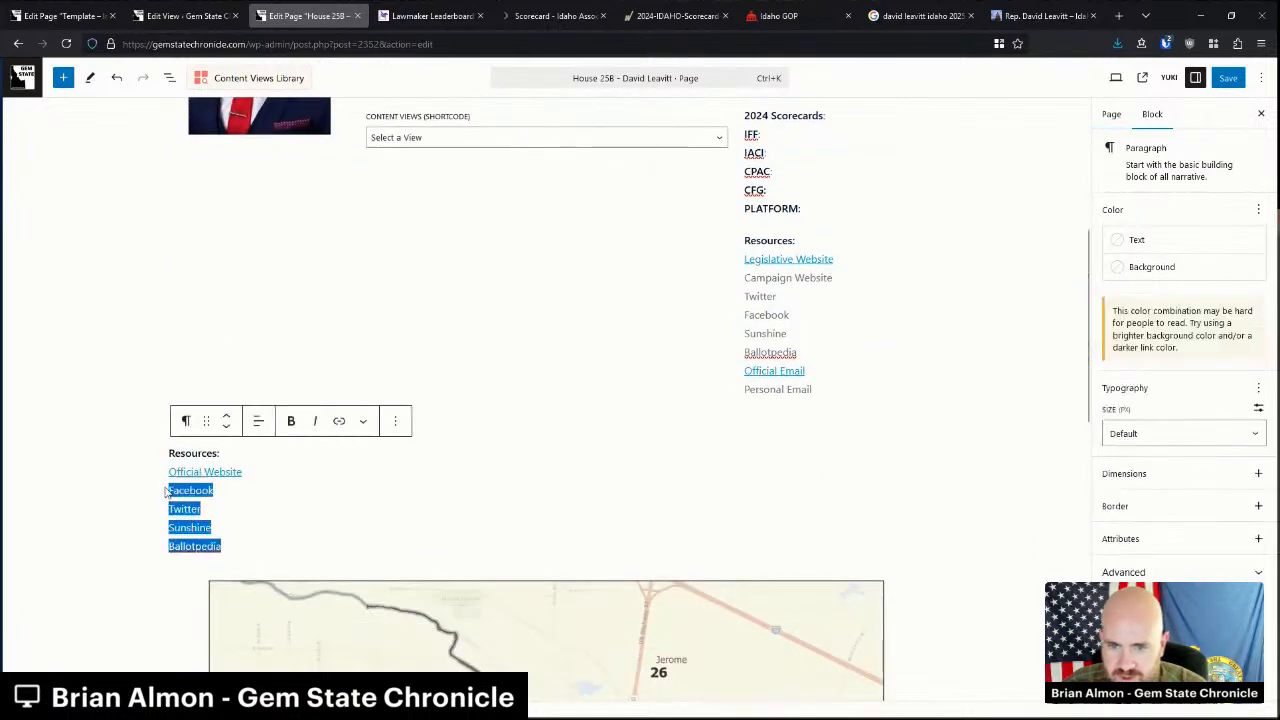
scroll(164, 490, "up", 1)
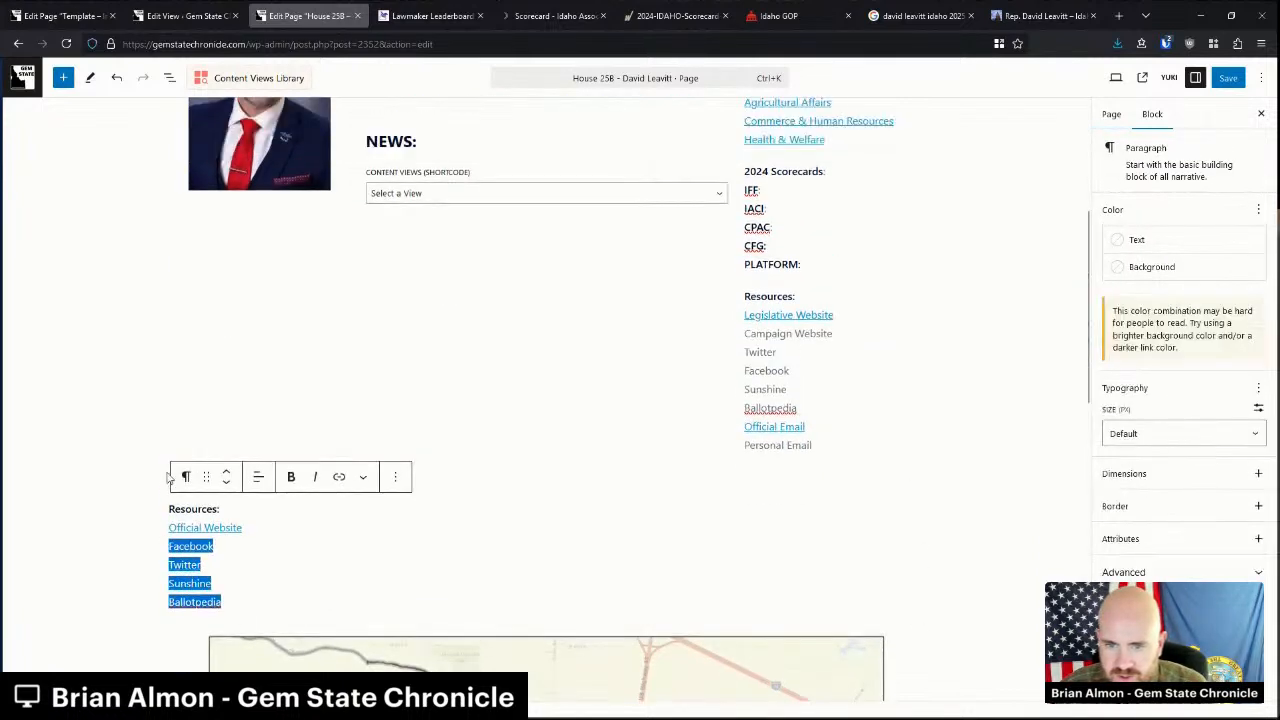
left_click(170, 530)
left_click_drag(170, 530, 236, 598)
key("ctrl+c")
left_click_drag(798, 410, 748, 336)
key("ctrl+v")
Rename the first pasted link to Campaign Website and delete the left Resources list.
scroll(760, 345, "down", 1)
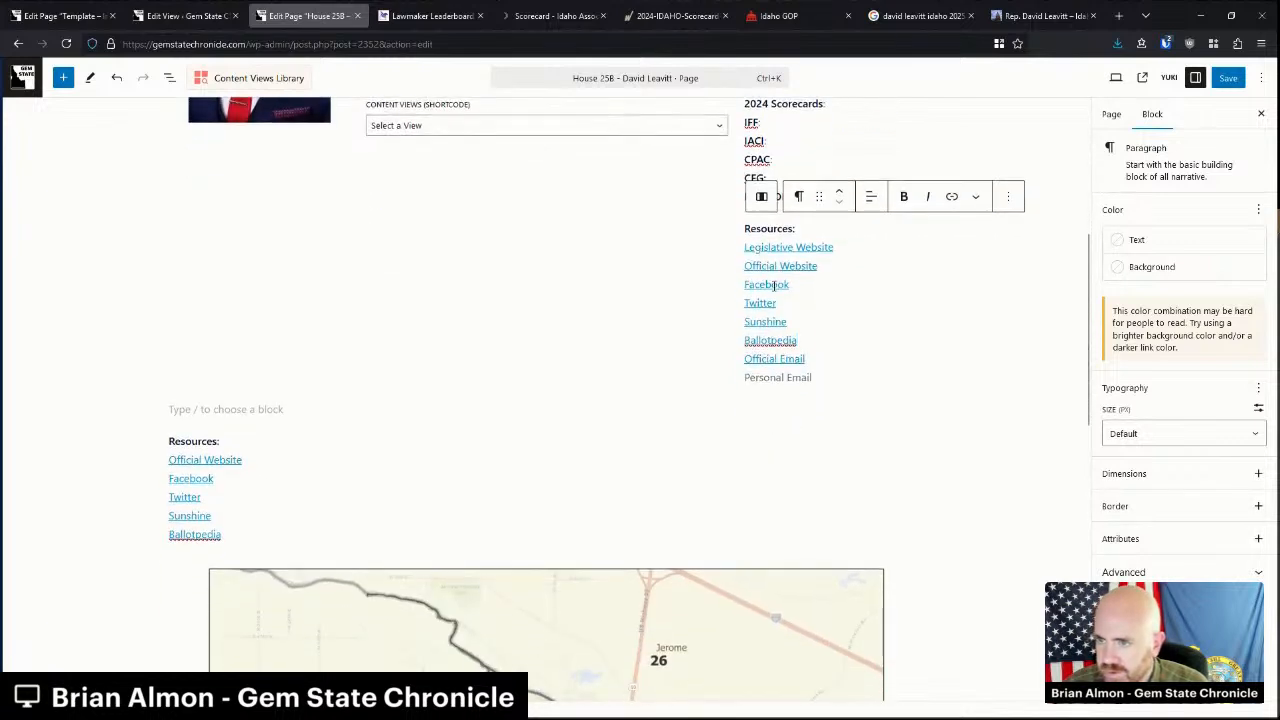
double_click(768, 266)
type("Campaign")
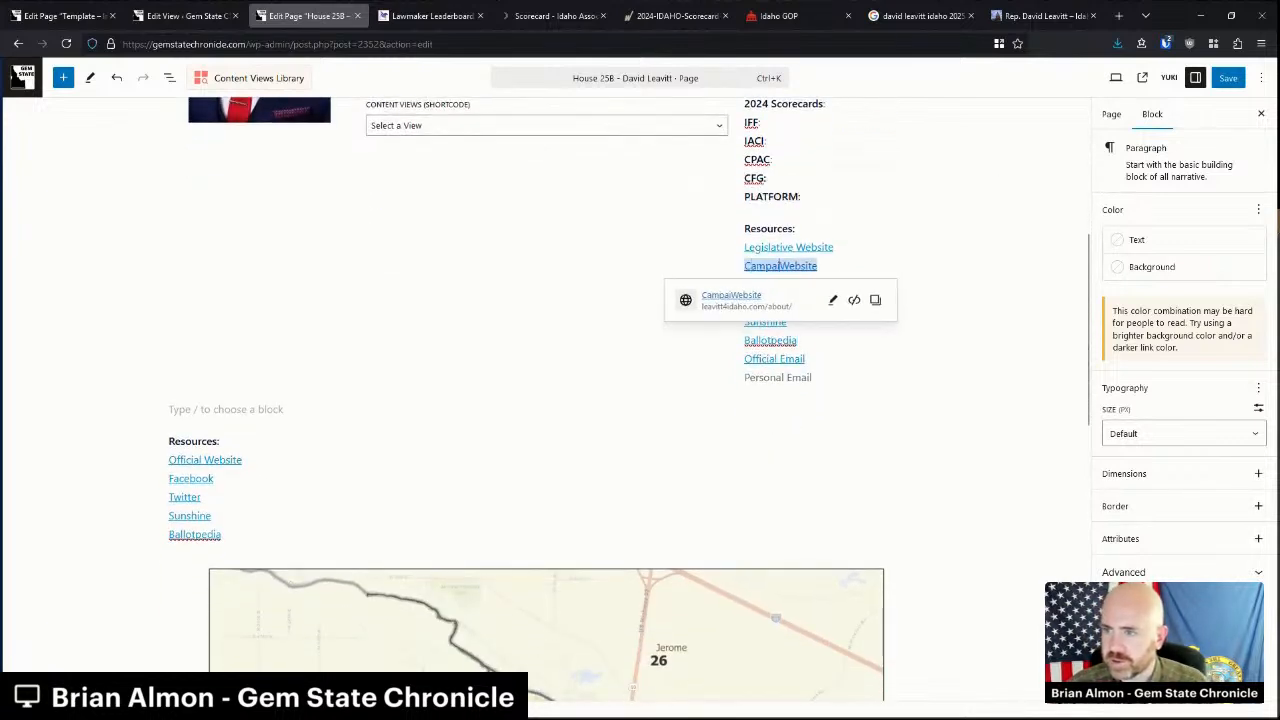
left_click_drag(226, 535, 170, 443)
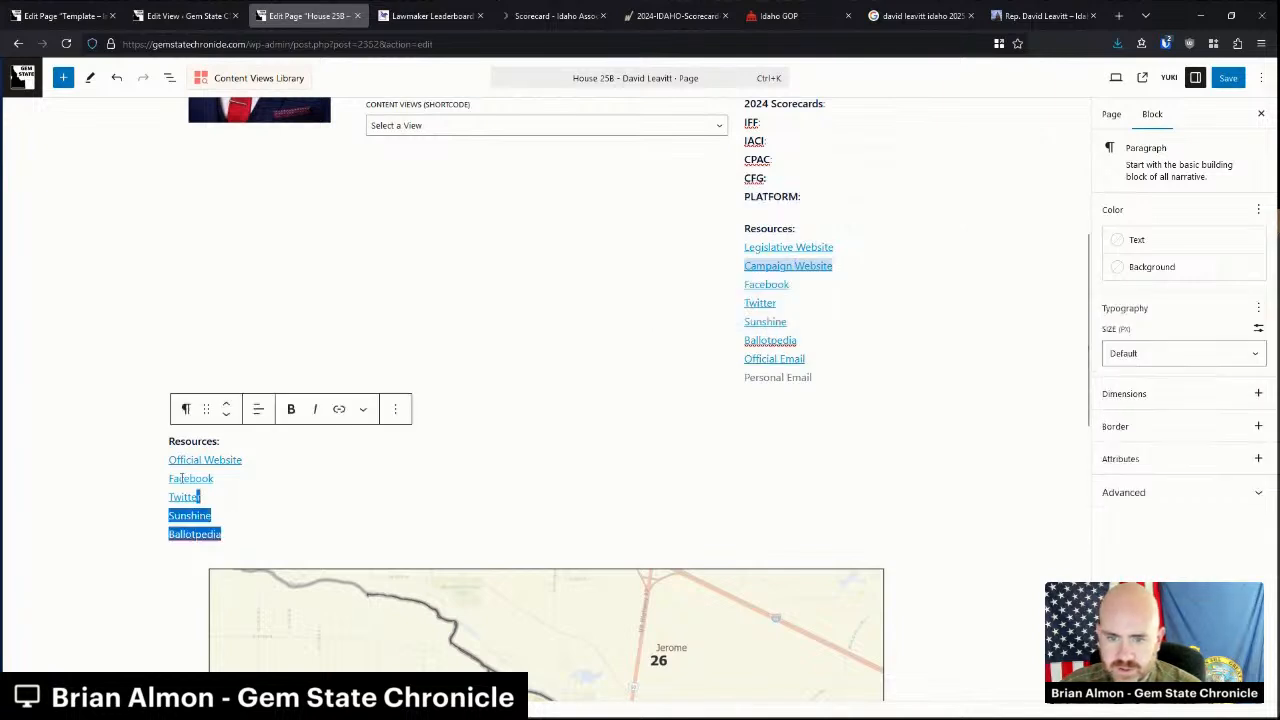
key("BackSpace")
key("BackSpace")
key("BackSpace")
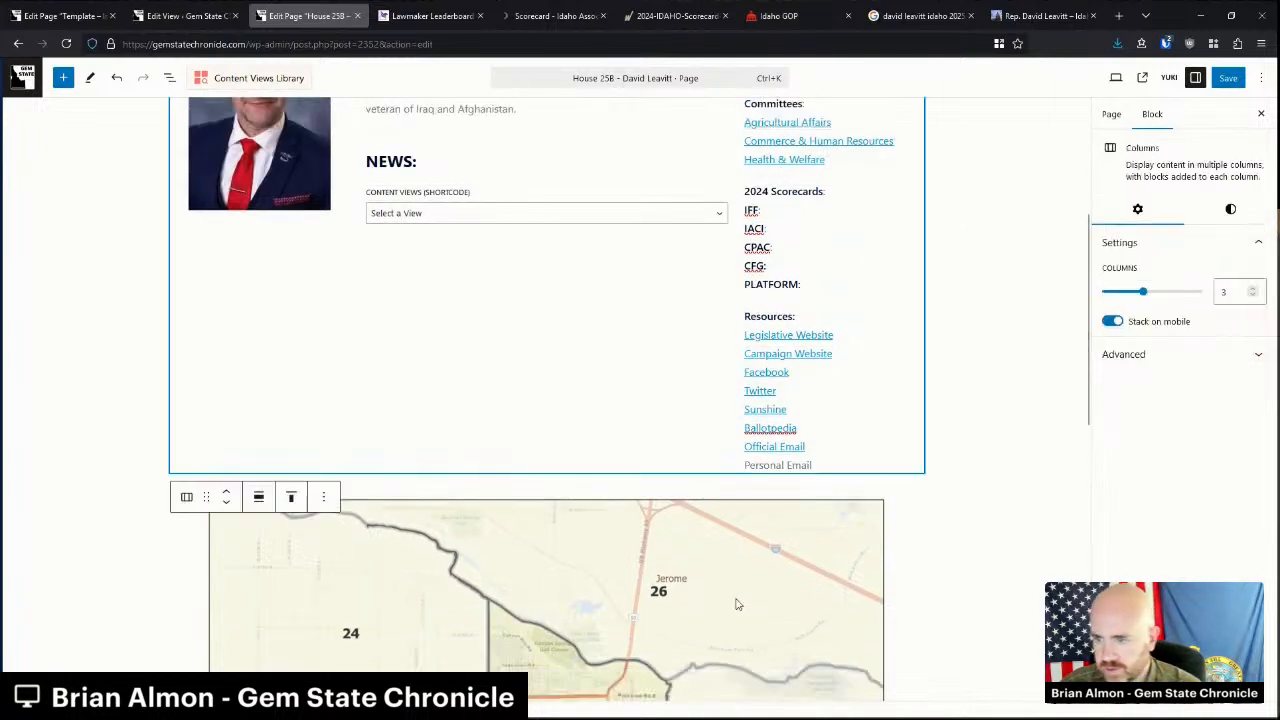
Set the district map image resolution to Full Size.
left_click(723, 606)
left_click(1141, 512)
left_click(1125, 591)
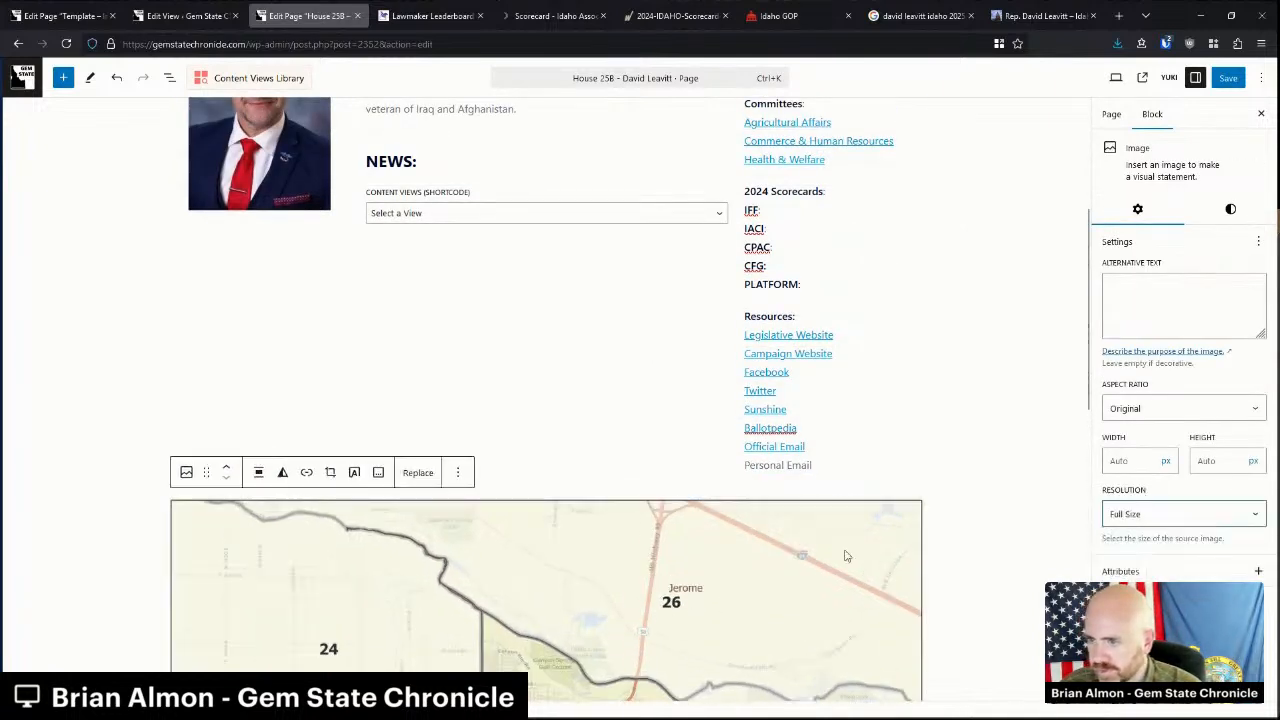
Enter n/a for the IFF, IACI, CPAC, CFG and PLATFORM scorecard lines.
scroll(865, 280, "up", 4)
left_click(795, 420)
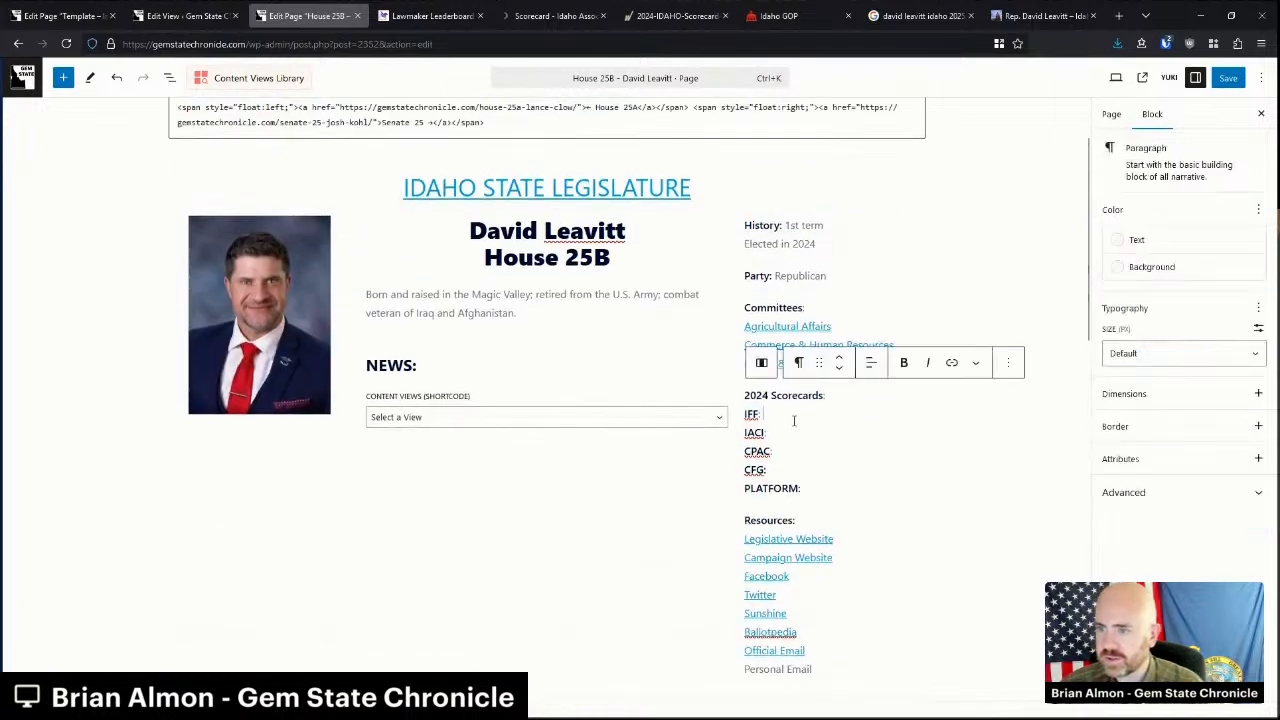
type("n/a")
key("Down")
type("n/a")
key("Down")
type("n/a")
key("Down")
type("n/a")
key("Down")
type("n/a")
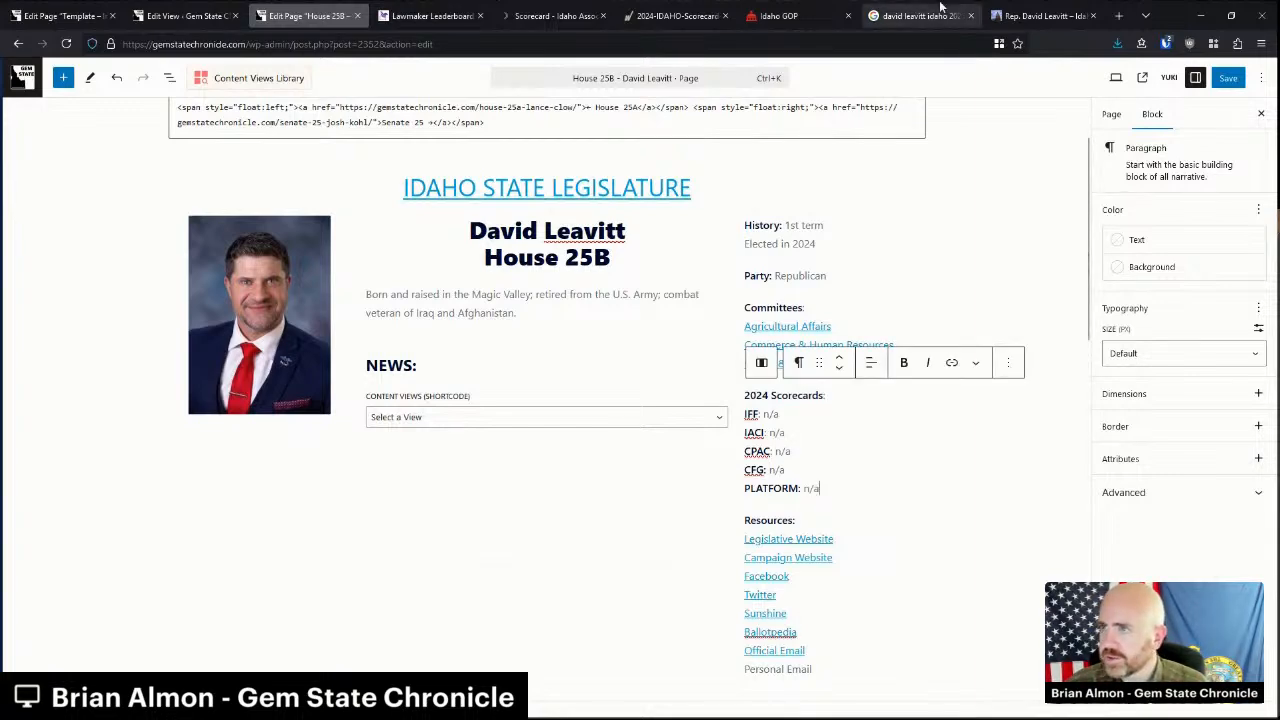
Open the Ballotpedia, campaign website and campaign Facebook pages in new tabs.
left_click(915, 15)
middle_click(258, 310)
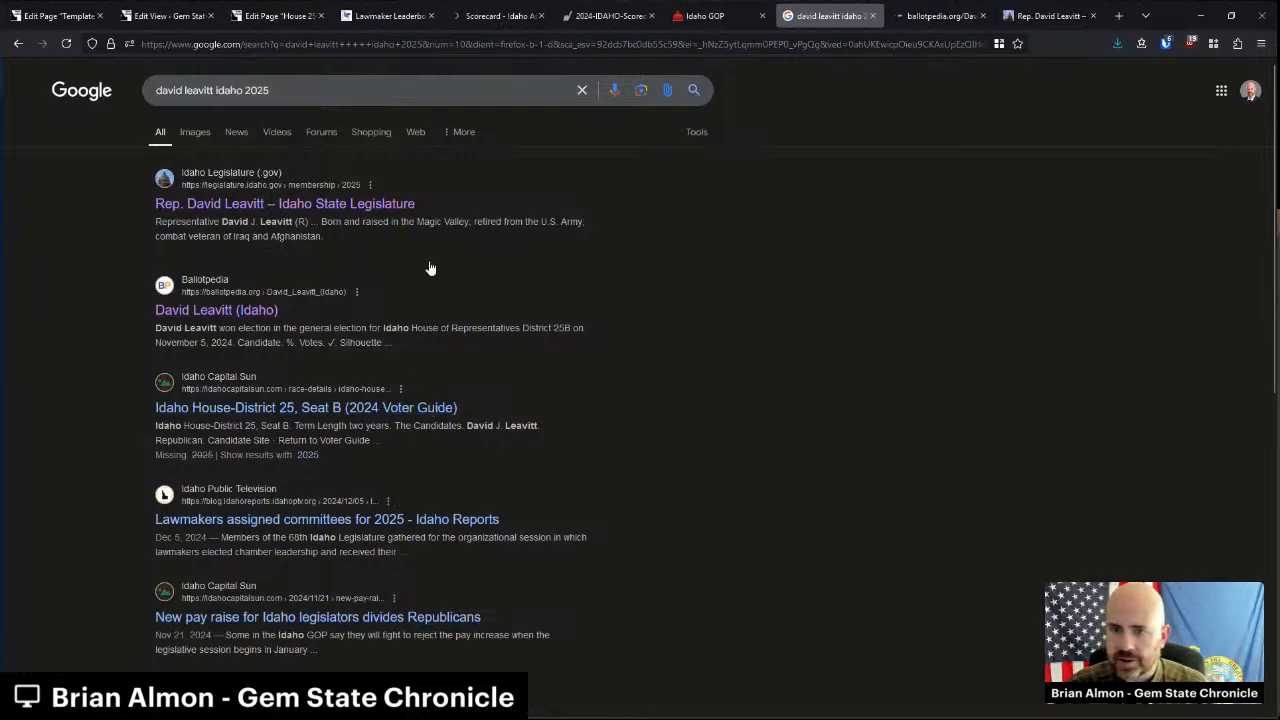
left_click(925, 16)
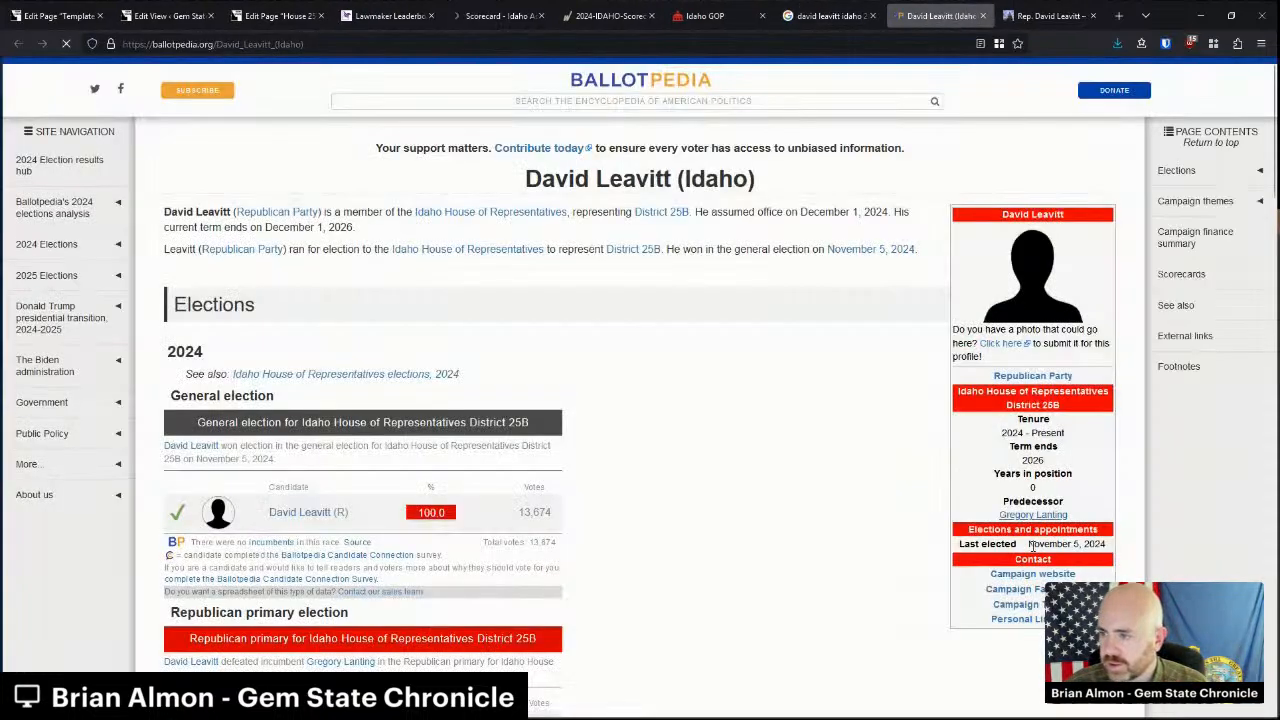
middle_click(1032, 574)
middle_click(1015, 589)
left_click(817, 16)
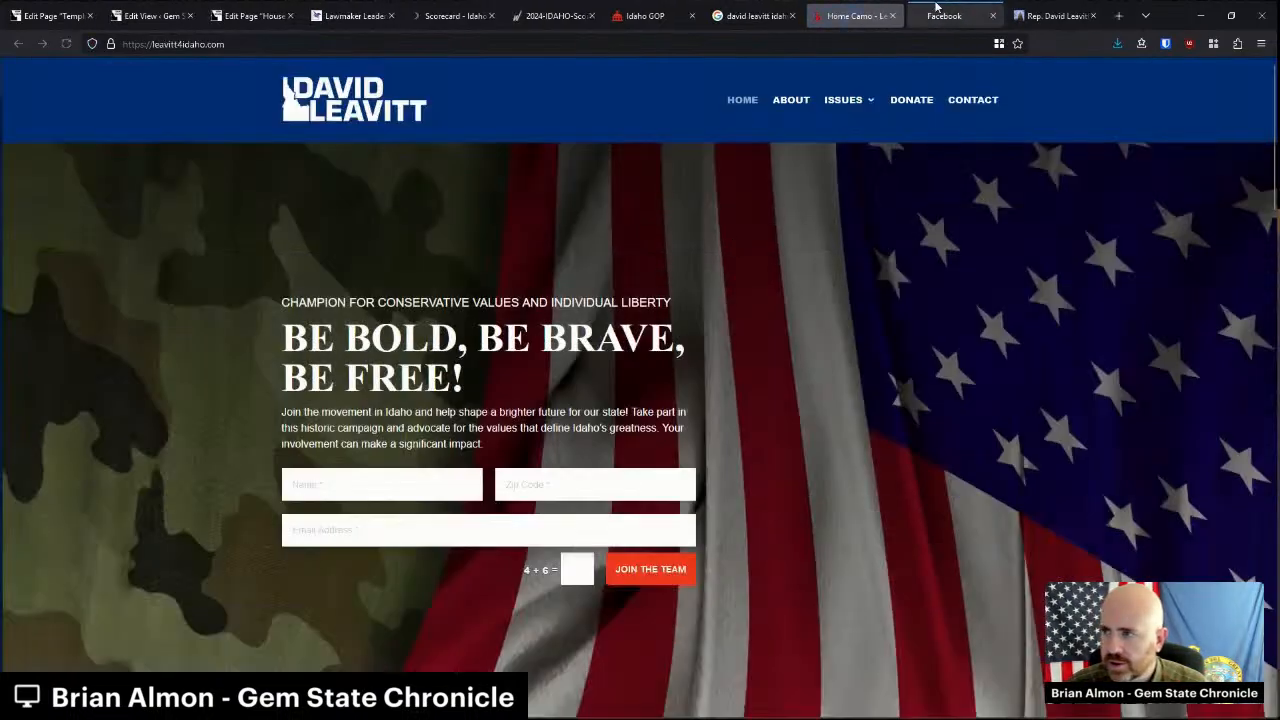
Copy the contact e-mail from the campaign Facebook page, close the research tabs and return to the editor.
left_click(936, 15)
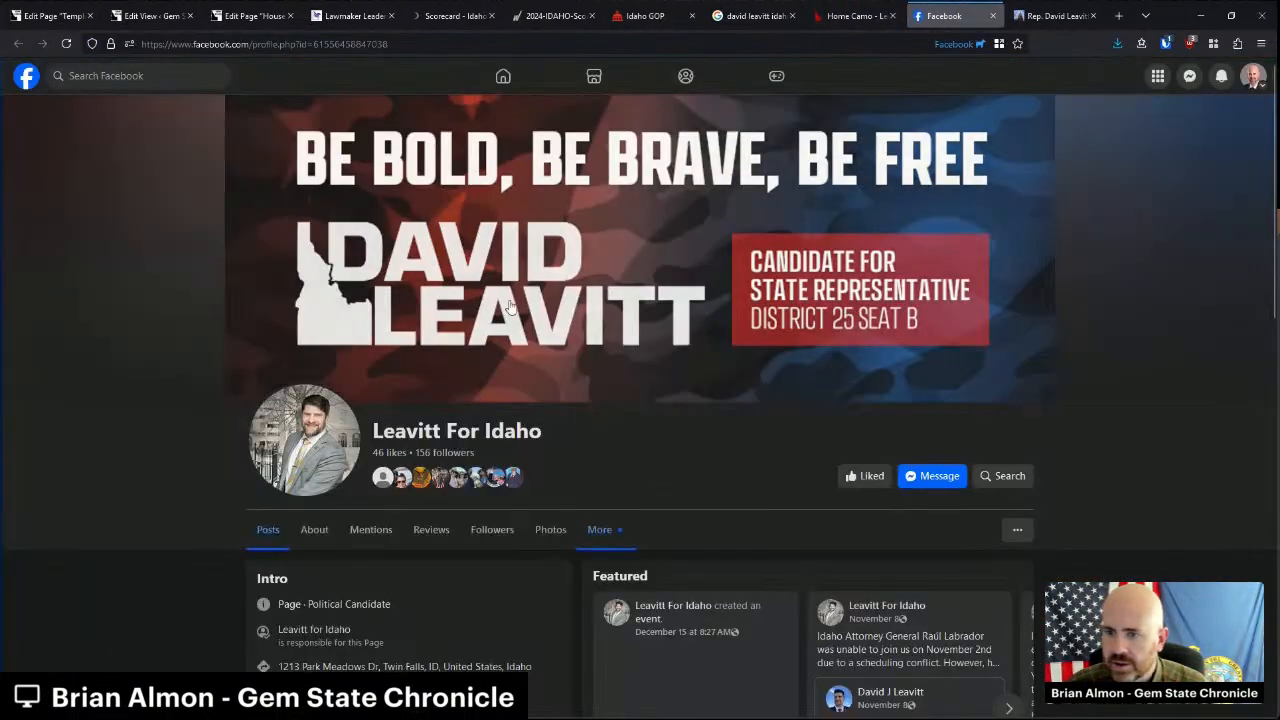
scroll(310, 524, "down", 2)
triple_click(320, 518)
key("ctrl+c")
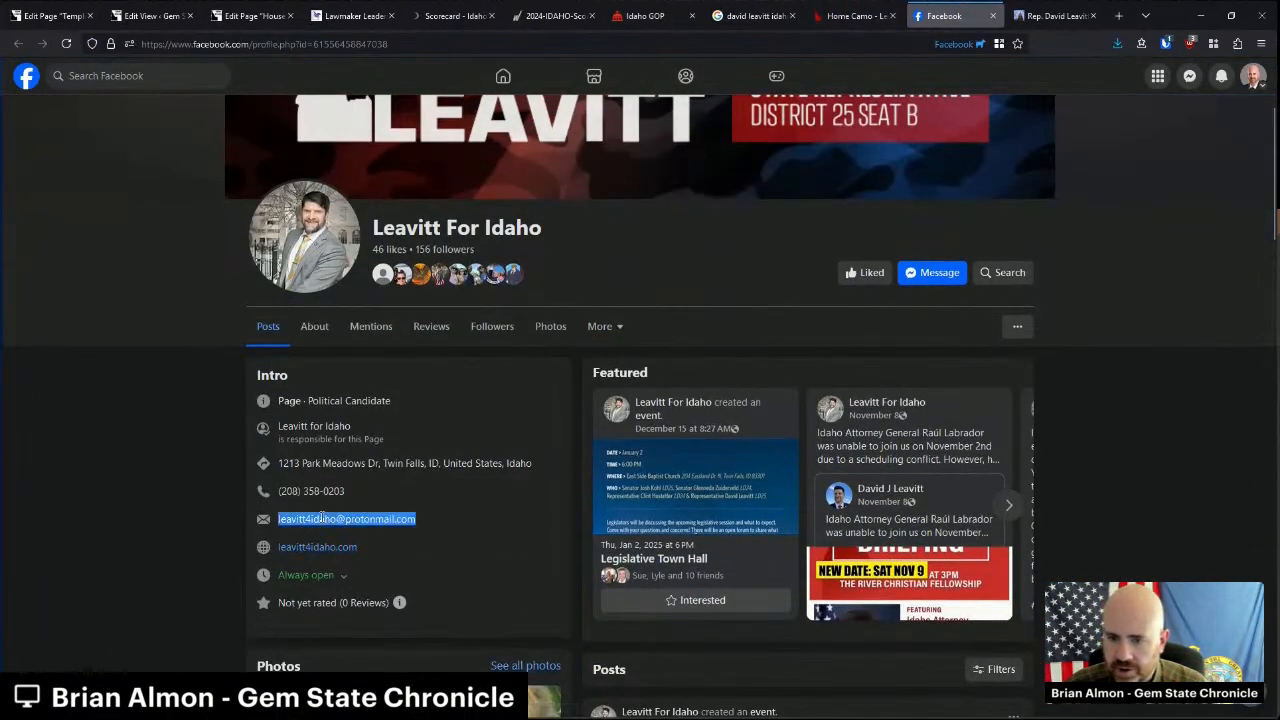
left_click(992, 15)
left_click(992, 15)
left_click(992, 15)
left_click(305, 15)
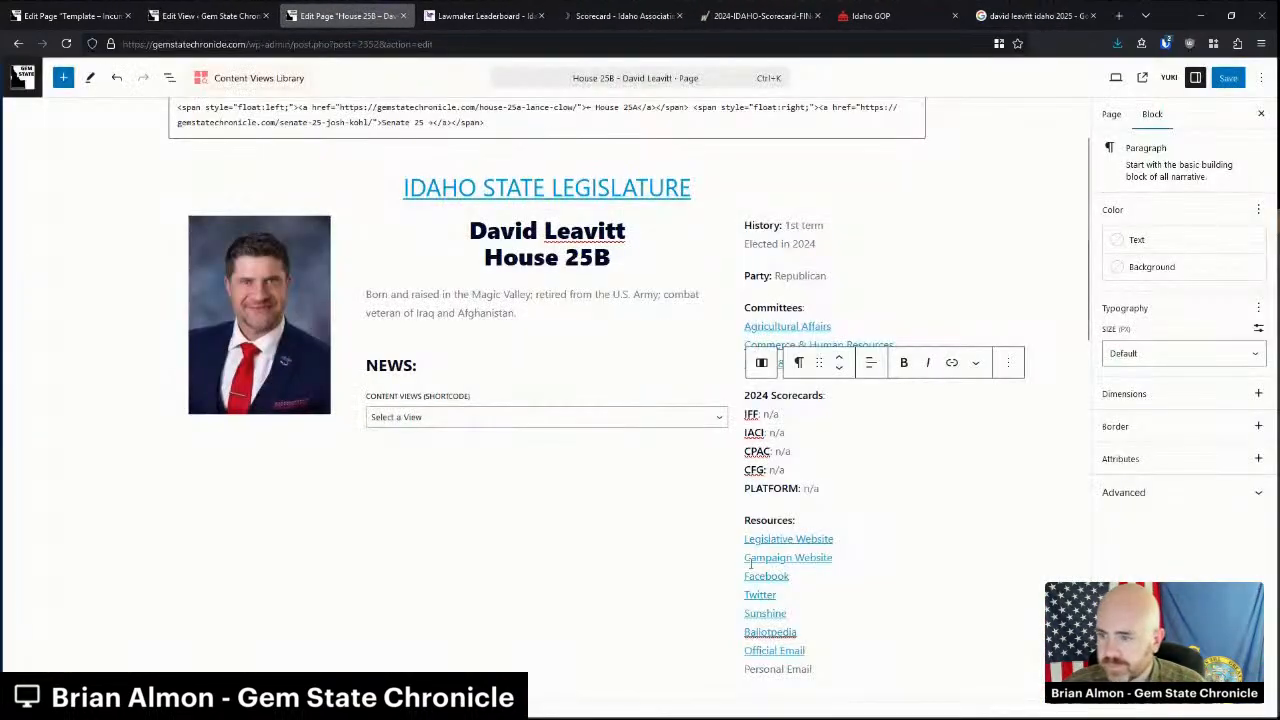
Link Personal Email to the campaign's contact address using a mailto: link.
triple_click(778, 669)
left_click(953, 488)
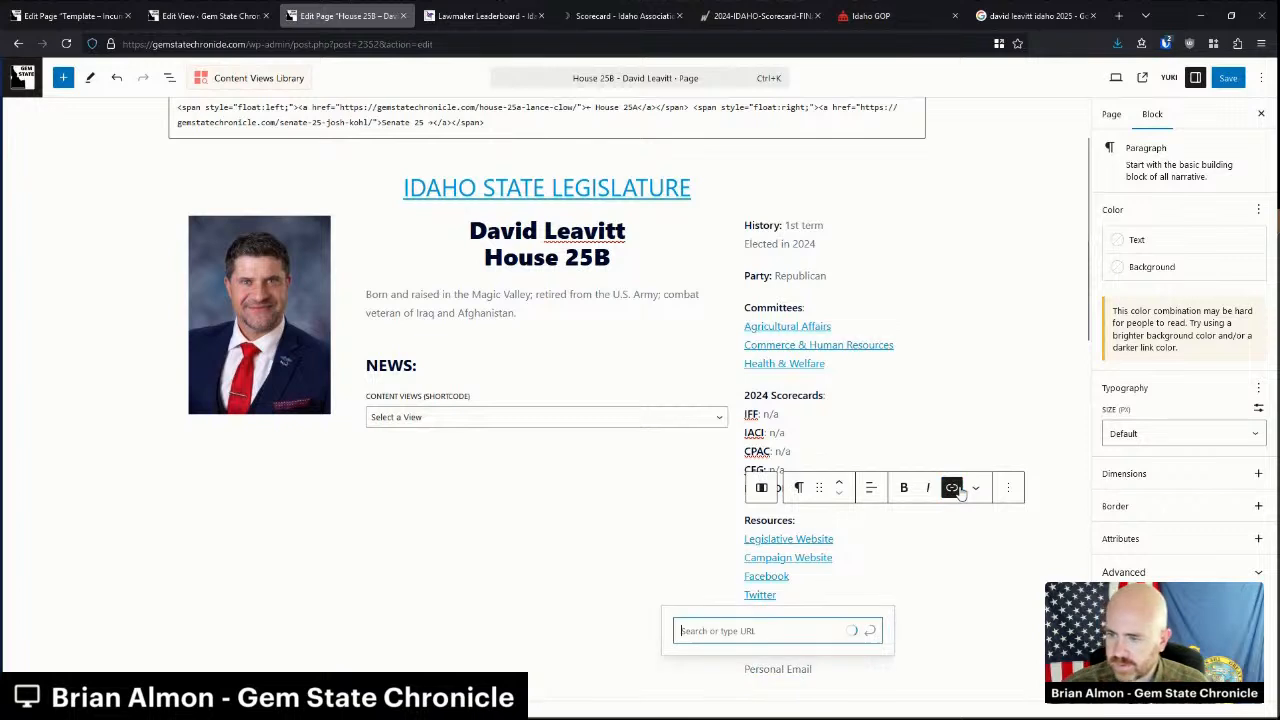
type("mailto:")
key("ctrl+v")
key("Return")
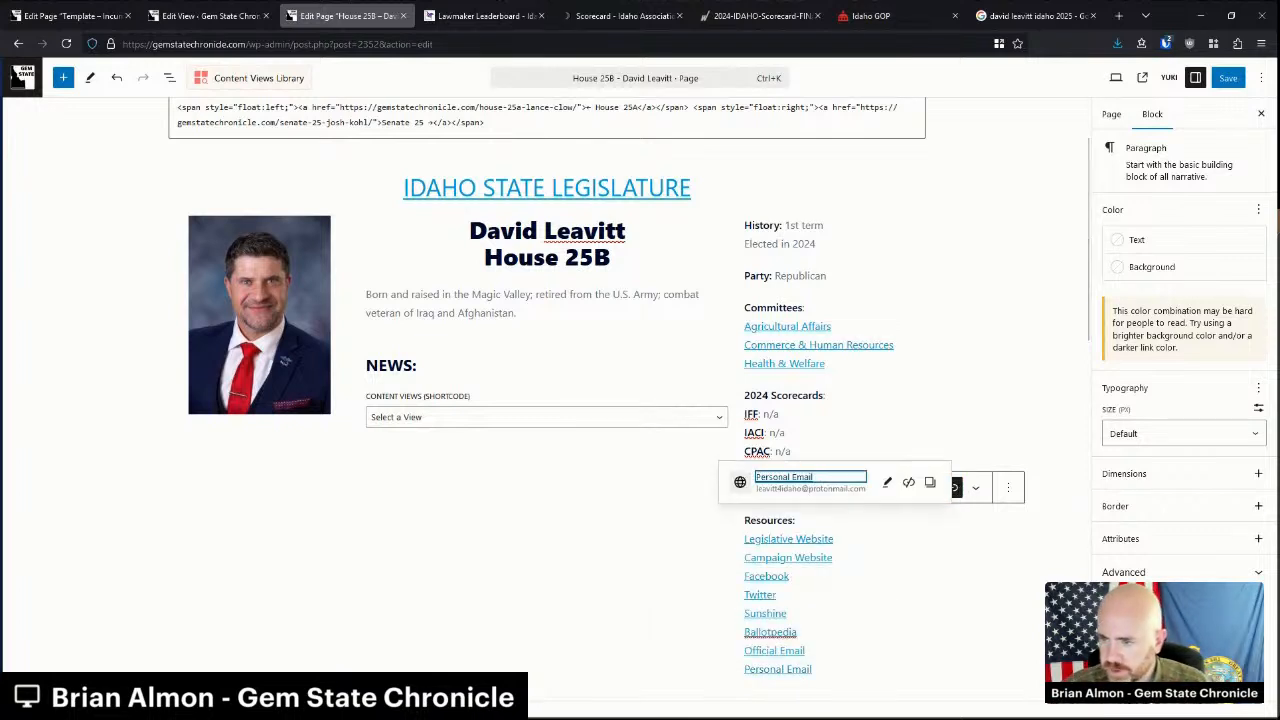
left_click(1010, 272)
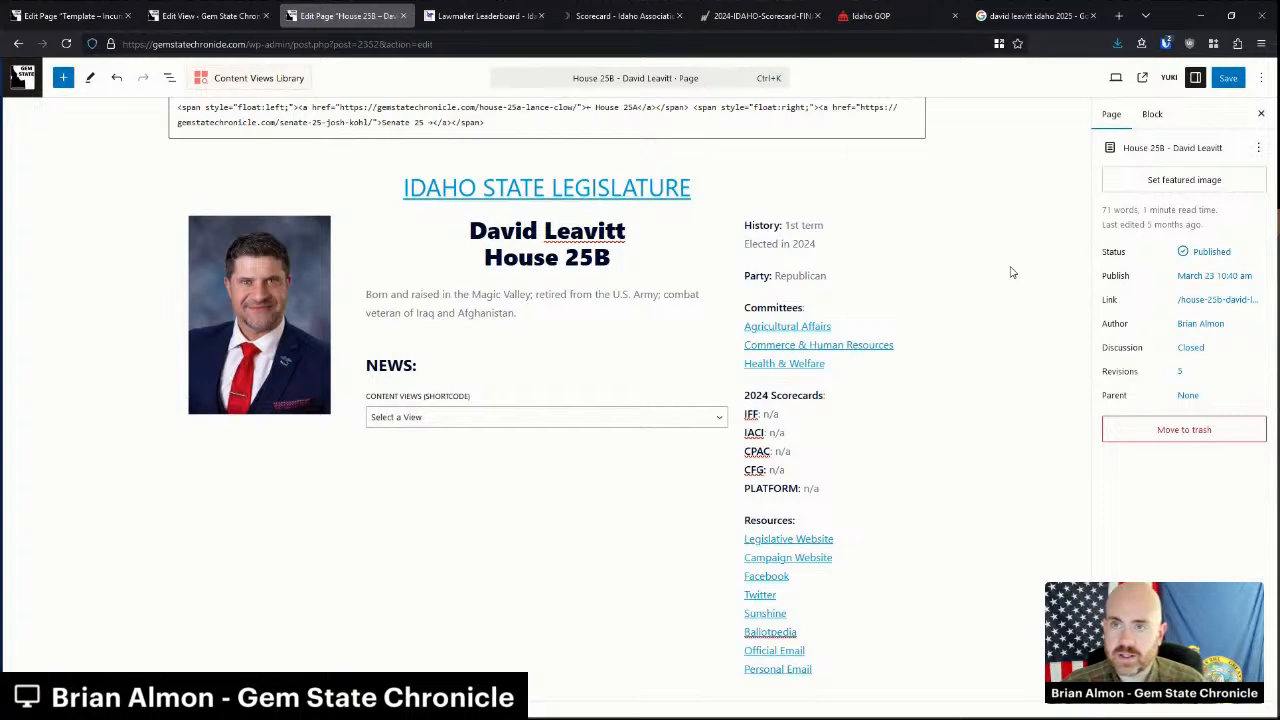
Start a new view in Content Views.
scroll(849, 446, "up", 1)
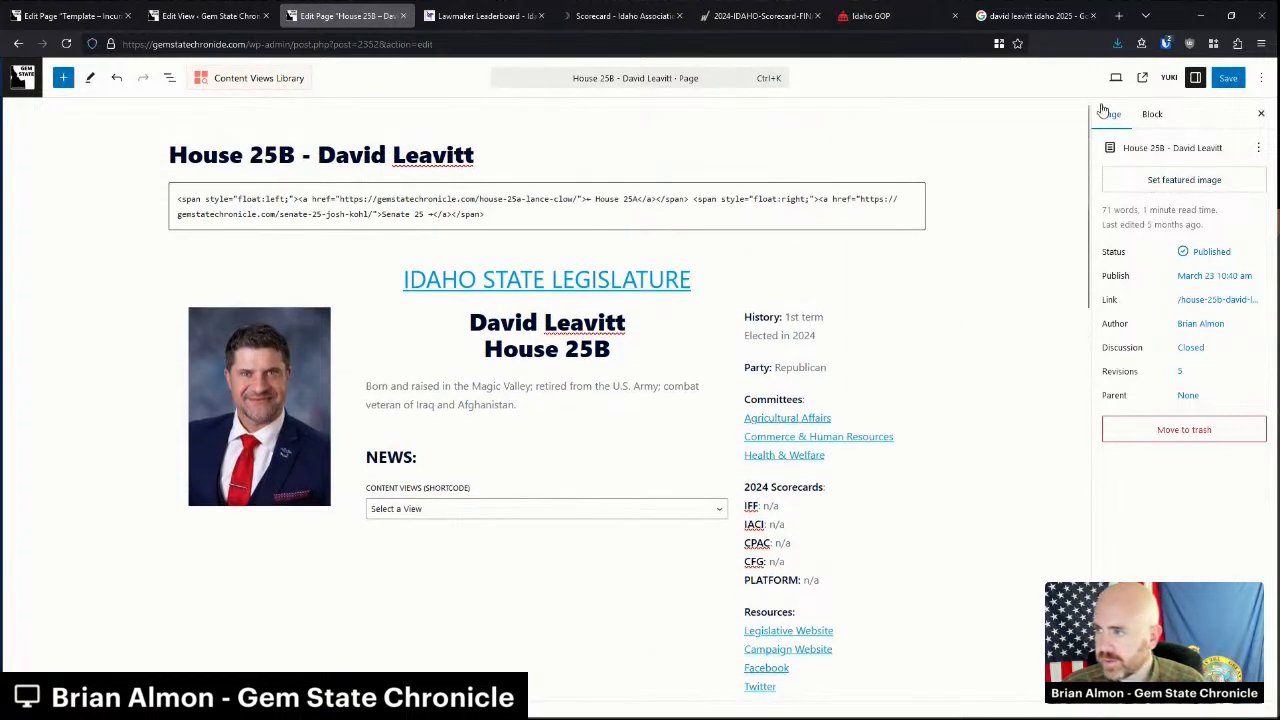
left_click(205, 15)
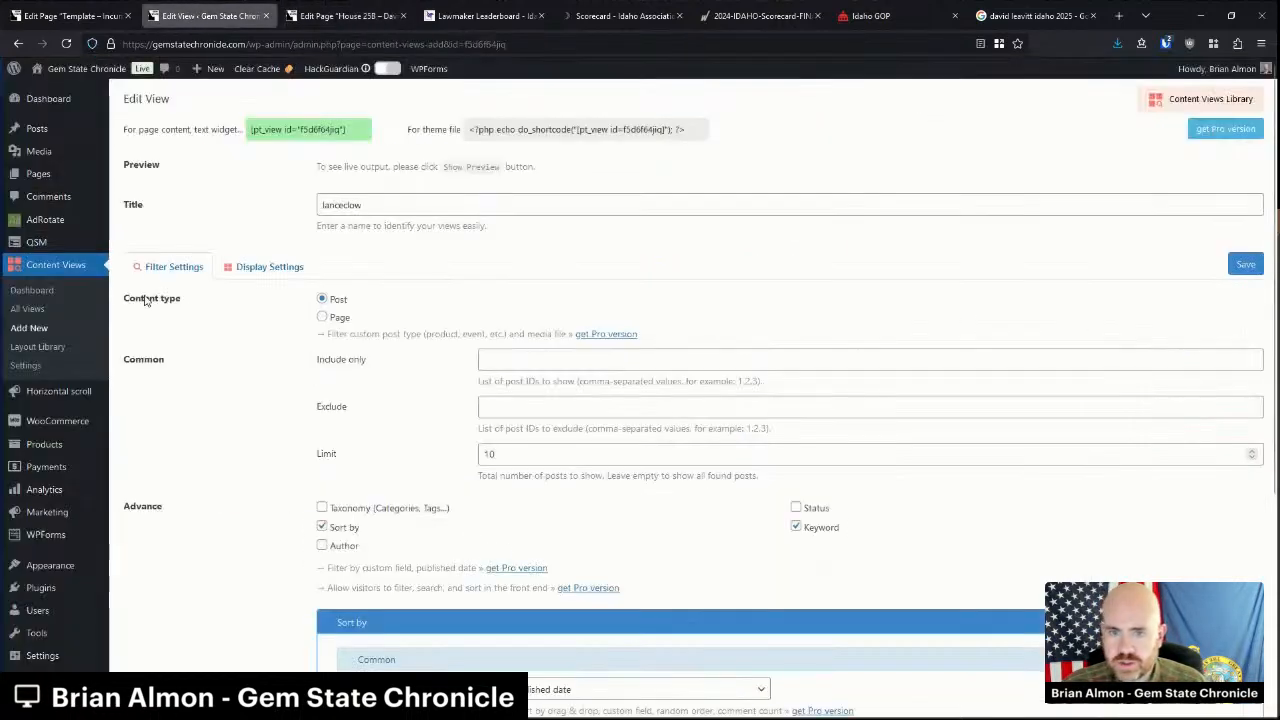
left_click(29, 329)
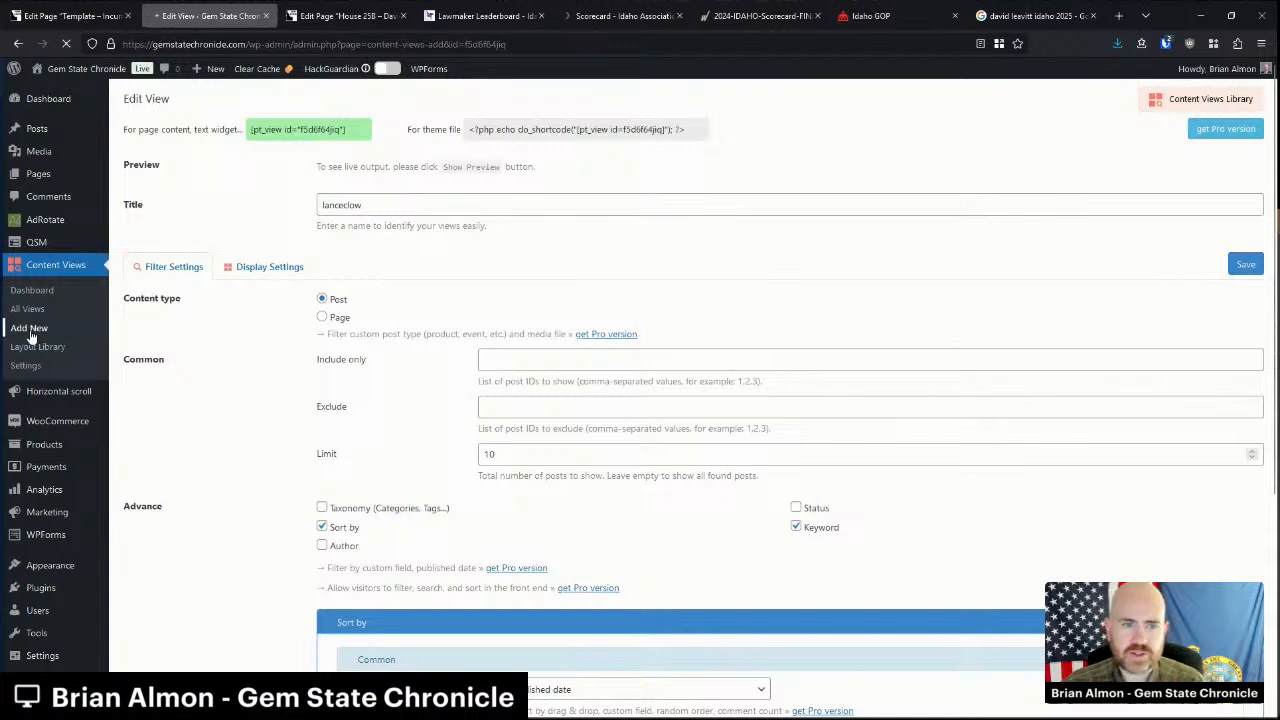
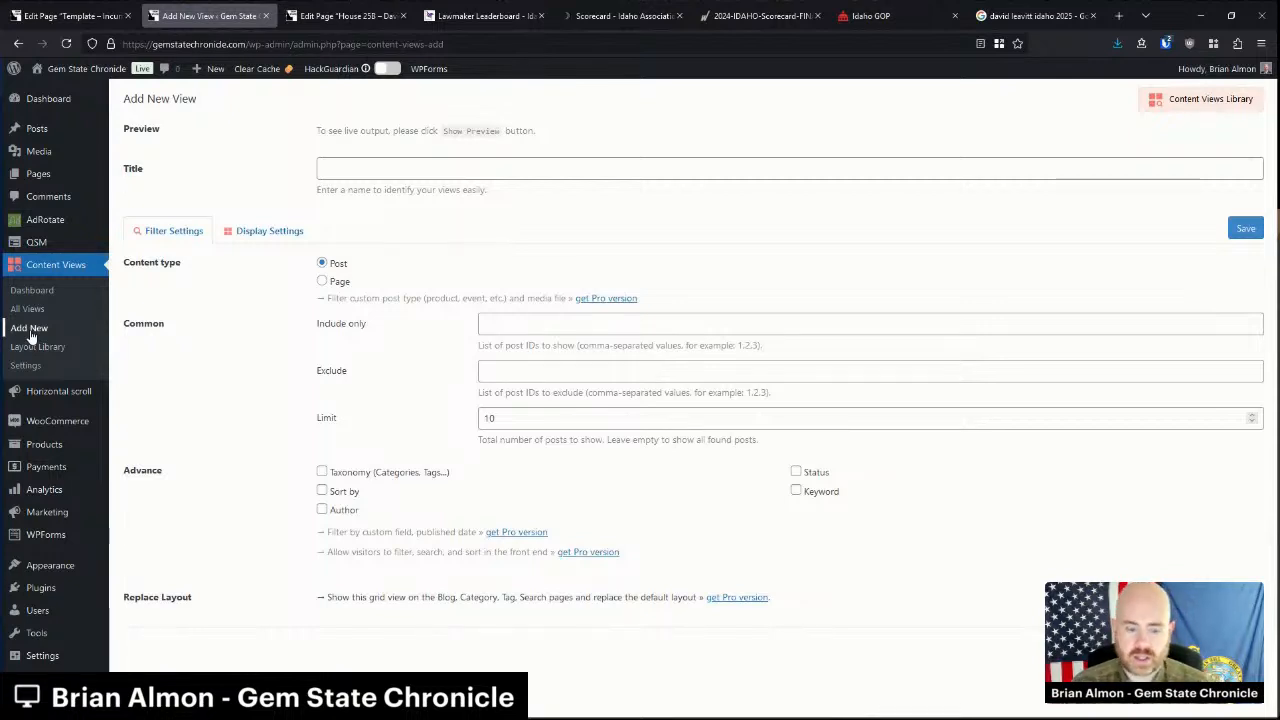
Name the view davidleavitt, sort by published date descending, and filter by keyword 'David Leavitt'.
left_click(441, 172)
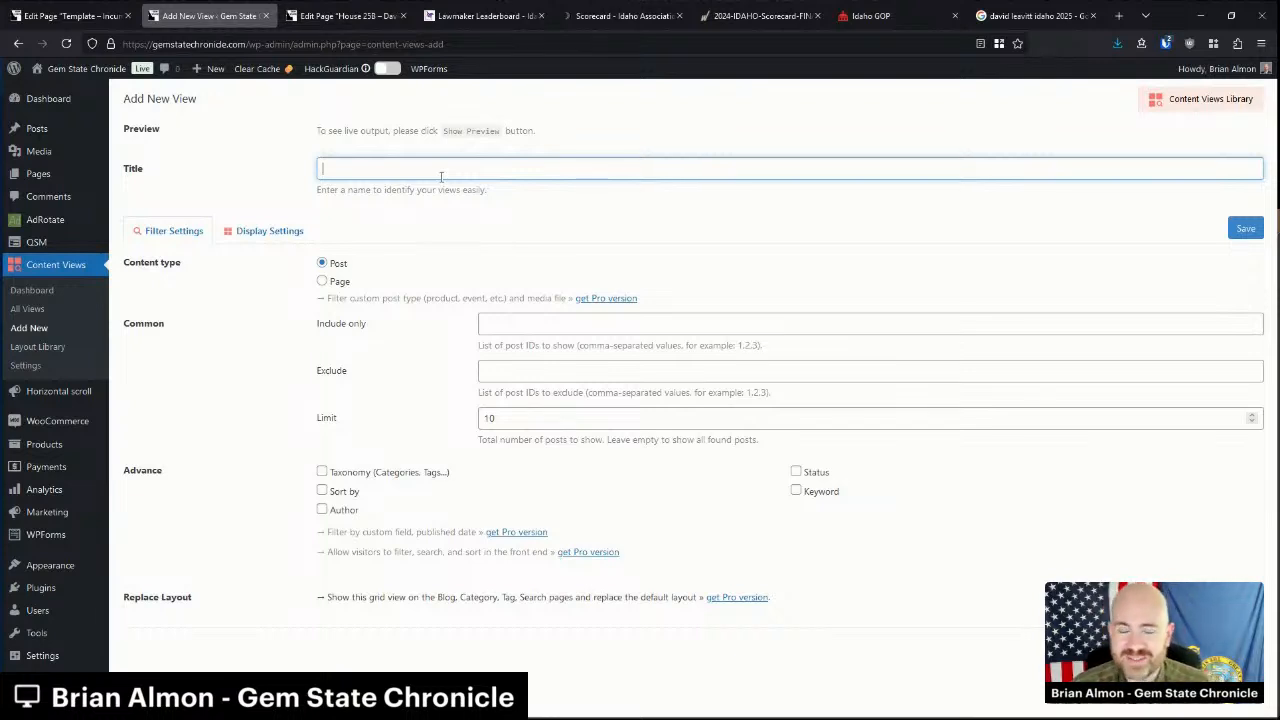
type("david")
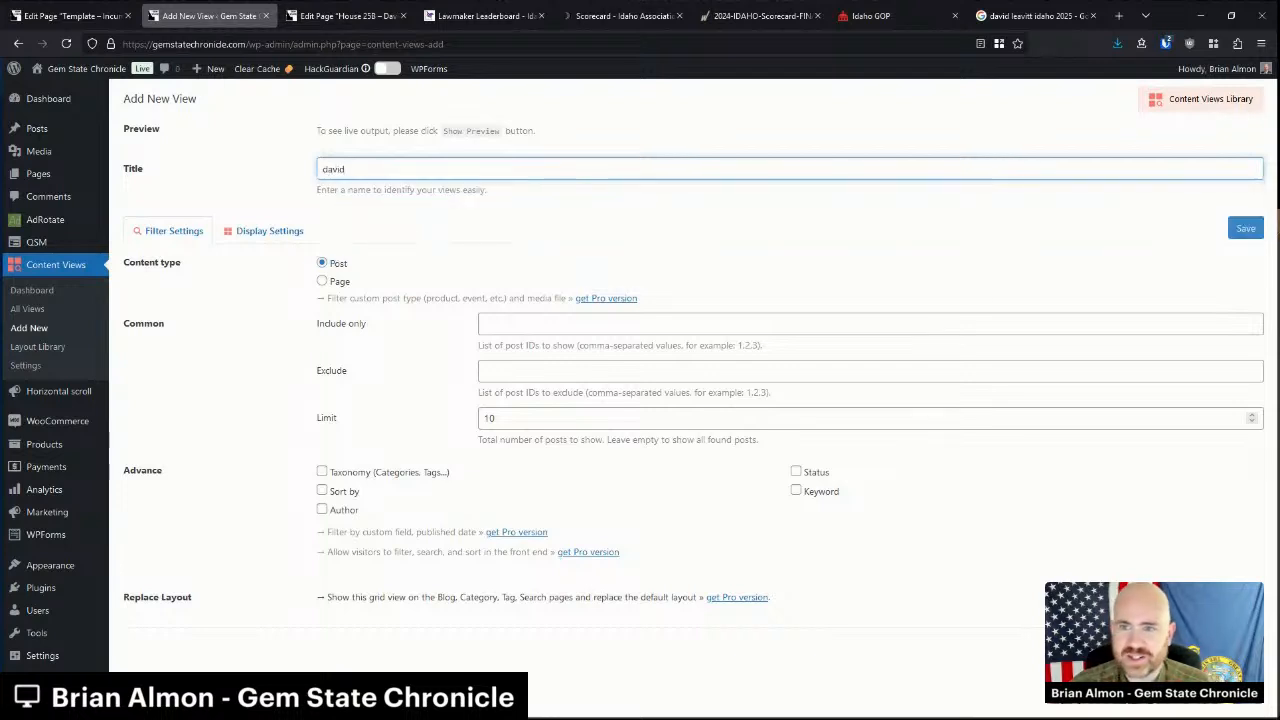
type("leavitt")
left_click(355, 494)
scroll(829, 323, "down", 2)
left_click(826, 320)
scroll(763, 354, "down", 1)
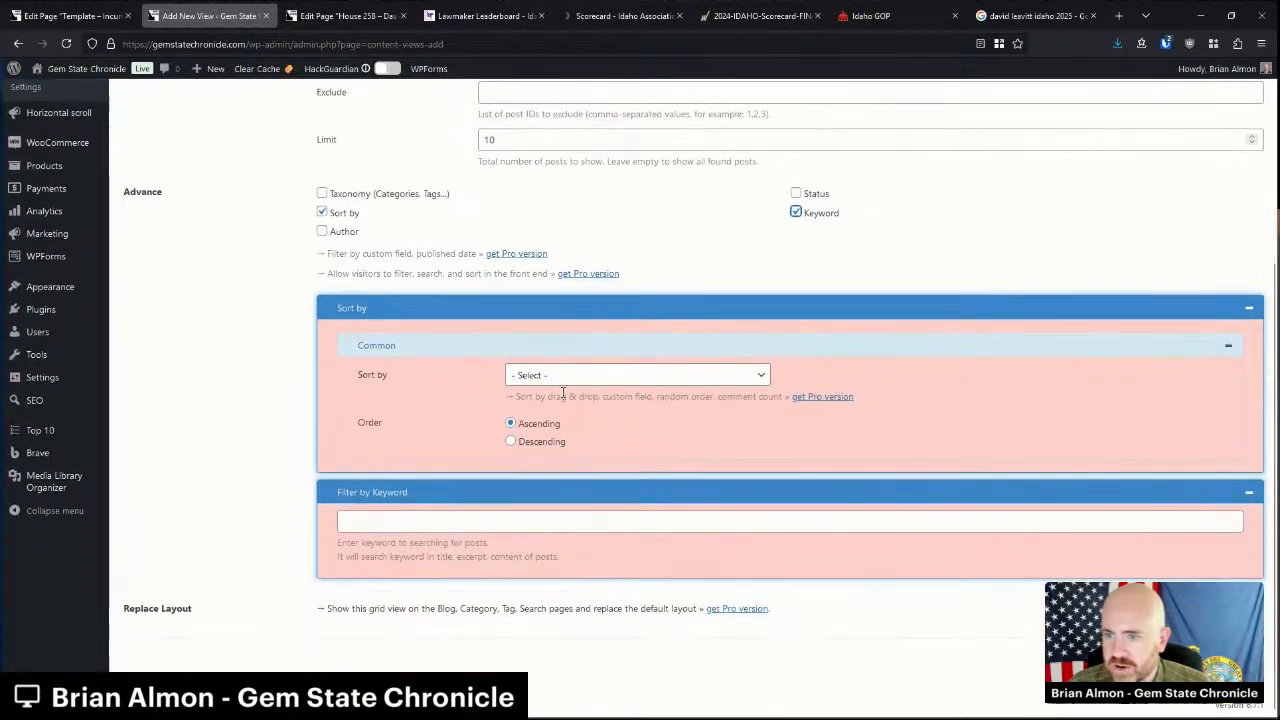
left_click(560, 378)
left_click(542, 474)
left_click(541, 443)
left_click(506, 522)
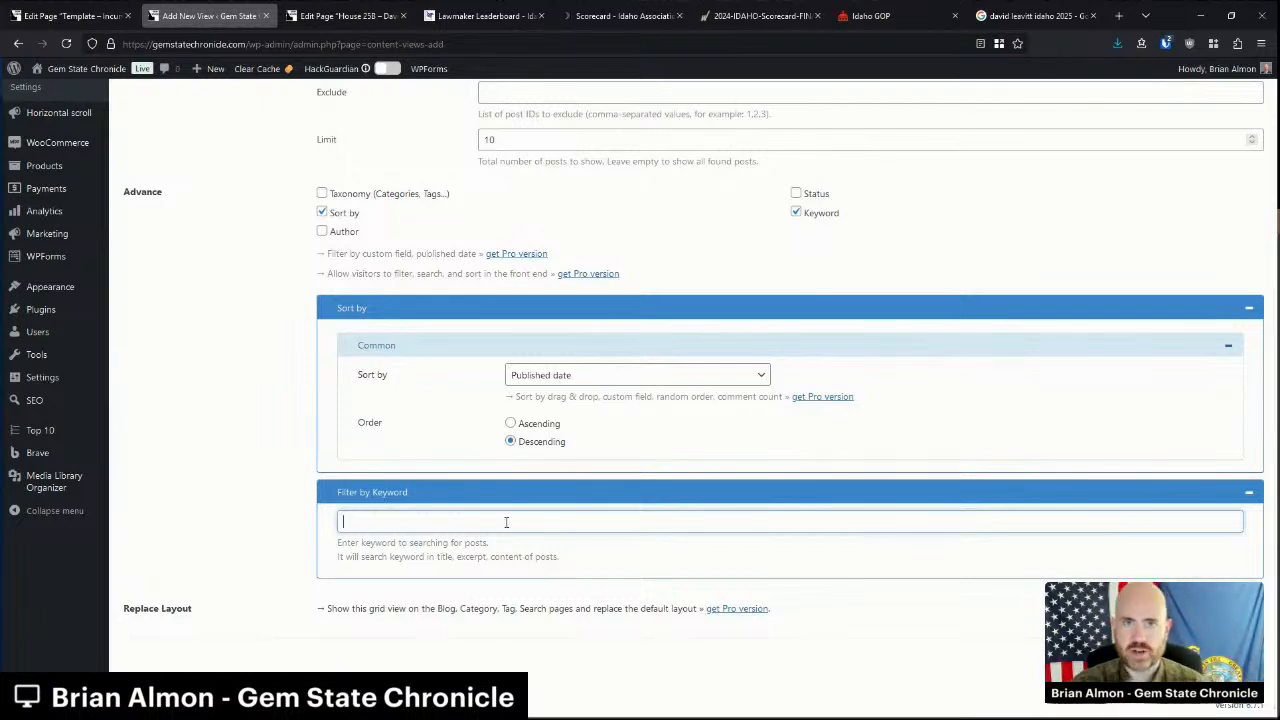
left_click(506, 521)
type("\"David Leavitt\"")
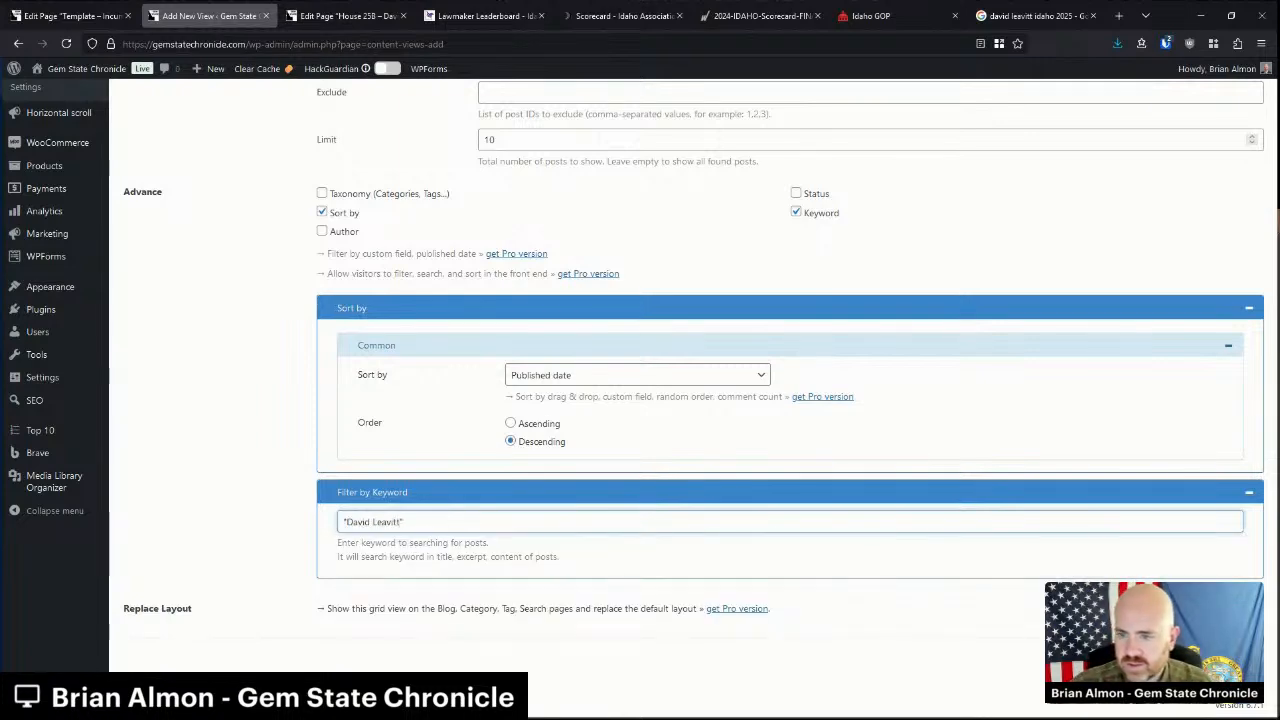
Use the List layout without meta, thumbnails or excerpts, enable pagination, and save the view.
scroll(277, 260, "up", 5)
left_click(272, 236)
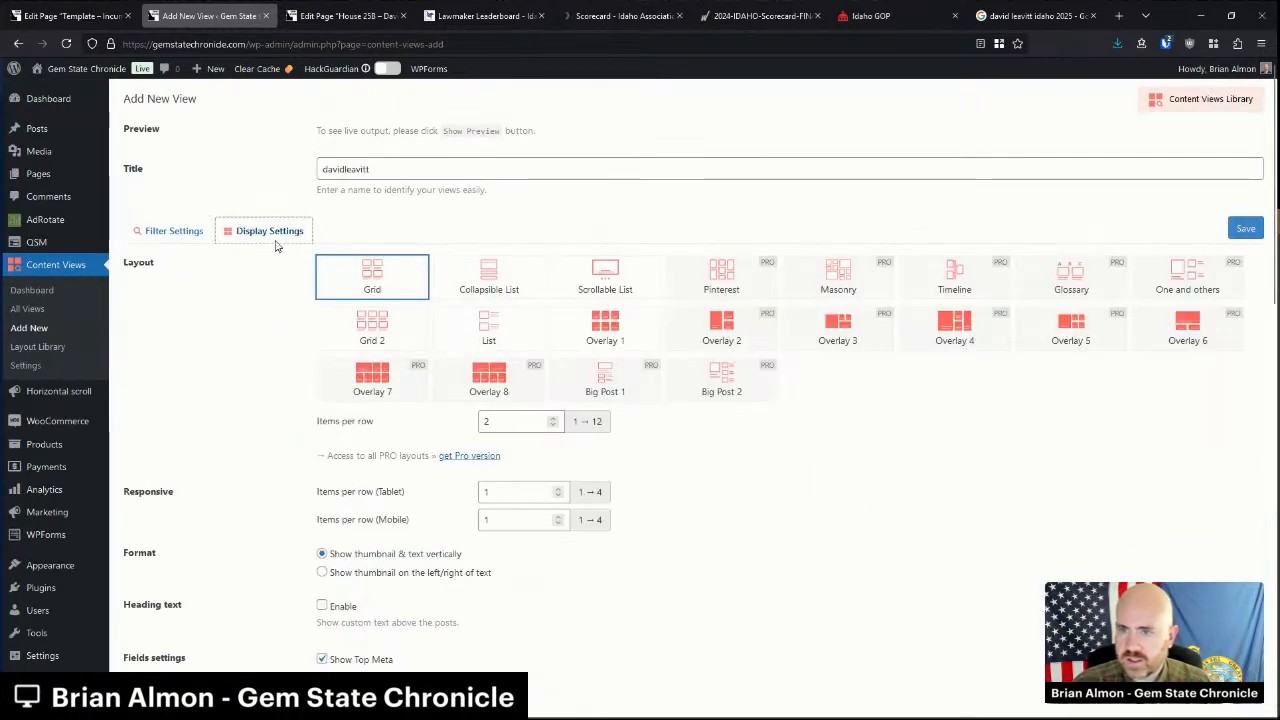
left_click(489, 333)
scroll(434, 466, "down", 3)
left_click(359, 520)
left_click(378, 543)
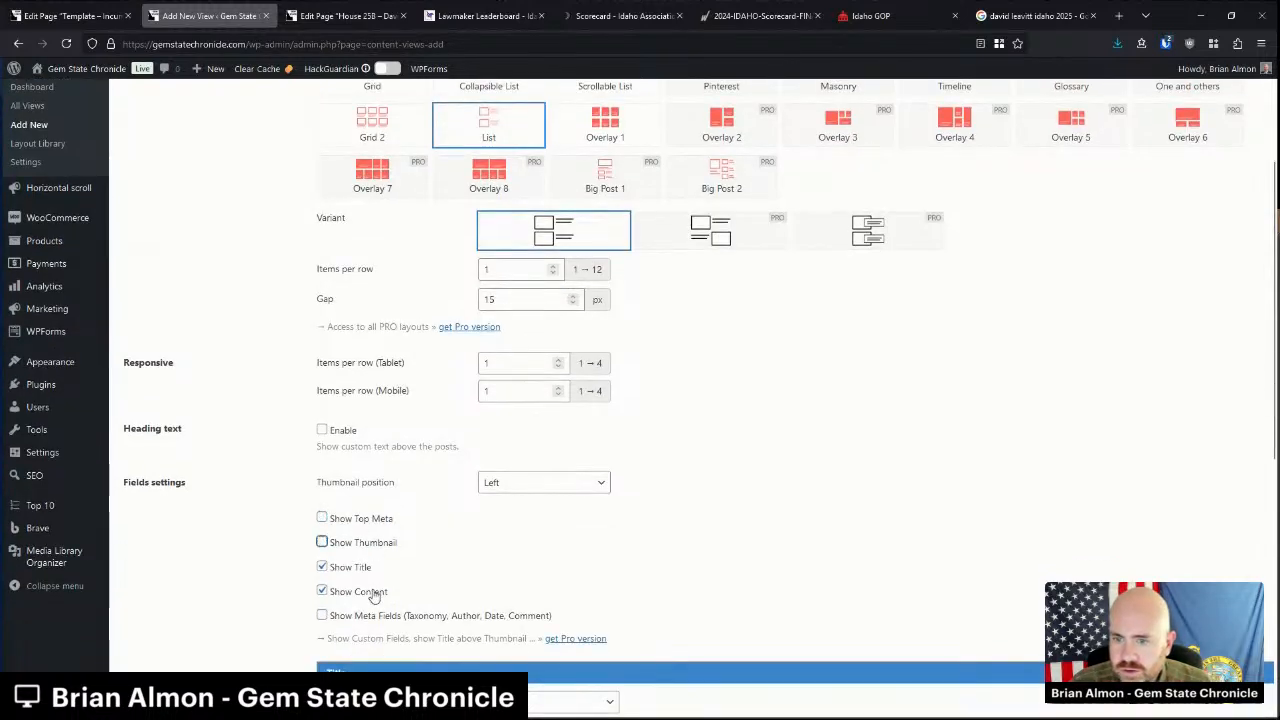
left_click(376, 591)
scroll(440, 540, "down", 5)
left_click(322, 466)
scroll(837, 500, "up", 5)
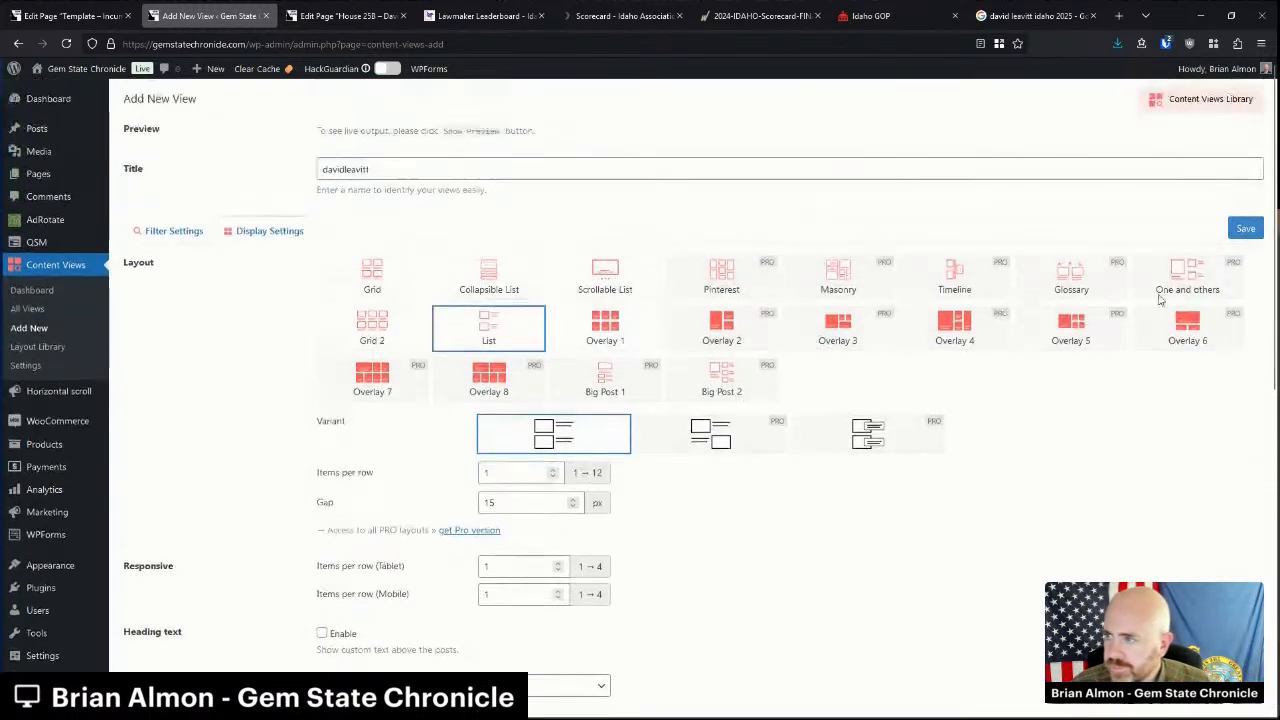
left_click(1248, 224)
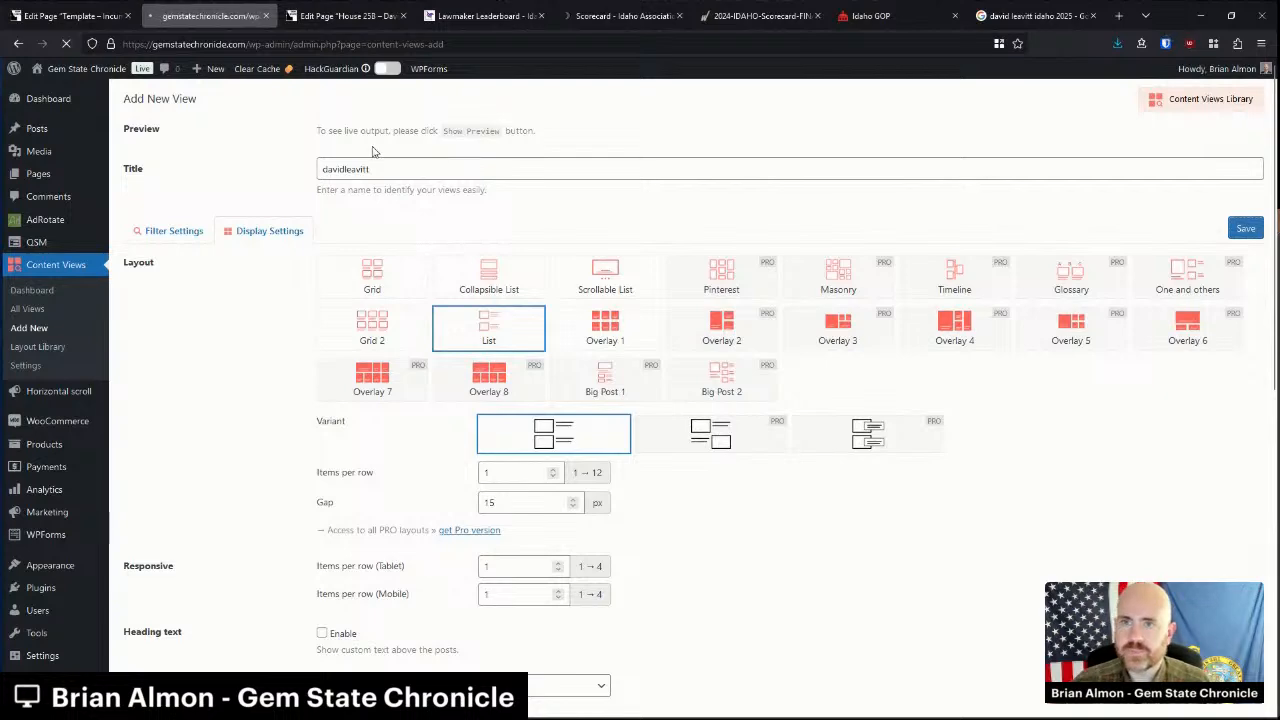
Set the House 25B page's Content Views block to the davidleavitt view.
left_click(362, 8)
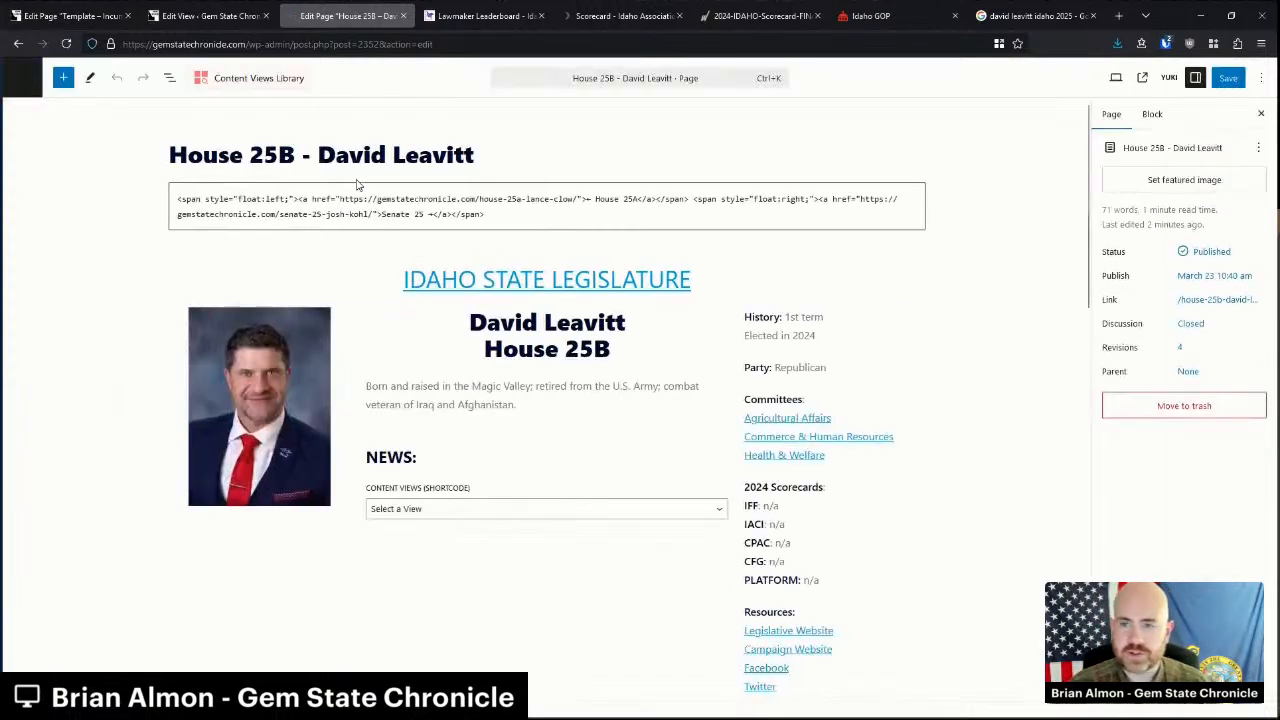
left_click(571, 508)
left_click(430, 76)
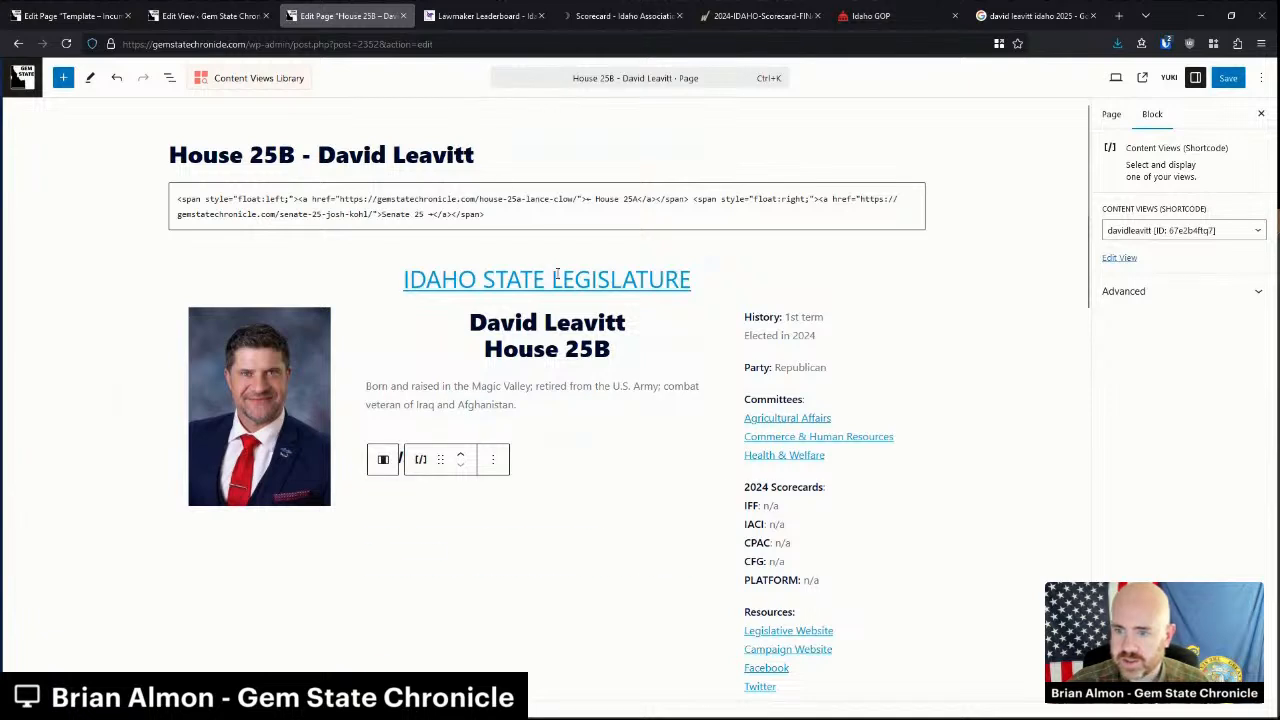
left_click(940, 410)
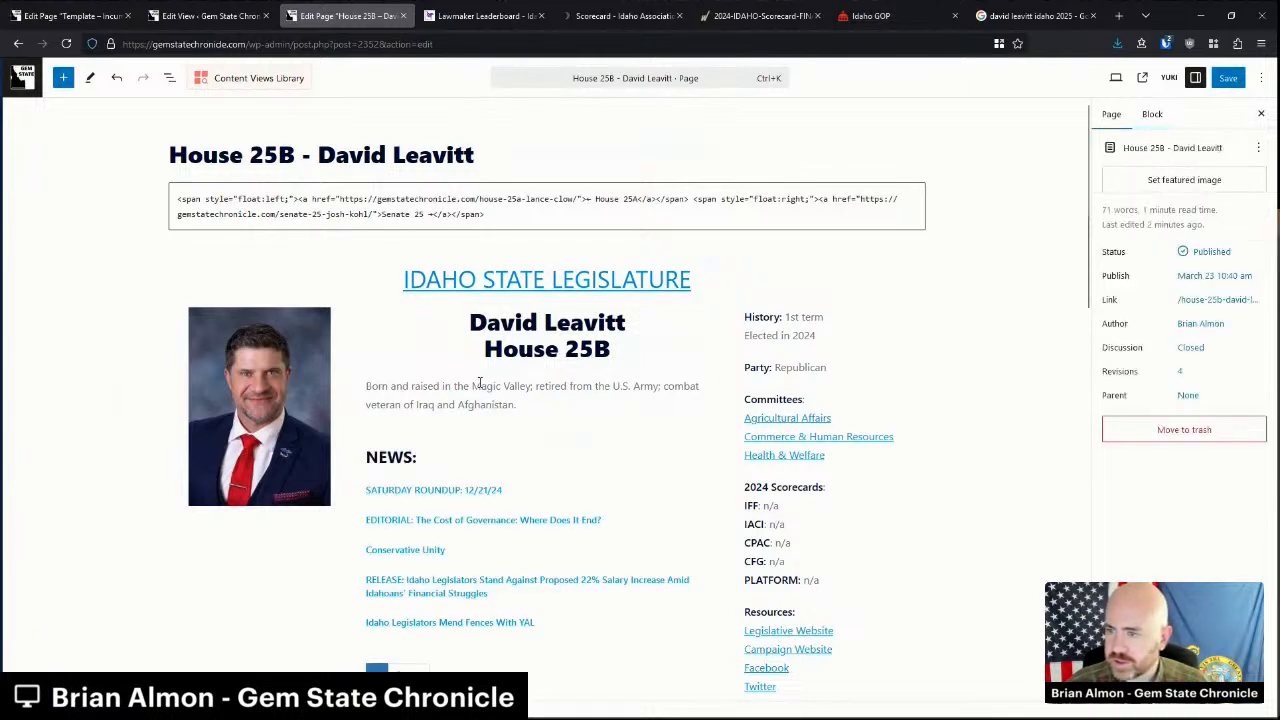
Save the House 25B page and reload it to see the live version.
scroll(674, 437, "down", 2)
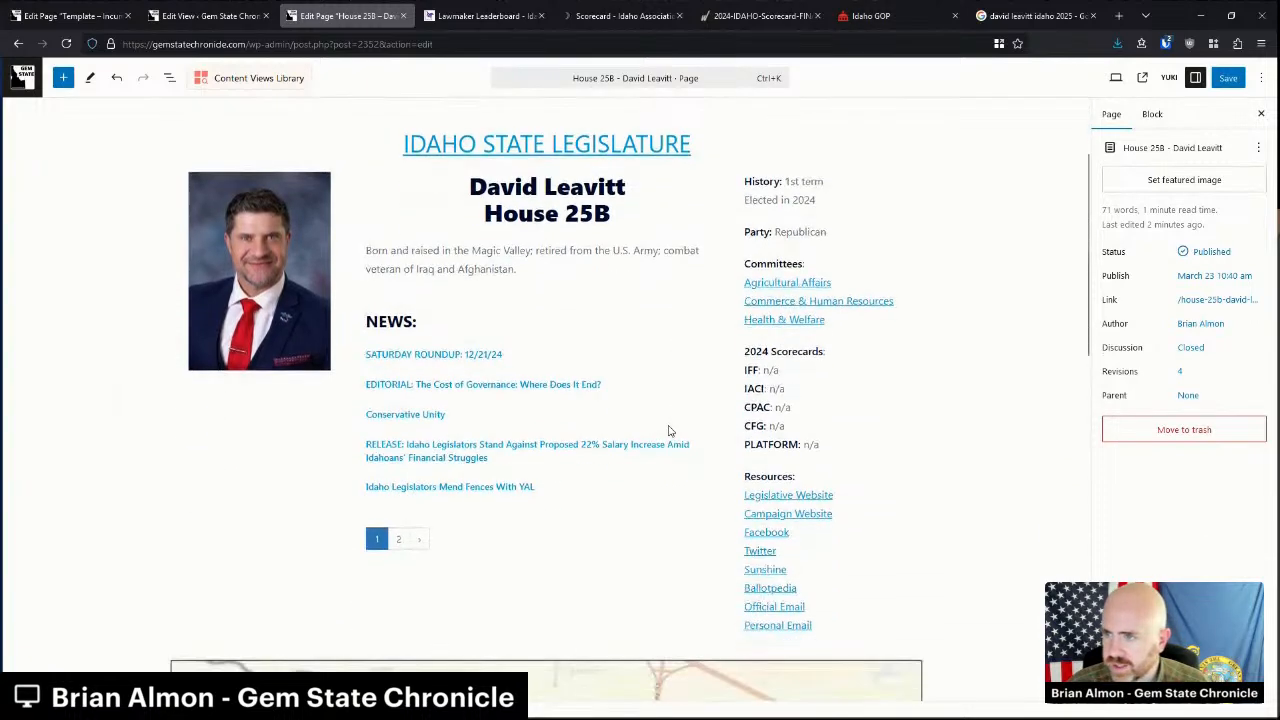
scroll(795, 440, "down", 5)
scroll(795, 440, "up", 6)
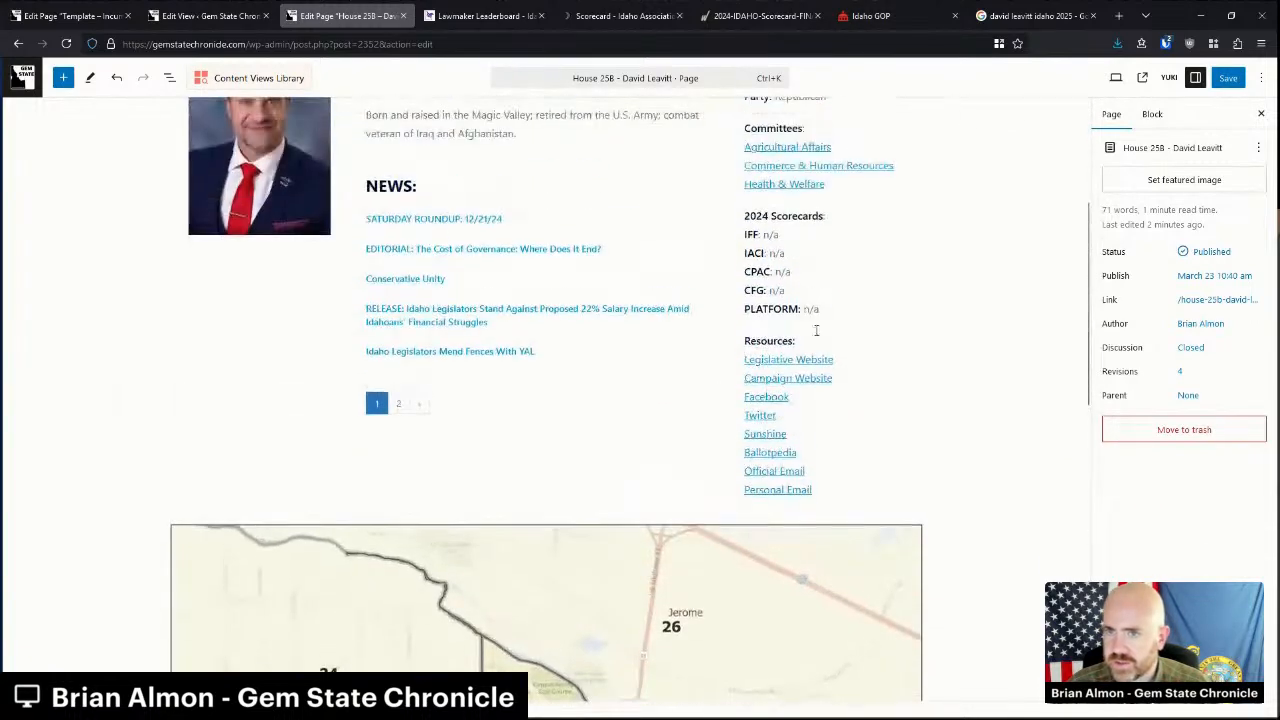
left_click(1224, 80)
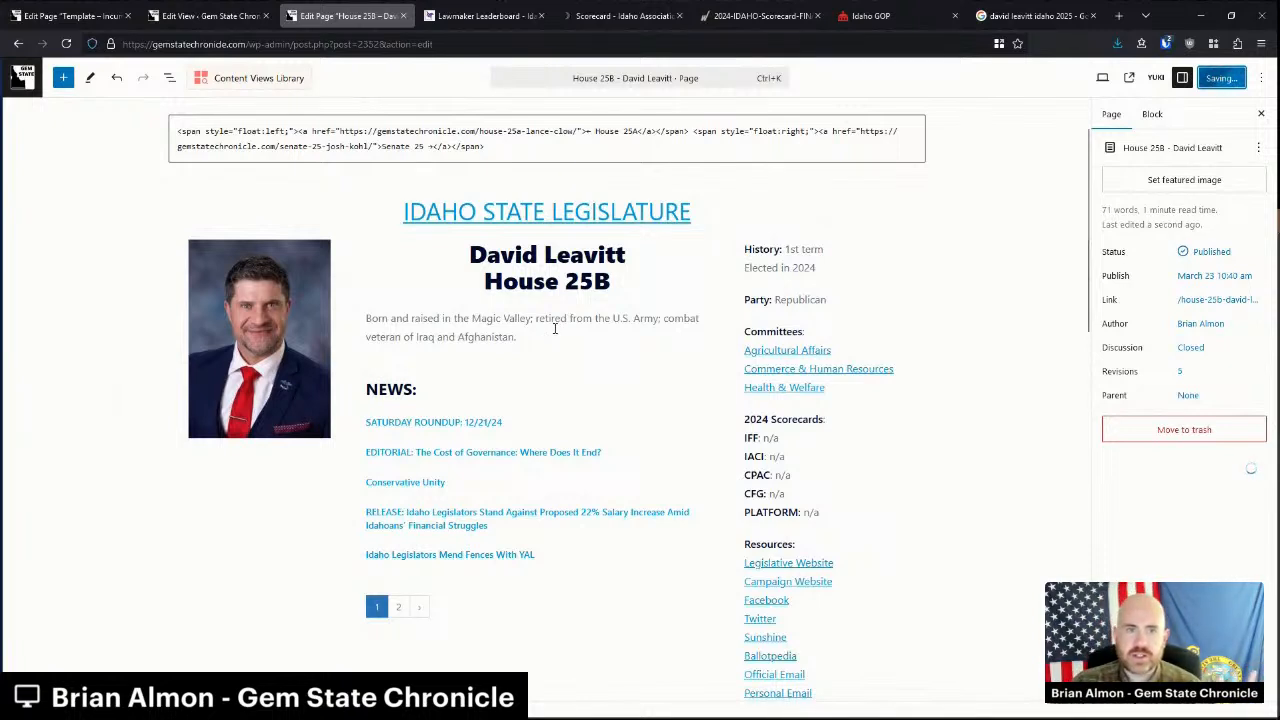
key("F5")
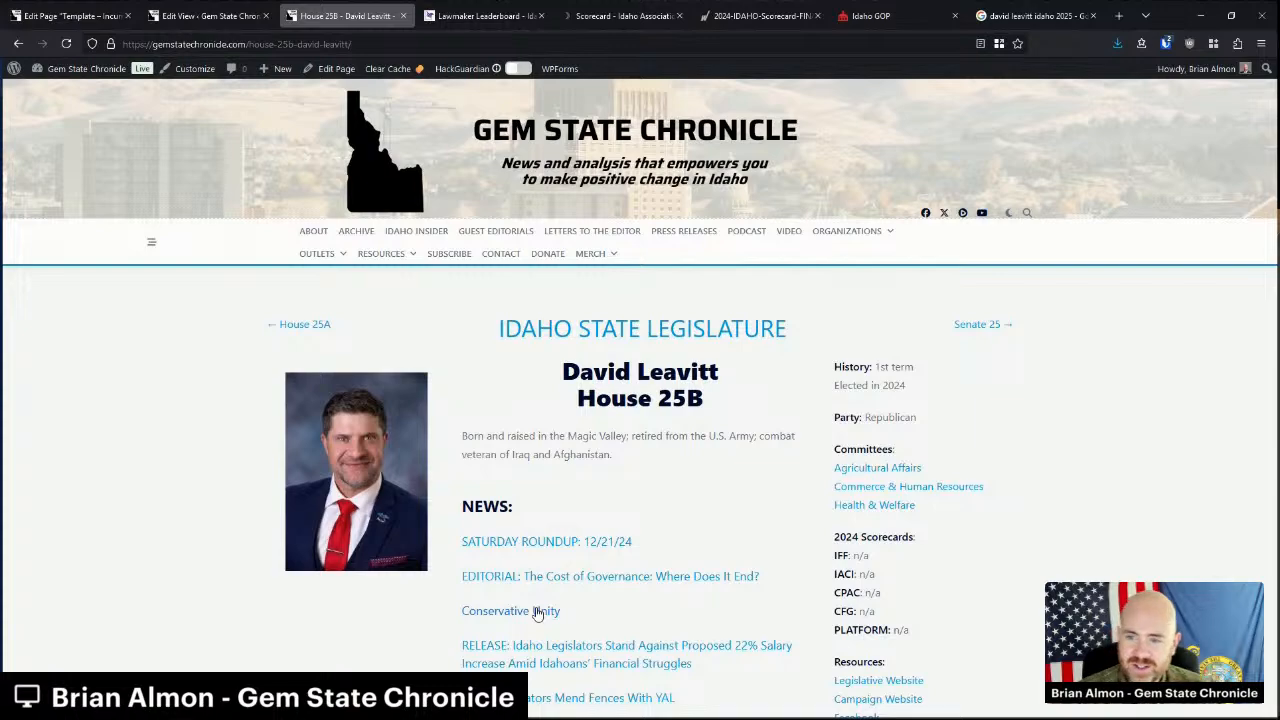
Scroll through the live House 25B page to check the NEWS list and pagination.
scroll(538, 614, "down", 6)
scroll(540, 456, "up", 4)
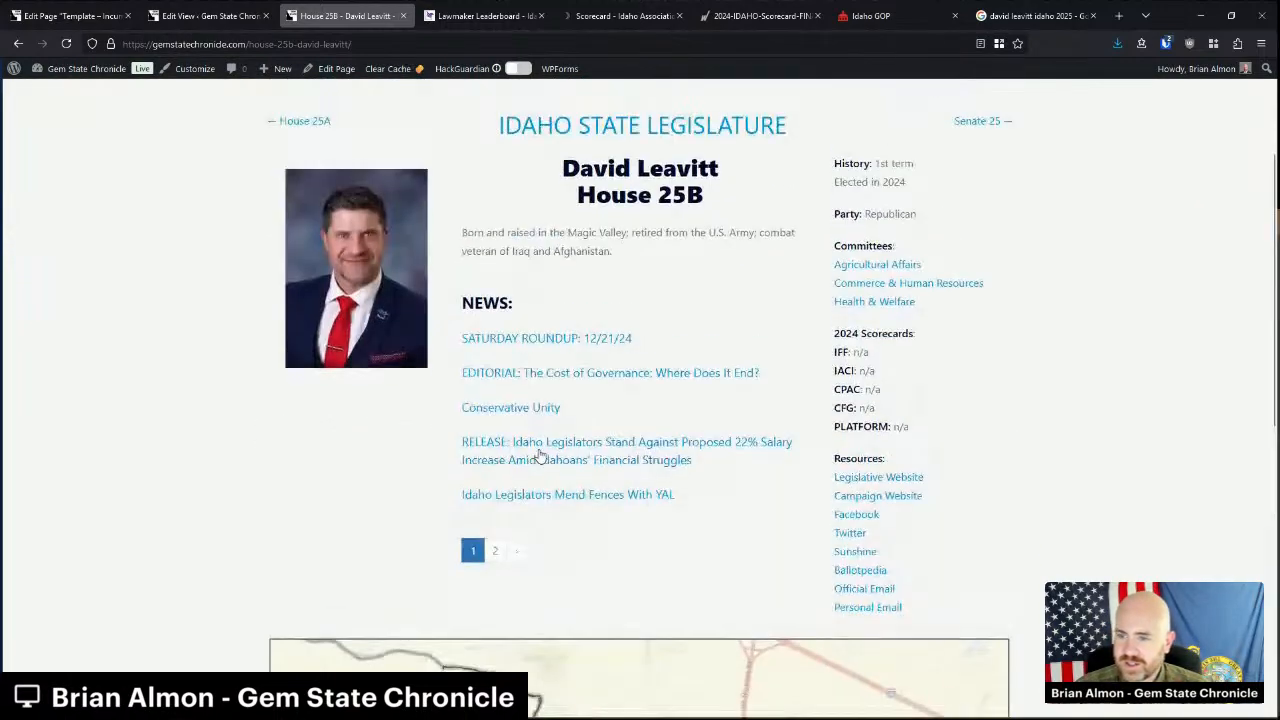
scroll(540, 456, "up", 2)
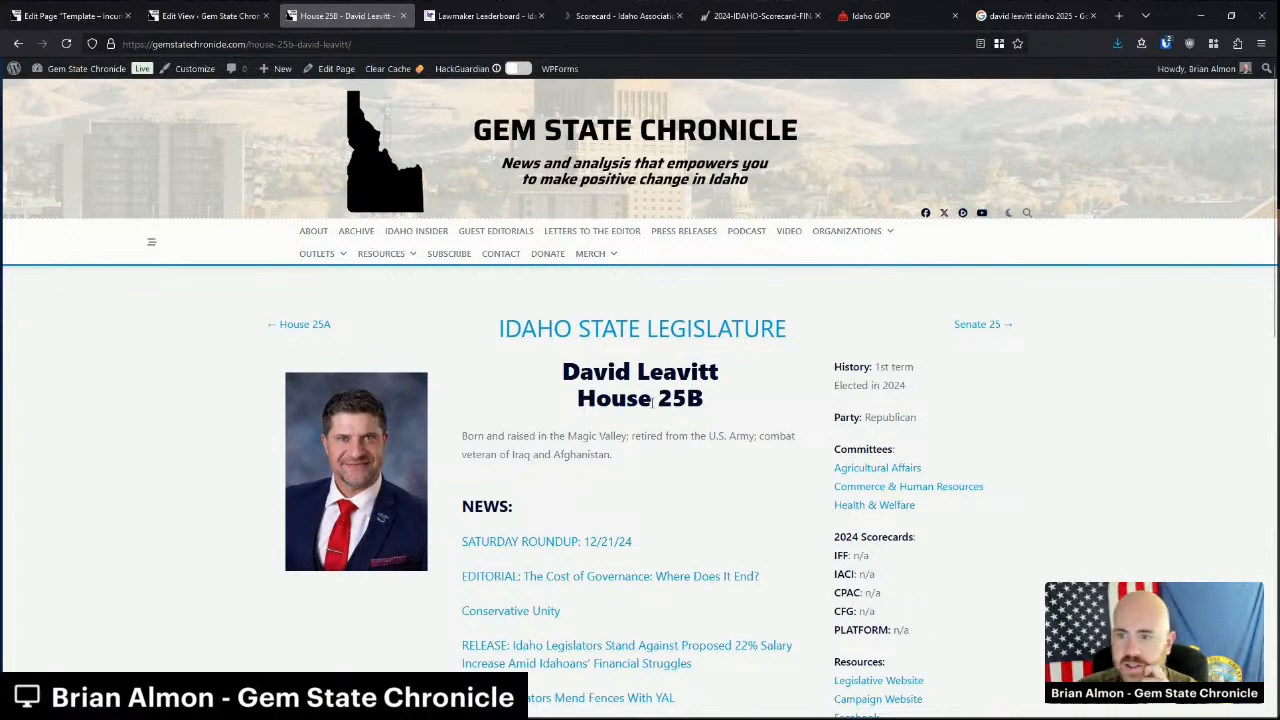
scroll(790, 465, "down", 2)
scroll(885, 415, "up", 2)
Open the Senate 25 page in the editor, checking the Template - Incumbent tab along the way.
left_click(998, 333)
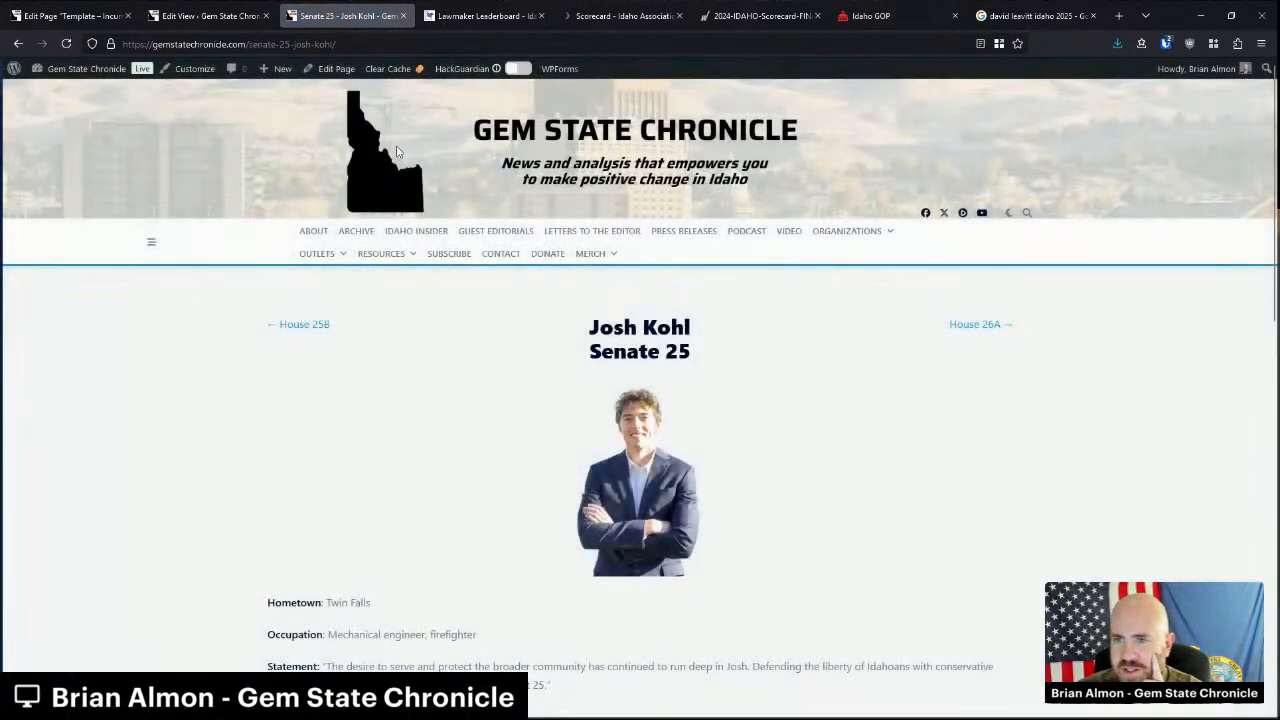
left_click(330, 75)
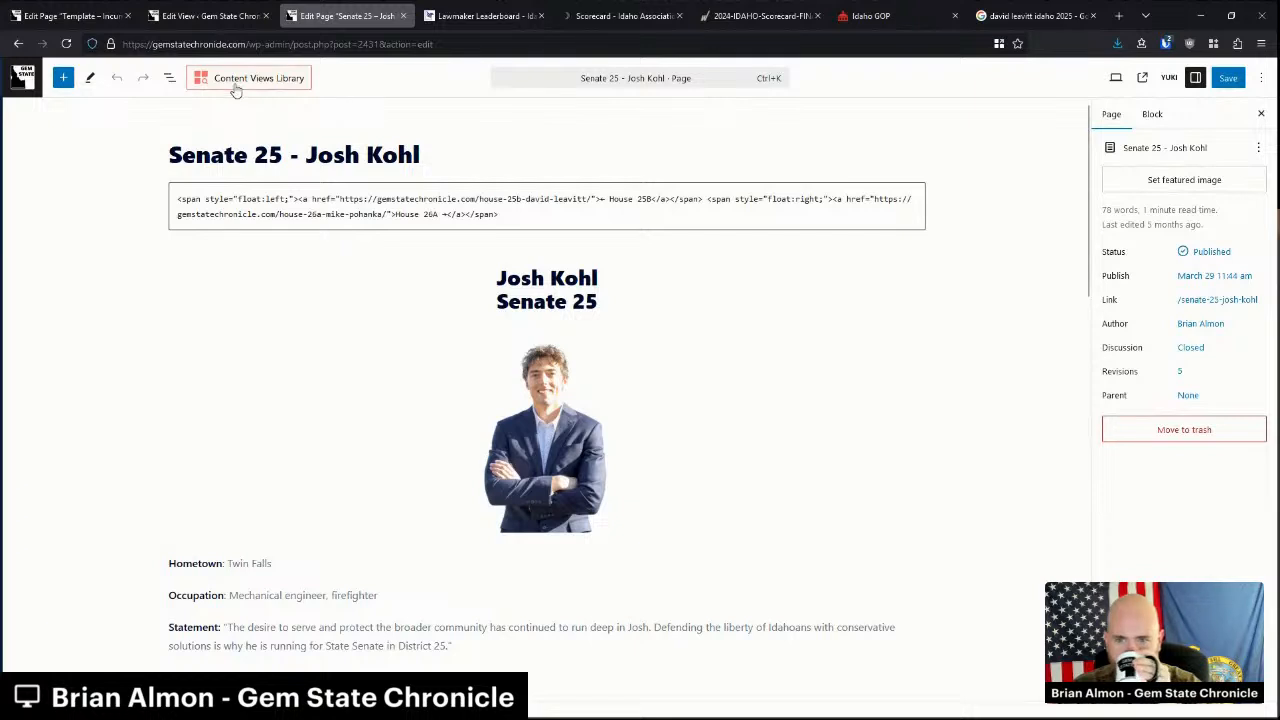
left_click(76, 14)
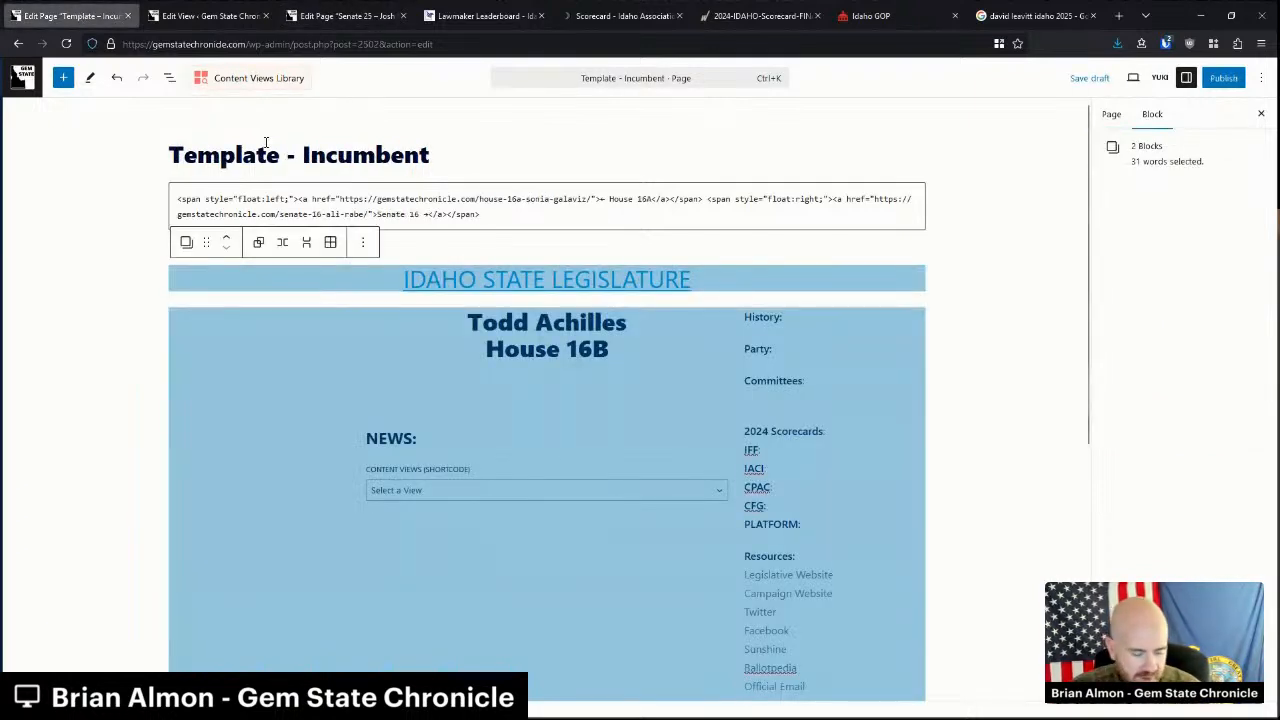
left_click(326, 8)
left_click(549, 253)
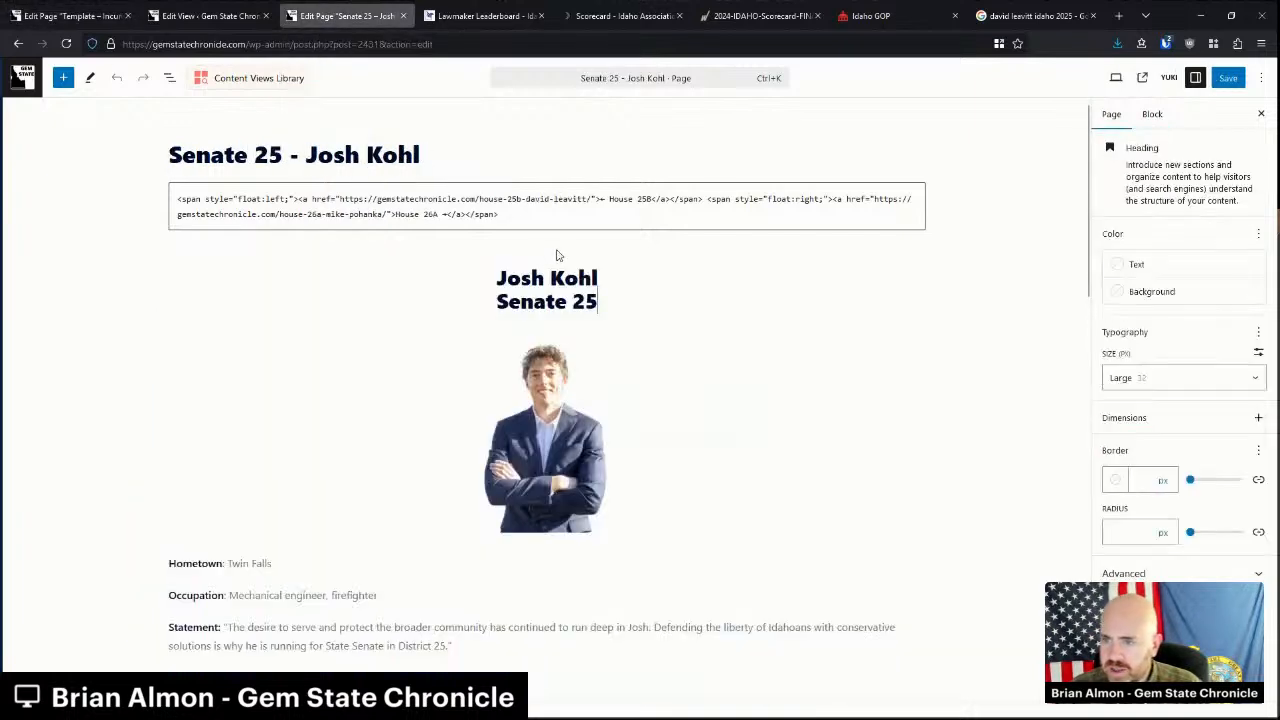
Add a paragraph below the navigation links and paste the copied legislator template layout.
left_click(548, 250)
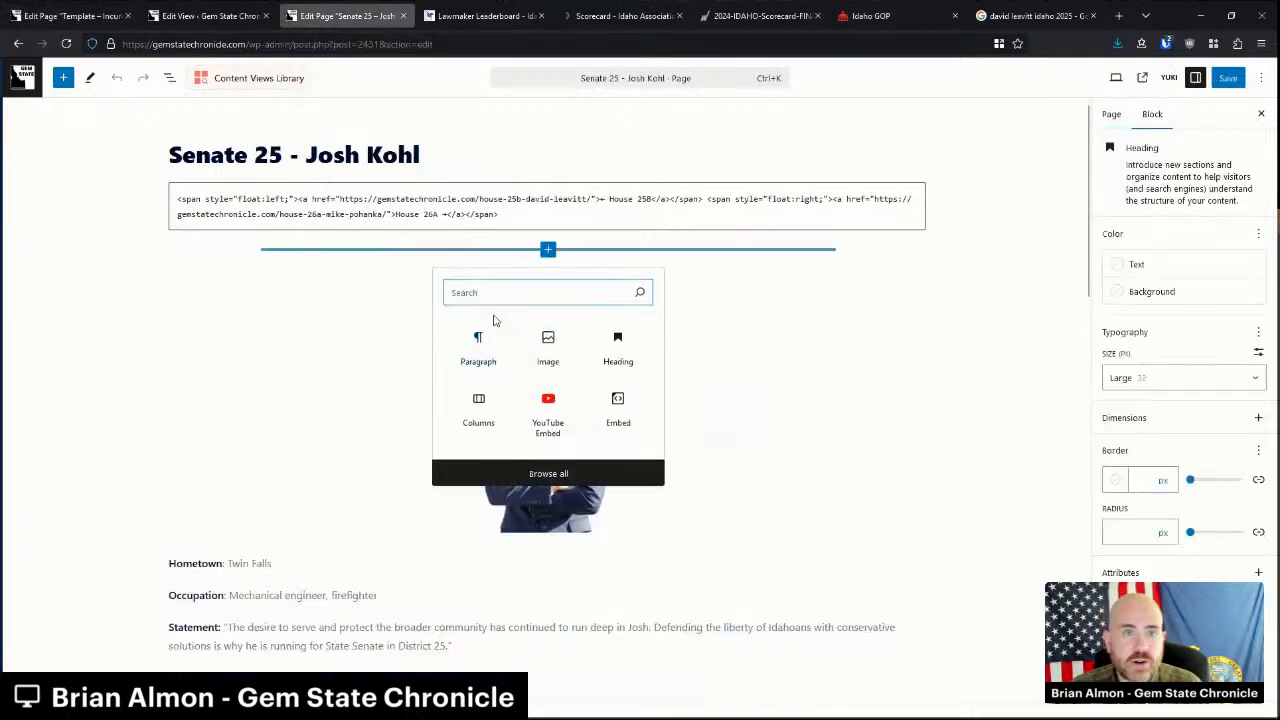
left_click(481, 343)
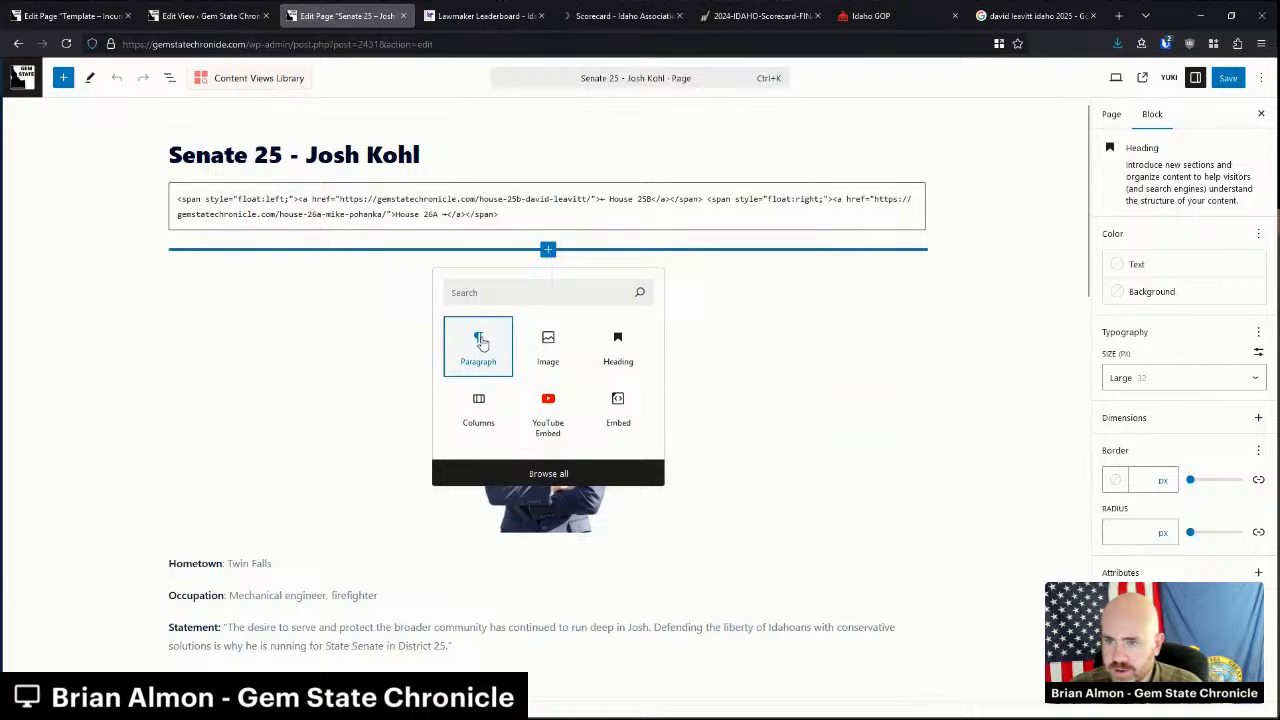
left_click(481, 343)
key("ctrl+v")
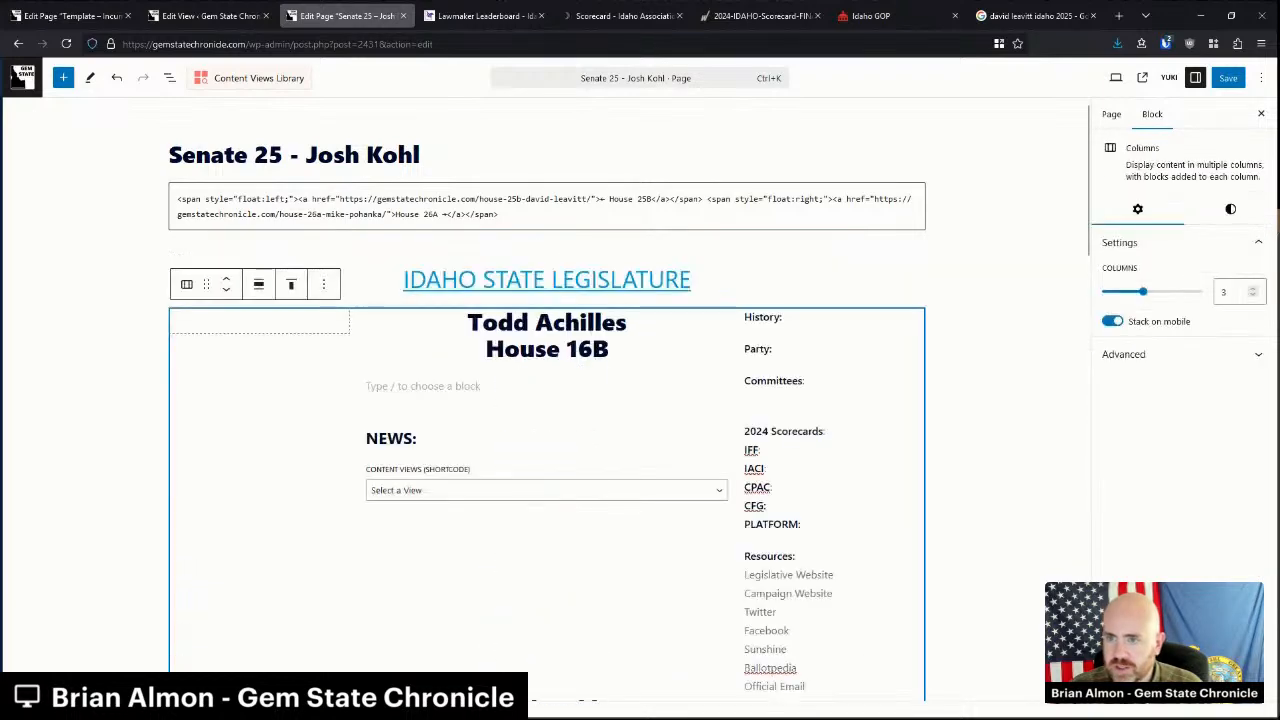
scroll(548, 355, "down", 3)
scroll(547, 360, "up", 2)
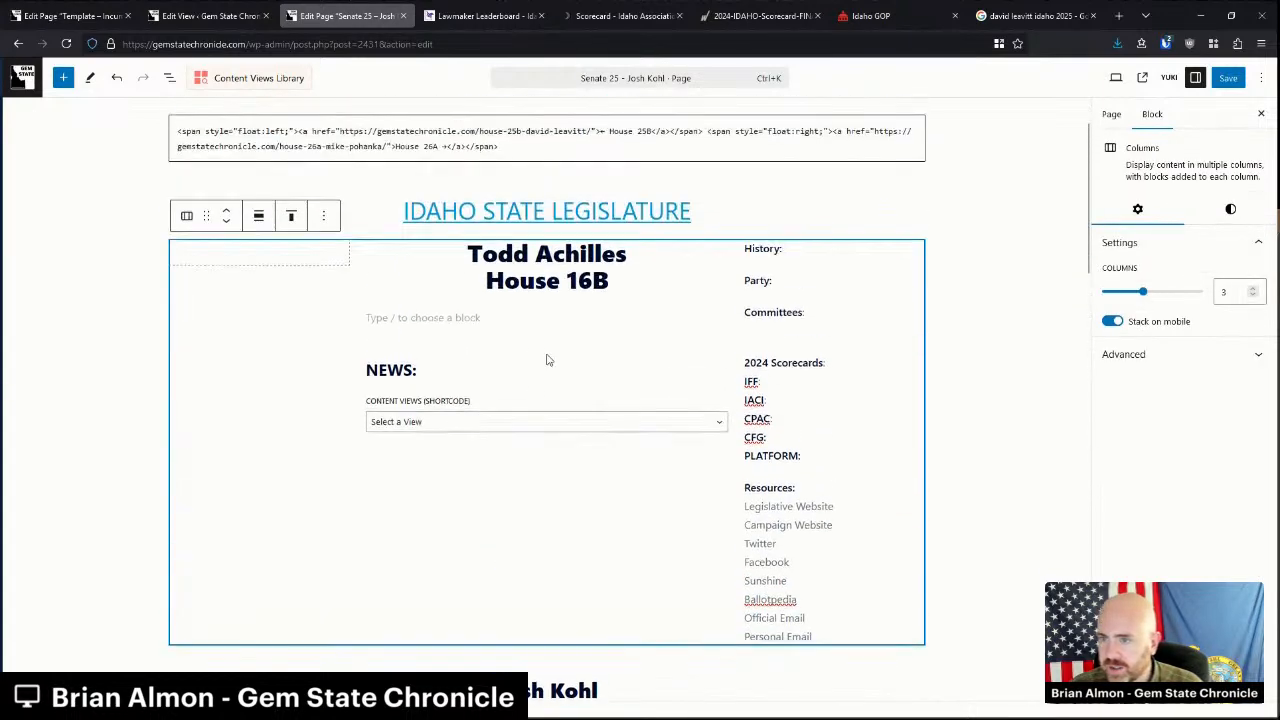
Change the name to Josh Kohl and the district to Senate 25, then open the left column's inserter.
triple_click(541, 257)
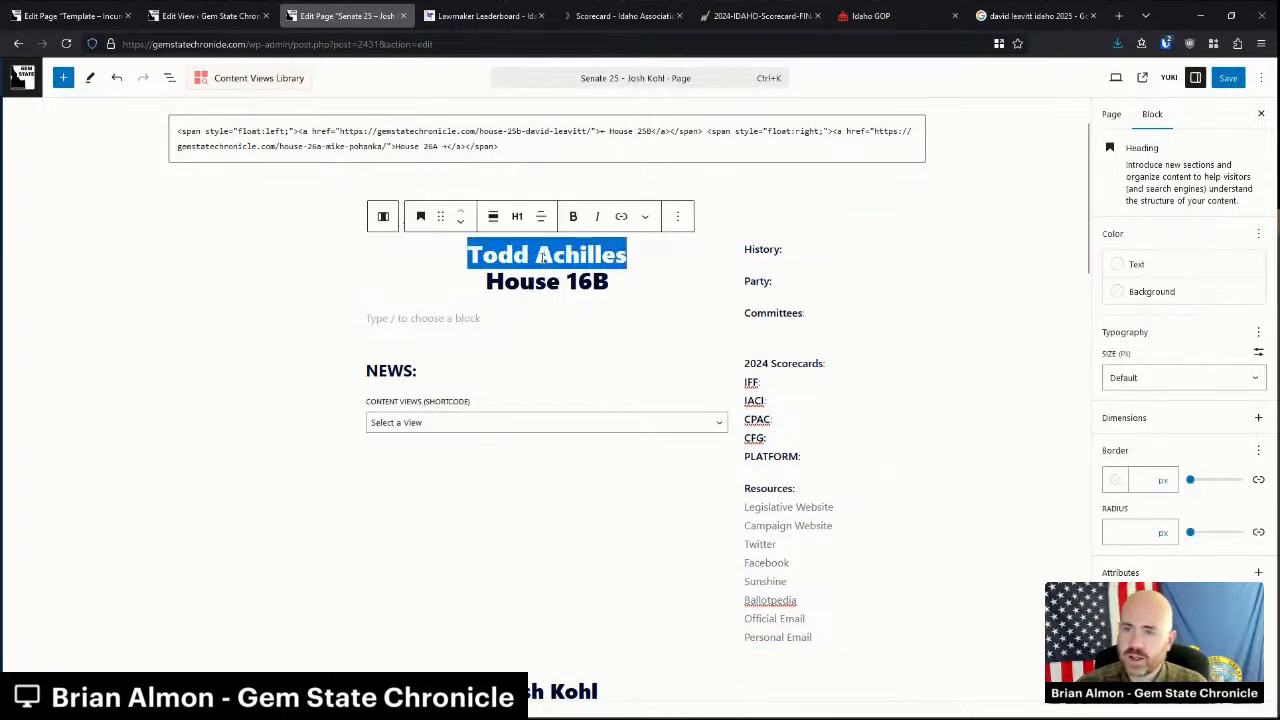
type("Josh Kohl")
key("BackSpace")
key("Down")
key("BackSpace")
key("BackSpace")
key("BackSpace")
key("BackSpace")
key("BackSpace")
key("BackSpace")
key("BackSpace")
key("BackSpace")
key("BackSpace")
type("Senate")
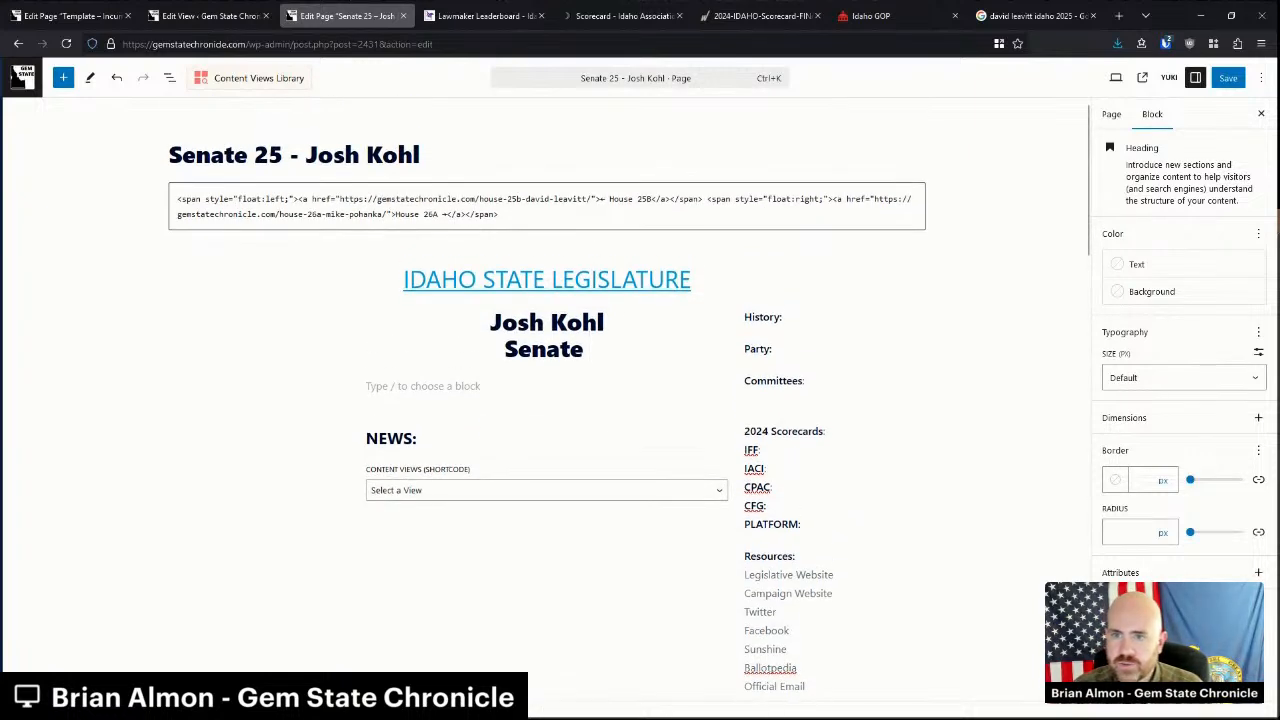
type(" 25")
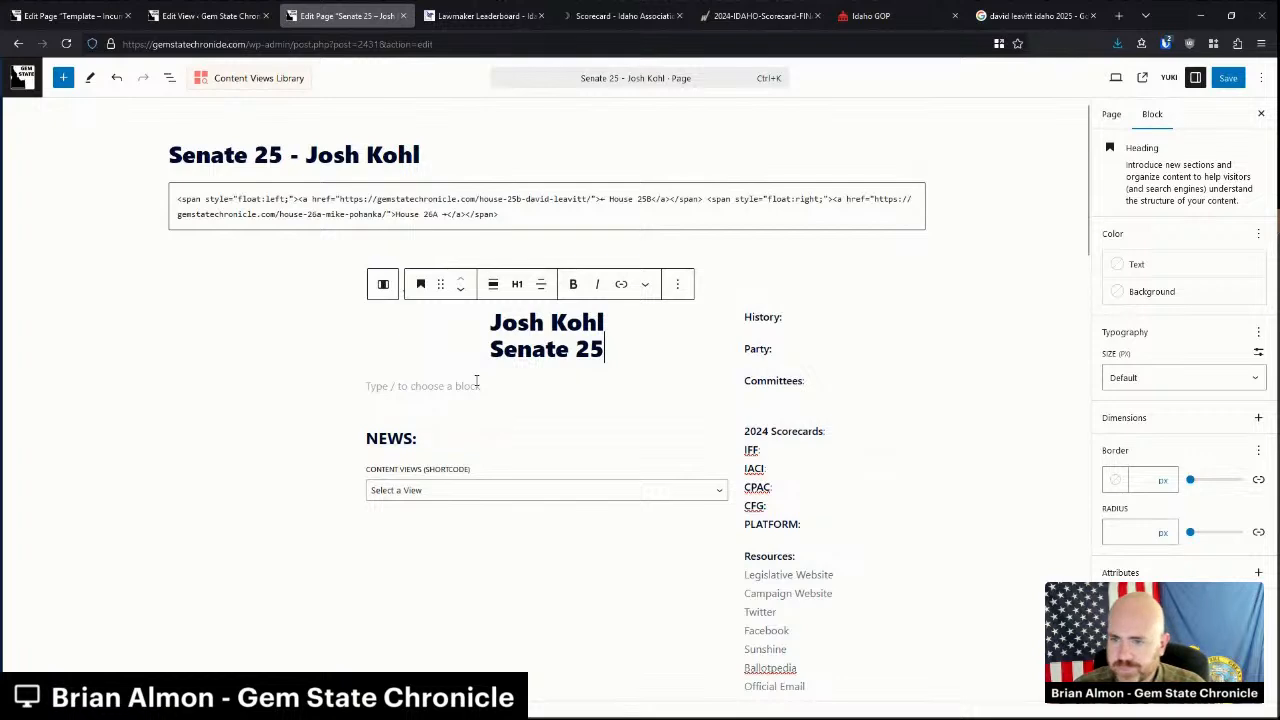
left_click(280, 334)
left_click(281, 331)
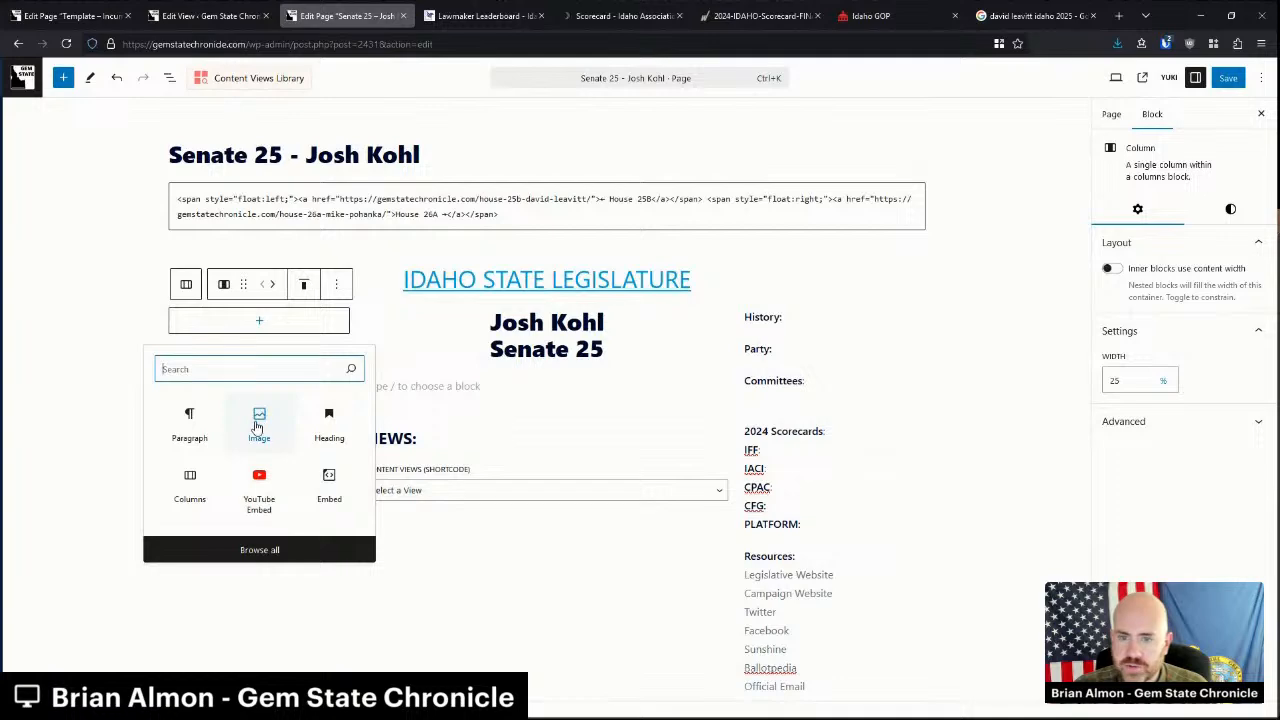
left_click(189, 422)
left_click(1025, 12)
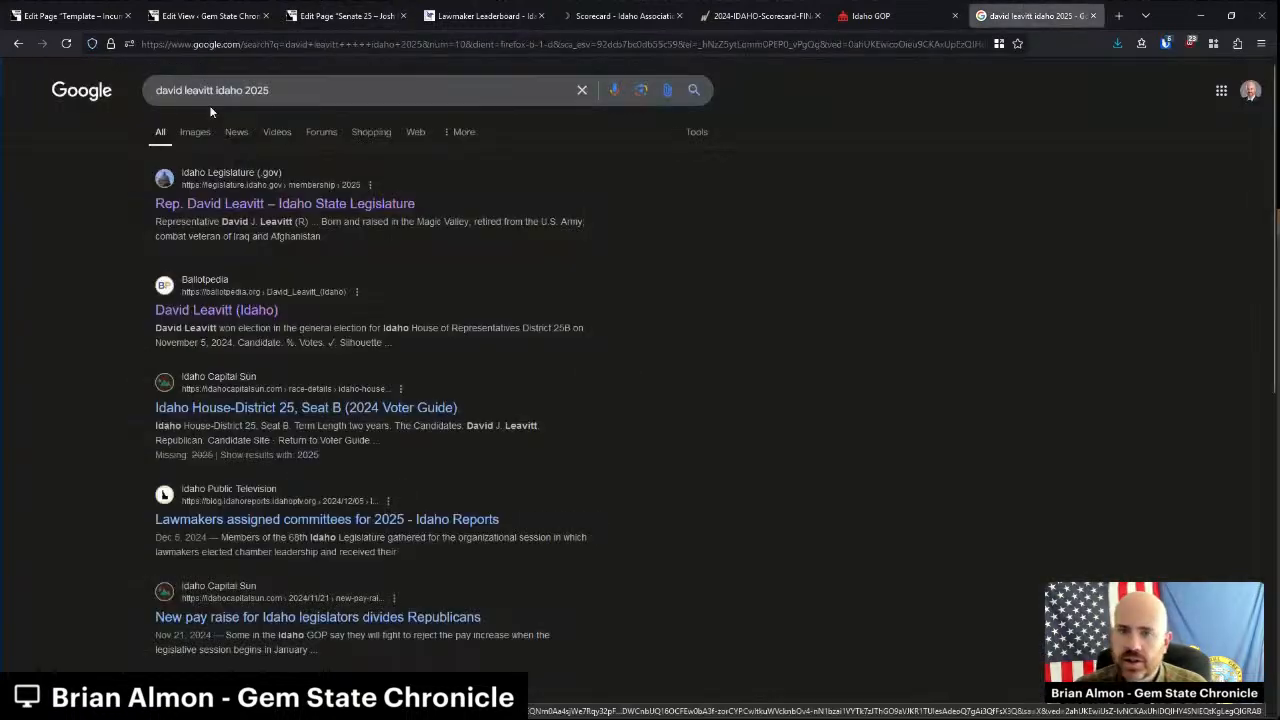
left_click_drag(214, 90, 131, 93)
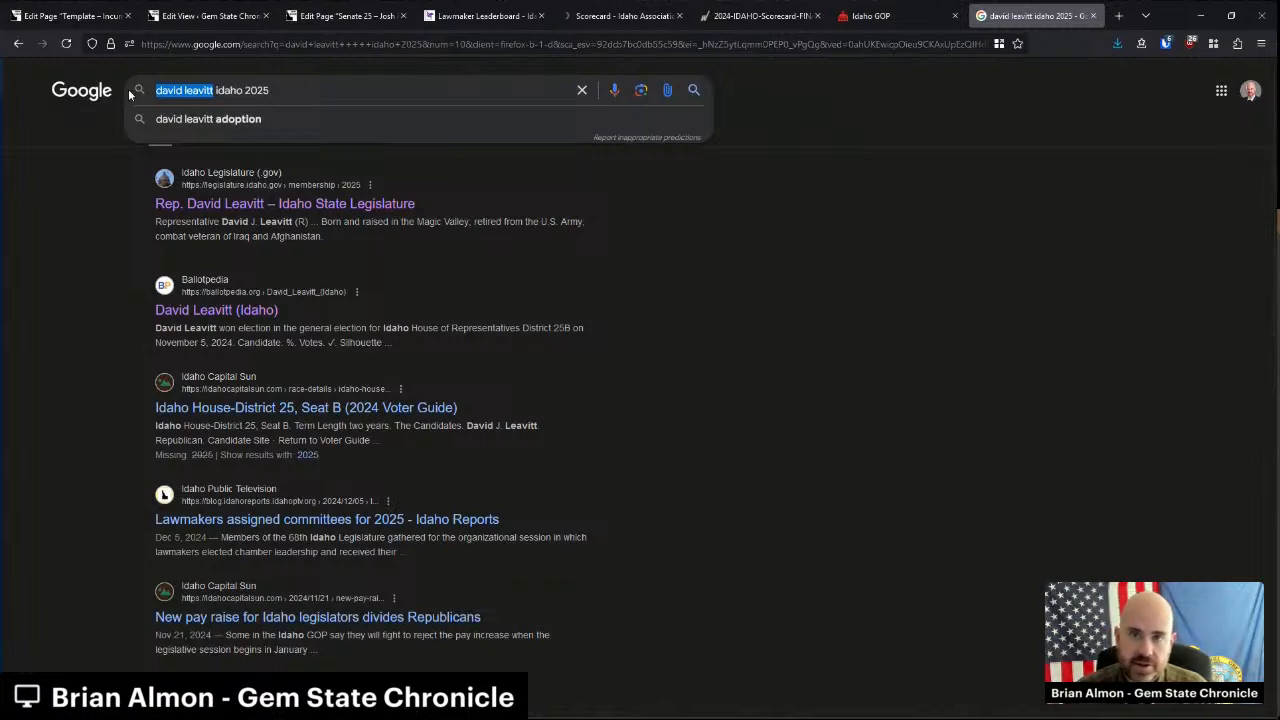
type("josh kogl")
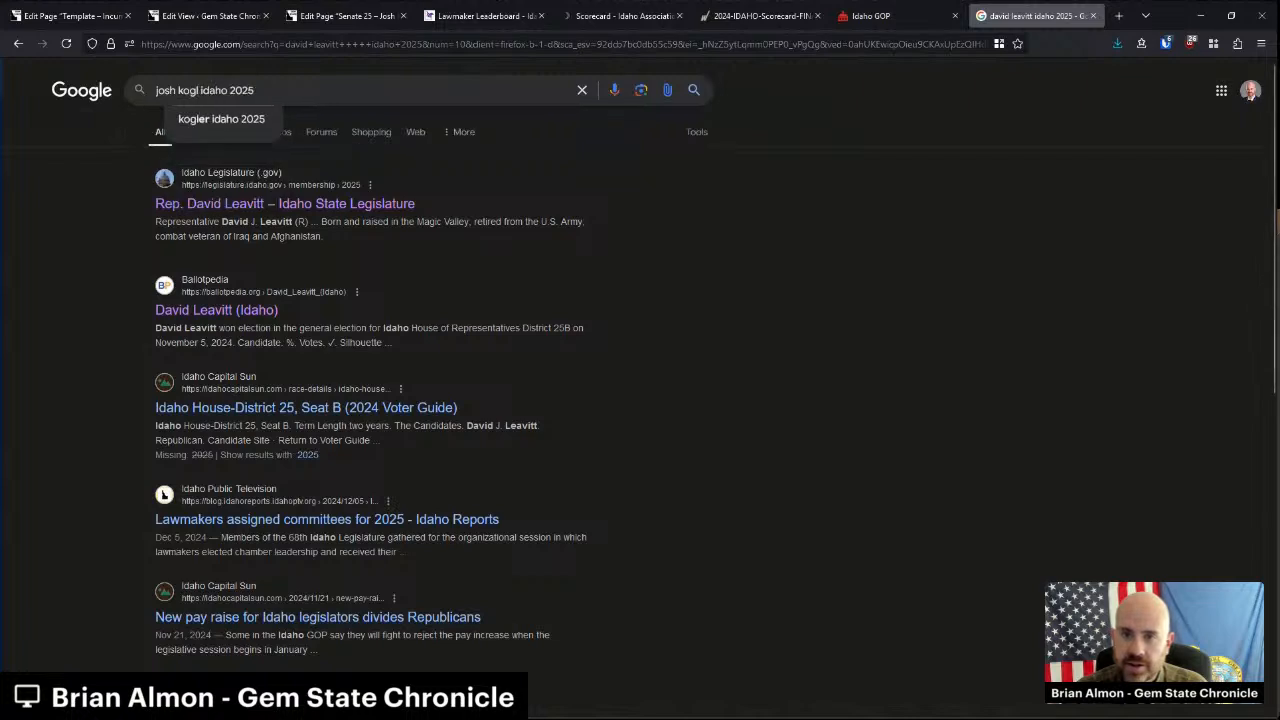
key("BackSpace")
key("BackSpace")
type("hl")
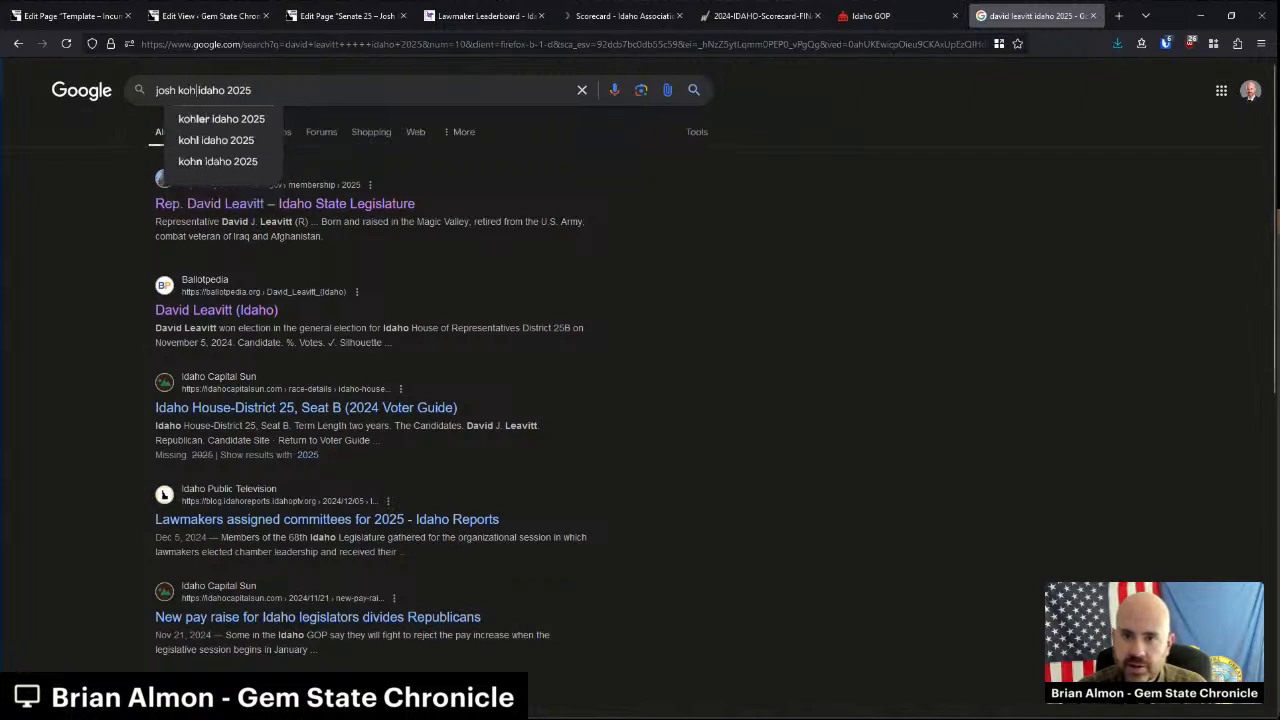
key("Return")
Copy Sen. Joshua Kohl's full-size legislature photo and paste it into the left column.
middle_click(262, 203)
left_click(1020, 17)
right_click(318, 296)
left_click(370, 308)
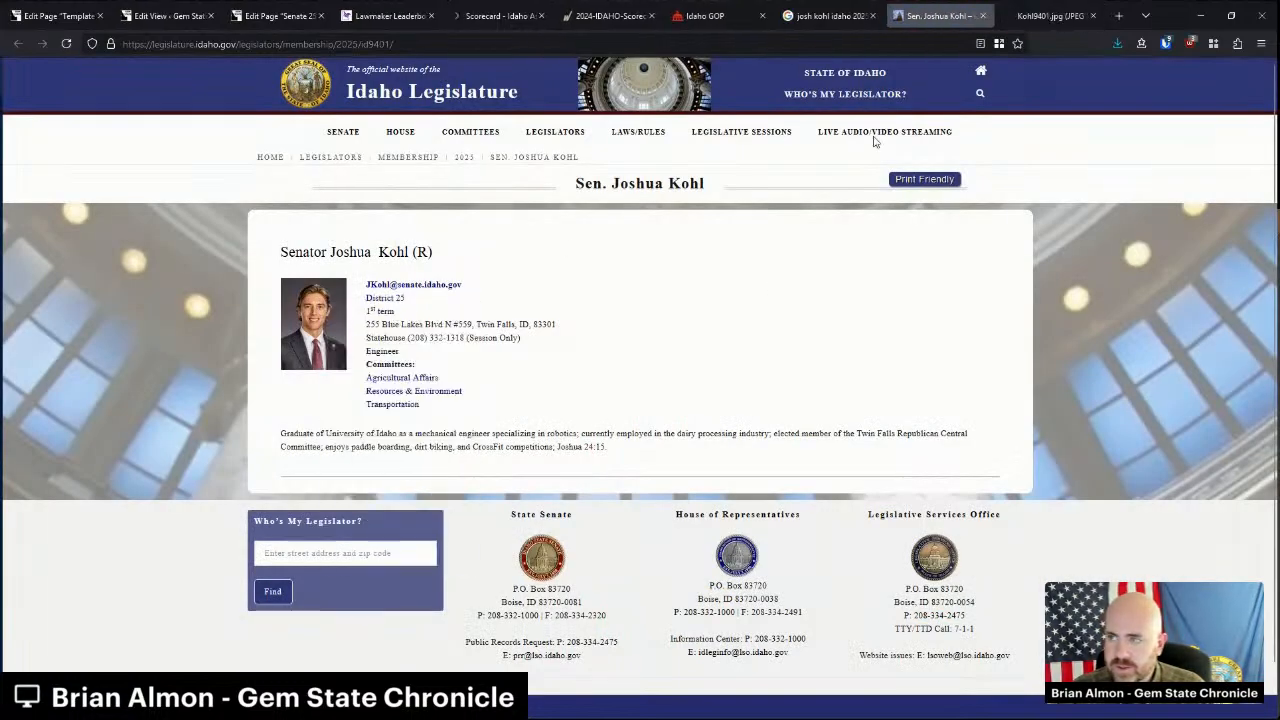
left_click(1045, 15)
right_click(668, 347)
left_click(700, 377)
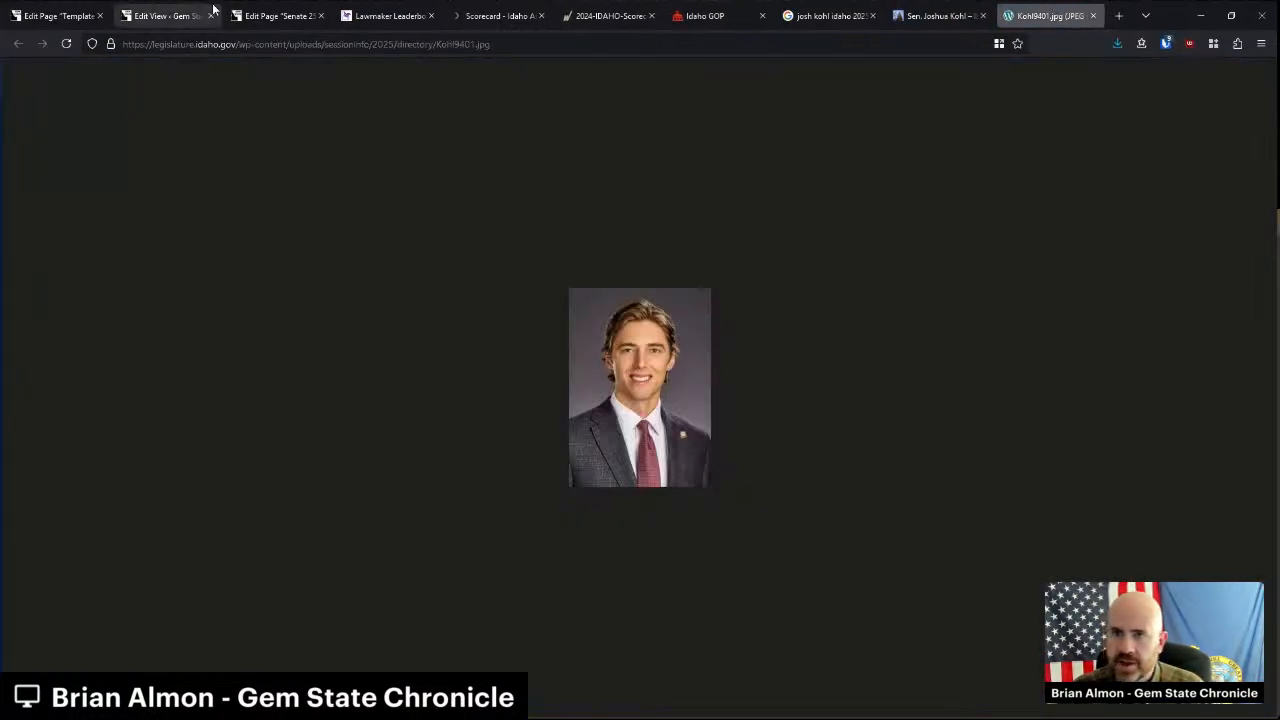
left_click(272, 15)
key("ctrl+v")
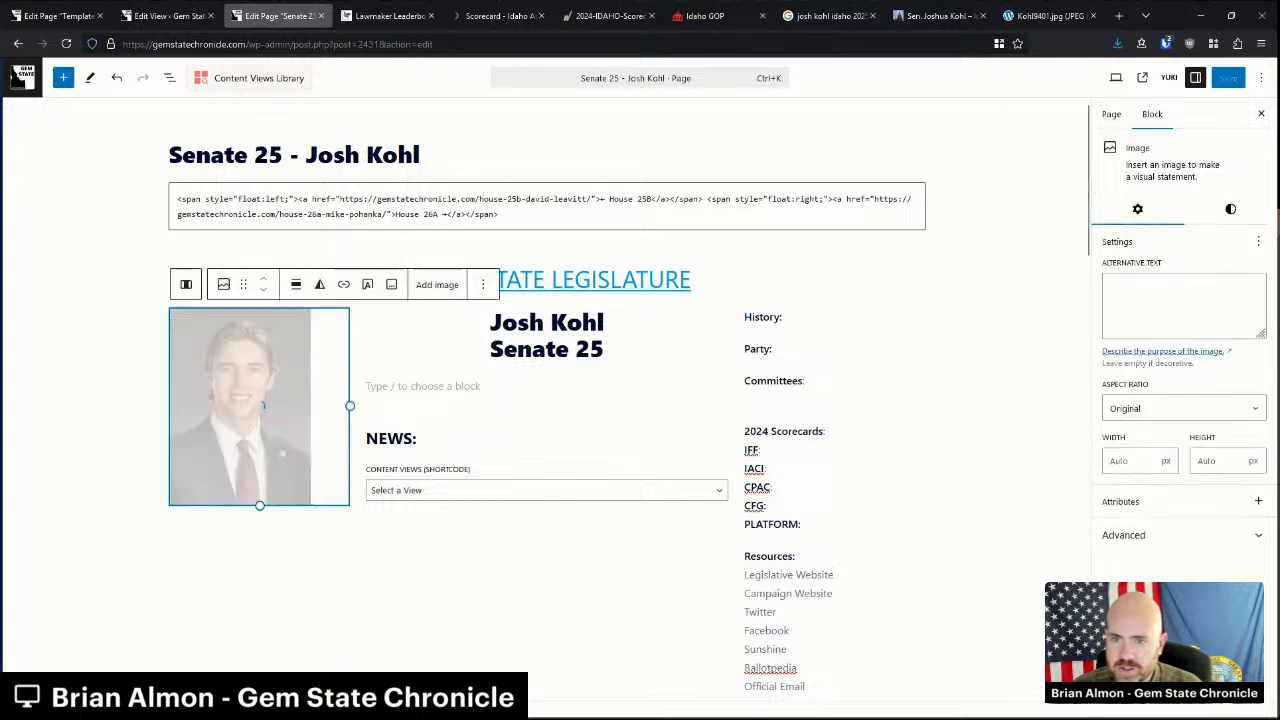
Center-align Josh Kohl's photo in the left column.
left_click(296, 284)
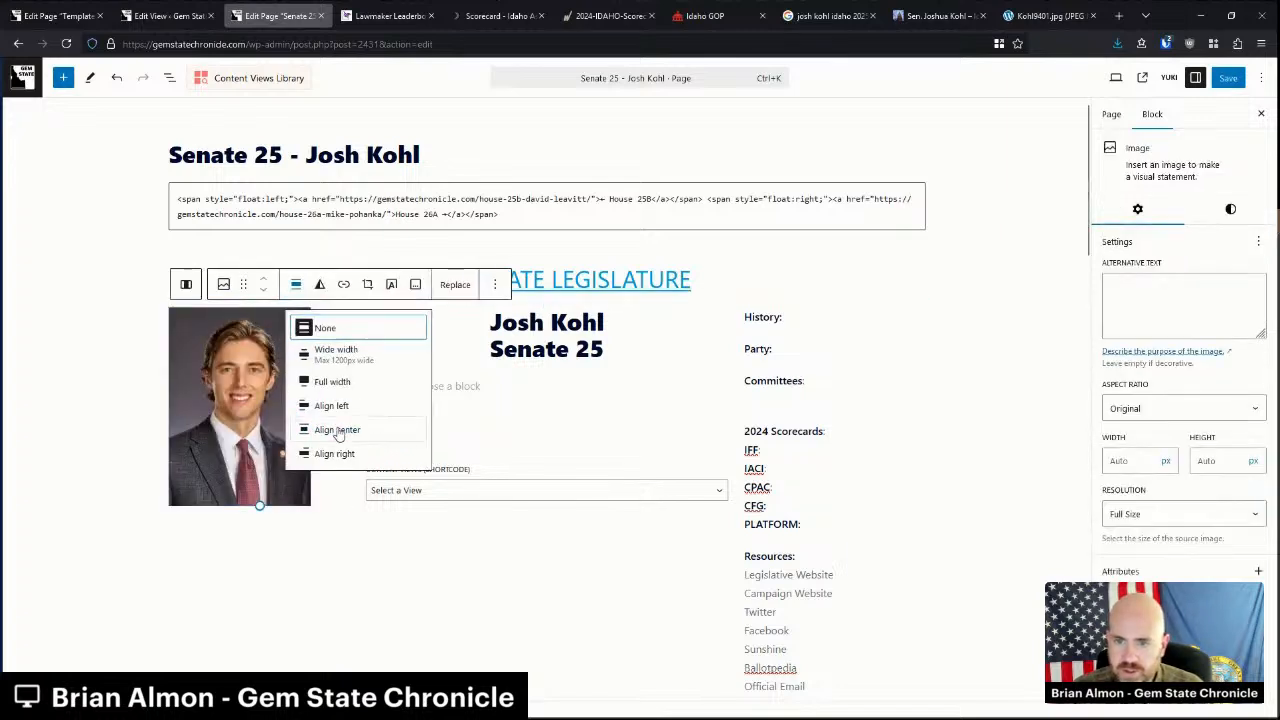
left_click(338, 424)
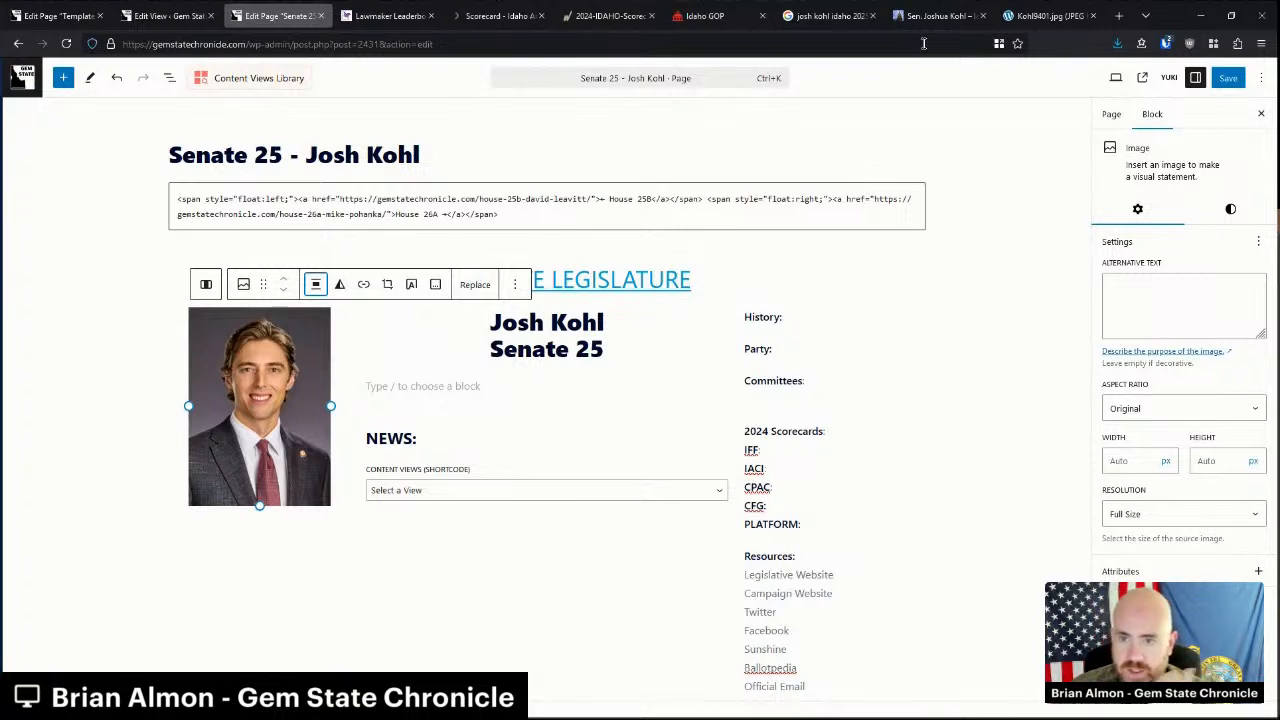
Fill History with '1st term' and 'Elected in 2024', and set the party to Republican.
left_click(835, 310)
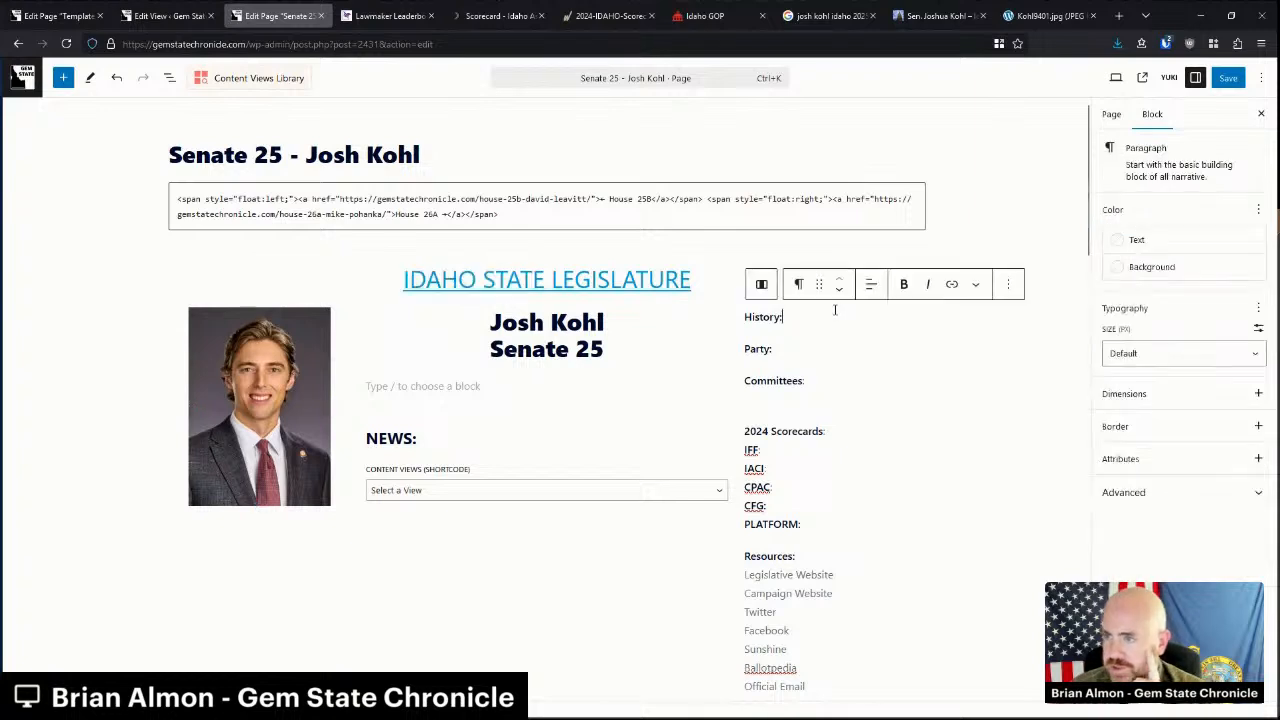
type("1")
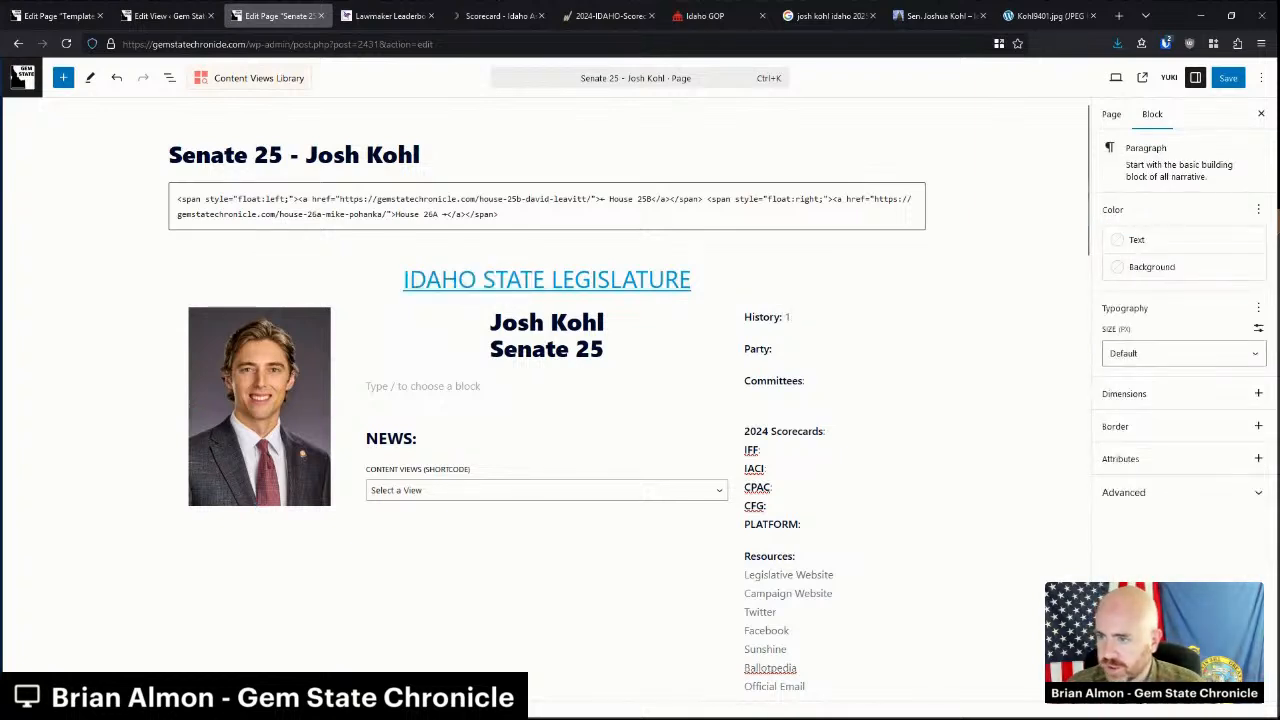
type("st term")
key("shift+Return")
type("Elected in 2024")
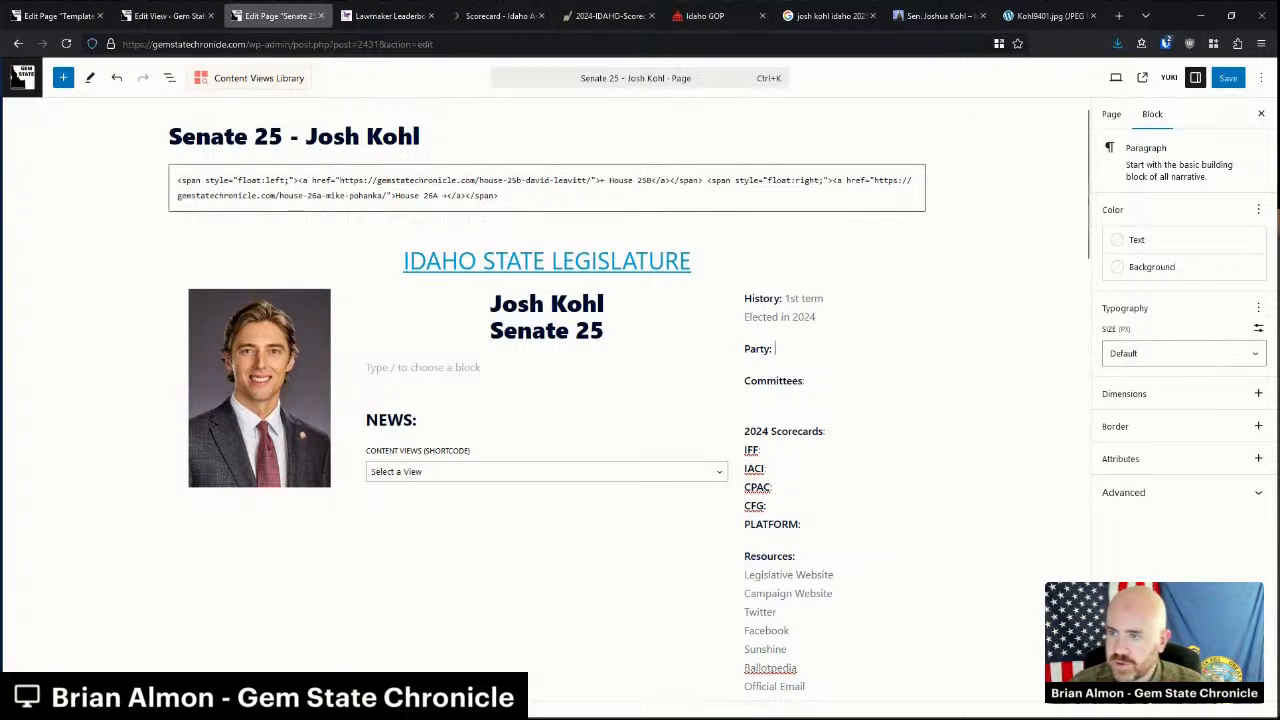
type("Republican")
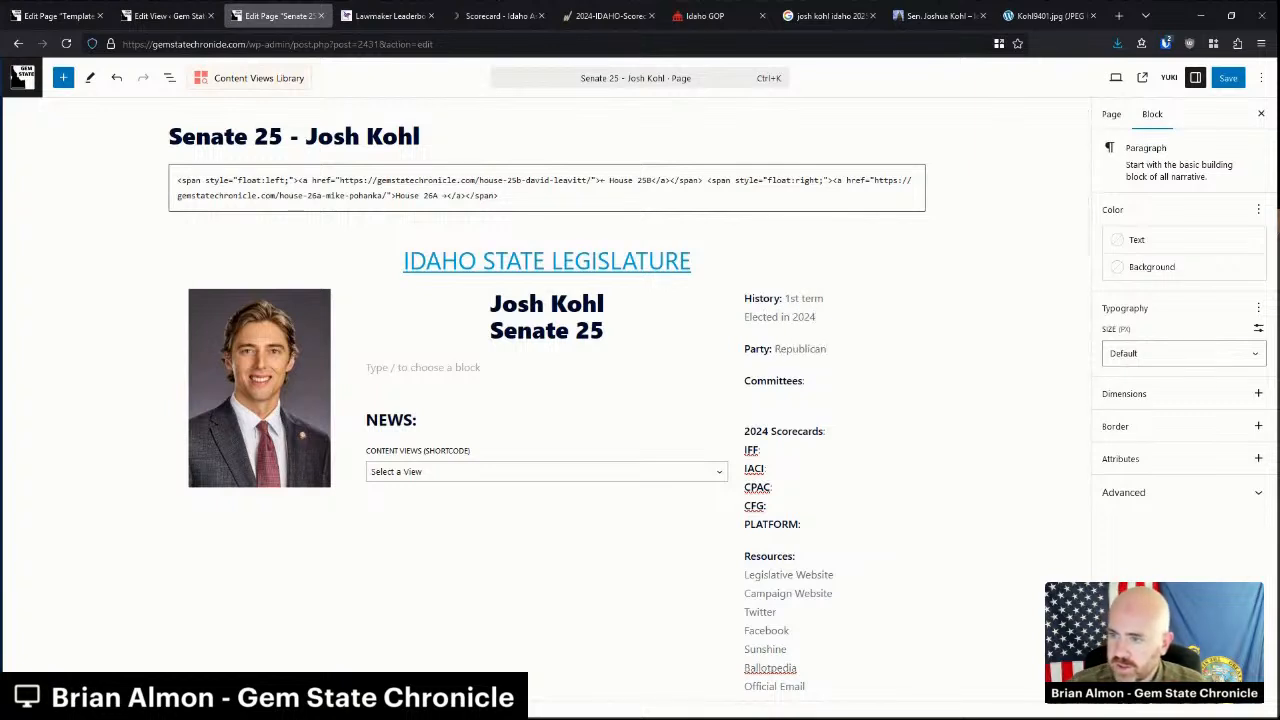
Mark the IFF, IACI, CPAC, CFG and PLATFORM lines as n/a.
key("Down")
key("Down")
key("Down")
key("Down")
type("n/a")
key("shift+Left")
key("shift+Left")
key("shift+Left")
key("ctrl+c")
key("Down")
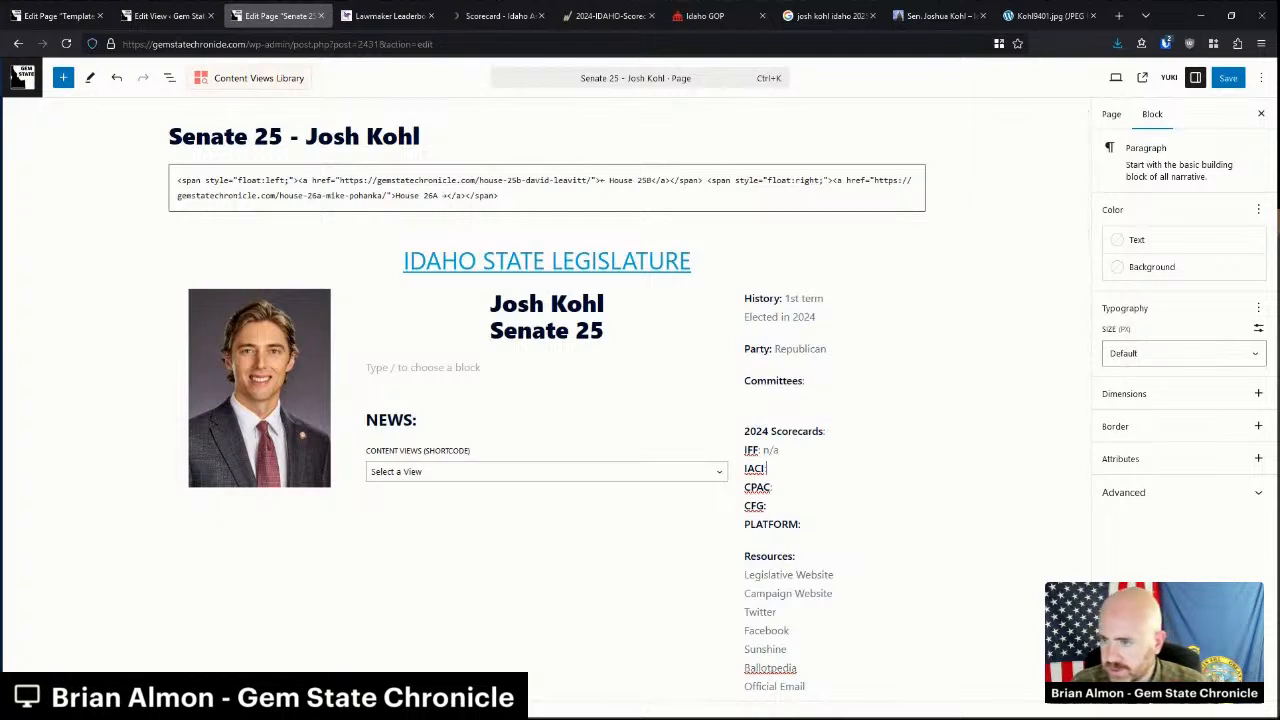
key("ctrl+v")
key("Down")
key("ctrl+v")
key("Down")
key("ctrl+v")
key("Down")
key("ctrl+v")
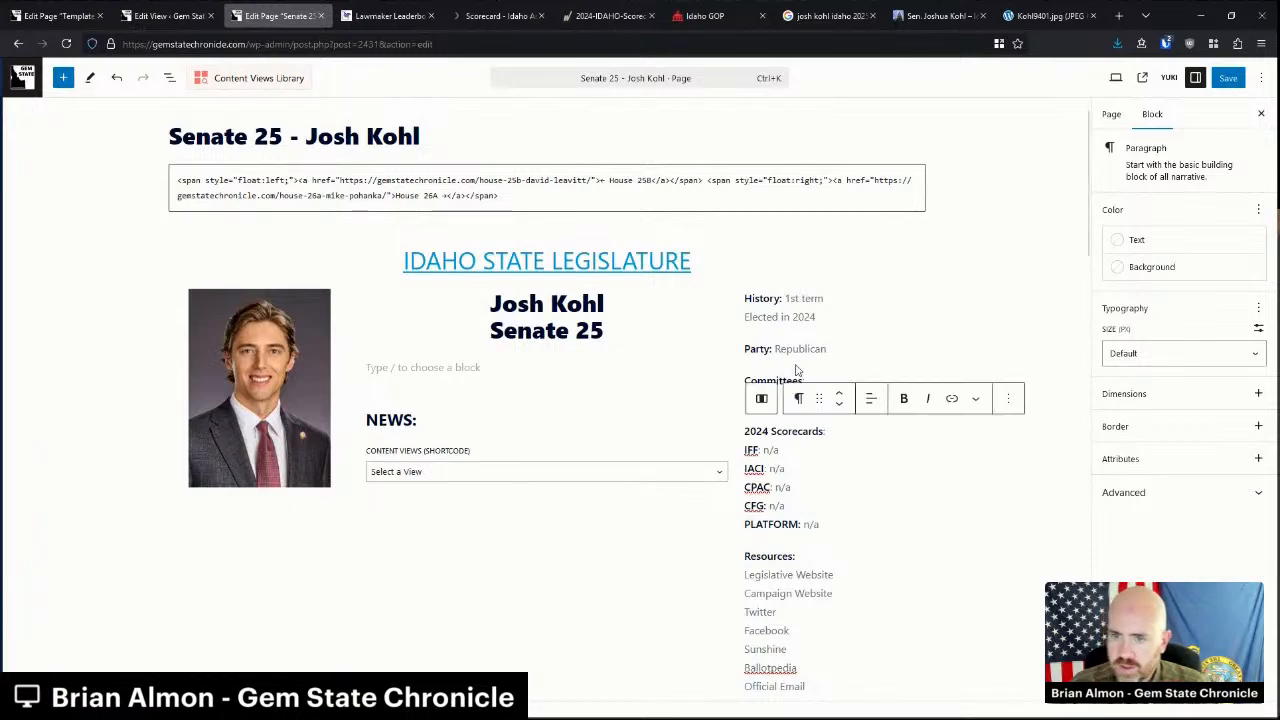
scroll(601, 393, "down", 3)
scroll(601, 393, "down", 2)
left_click(563, 223)
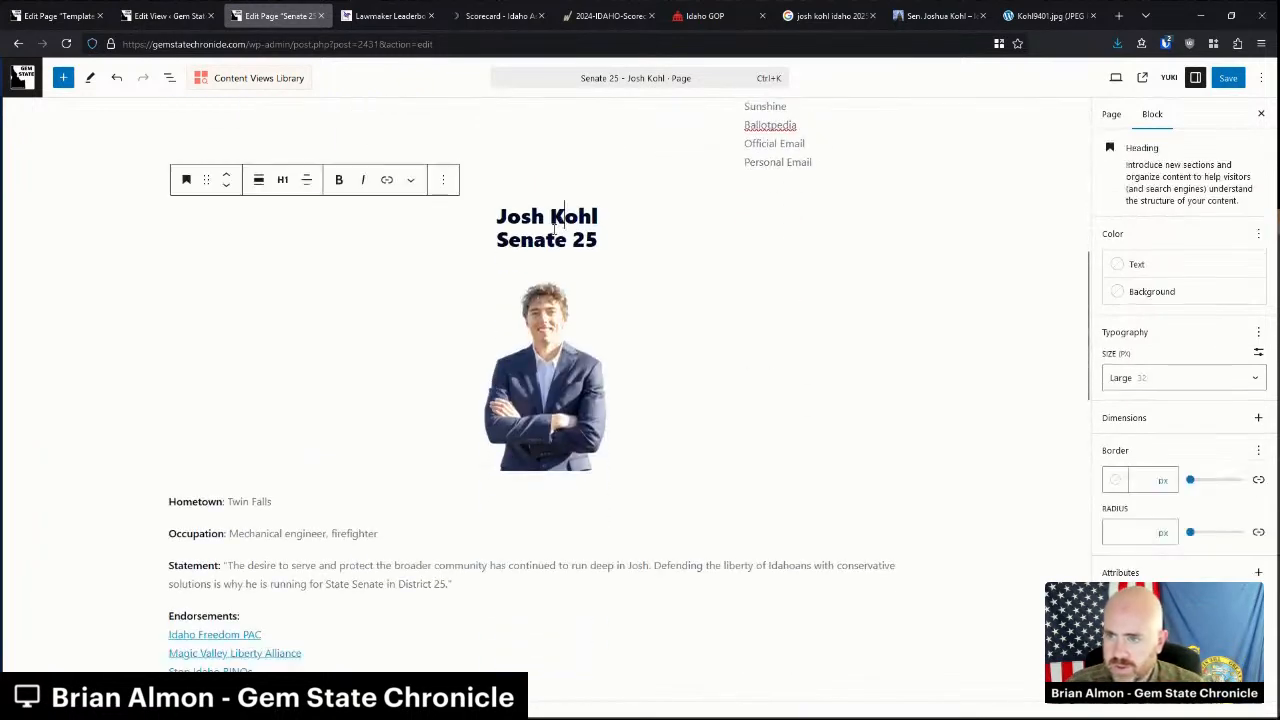
left_click(443, 180)
left_click(489, 544)
Remove the leftover statement, endorsements, Hometown, Primary and Opponent blocks.
scroll(508, 317, "down", 4)
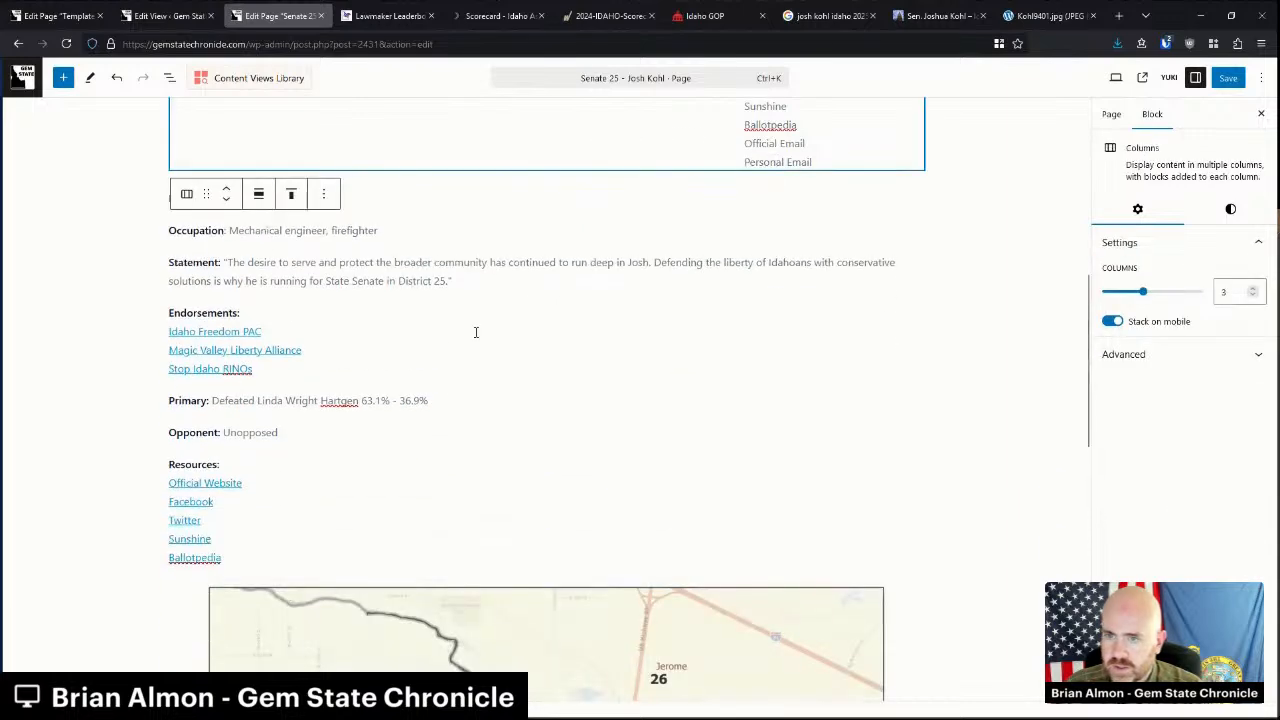
scroll(376, 340, "up", 2)
left_click_drag(283, 369, 238, 194)
key("BackSpace")
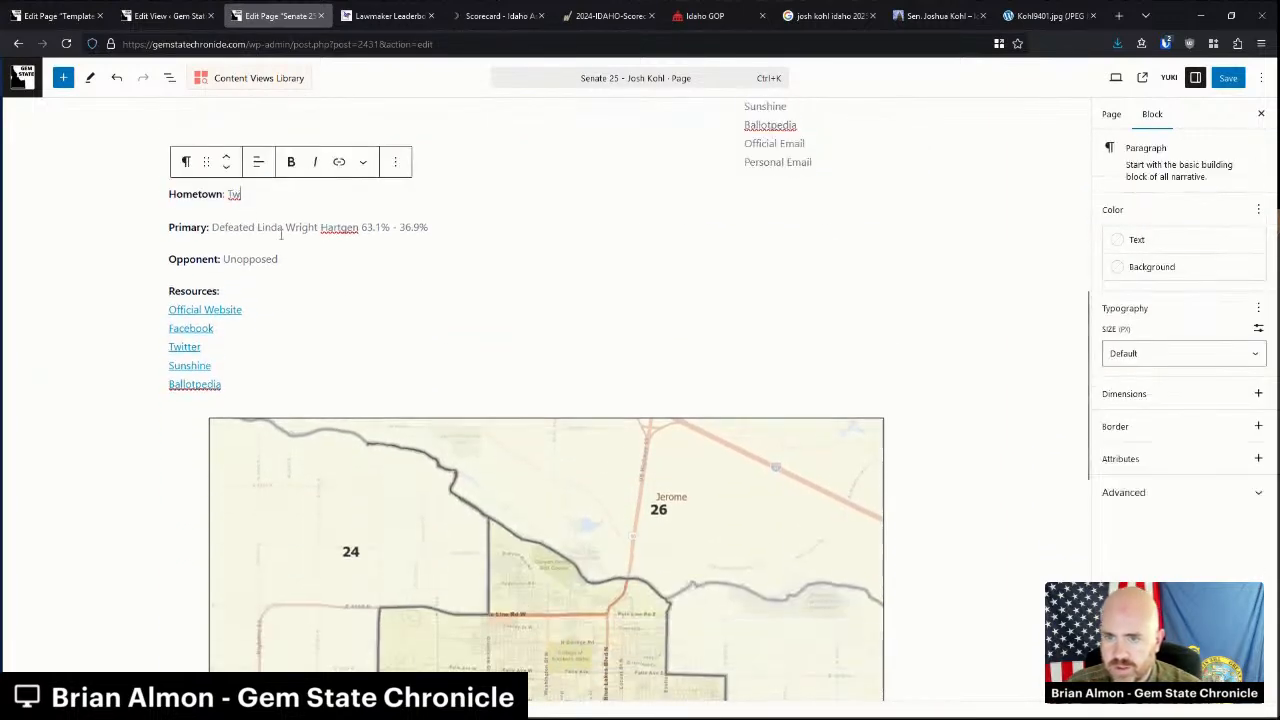
left_click_drag(362, 226, 431, 227)
left_click(321, 226)
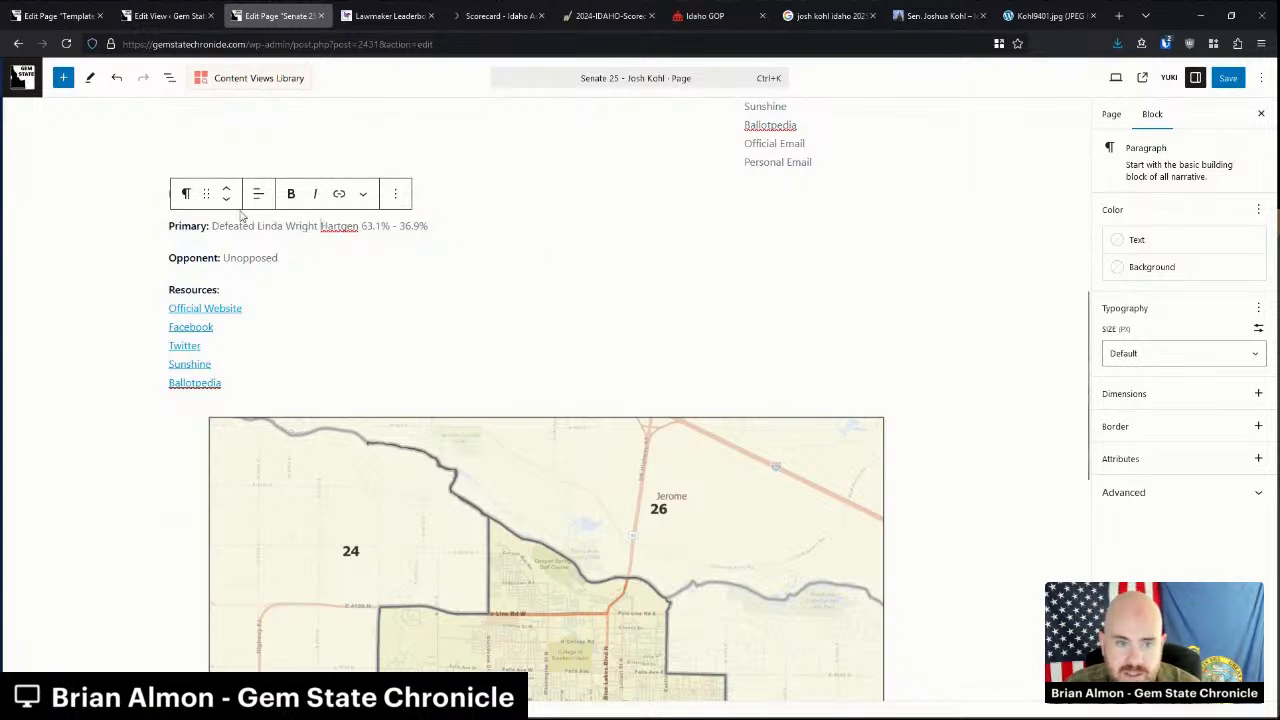
left_click(163, 195)
scroll(171, 194, "up", 1)
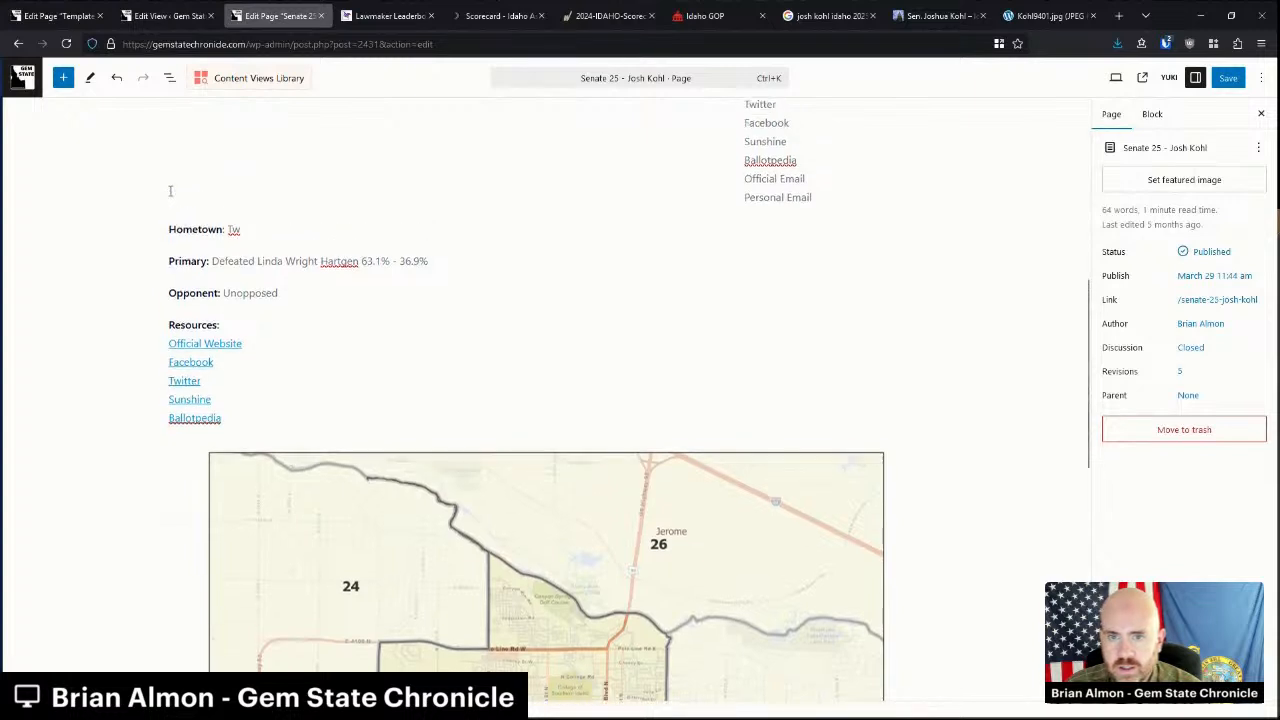
left_click(172, 194)
left_click(418, 280)
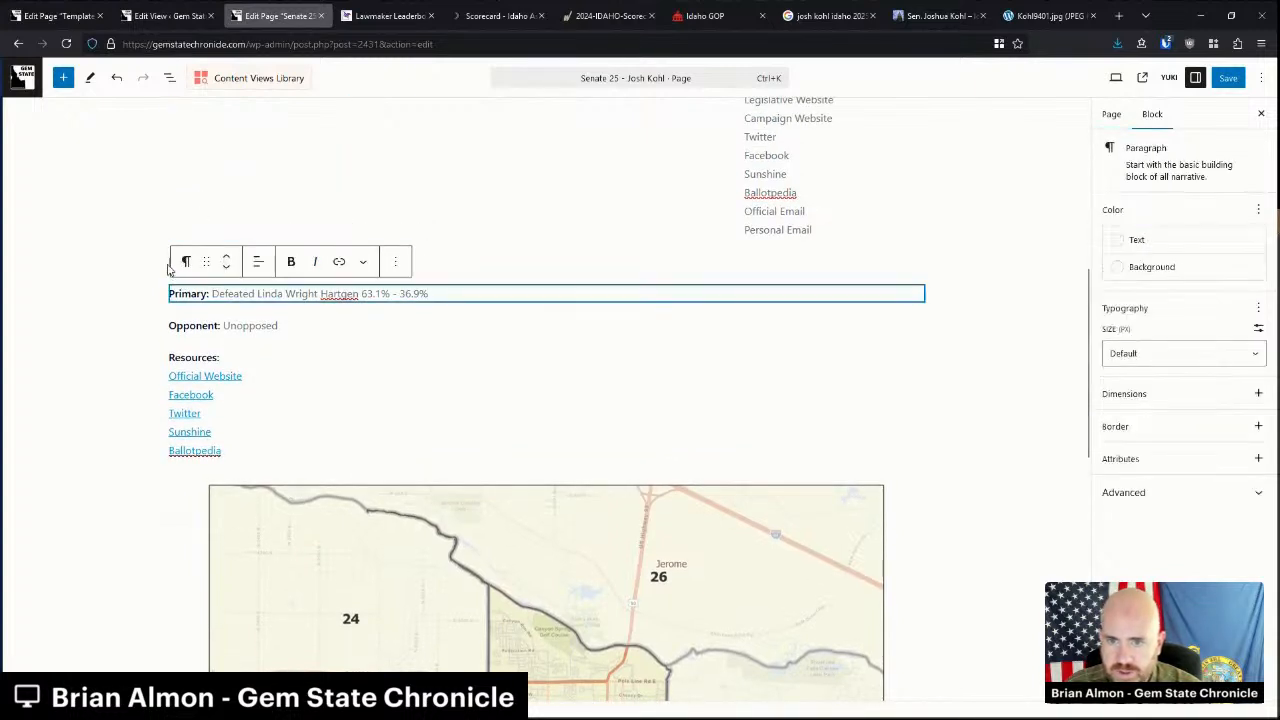
left_click_drag(170, 261, 327, 321)
key("BackSpace")
Replace the right column's placeholder resource lines with the links, renaming Official to Campaign.
left_click_drag(246, 450, 169, 371)
key("ctrl+c")
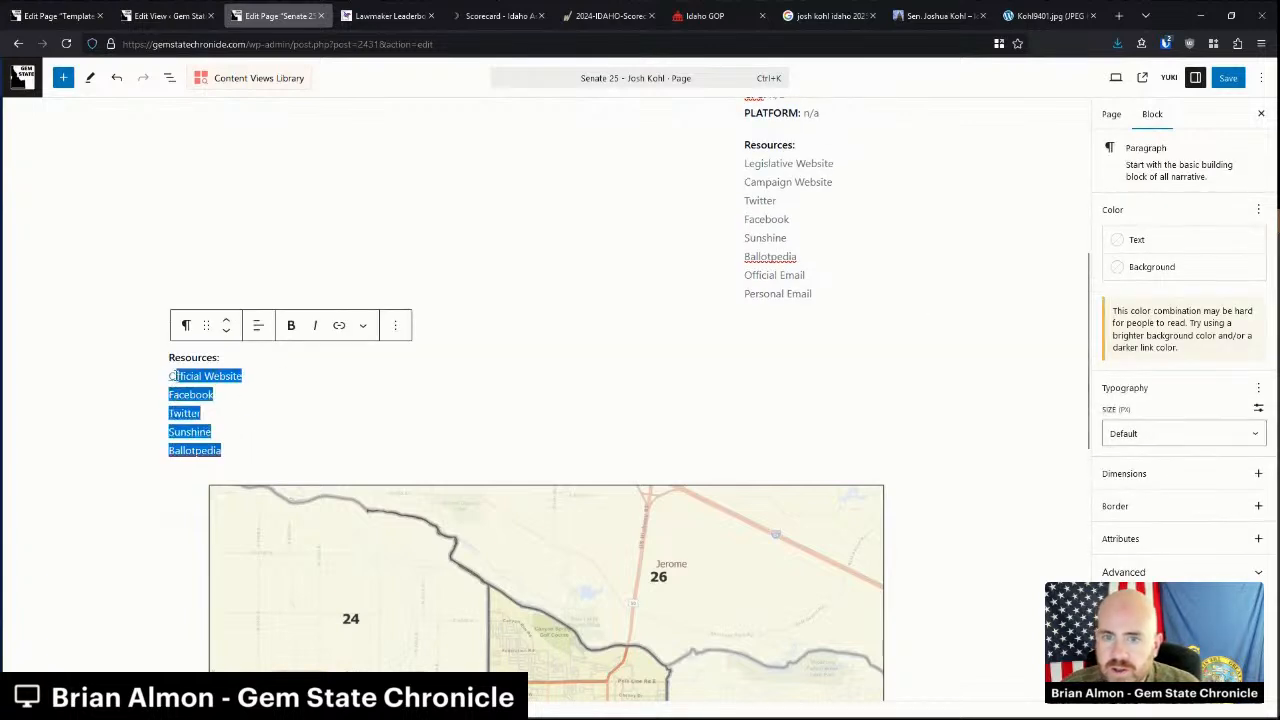
scroll(567, 391, "up", 1)
left_click_drag(806, 350, 745, 266)
key("ctrl+v")
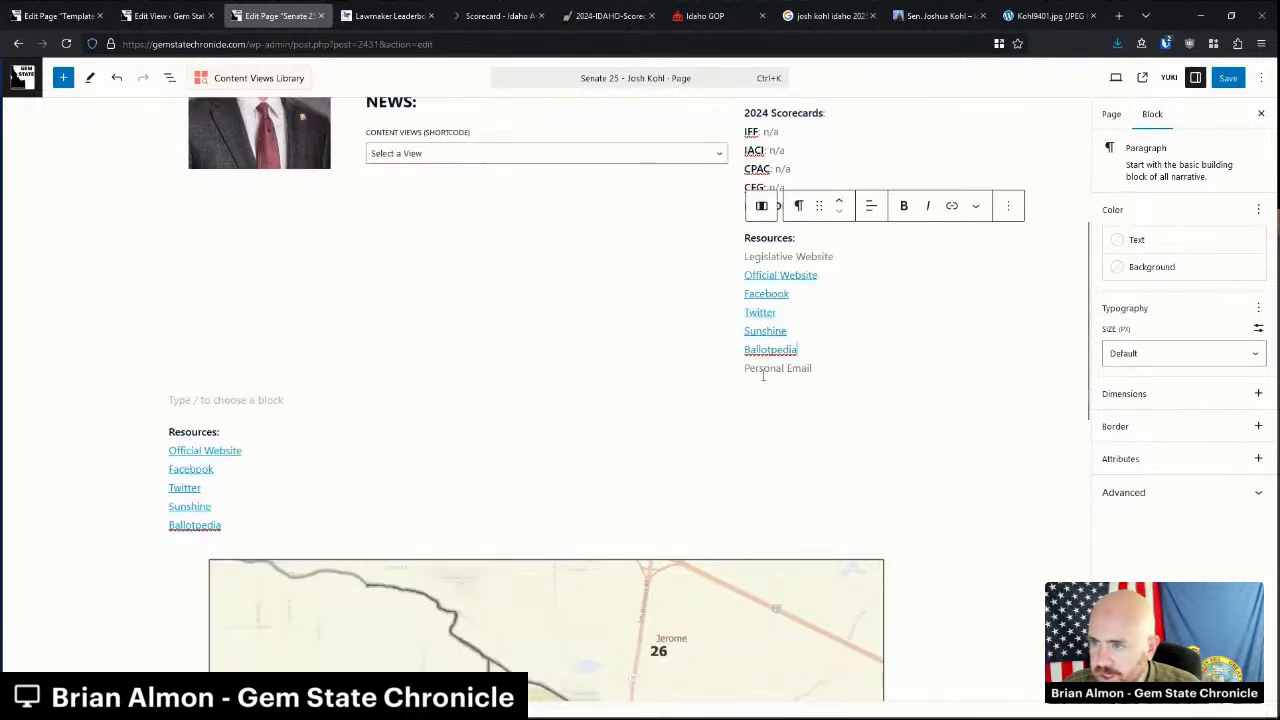
double_click(757, 278)
type("Camp")
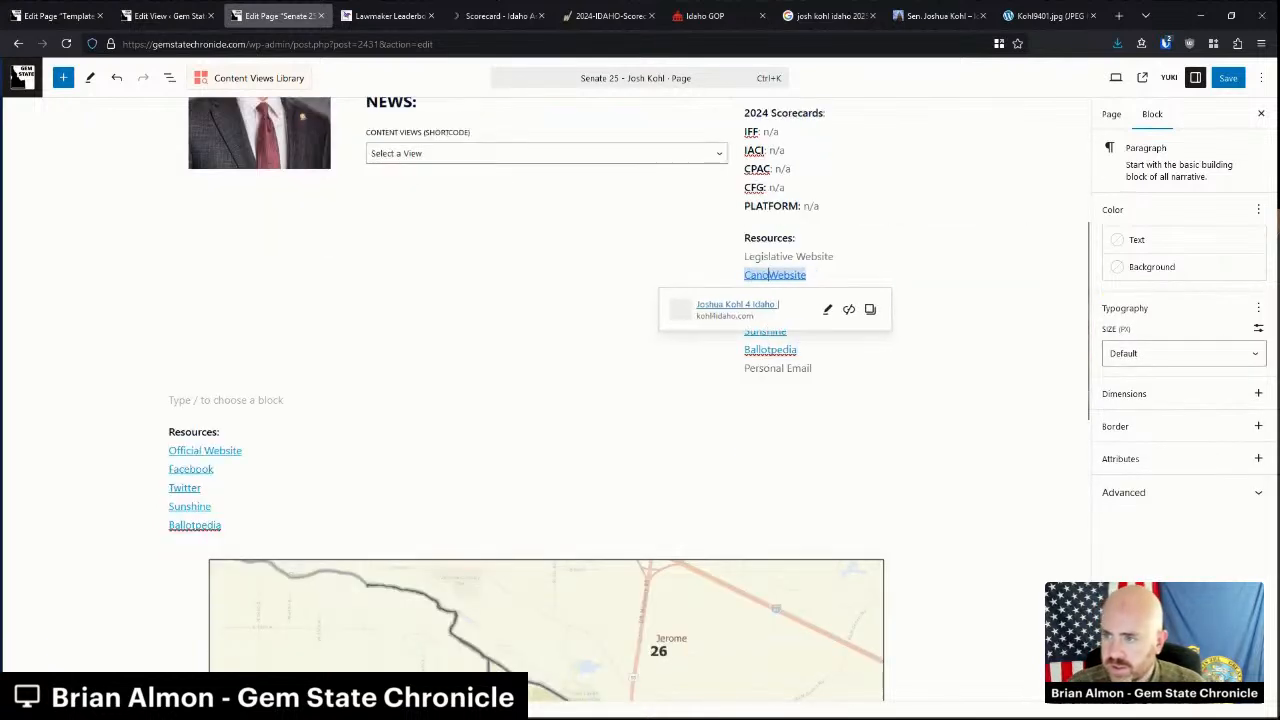
type("aign")
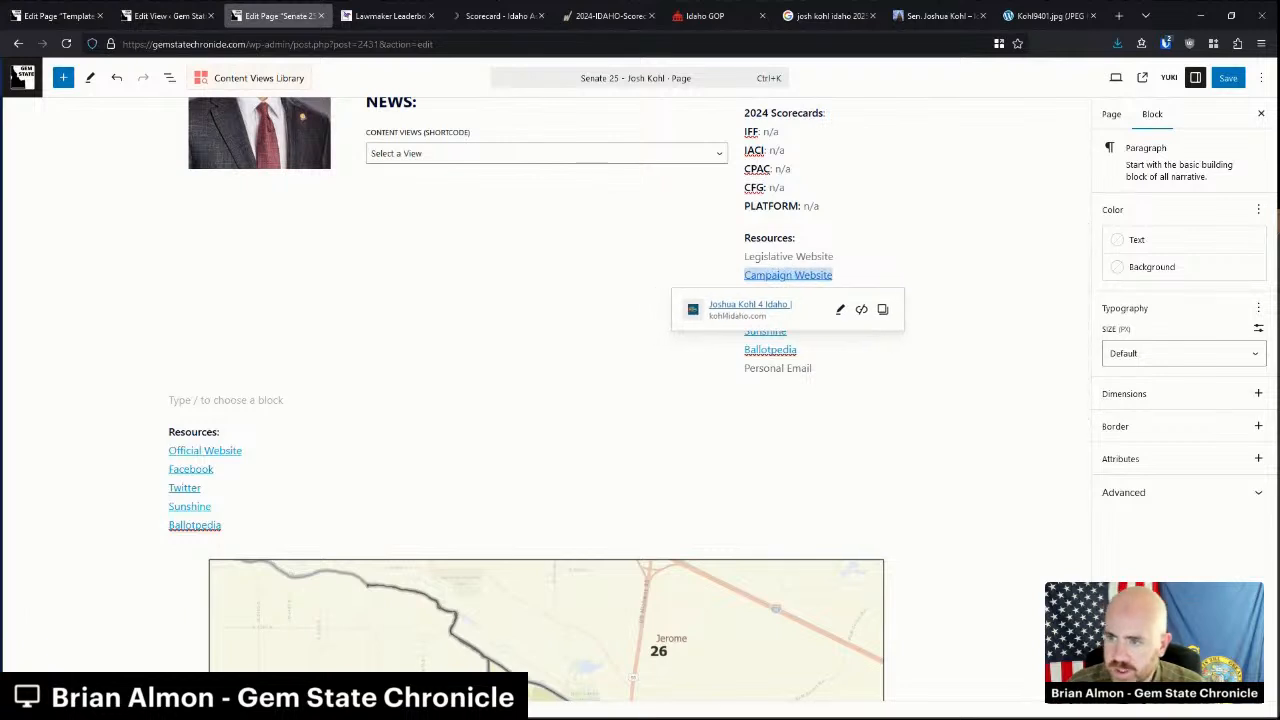
left_click(286, 399)
Delete the leftover Resources list and the empty paragraphs around the columns.
key("BackSpace")
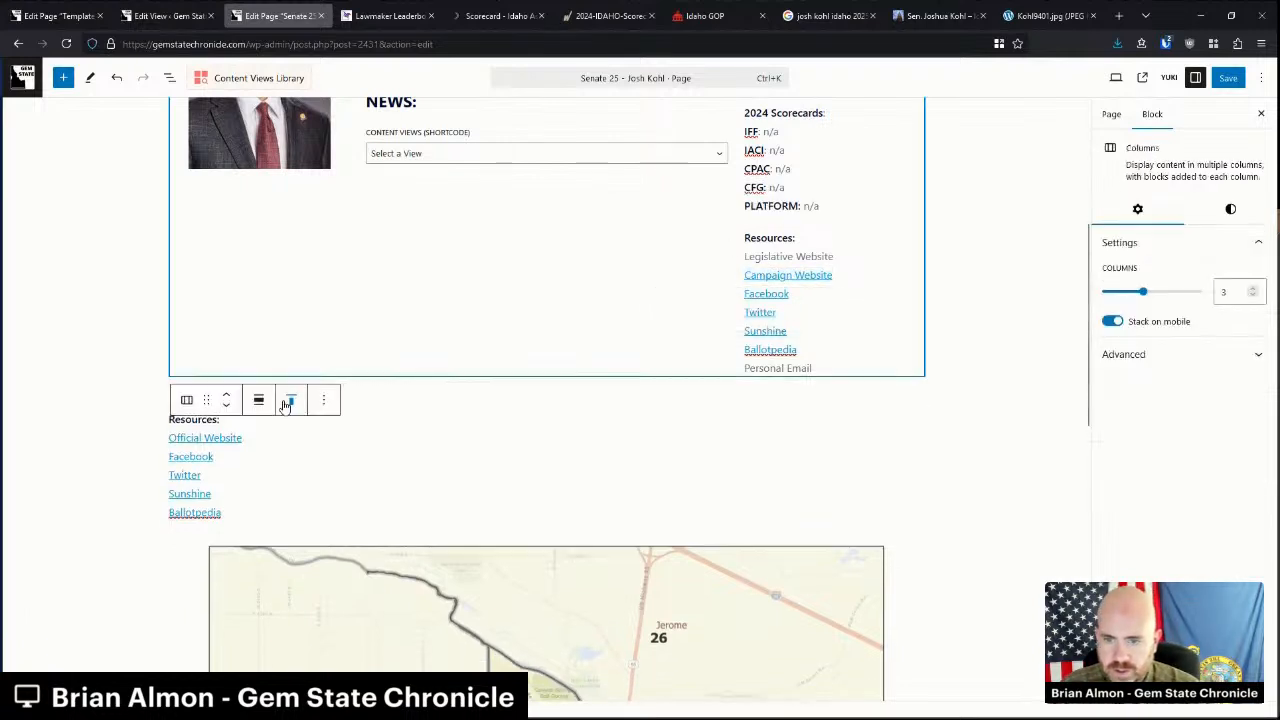
left_click(225, 484)
left_click_drag(225, 484, 169, 401)
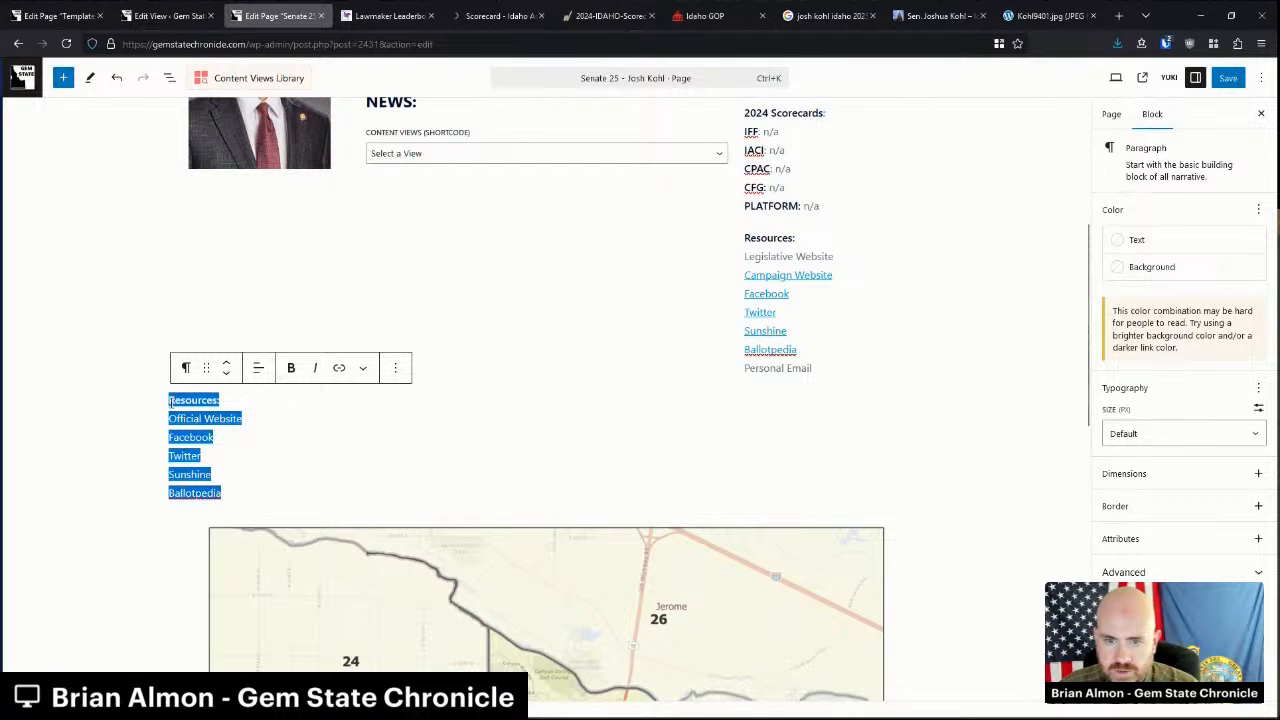
key("BackSpace")
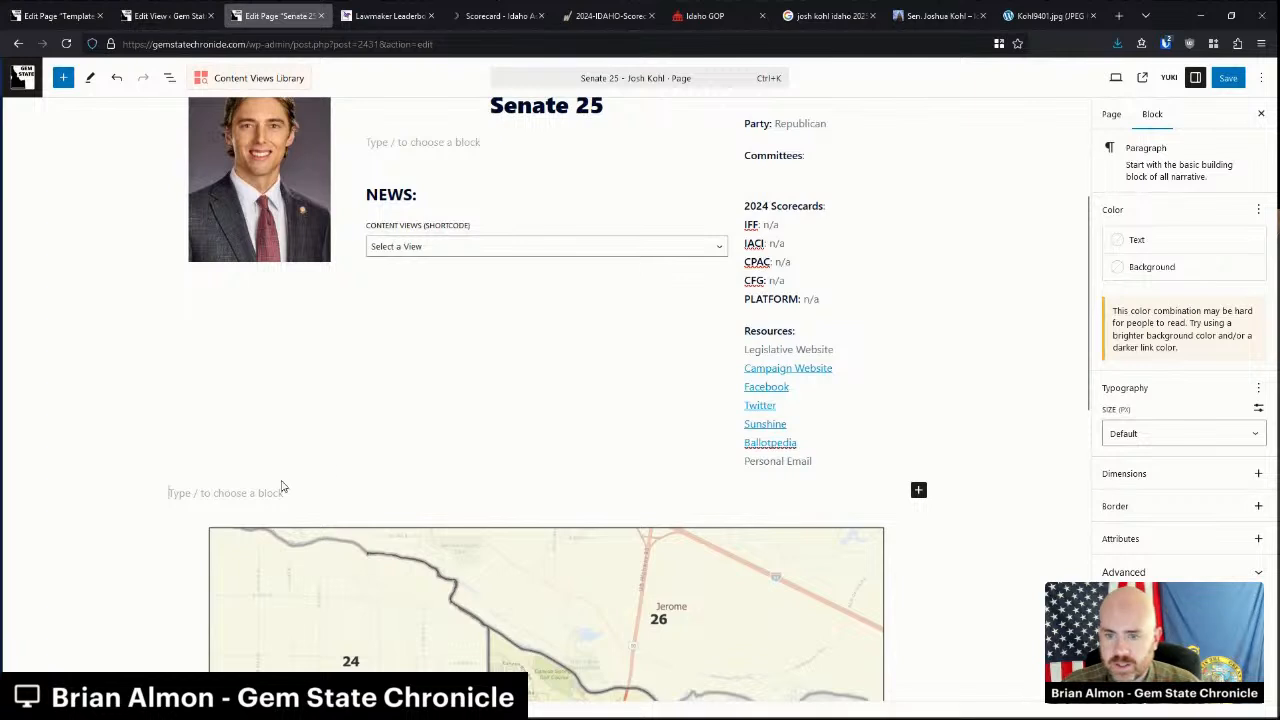
key("BackSpace")
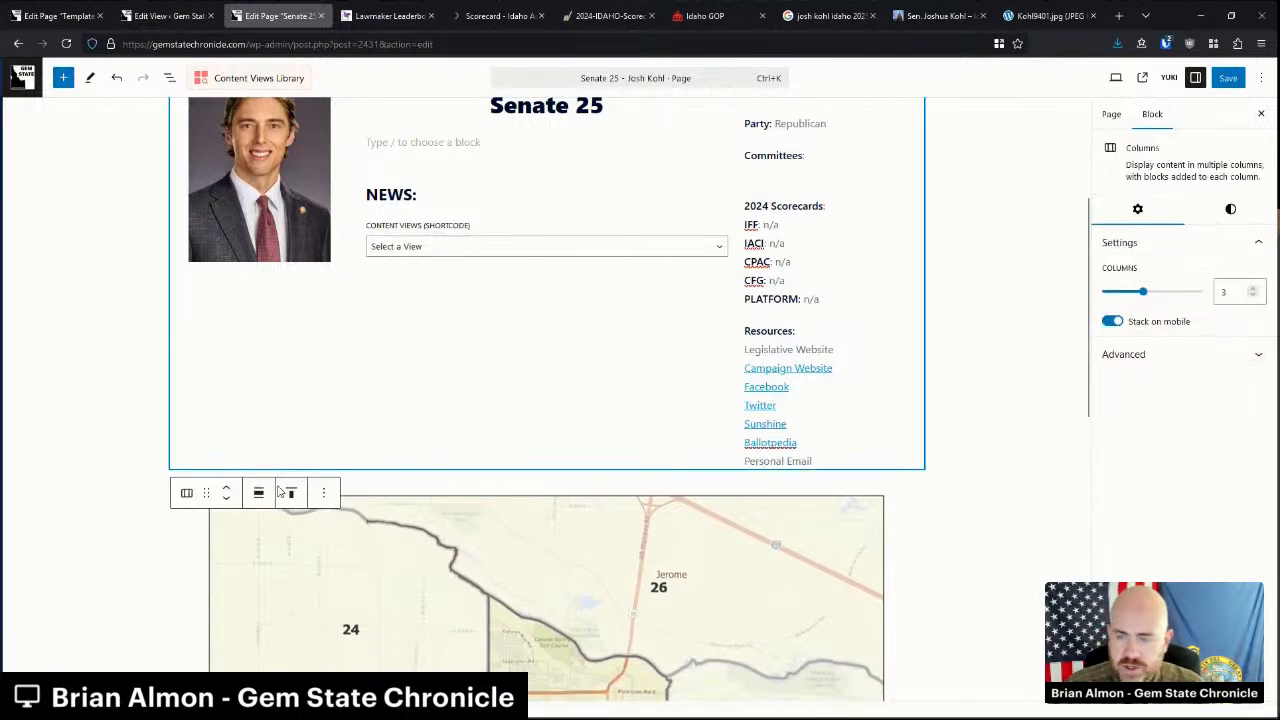
Set the district map image to Full Size resolution, keeping the Original aspect ratio.
left_click(594, 514)
left_click(1160, 410)
left_click(1160, 410)
left_click(1155, 513)
left_click(1150, 588)
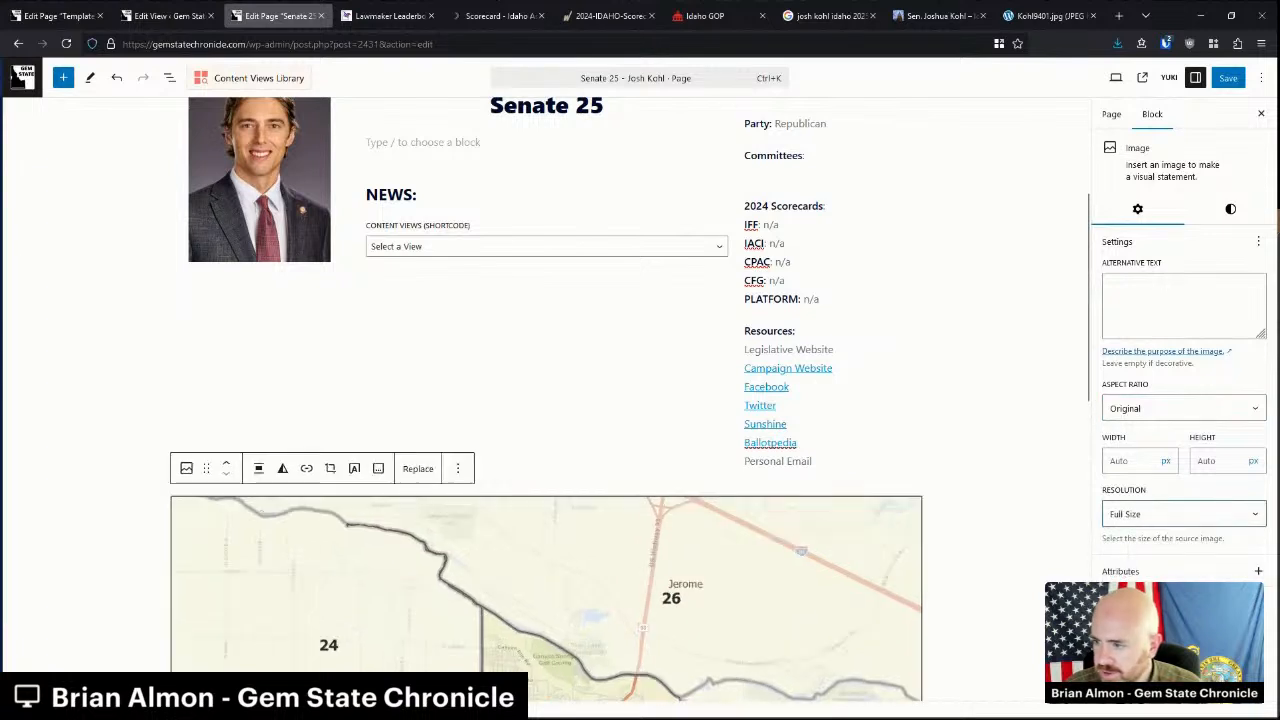
left_click(962, 482)
scroll(940, 474, "up", 2)
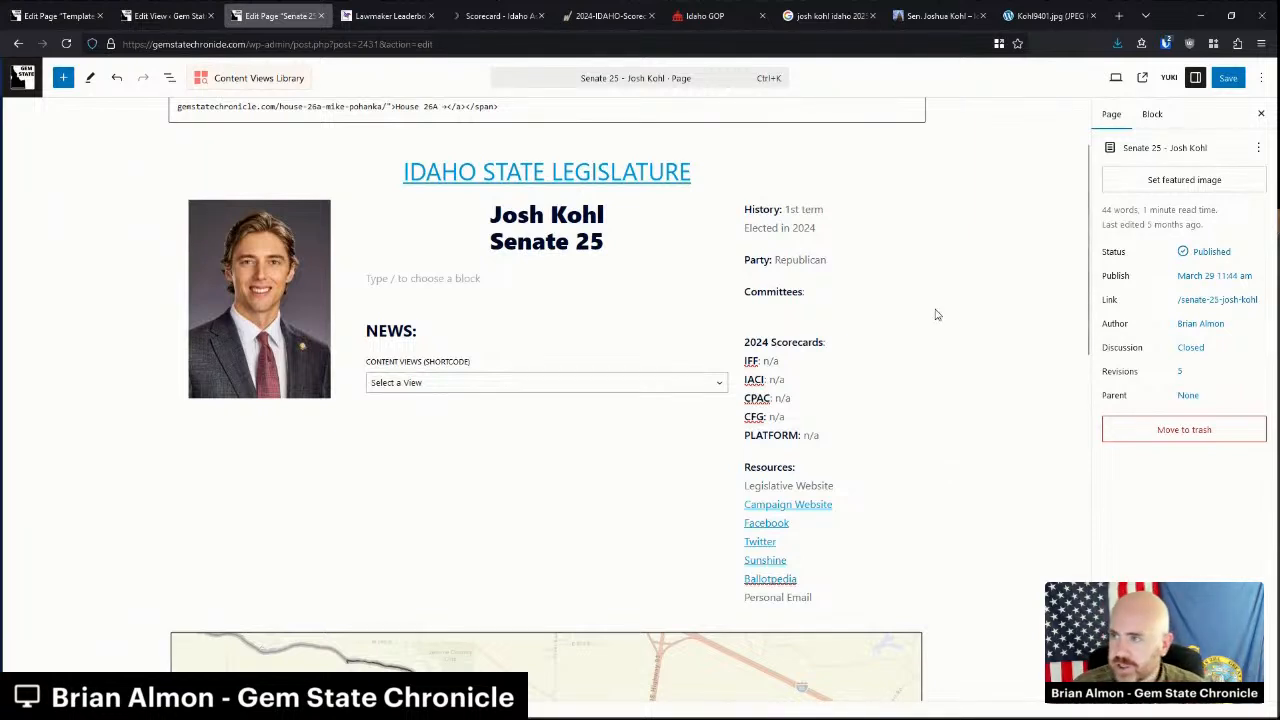
Copy Josh Kohl's bio from his Idaho Legislature profile and paste it under his name.
middle_click(1036, 18)
middle_click(1027, 17)
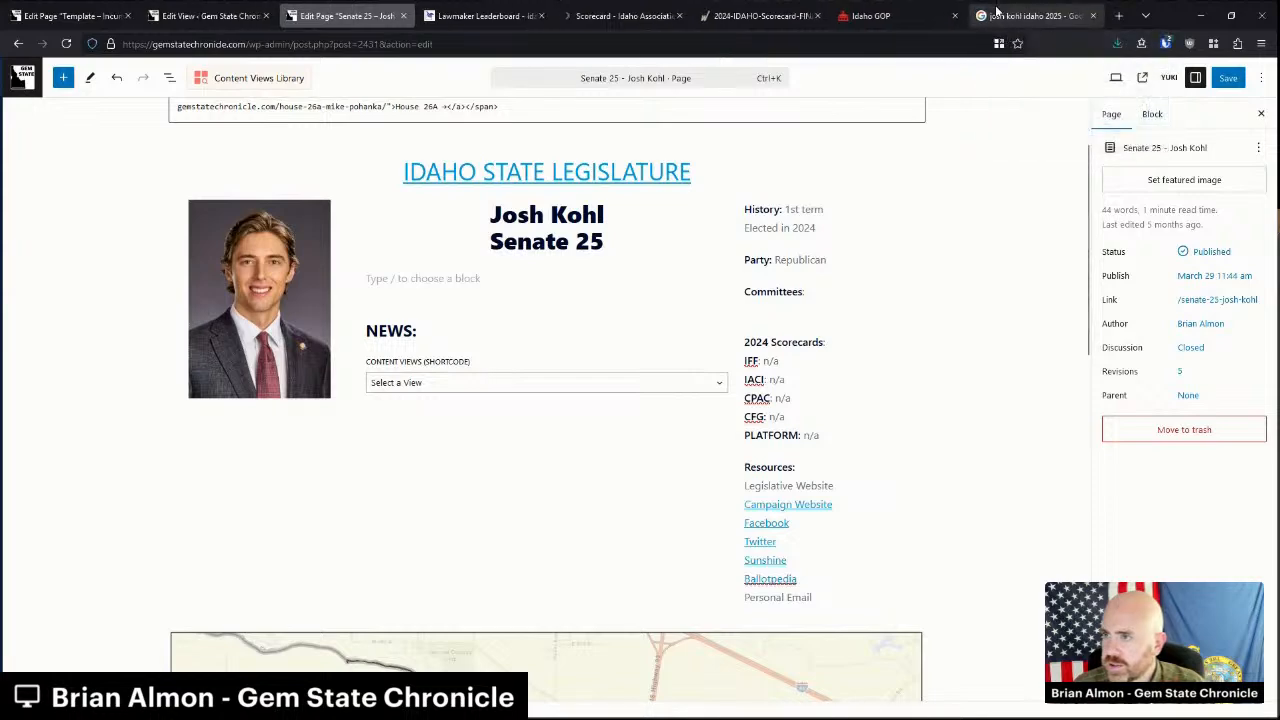
left_click(998, 14)
left_click_drag(200, 90, 112, 90)
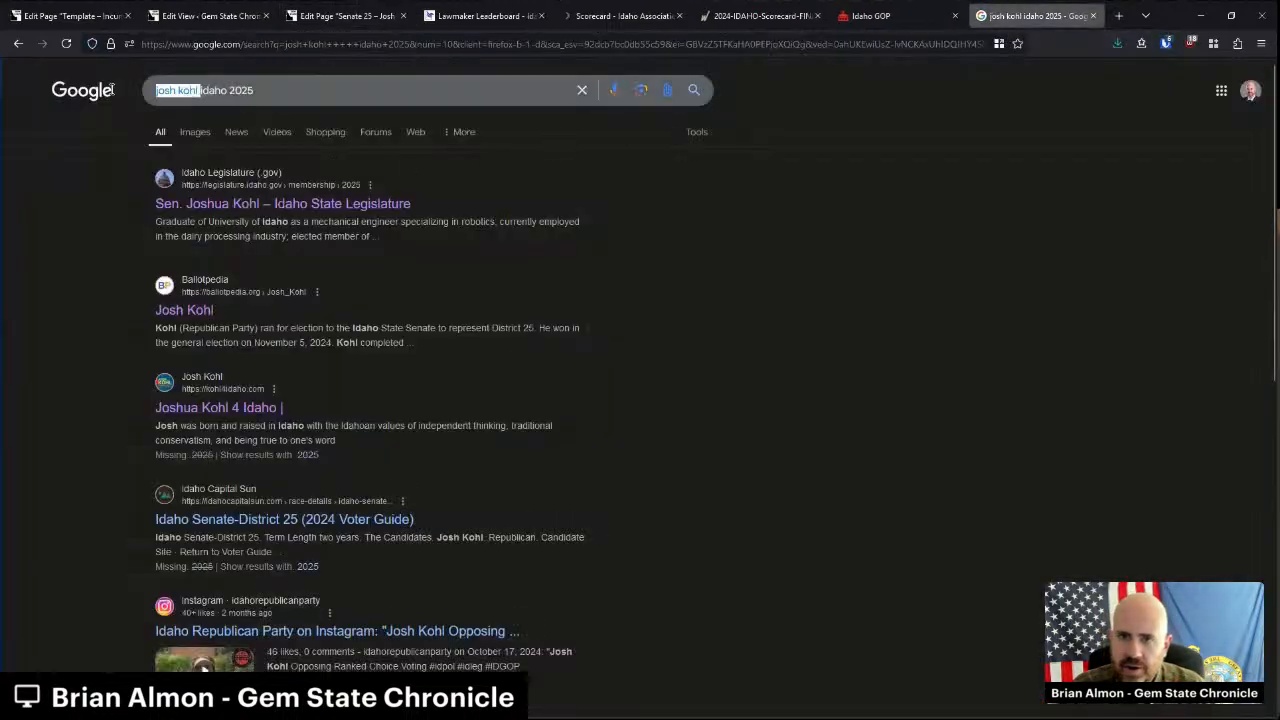
left_click(268, 91)
left_click(288, 203)
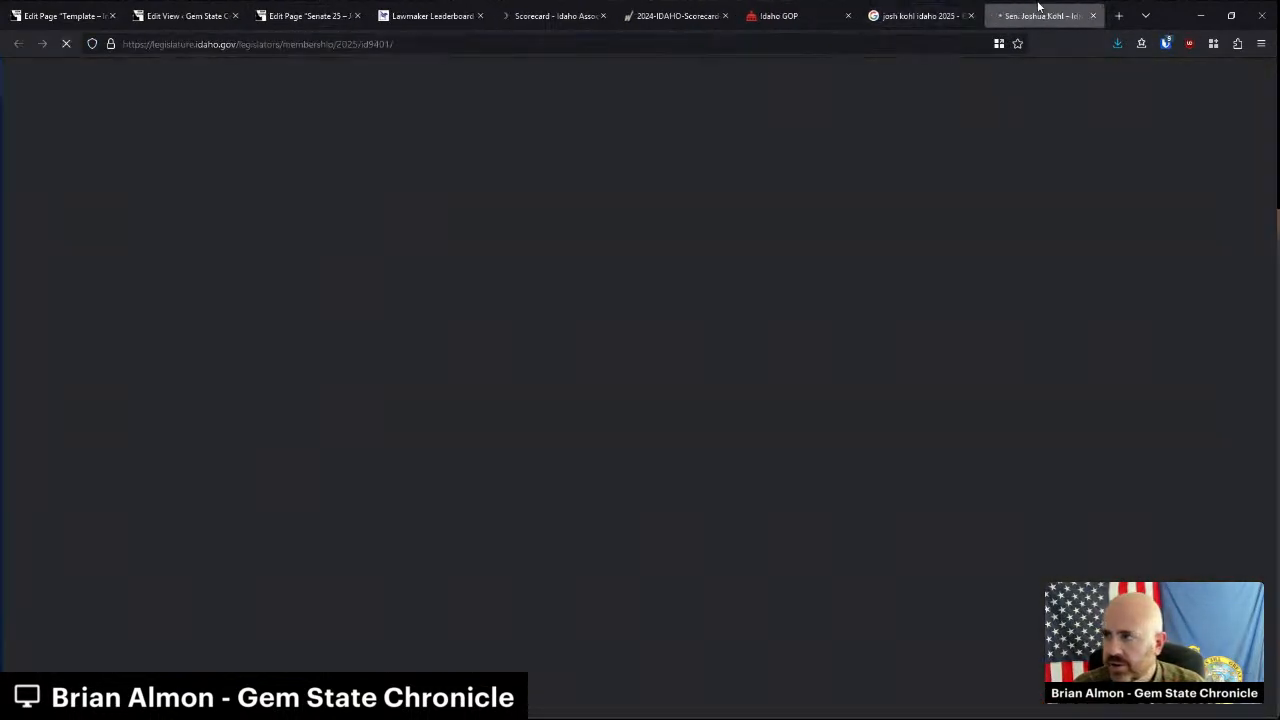
triple_click(497, 435)
key("ctrl+c")
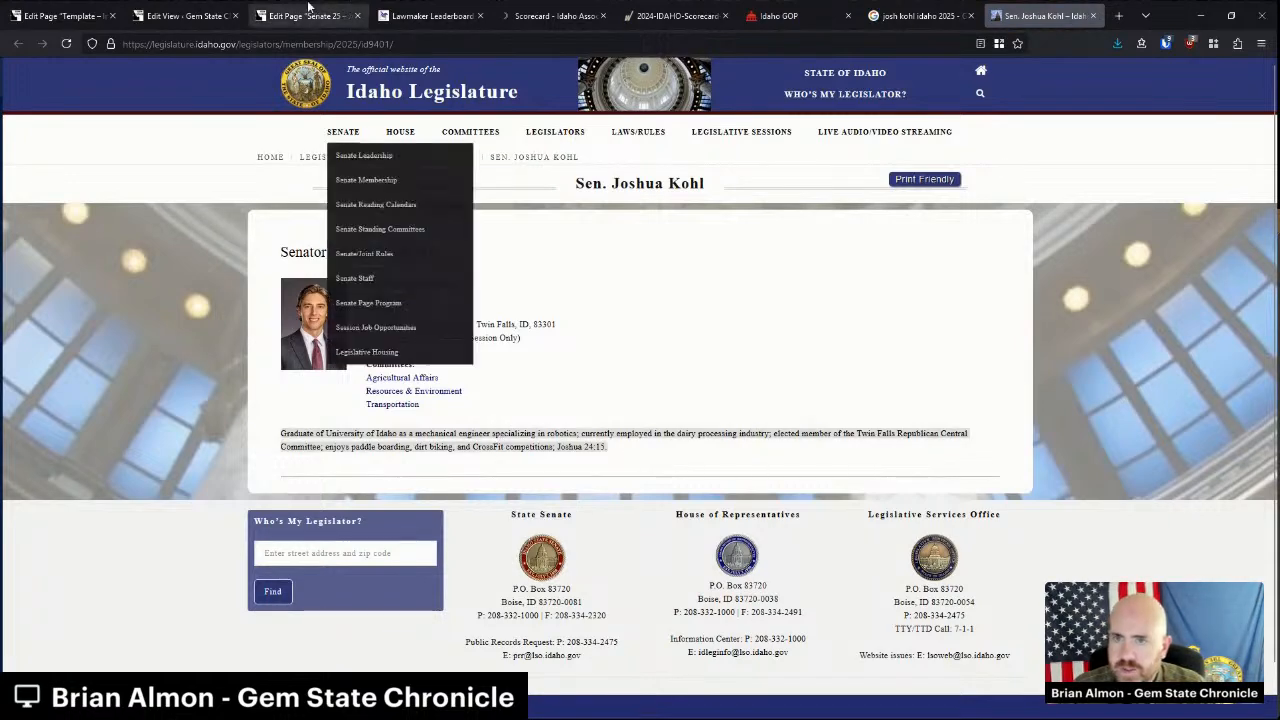
left_click(305, 15)
key("ctrl+v")
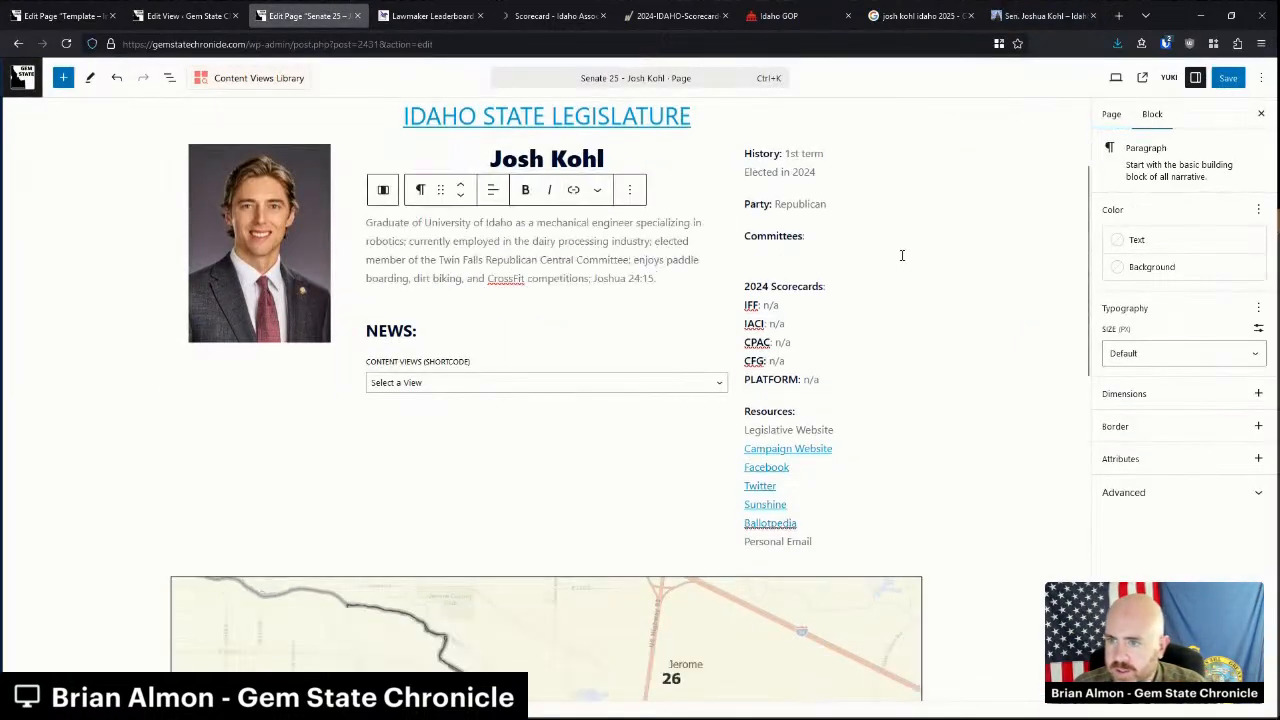
Copy his three committee names from the profile and paste them under the Committees heading.
left_click(1015, 15)
left_click(530, 410)
left_click_drag(466, 412, 364, 373)
key("ctrl+c")
left_click(305, 15)
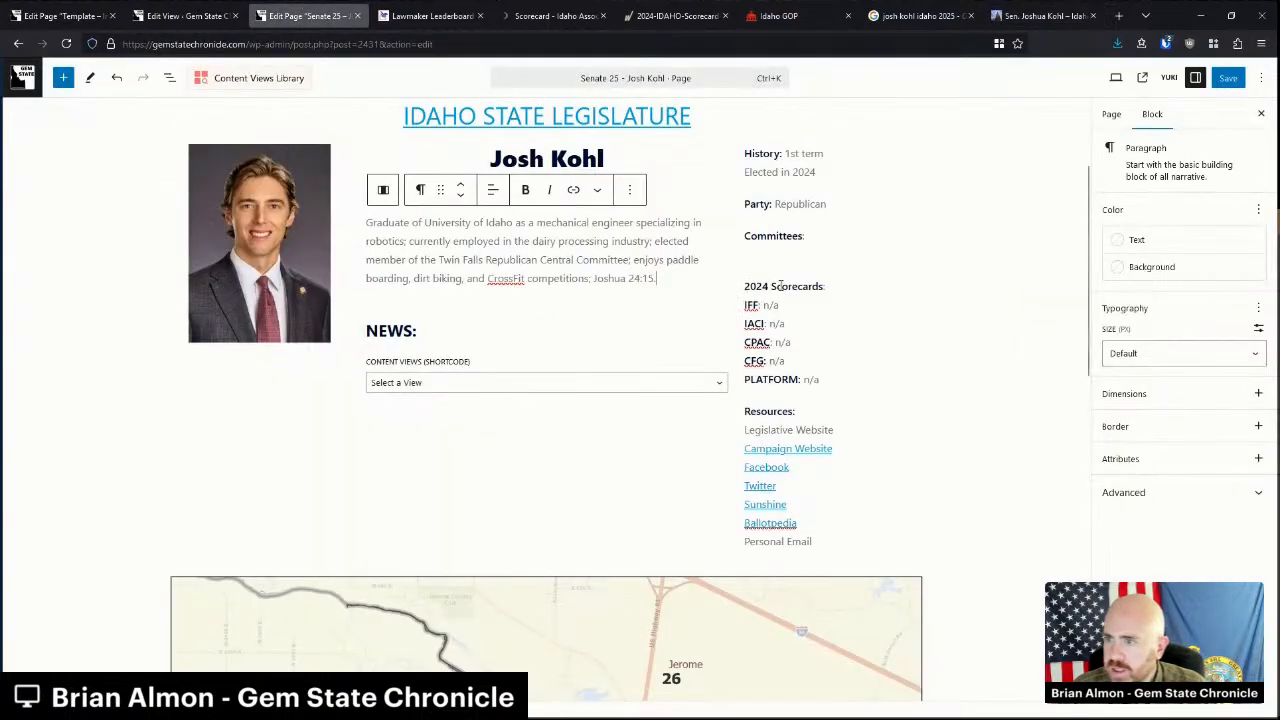
left_click(783, 248)
key("ctrl+v")
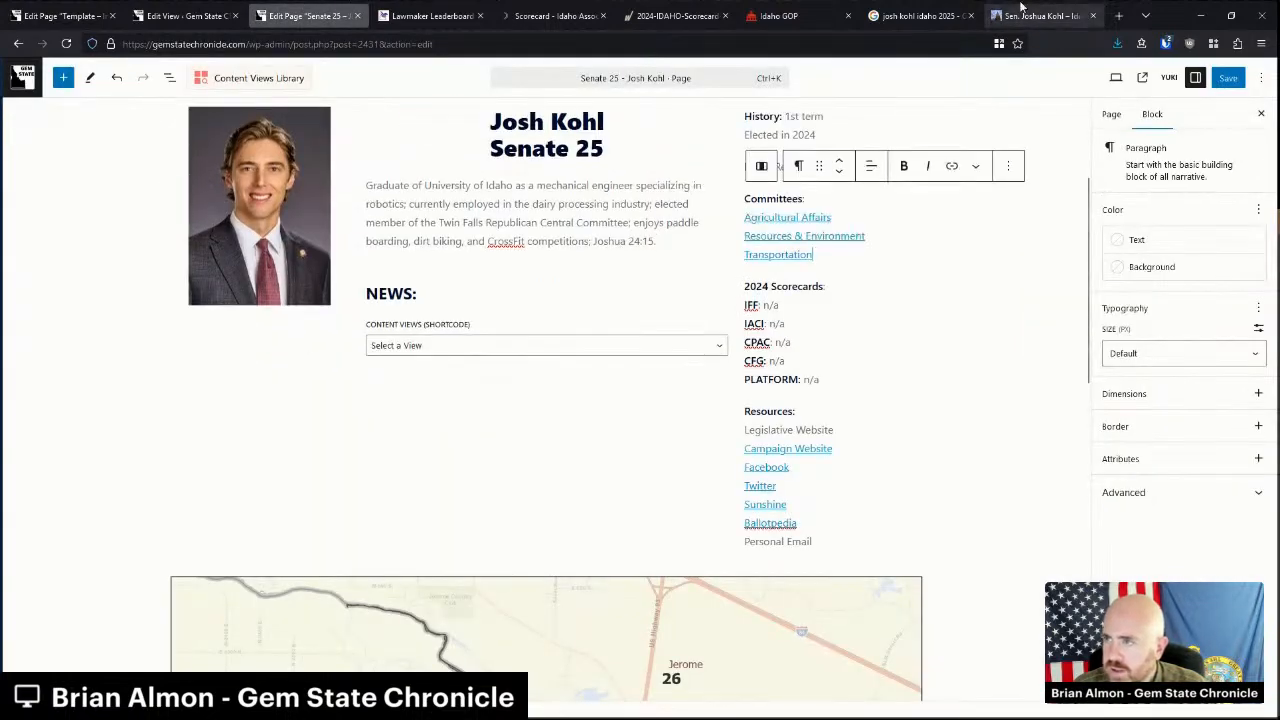
Link the Legislative Website text to the legislature profile's web address.
left_click(1022, 8)
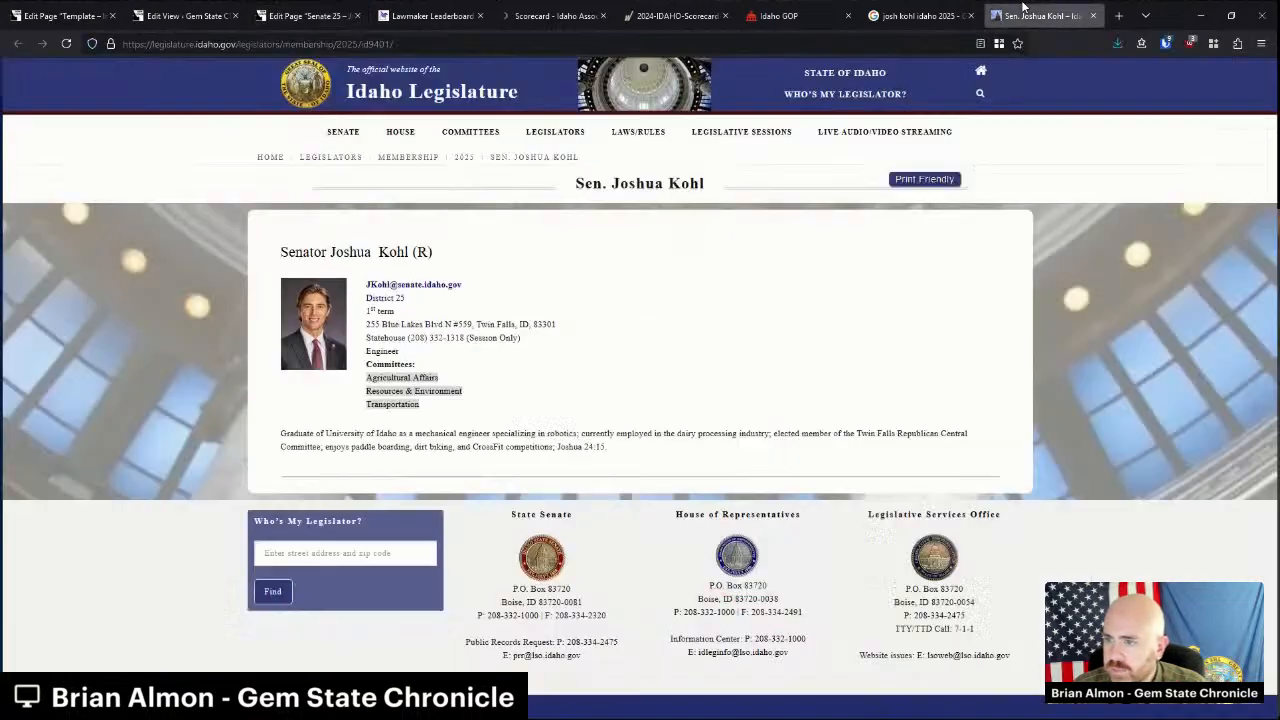
left_click(250, 44)
left_click(305, 15)
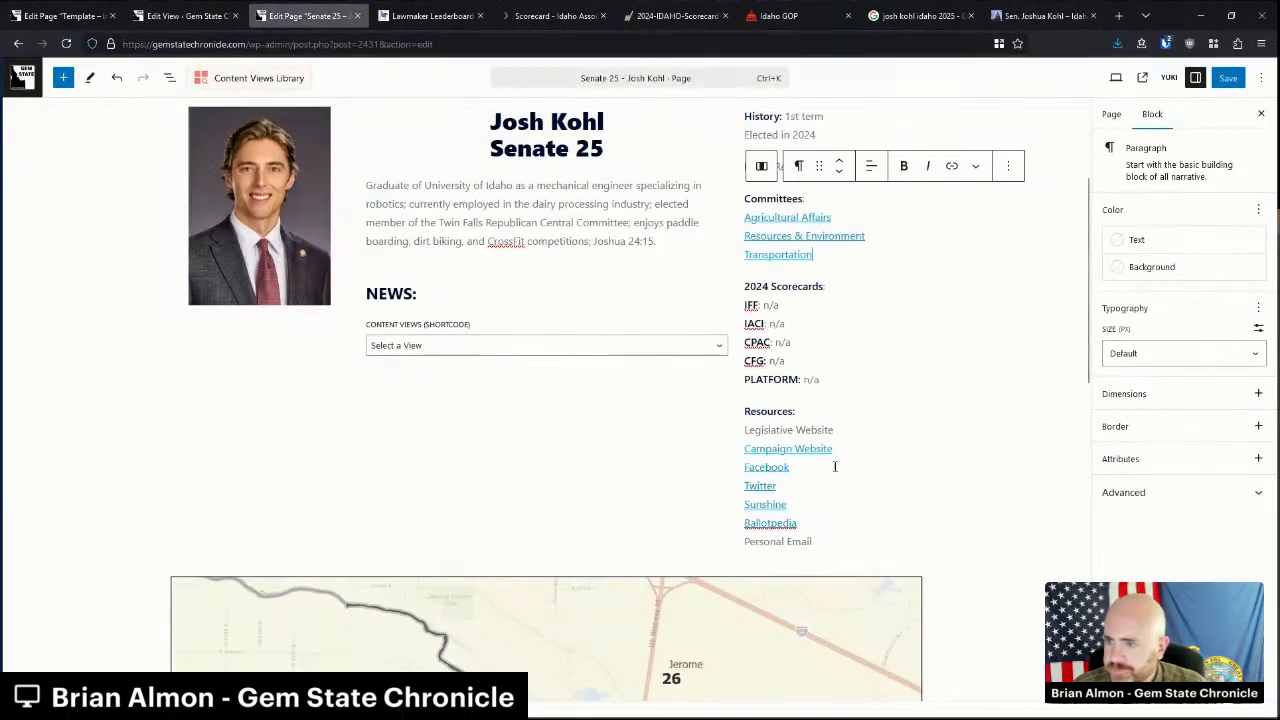
triple_click(811, 430)
key("ctrl+v")
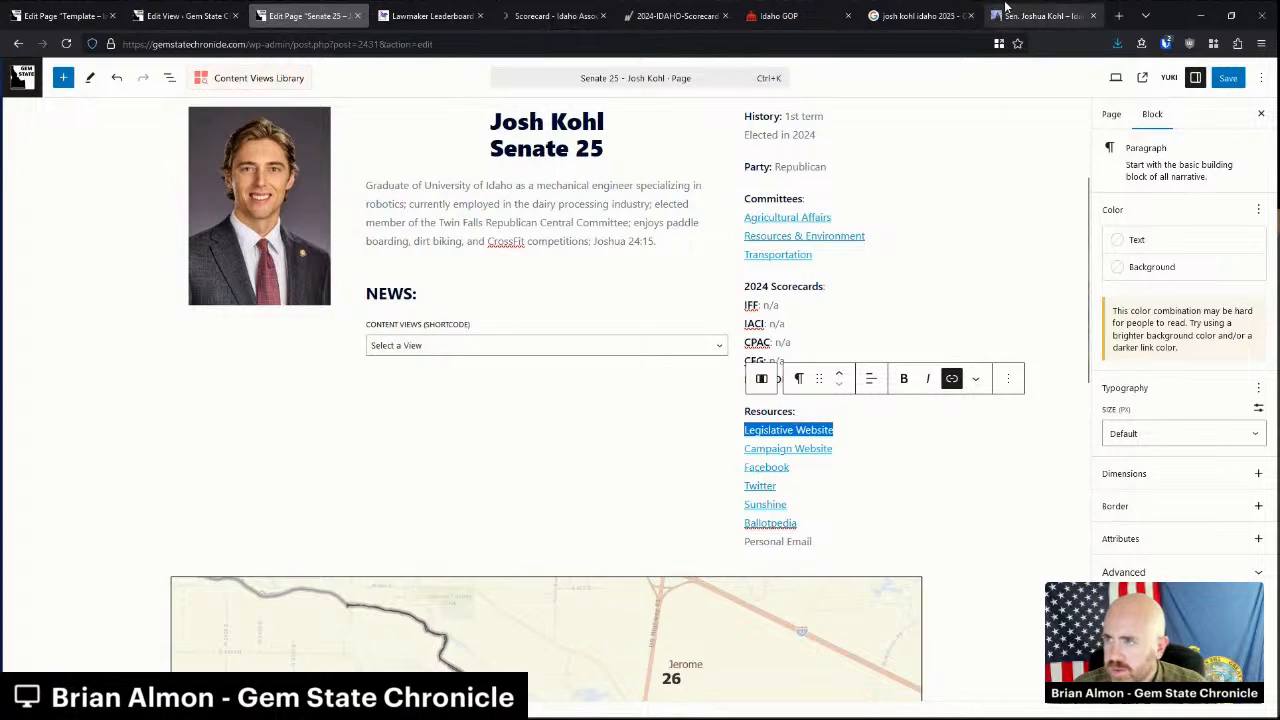
Find and copy Josh Kohl's campaign e-mail from his campaign Facebook page, via Ballotpedia.
left_click(925, 15)
middle_click(200, 311)
left_click(938, 15)
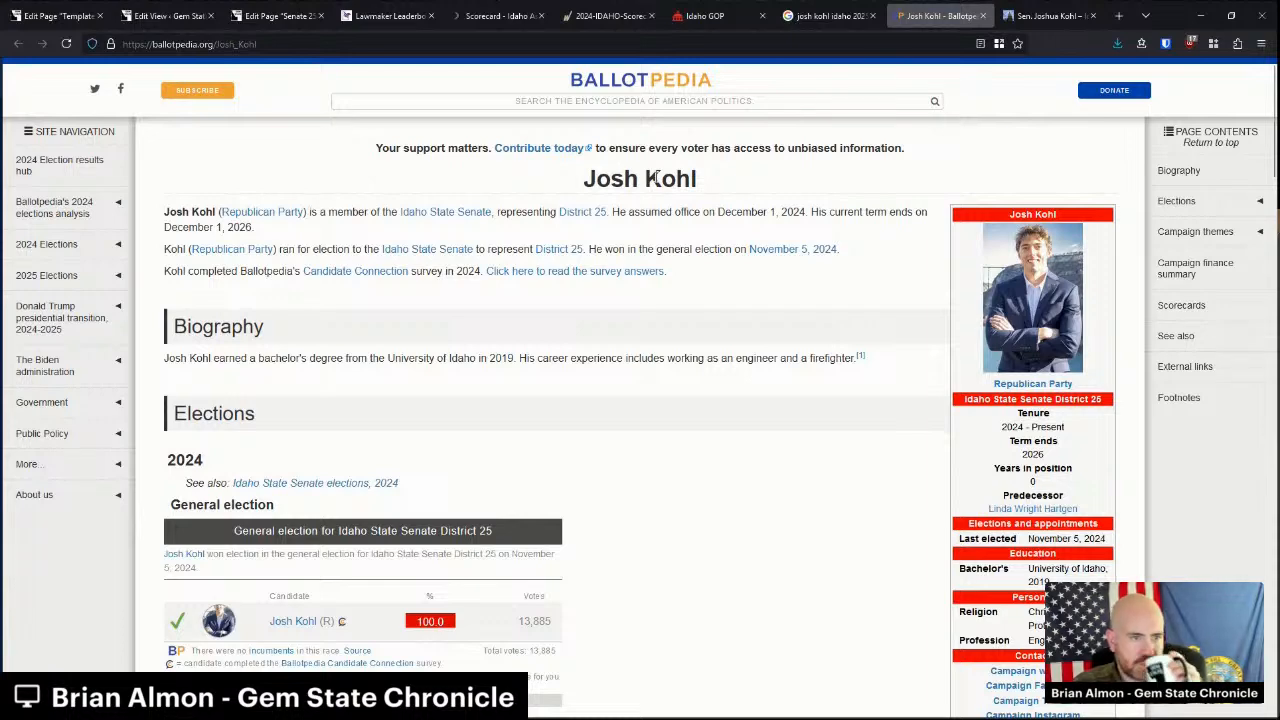
scroll(993, 487, "down", 3)
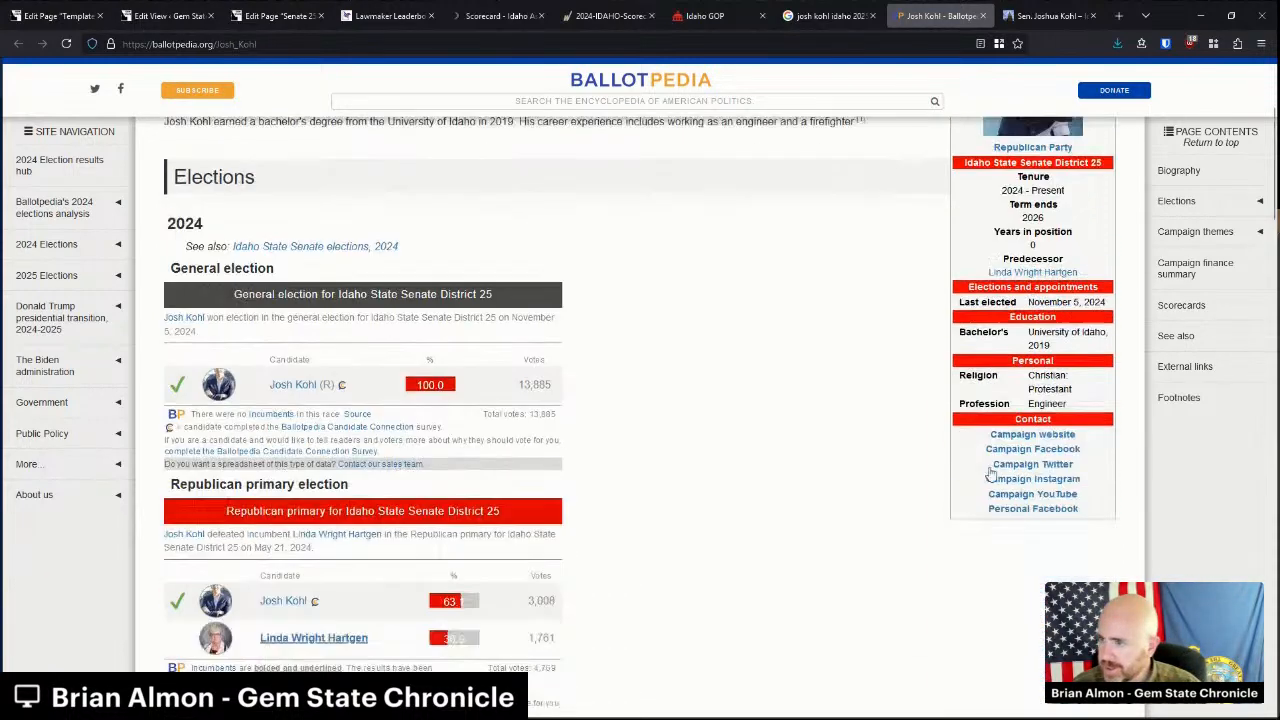
middle_click(1033, 400)
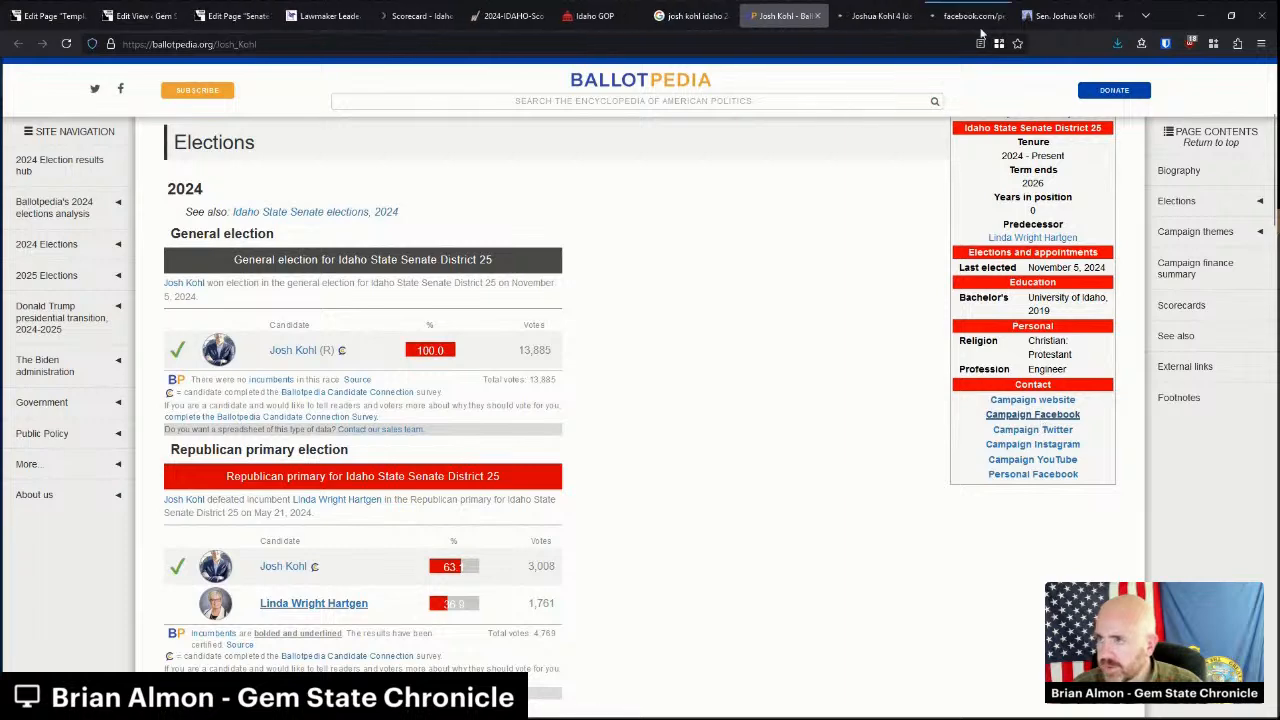
left_click(1035, 416)
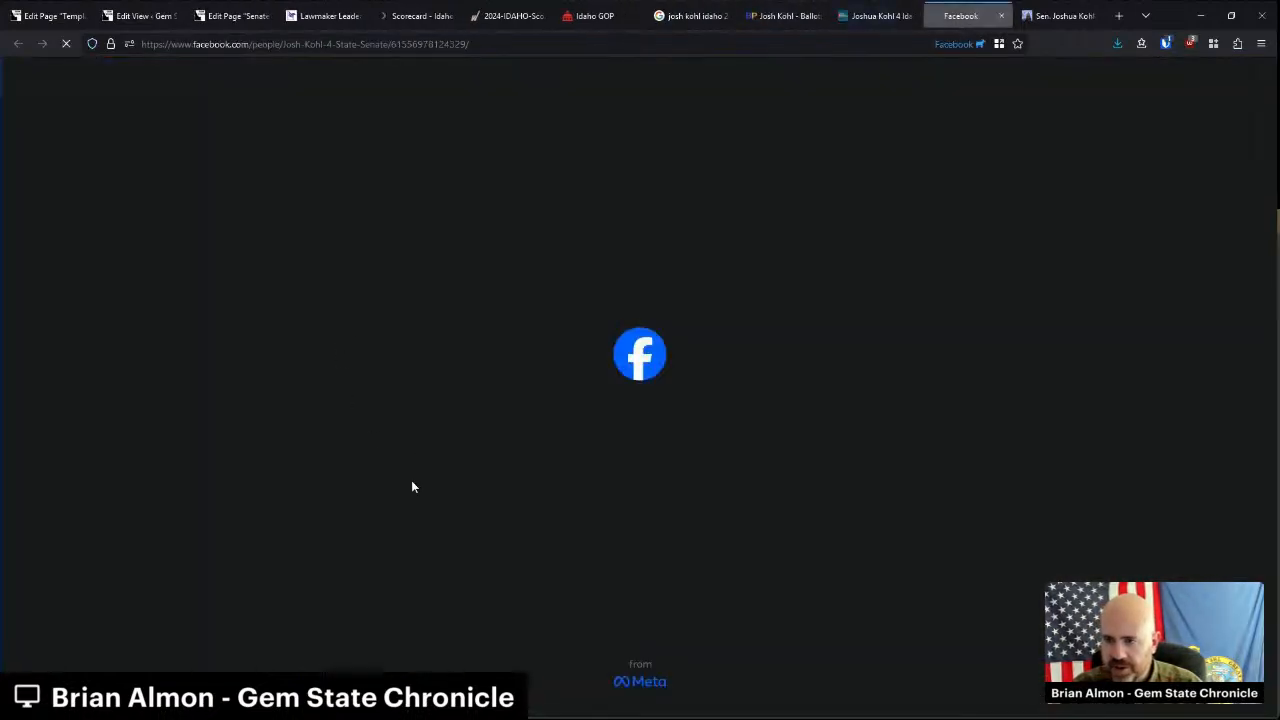
scroll(409, 495, "down", 2)
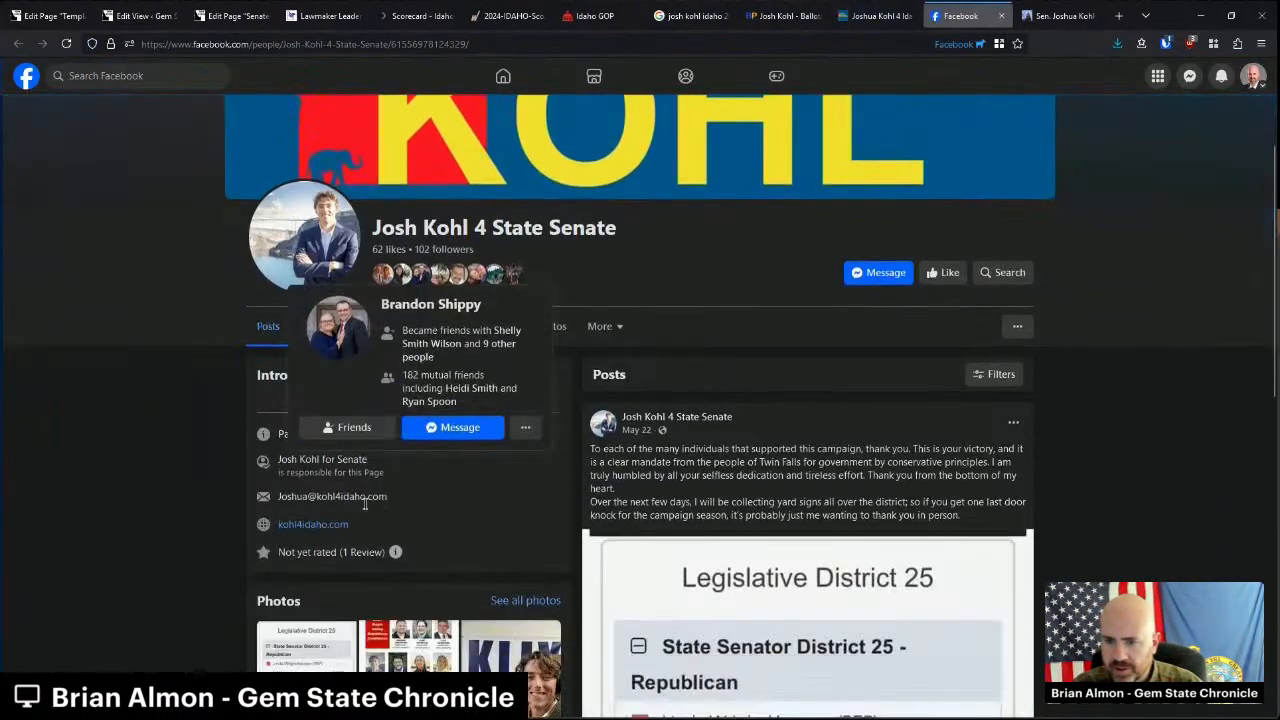
triple_click(305, 497)
key("ctrl+c")
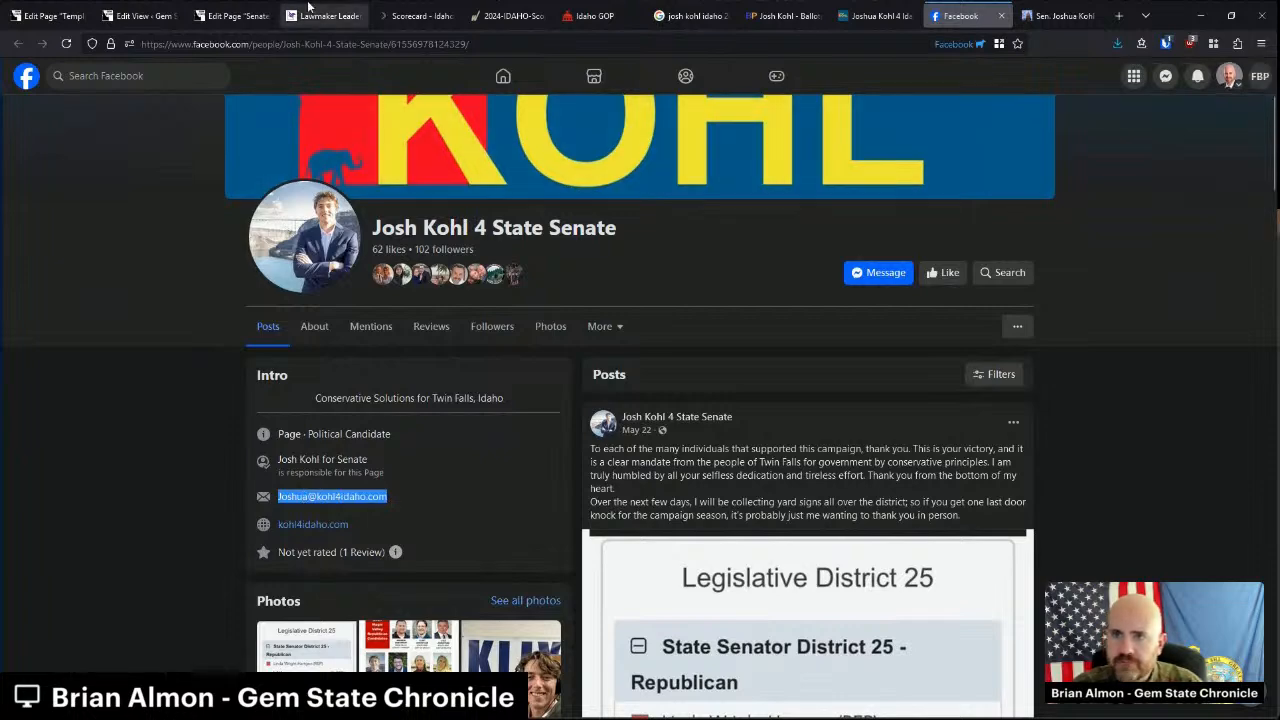
Link Personal Email to mailto: plus the copied campaign address, and save the Senate 25 page.
left_click(240, 16)
triple_click(792, 540)
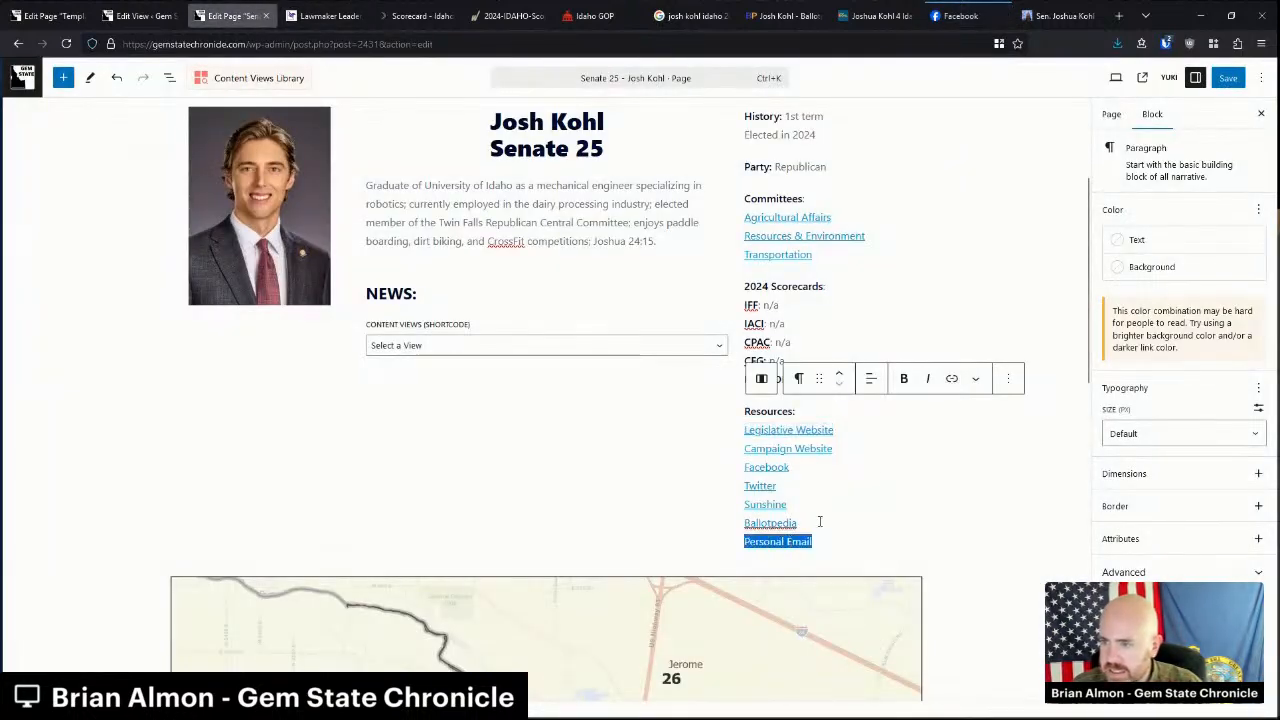
left_click(951, 378)
type("mailto:")
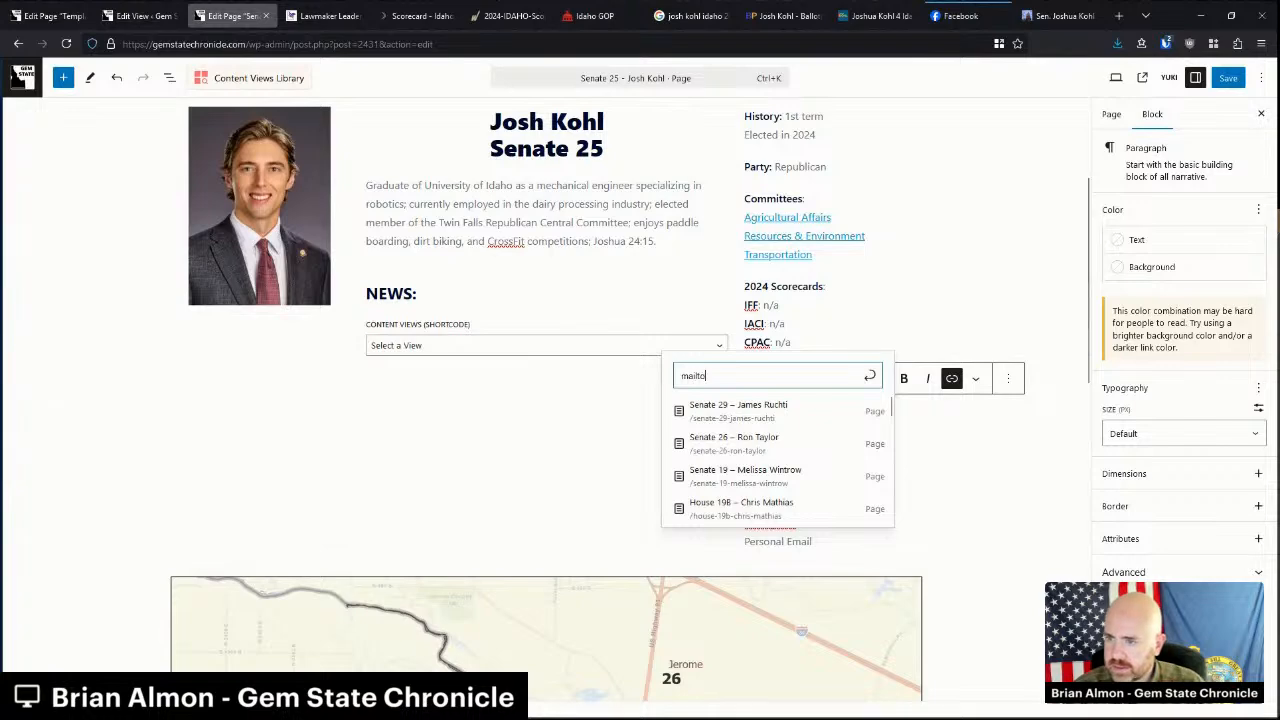
key("ctrl+v")
key("Return")
left_click(954, 291)
left_click(1228, 77)
left_click(140, 16)
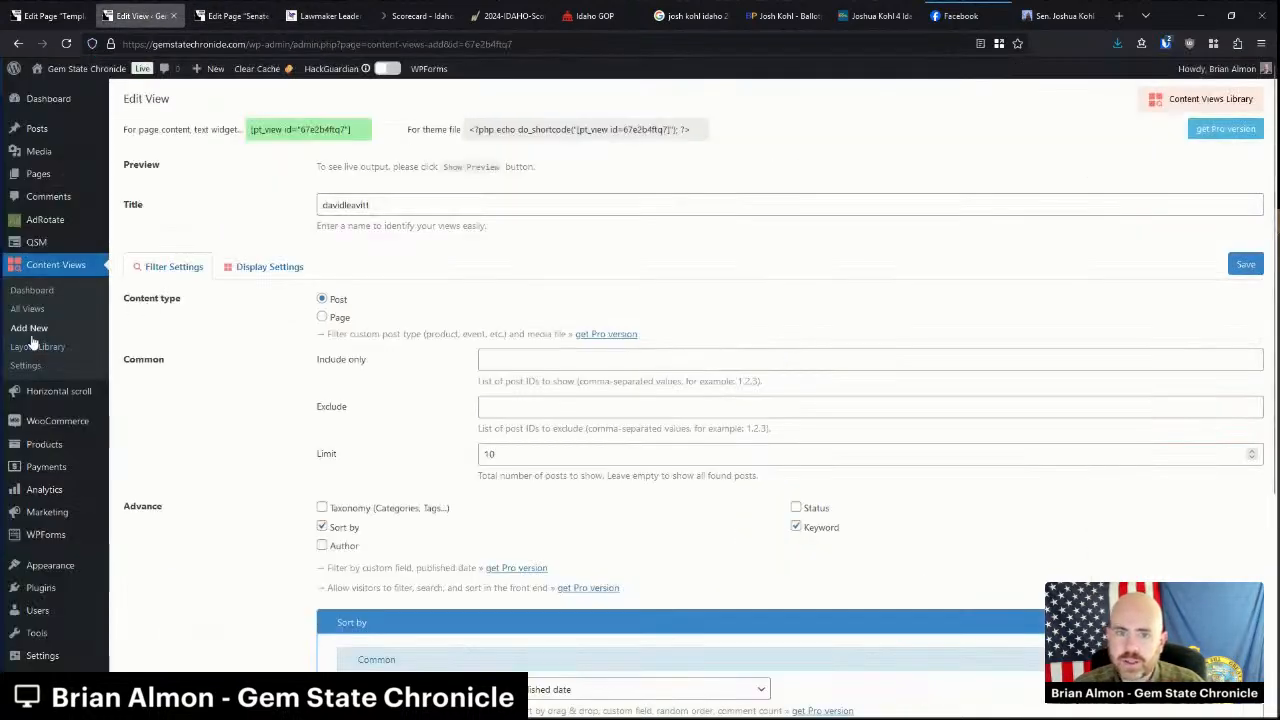
Create a new content view named joshkoel and close the leftover research tabs.
left_click(34, 332)
middle_click(1090, 7)
middle_click(1089, 7)
middle_click(1080, 8)
middle_click(1061, 8)
left_click(369, 169)
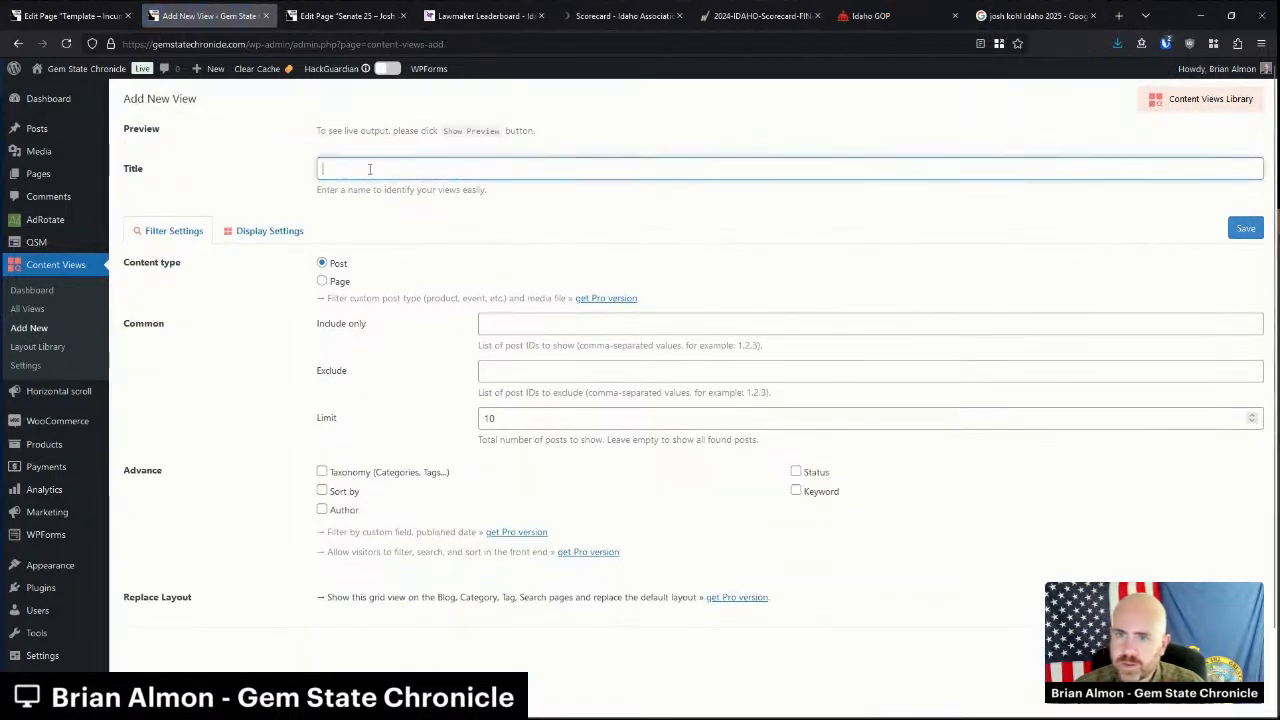
type("joshkoel")
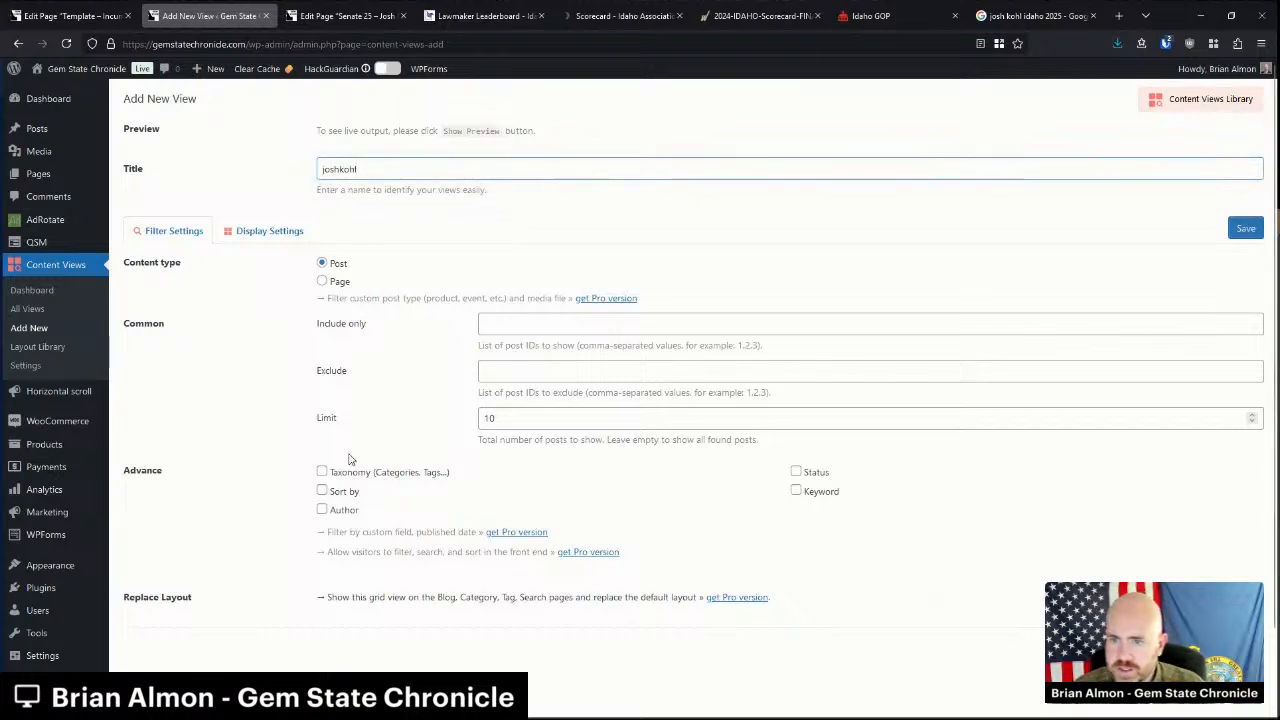
left_click(343, 491)
scroll(557, 471, "down", 2)
left_click(796, 318)
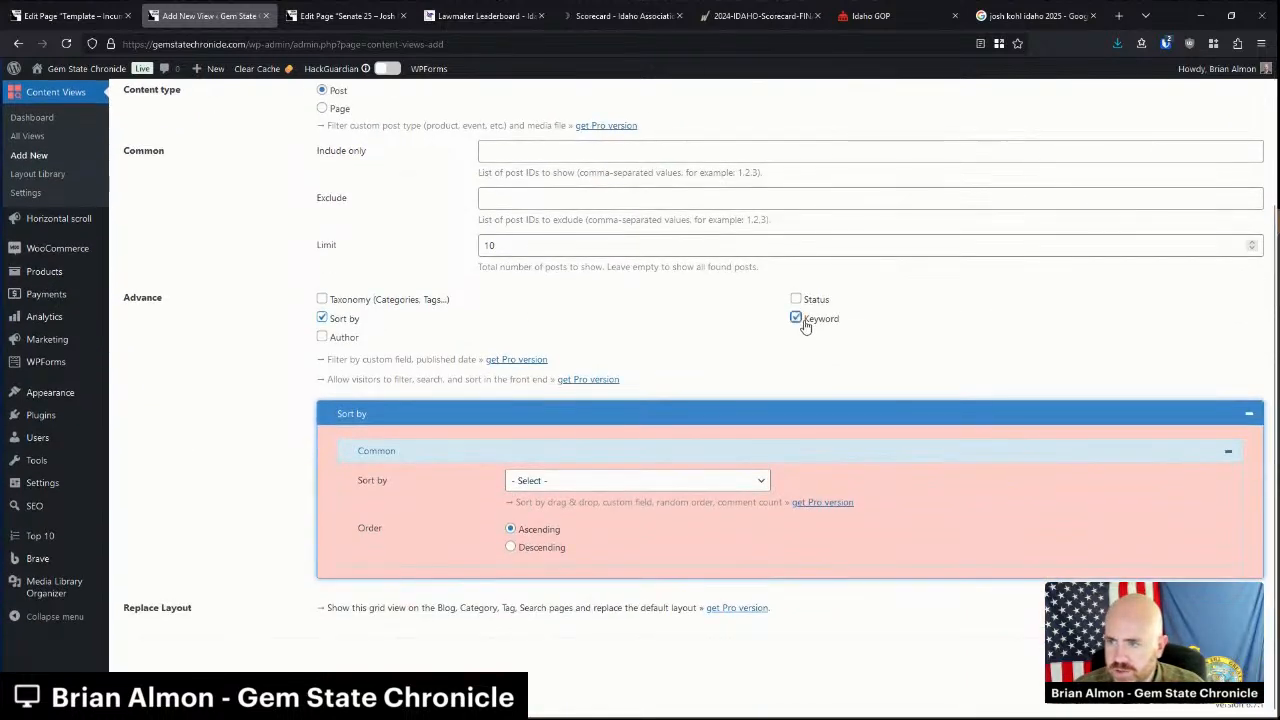
scroll(806, 317, "down", 1)
left_click(634, 375)
left_click(542, 474)
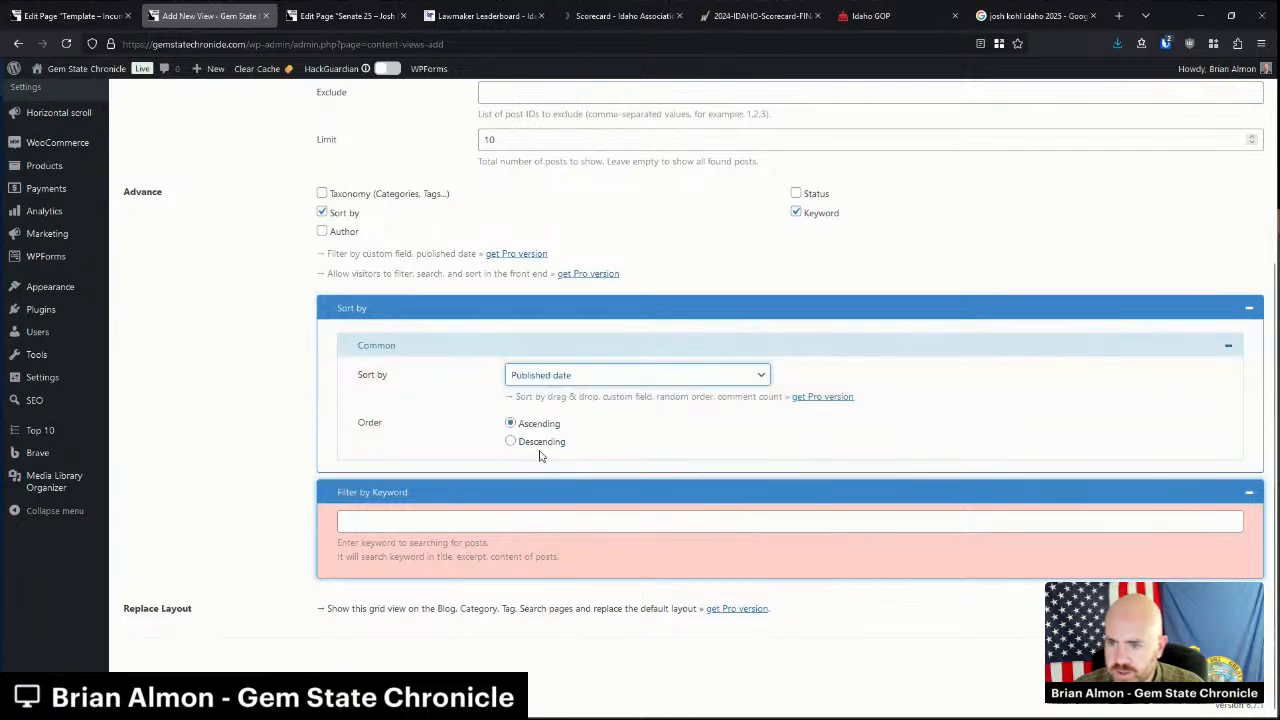
left_click(541, 442)
left_click(501, 523)
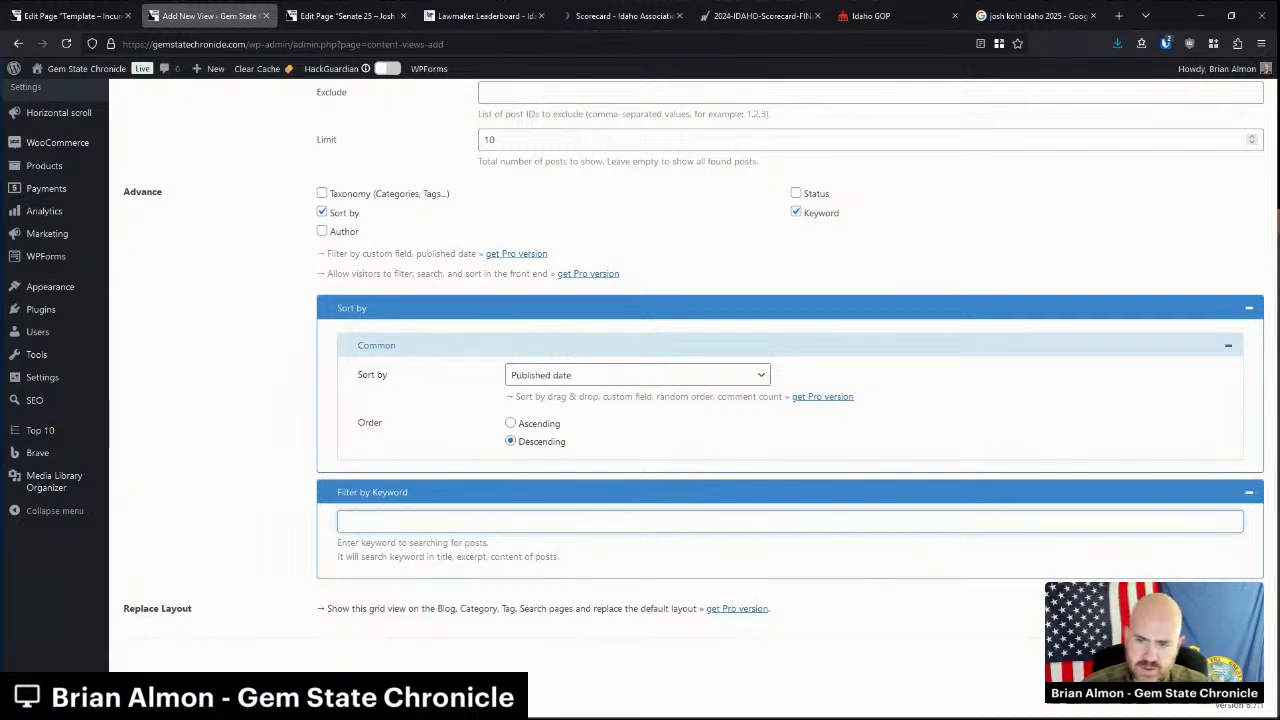
type("\"Josh Ko")
type("hl\"")
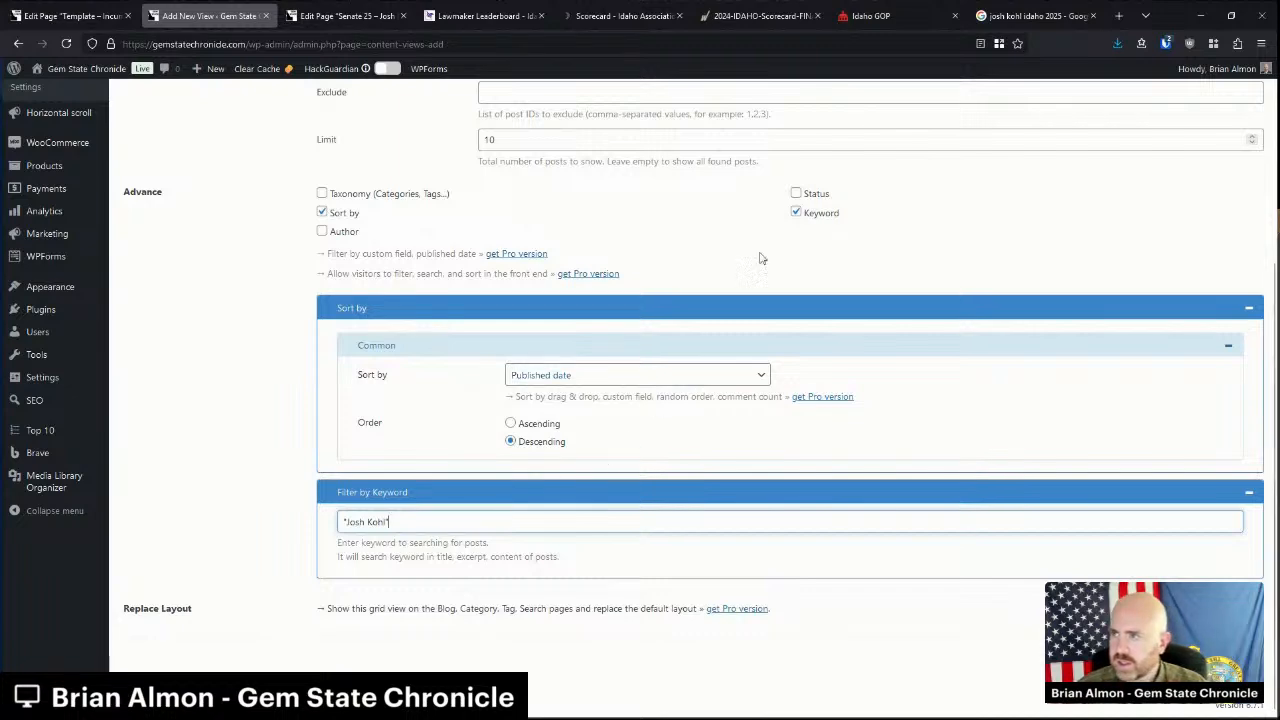
left_click(1035, 15)
left_click(318, 205)
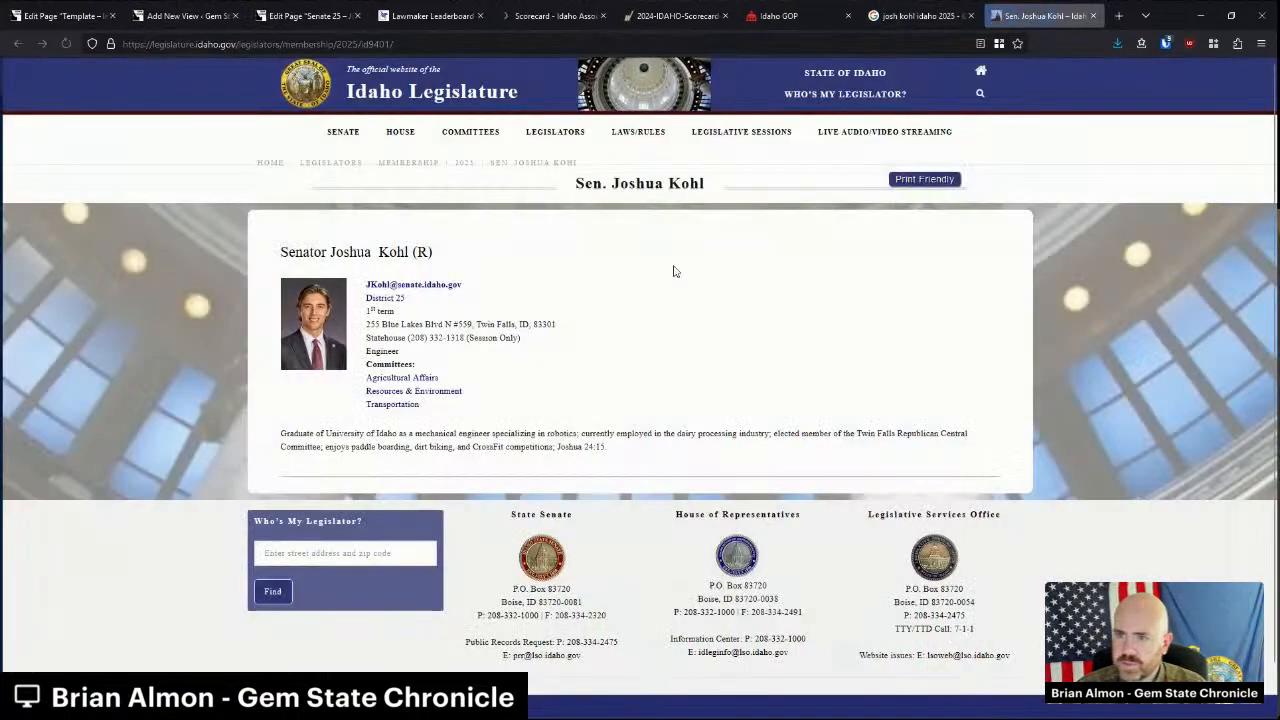
double_click(352, 252)
left_click(388, 252)
left_click(289, 16)
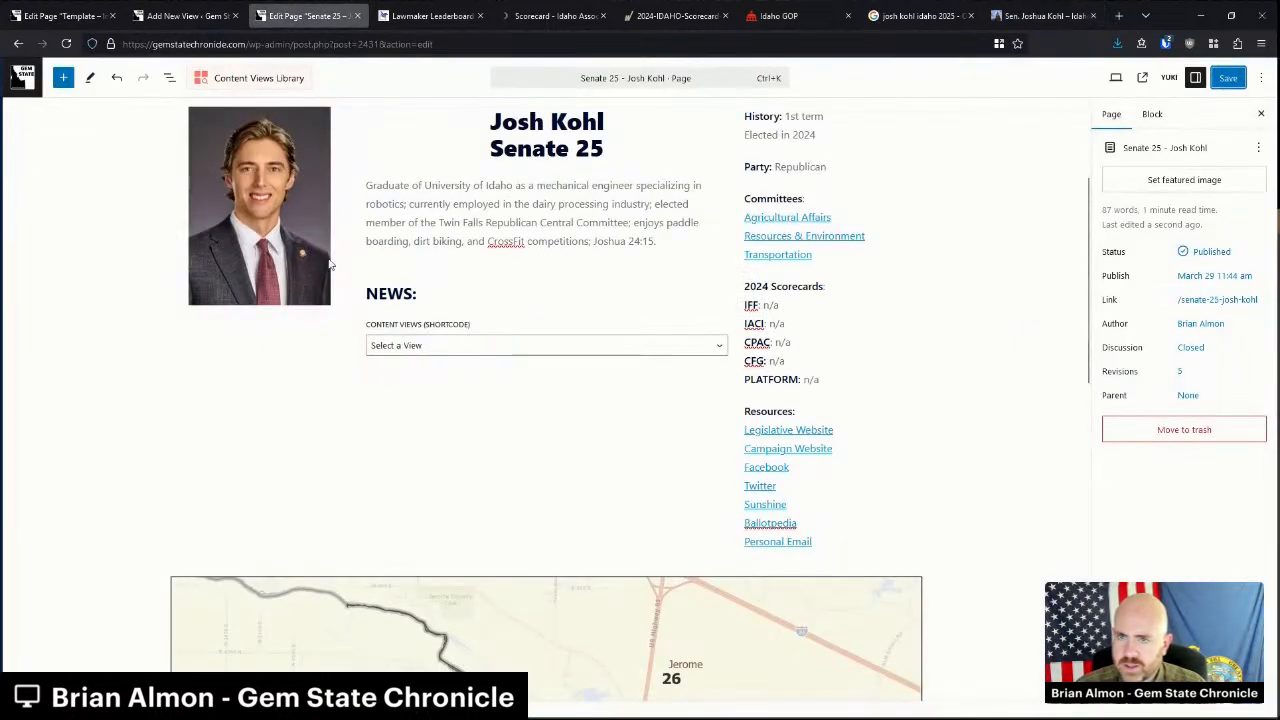
left_click(189, 20)
left_click(366, 522)
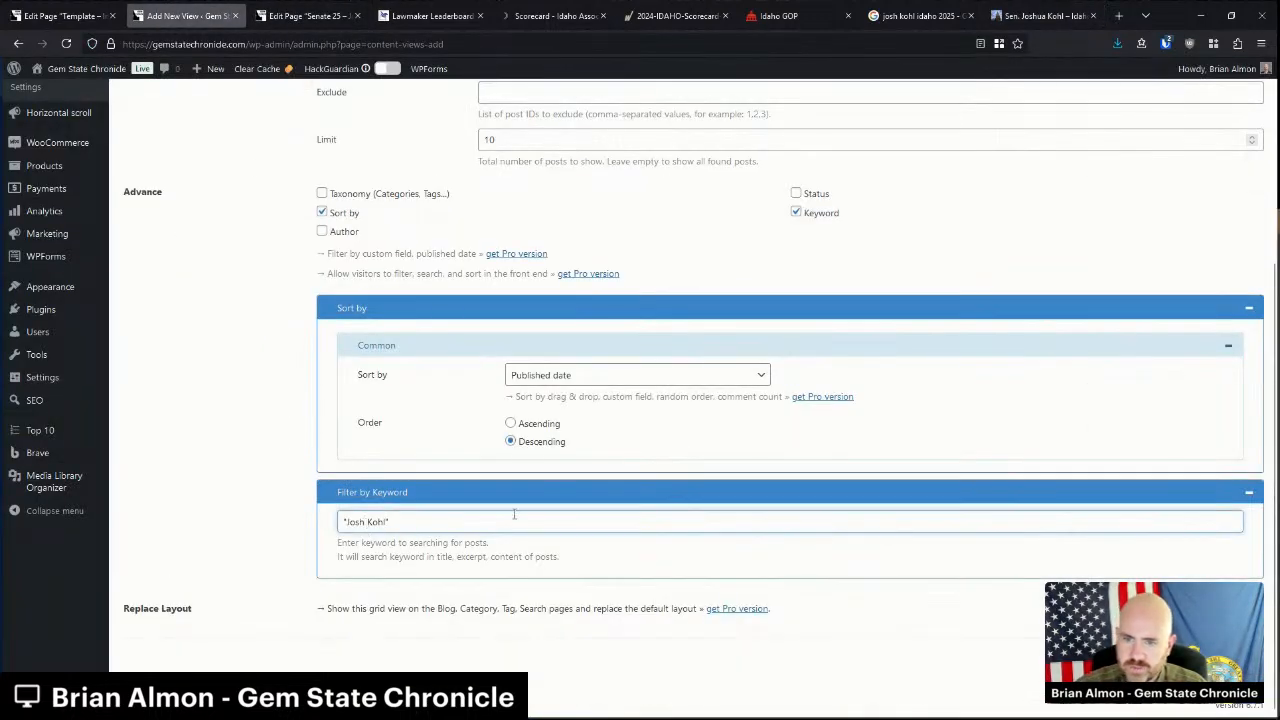
scroll(304, 257, "up", 3)
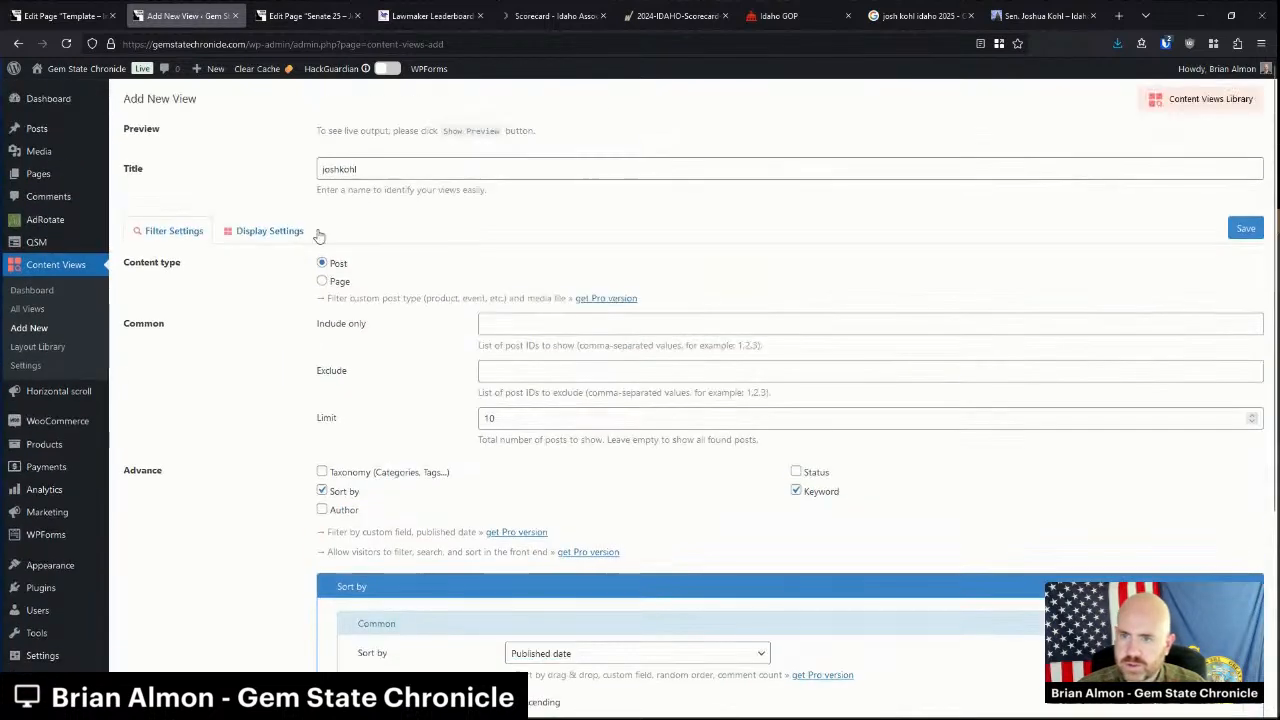
left_click(341, 170)
type("uaa")
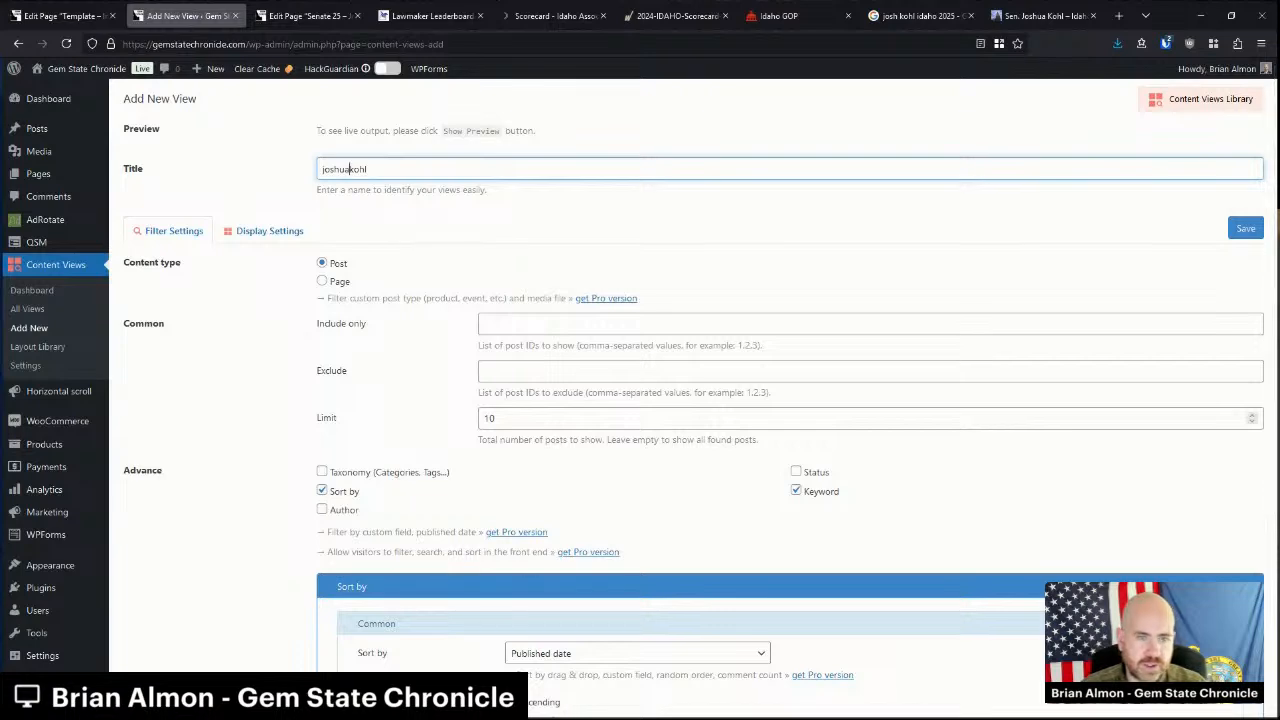
scroll(525, 430, "down", 3)
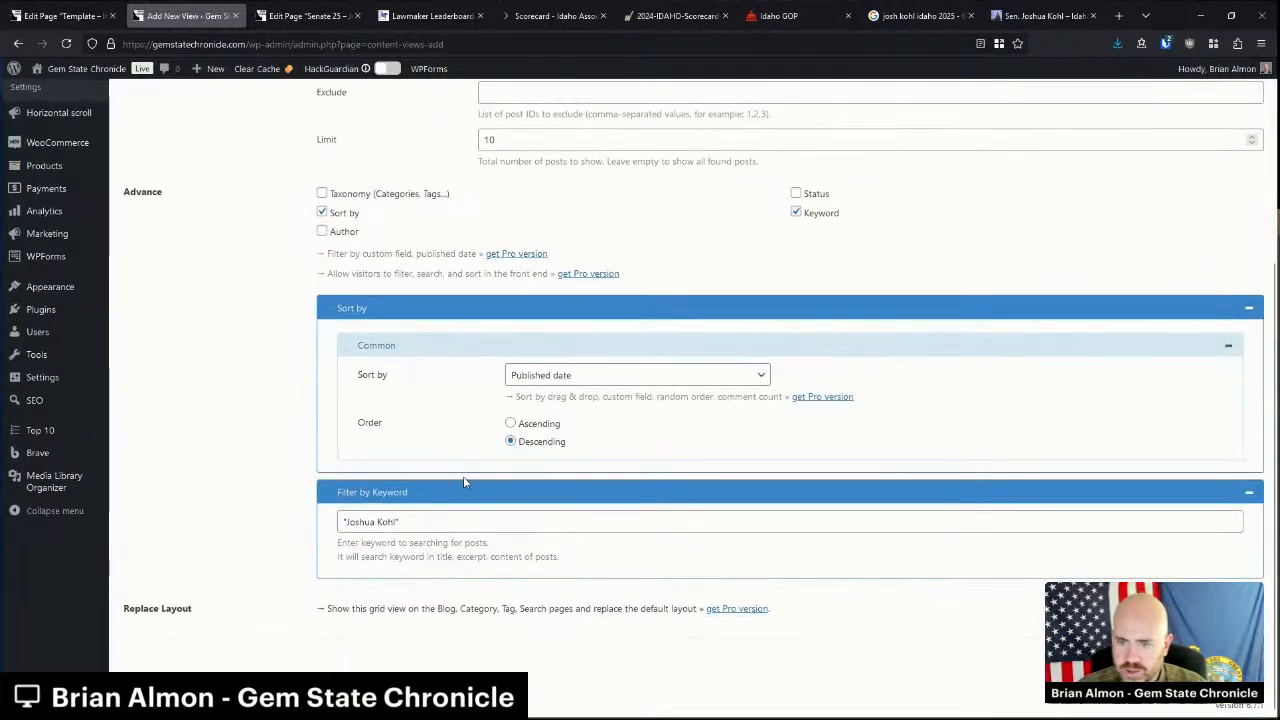
left_click(412, 523)
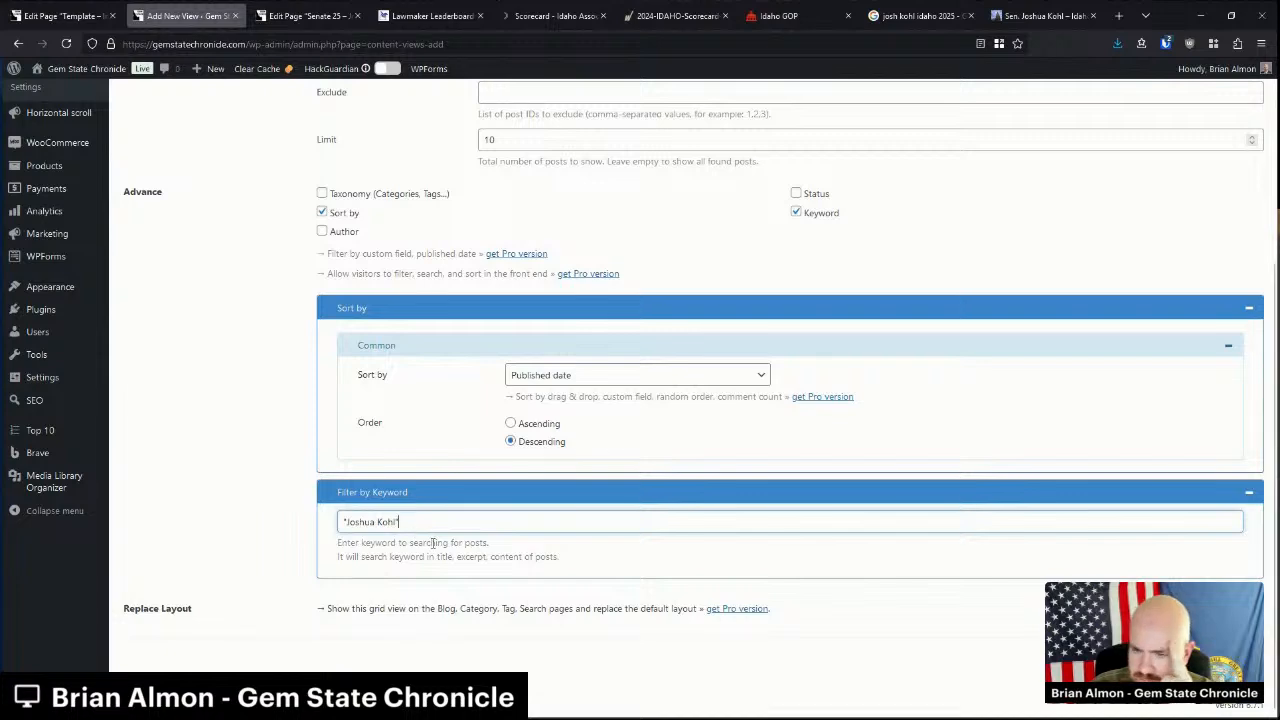
Use a List display without top meta, thumbnails or content, and save the view.
scroll(420, 540, "up", 3)
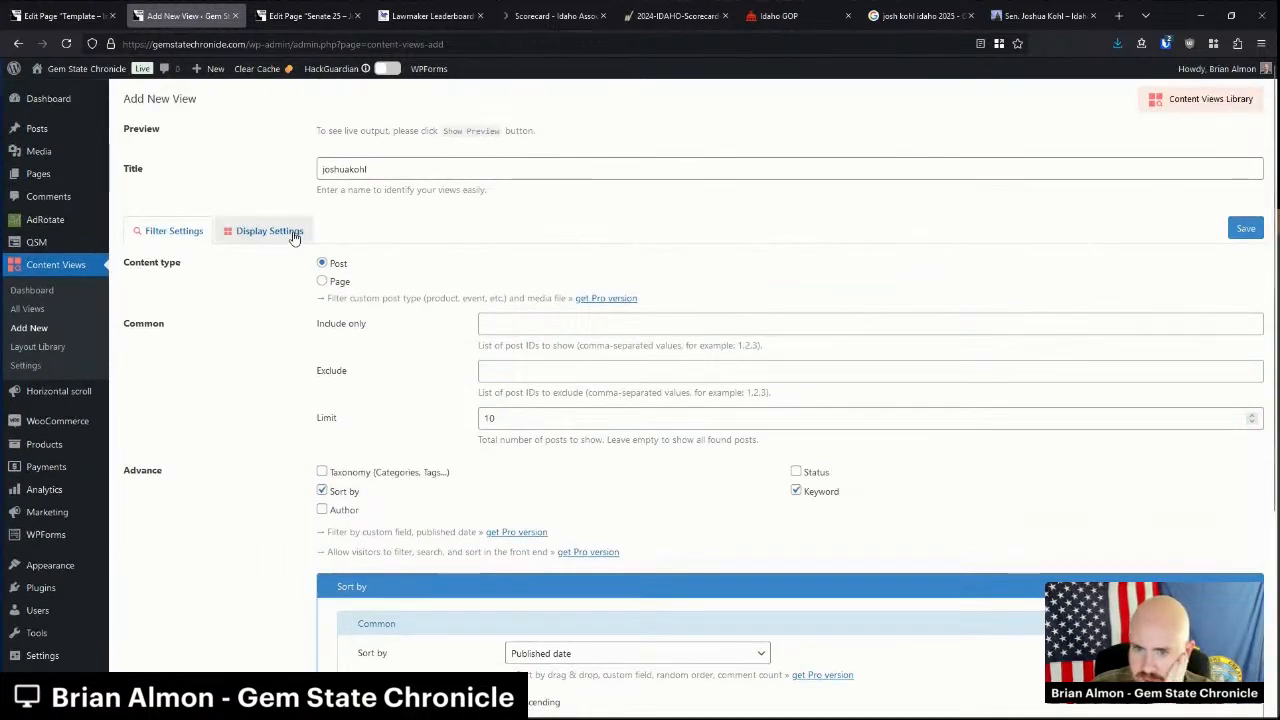
left_click(265, 231)
left_click(489, 325)
scroll(360, 560, "down", 3)
left_click(360, 386)
left_click(360, 409)
left_click(358, 457)
scroll(398, 563, "down", 2)
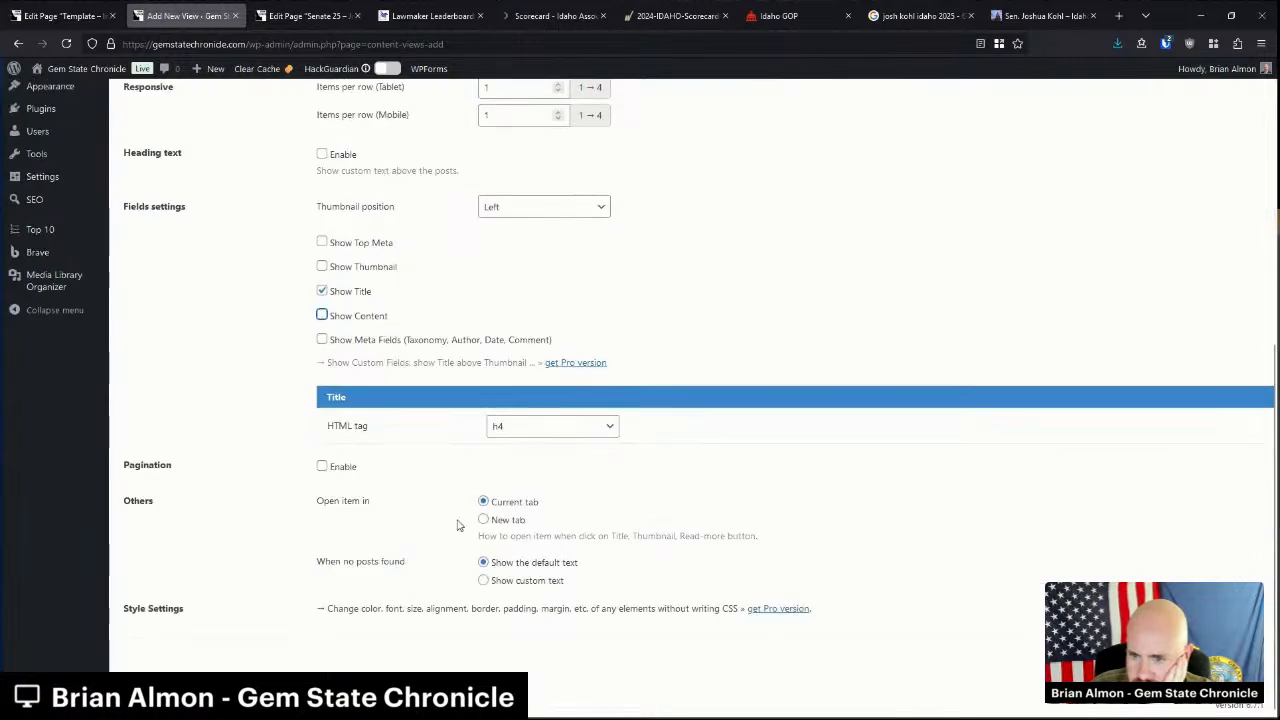
scroll(560, 640, "up", 5)
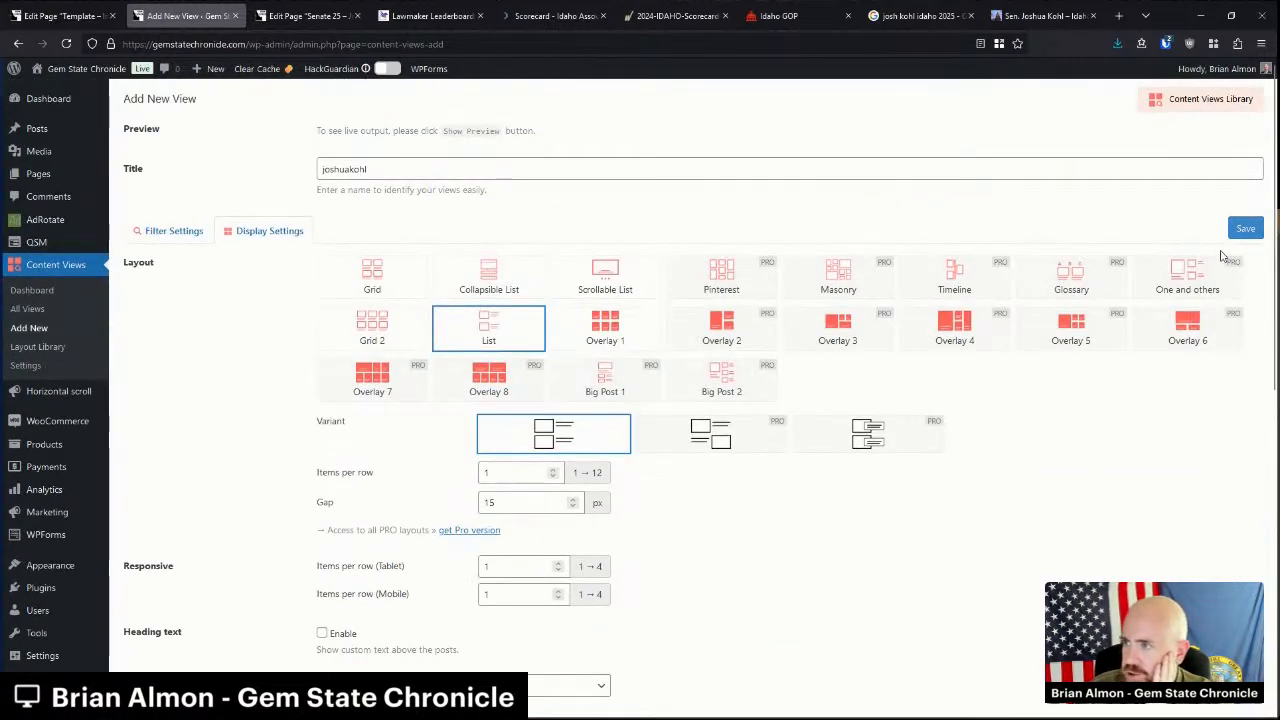
left_click(1242, 228)
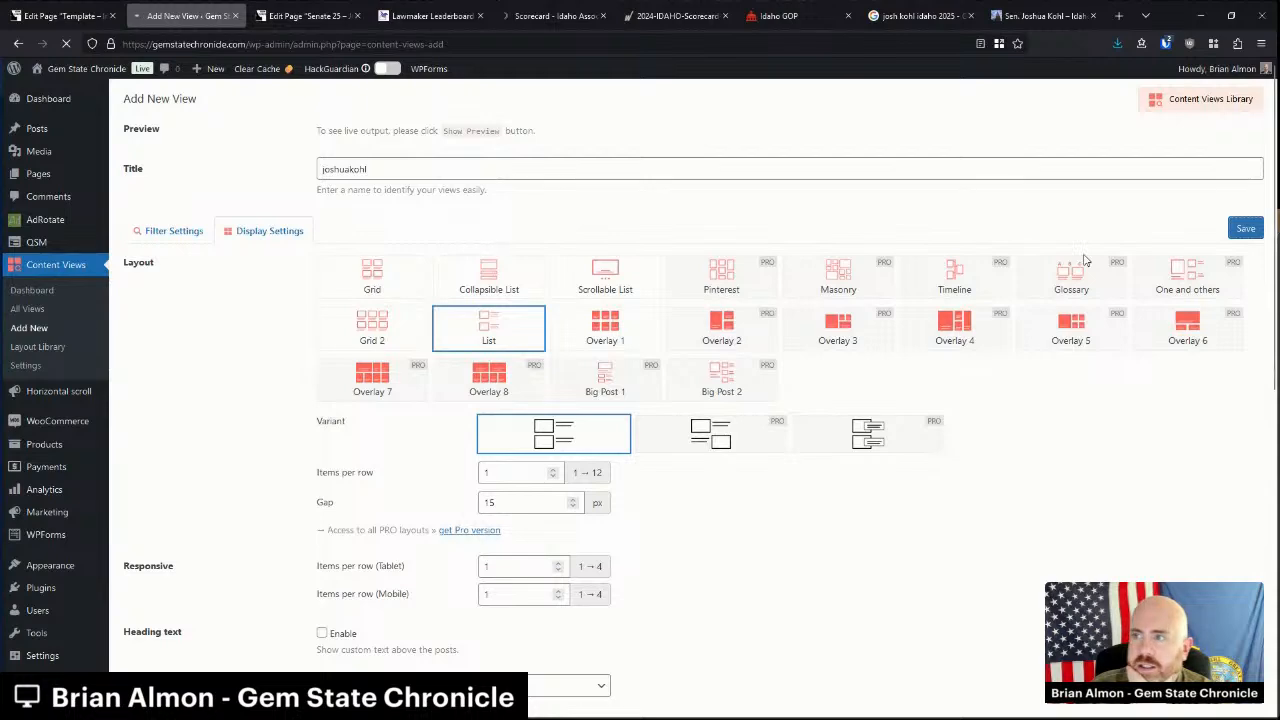
left_click(915, 15)
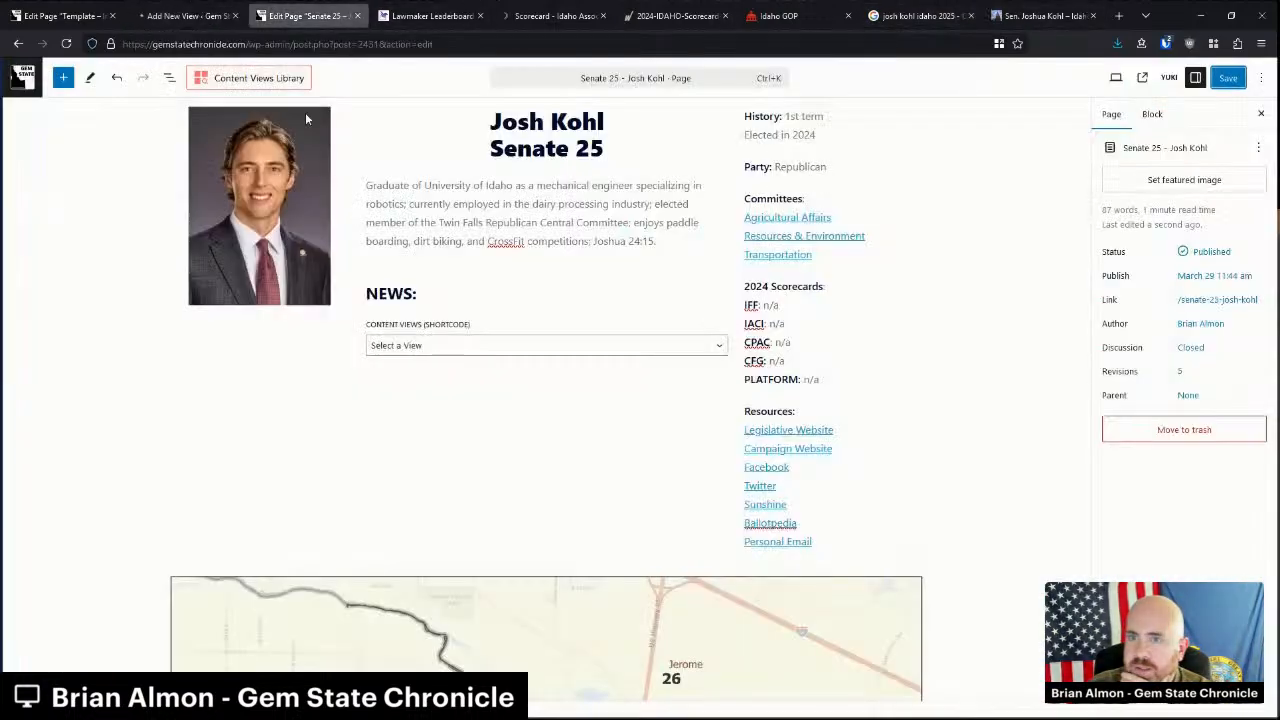
Change "Josh" to "Joshua" in the name heading and the page title.
left_click(305, 15)
left_click(547, 121)
type("ua Kohl")
scroll(665, 335, "up", 2)
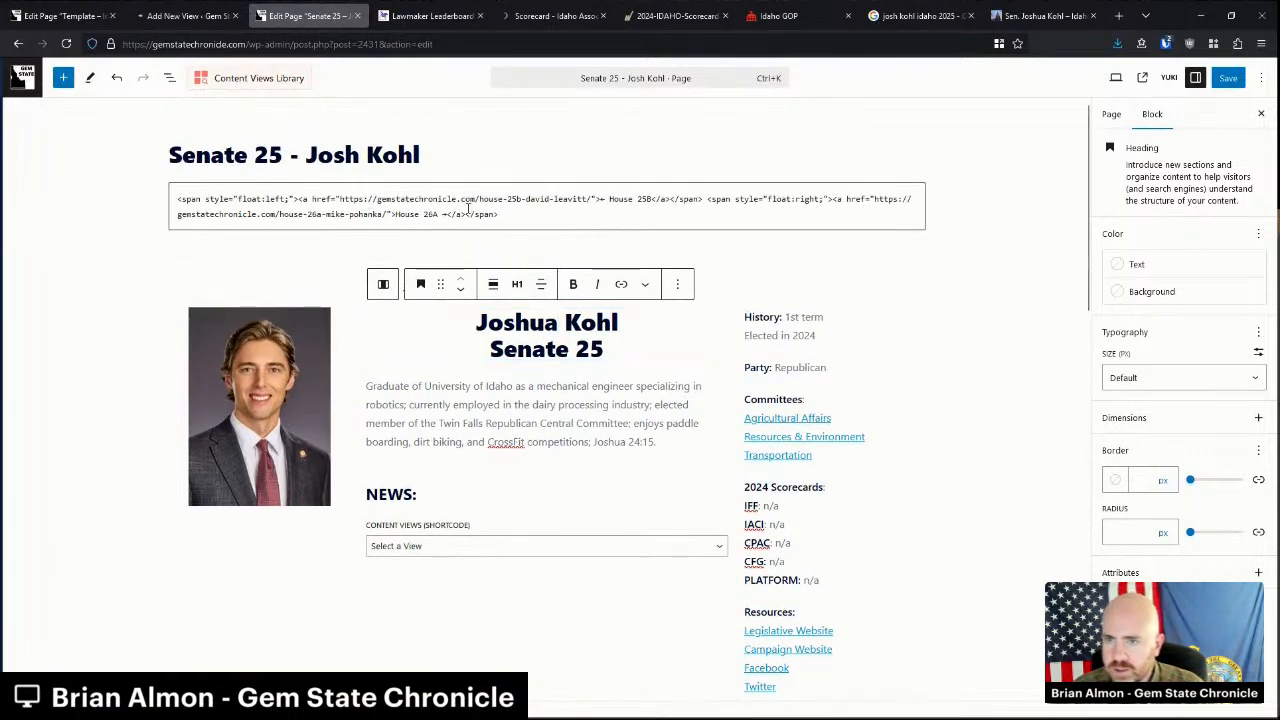
left_click(362, 156)
type("ua")
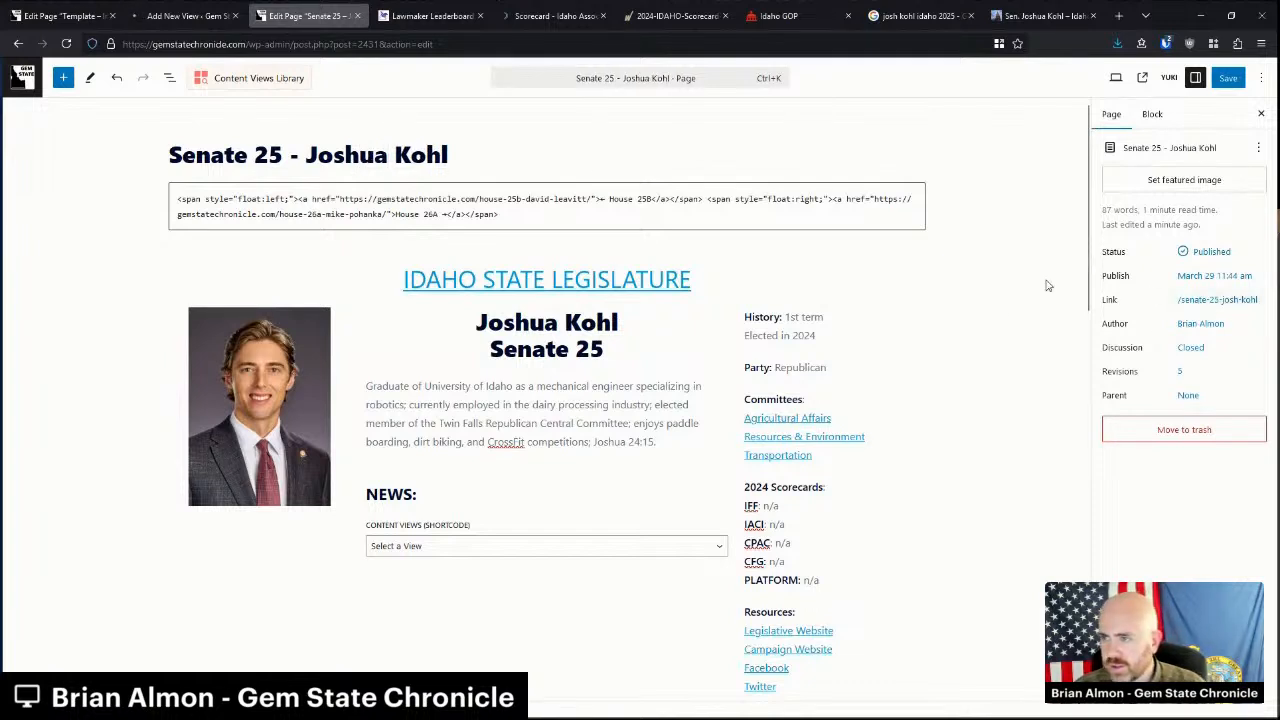
scroll(607, 355, "down", 3)
Save the Senate 25 – Joshua Kohl page and reload the editor.
key("ctrl+s")
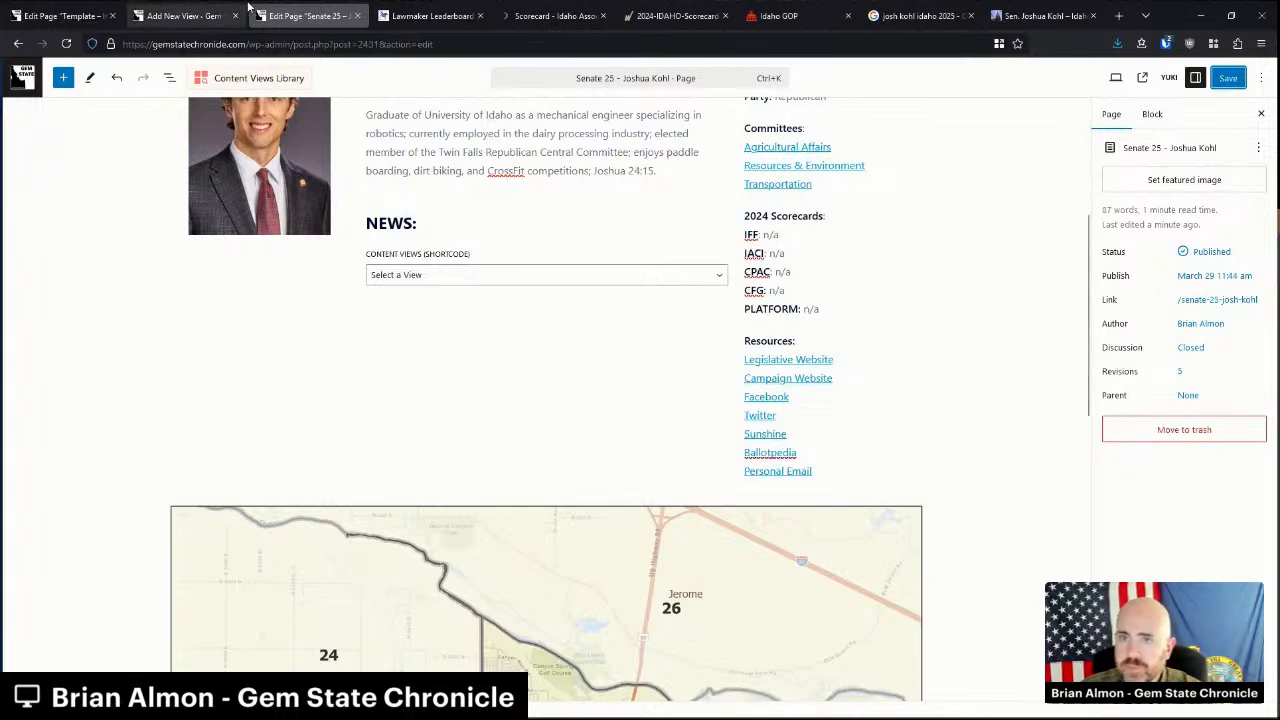
left_click(64, 46)
left_click(734, 414)
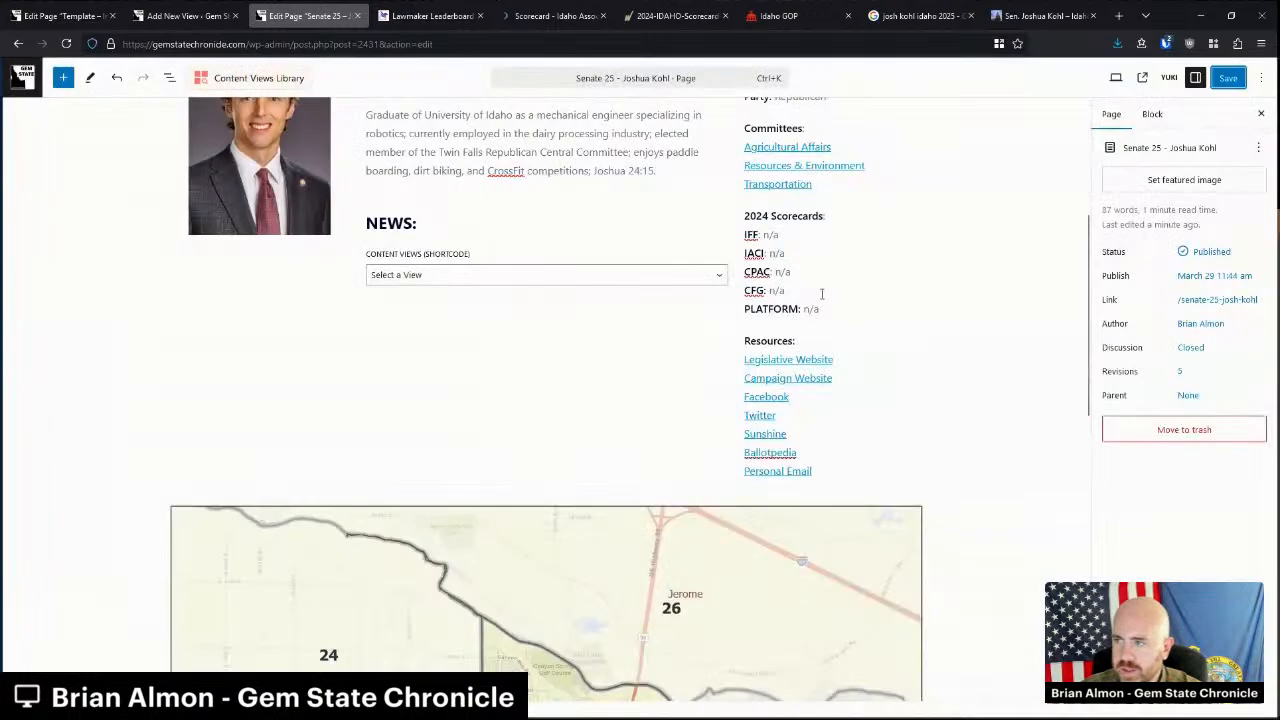
left_click(1228, 80)
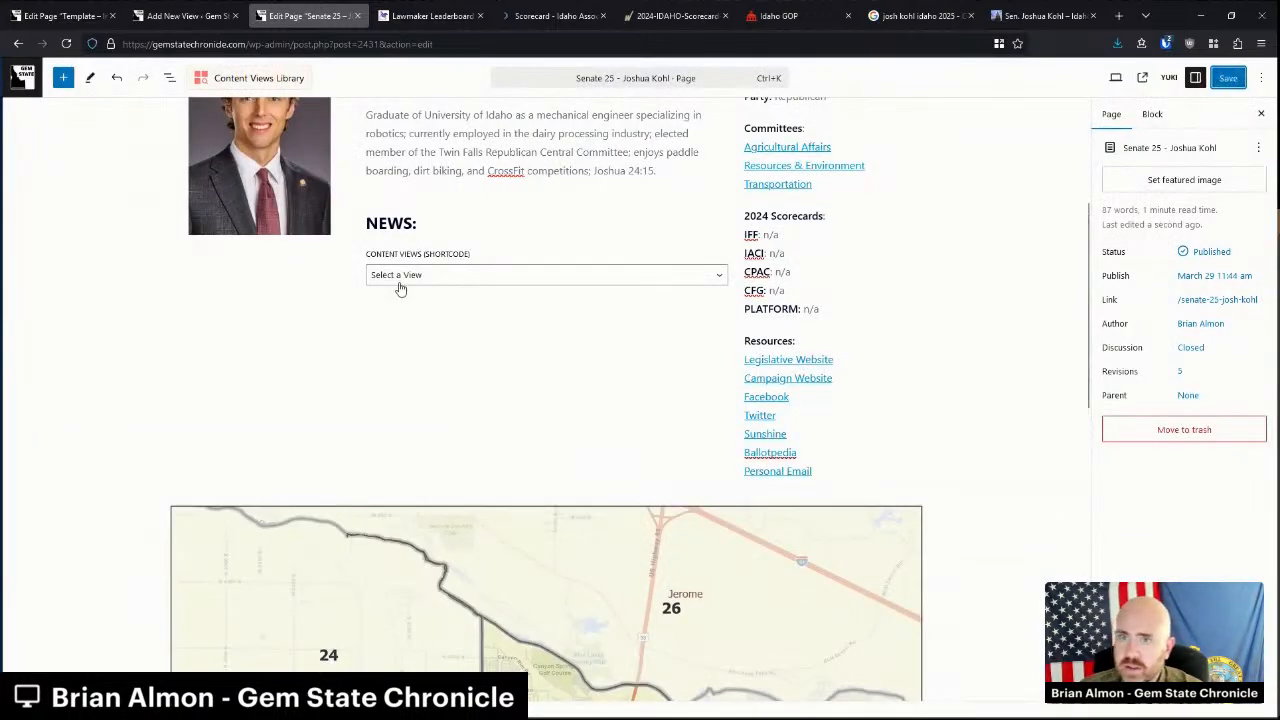
key("F5")
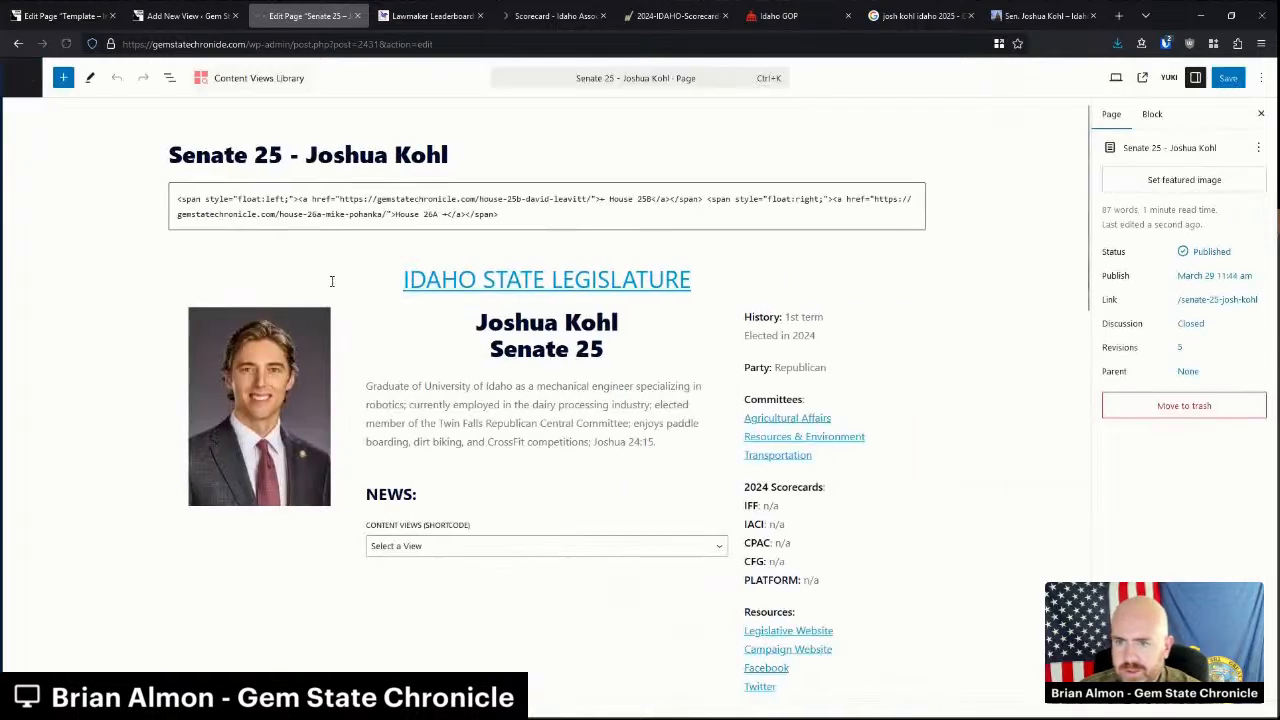
Save the joshuakohl view so it becomes available to the page.
left_click(411, 547)
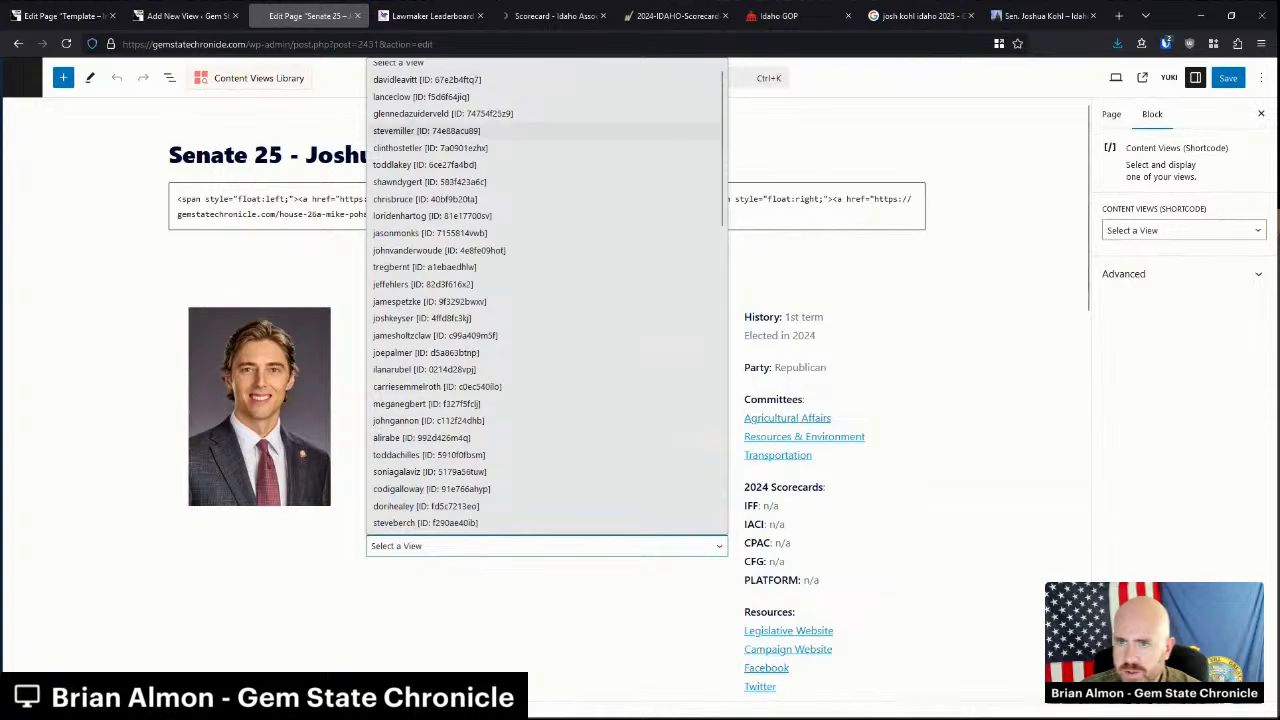
left_click(235, 279)
left_click(187, 16)
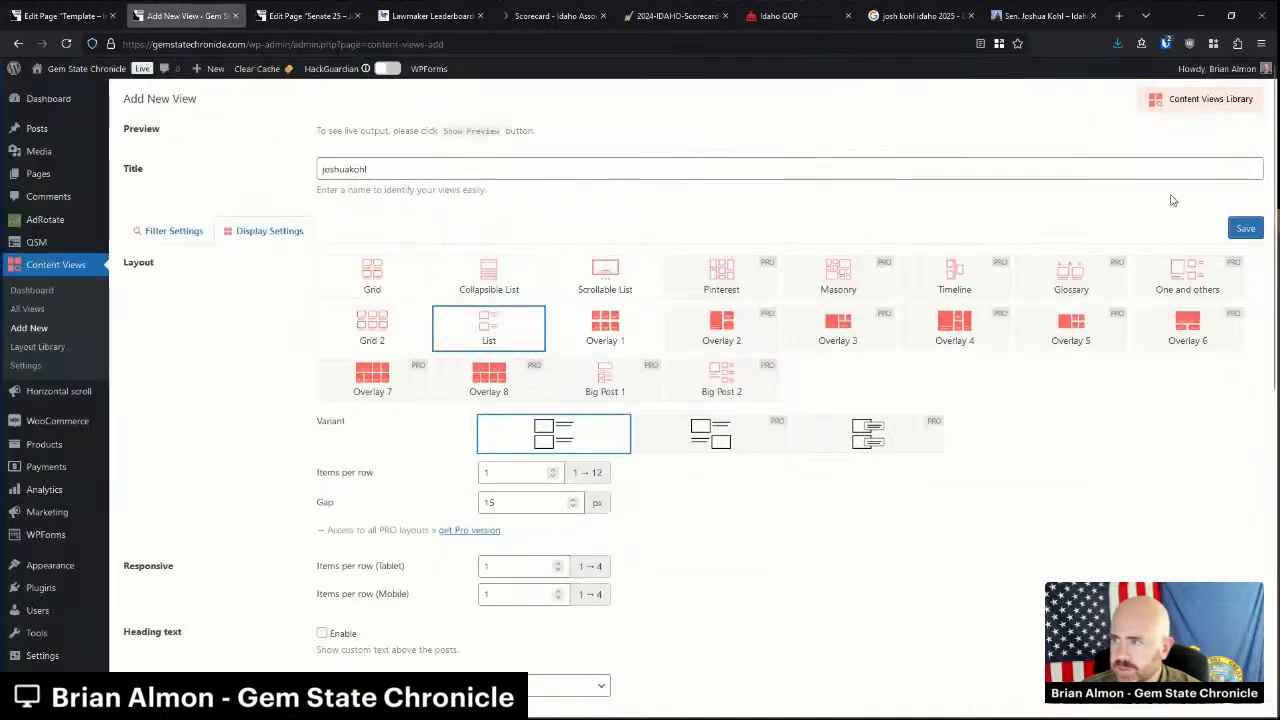
left_click(1243, 230)
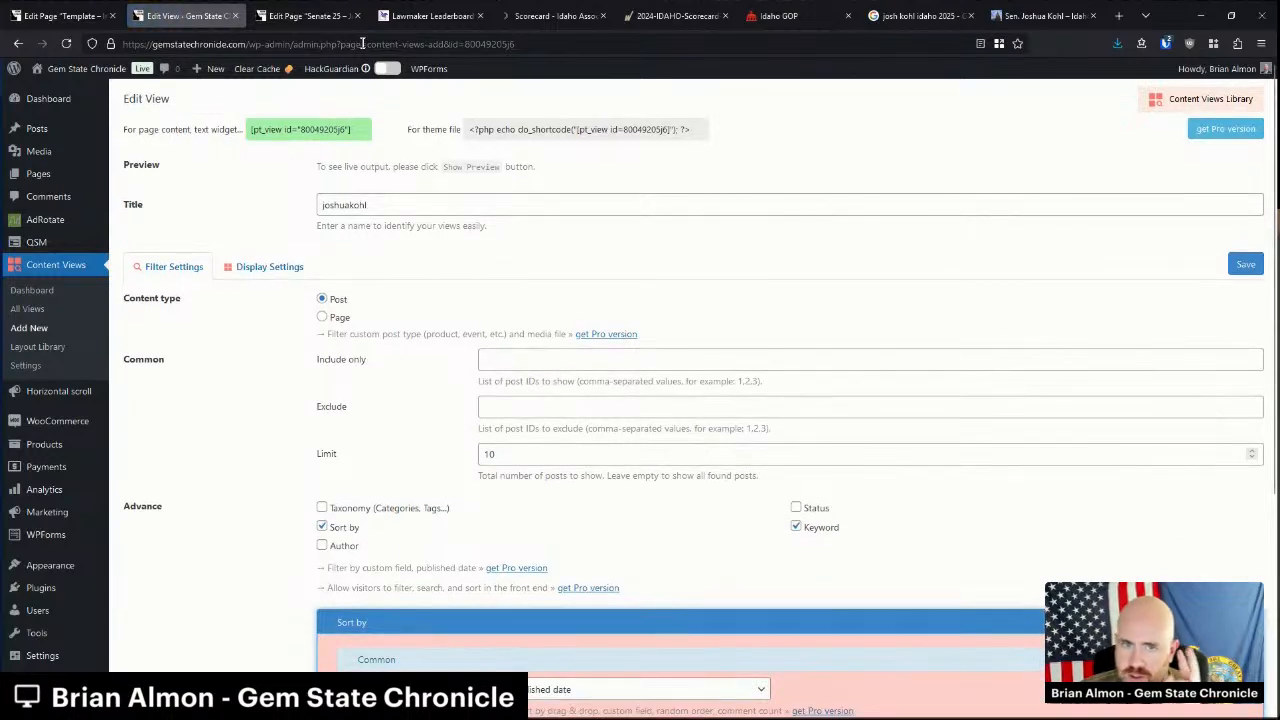
Set the NEWS section's Content Views block to the joshuakohl view.
left_click(284, 8)
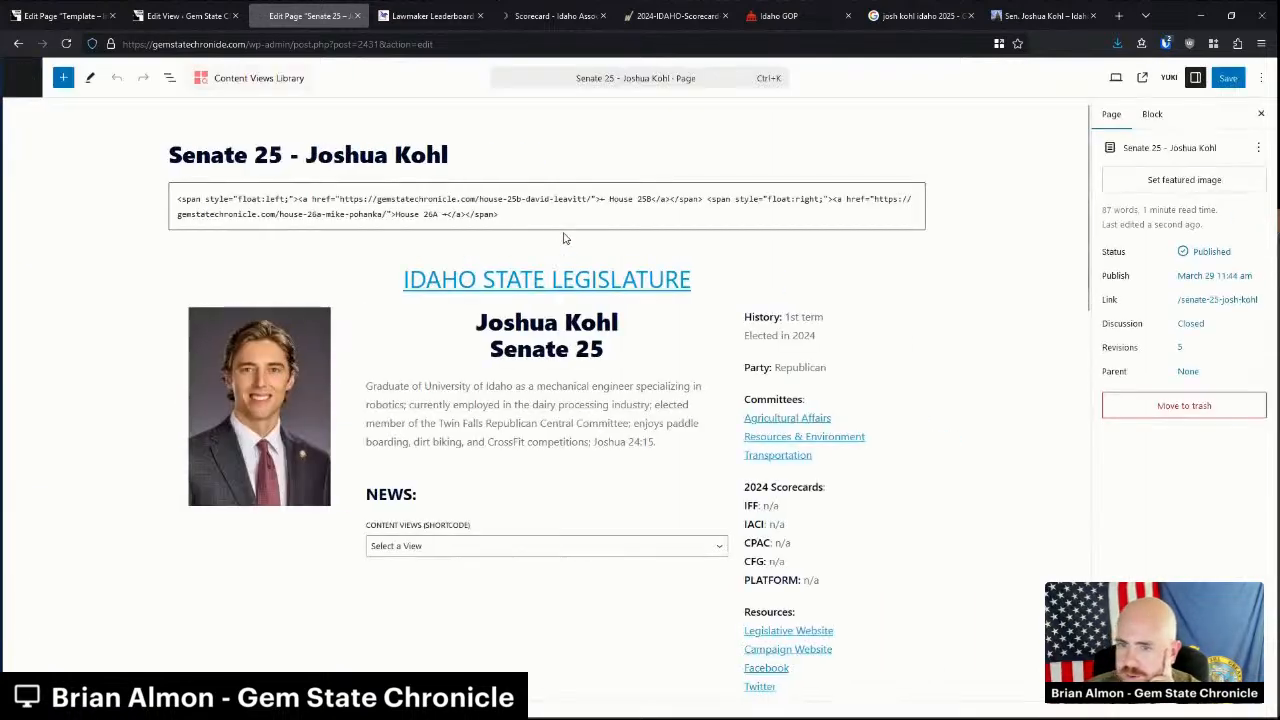
left_click(412, 546)
left_click(440, 82)
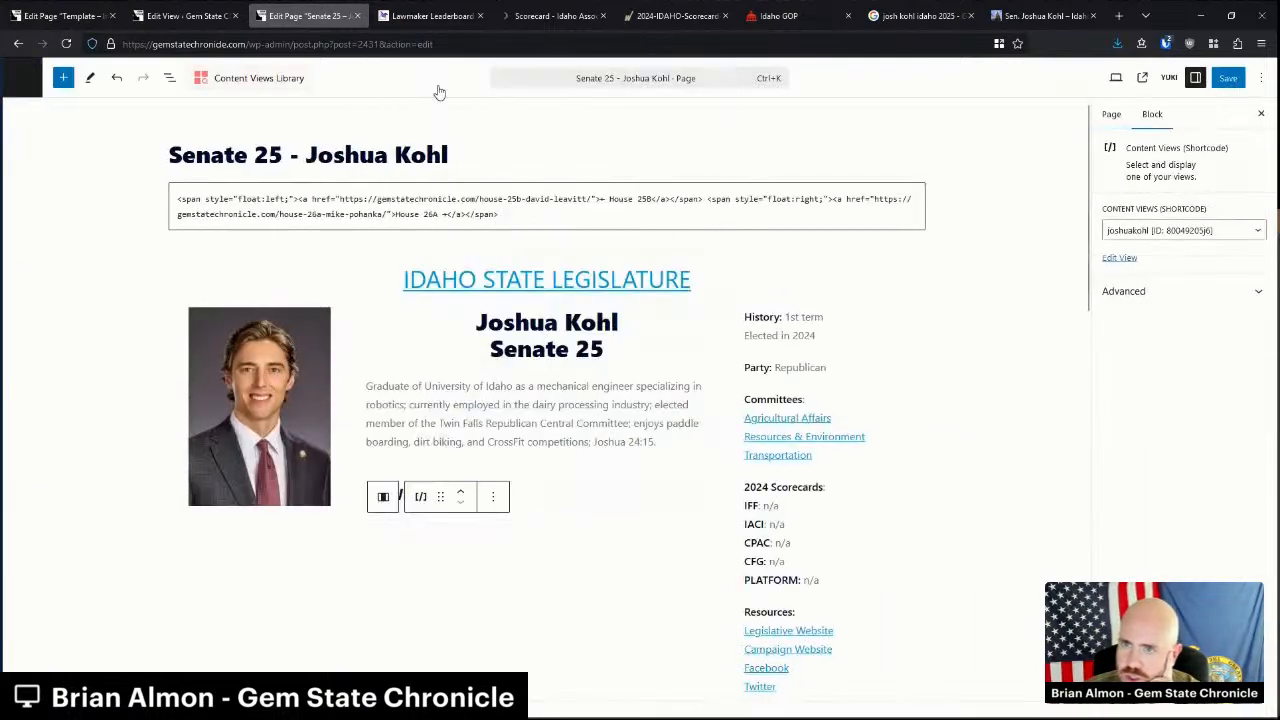
left_click(481, 413)
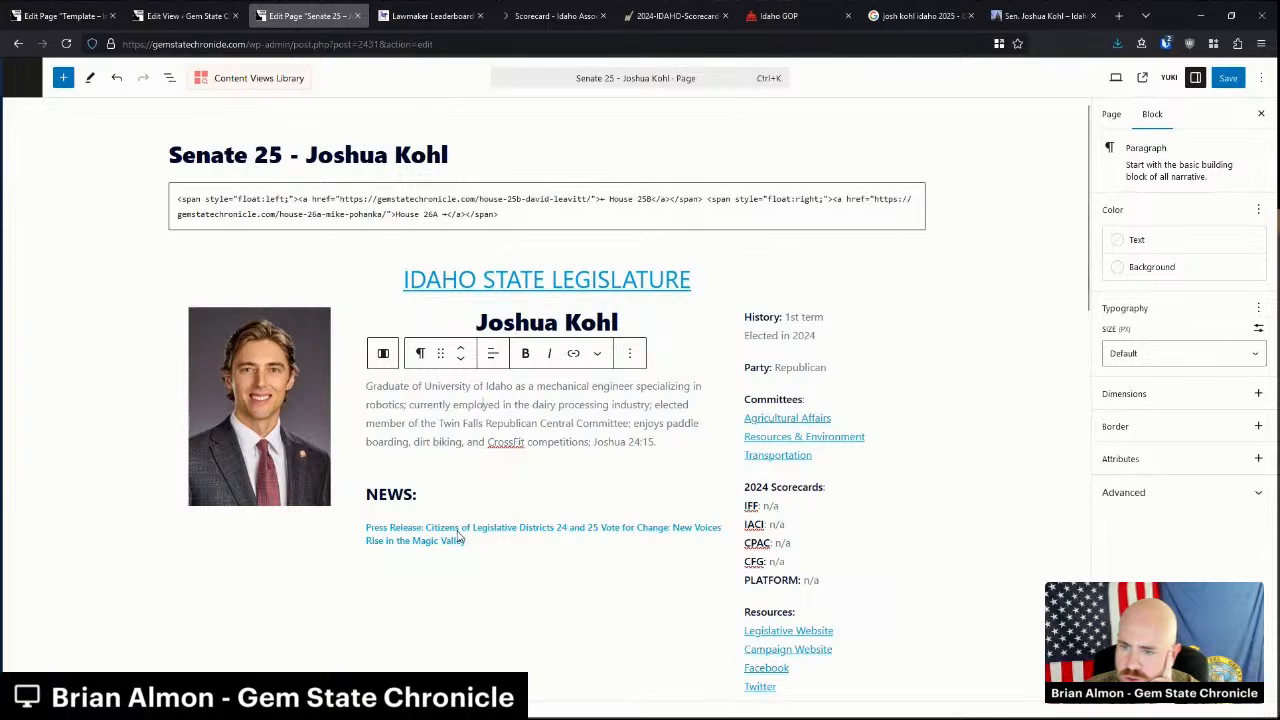
left_click(407, 496)
left_click(499, 424)
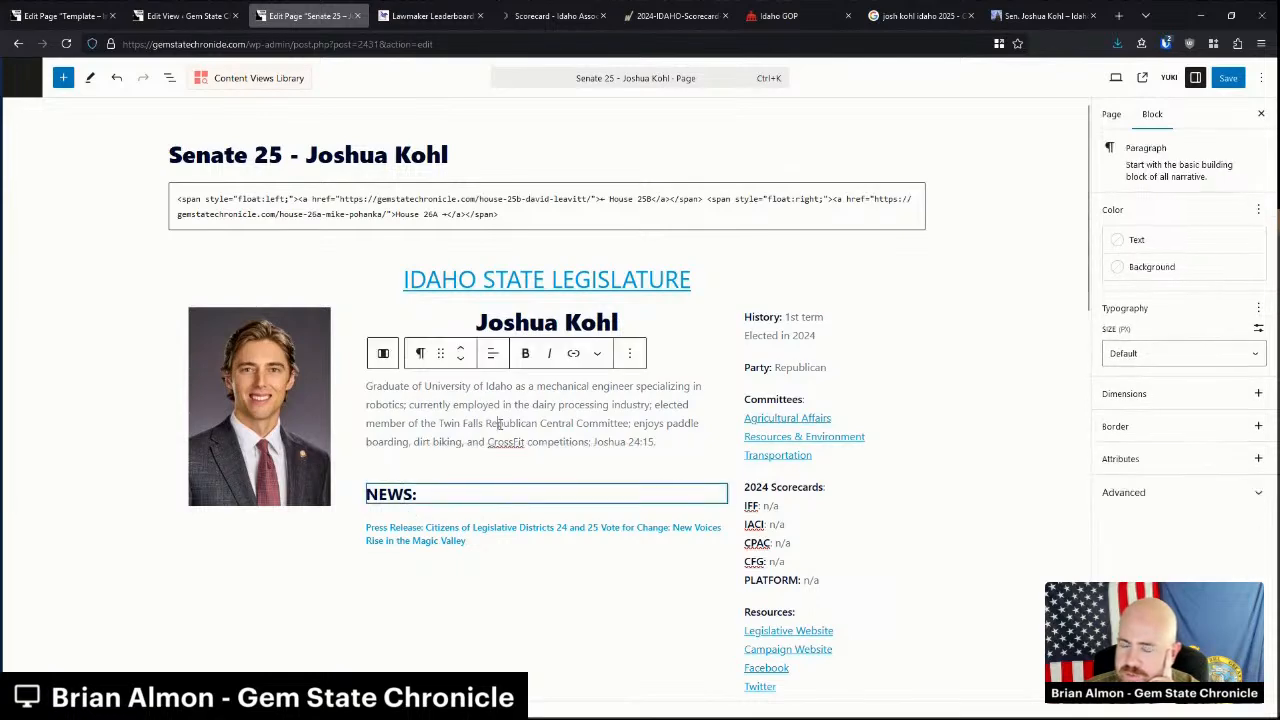
left_click(185, 16)
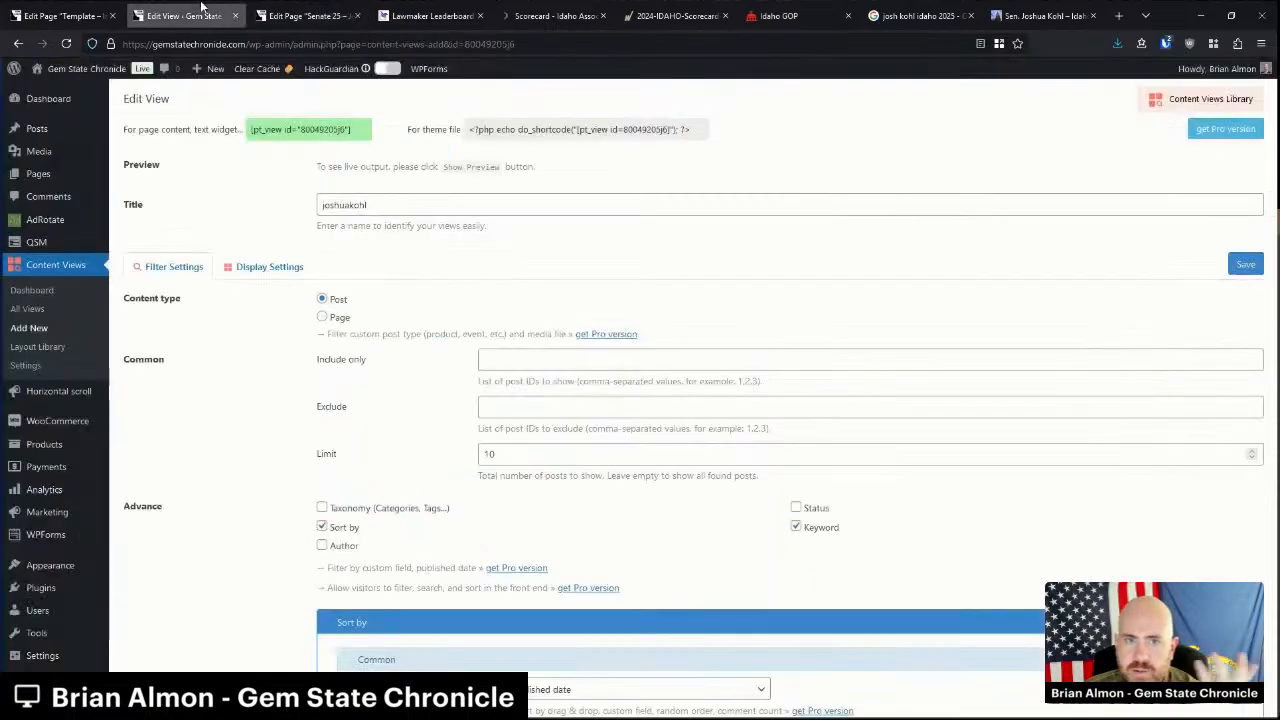
scroll(500, 530, "down", 3)
left_click(506, 520)
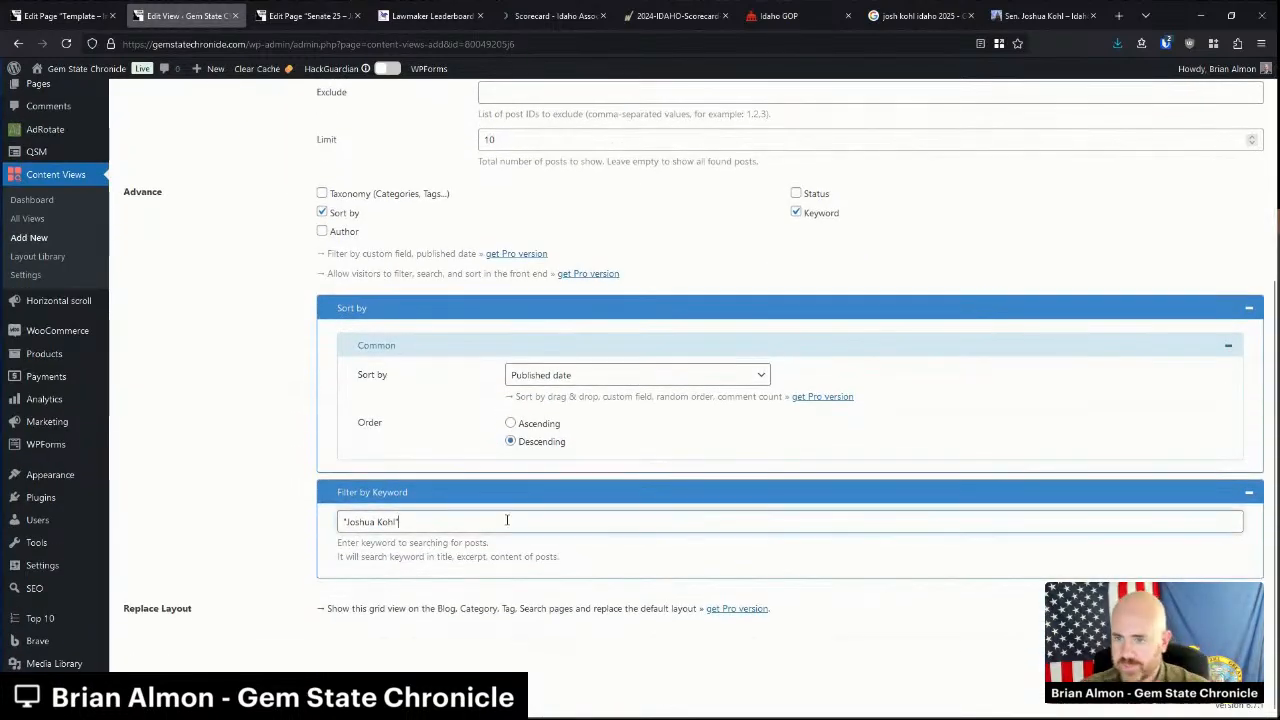
type("OR \"Josh Kohl")
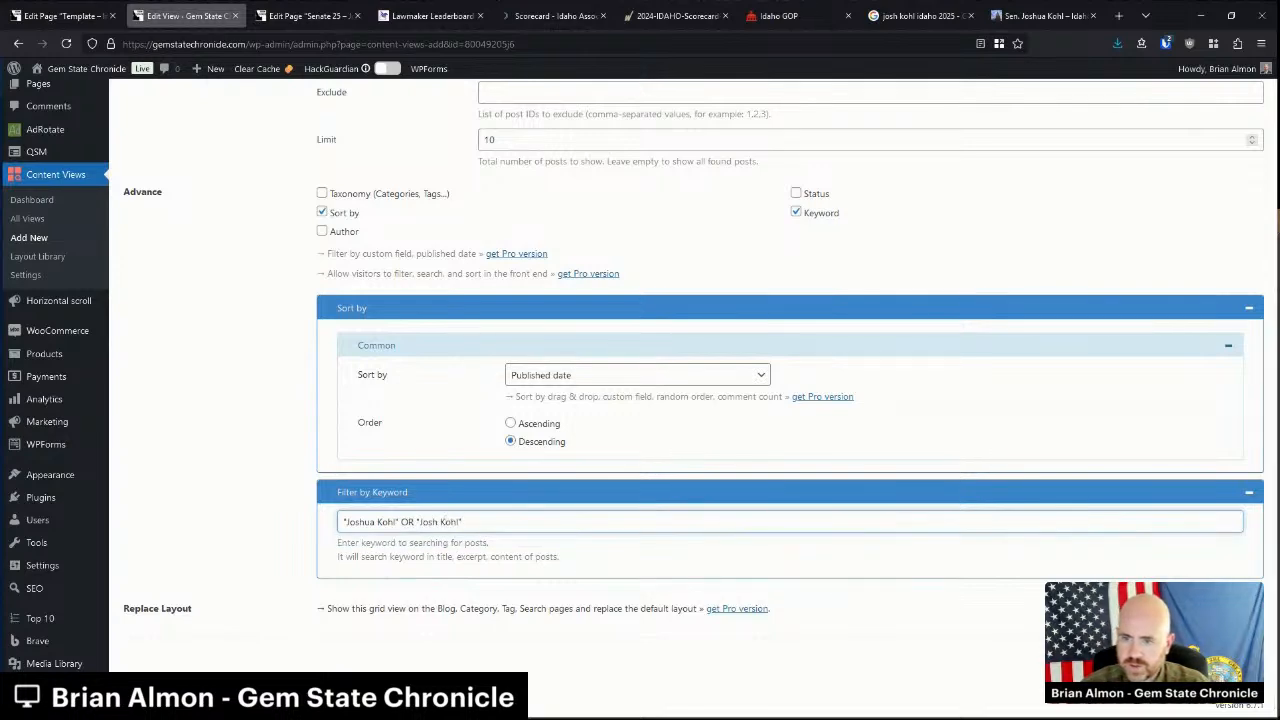
scroll(680, 400, "up", 6)
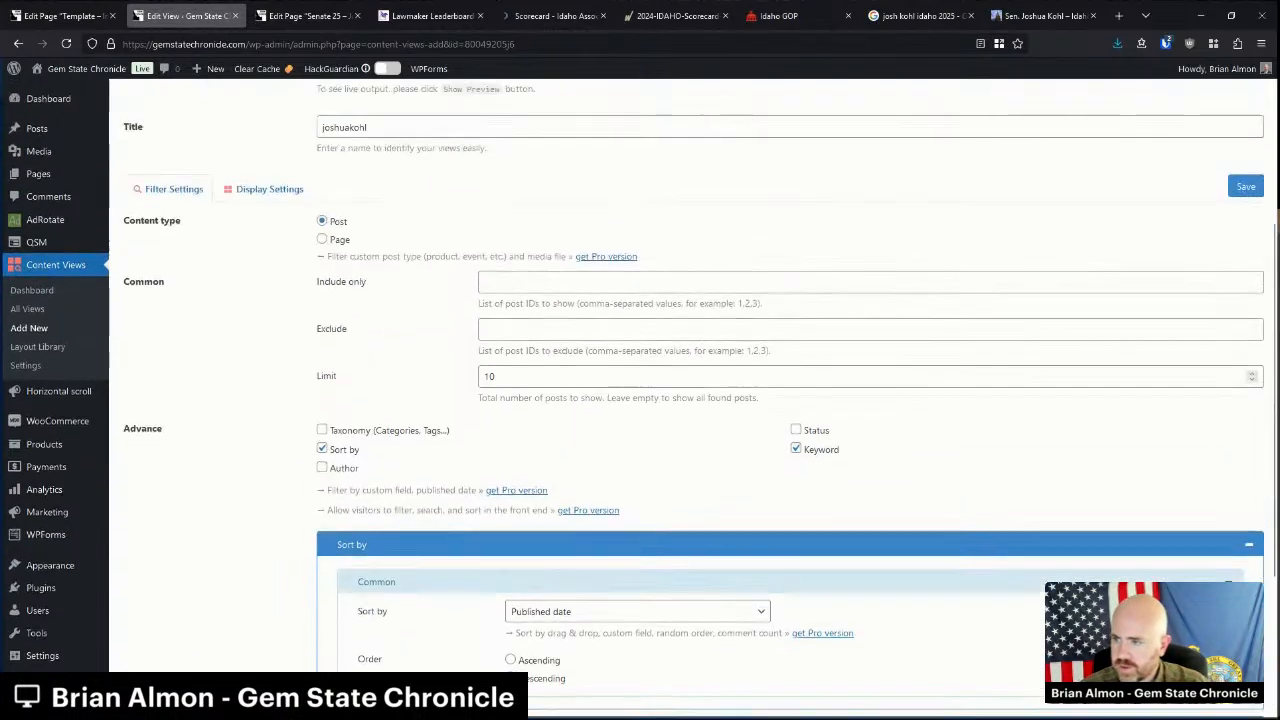
scroll(587, 528, "down", 5)
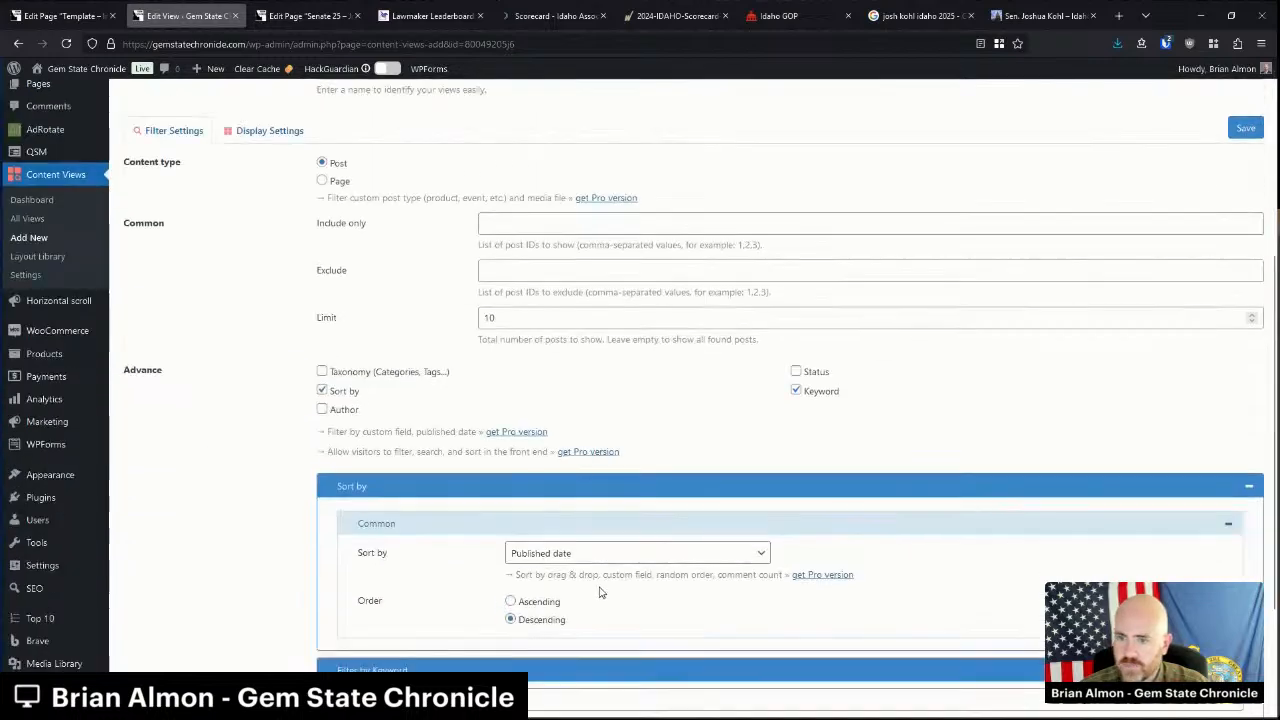
double_click(406, 522)
key("BackSpace")
left_click(582, 568)
scroll(757, 516, "up", 6)
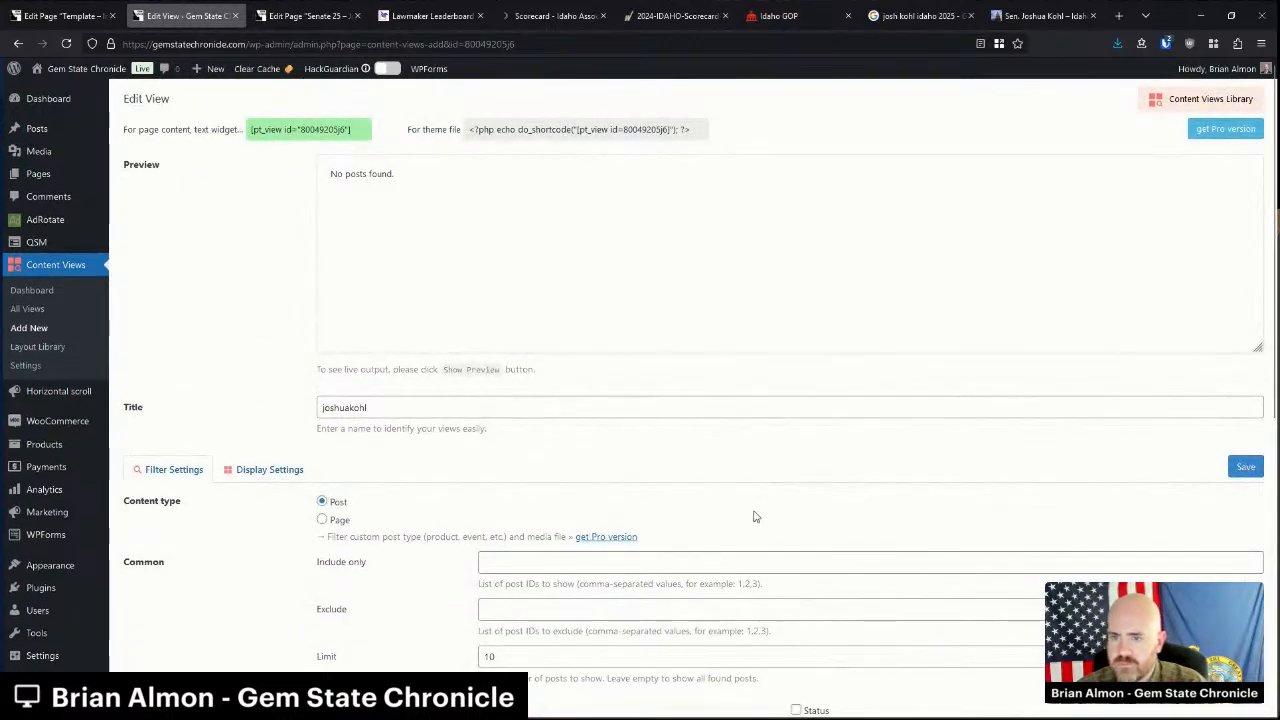
scroll(723, 508, "down", 5)
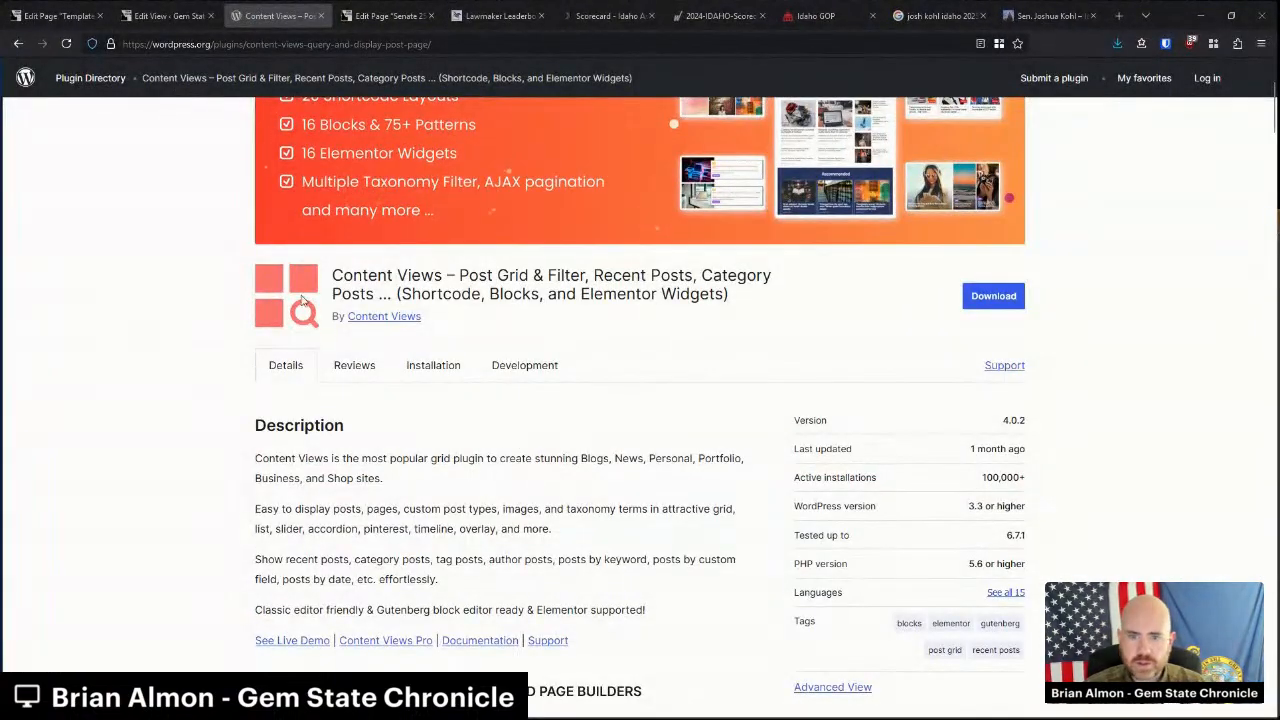
Search the Content Views plugin page for 'keyword' and open its Documentation link.
scroll(318, 408, "down", 2)
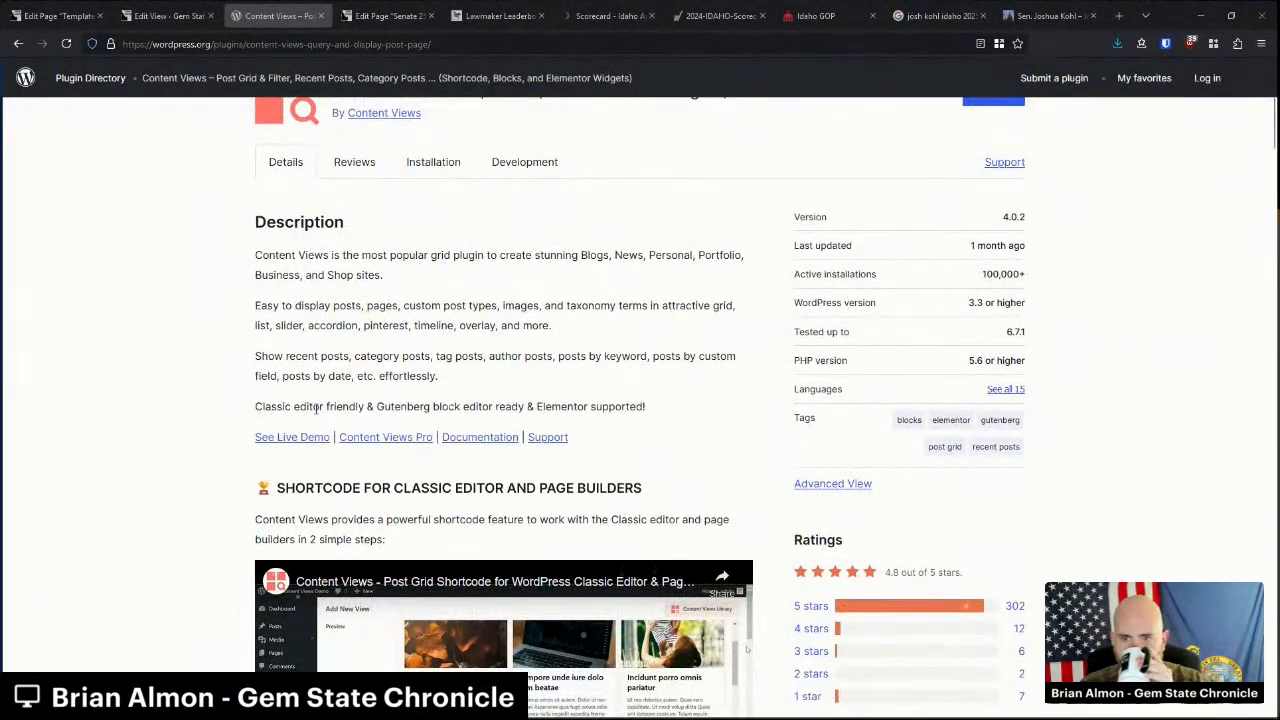
scroll(318, 406, "down", 8)
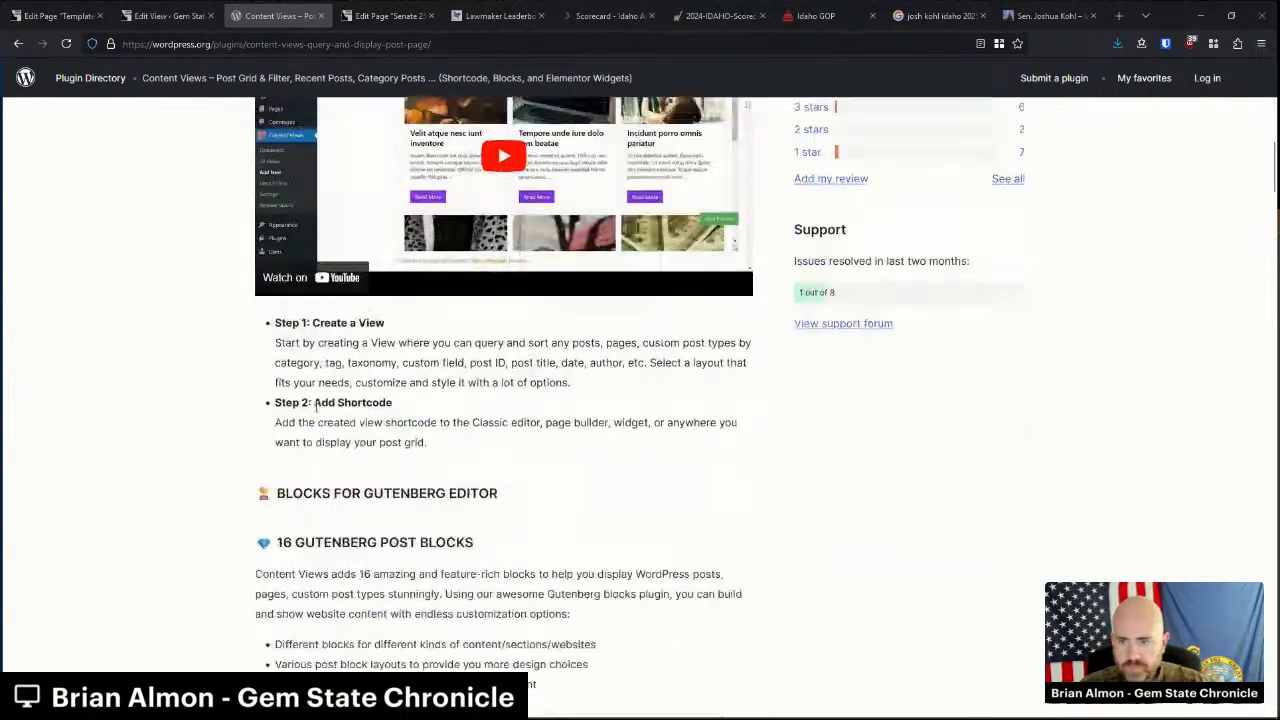
scroll(316, 408, "down", 10)
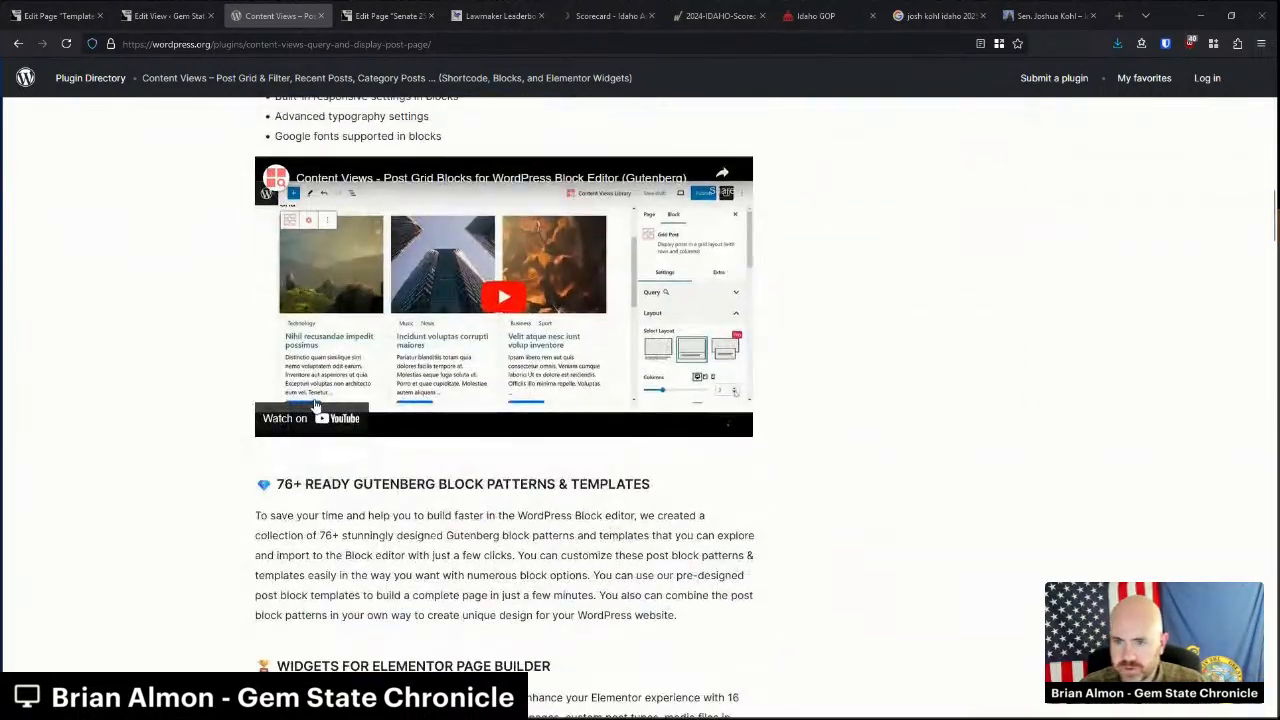
scroll(315, 397, "down", 10)
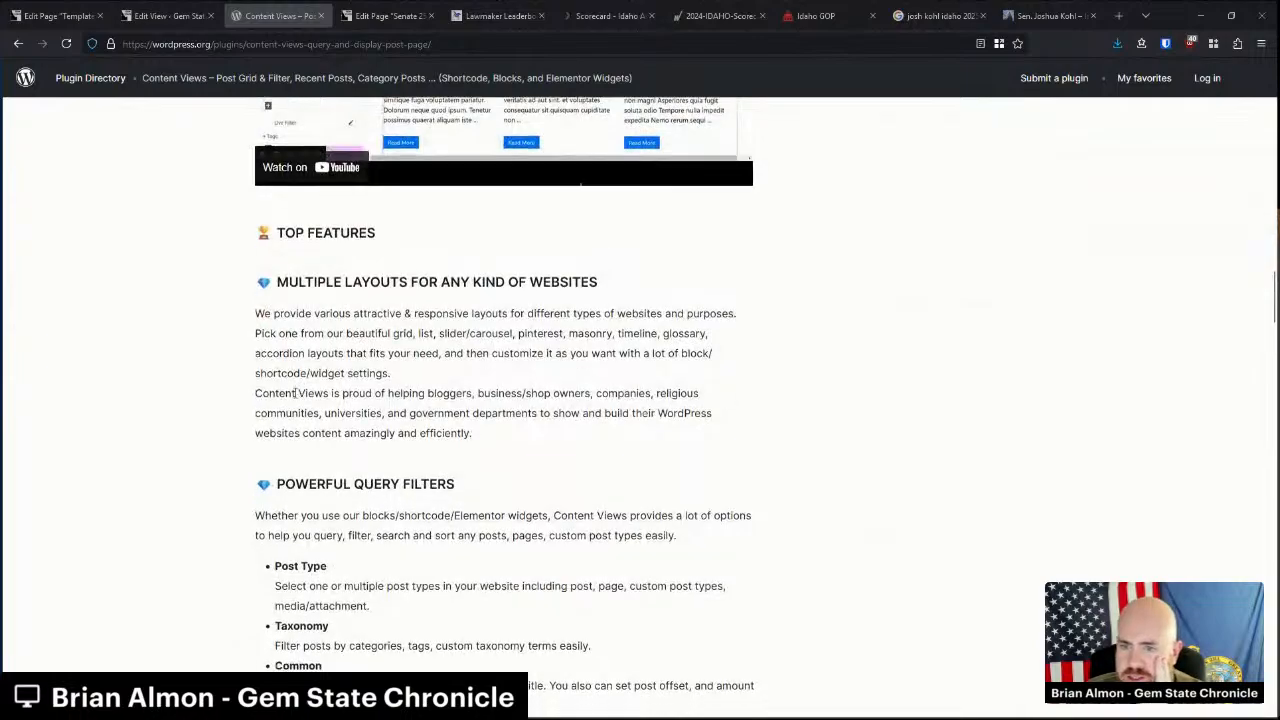
scroll(300, 398, "down", 5)
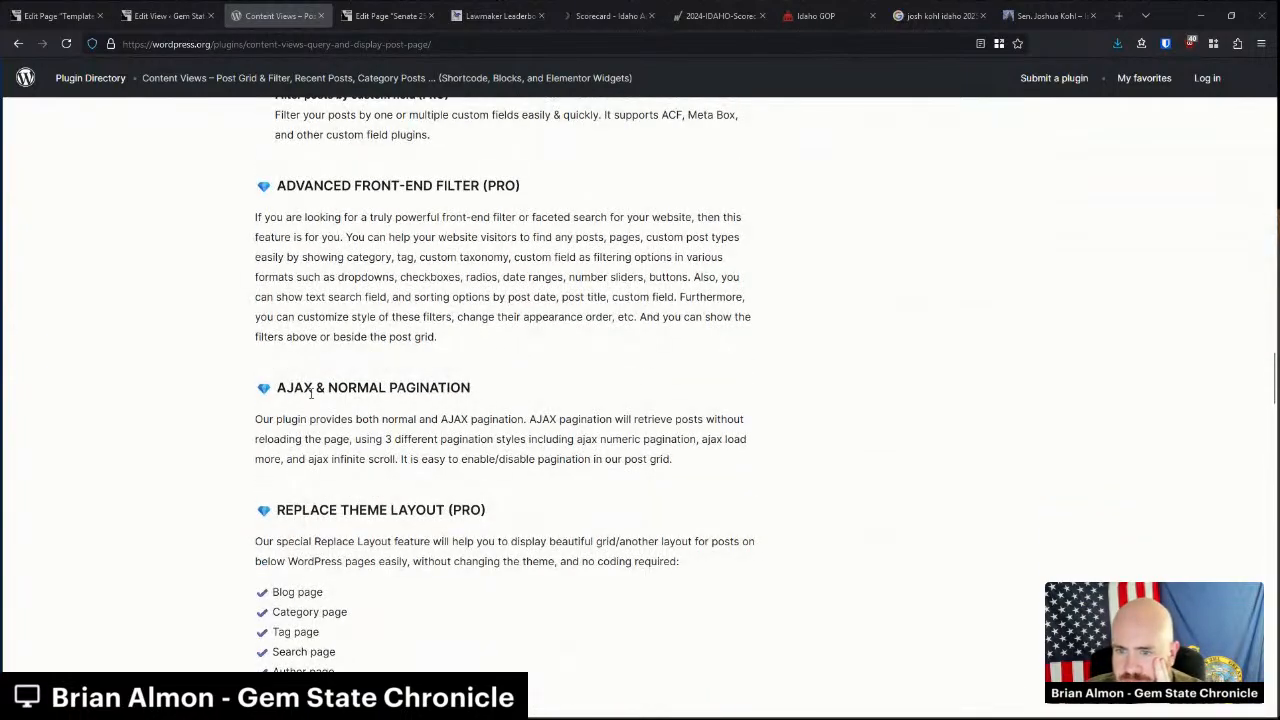
scroll(312, 398, "down", 12)
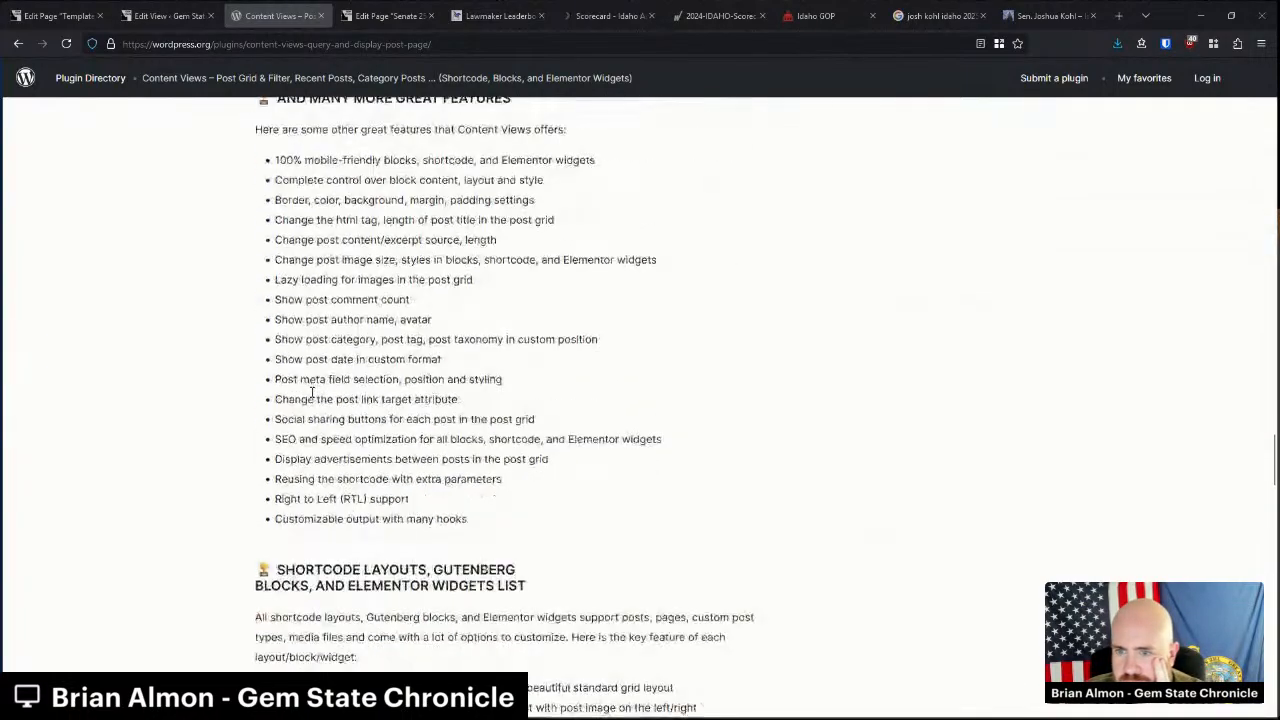
scroll(482, 397, "down", 3)
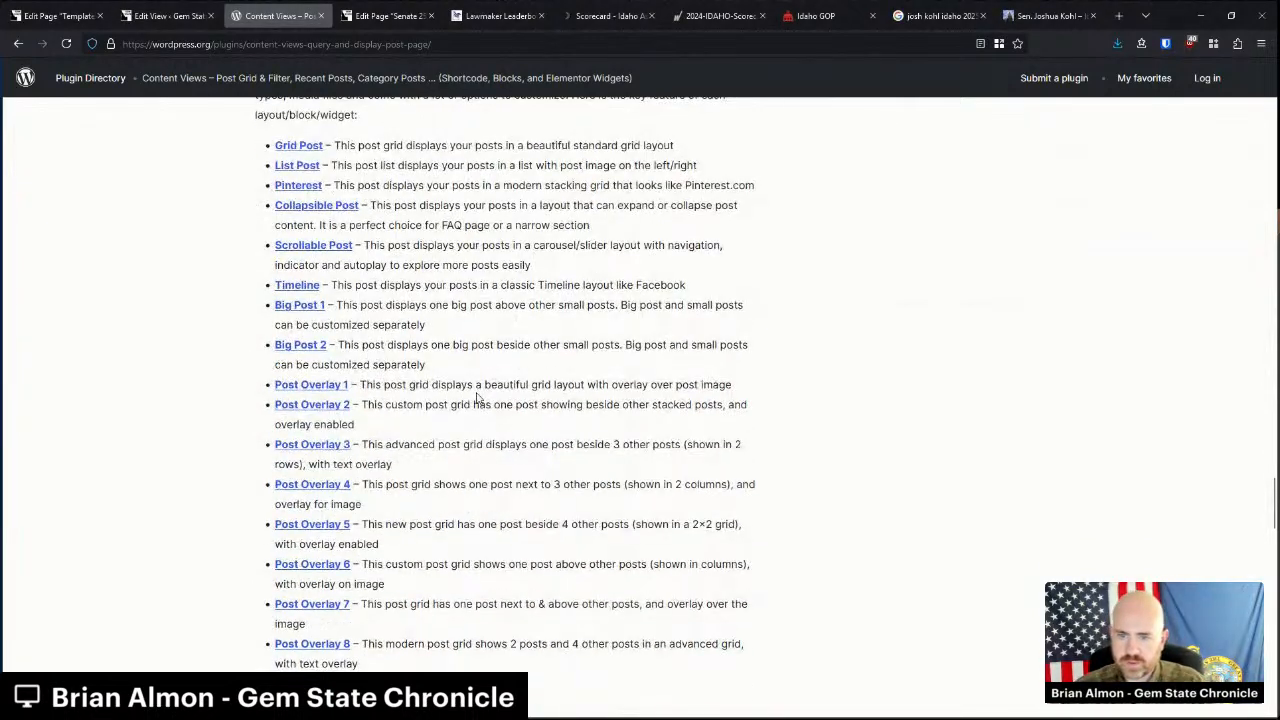
key("ctrl+f")
type("ka")
key("BackSpace")
type("eyword")
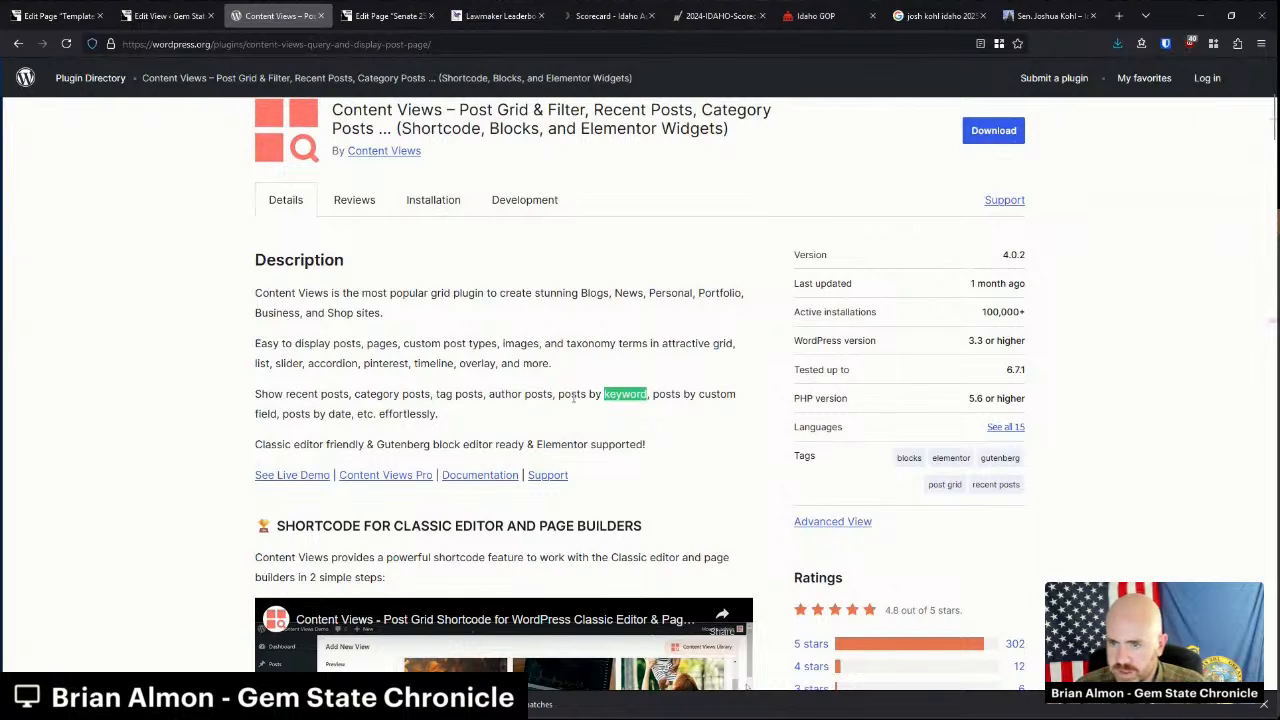
left_click(478, 476)
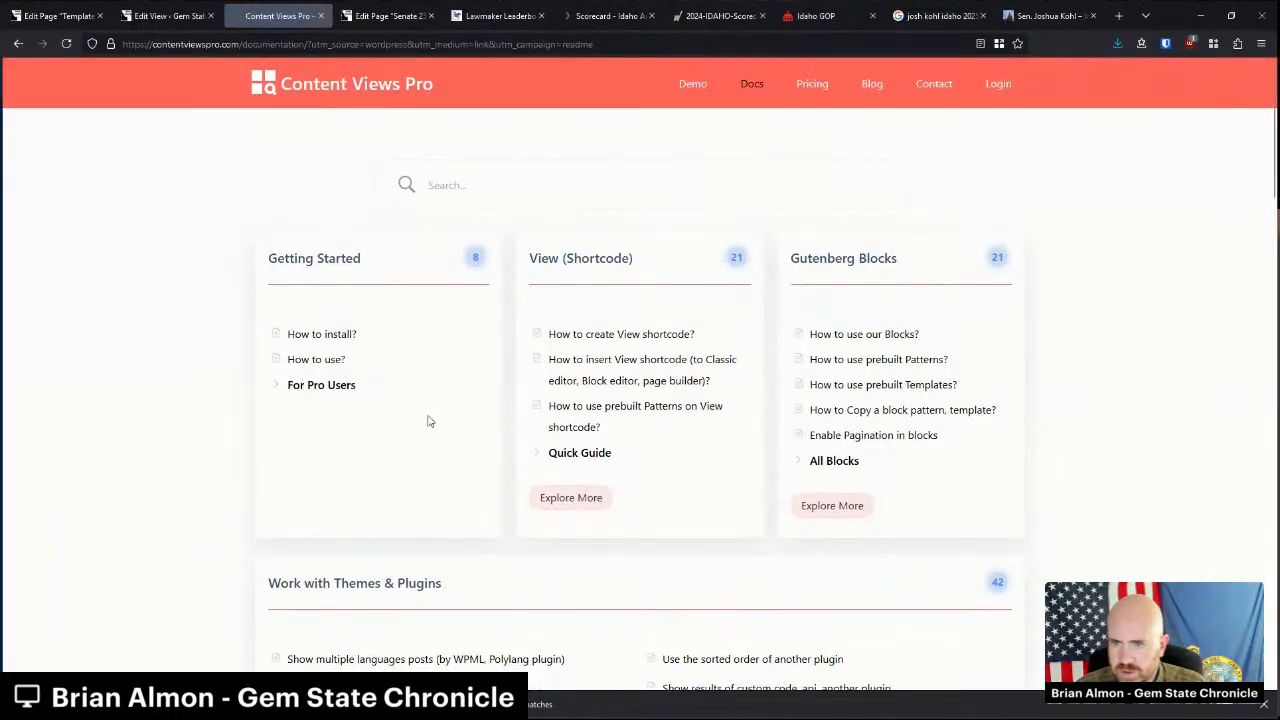
Search the Content Views Pro docs for 'keyword' and open 'How to create View shortcode?'.
left_click(499, 190)
type("keyword")
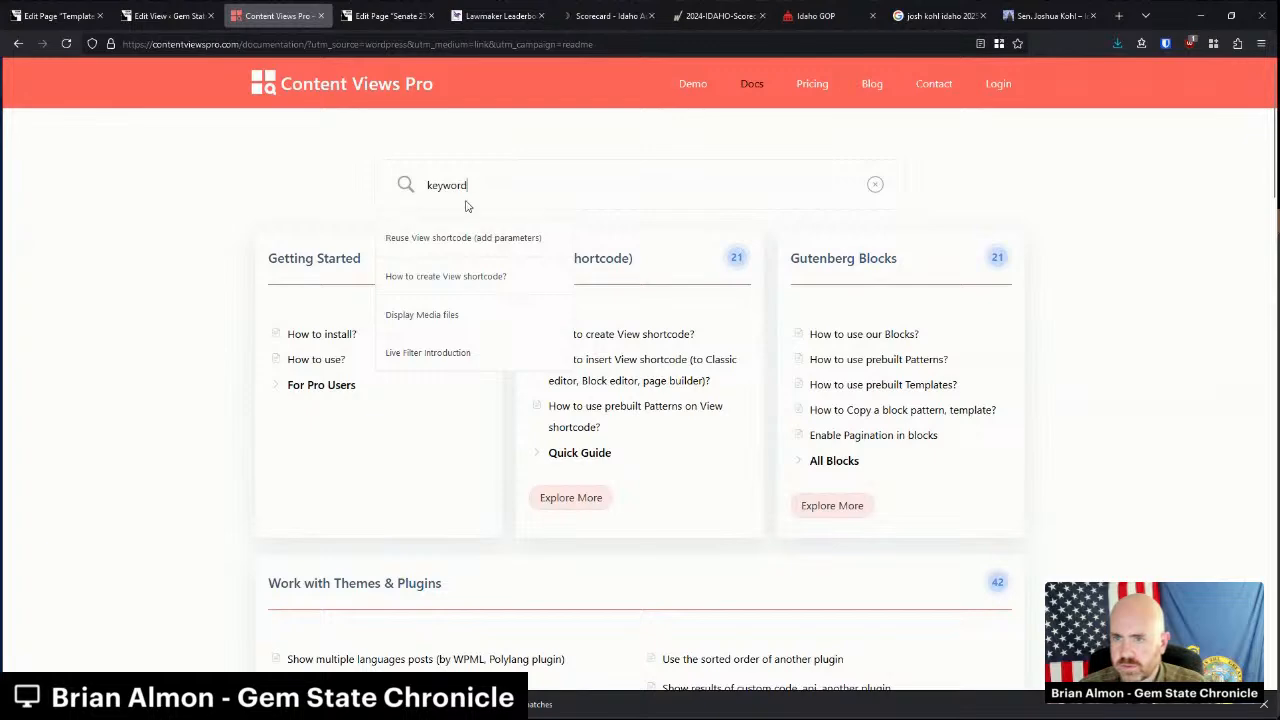
left_click(456, 285)
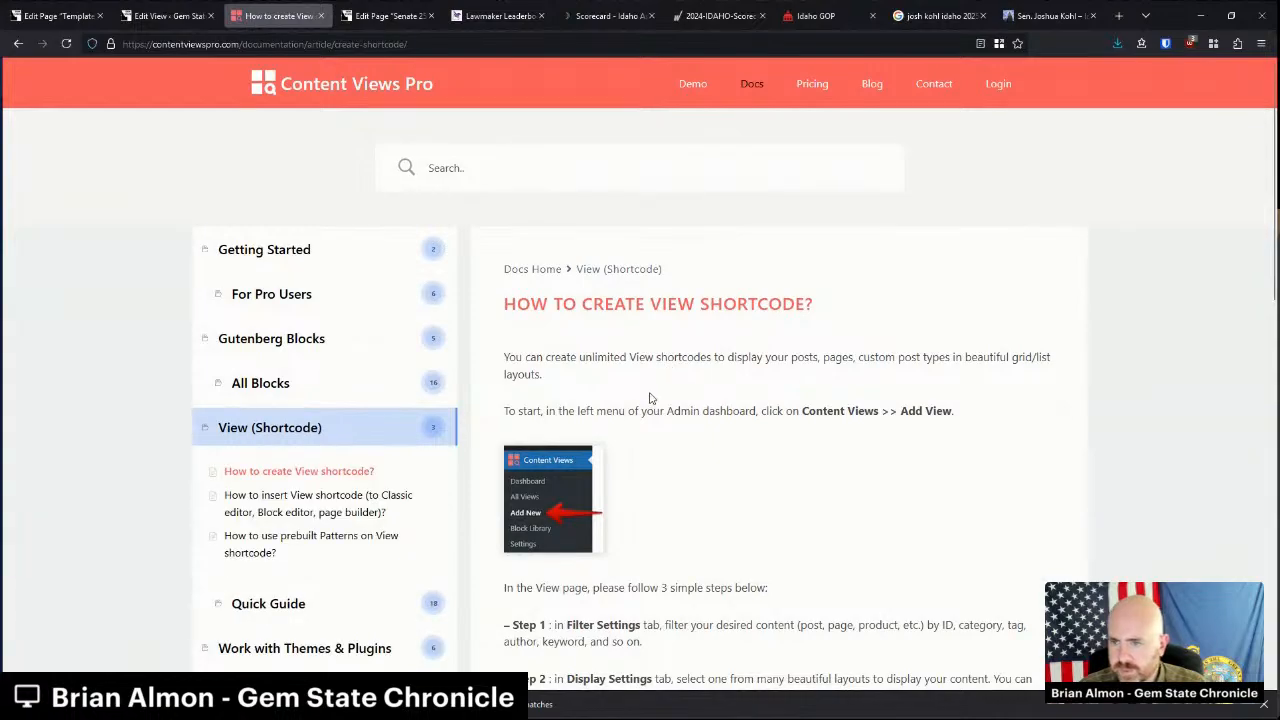
scroll(649, 397, "down", 8)
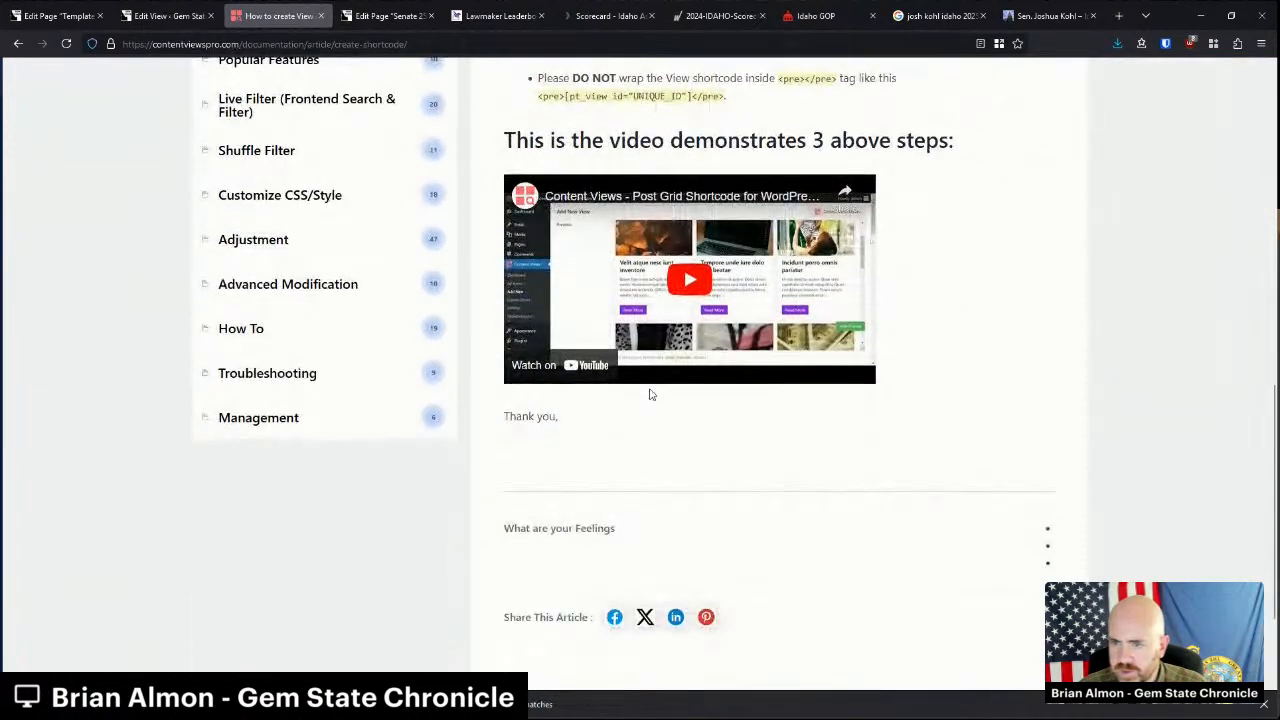
scroll(649, 395, "up", 3)
scroll(649, 393, "down", 1)
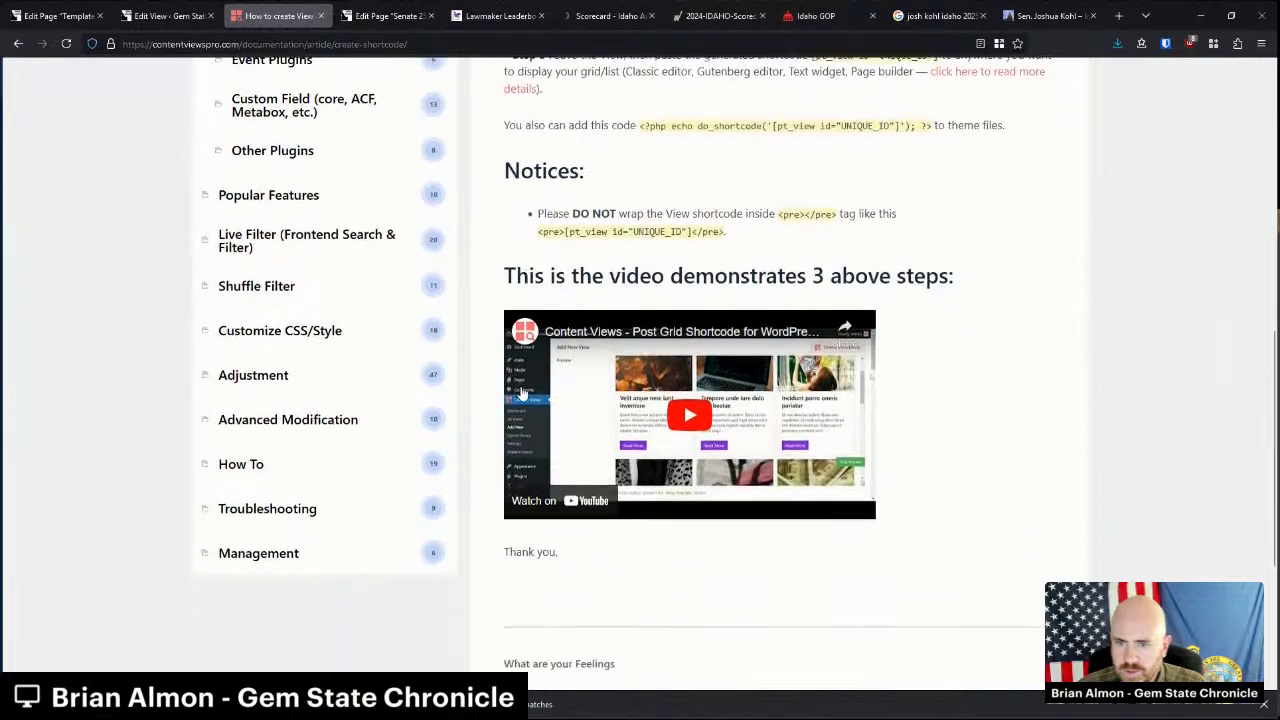
Expand the Advanced Modification and View (Shortcode) sidebar lists, then close the documentation tab.
left_click(240, 428)
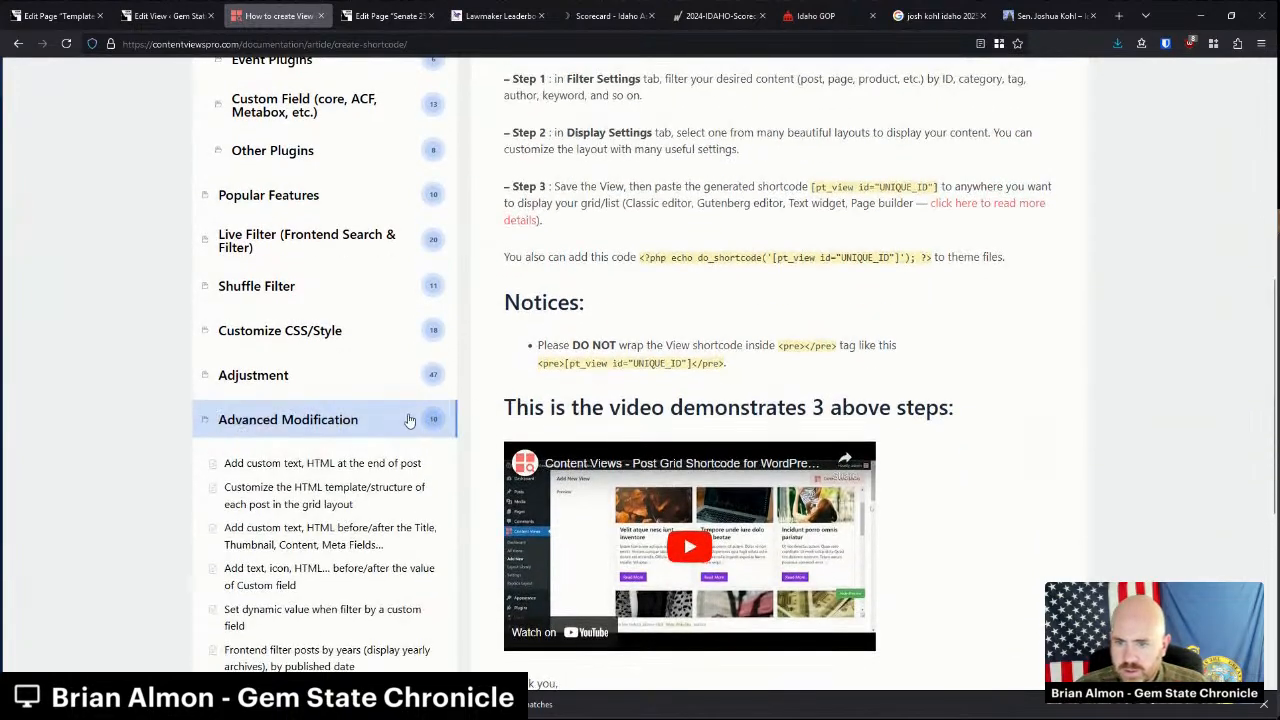
scroll(374, 408, "down", 1)
scroll(390, 412, "down", 2)
scroll(390, 412, "down", 1)
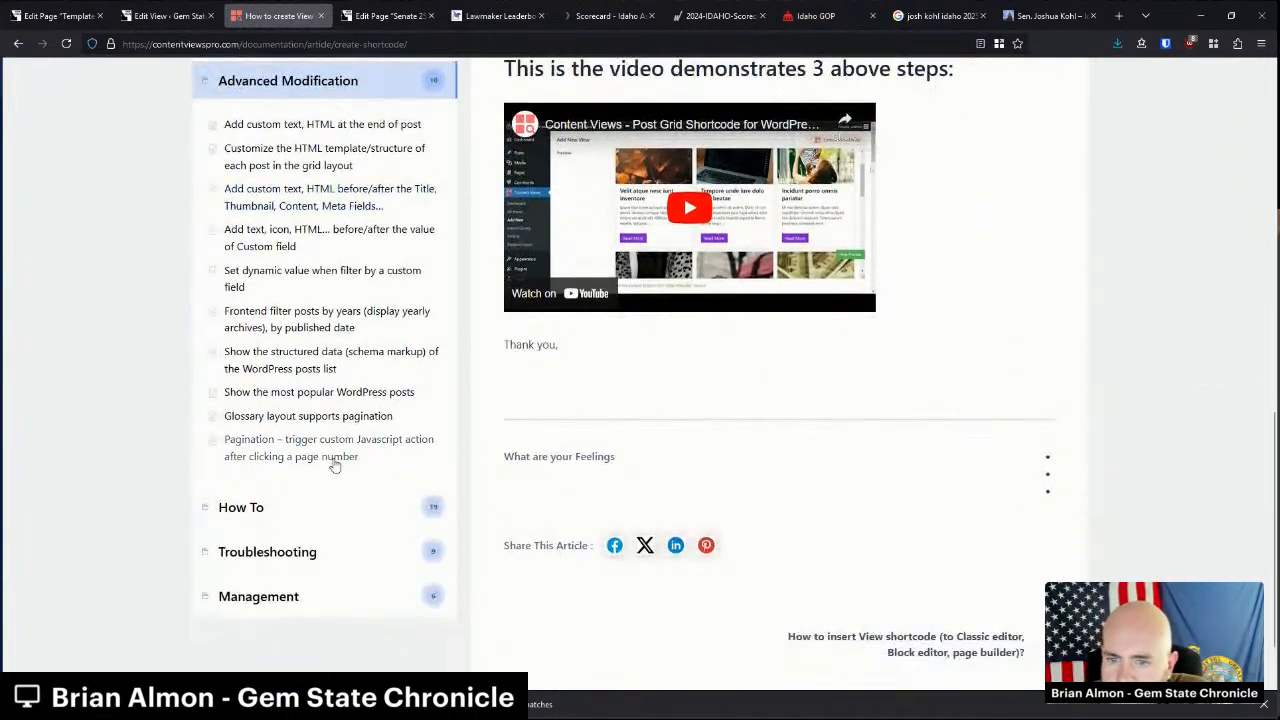
scroll(360, 484, "up", 7)
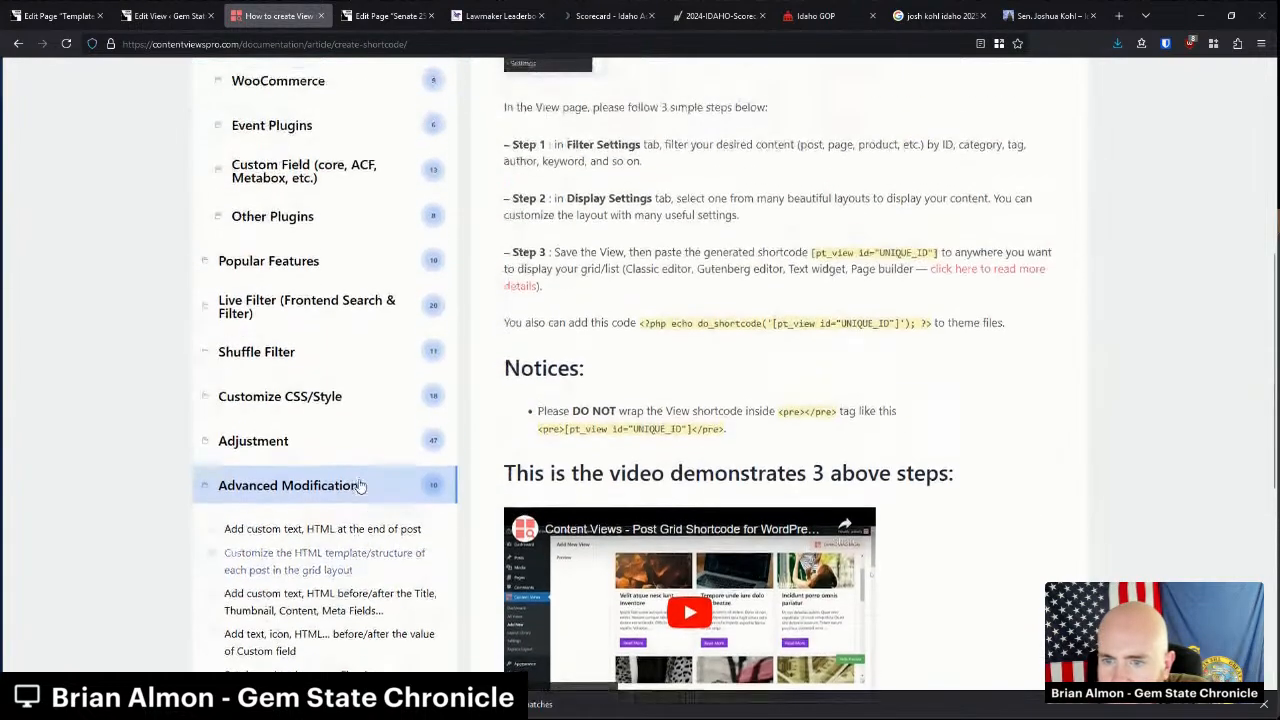
scroll(360, 486, "up", 2)
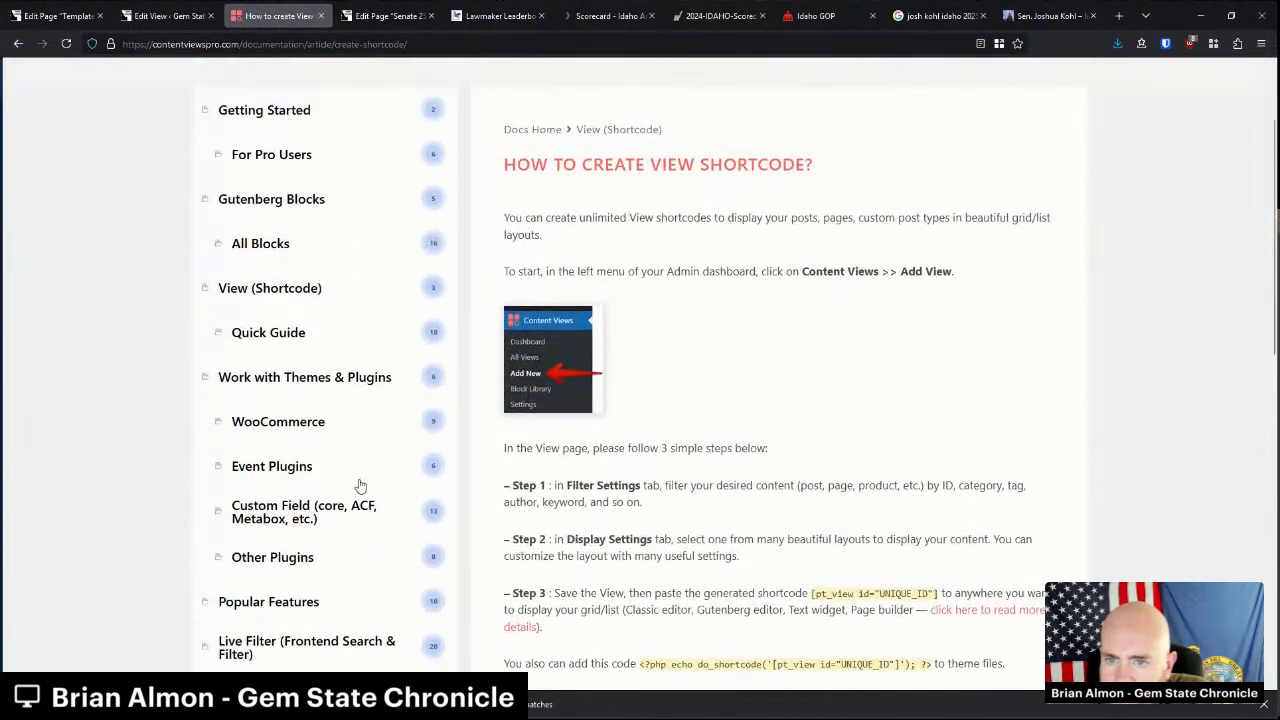
left_click(294, 363)
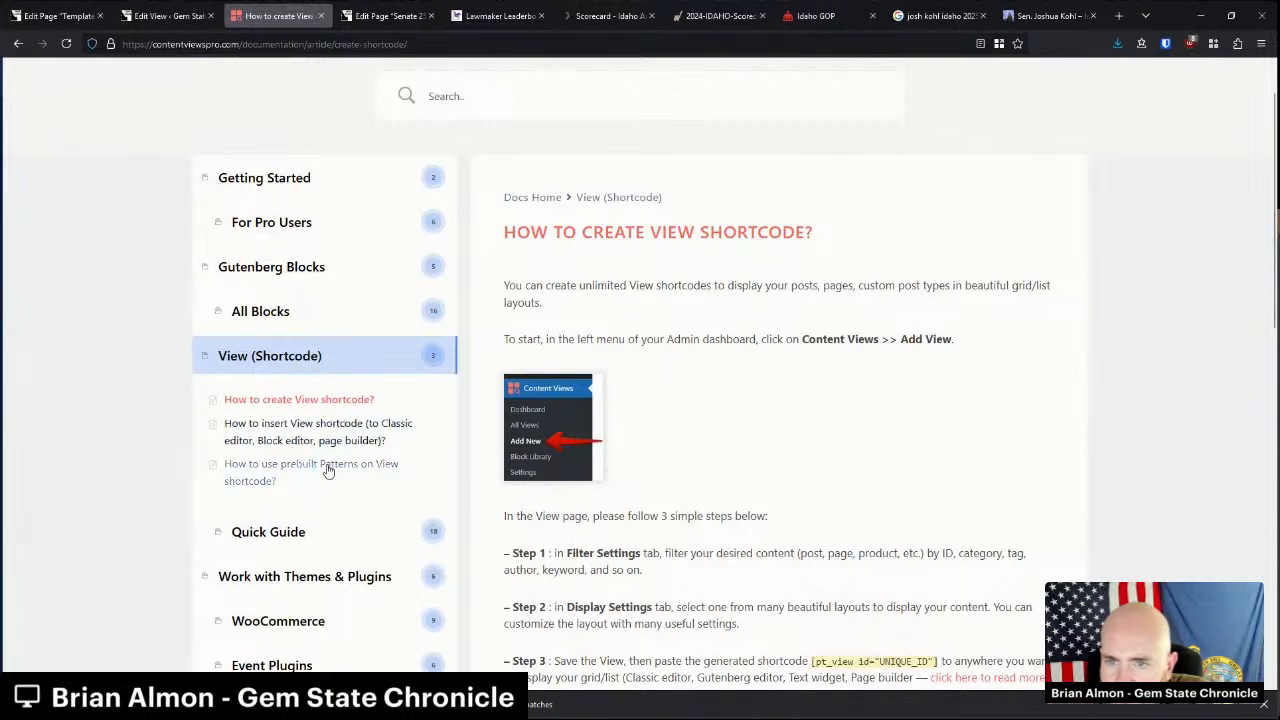
scroll(328, 468, "down", 3)
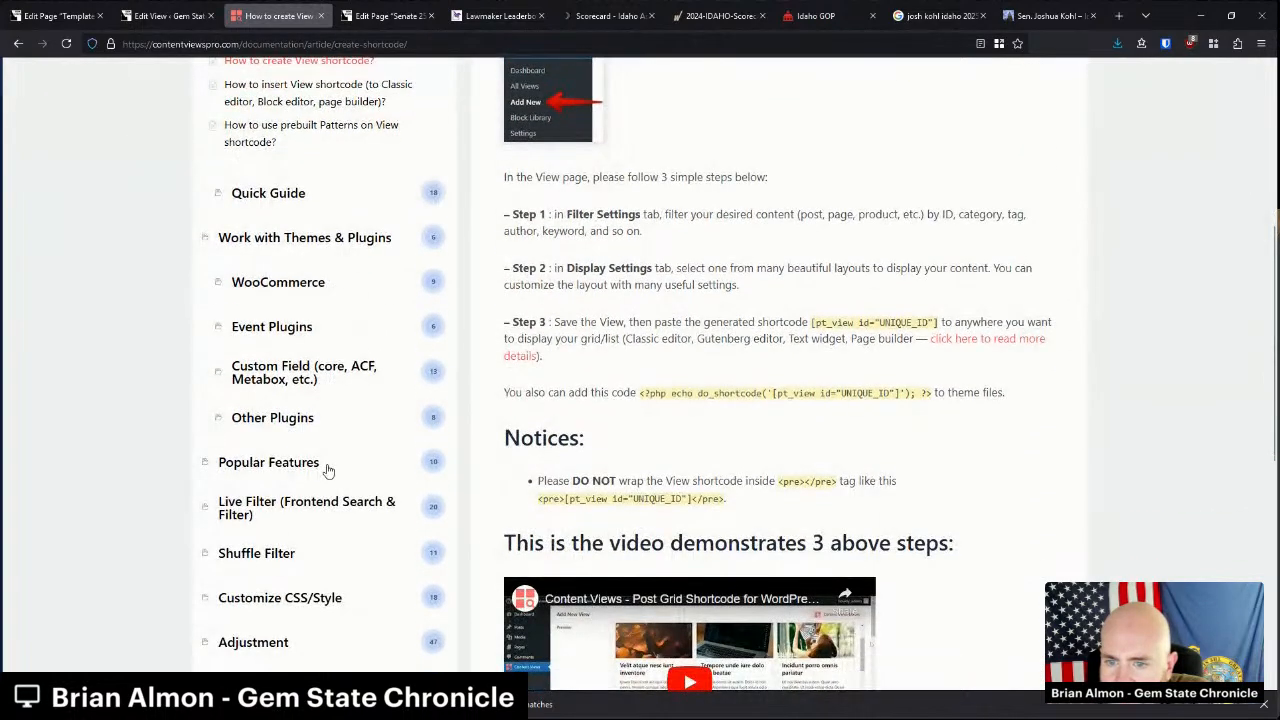
scroll(328, 470, "down", 2)
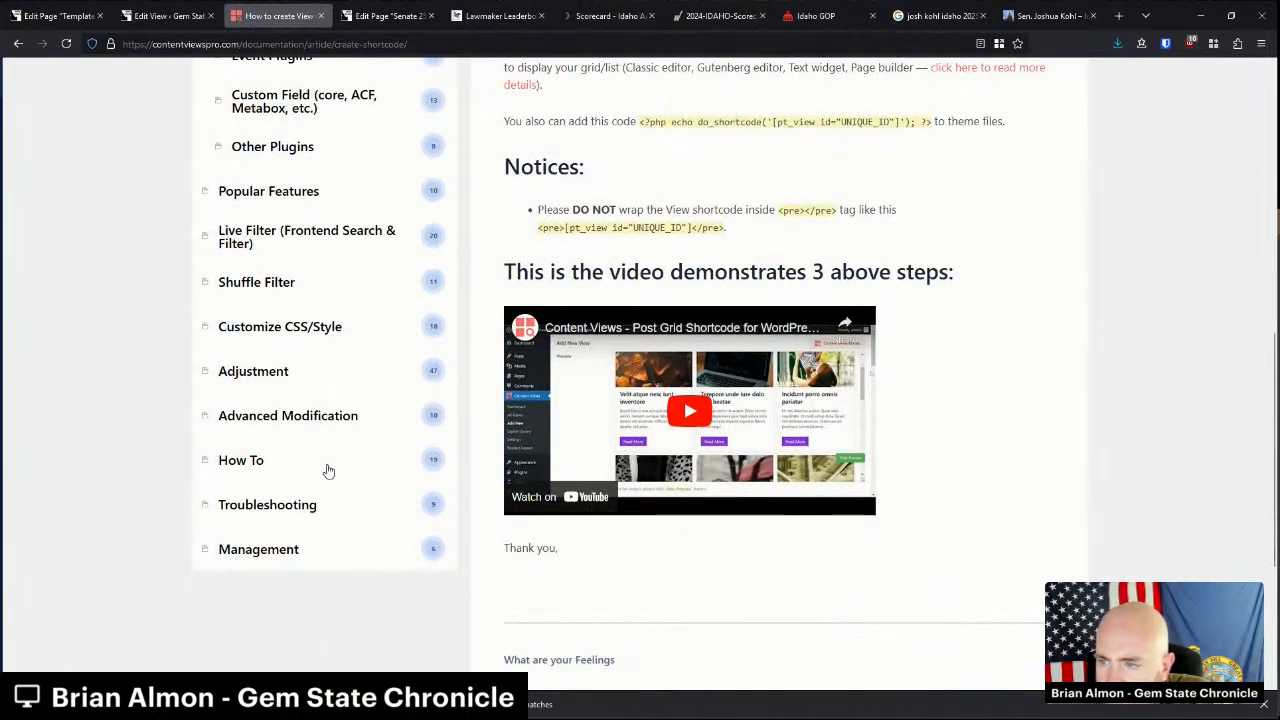
scroll(328, 470, "down", 2)
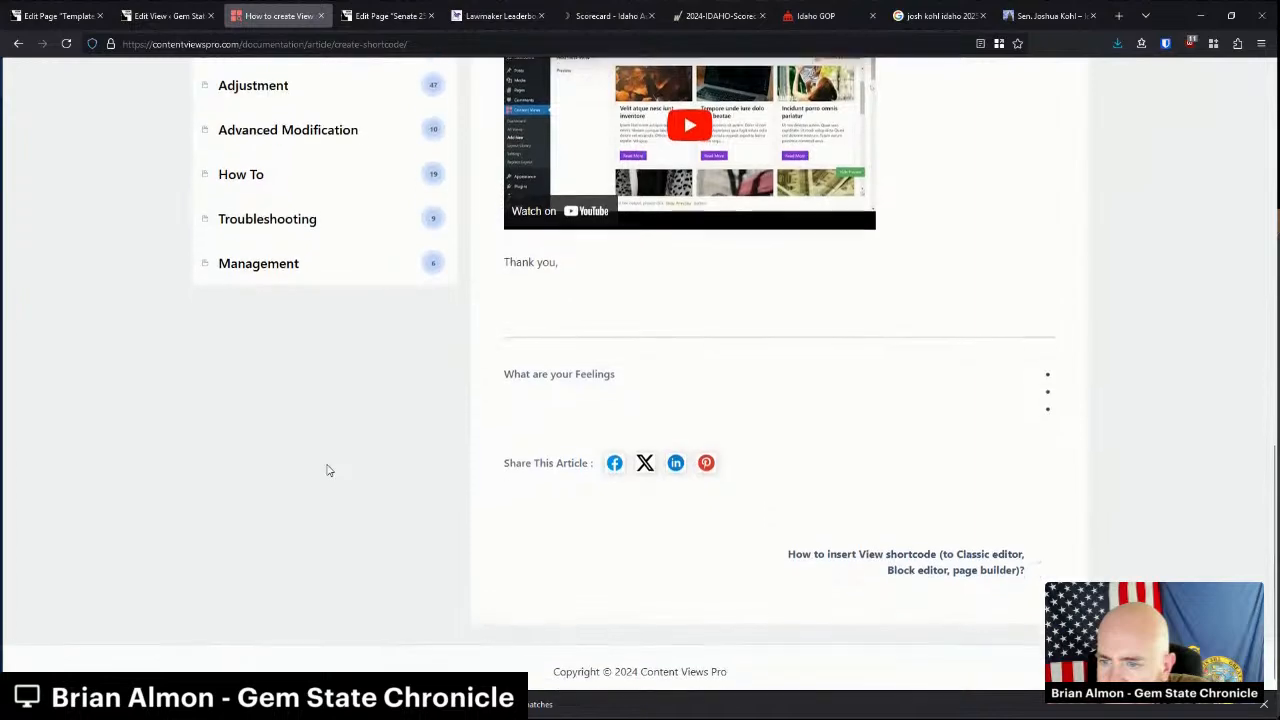
scroll(327, 470, "up", 3)
middle_click(261, 6)
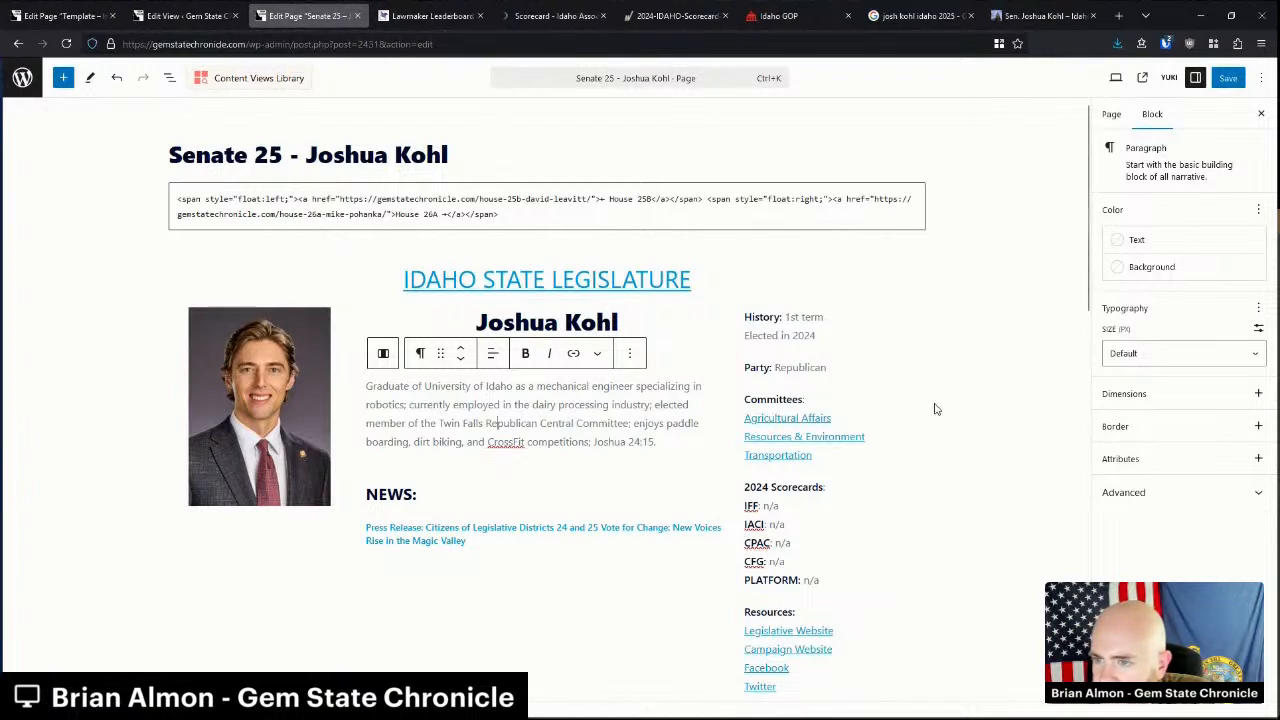
left_click(812, 364)
left_click(792, 312)
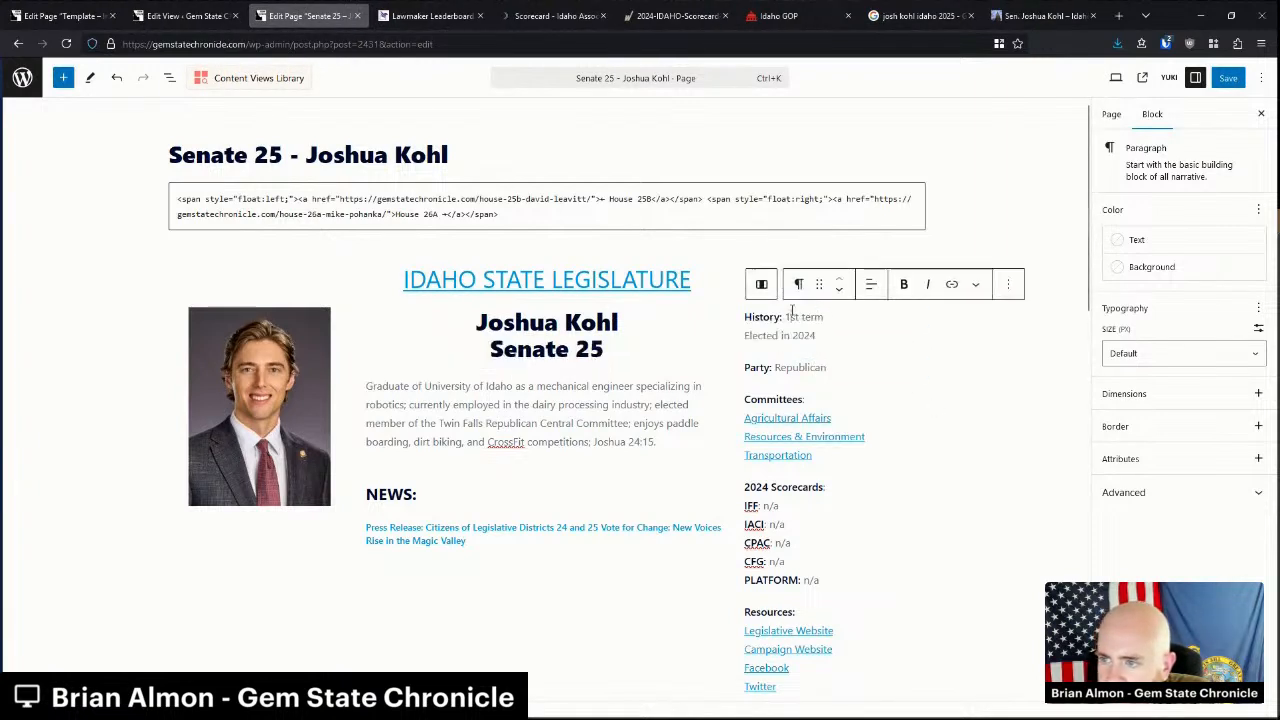
left_click(186, 15)
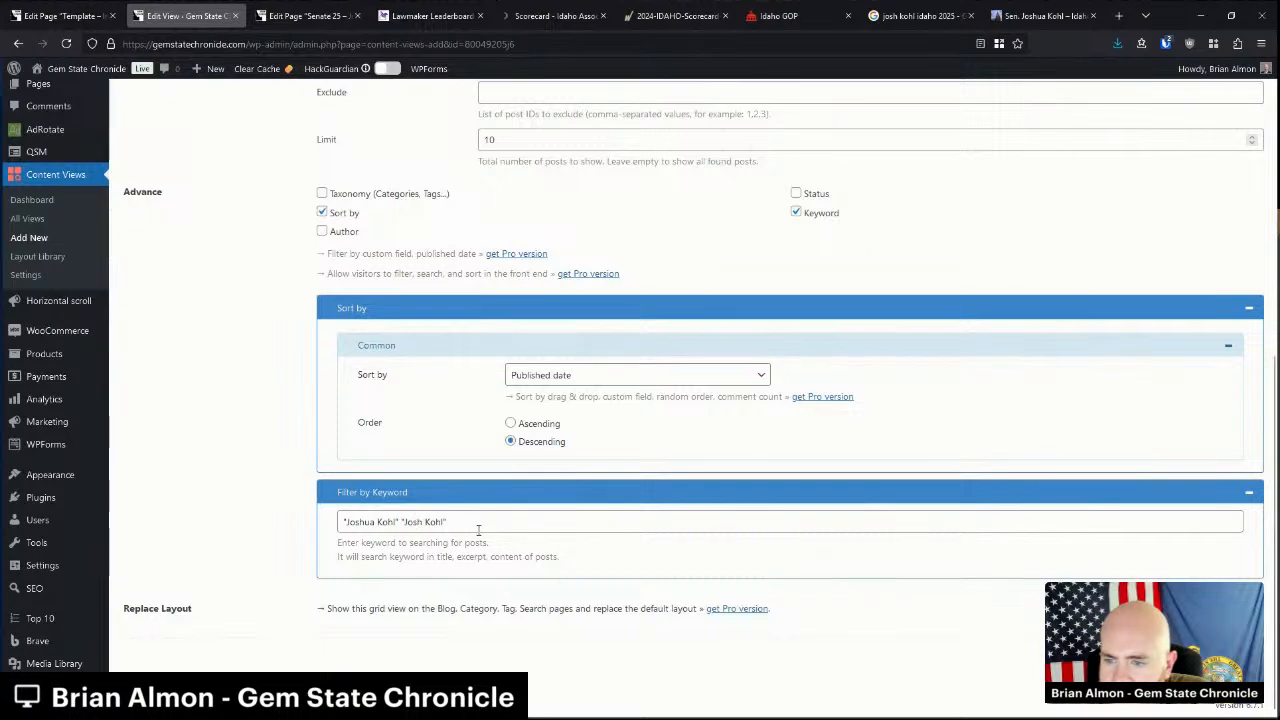
left_click_drag(401, 522, 484, 526)
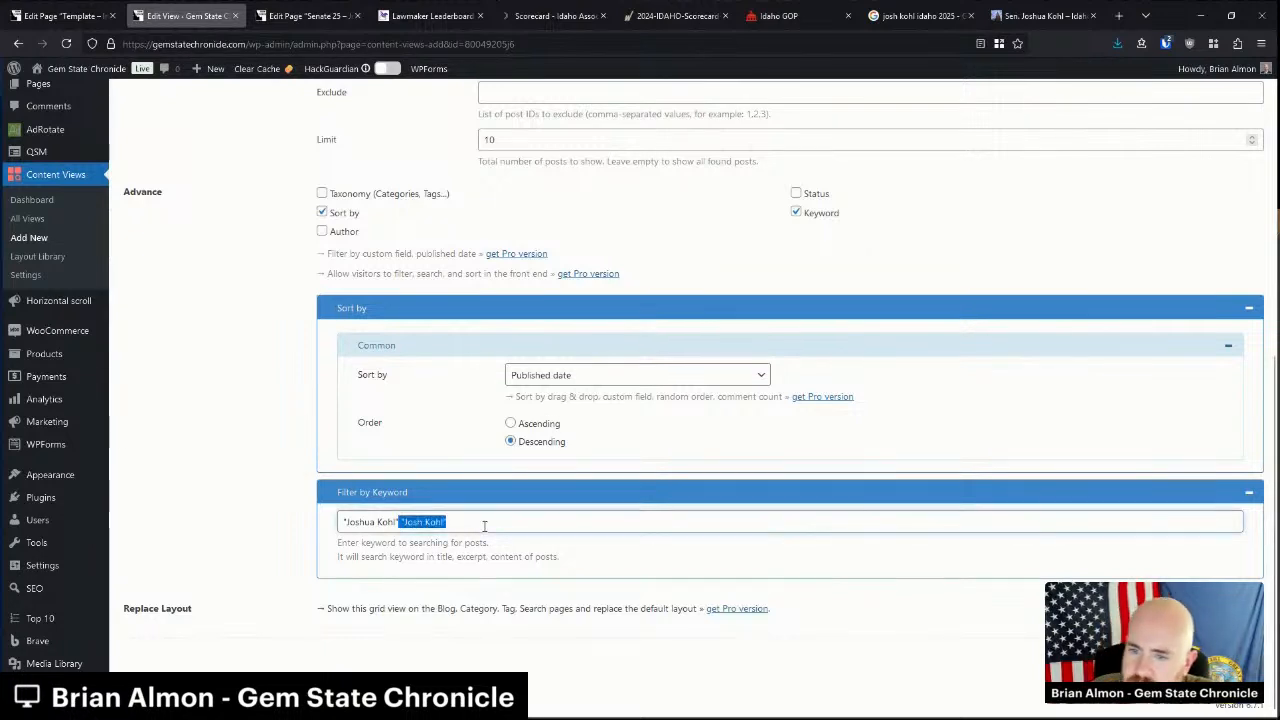
key("BackSpace")
key("Left")
key("Left")
key("Left")
key("Left")
key("Left")
key("Left")
key("BackSpace")
key("BackSpace")
key("BackSpace")
key("BackSpace")
key("BackSpace")
key("BackSpace")
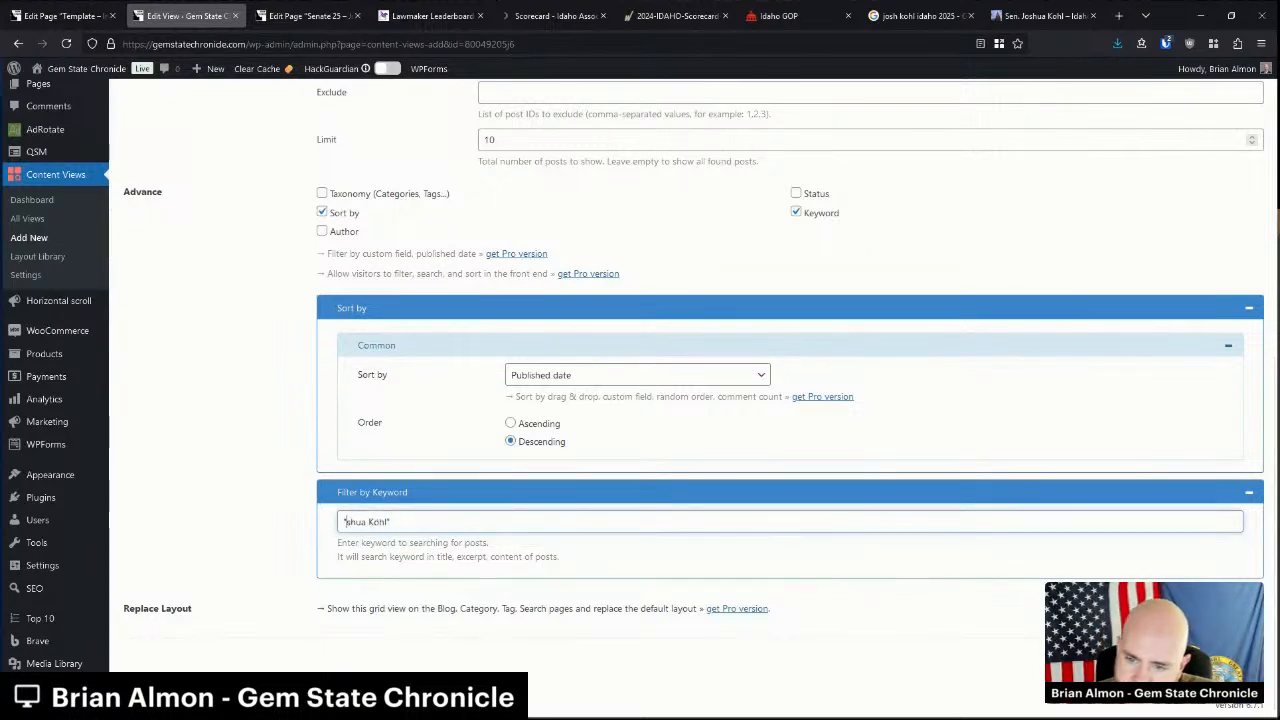
key("Delete")
left_click(302, 517)
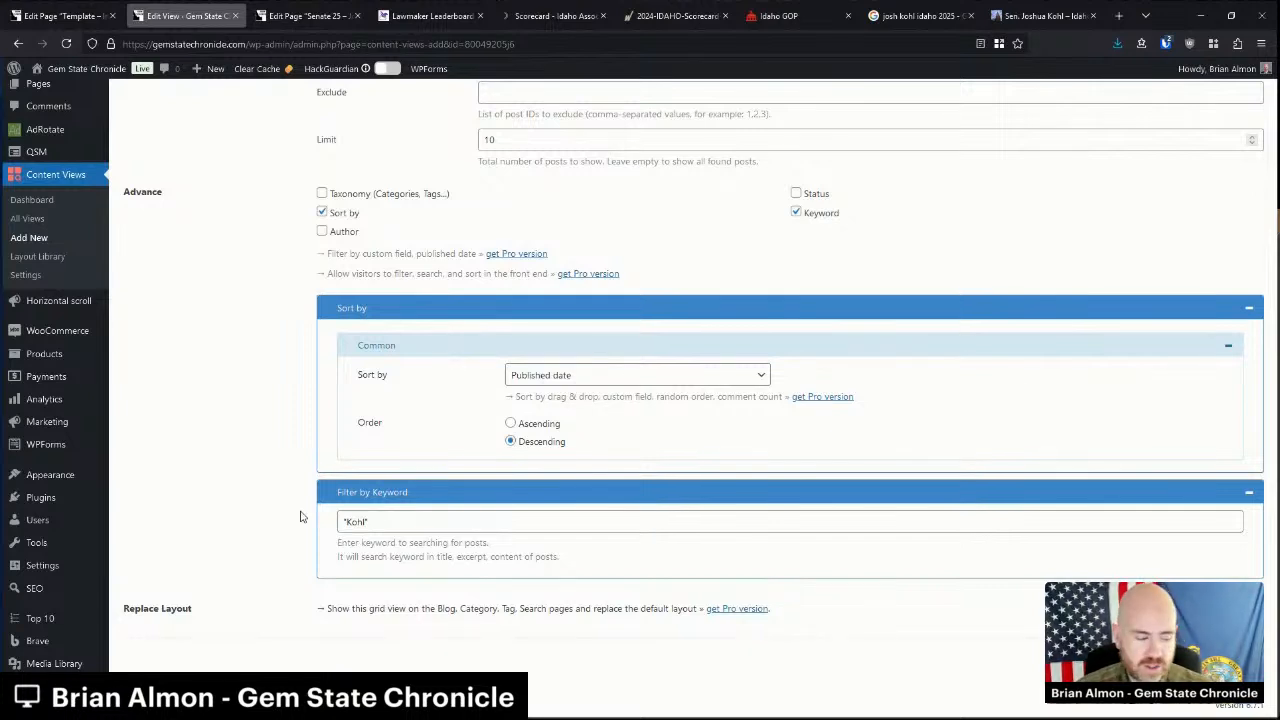
Refresh the preview with the Kohl keyword and save the content view.
left_click(397, 527)
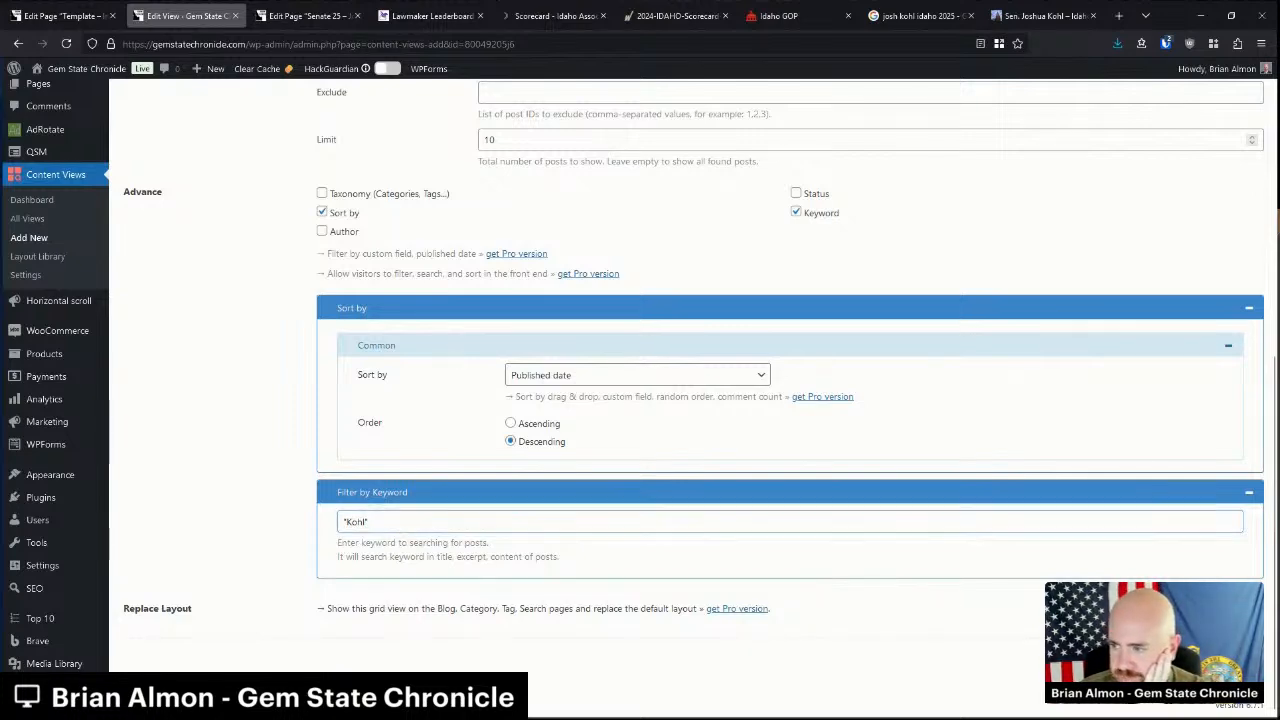
left_click(922, 595)
scroll(922, 595, "up", 5)
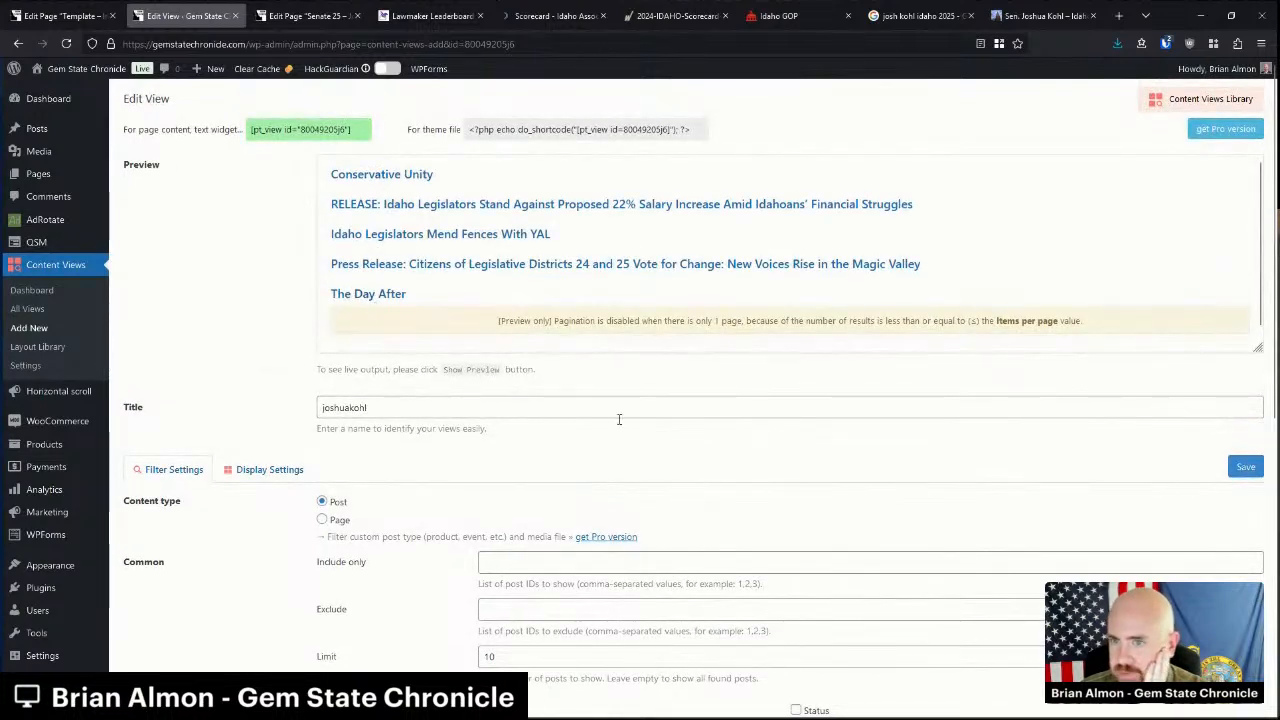
left_click(1240, 468)
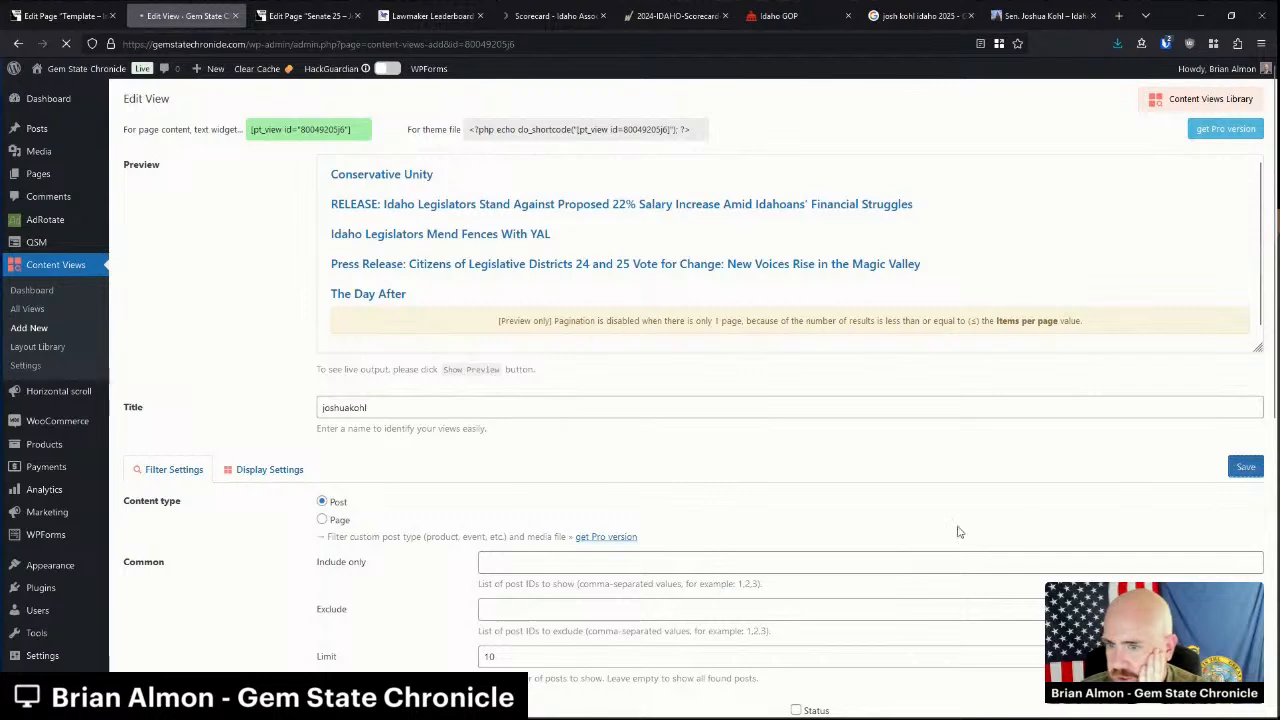
Save the Senate 25 – Joshua Kohl page and view the live page.
left_click(272, 13)
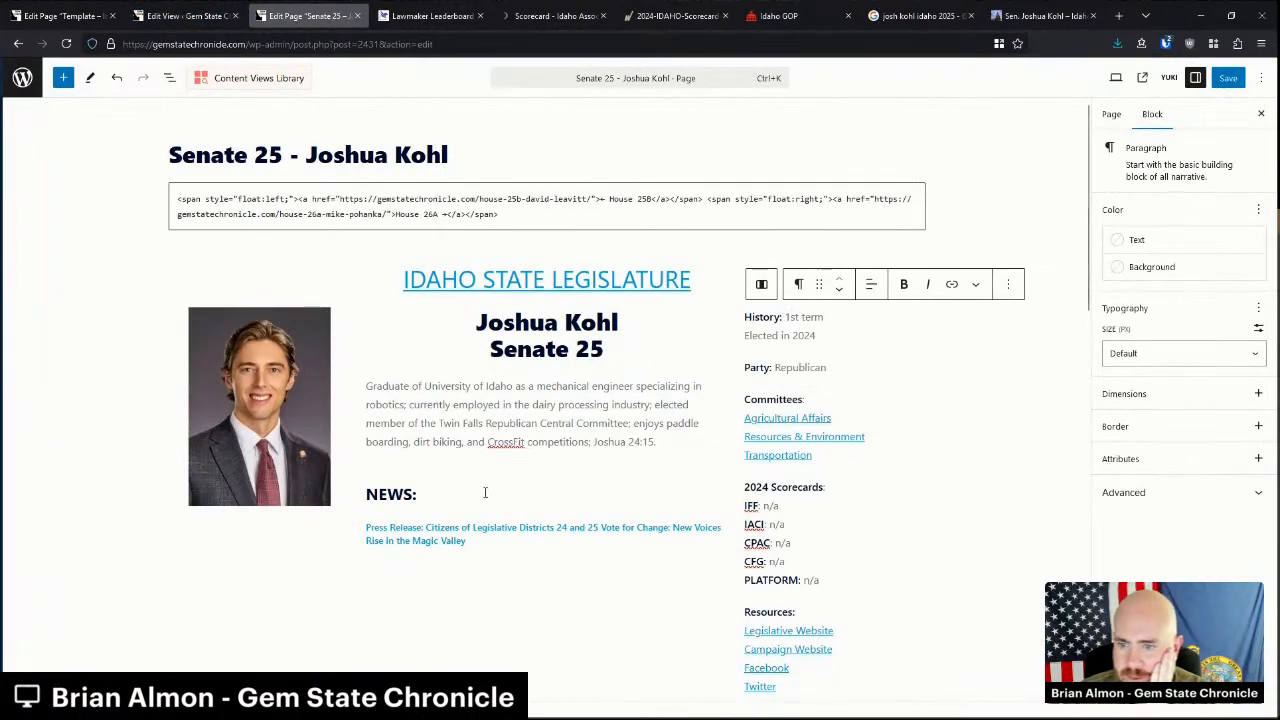
left_click(1229, 79)
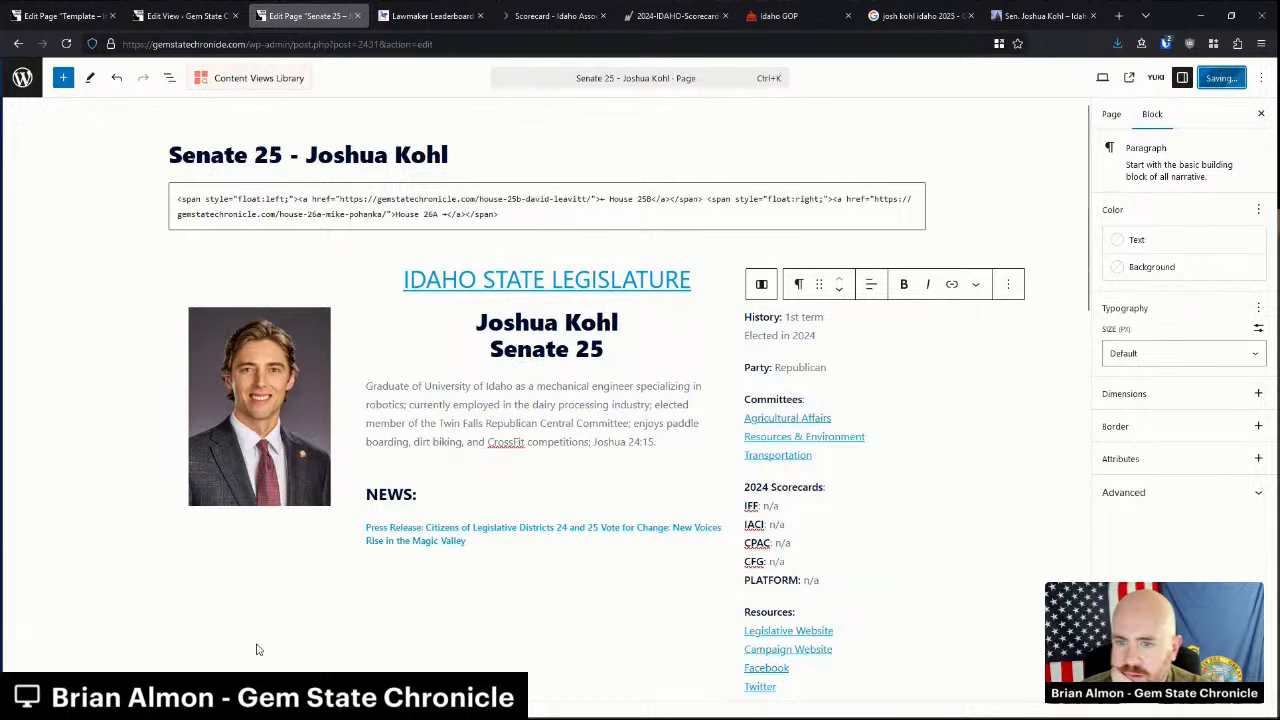
left_click(140, 688)
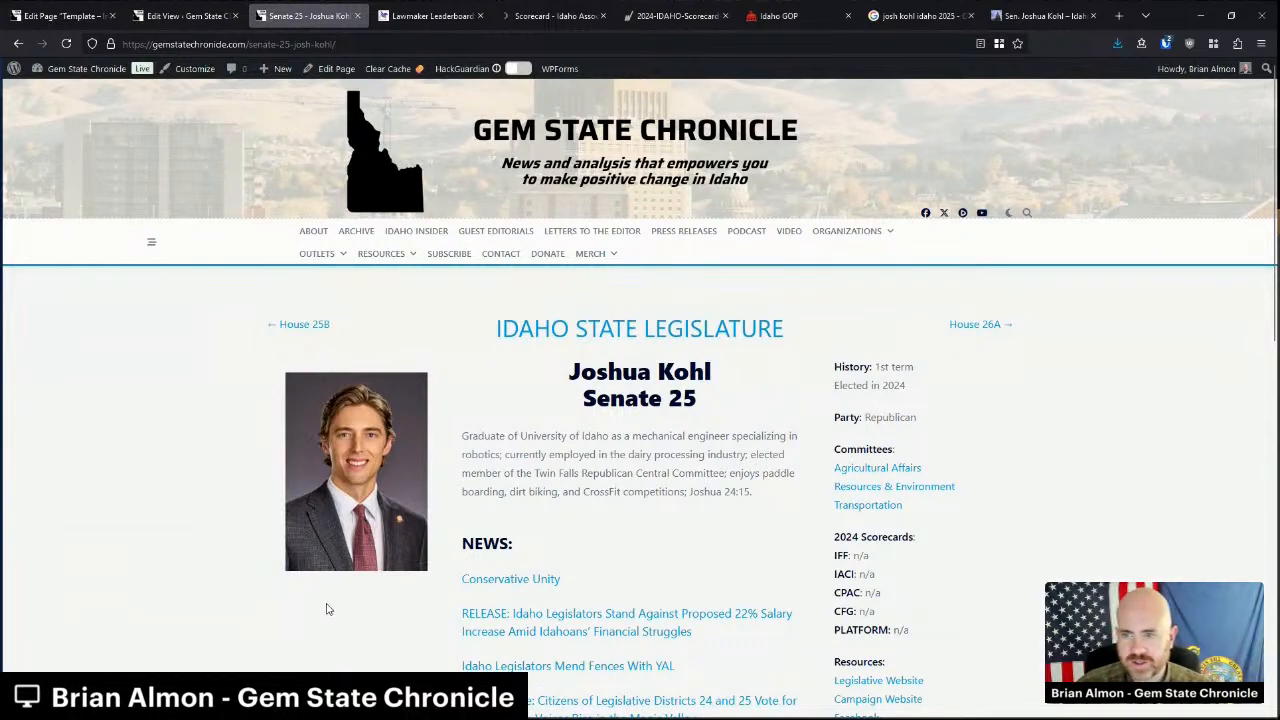
scroll(343, 603, "down", 1)
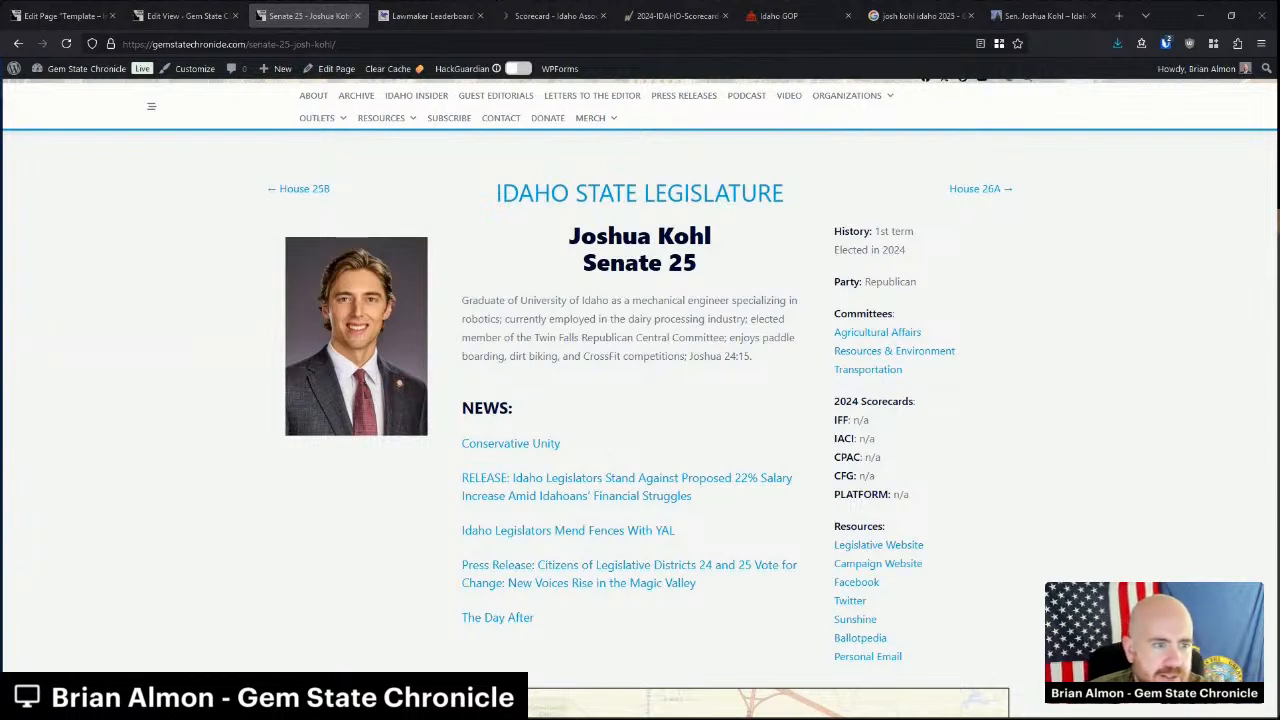
left_click(978, 191)
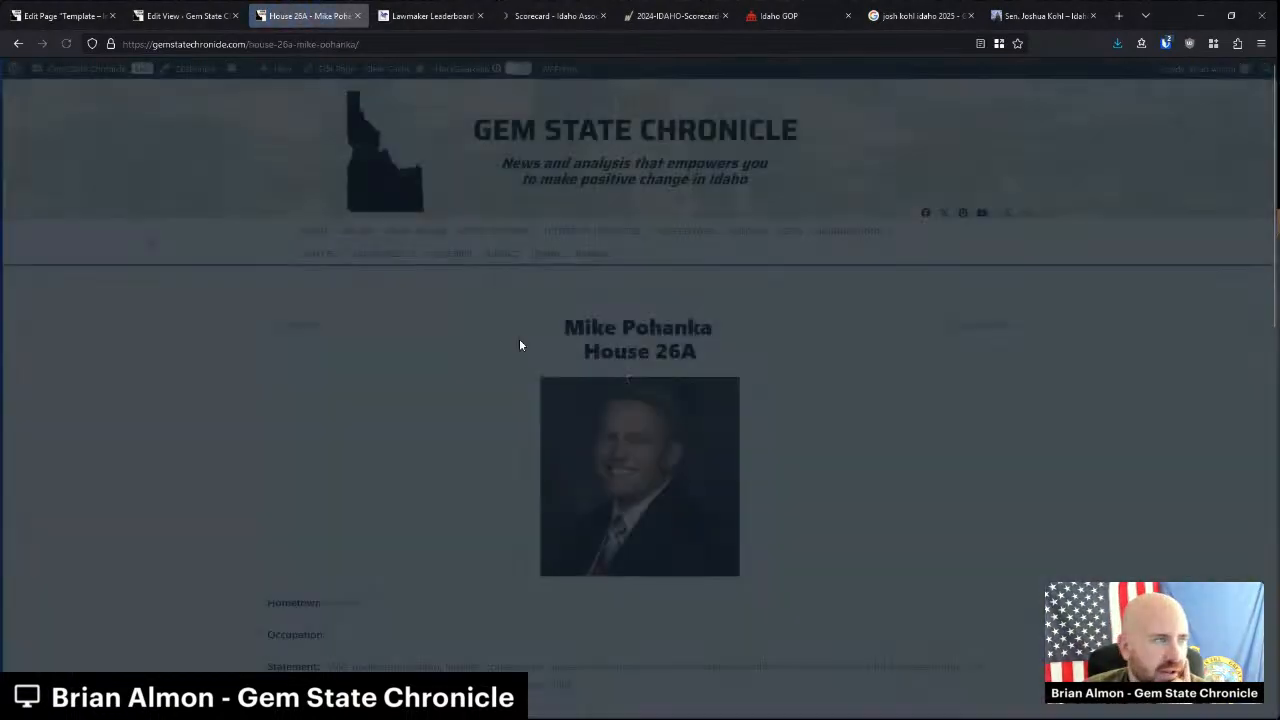
scroll(609, 421, "down", 2)
scroll(604, 407, "up", 2)
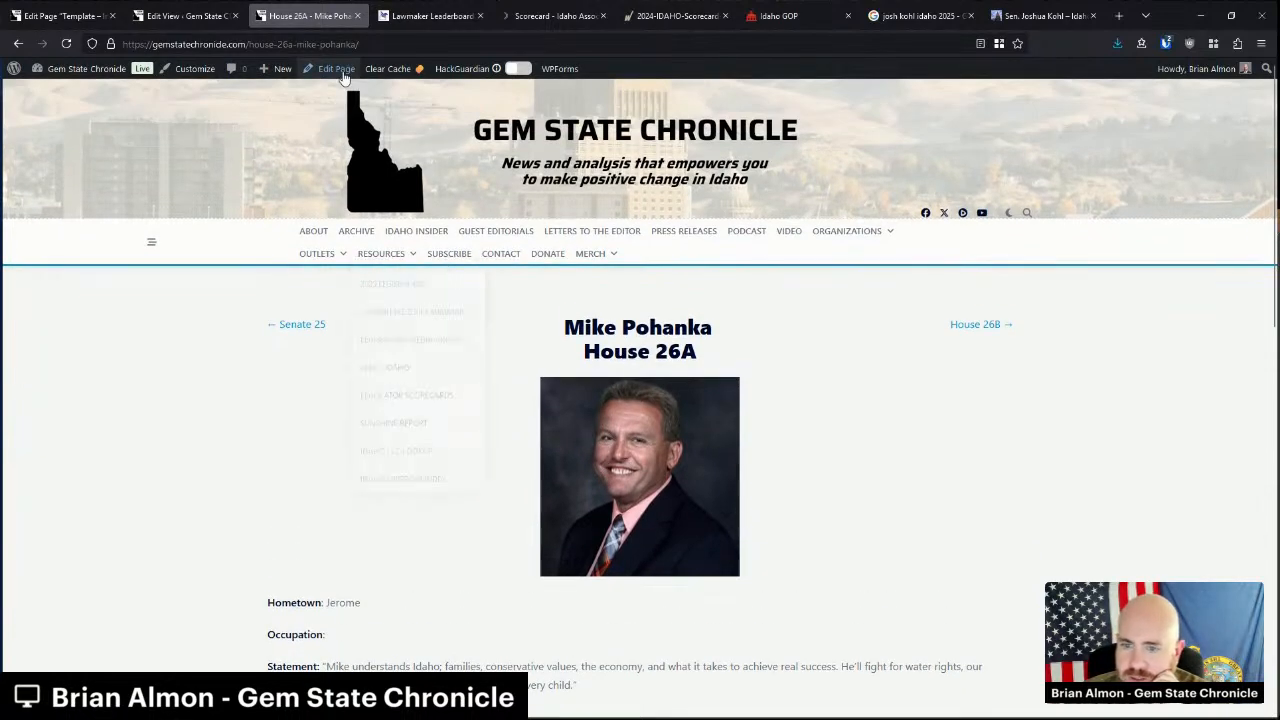
scroll(354, 394, "down", 3)
scroll(364, 537, "up", 3)
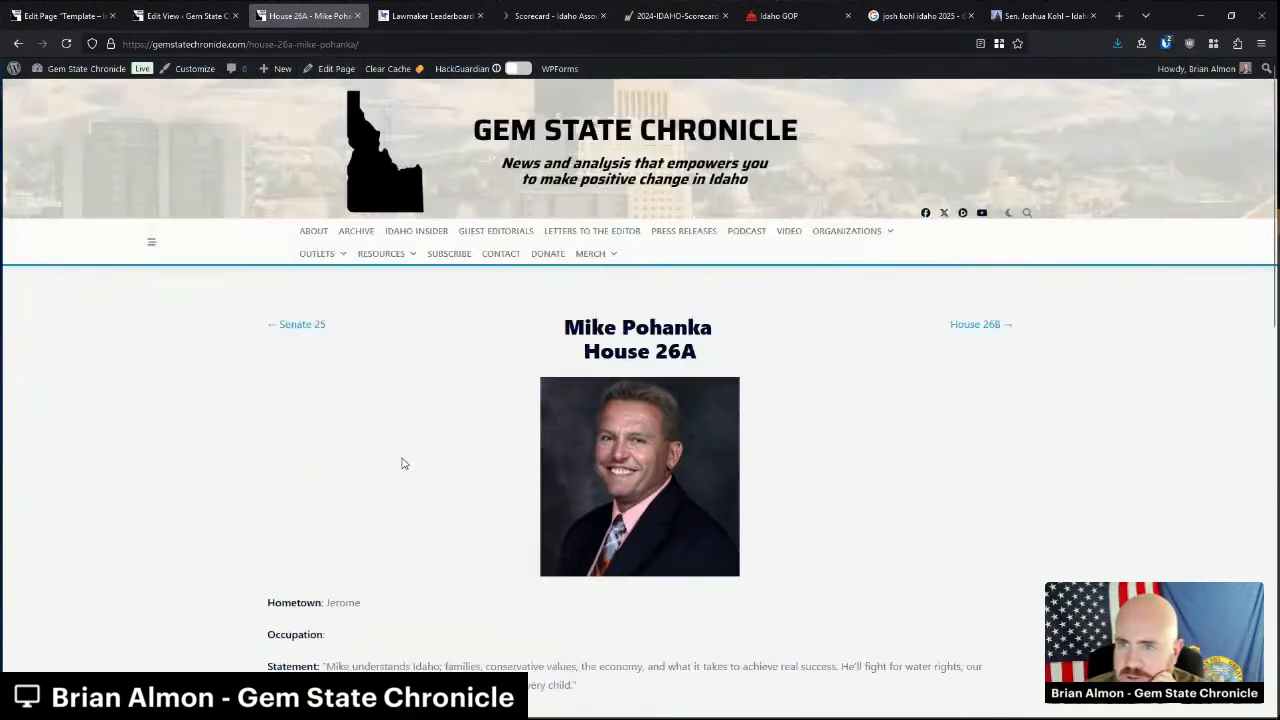
left_click(335, 69)
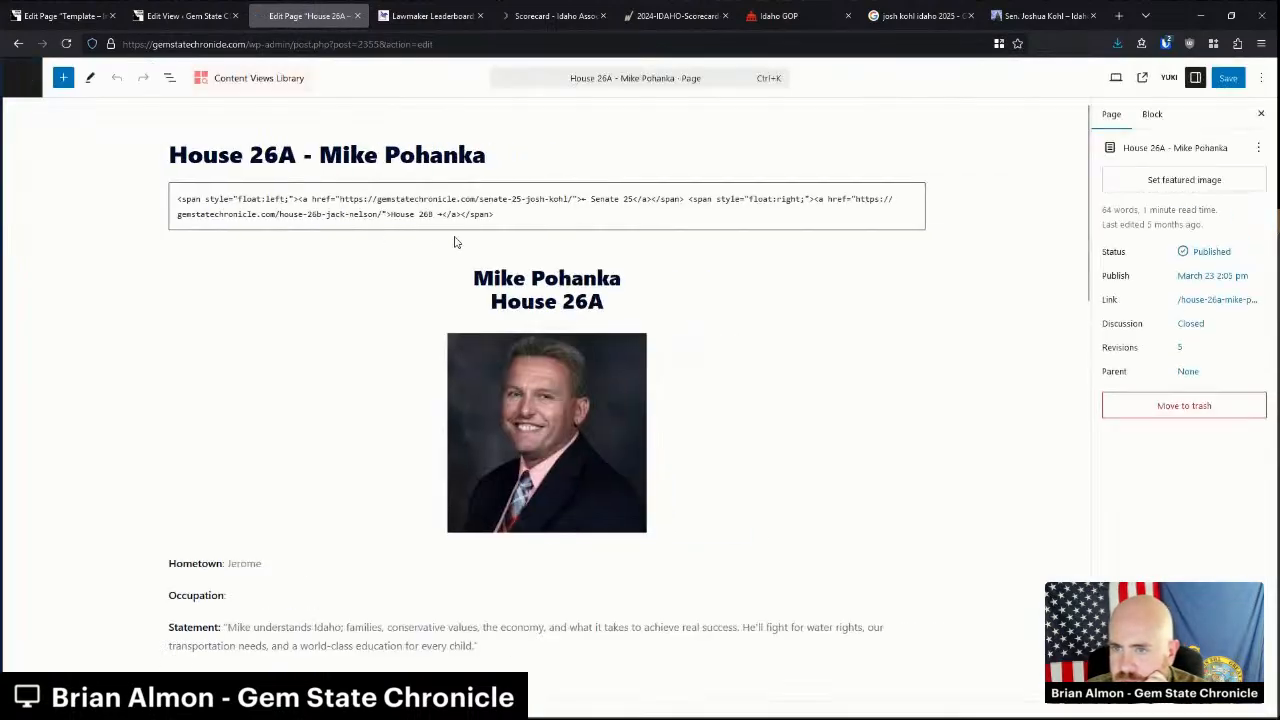
Paste the template's IDAHO STATE LEGISLATURE heading and three-column layout below the navigation links.
left_click(90, 12)
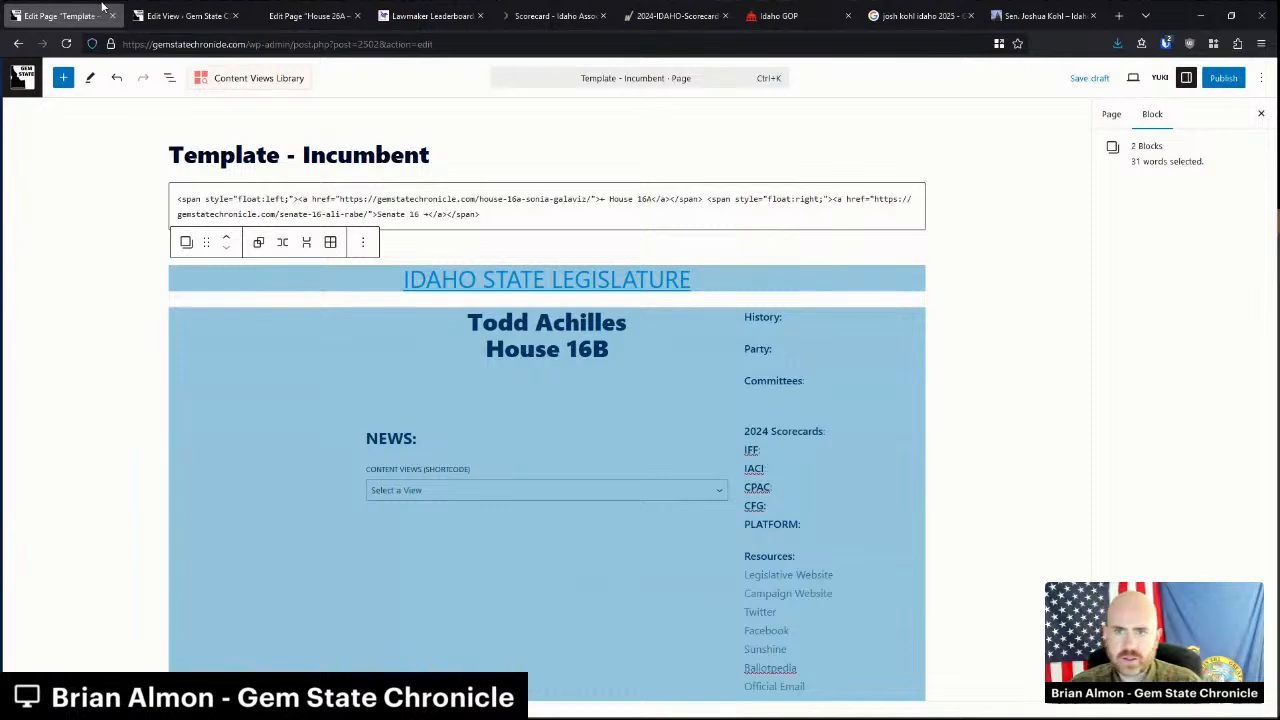
left_click(300, 12)
left_click(540, 252)
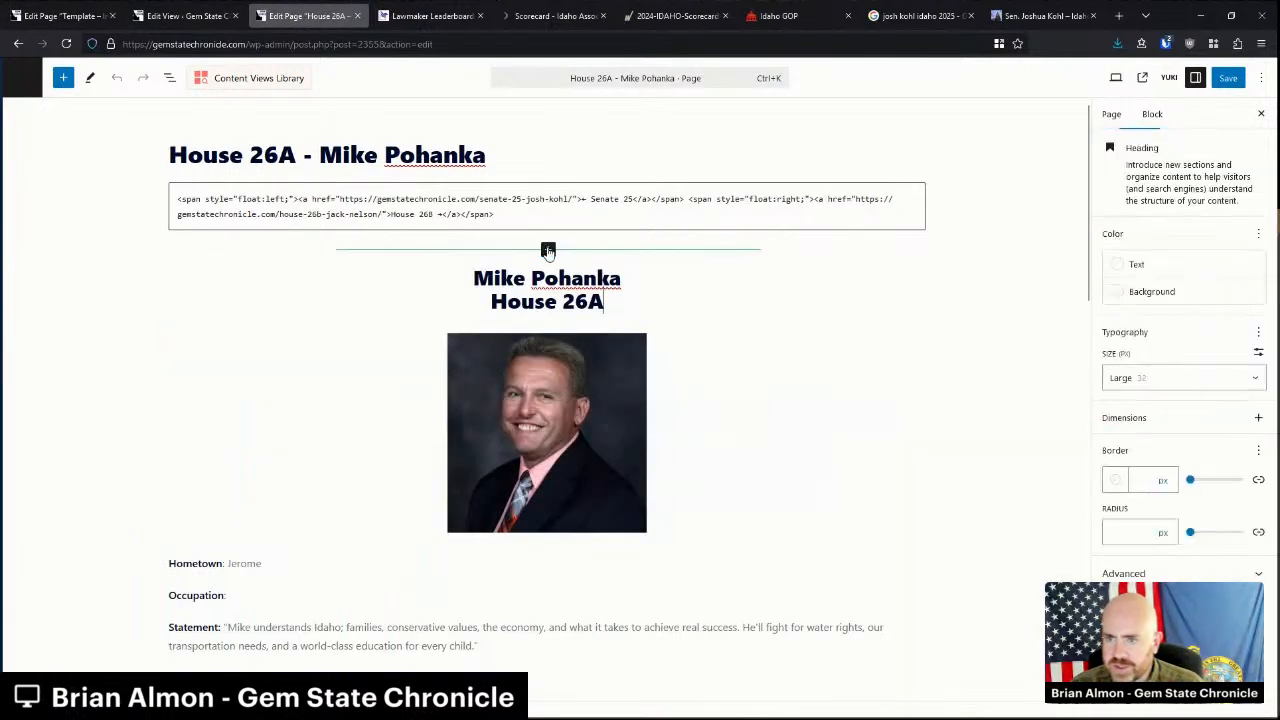
left_click(548, 249)
left_click(478, 350)
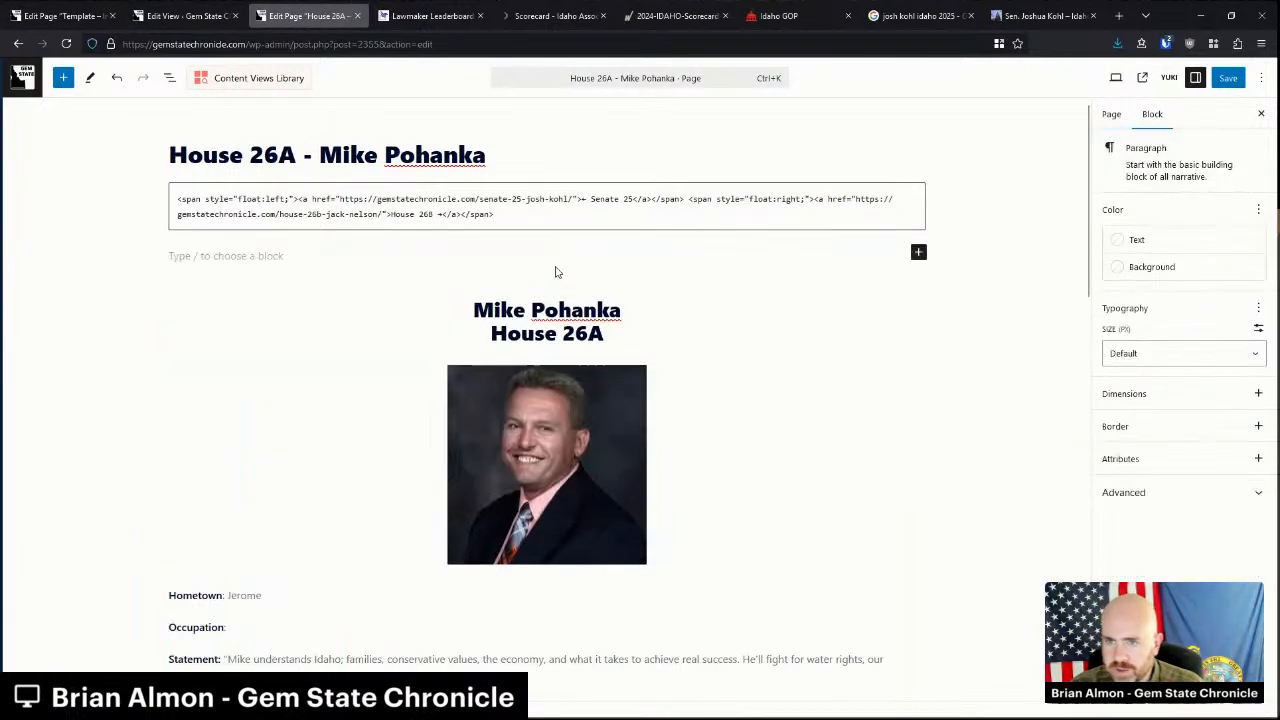
key("ctrl+v")
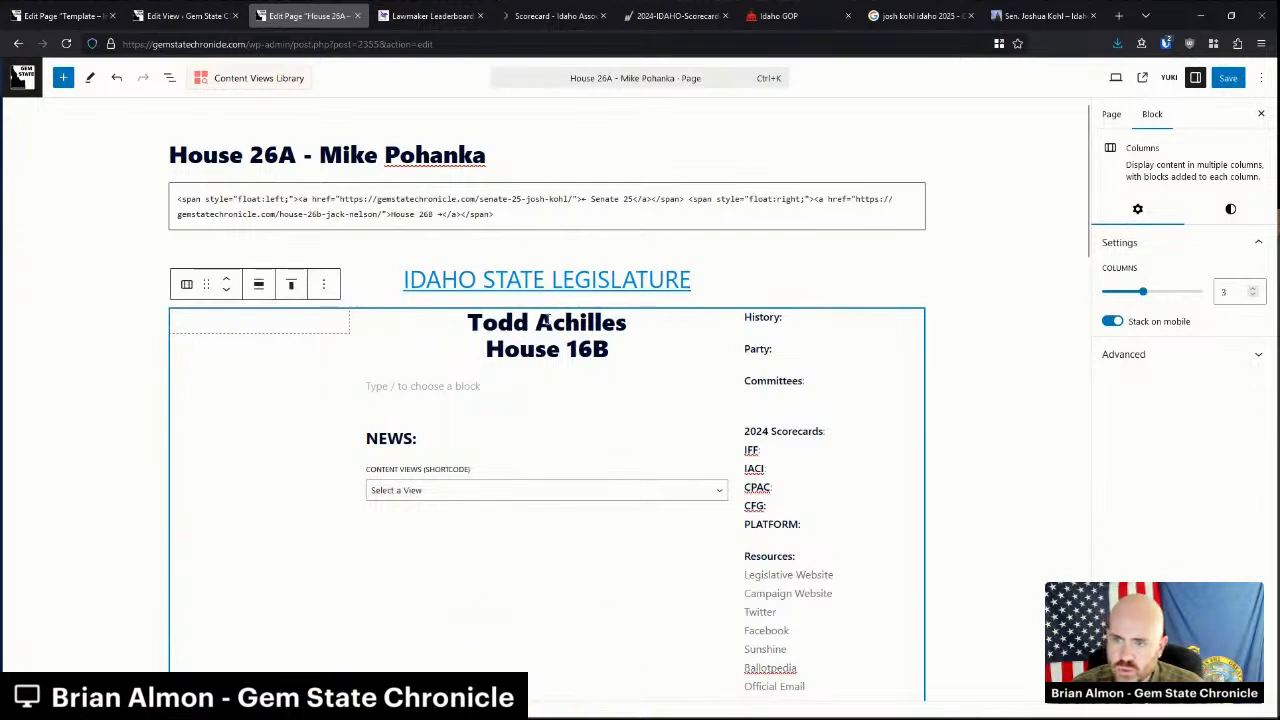
triple_click(547, 320)
type("Mike ")
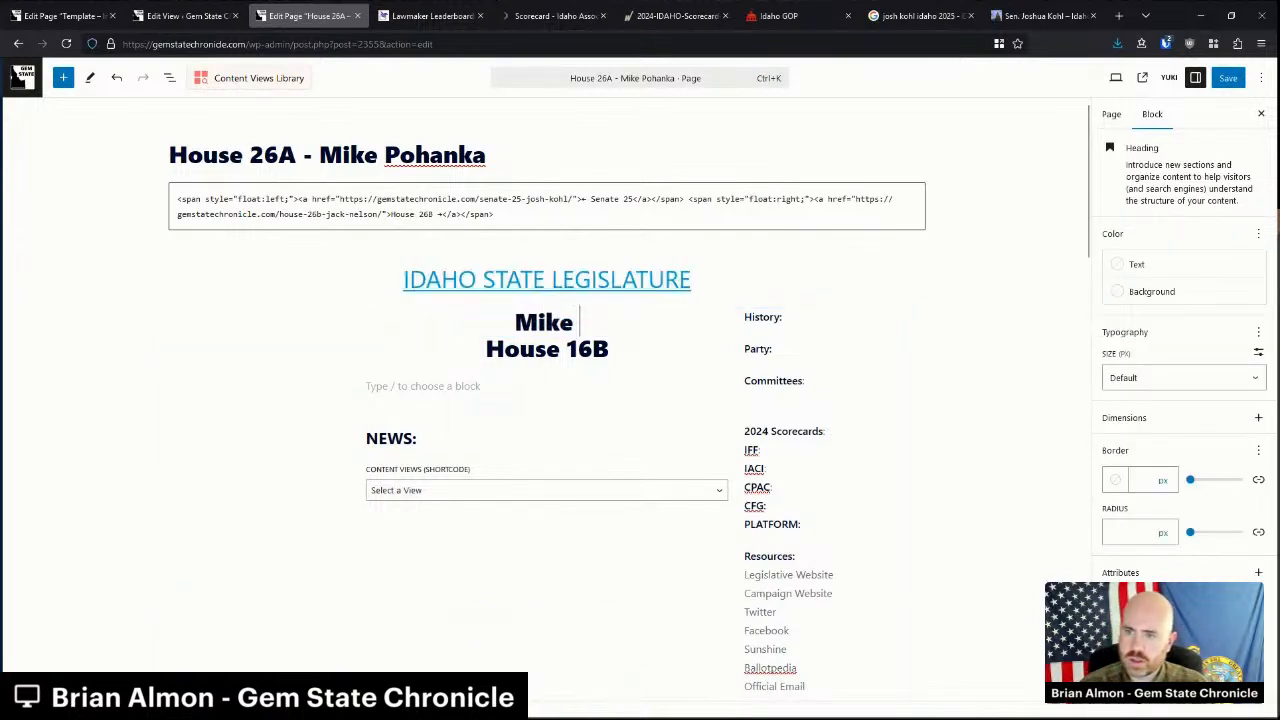
type("Pohanka")
key("Down")
key("BackSpace")
key("BackSpace")
key("BackSpace")
type("26A")
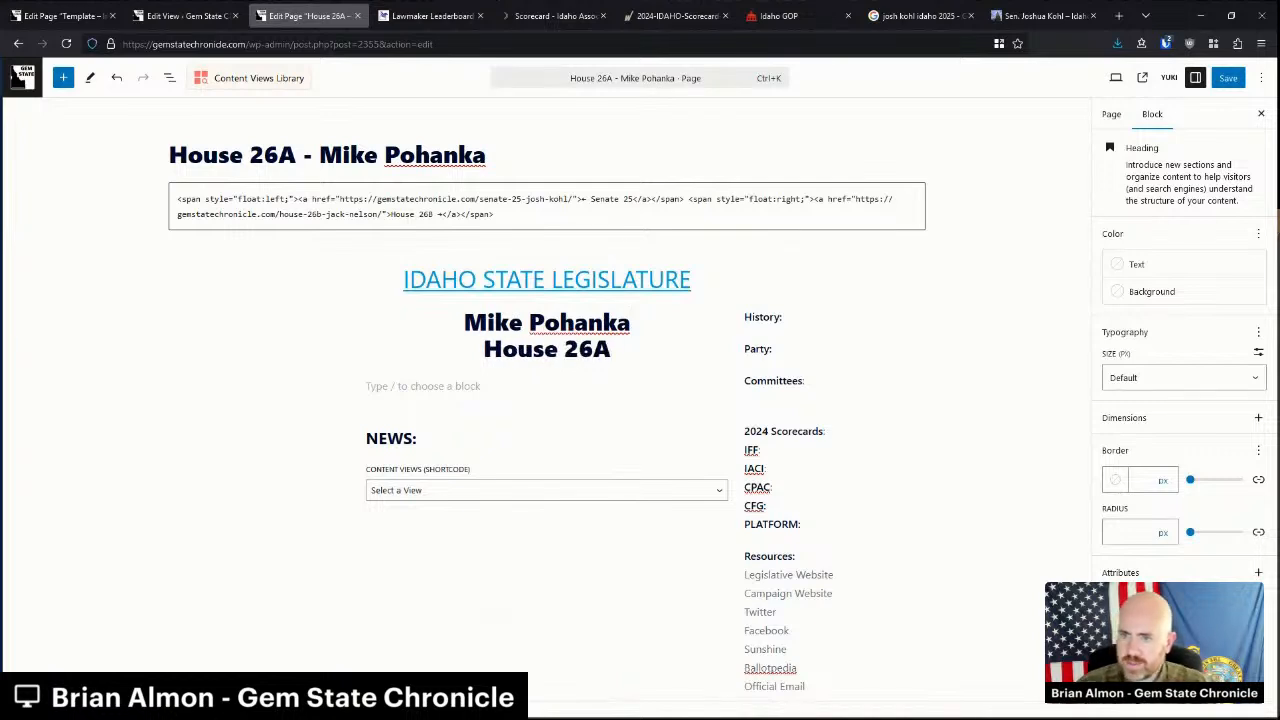
scroll(533, 354, "down", 2)
scroll(533, 354, "up", 2)
left_click(245, 325)
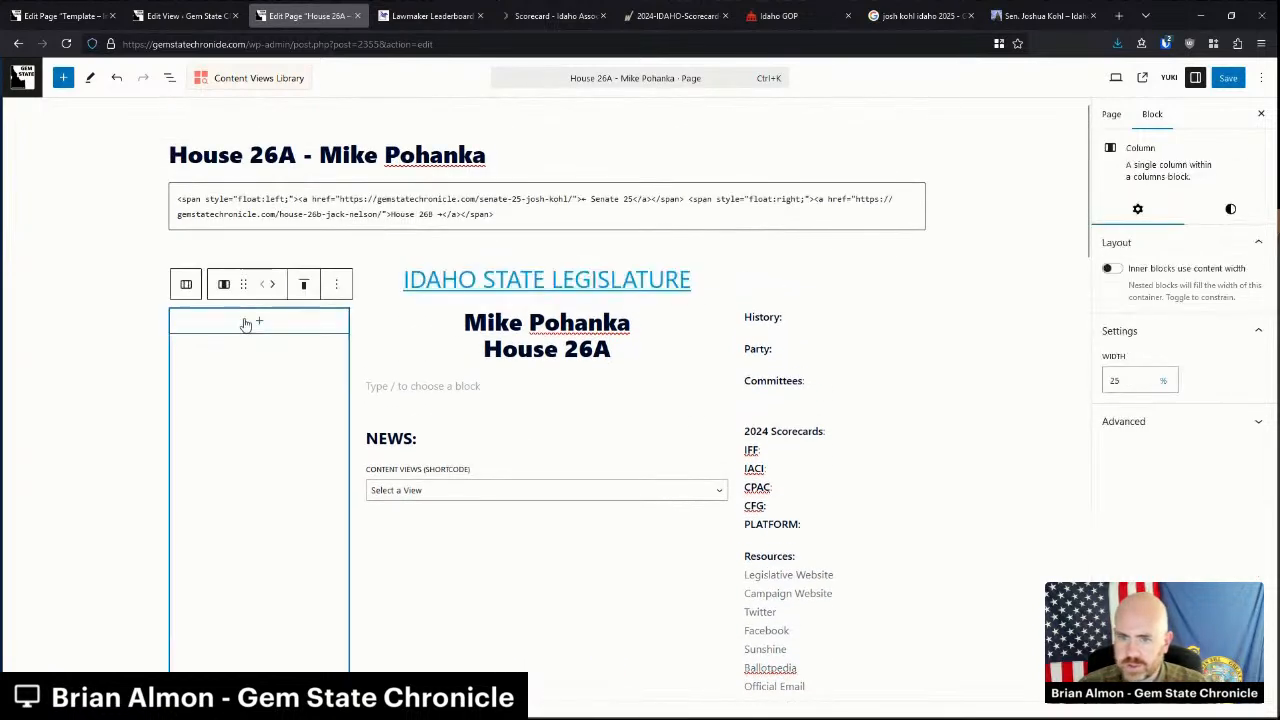
left_click(259, 320)
left_click(201, 425)
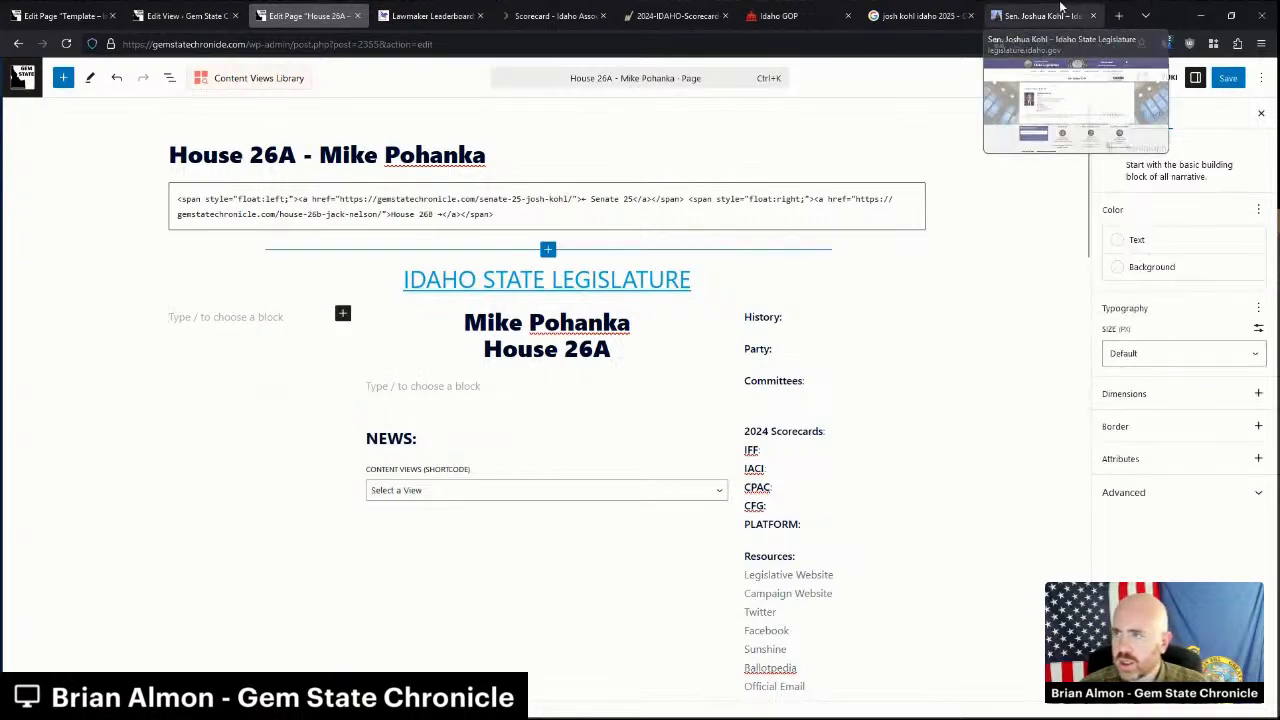
Search Google for 'mike pohanka idaho 2025'.
middle_click(1060, 8)
left_click(1028, 8)
left_click_drag(201, 90, 125, 92)
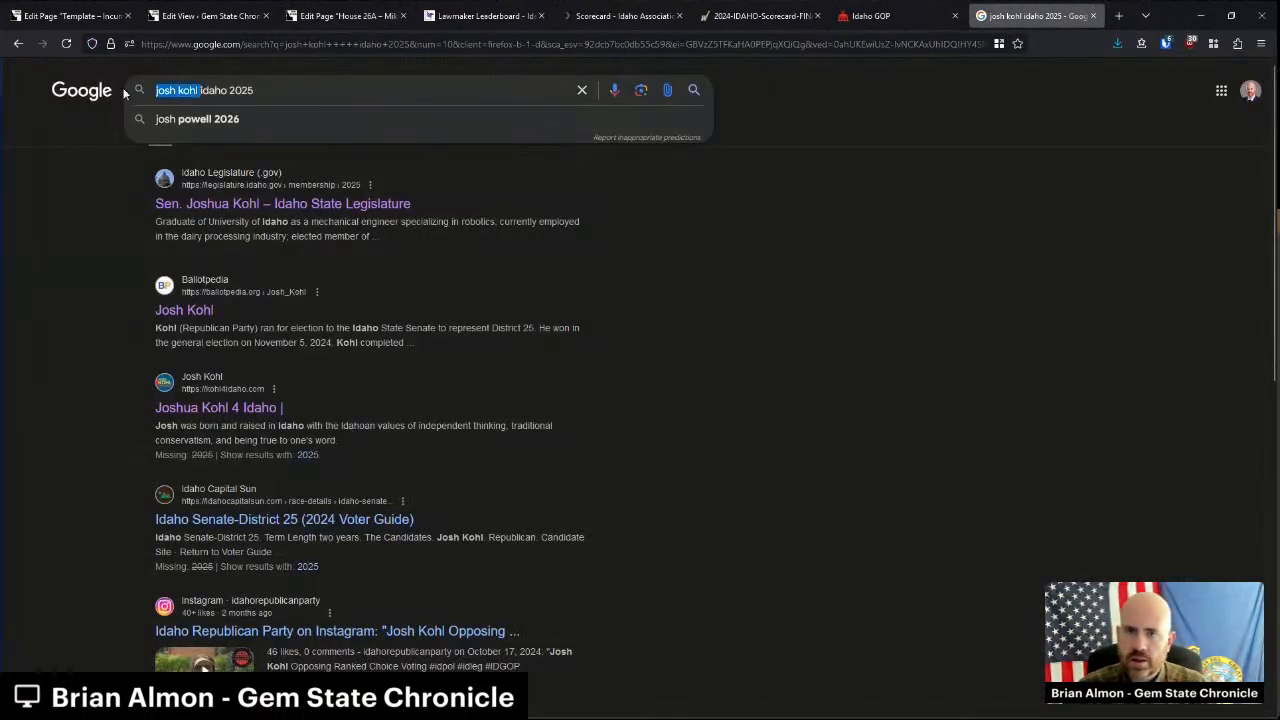
type("mike pohanka")
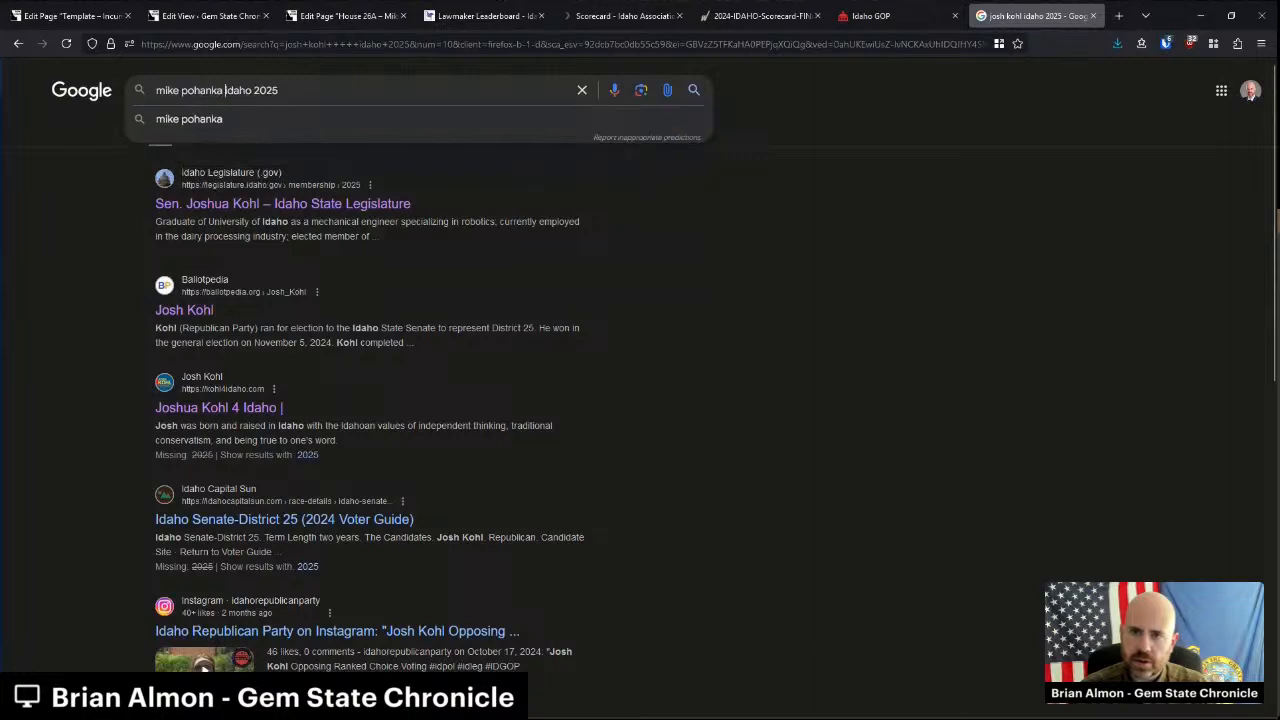
key("Return")
Open Rep. Mike Pohanka's legislature profile and copy his full-size portrait image.
middle_click(343, 203)
key("ctrl+Tab")
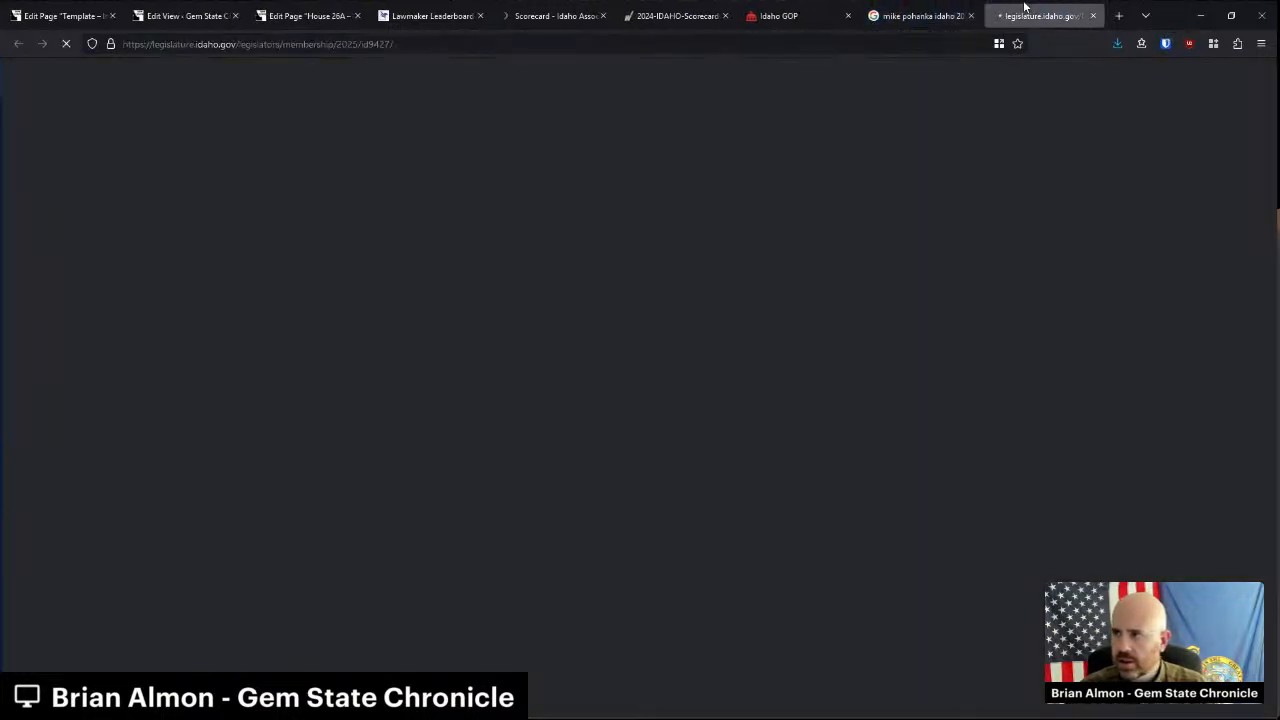
right_click(319, 312)
left_click(362, 324)
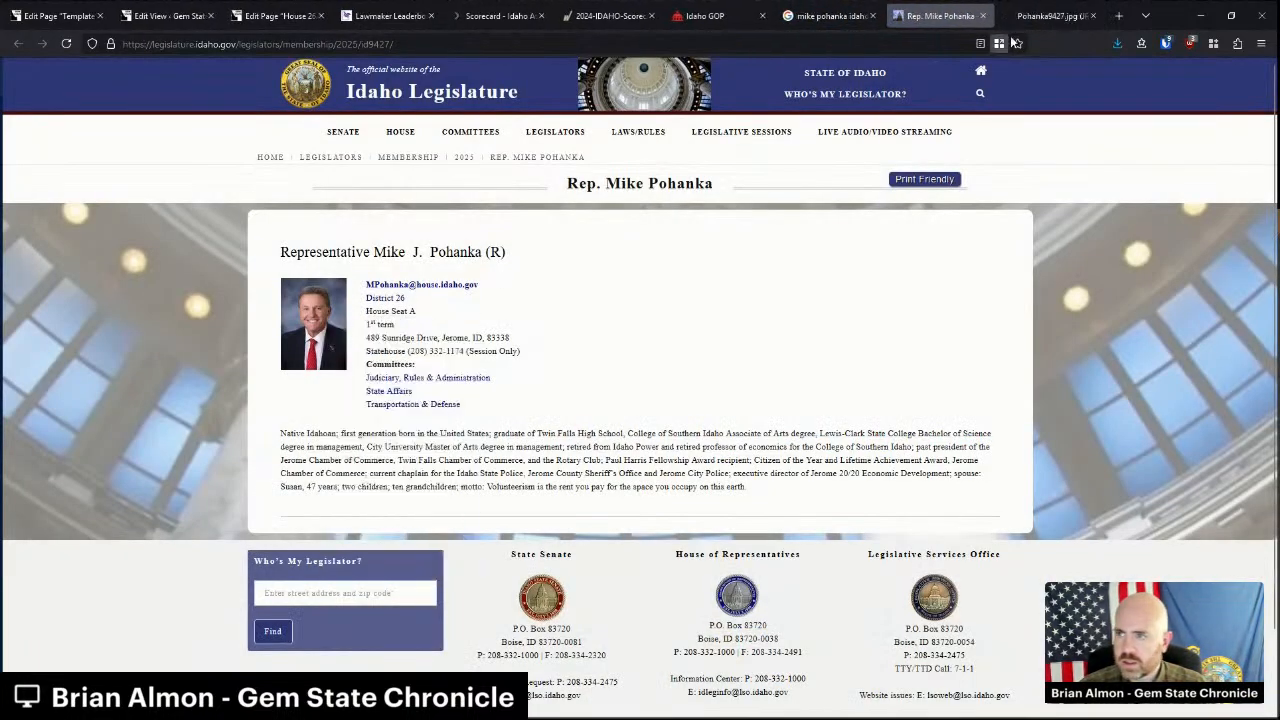
left_click(1030, 17)
right_click(654, 367)
left_click(712, 404)
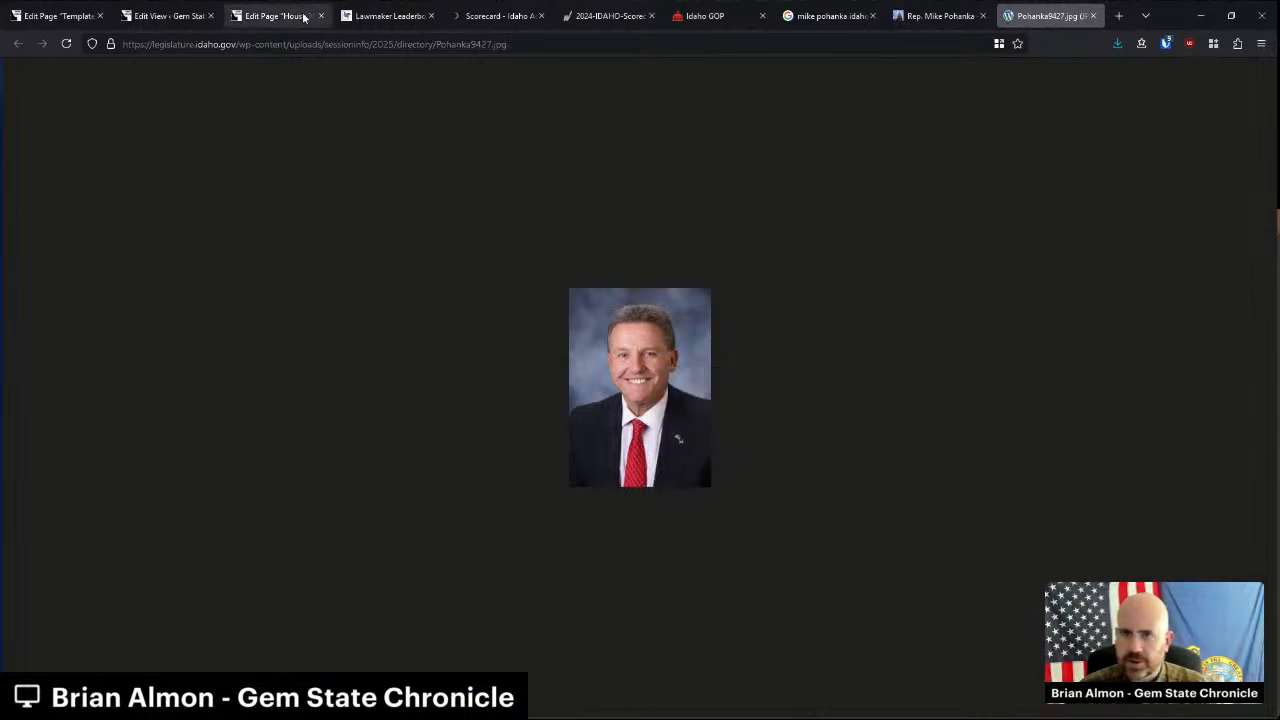
left_click(280, 16)
mouse_move(596, 428)
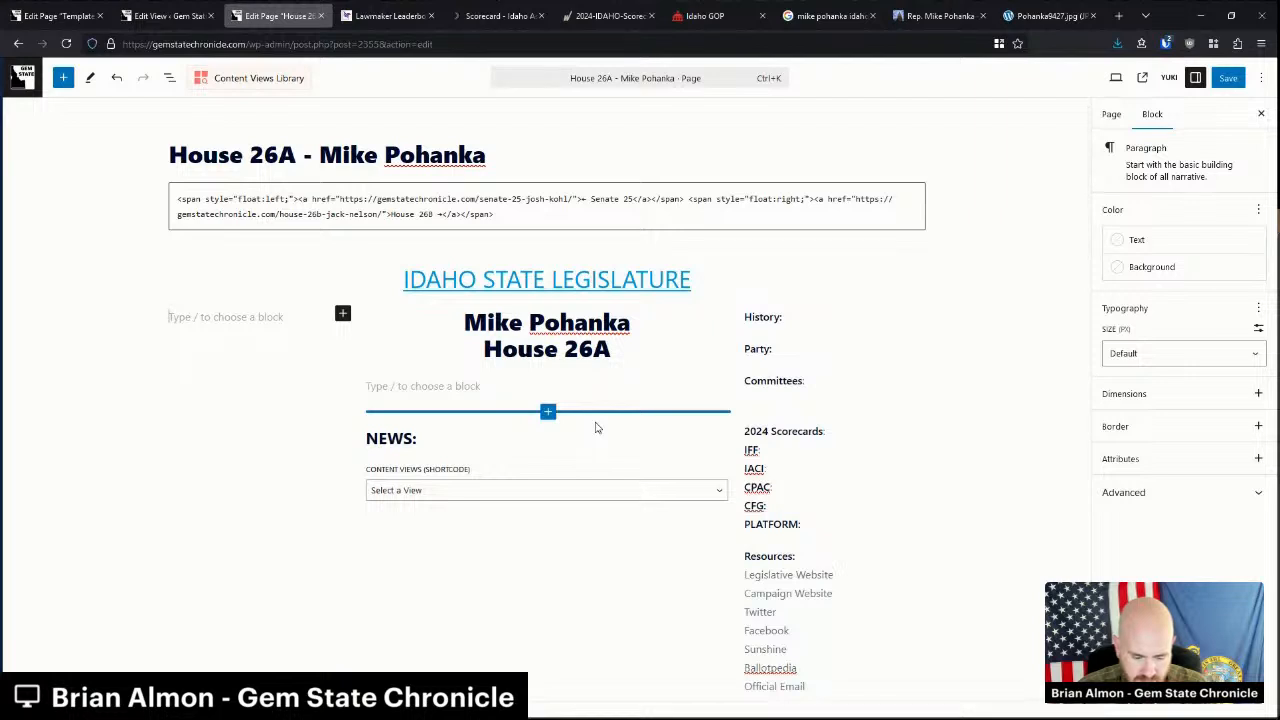
Paste the portrait into the left column and centre it.
key("ctrl+v")
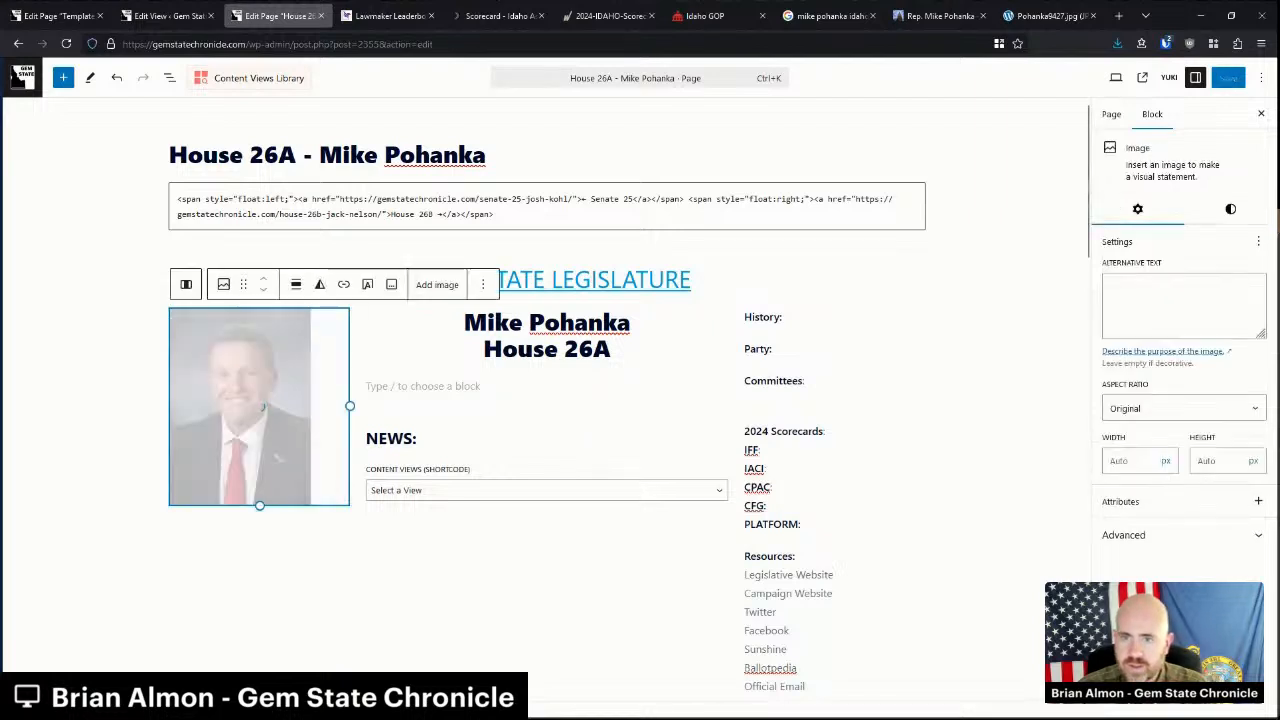
left_click(296, 285)
left_click(358, 430)
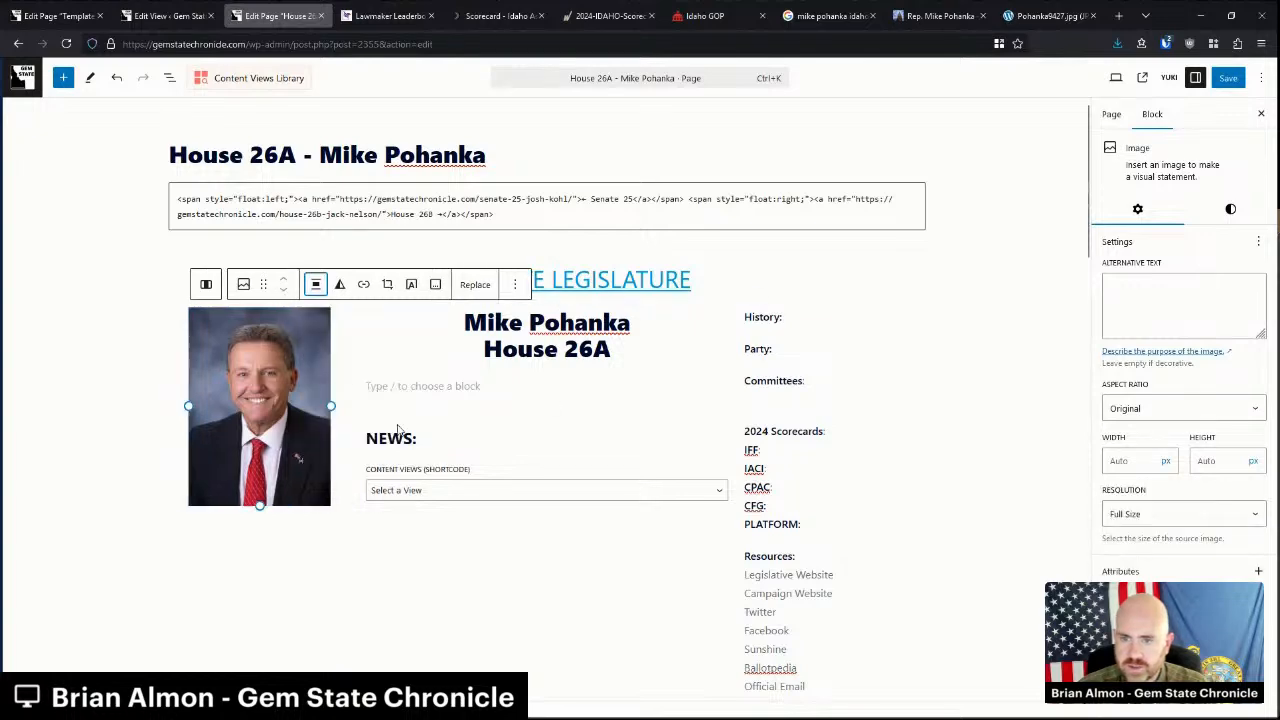
Copy the bio paragraph from the legislature profile and paste it under the name.
left_click(968, 12)
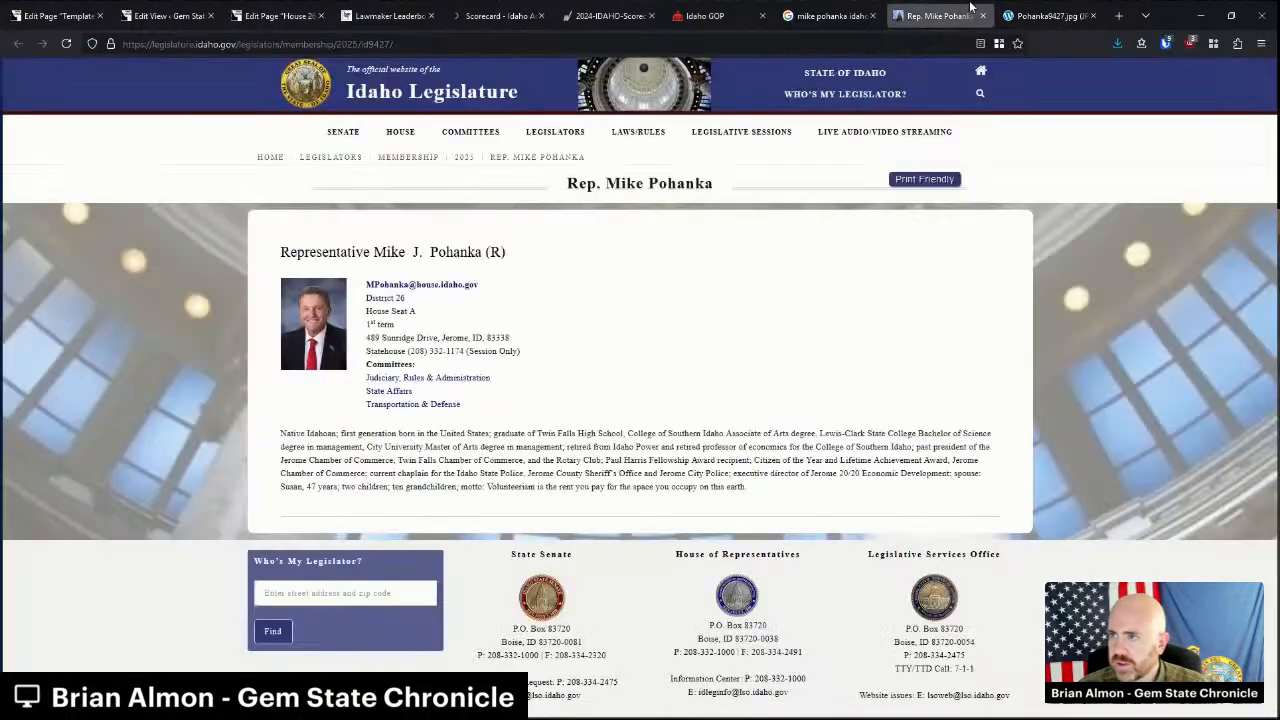
triple_click(603, 460)
key("ctrl+c")
left_click(280, 15)
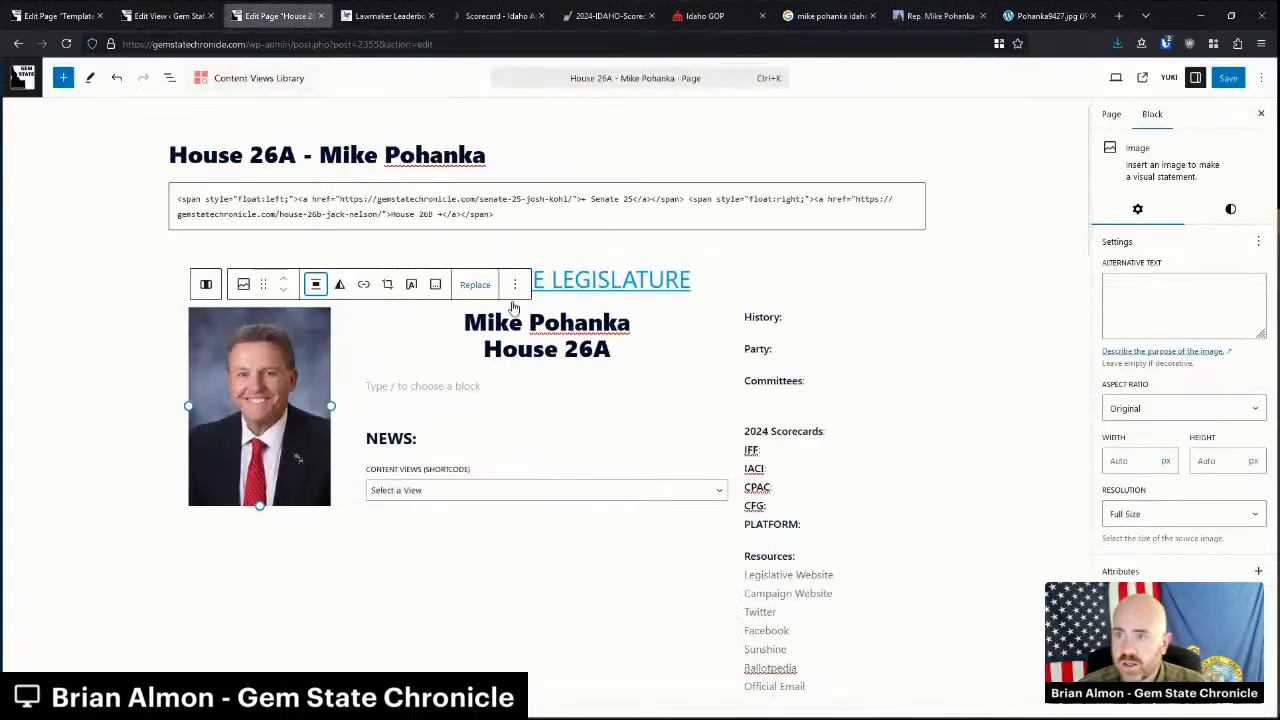
left_click(466, 398)
key("ctrl+v")
scroll(640, 342, "up", 2)
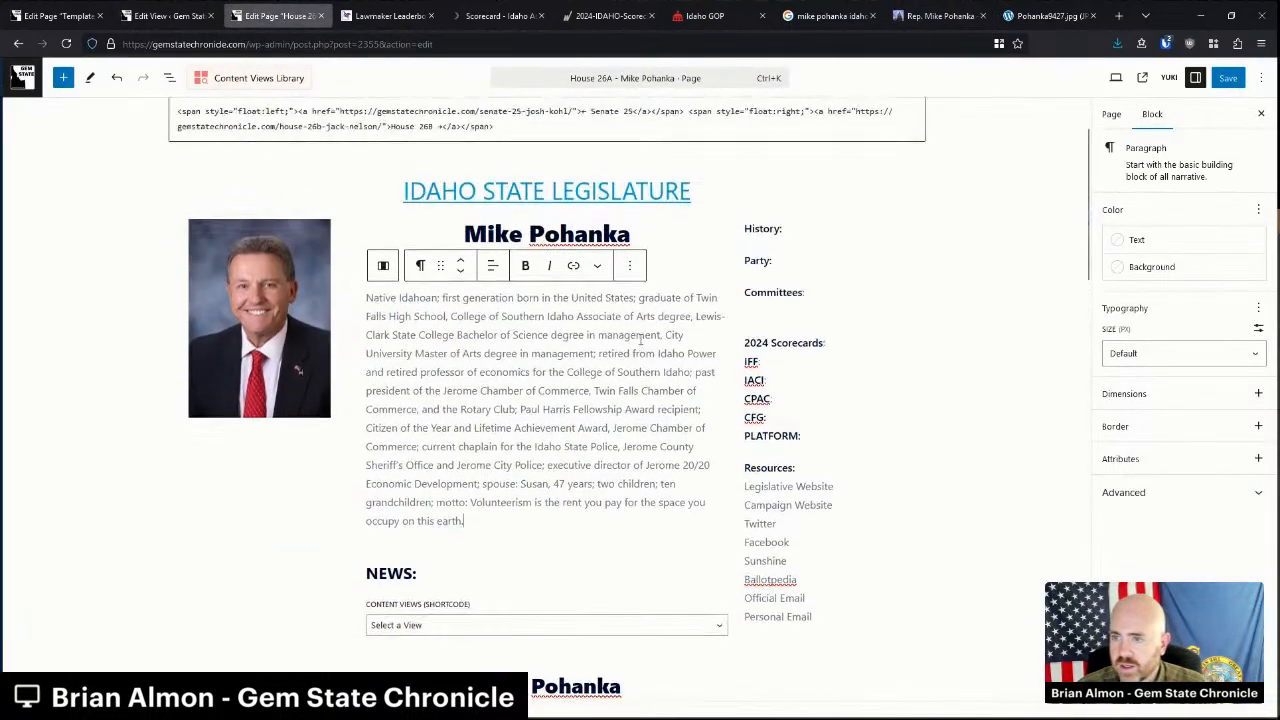
Paste the three linked committees under Committees and add a new line under History.
left_click(1080, 8)
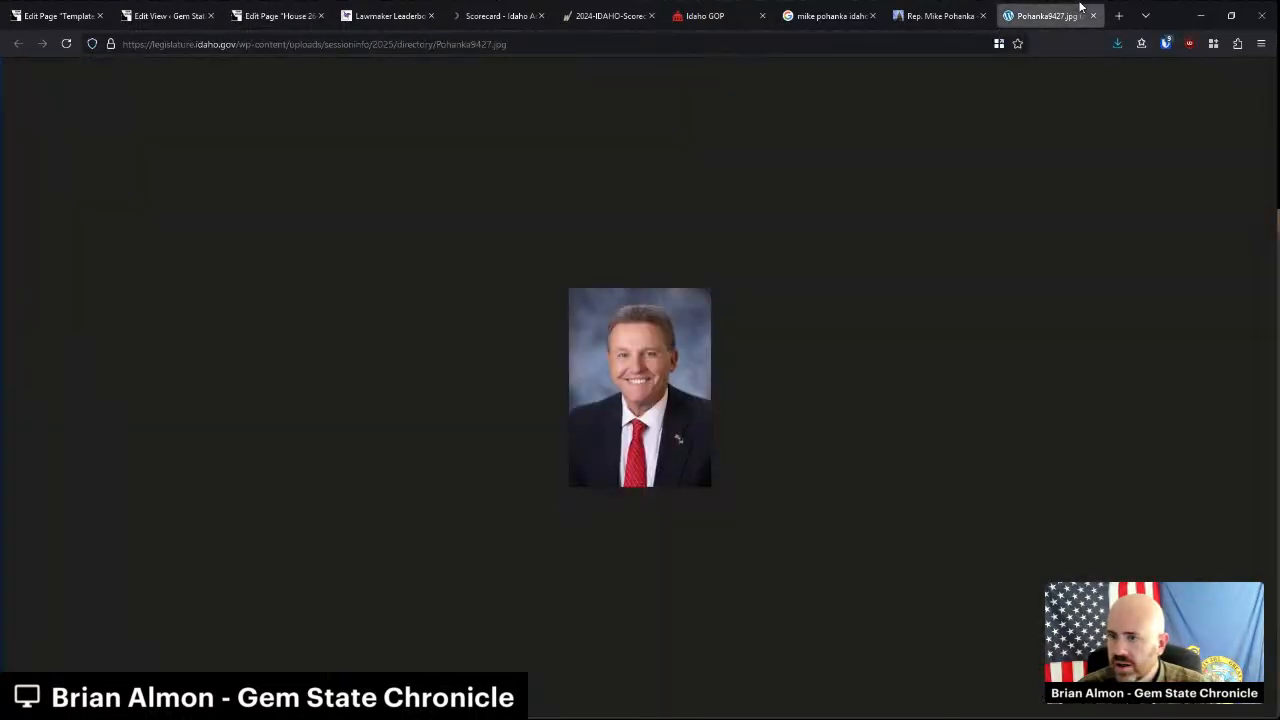
key("ctrl+w")
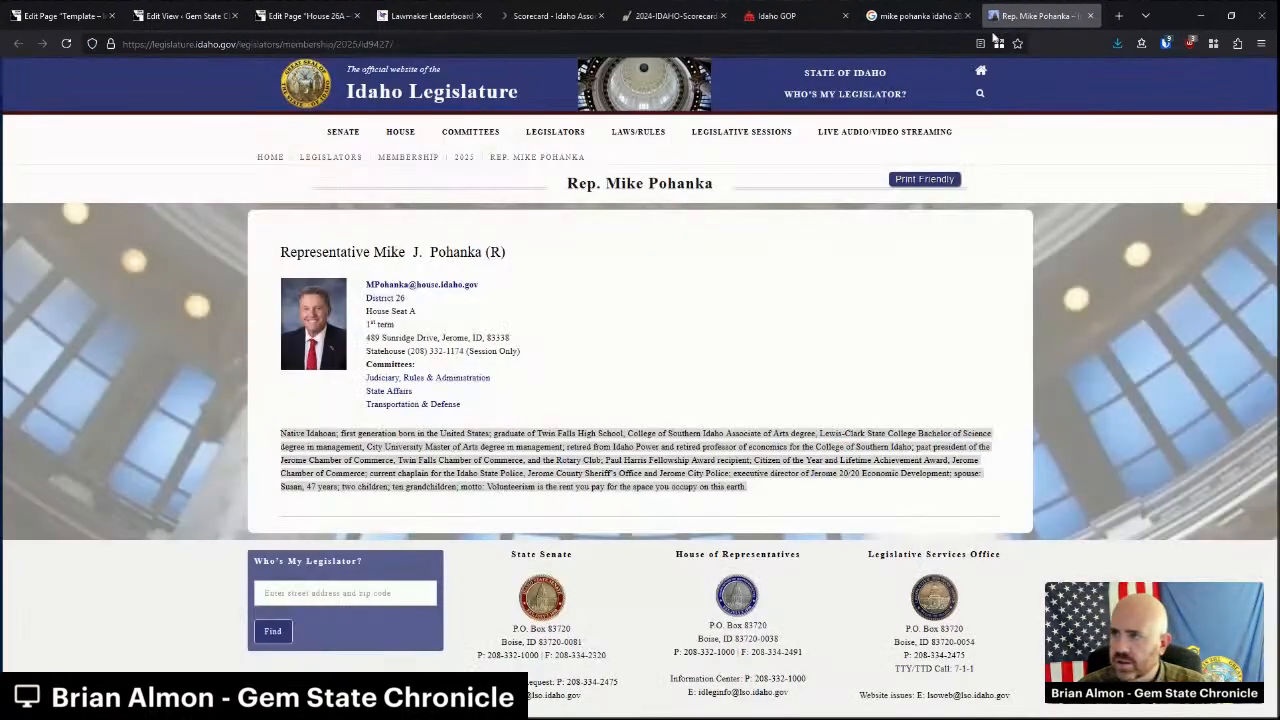
left_click_drag(470, 403, 367, 389)
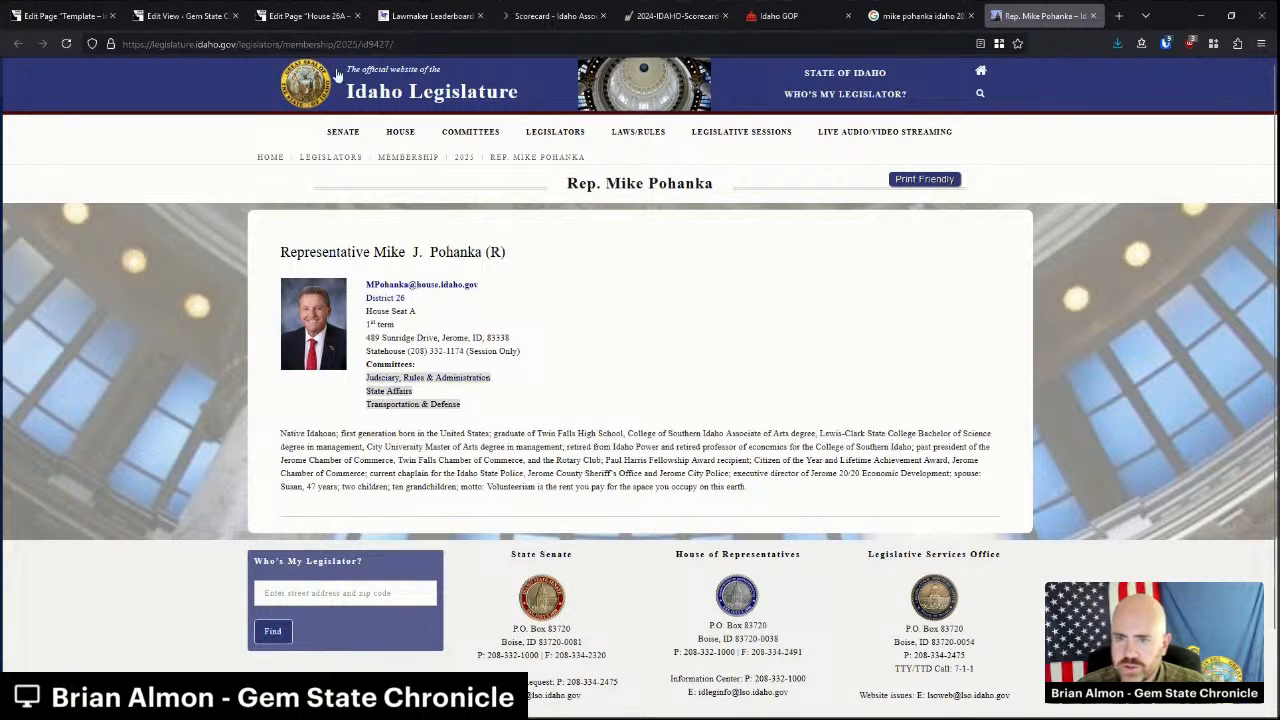
left_click(305, 15)
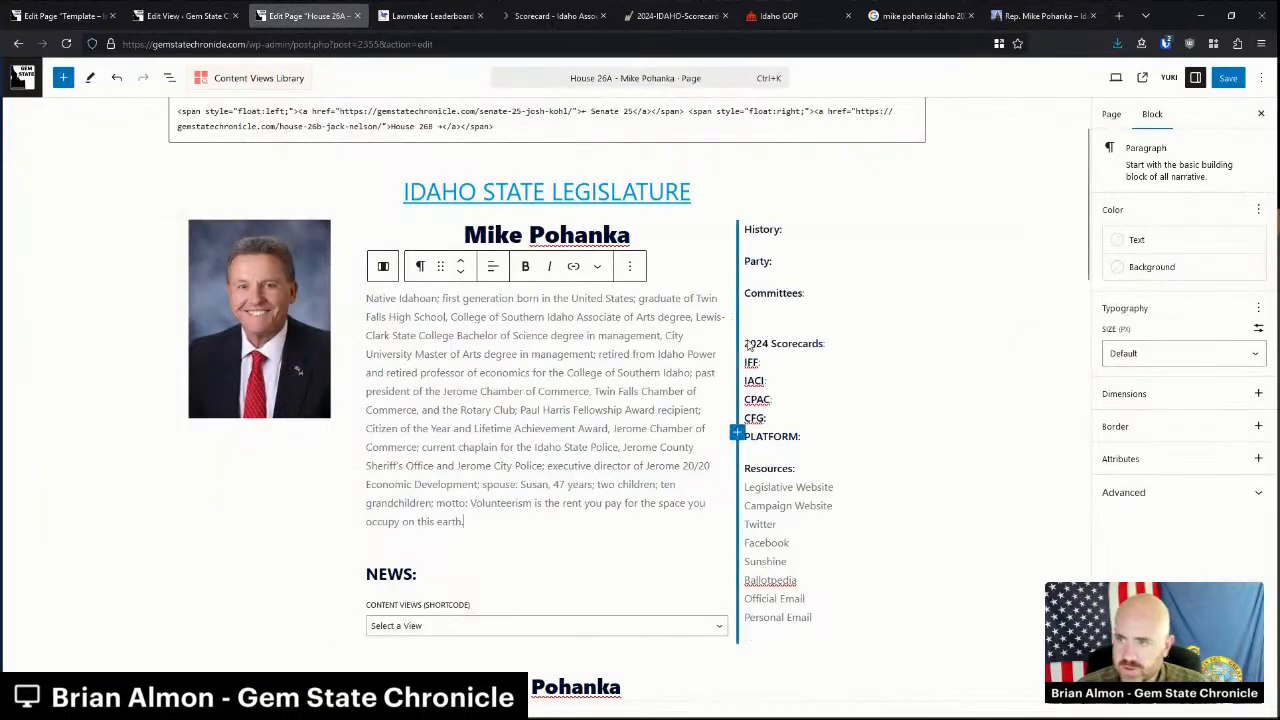
left_click(773, 322)
key("ctrl+v")
left_click(800, 191)
key("Return")
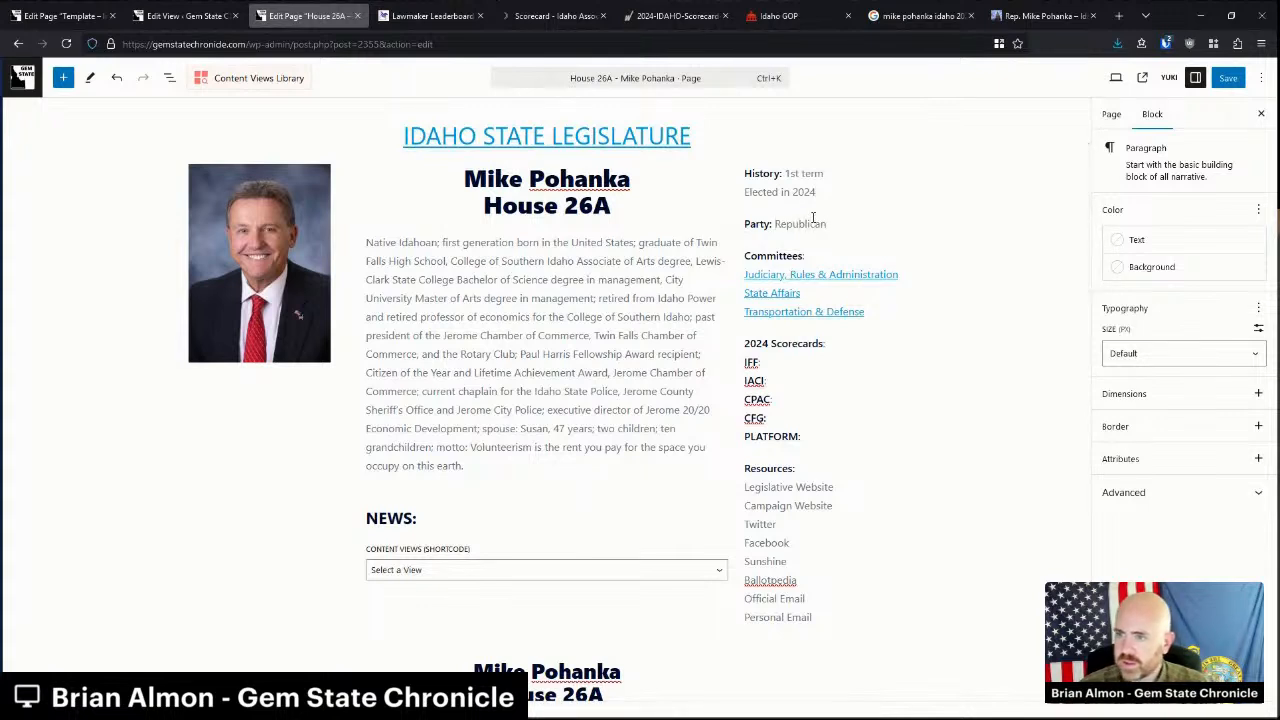
Fill in n/a after the IFF scorecard and carry it to the IACI line.
left_click(766, 363)
type("n/a")
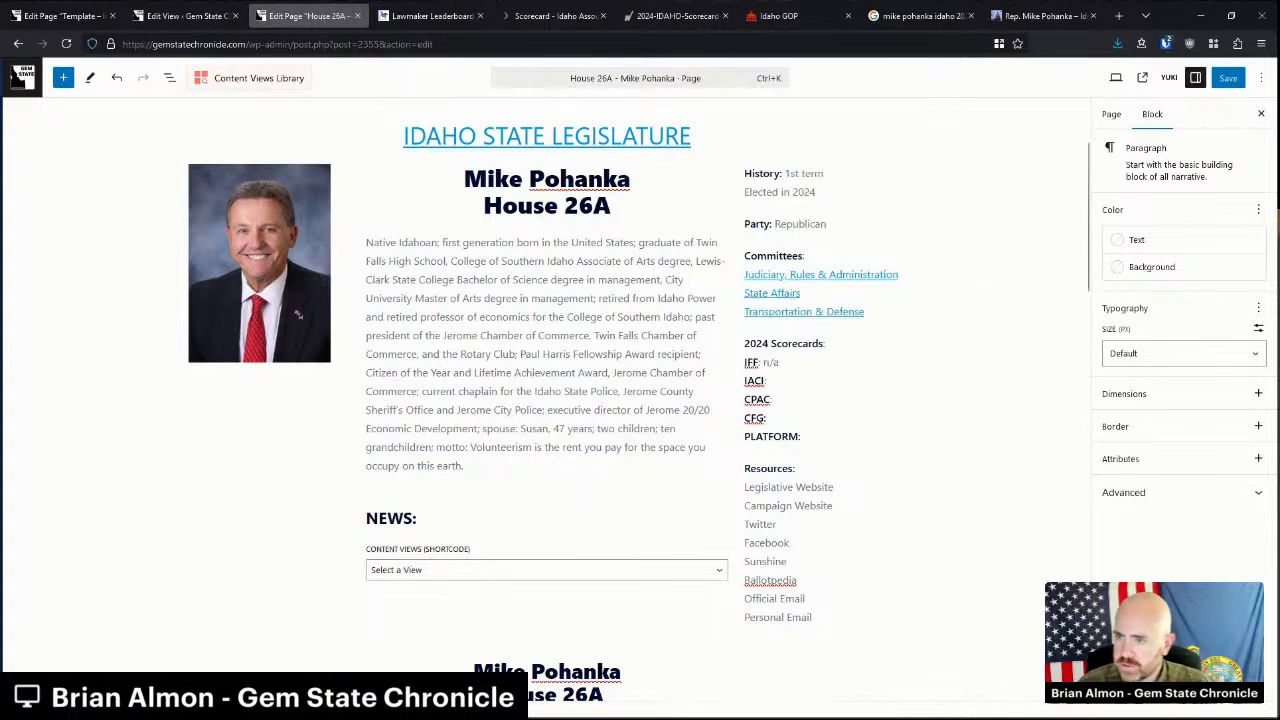
key("shift+Left")
key("shift+Left")
key("shift+Left")
key("Down")
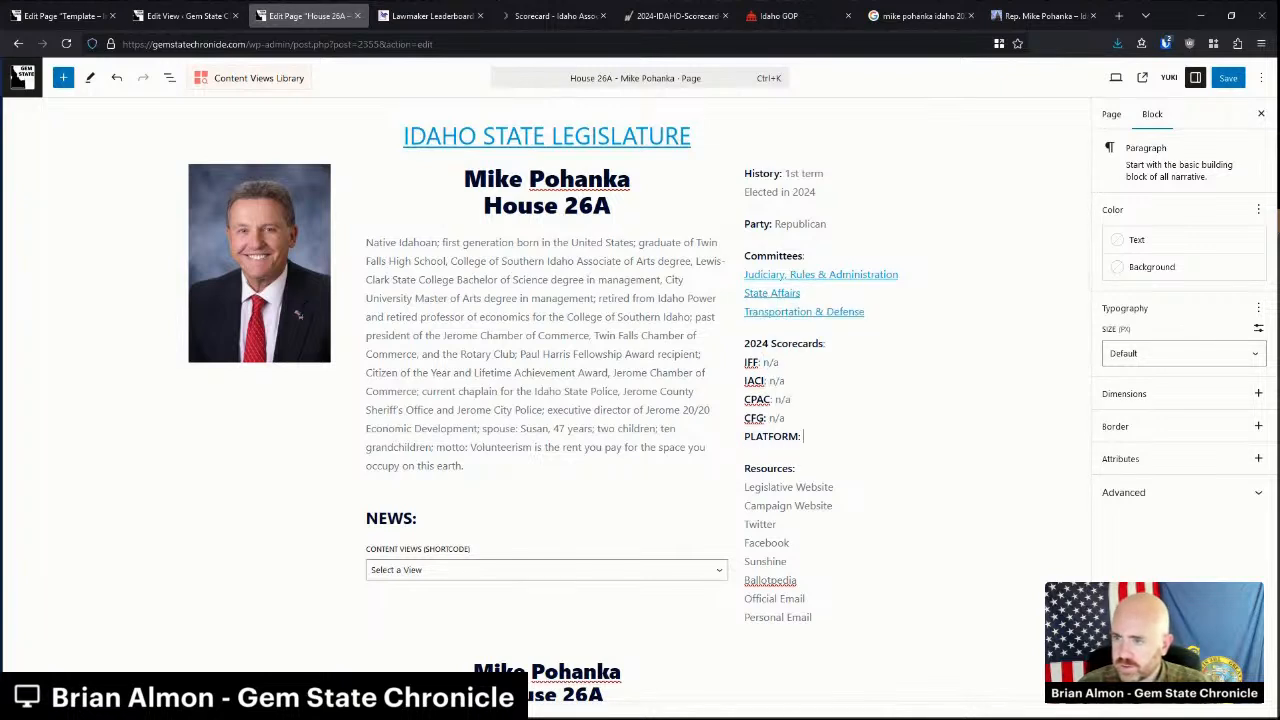
Link Legislative Website to the legislature profile URL.
left_click(1040, 15)
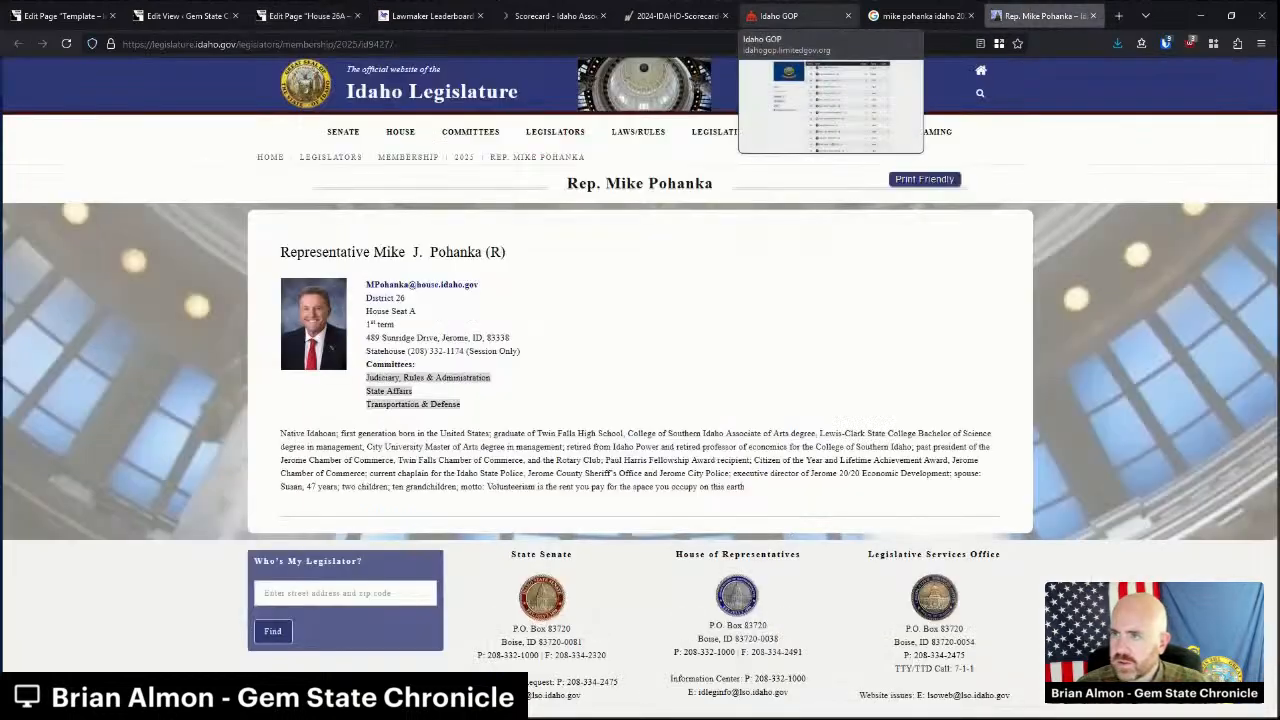
key("ctrl+l")
left_click(262, 12)
left_click(788, 484)
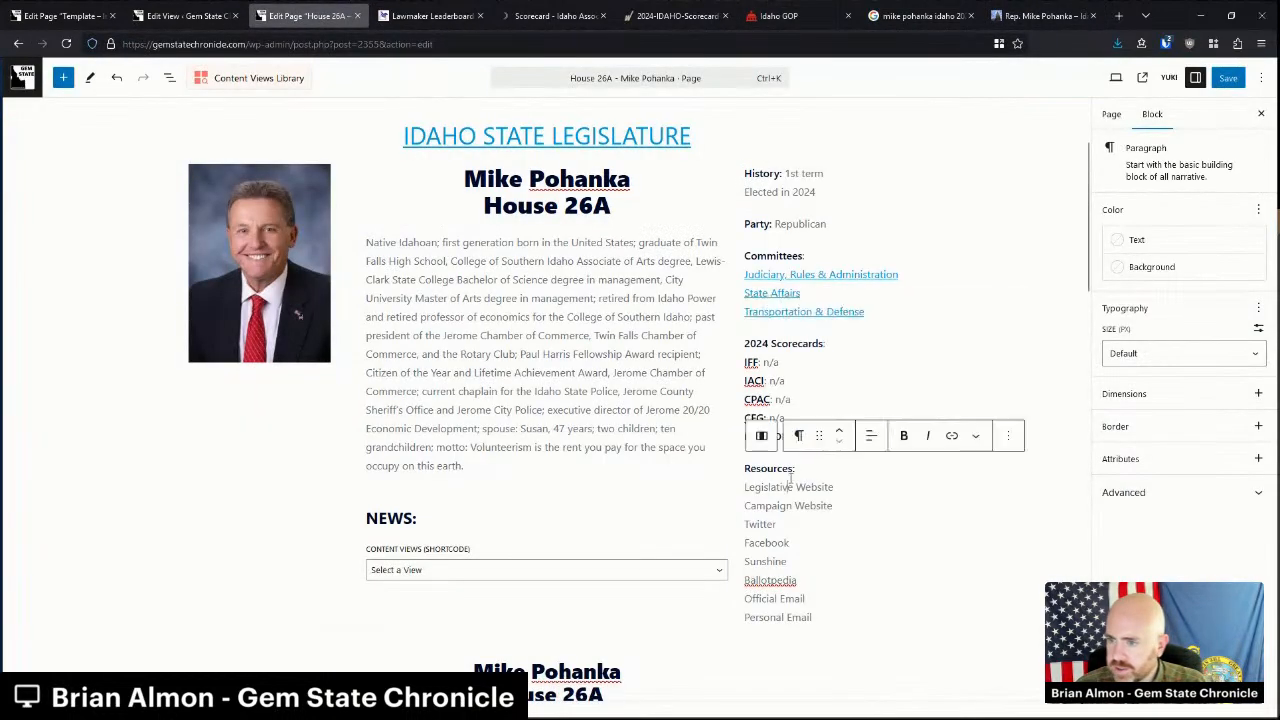
triple_click(773, 487)
key("ctrl+k")
Link Official Email as a mailto: link to the representative's legislature e-mail.
left_click(1033, 18)
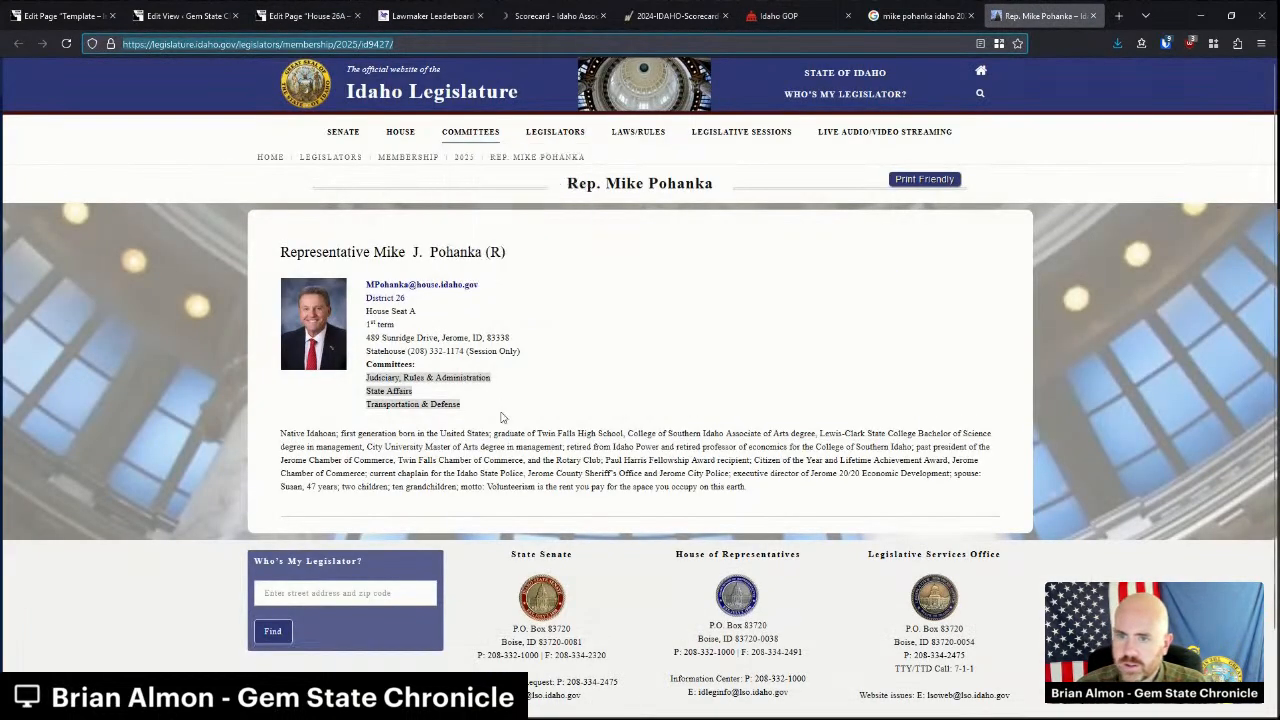
left_click(518, 456)
right_click(370, 288)
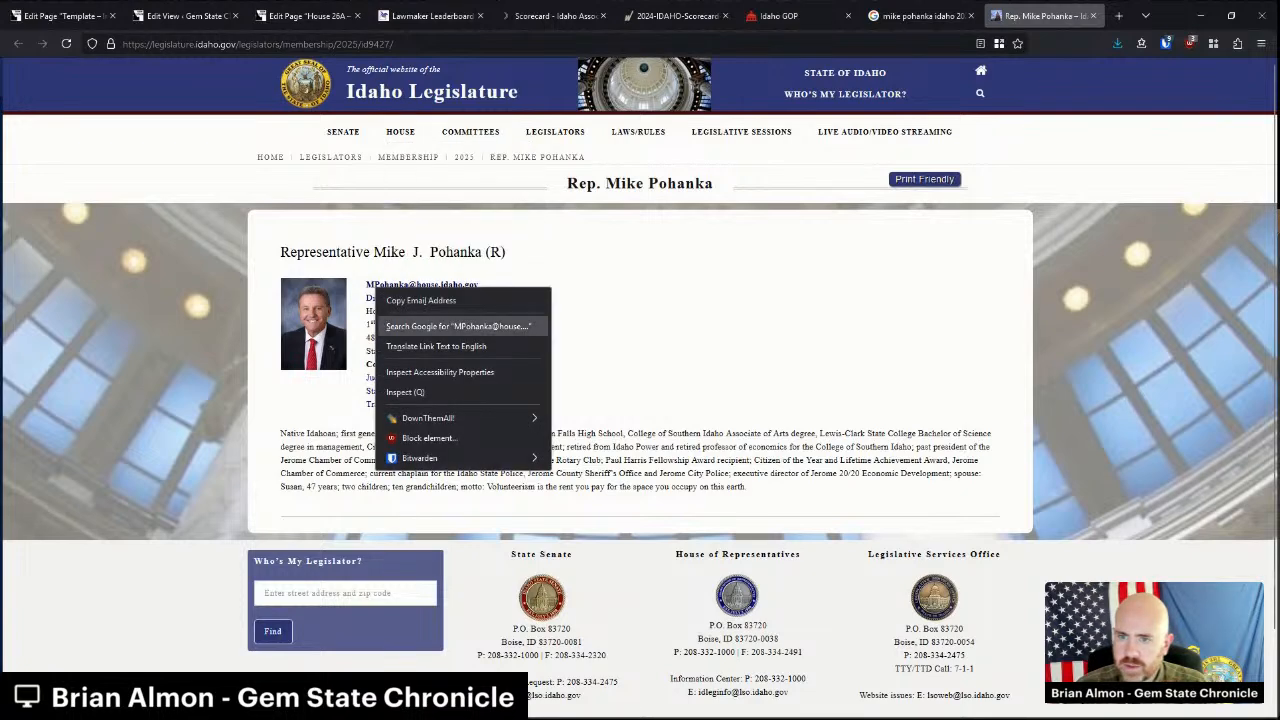
left_click(430, 302)
left_click(305, 15)
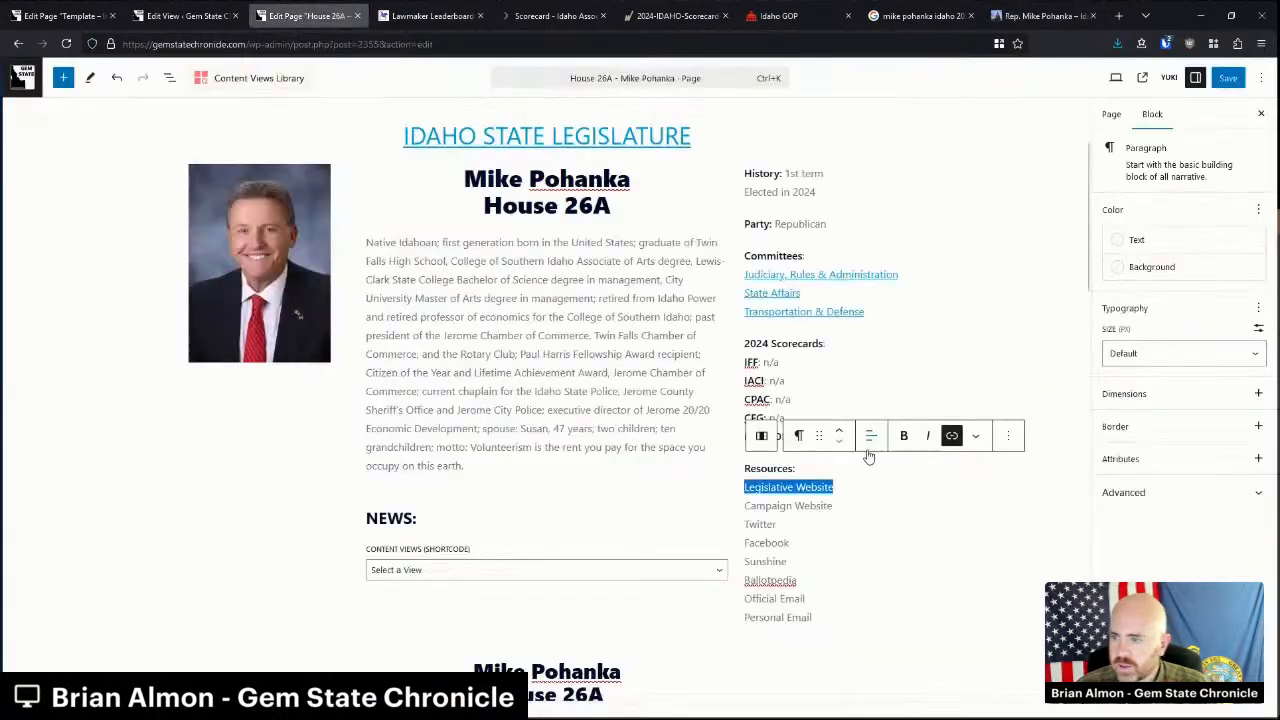
left_click_drag(744, 598, 806, 598)
left_click(952, 435)
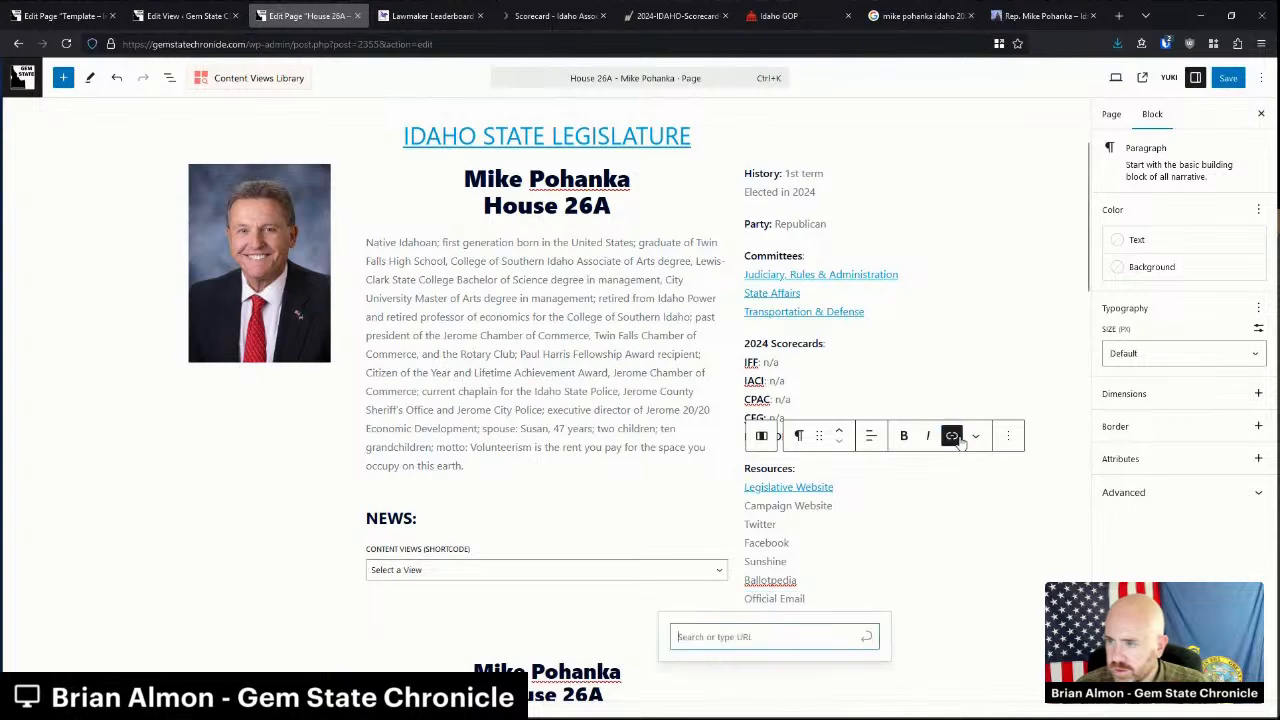
type("mailto:")
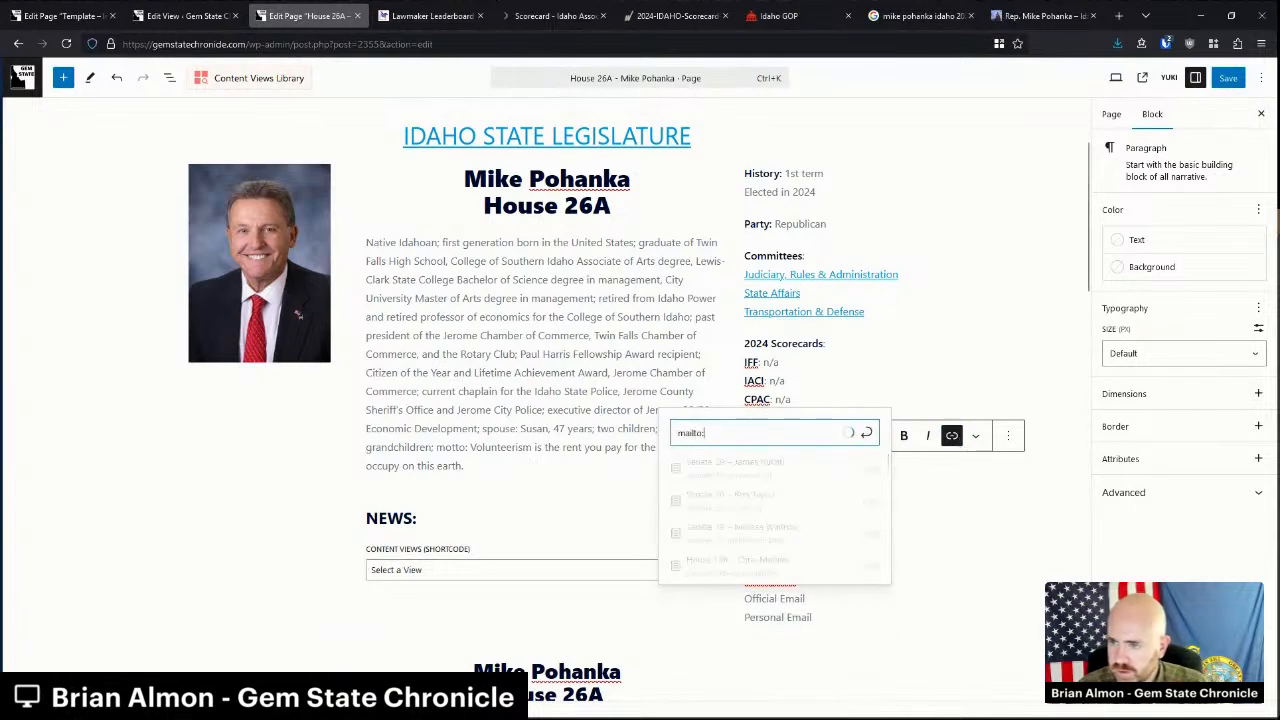
key("ctrl+v")
key("Return")
scroll(577, 411, "down", 3)
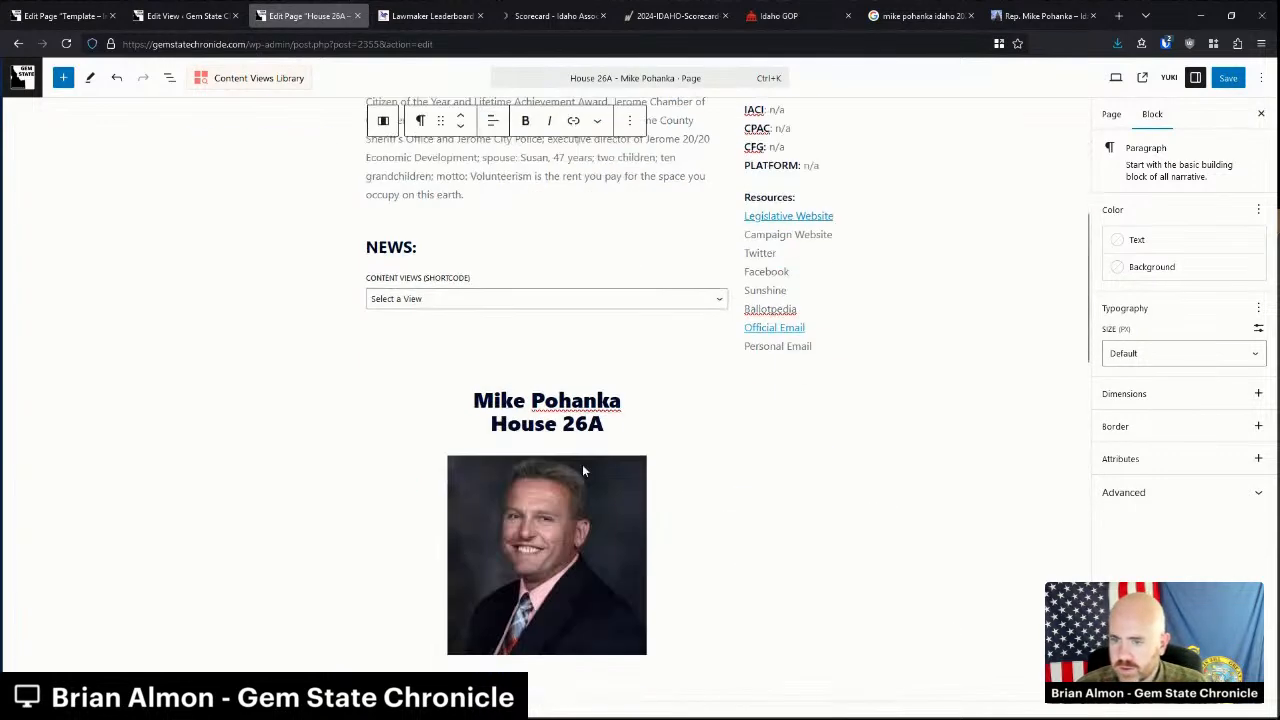
Delete the duplicate name heading, second portrait and campaign details through Opponent.
left_click(582, 470)
left_click(443, 363)
scroll(522, 614, "down", 1)
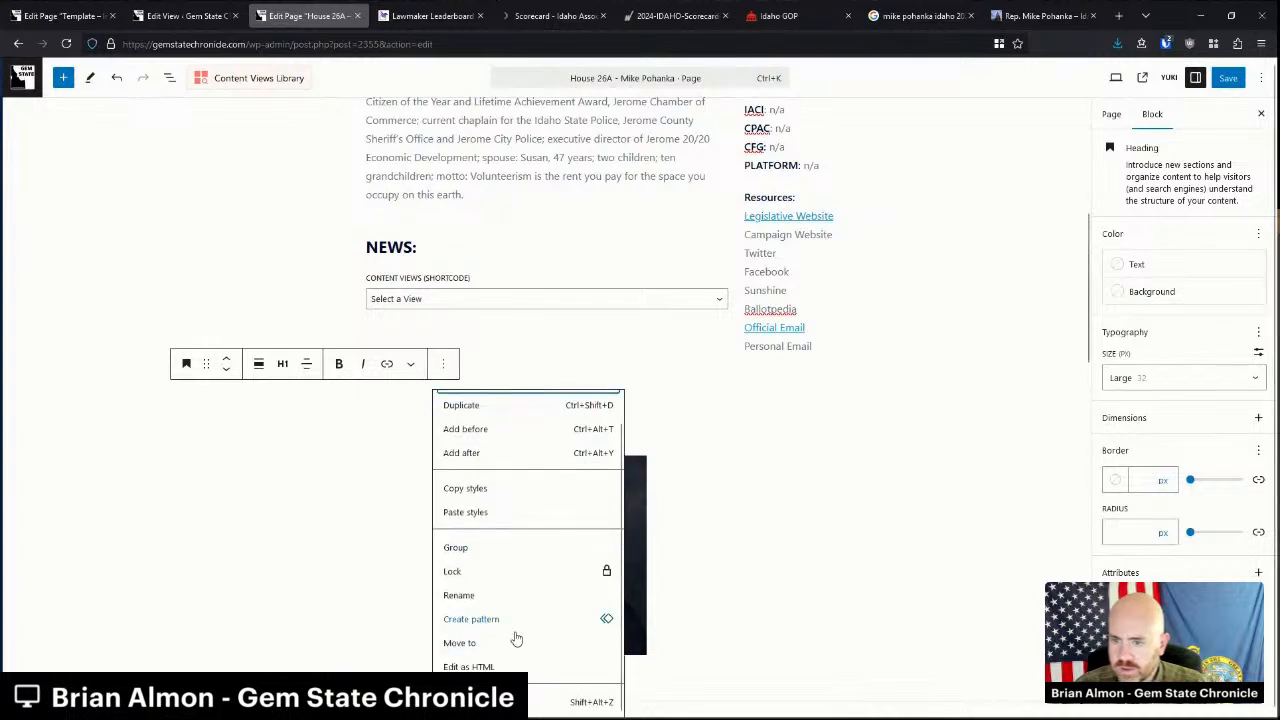
left_click(515, 702)
left_click(530, 500)
key("Delete")
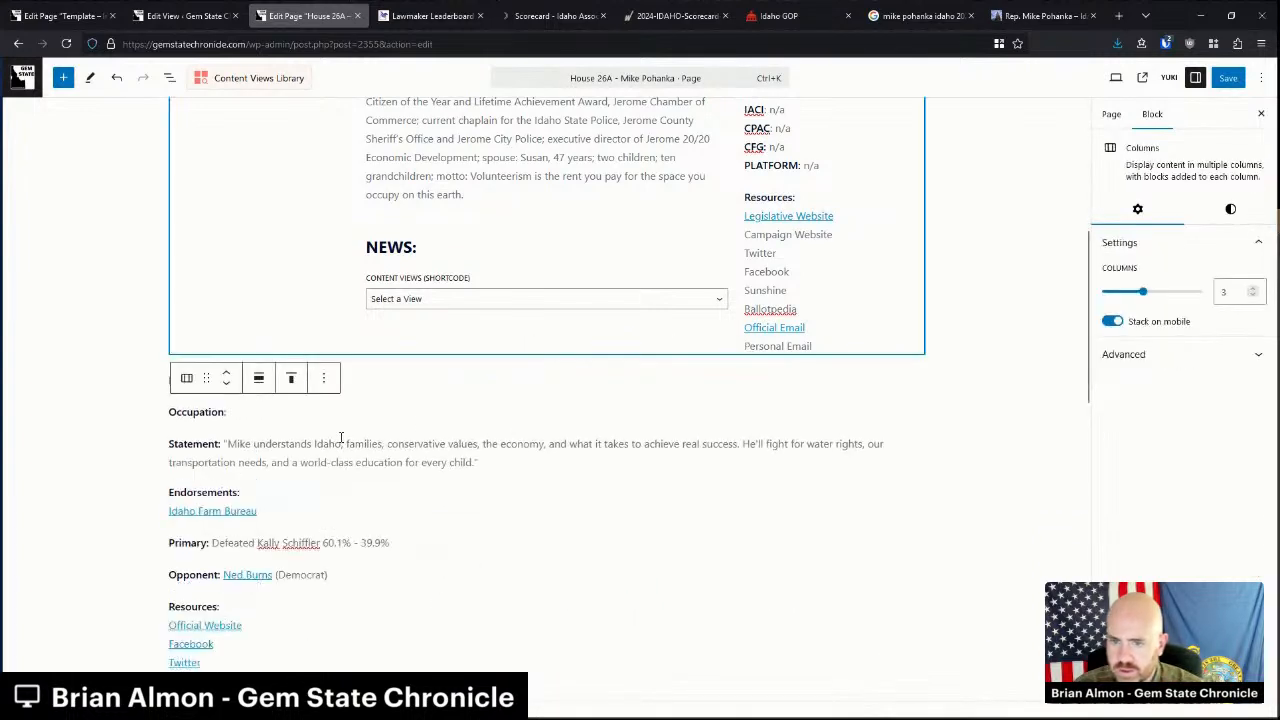
left_click(278, 447)
left_click_drag(176, 378, 332, 588)
key("Delete")
scroll(246, 557, "down", 1)
left_click_drag(246, 560, 171, 493)
key("ctrl+c")
scroll(249, 503, "up", 1)
Paste linked lines into the right-column Resources list and delete the leftover lower list.
left_click(815, 463)
left_click_drag(813, 451, 748, 376)
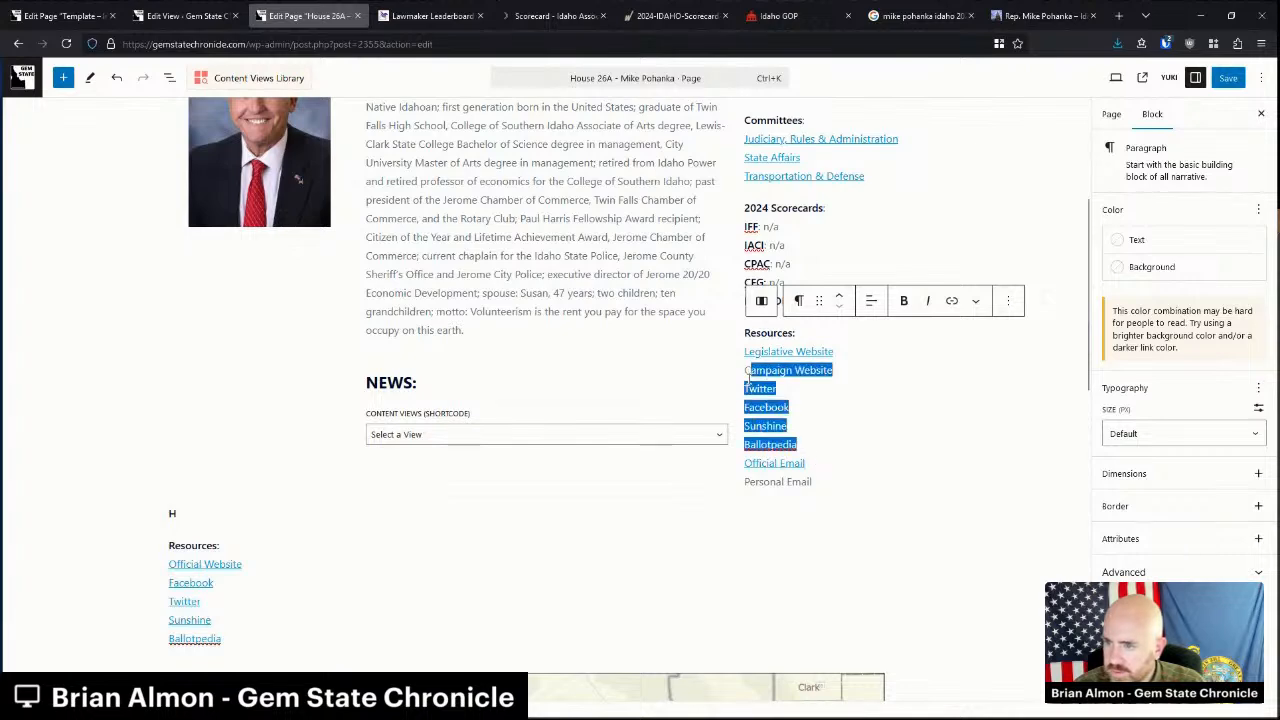
key("ctrl+v")
left_click(764, 373)
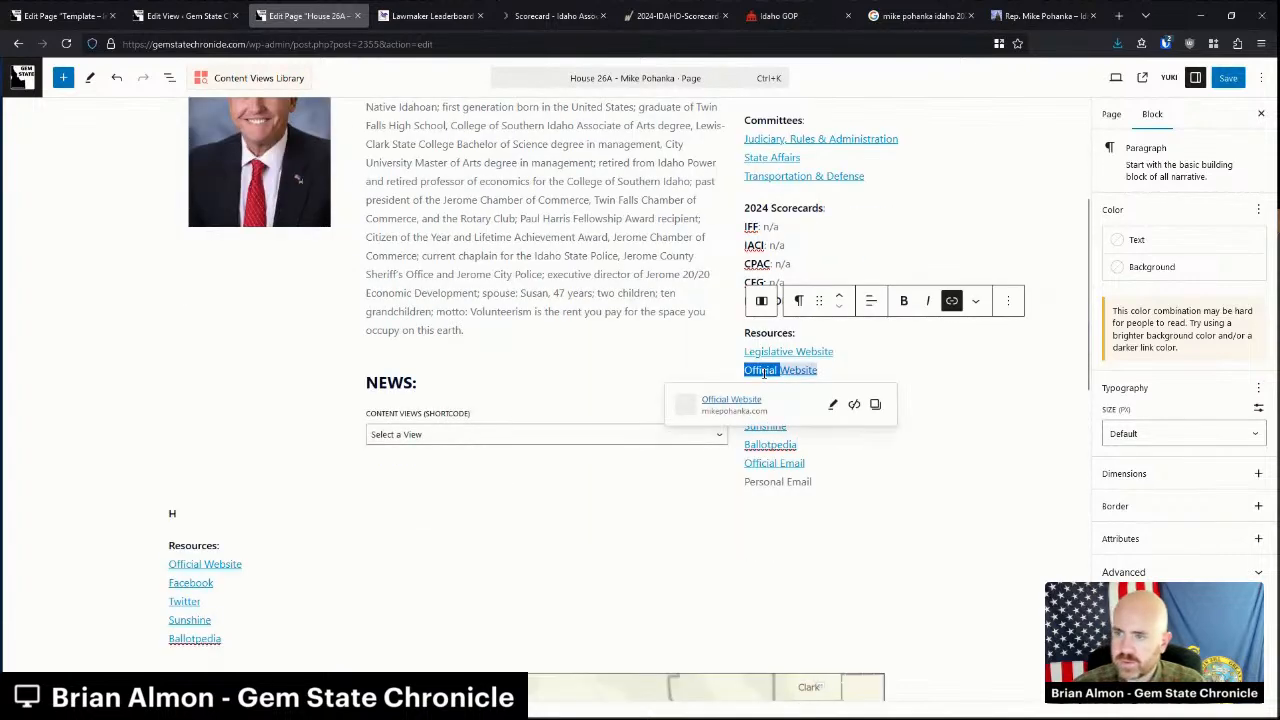
key("ctrl+z")
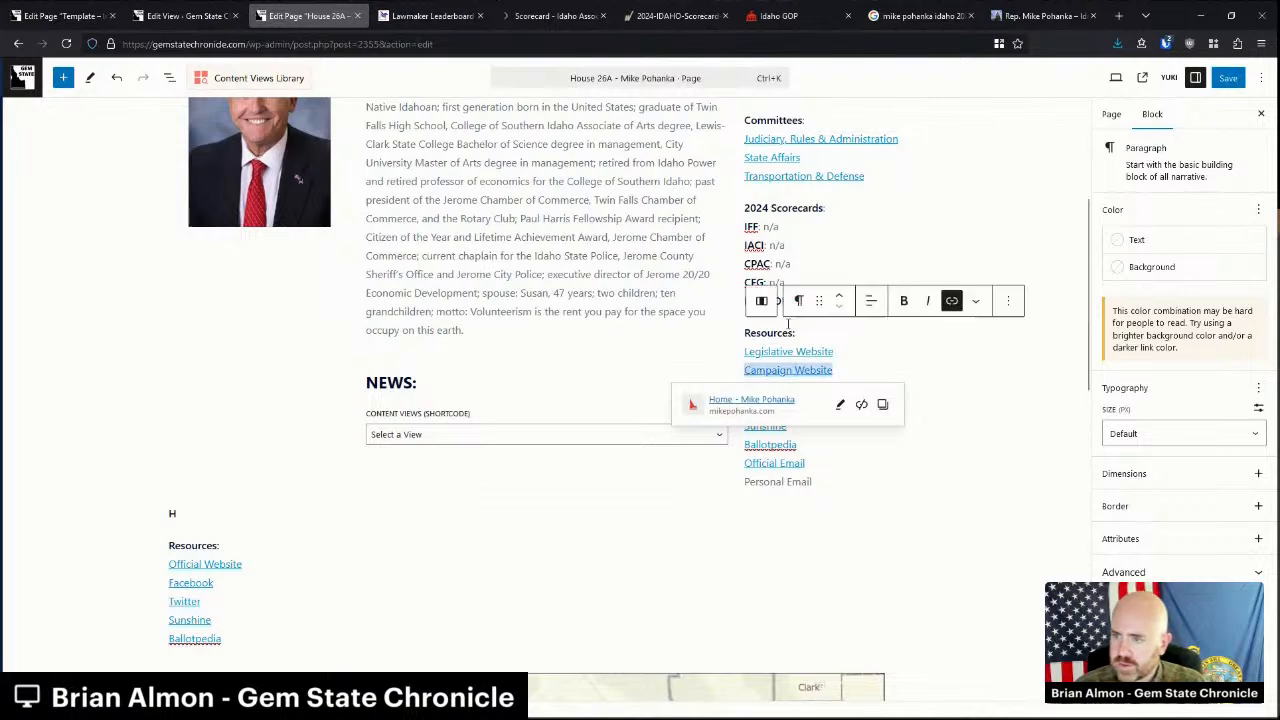
left_click(674, 293)
left_click_drag(172, 513, 240, 631)
key("BackSpace")
key("BackSpace")
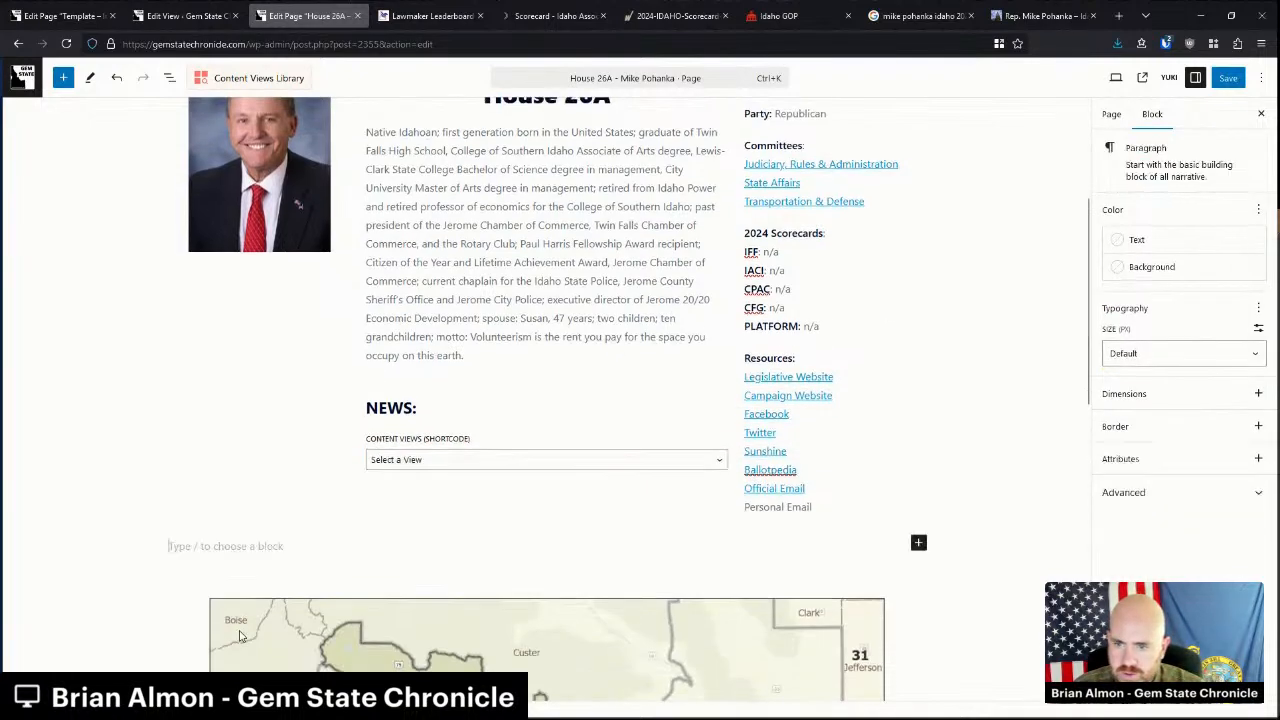
Set the district map image resolution to Full Size.
left_click(784, 593)
left_click(1155, 514)
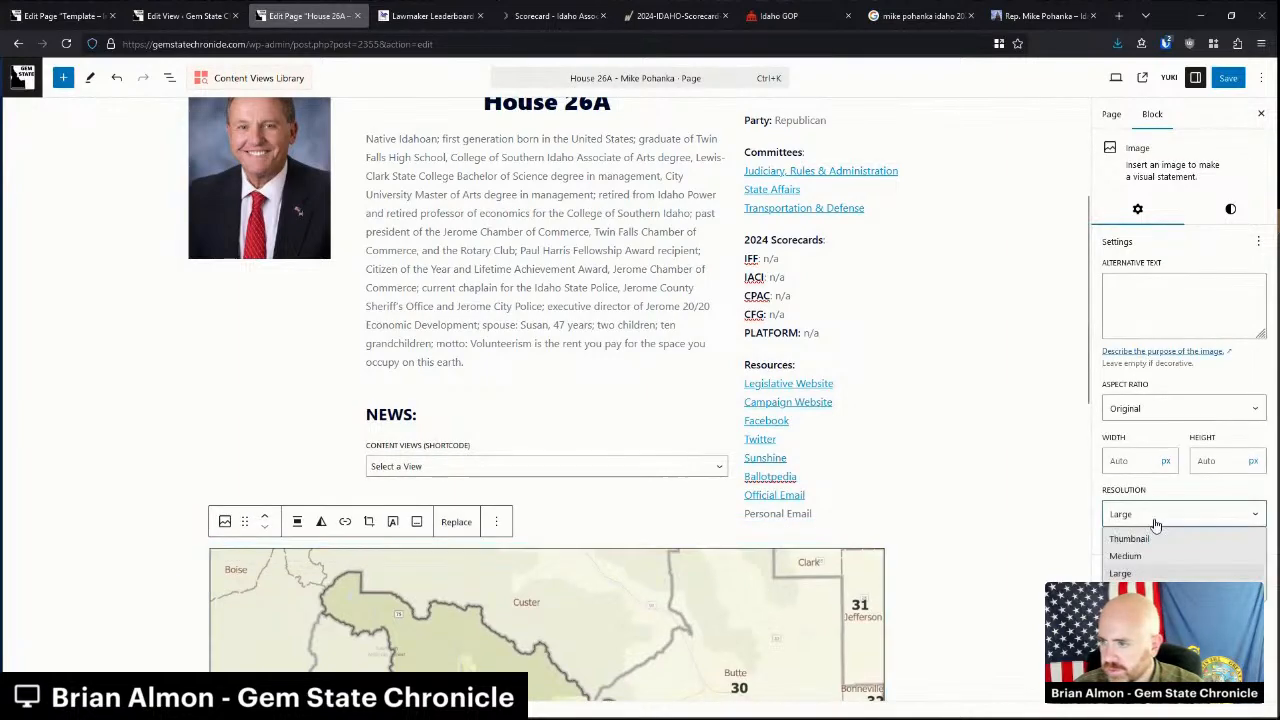
left_click(1124, 591)
left_click(945, 13)
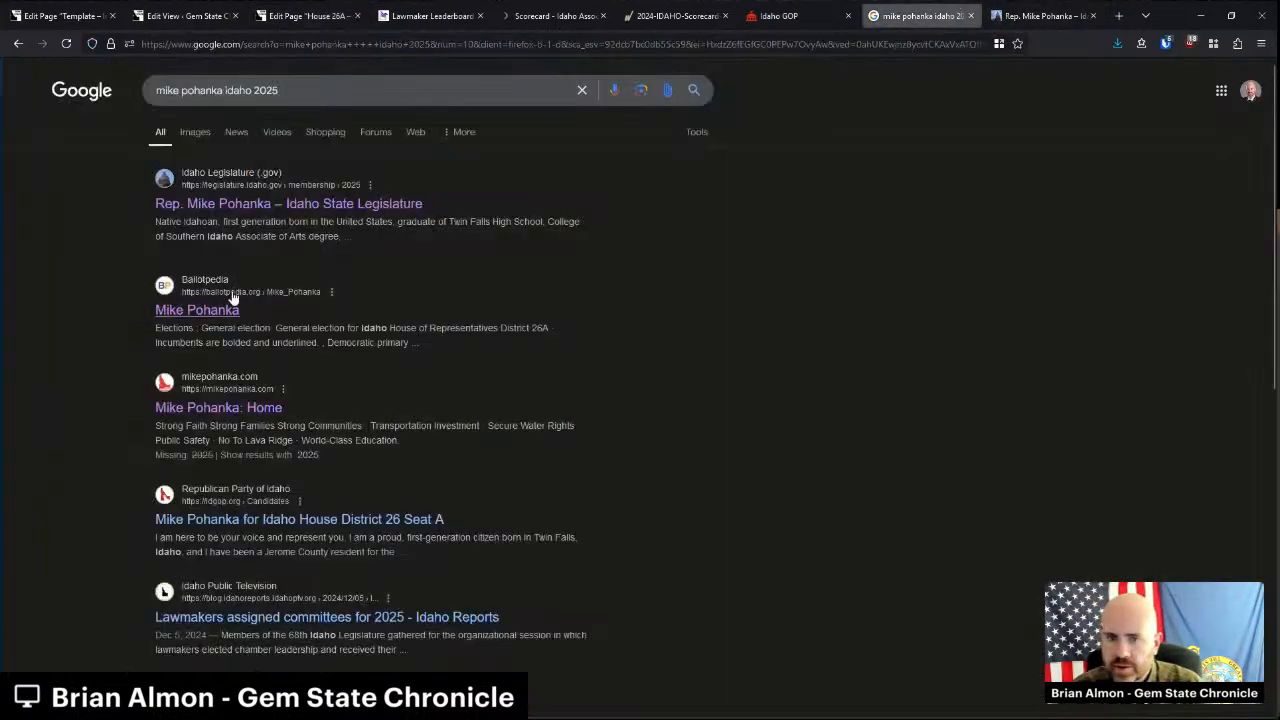
Open Mike Pohanka's Ballotpedia profile and review his 2022 and 2024 general election vote totals.
middle_click(219, 310)
left_click(923, 14)
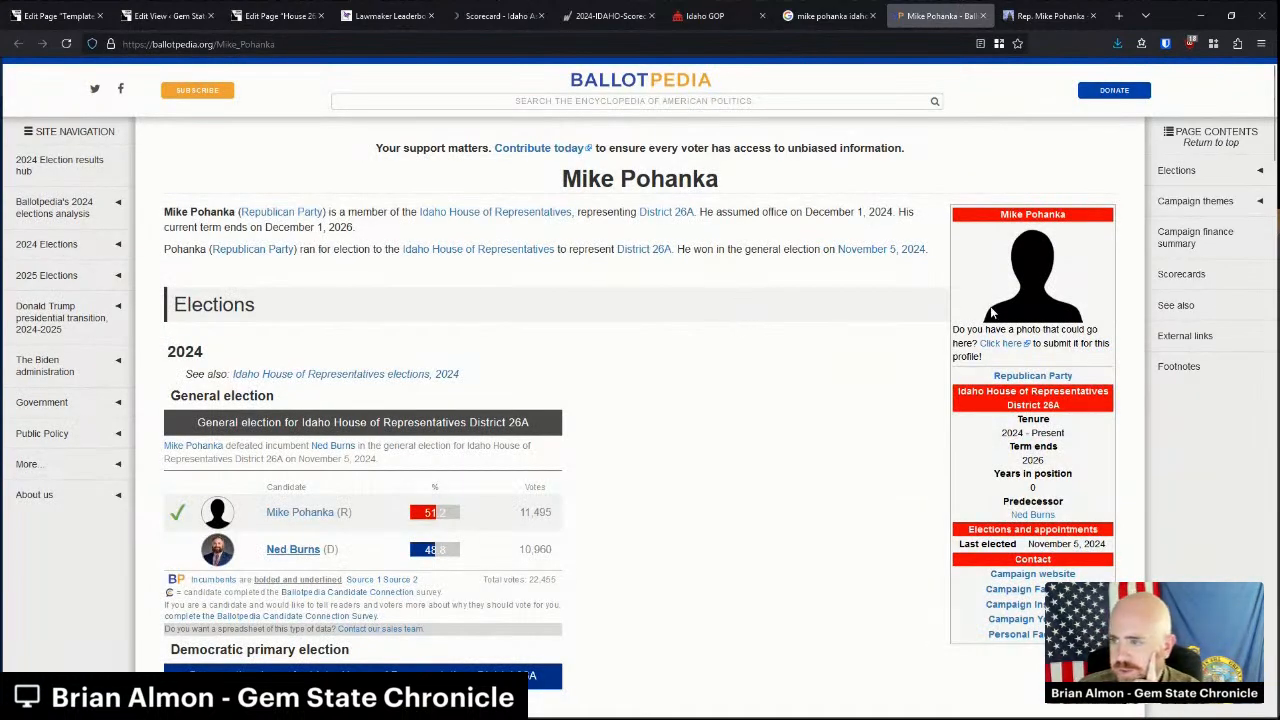
scroll(450, 364, "down", 4)
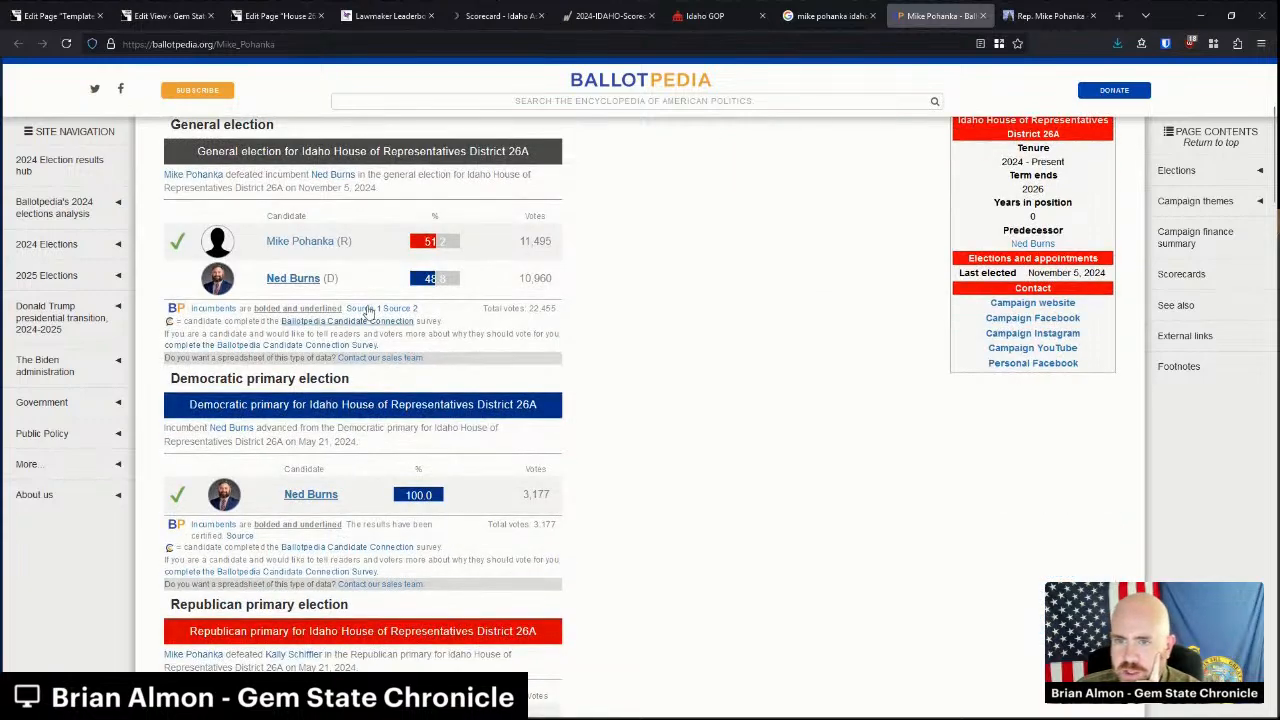
scroll(365, 325, "down", 6)
scroll(378, 337, "down", 3)
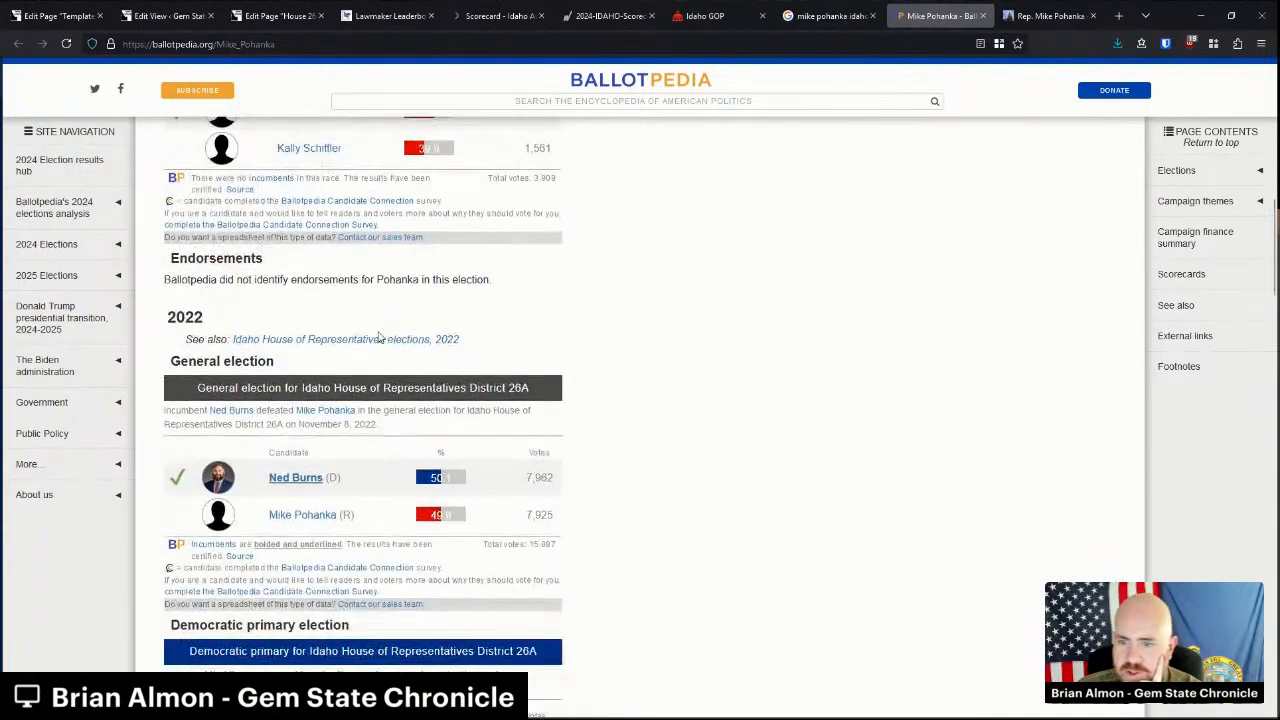
scroll(378, 337, "down", 3)
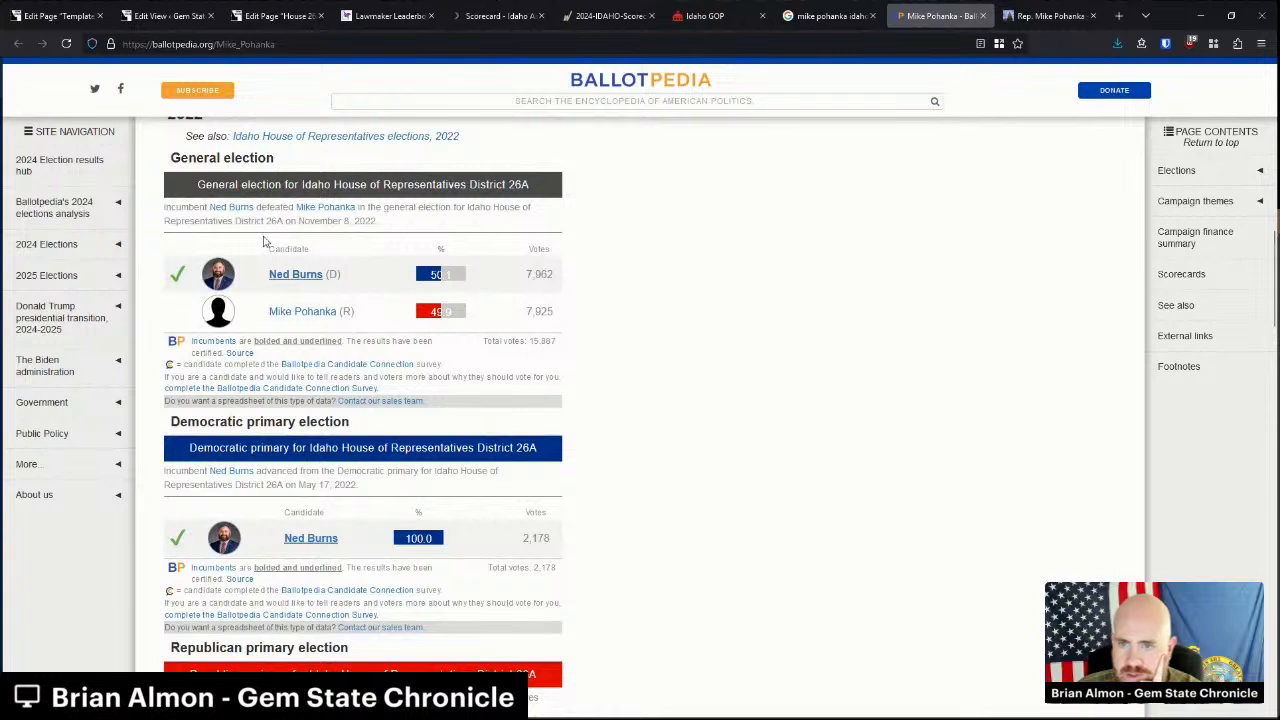
scroll(206, 203, "up", 1)
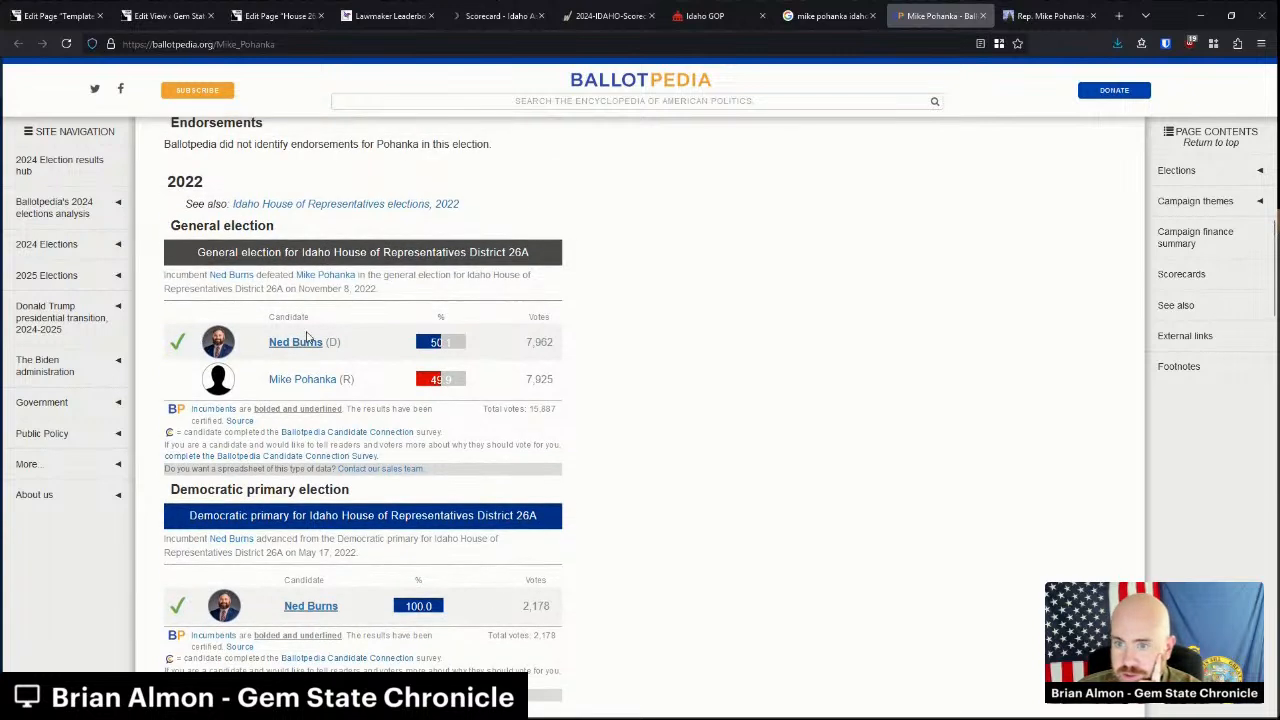
left_click_drag(549, 379, 290, 290)
left_click(303, 366)
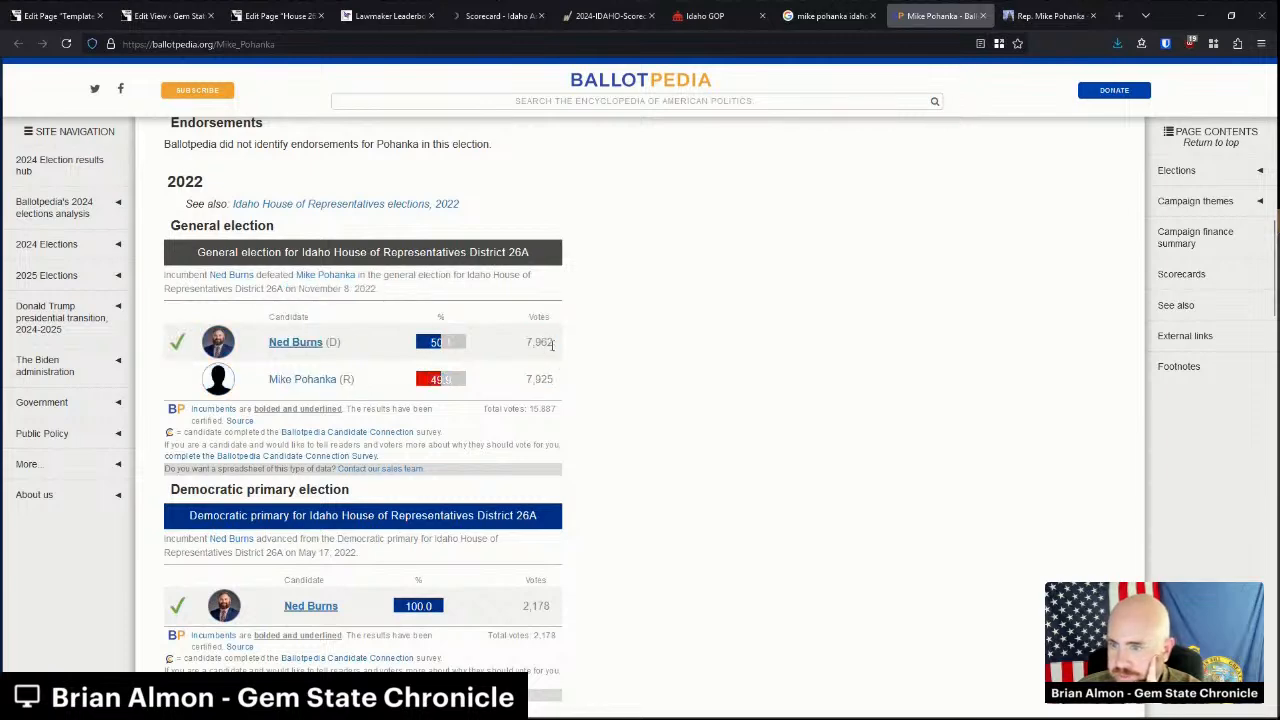
scroll(490, 405, "up", 10)
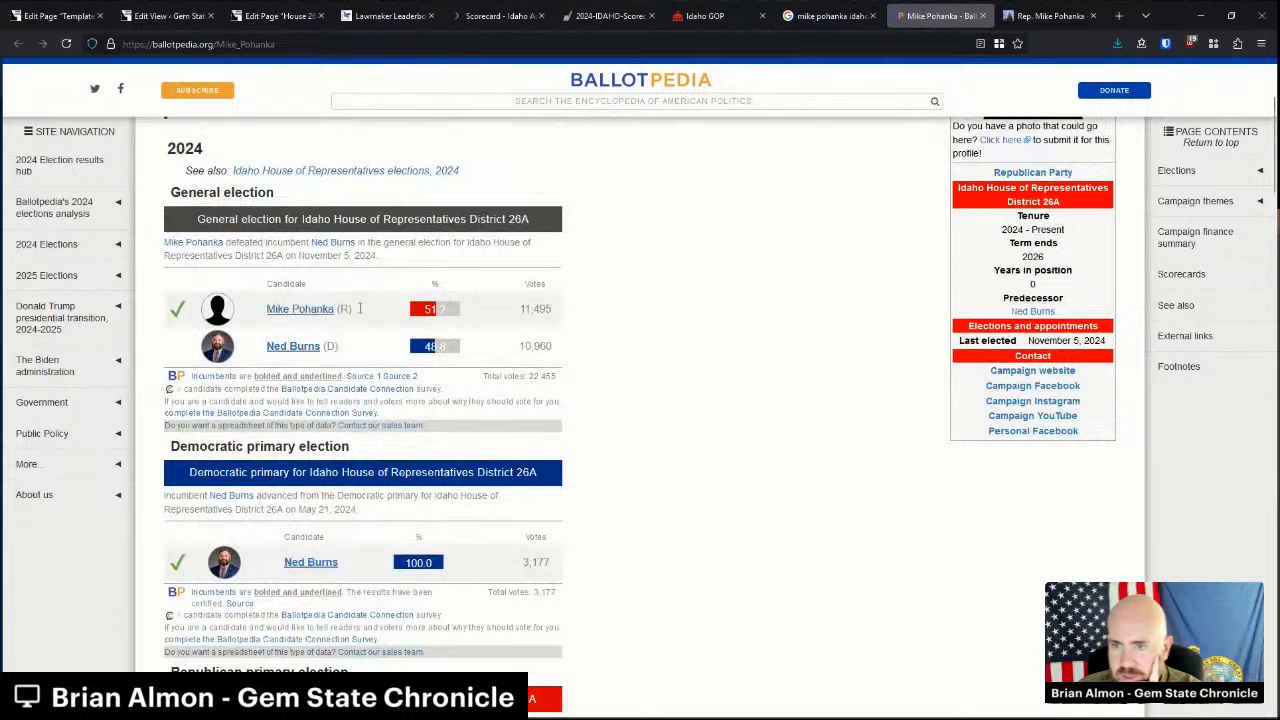
left_click_drag(543, 343, 546, 347)
left_click(547, 348)
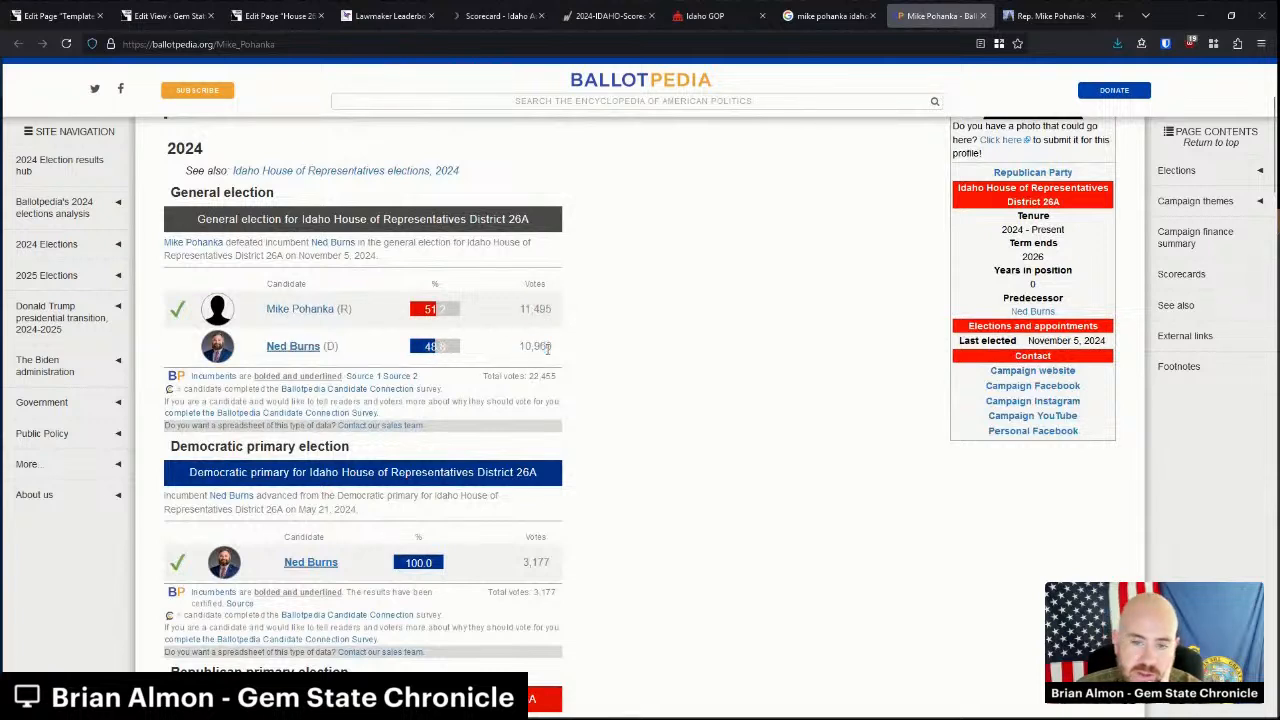
scroll(531, 448, "down", 5)
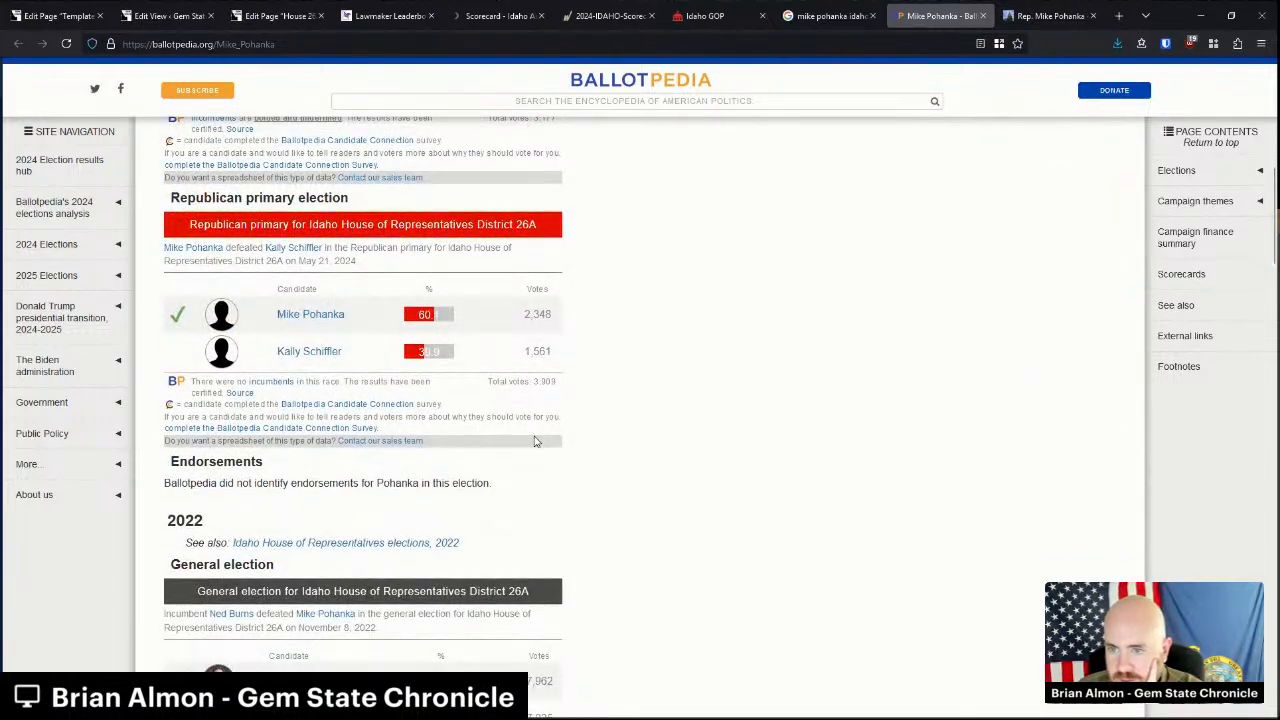
scroll(535, 440, "down", 15)
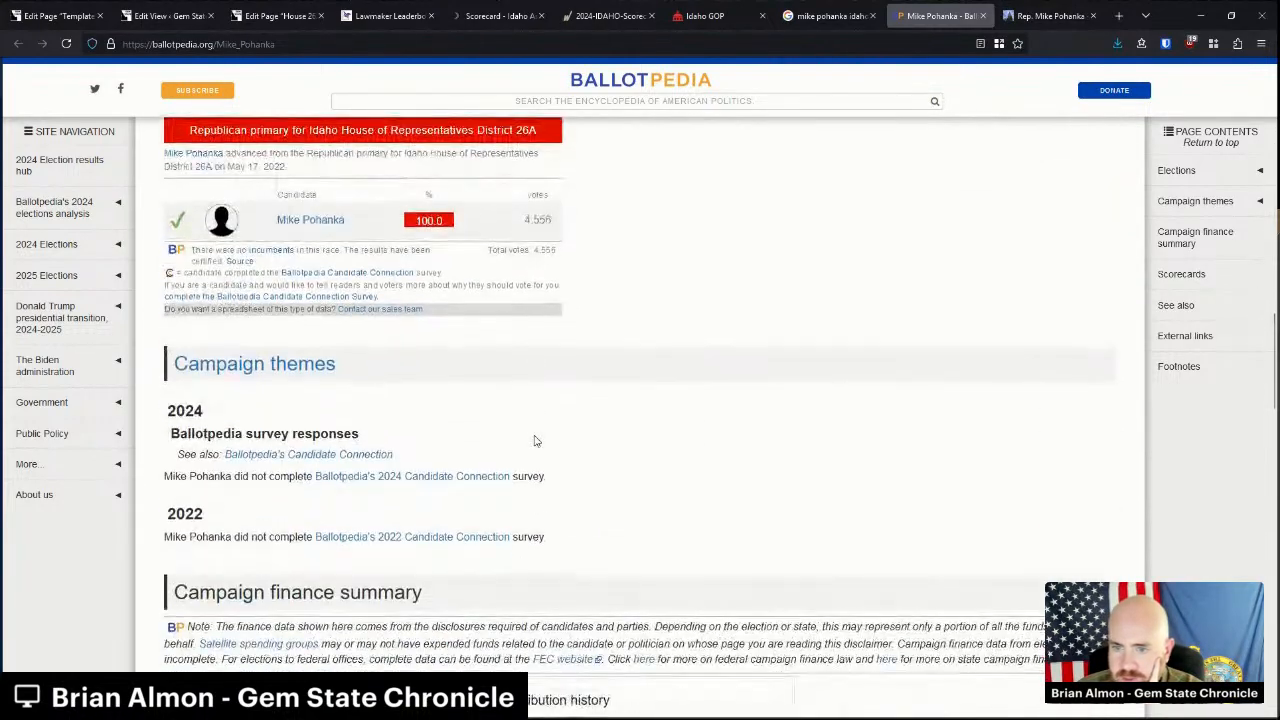
scroll(780, 558, "up", 20)
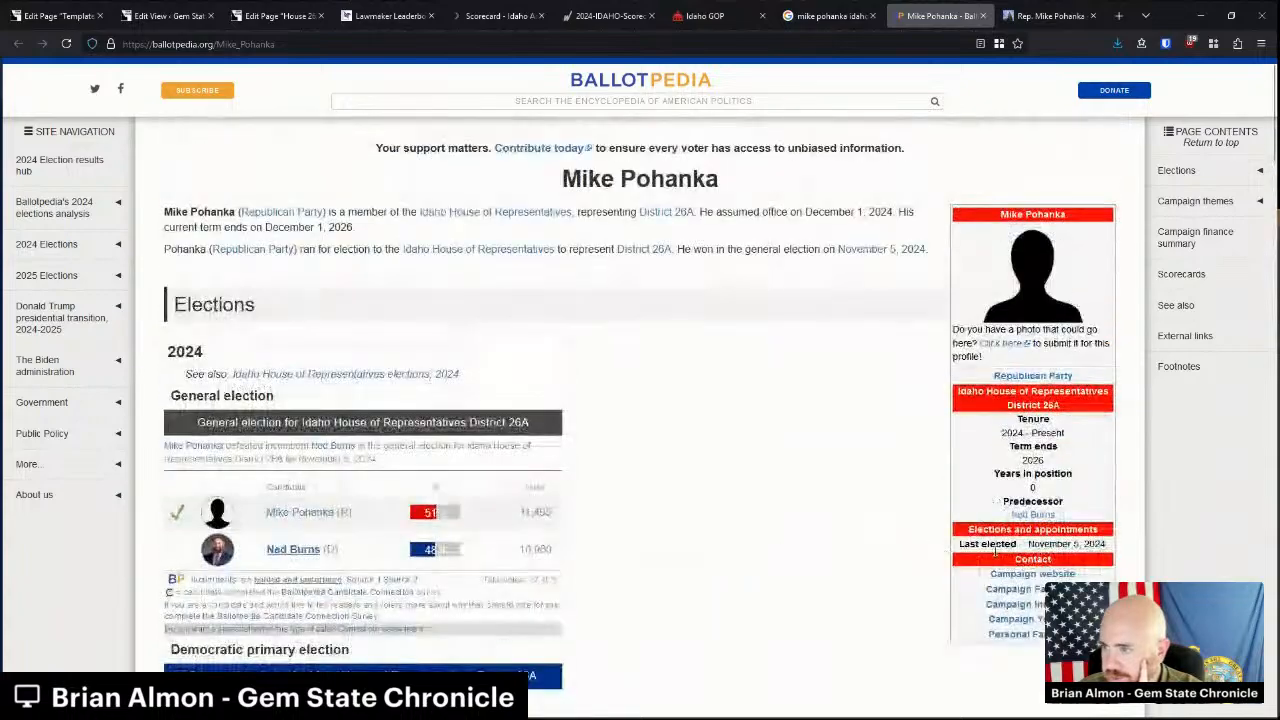
Open the campaign website and Facebook page in new tabs, check Facebook, then close it.
middle_click(1035, 575)
middle_click(1032, 590)
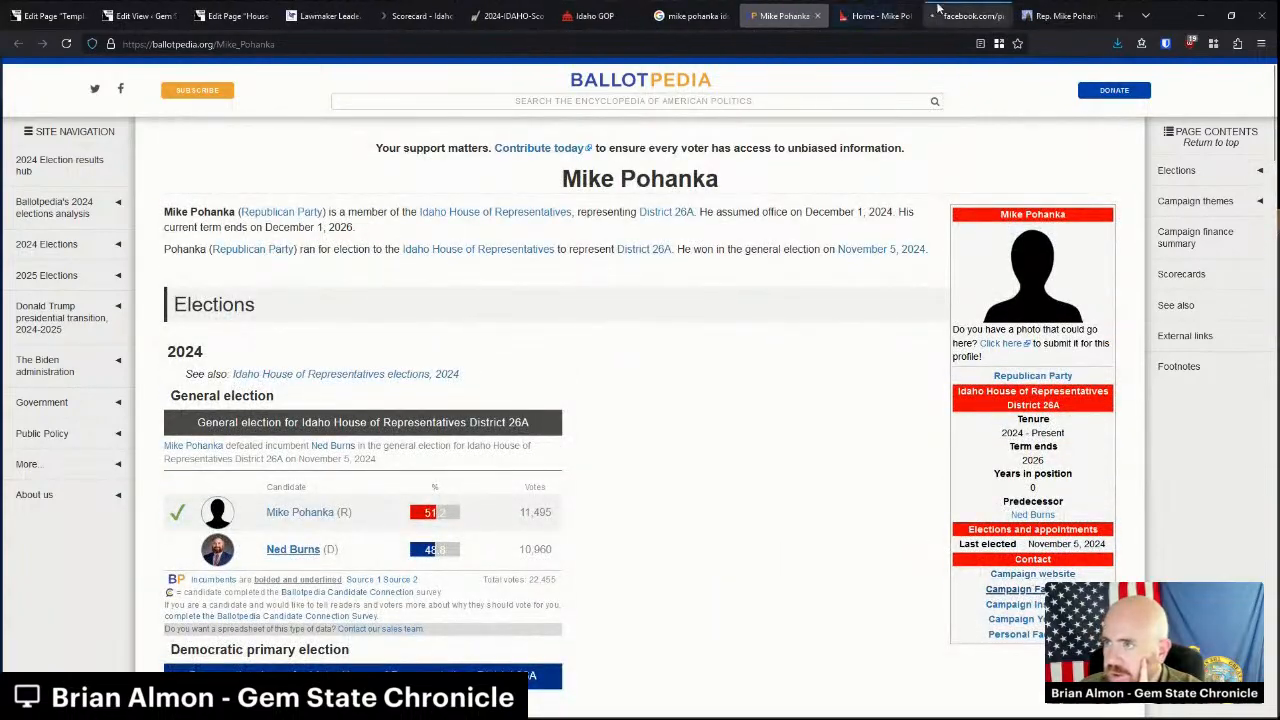
left_click(962, 16)
scroll(310, 514, "down", 3)
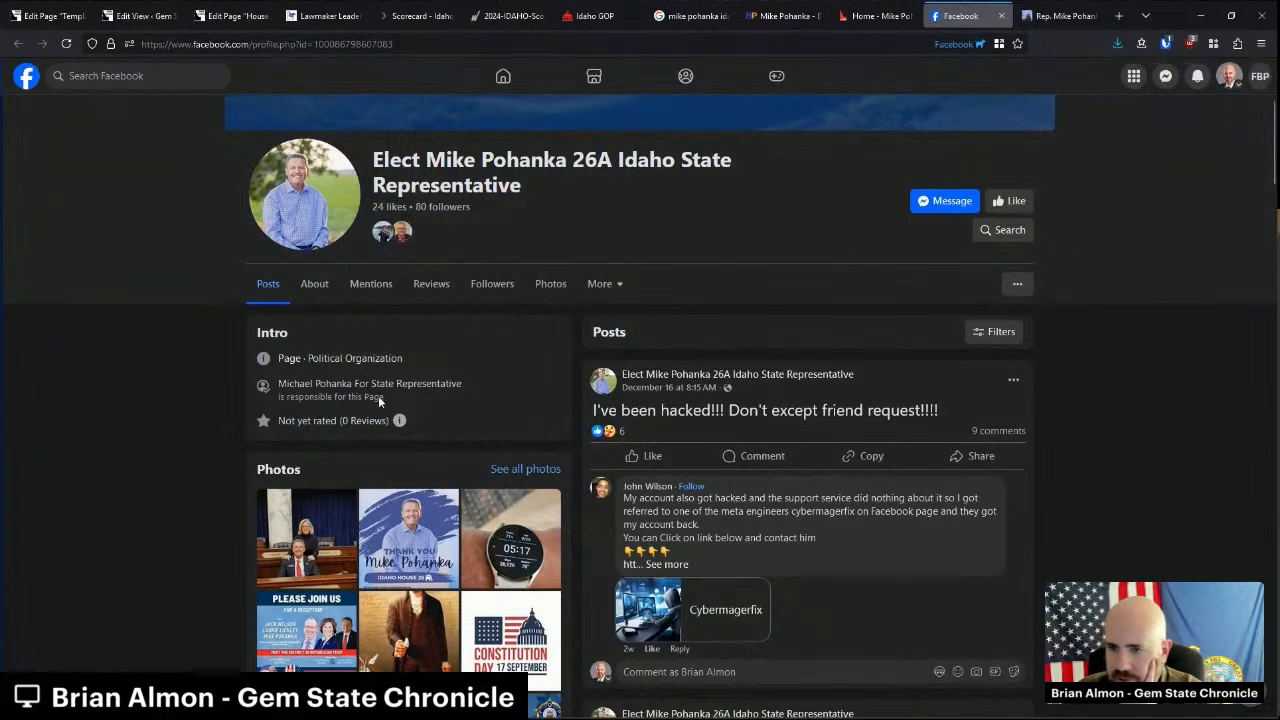
left_click(1001, 16)
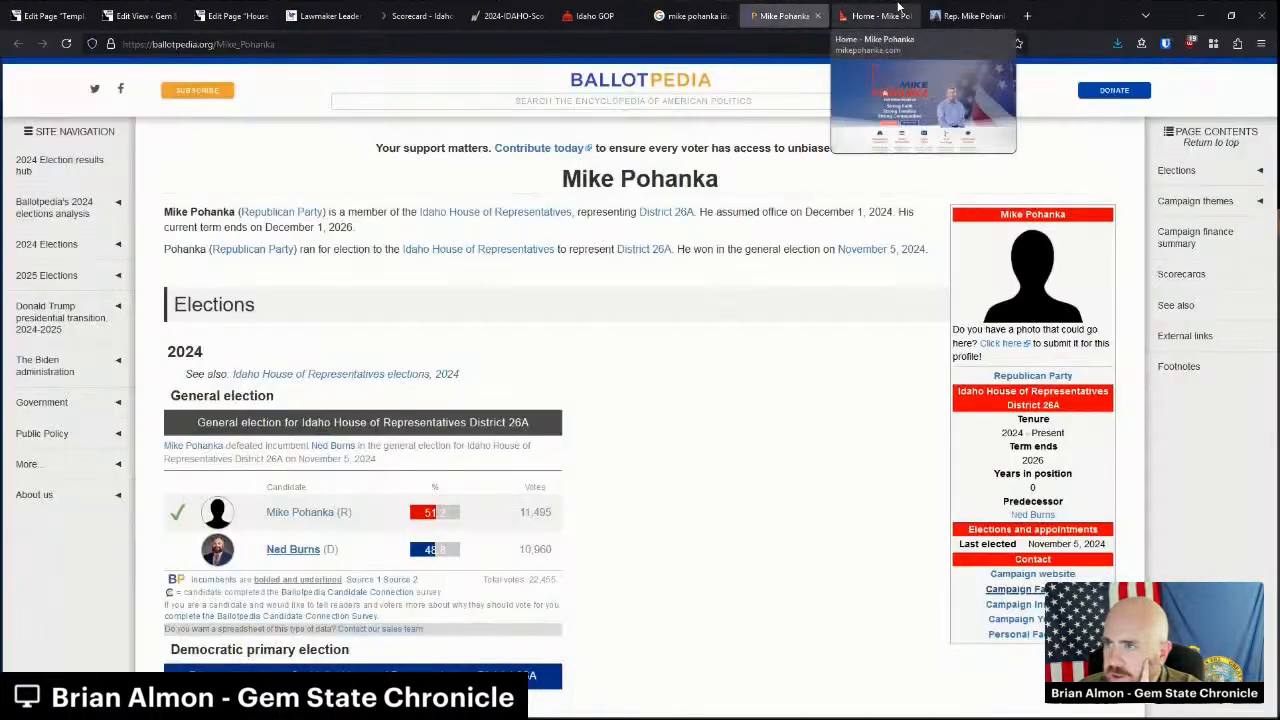
left_click(875, 16)
Dismiss the Meet Mike Pohanka video popup and browse the campaign homepage.
left_click(836, 216)
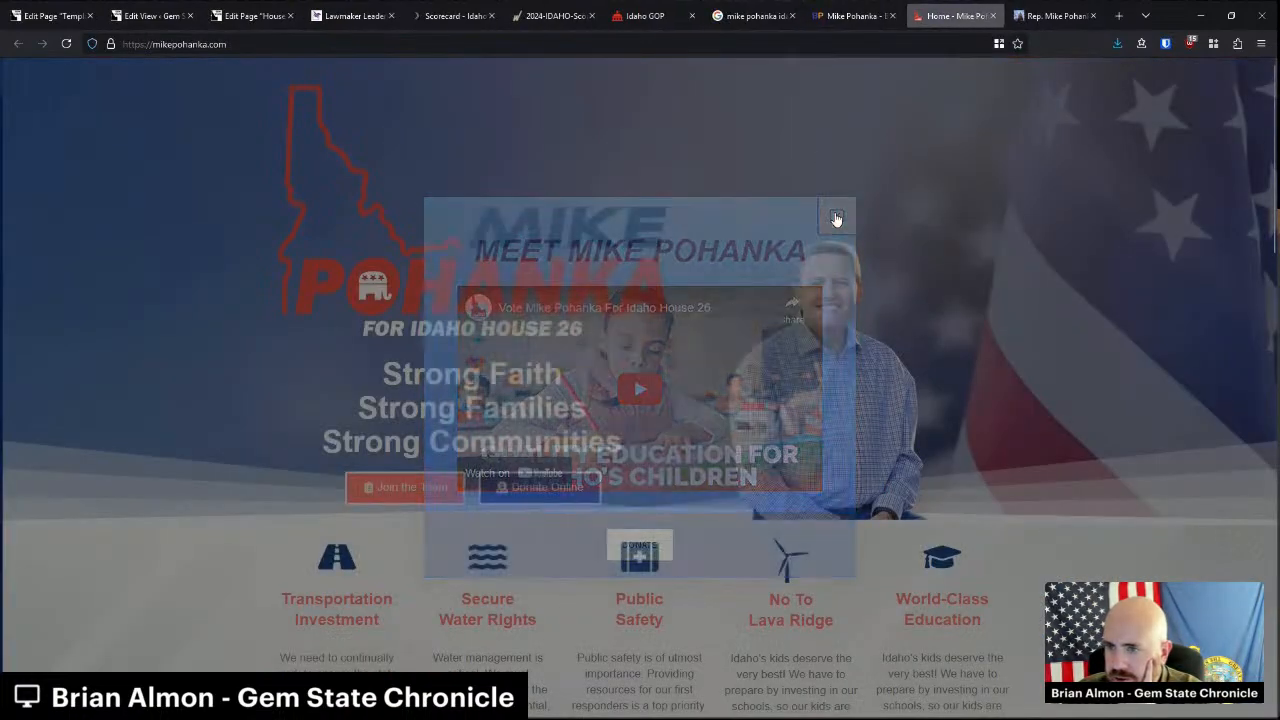
scroll(713, 328, "down", 3)
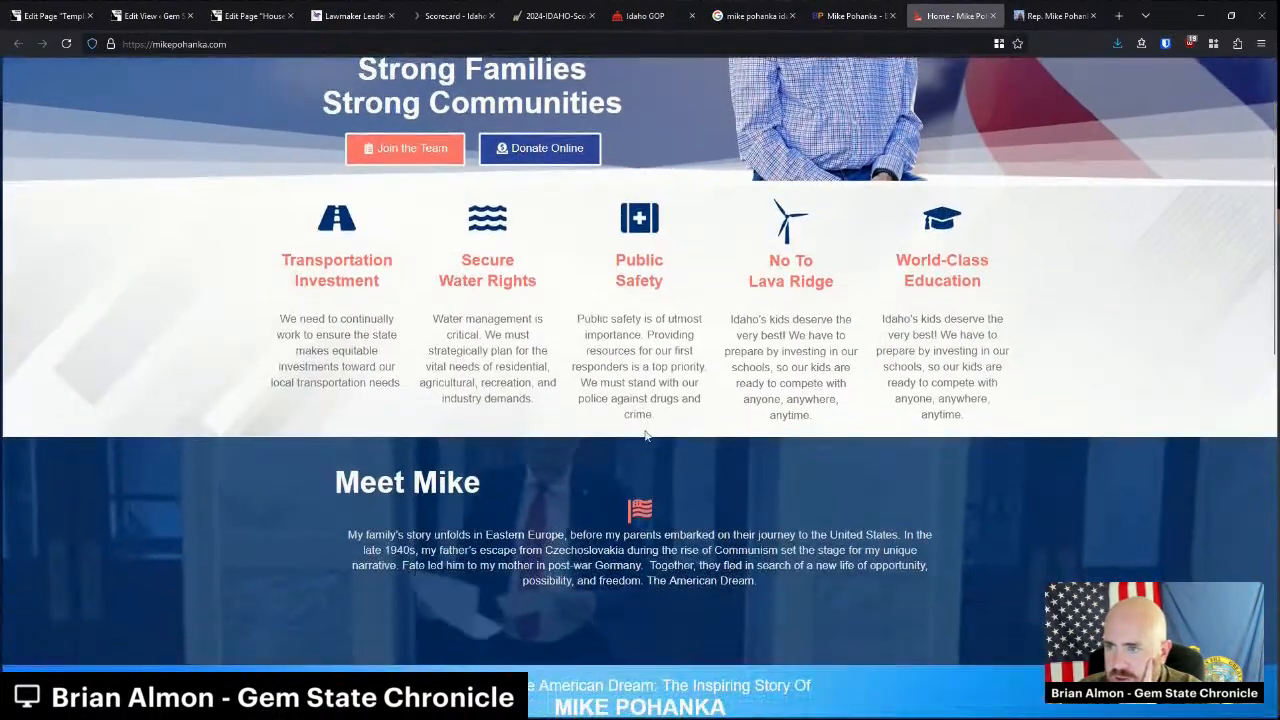
scroll(646, 435, "down", 3)
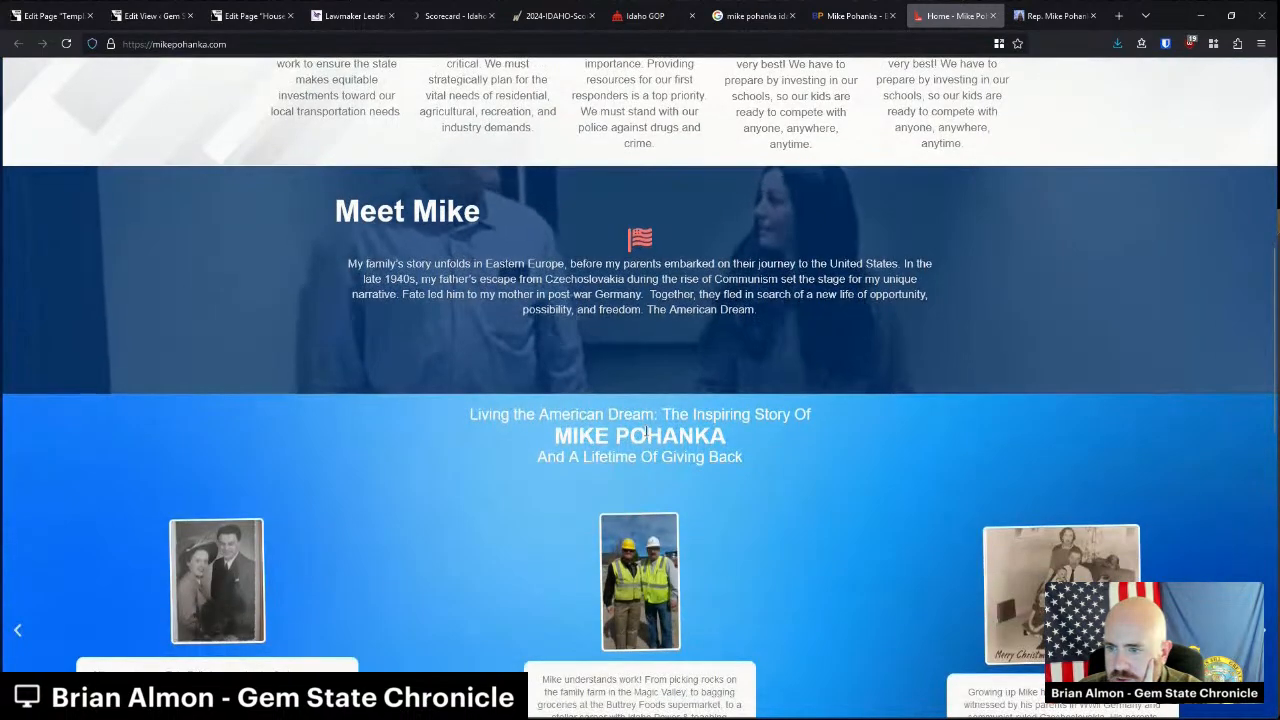
scroll(646, 432, "down", 3)
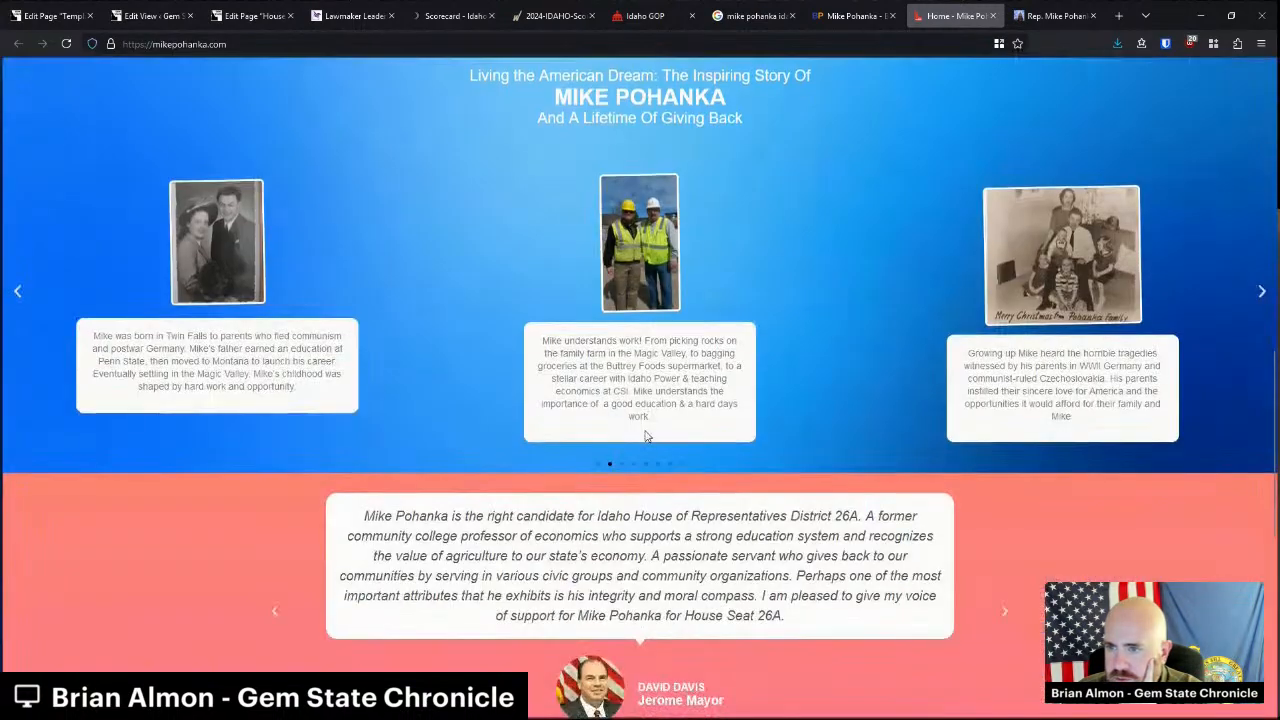
scroll(646, 436, "down", 3)
scroll(645, 429, "down", 3)
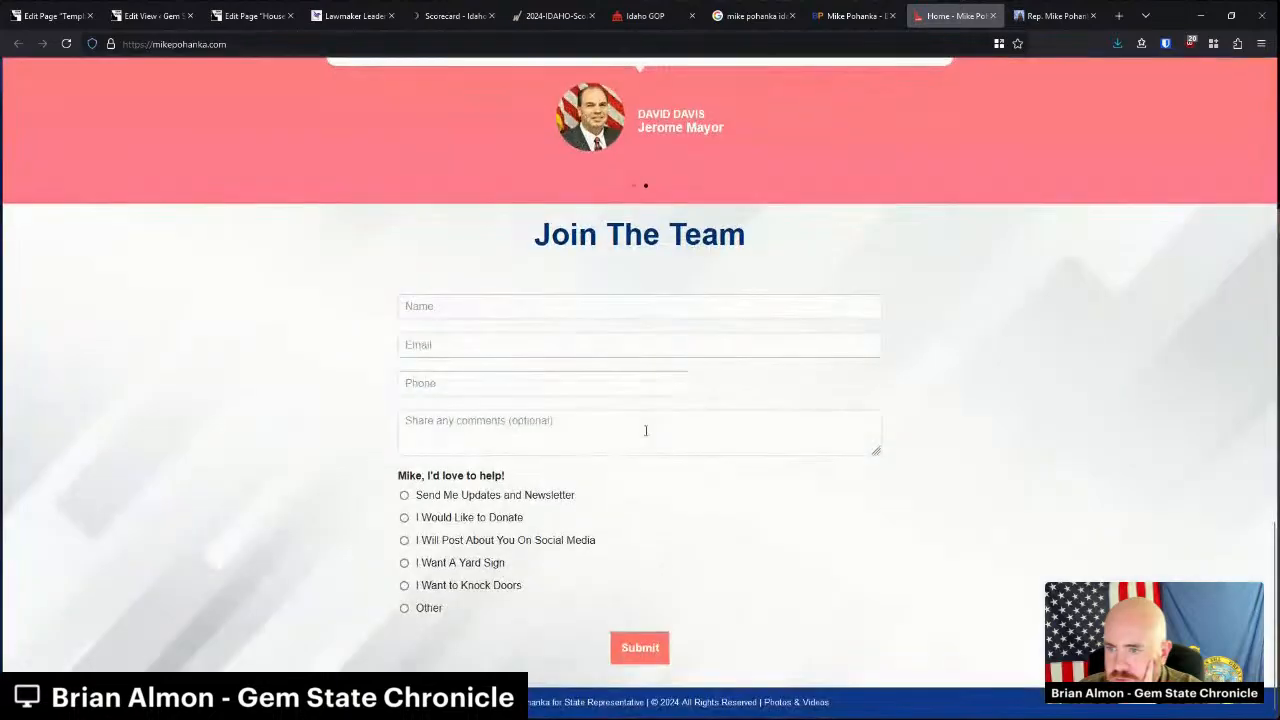
middle_click(1007, 537)
scroll(1094, 220, "up", 15)
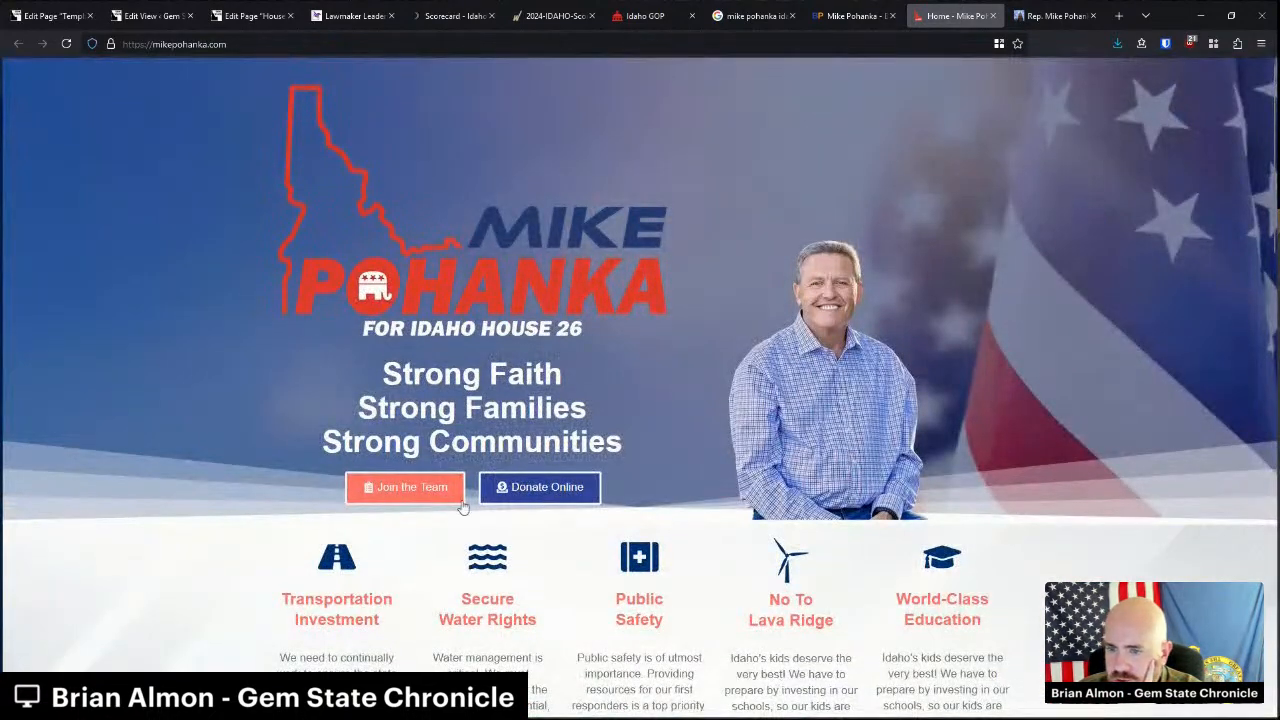
scroll(500, 500, "down", 3)
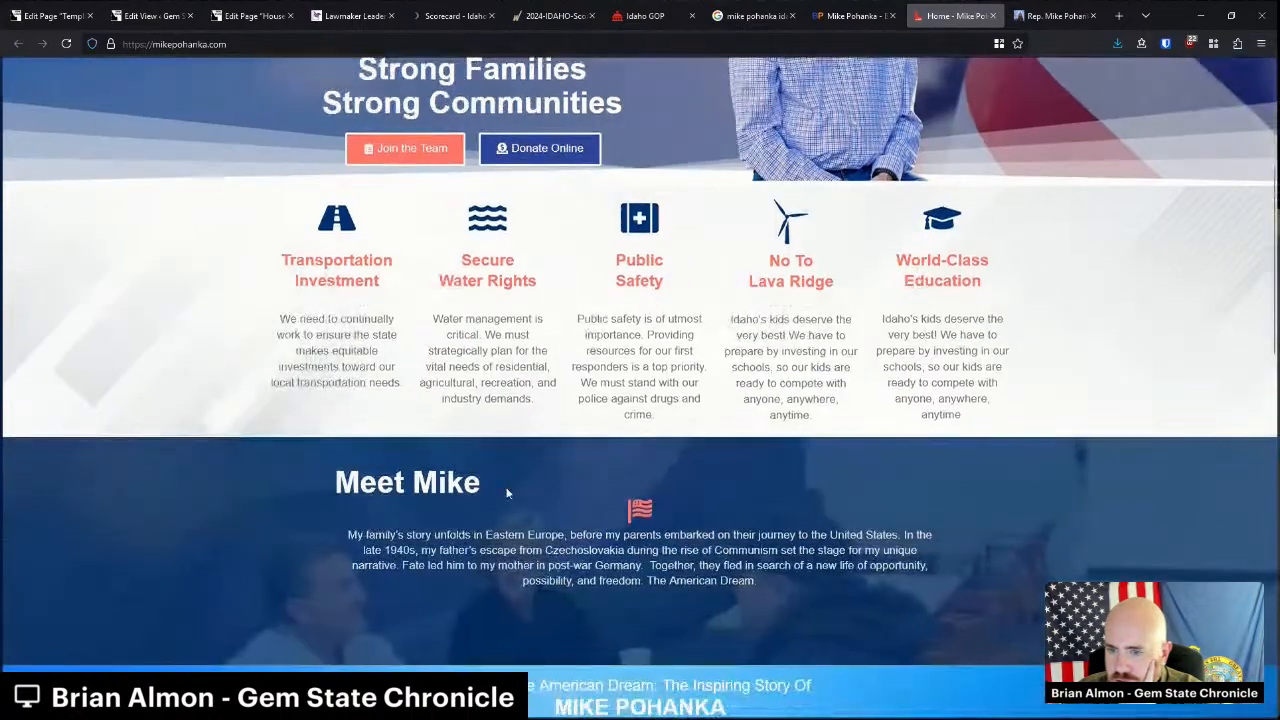
scroll(506, 492, "down", 7)
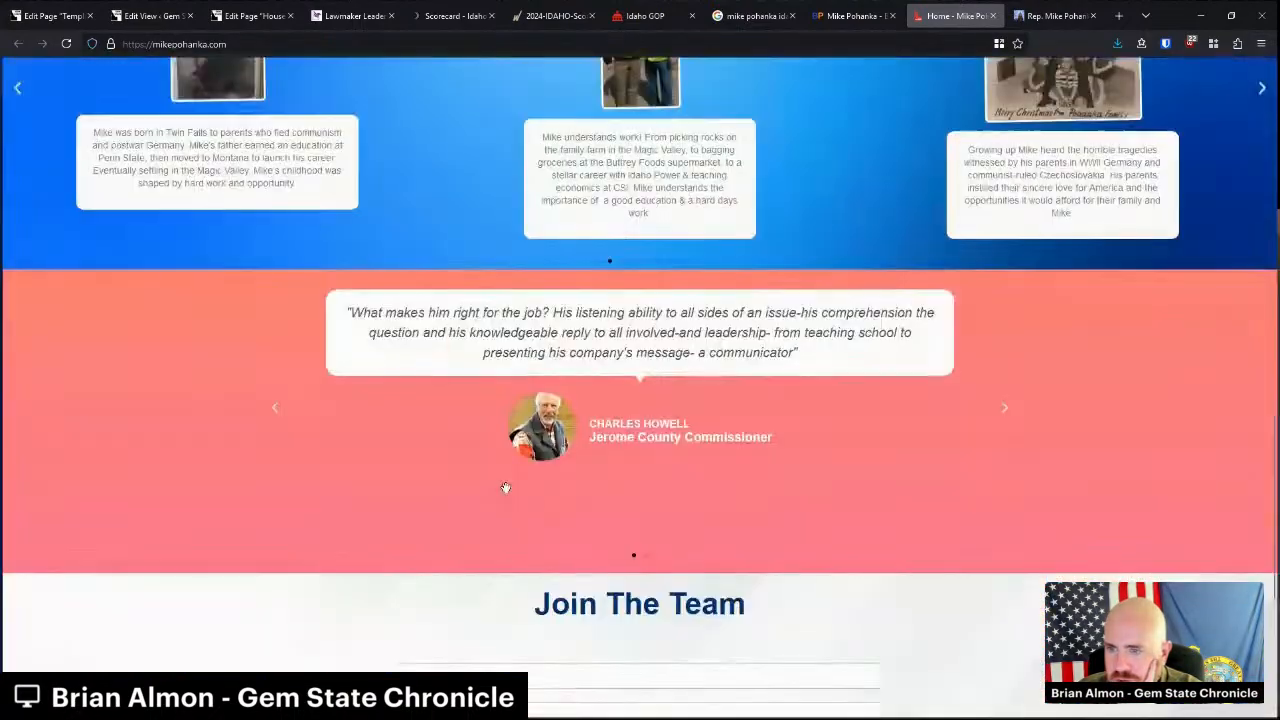
scroll(506, 488, "down", 3)
Close the campaign website, legislature profile and Ballotpedia tabs.
middle_click(926, 10)
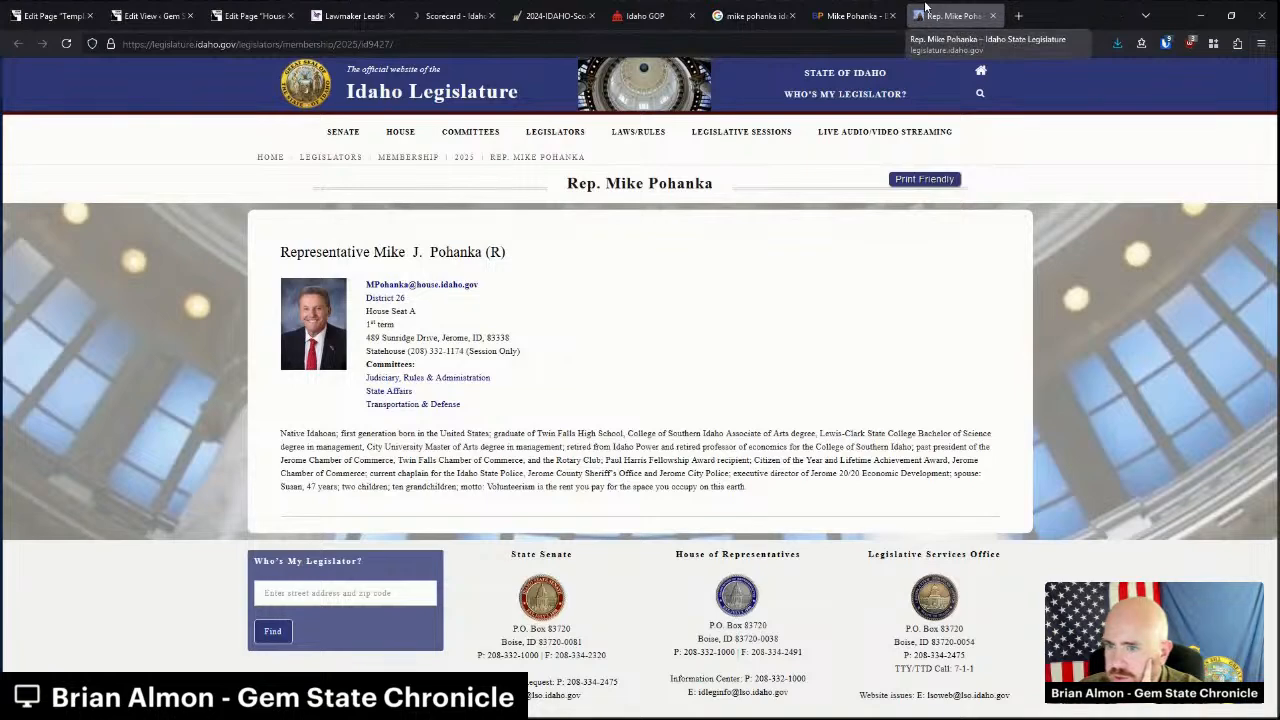
middle_click(926, 10)
middle_click(855, 15)
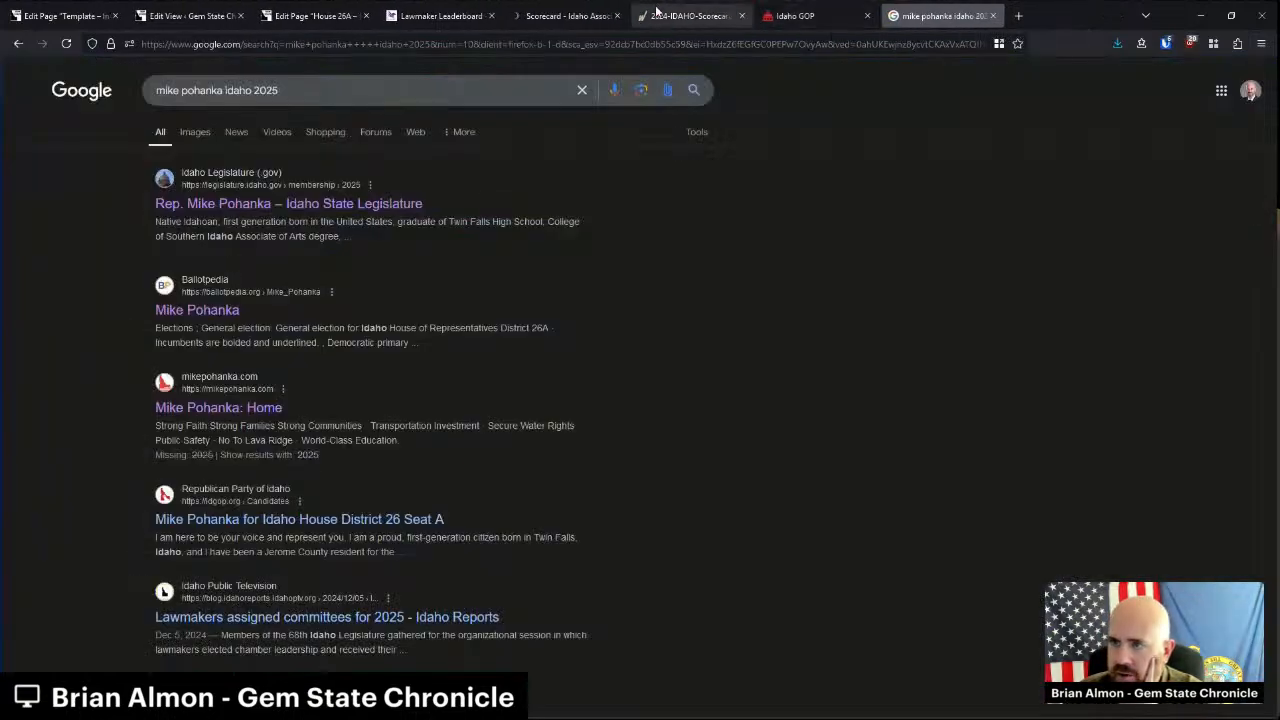
Save the House 26A page, then start a new view under Content Views > Add New.
left_click(345, 16)
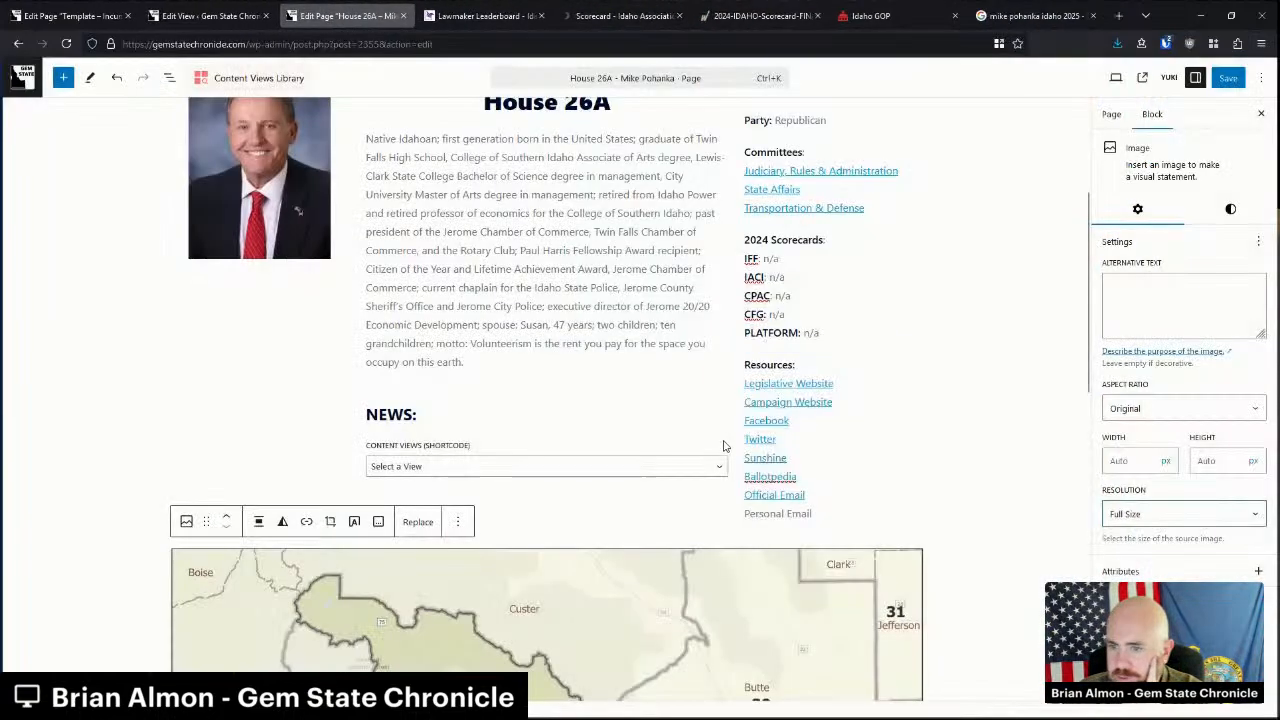
left_click(1224, 80)
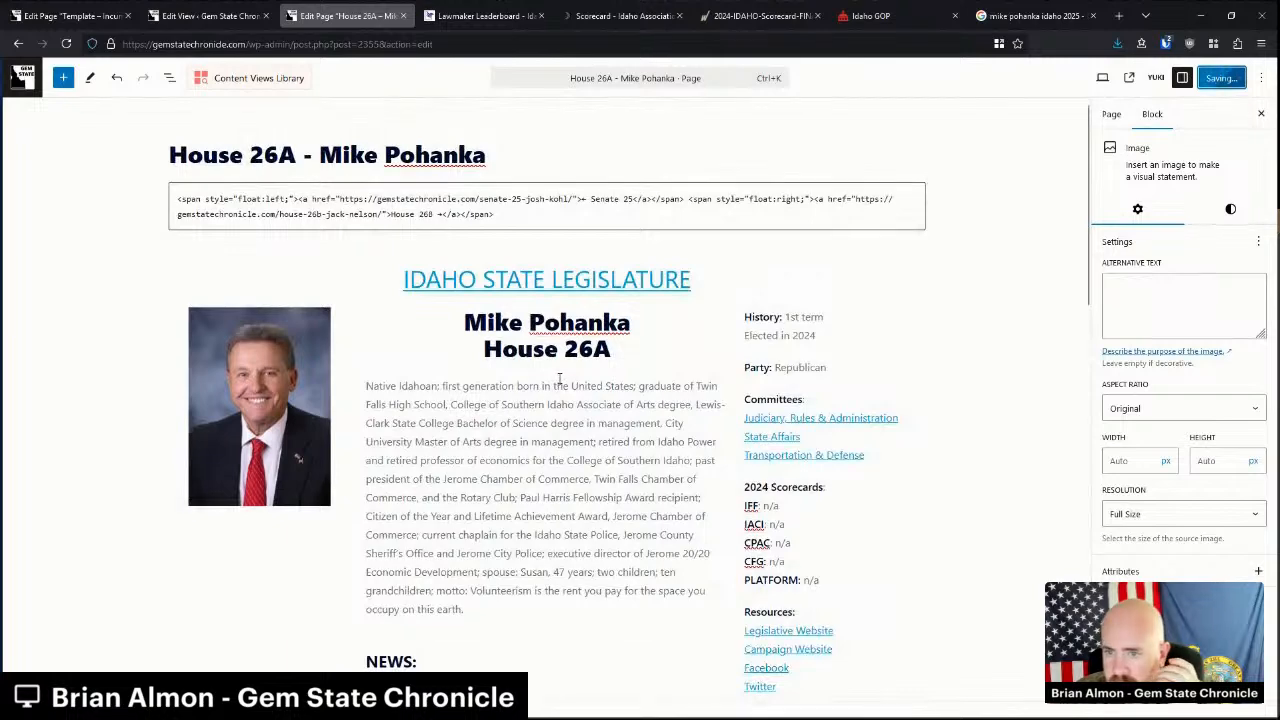
left_click(212, 16)
left_click(43, 334)
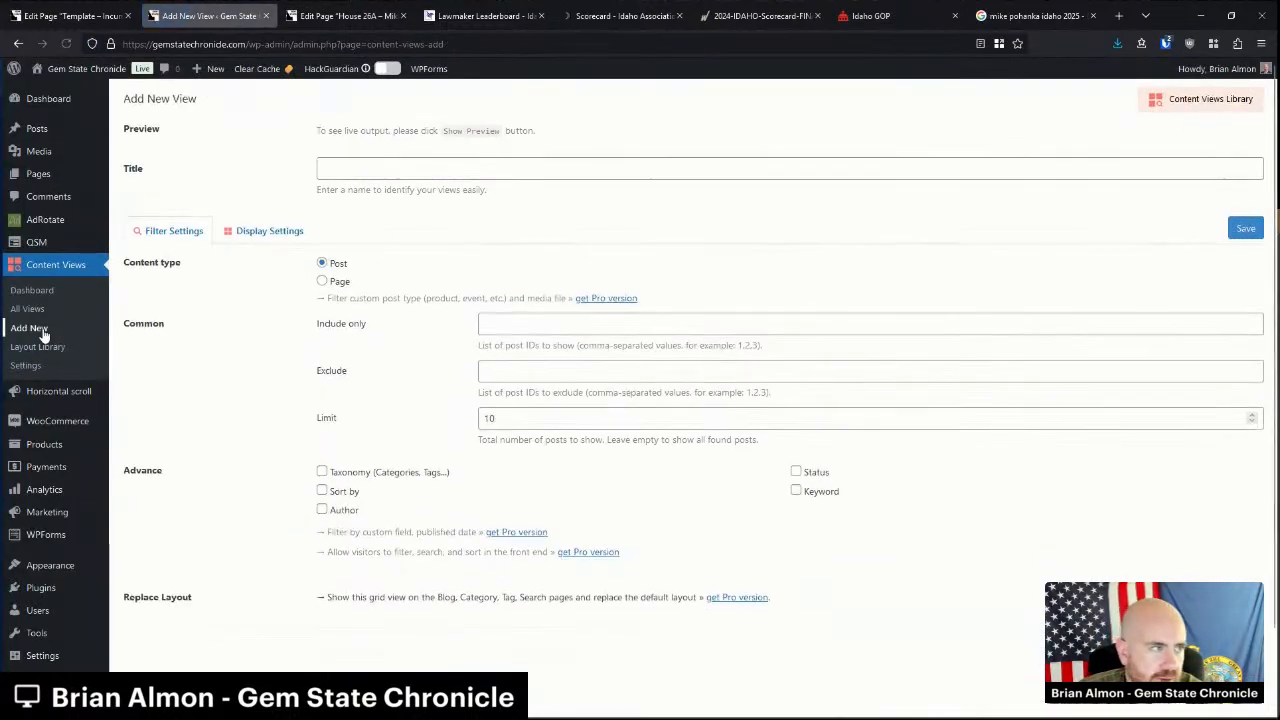
left_click(341, 170)
type("mikepohanka")
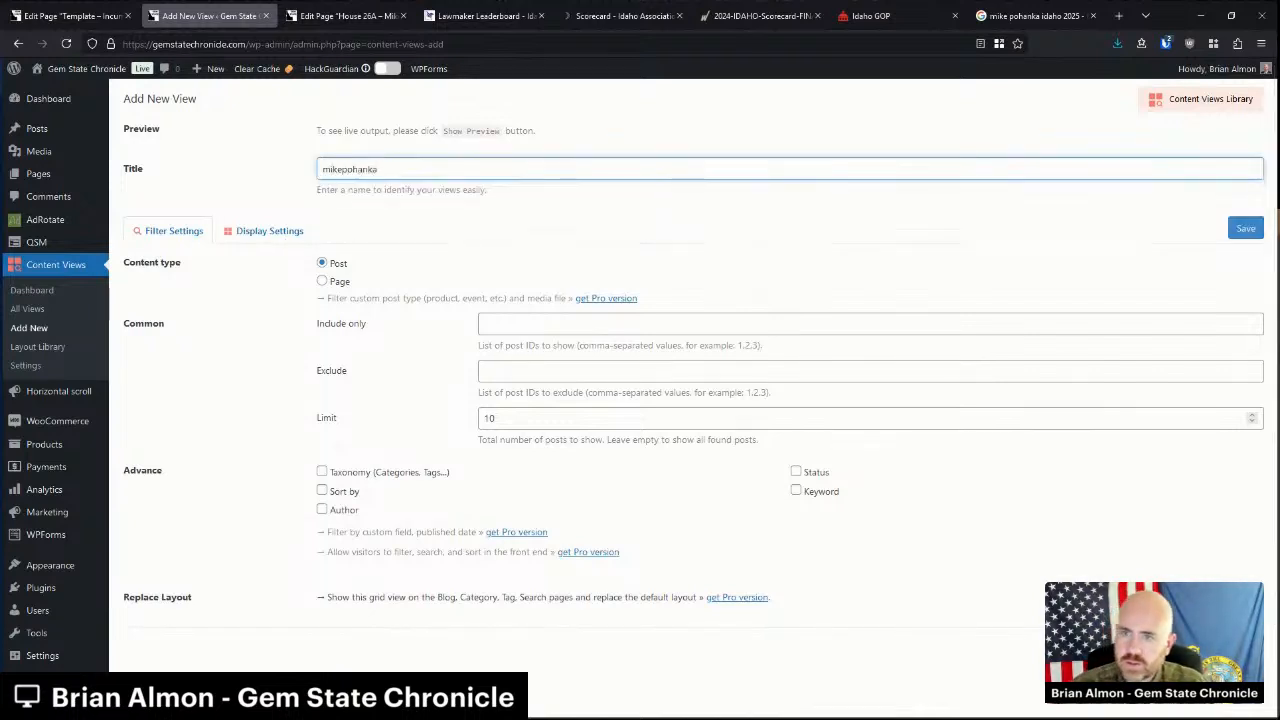
left_click(321, 491)
scroll(843, 401, "down", 2)
left_click(796, 318)
scroll(797, 318, "down", 1)
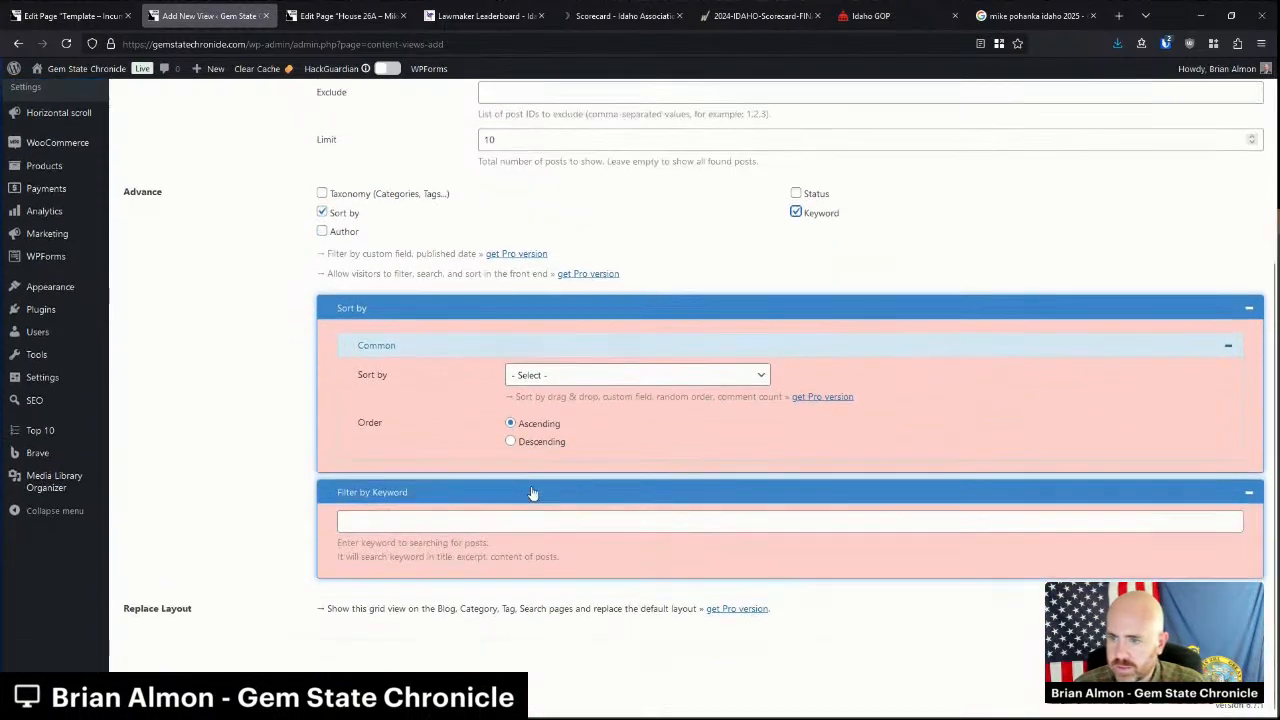
left_click(533, 380)
left_click(541, 474)
left_click(552, 442)
left_click(445, 524)
type("\"")
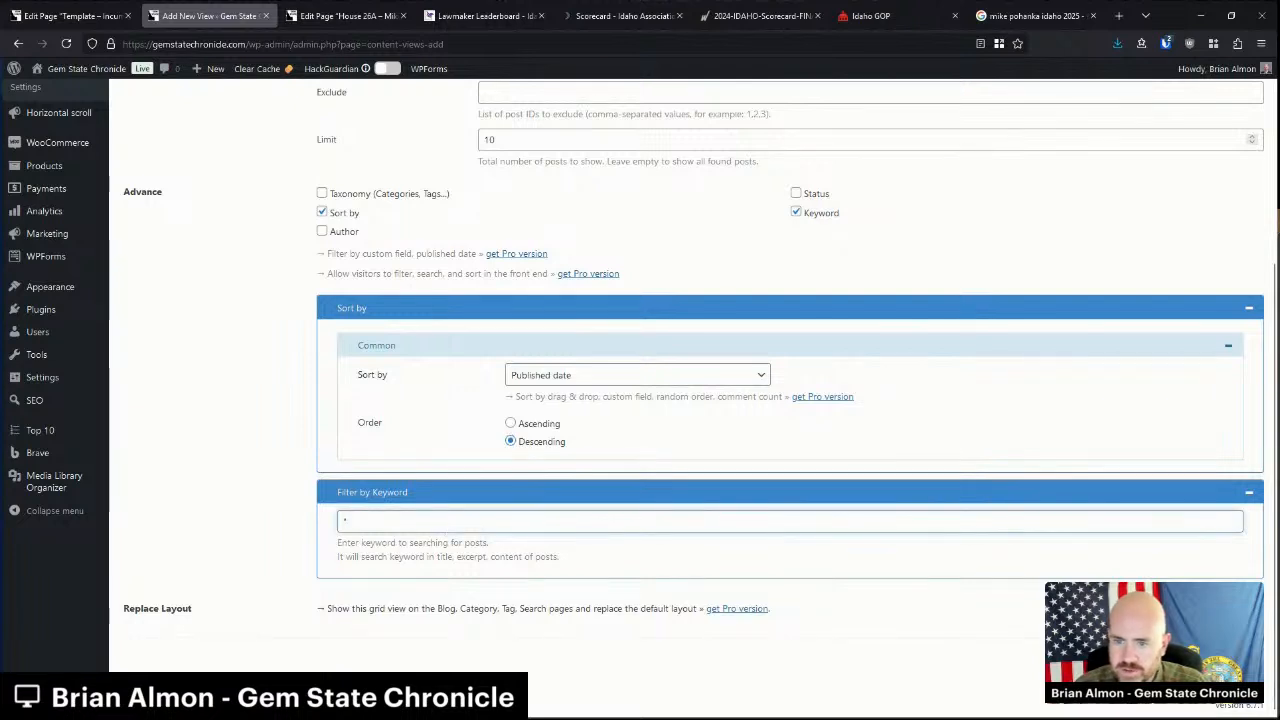
type("Mike Poha")
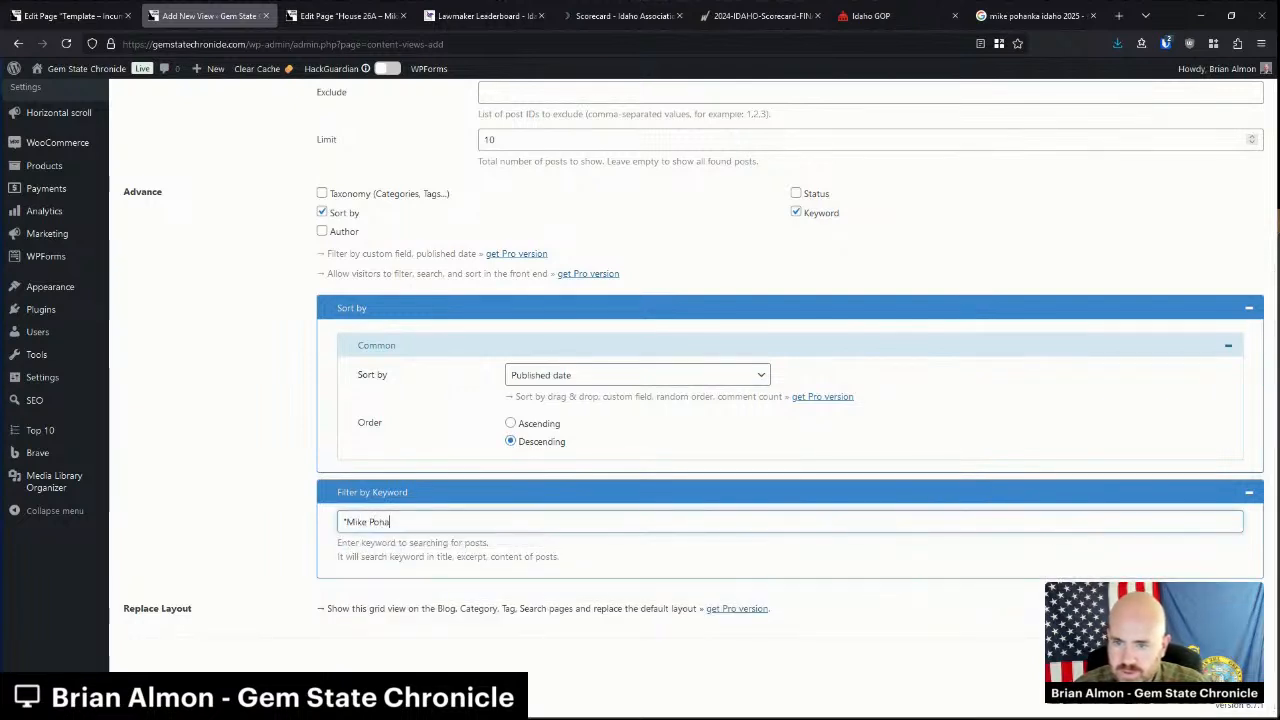
Choose the List layout and turn off Show Top Meta, Show Thumbnail and Show Content.
scroll(640, 400, "up", 5)
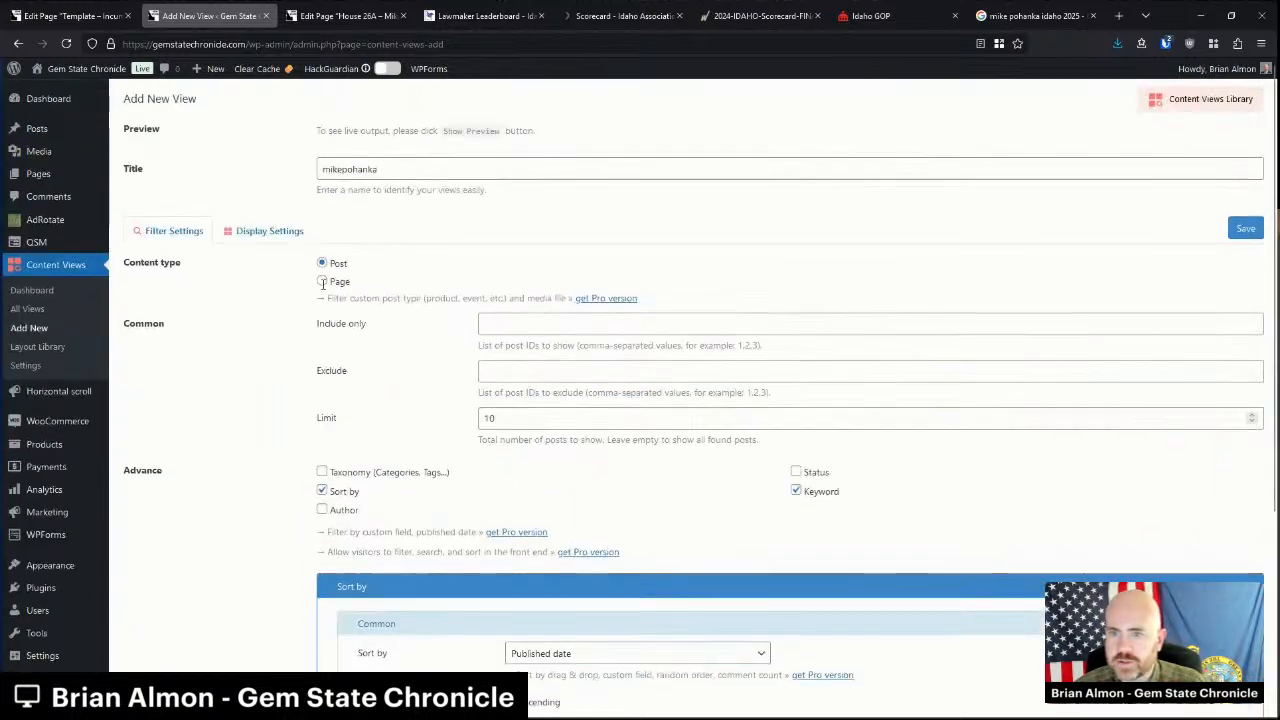
left_click(269, 230)
left_click(489, 328)
scroll(457, 391, "down", 3)
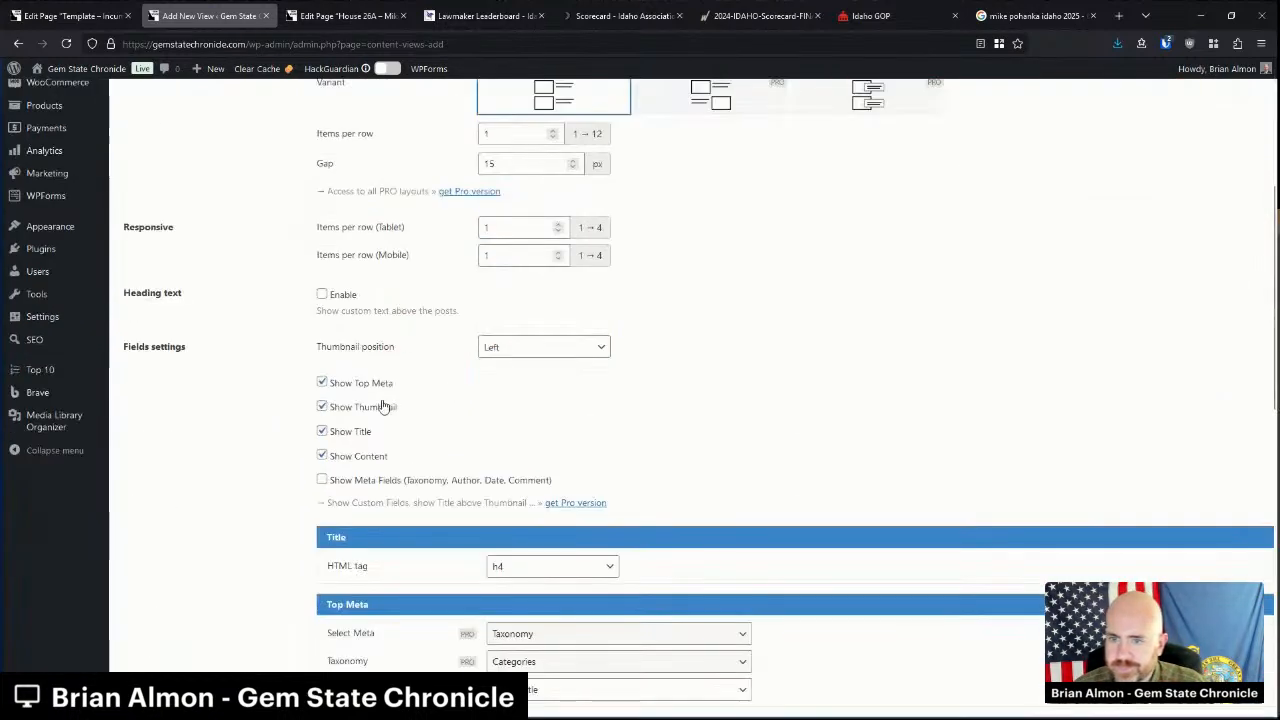
left_click(358, 387)
left_click(360, 407)
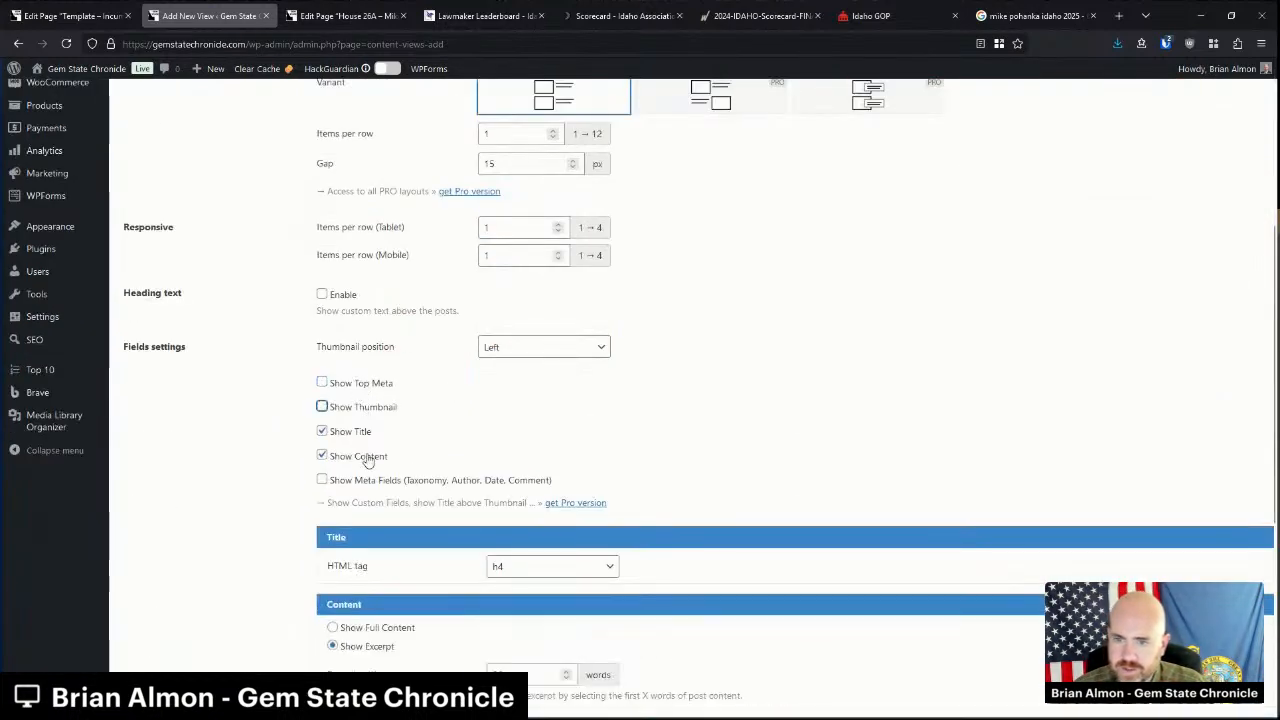
left_click(365, 454)
scroll(443, 462, "up", 3)
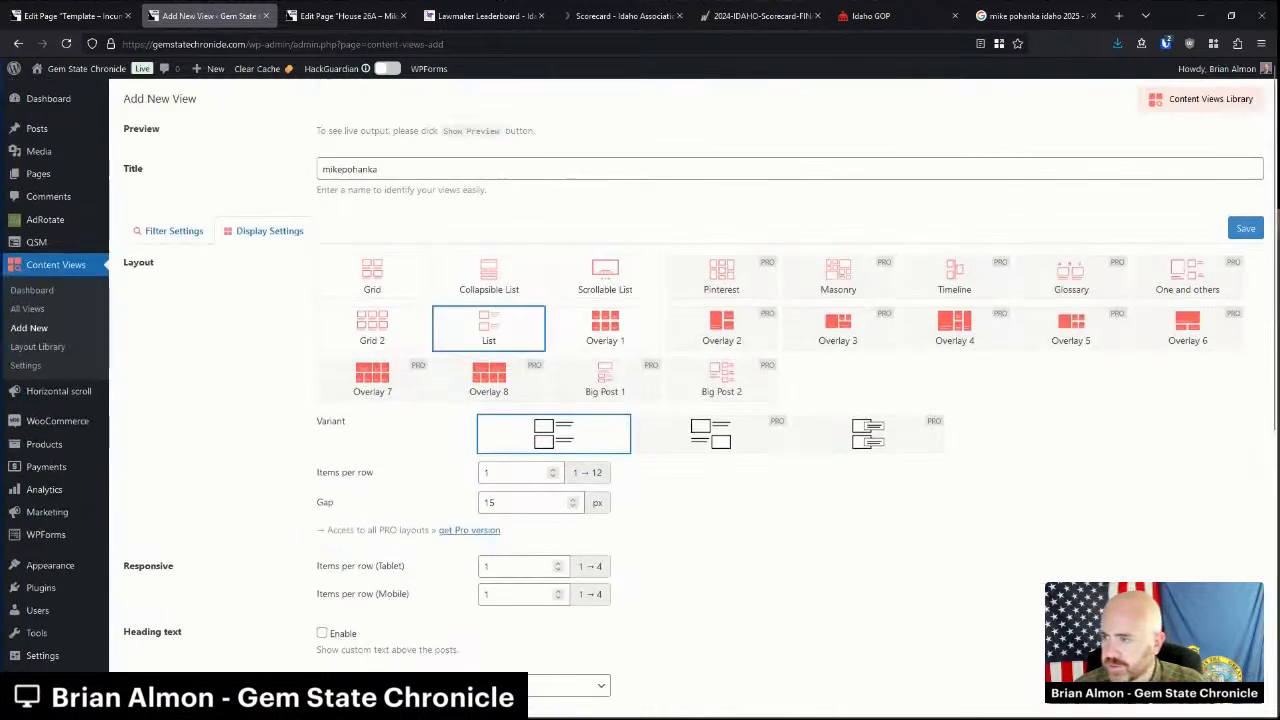
Show the live preview and test toggling thumbnails and top meta on the view.
left_click(1193, 238)
scroll(479, 343, "down", 5)
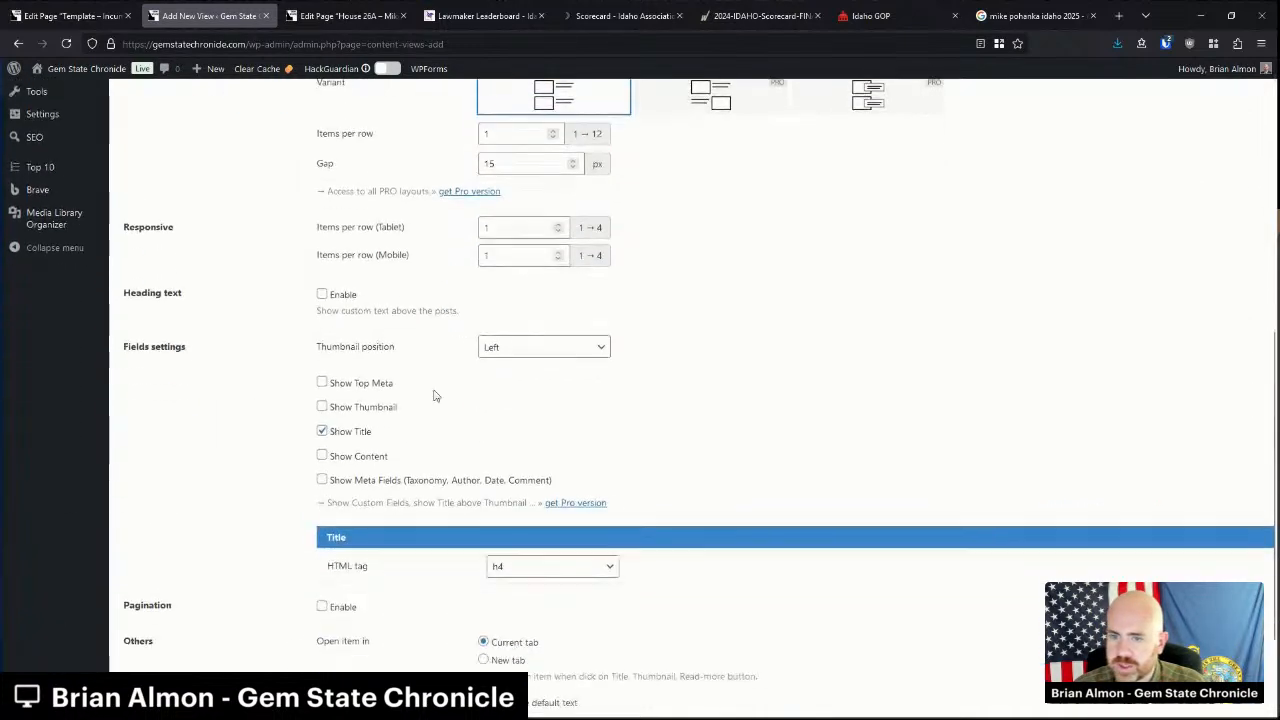
left_click(335, 410)
scroll(745, 497, "up", 3)
scroll(745, 497, "up", 2)
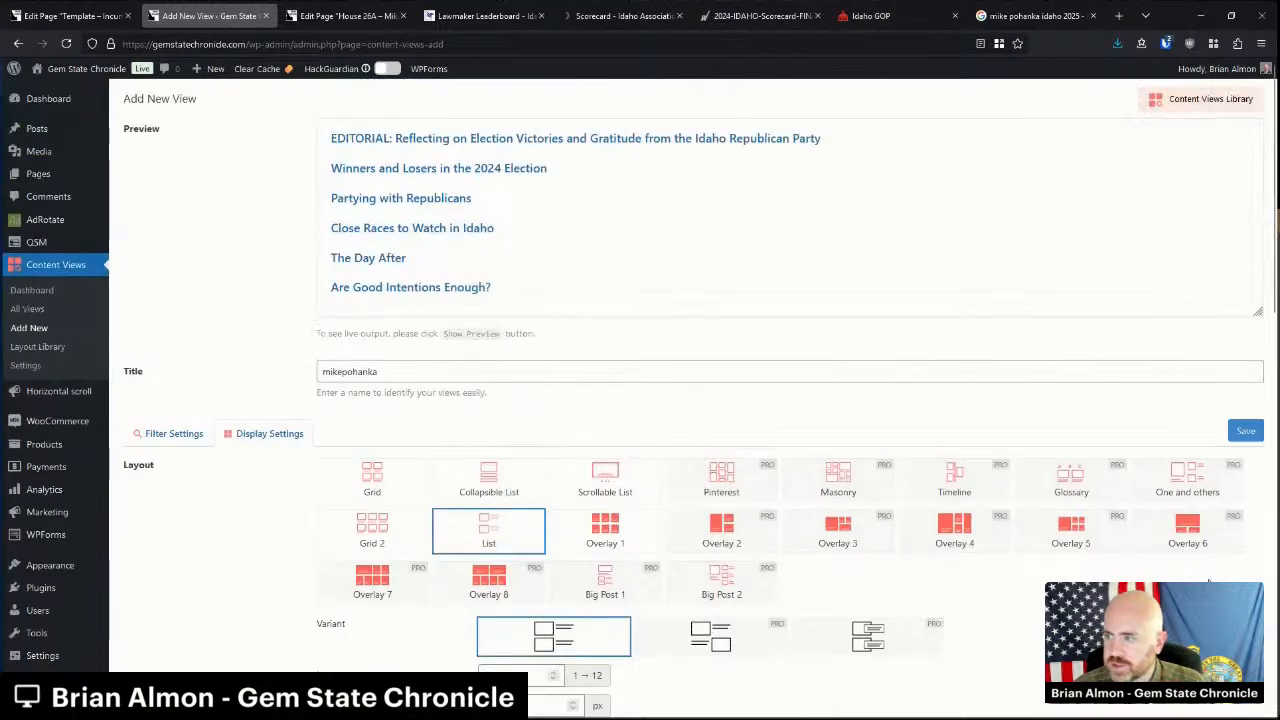
scroll(703, 231, "down", 4)
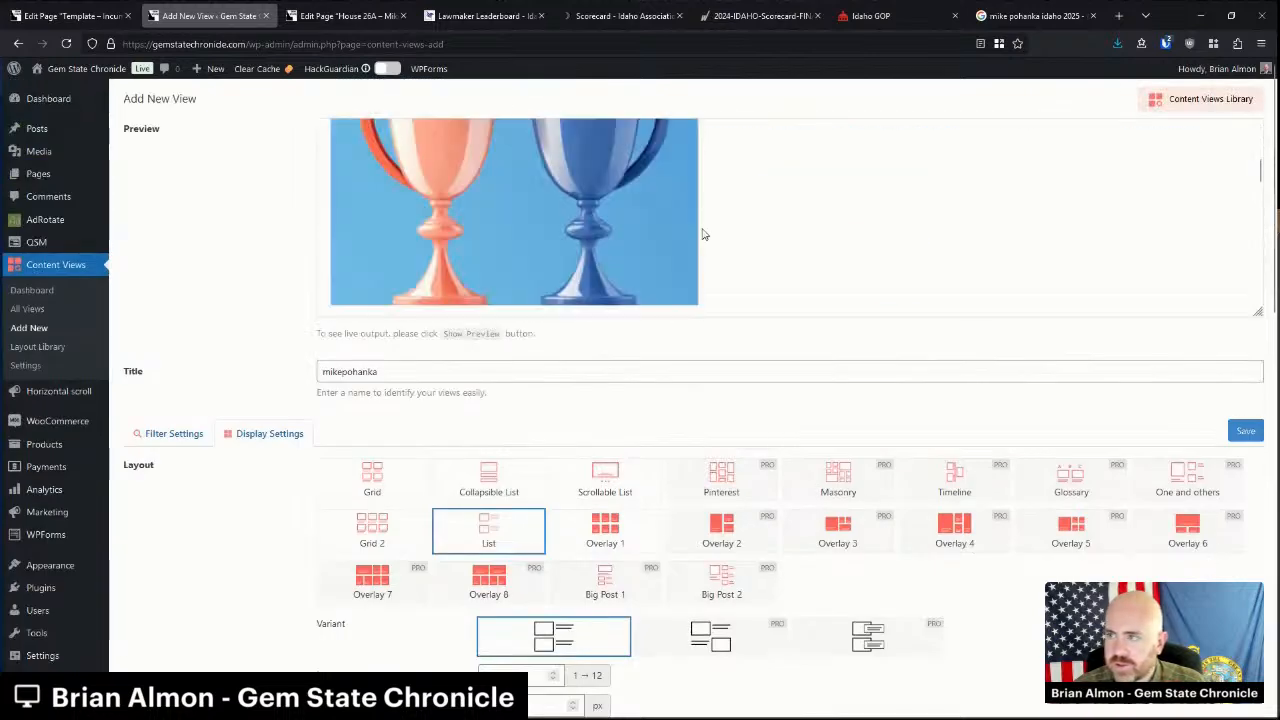
scroll(703, 234, "down", 7)
scroll(634, 285, "up", 7)
scroll(632, 288, "up", 3)
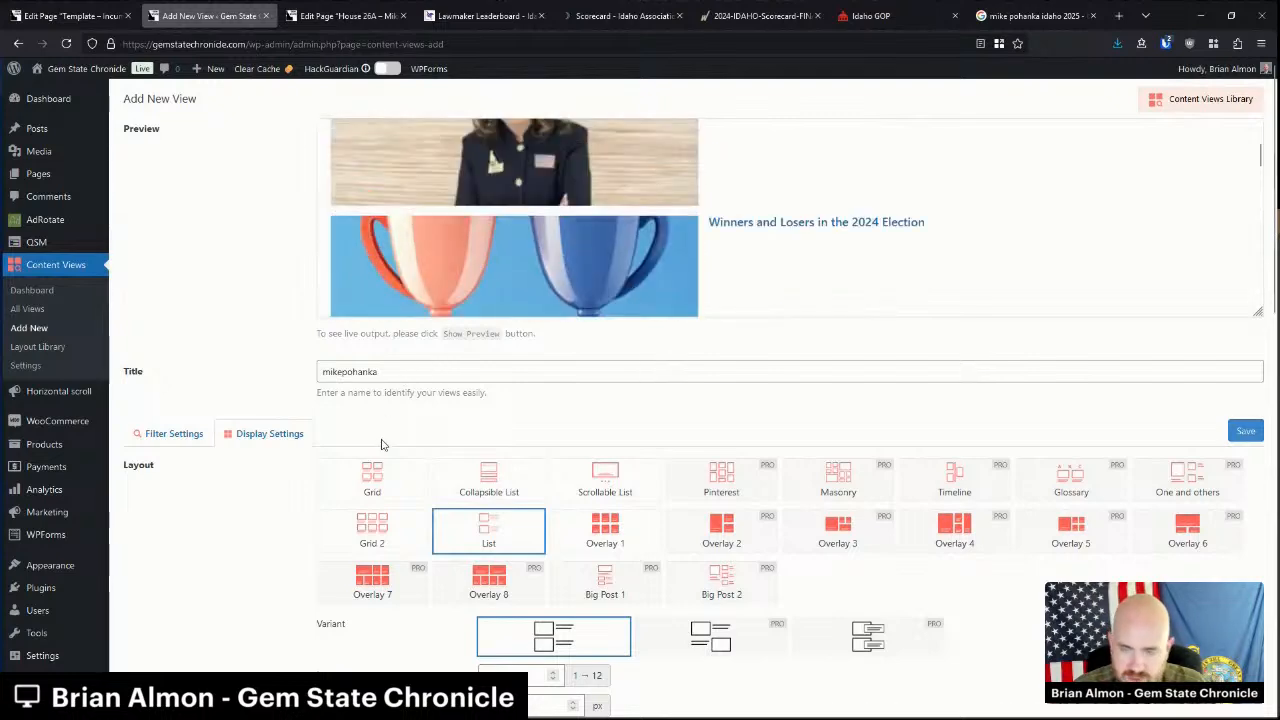
scroll(366, 476, "down", 5)
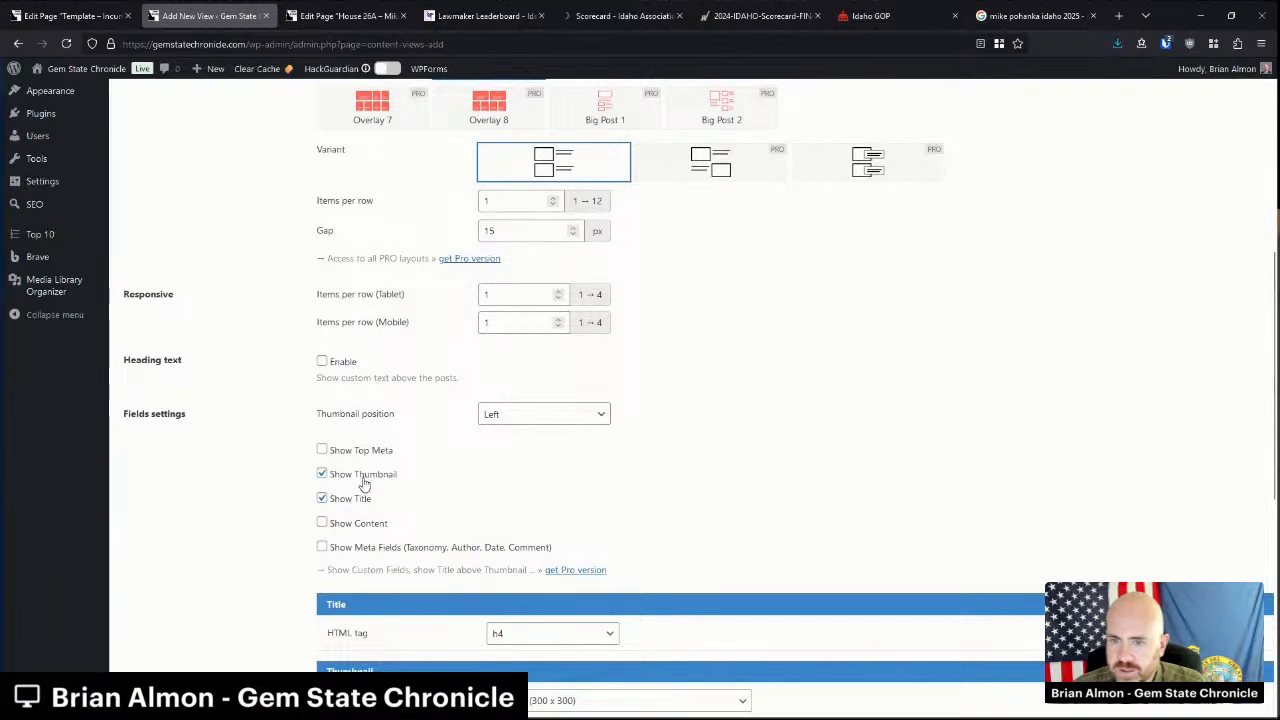
left_click(364, 477)
left_click(372, 452)
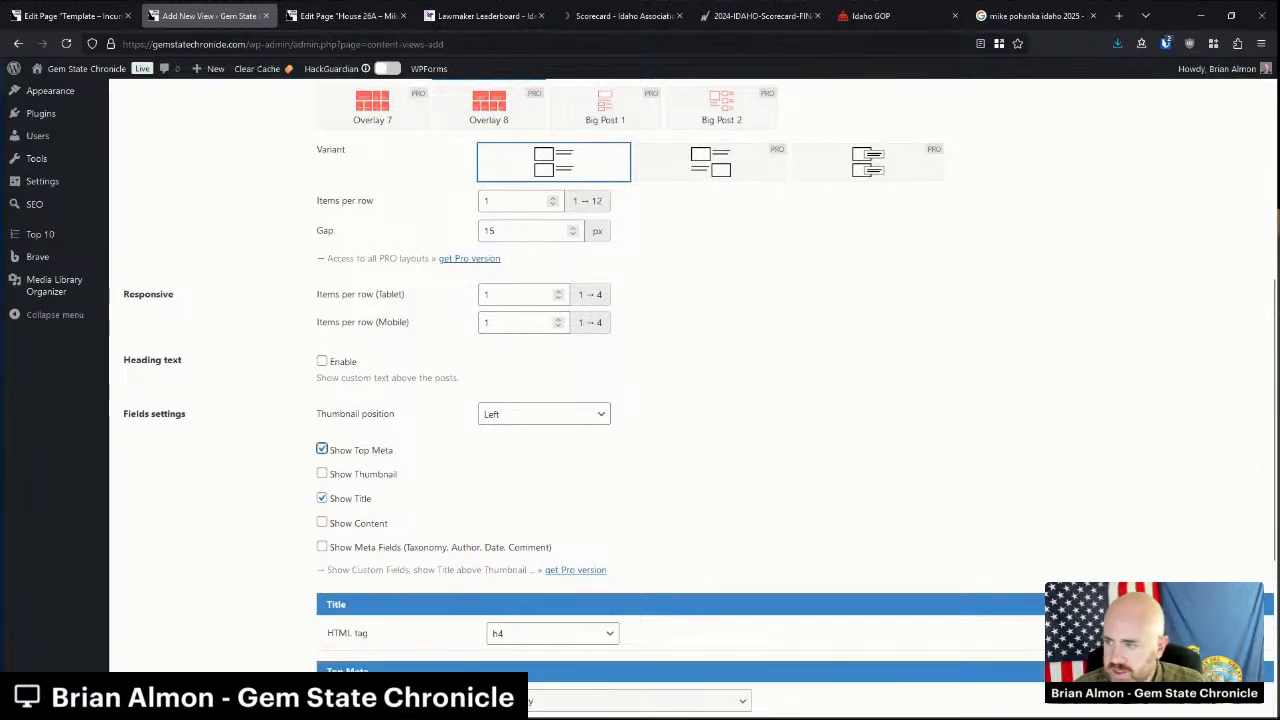
scroll(891, 557, "up", 5)
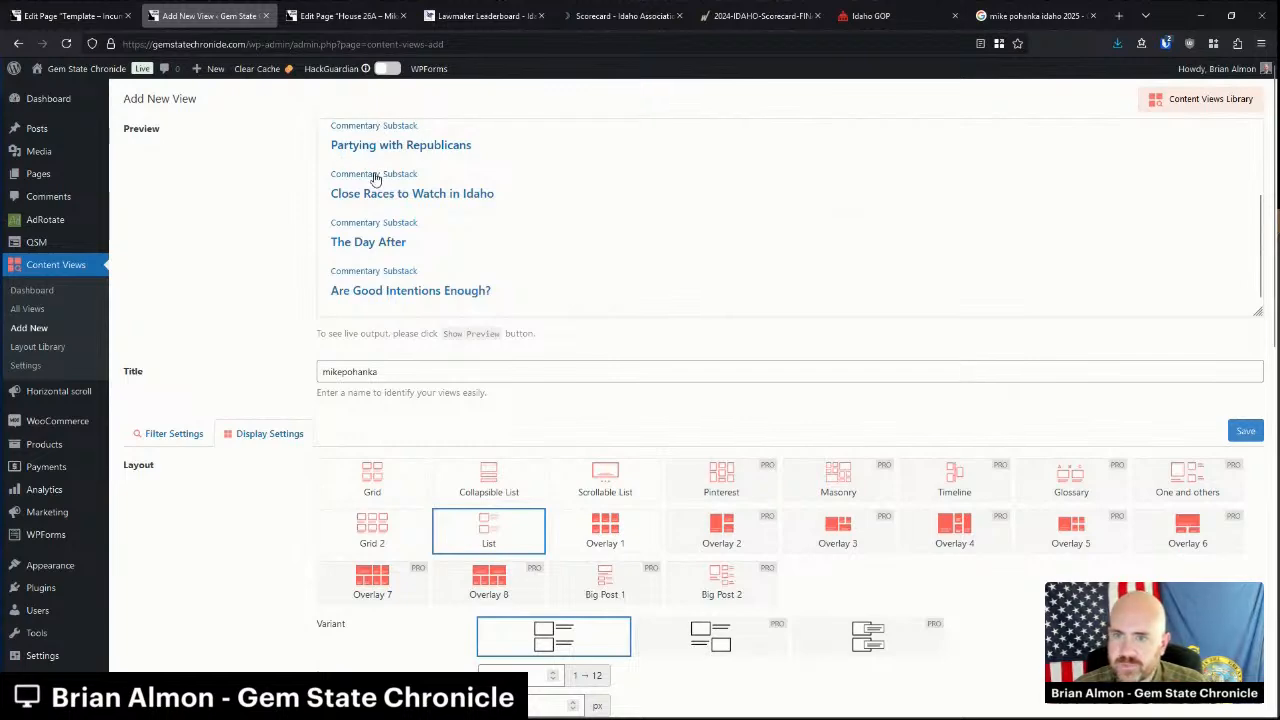
scroll(388, 220, "down", 1)
scroll(395, 265, "up", 1)
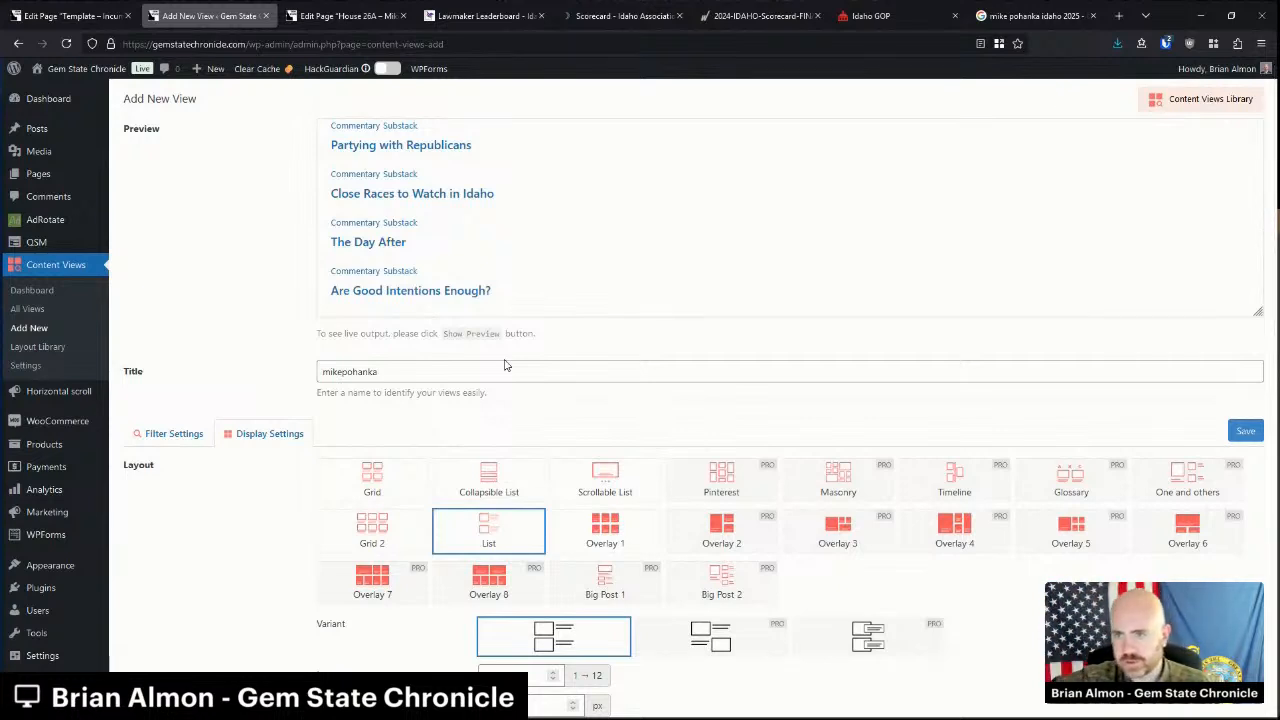
scroll(505, 365, "down", 8)
scroll(490, 355, "up", 4)
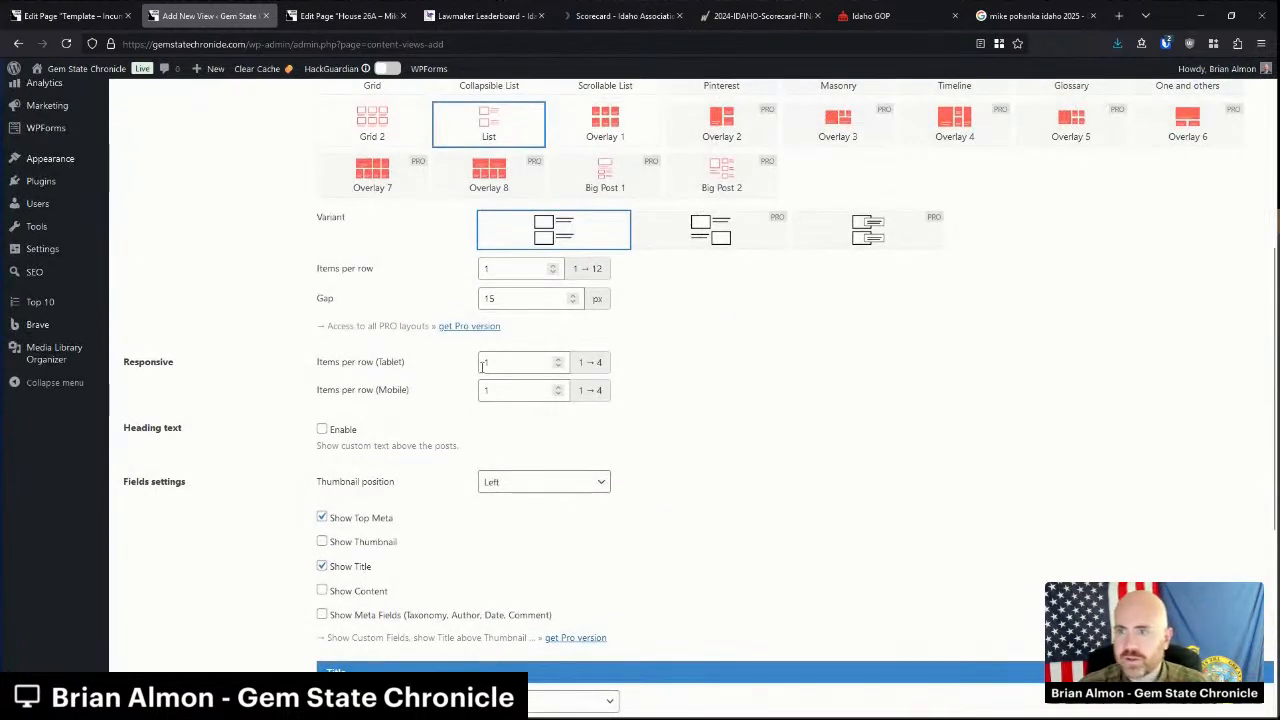
scroll(400, 460, "down", 2)
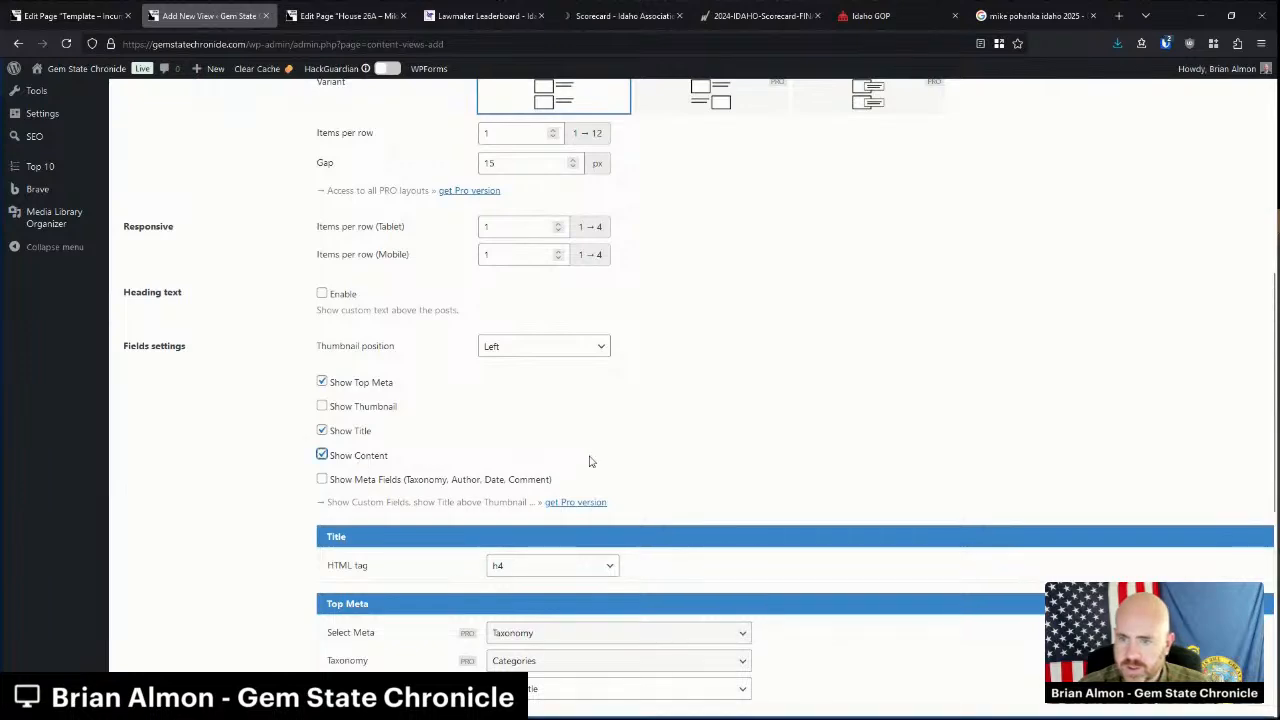
scroll(591, 461, "up", 4)
scroll(591, 461, "up", 2)
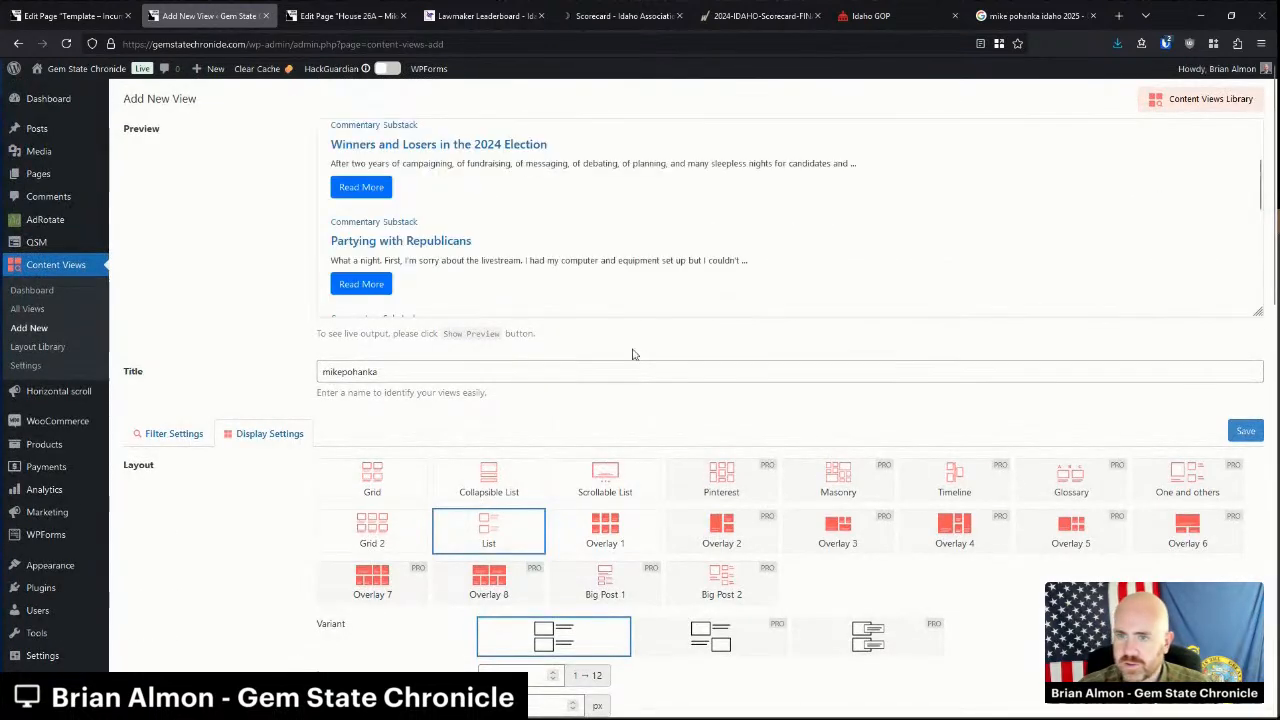
scroll(373, 178, "down", 3)
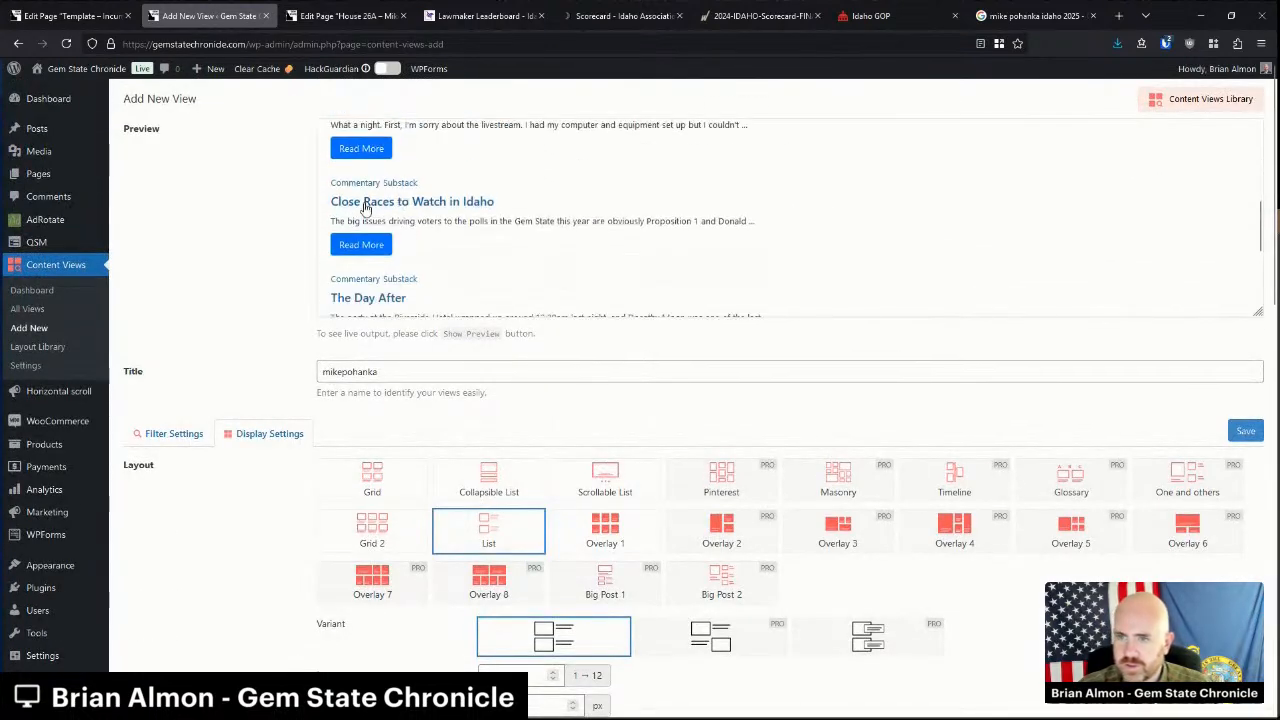
scroll(558, 222, "down", 3)
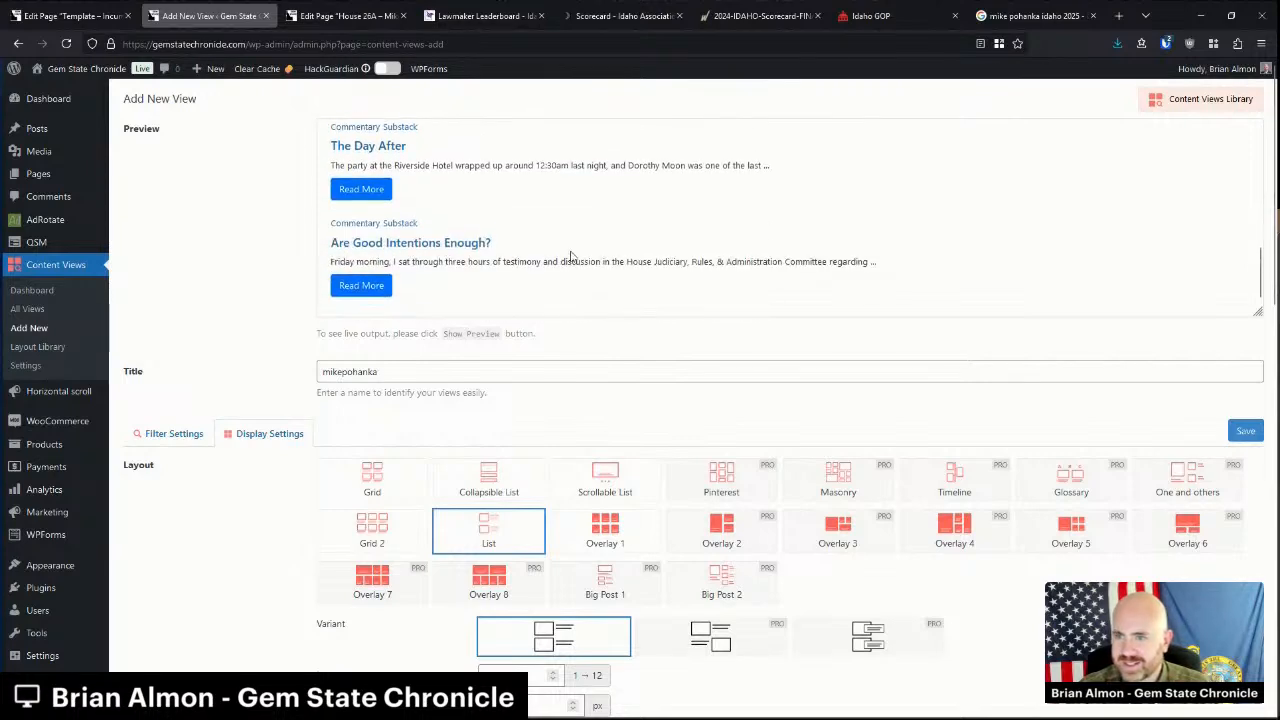
scroll(530, 288, "down", 5)
scroll(530, 288, "up", 4)
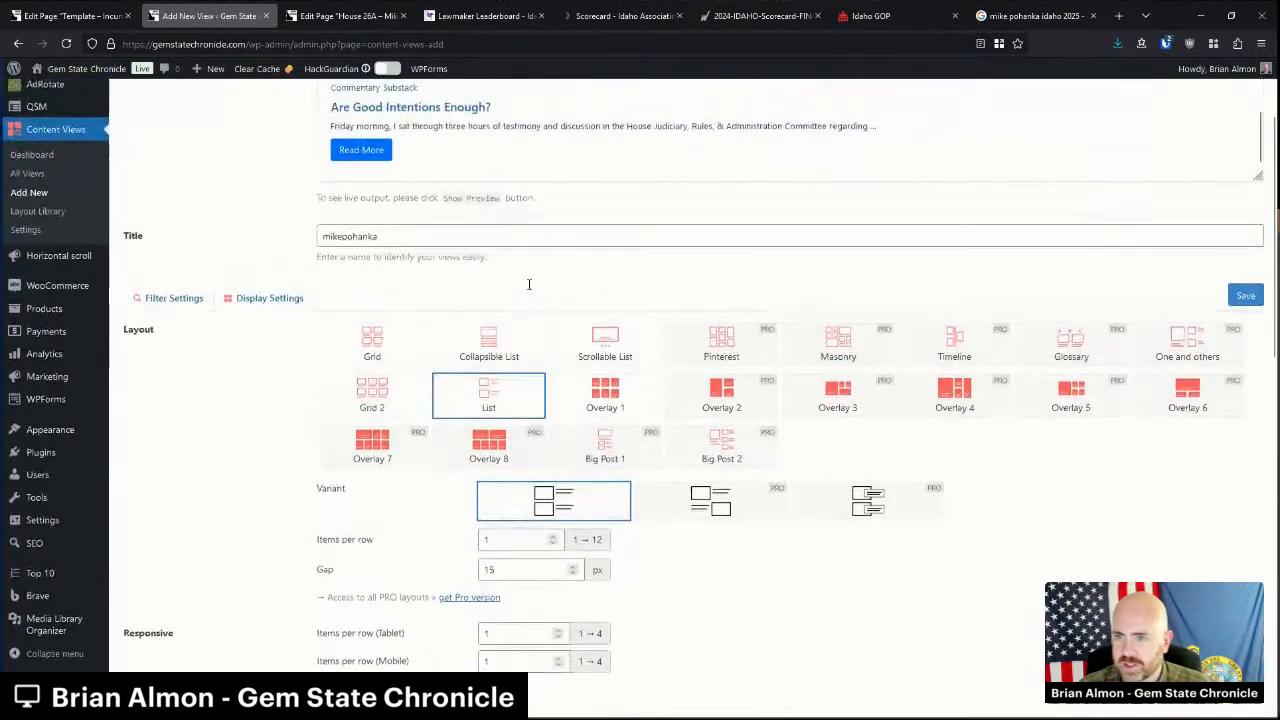
Try Grid, revert to List with titles only, and enable pagination at five posts per page.
left_click(425, 352)
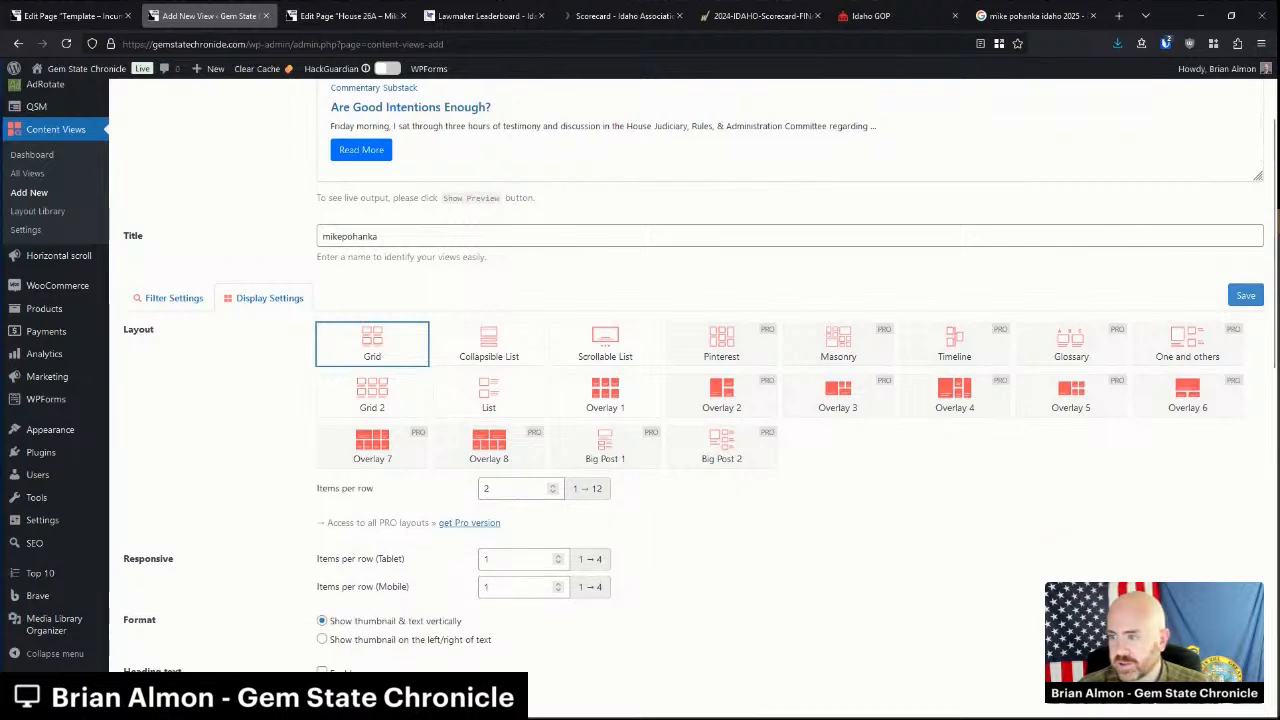
scroll(683, 367, "up", 3)
scroll(650, 310, "down", 3)
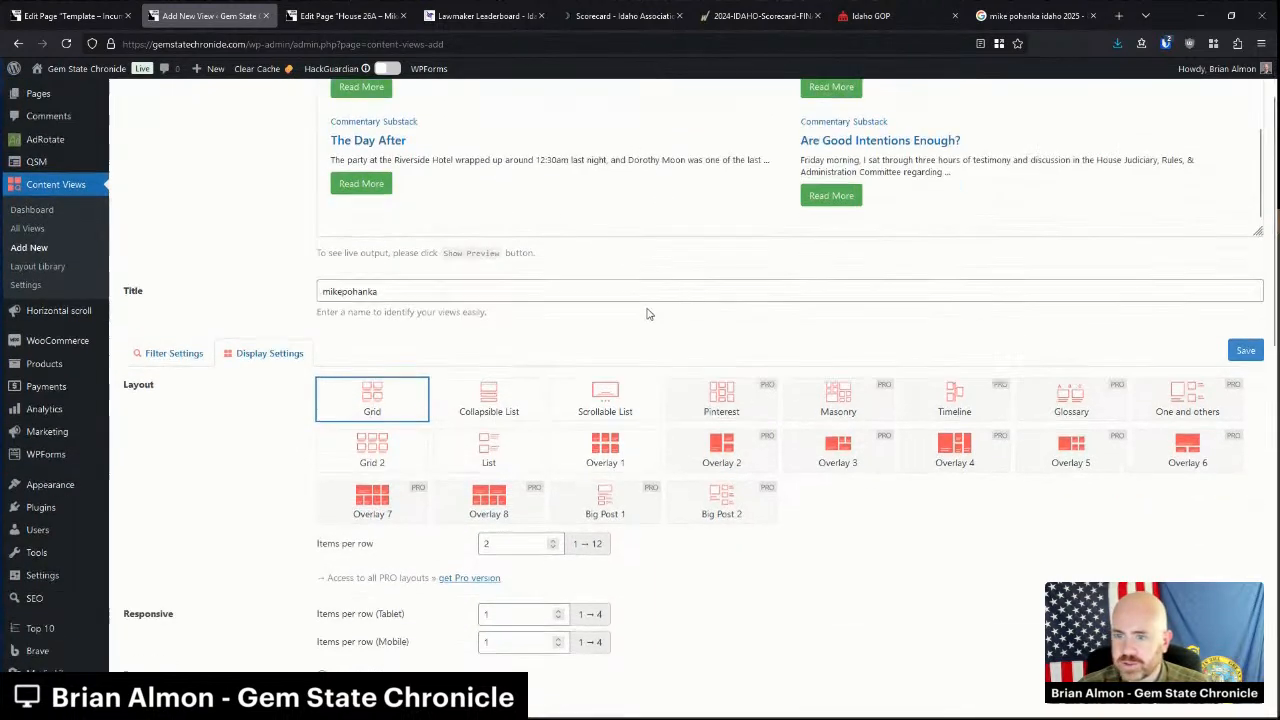
left_click(445, 402)
scroll(433, 410, "down", 8)
left_click(357, 314)
left_click(350, 387)
left_click(347, 466)
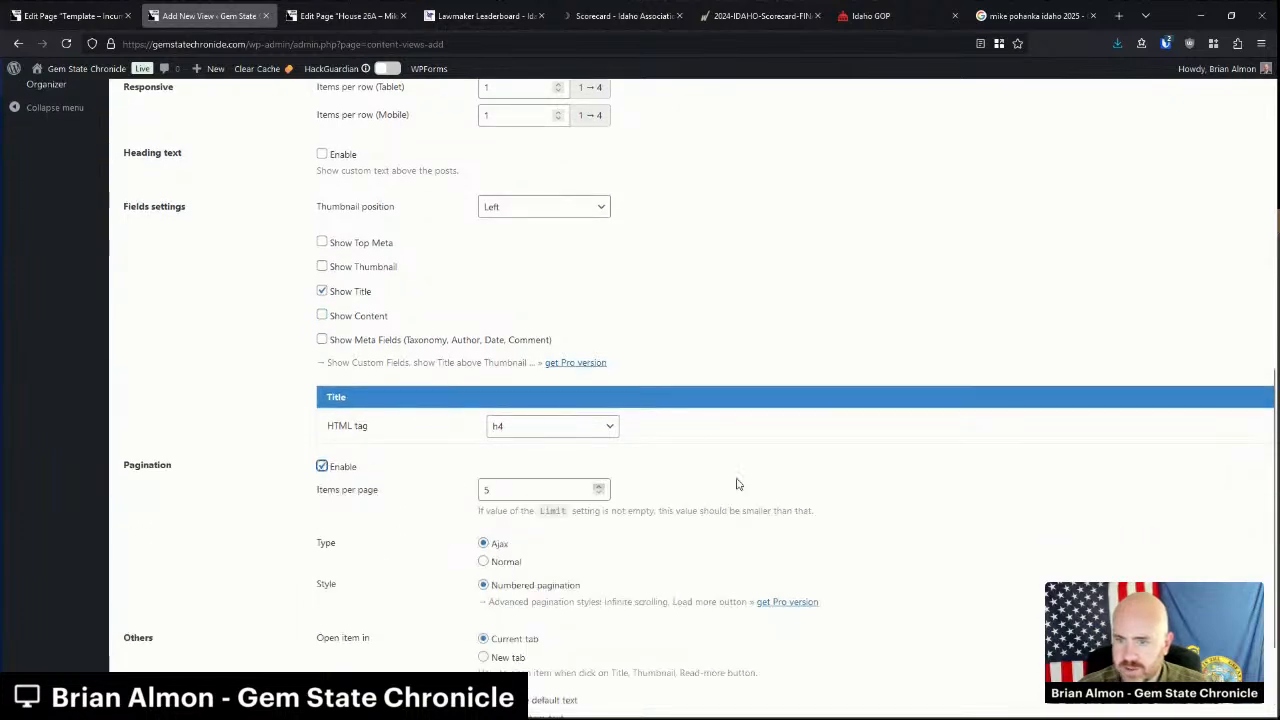
Save the mikepohanka view and reload the House 26A page editor.
scroll(623, 486, "up", 12)
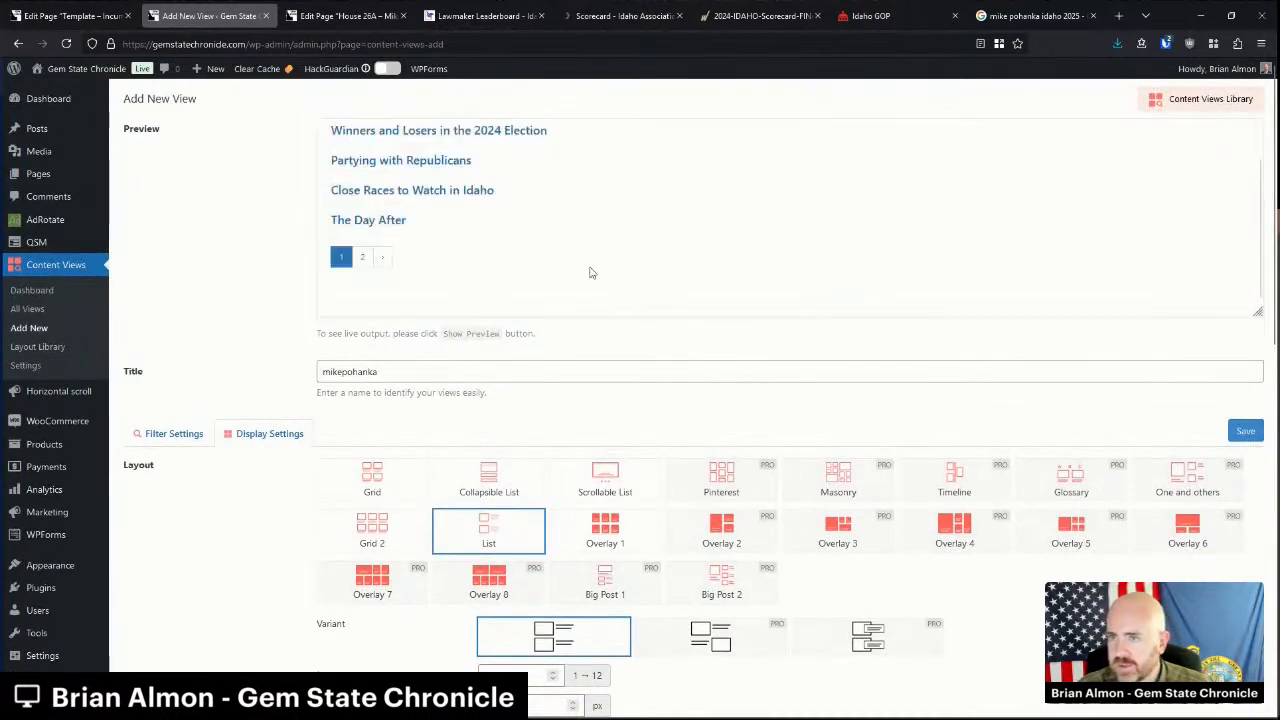
left_click(1245, 432)
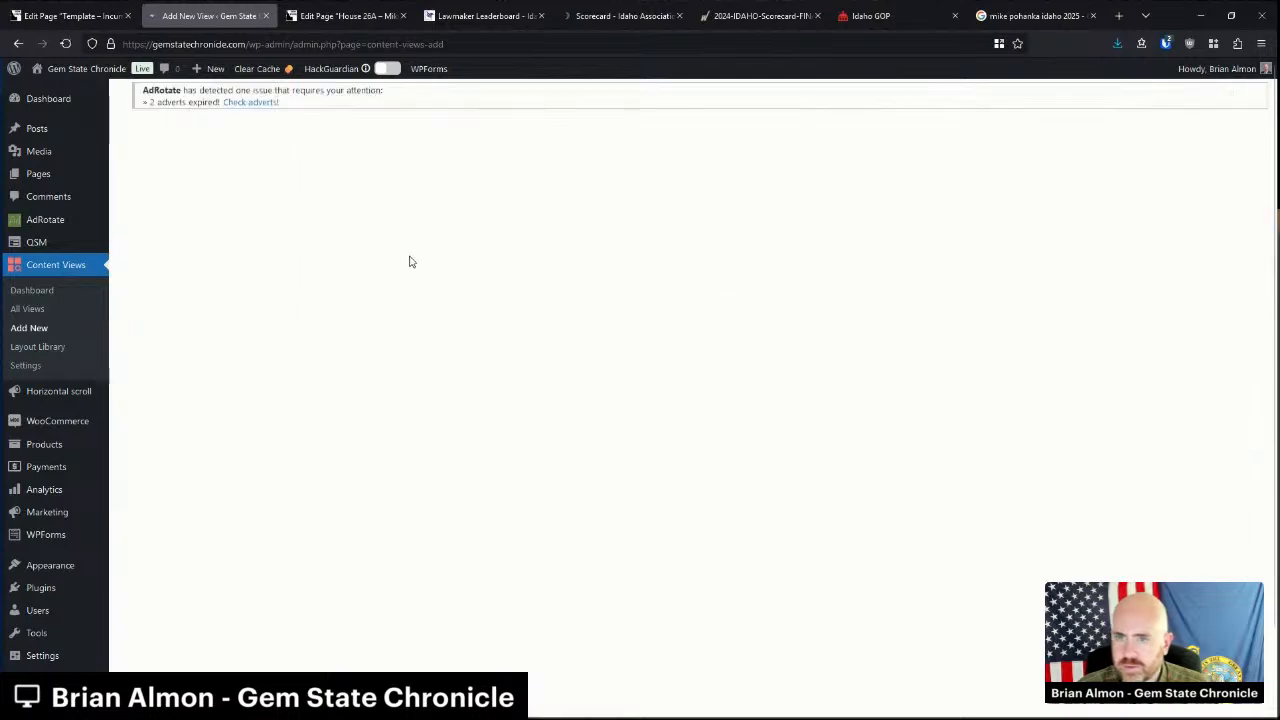
left_click(345, 17)
key("F5")
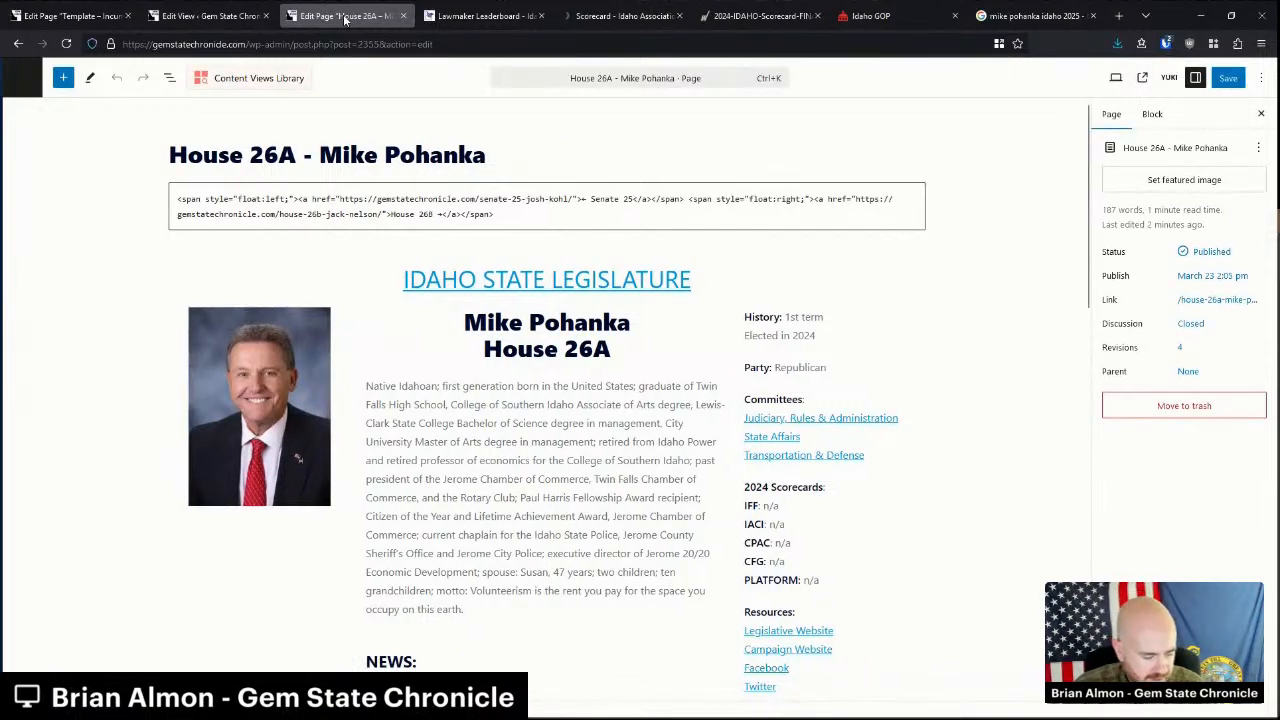
Select the mikepohanka view in the NEWS Content Views block.
scroll(345, 265, "down", 3)
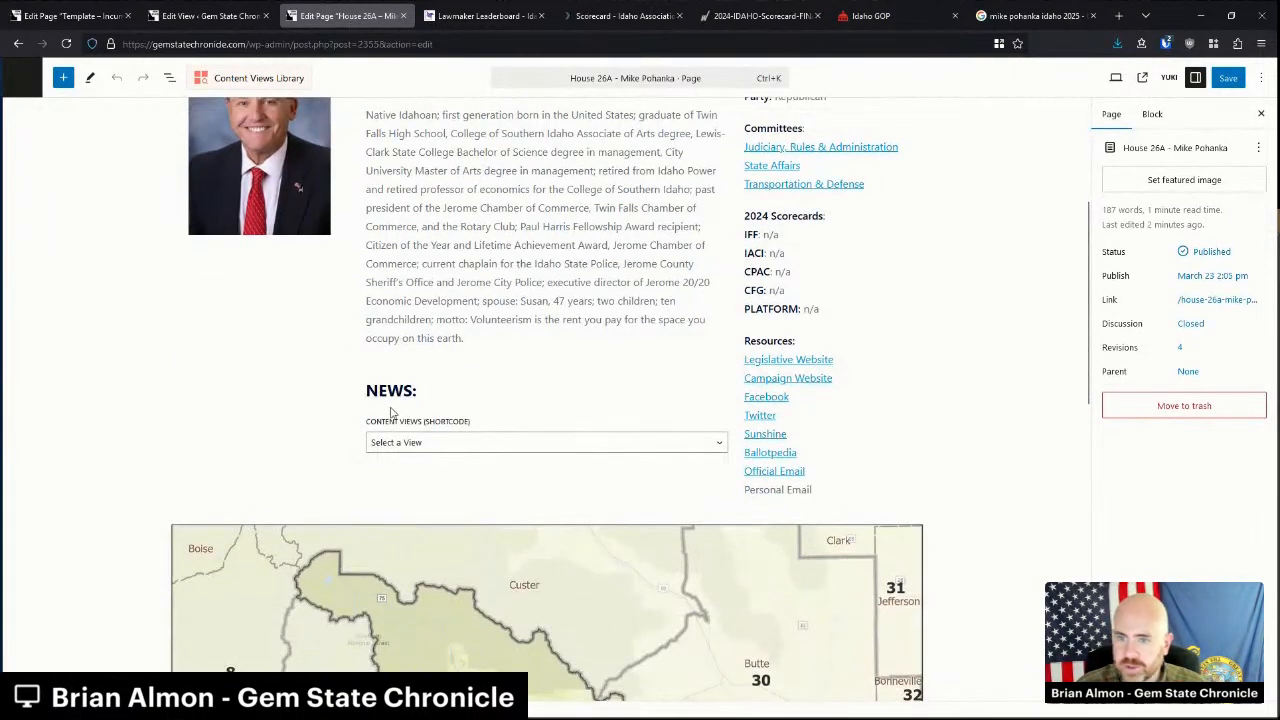
left_click(400, 443)
left_click(430, 80)
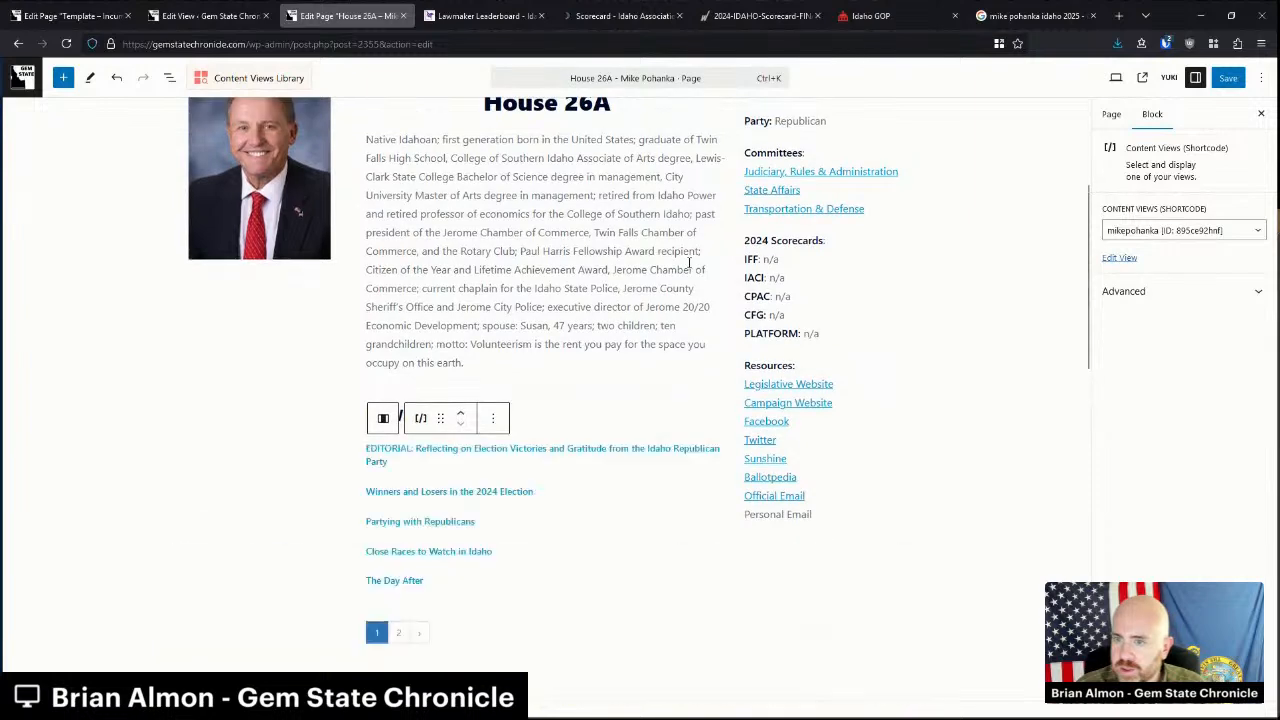
left_click(994, 367)
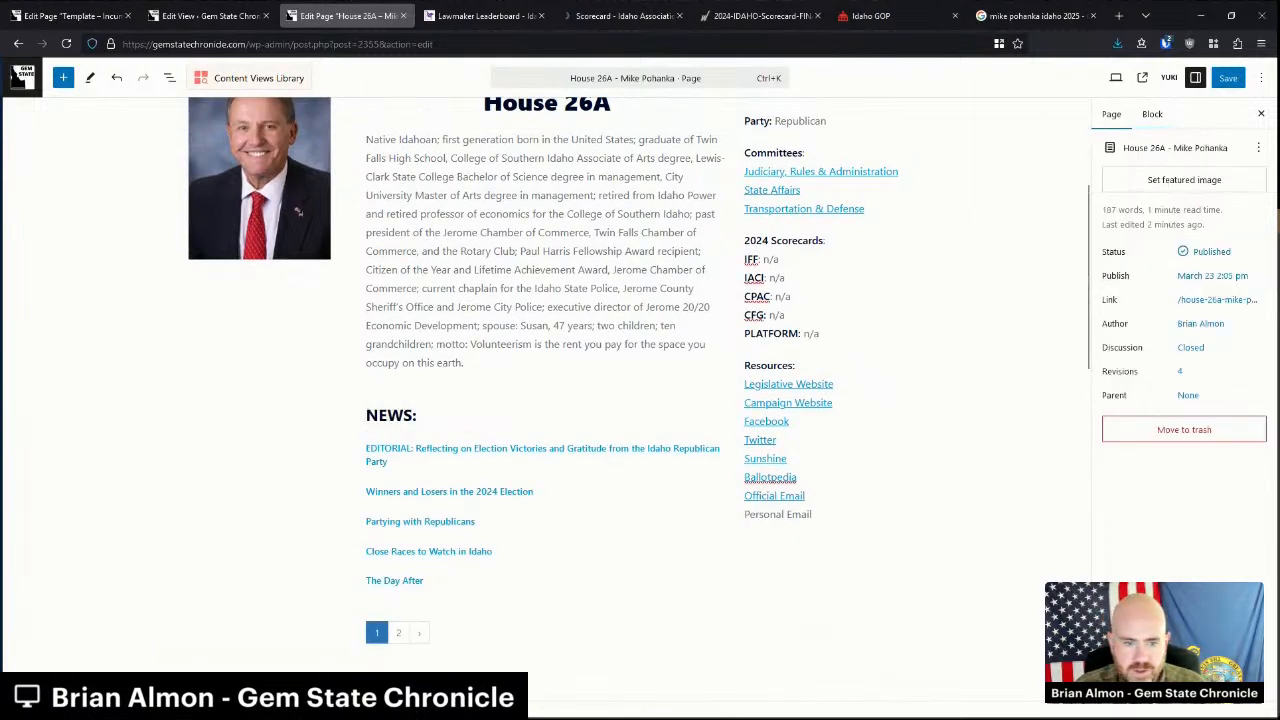
Save the House 26A page and open the published page.
left_click(1234, 85)
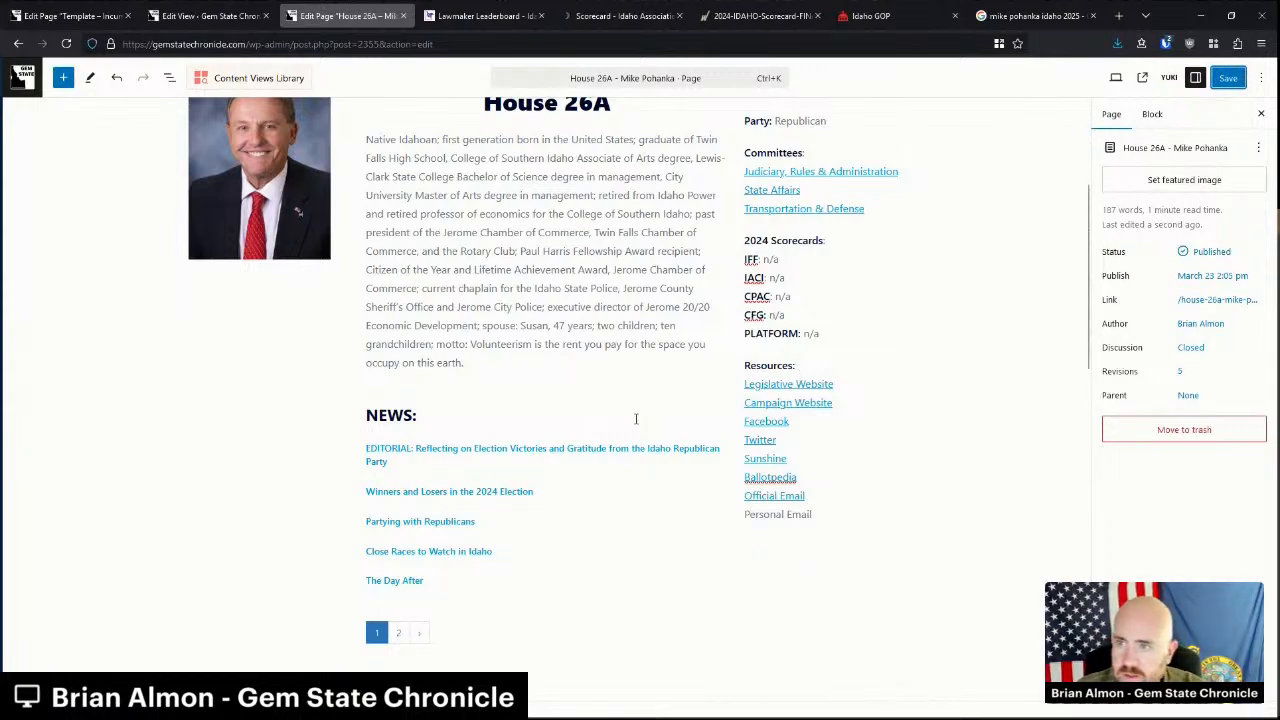
scroll(169, 595, "up", 3)
left_click(15, 77)
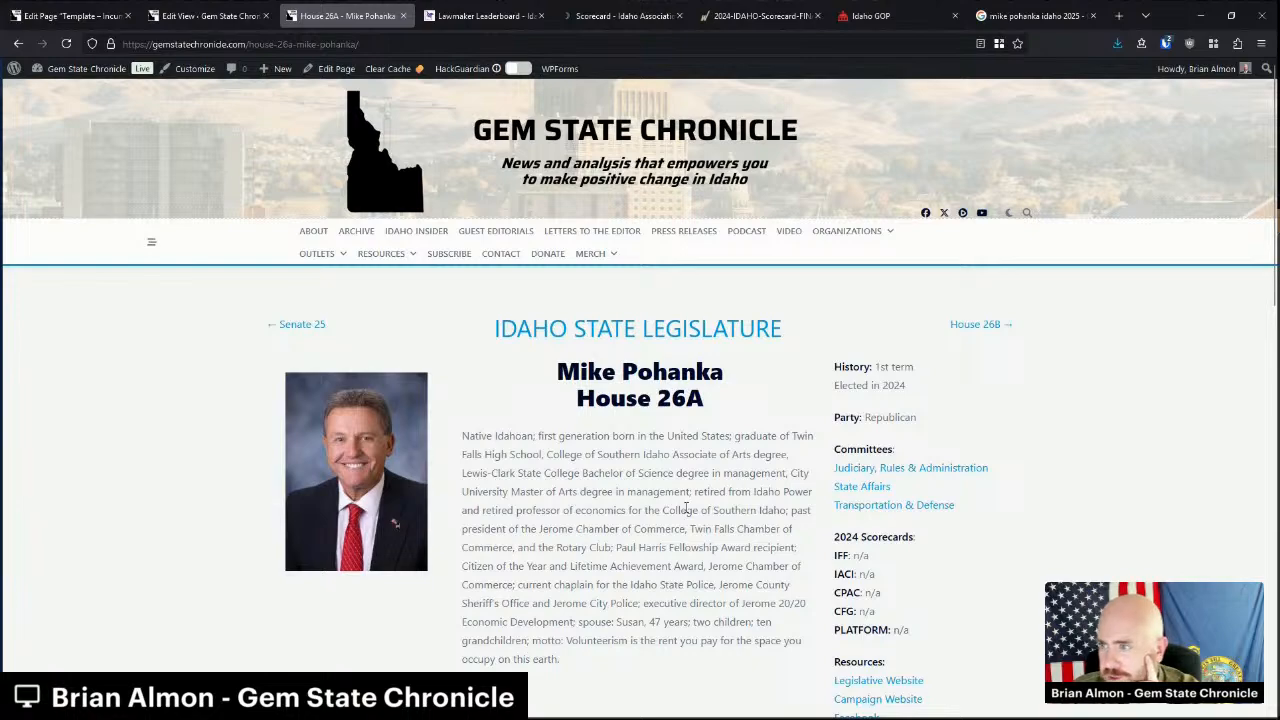
Review the finished House 26A page and follow the IDAHO STATE LEGISLATURE link.
scroll(686, 510, "down", 10)
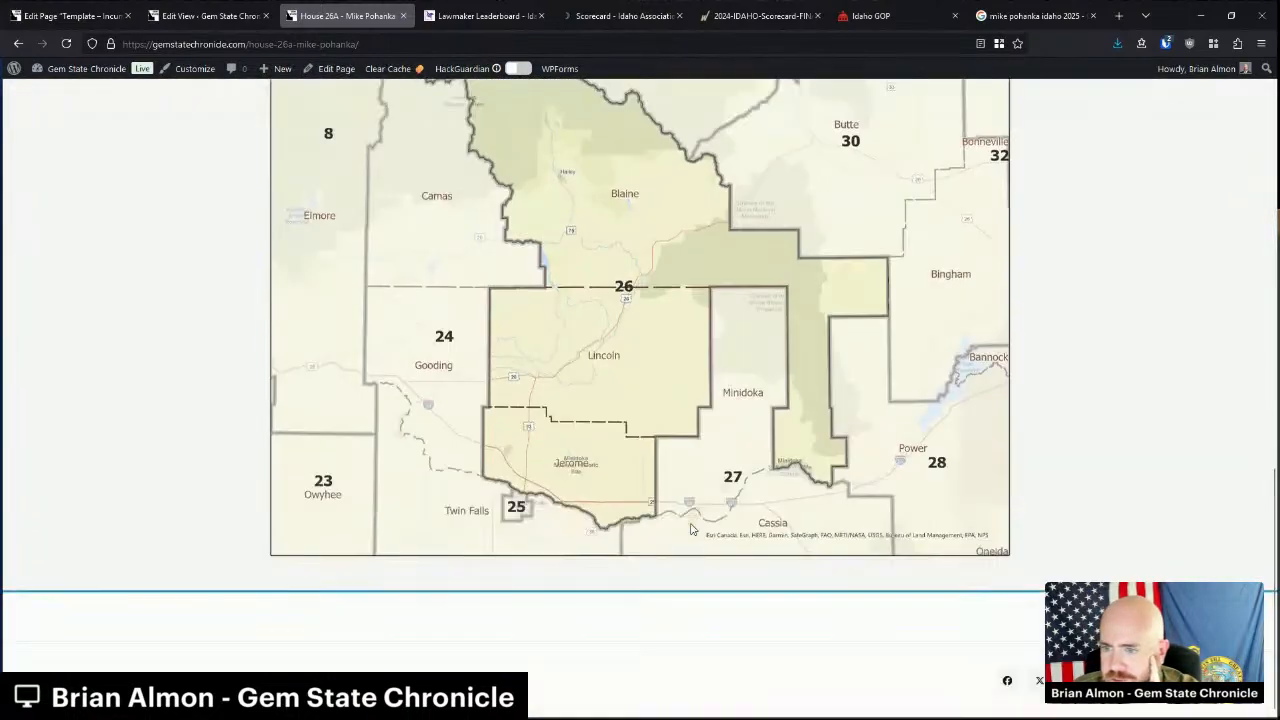
scroll(690, 528, "up", 10)
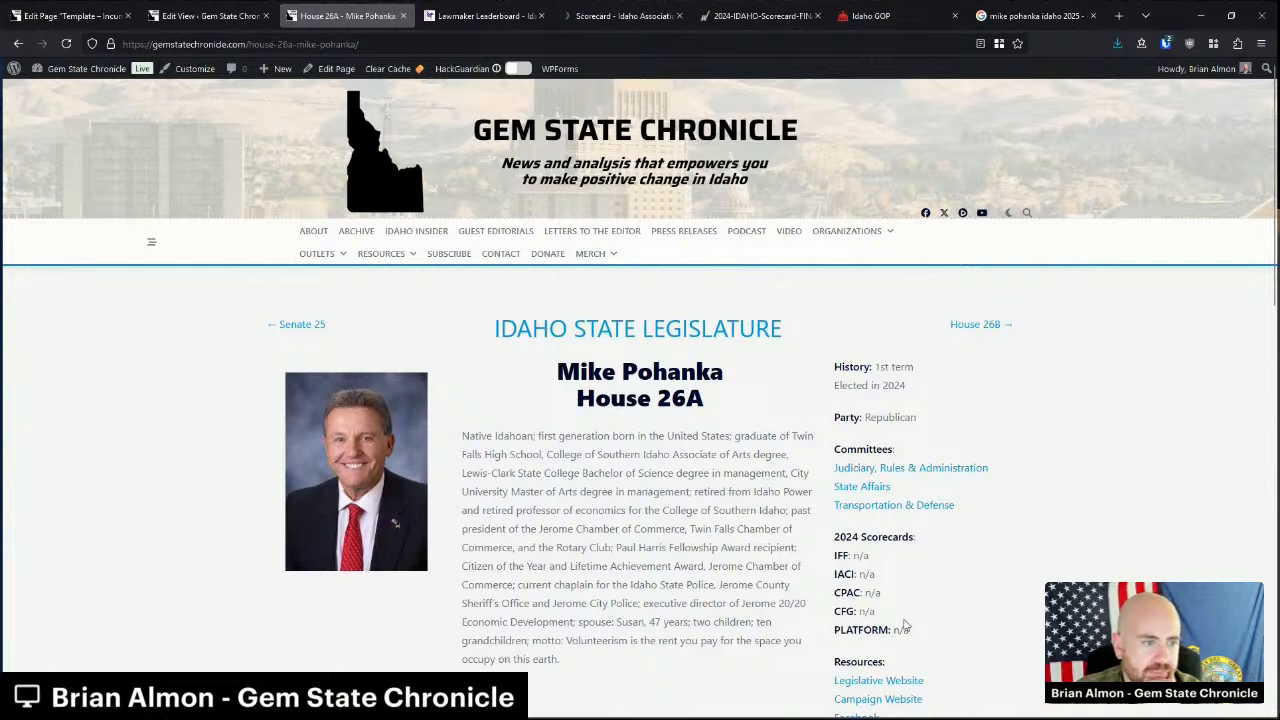
scroll(907, 632, "down", 6)
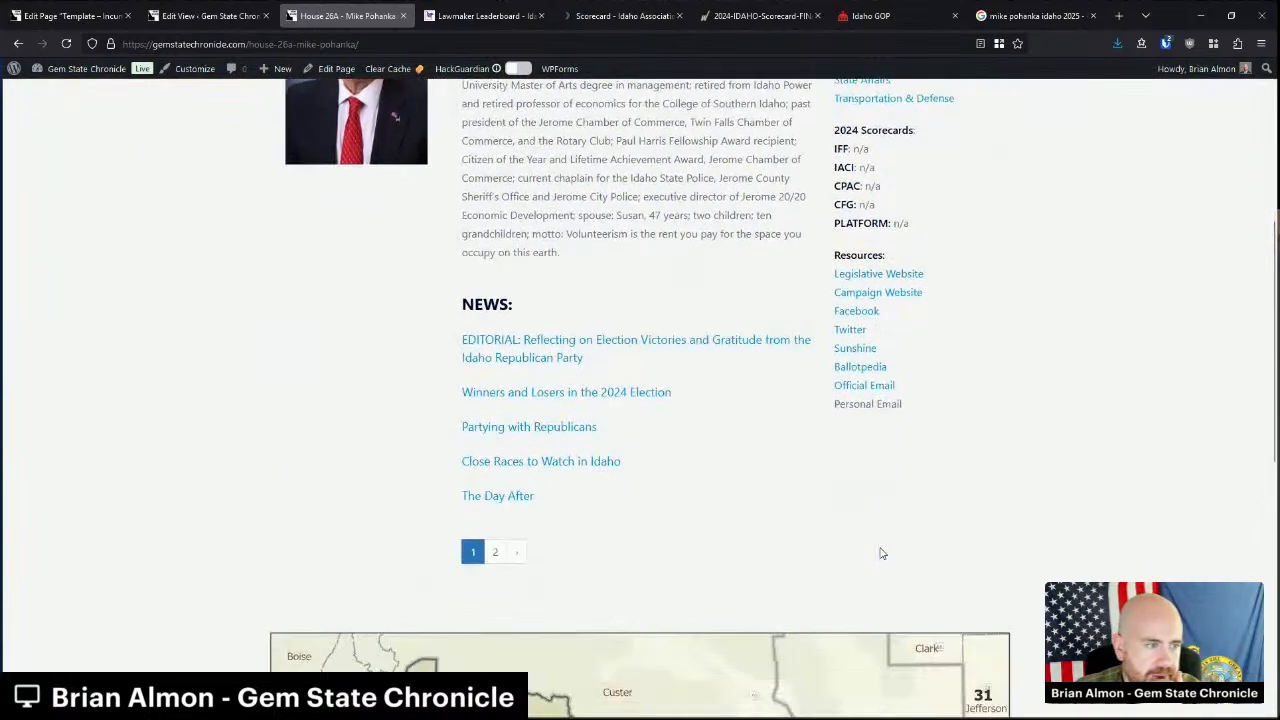
scroll(880, 553, "down", 3)
scroll(882, 562, "up", 10)
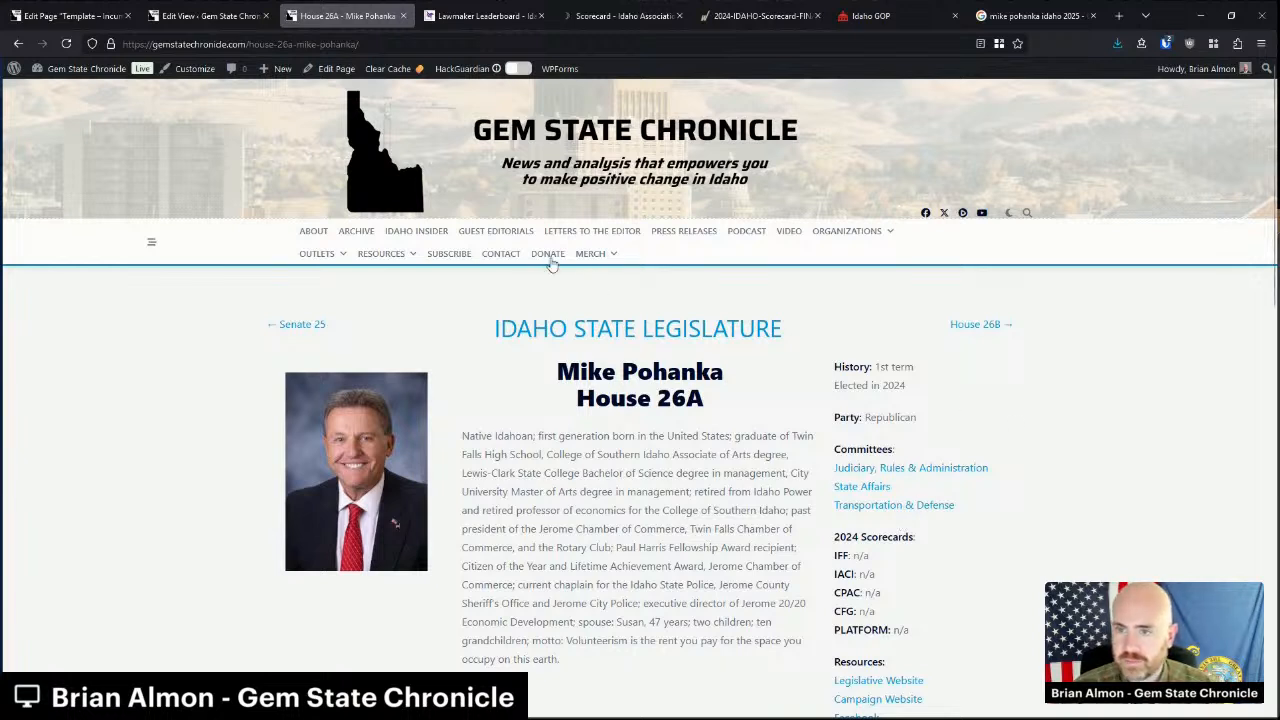
left_click(577, 362)
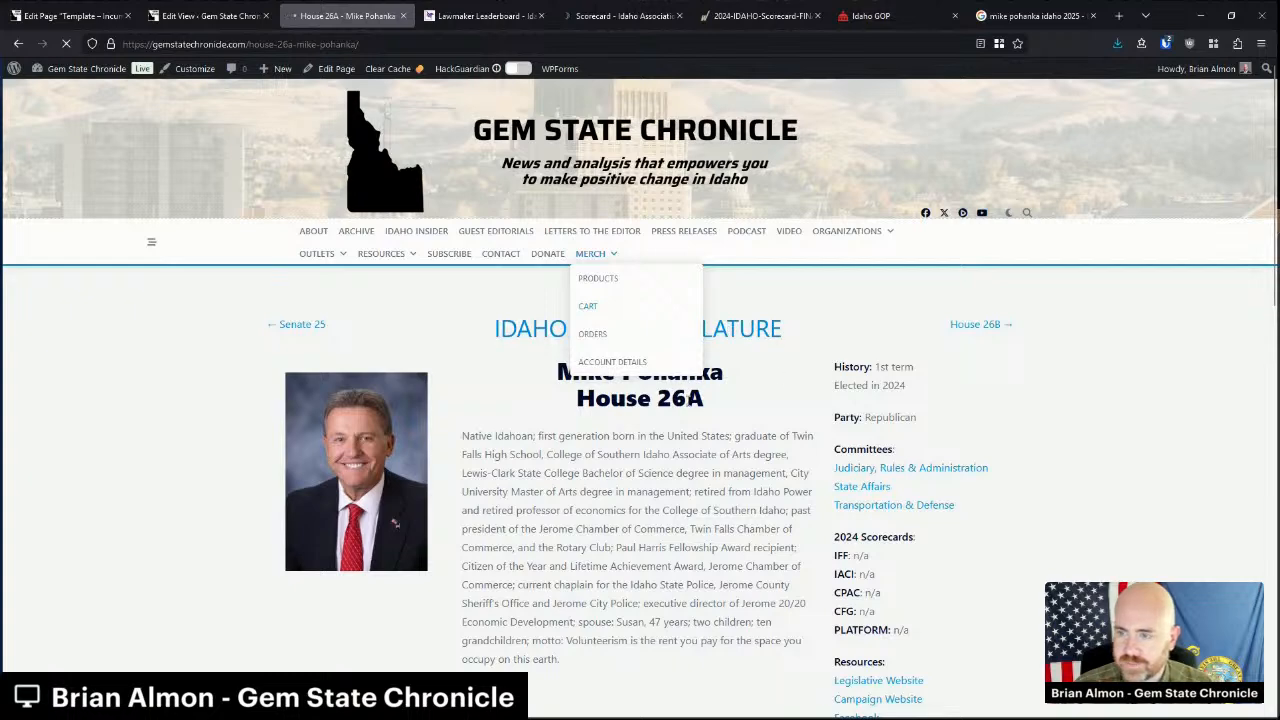
left_click(547, 334)
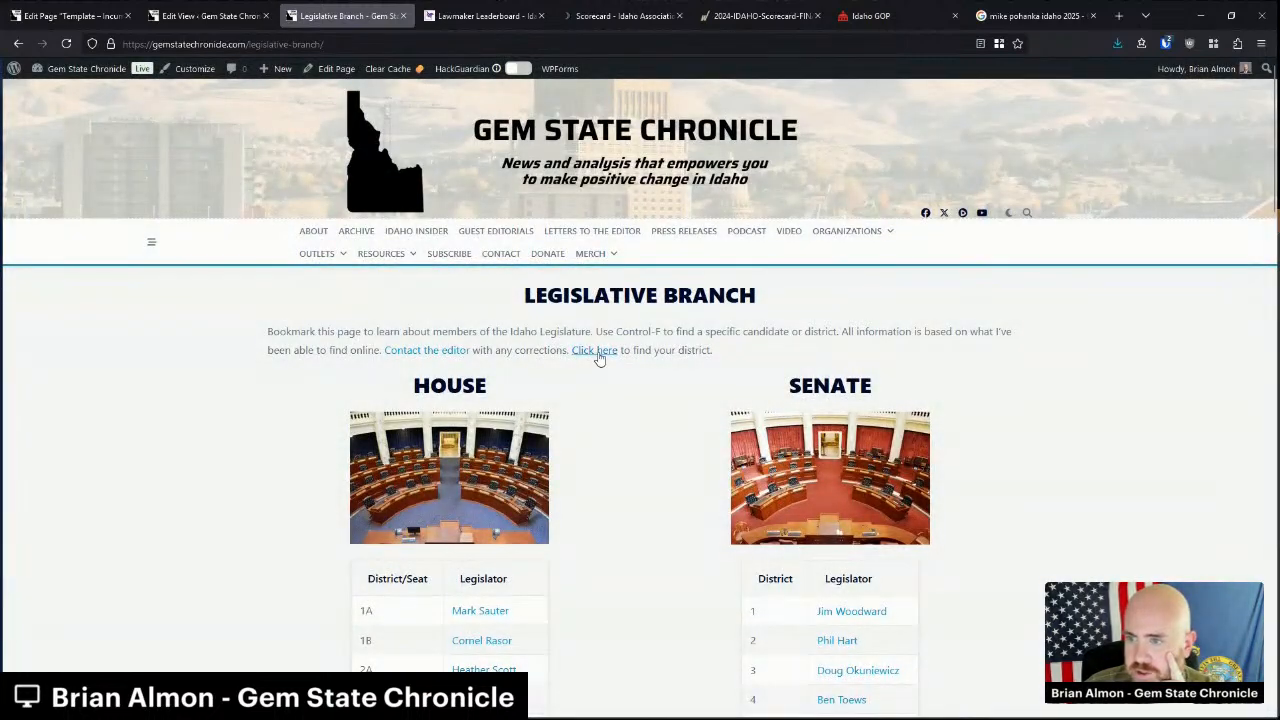
left_click(597, 354)
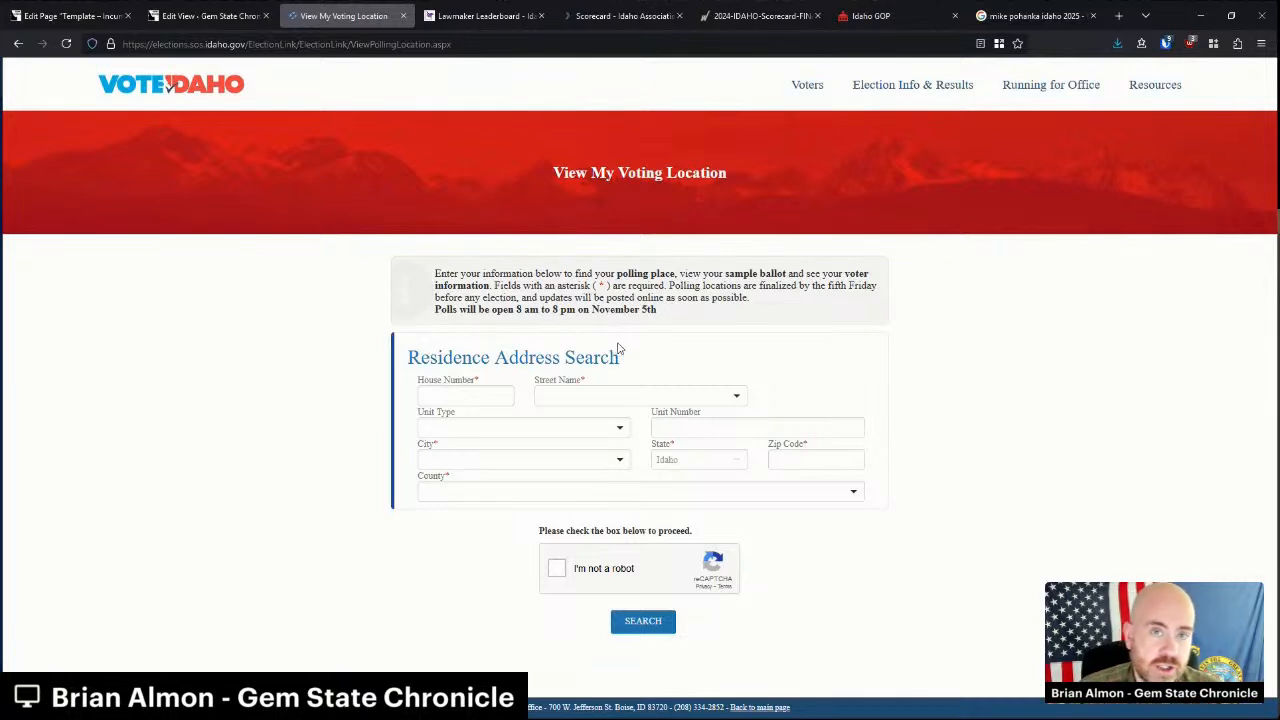
left_click(505, 399)
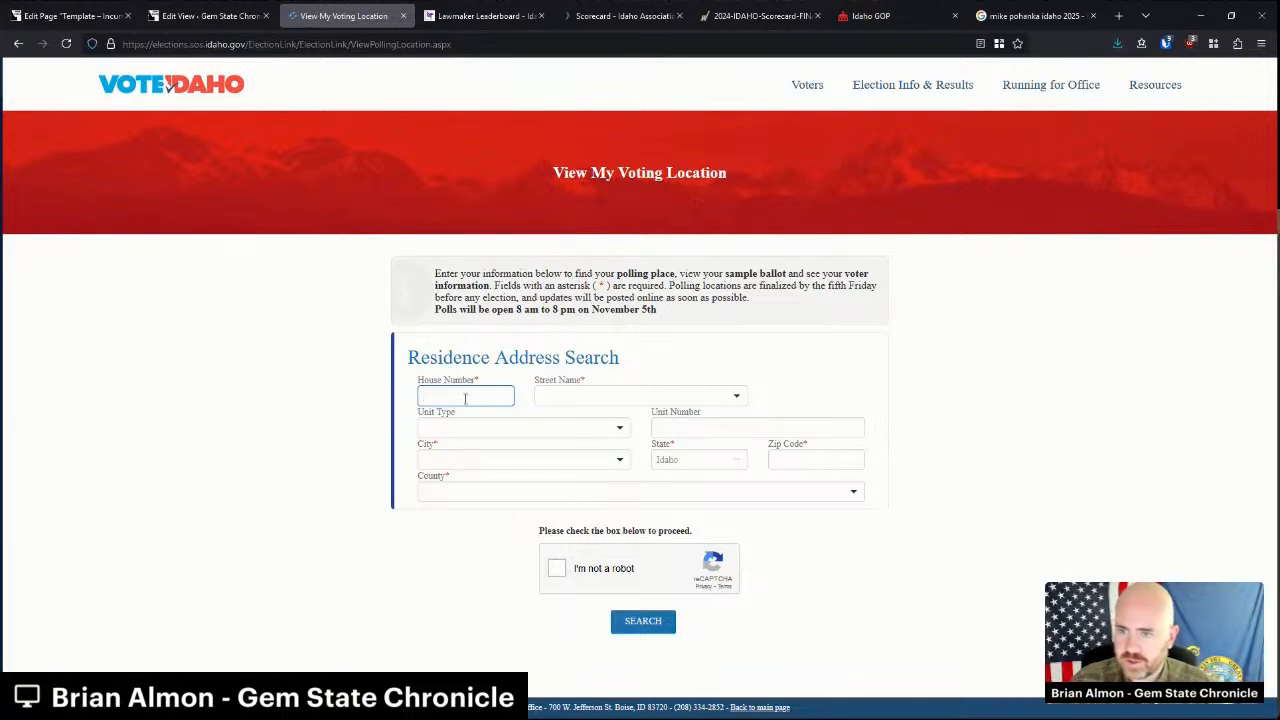
key("Tab")
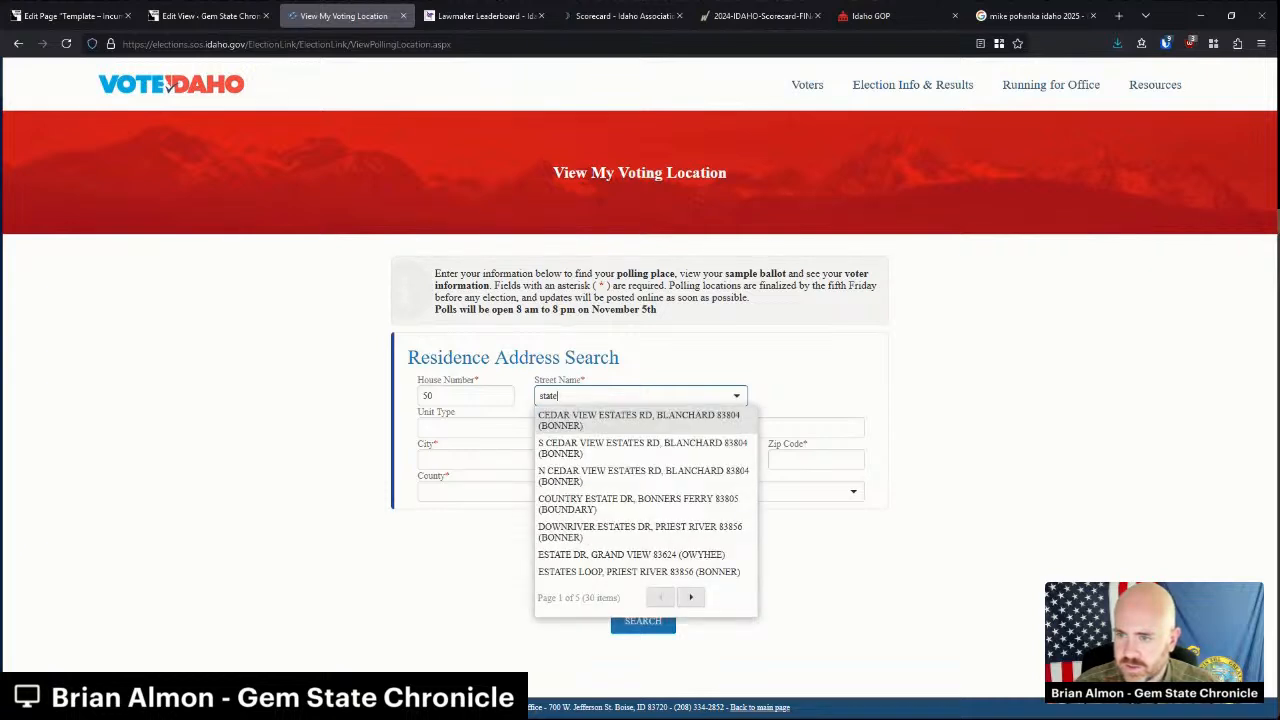
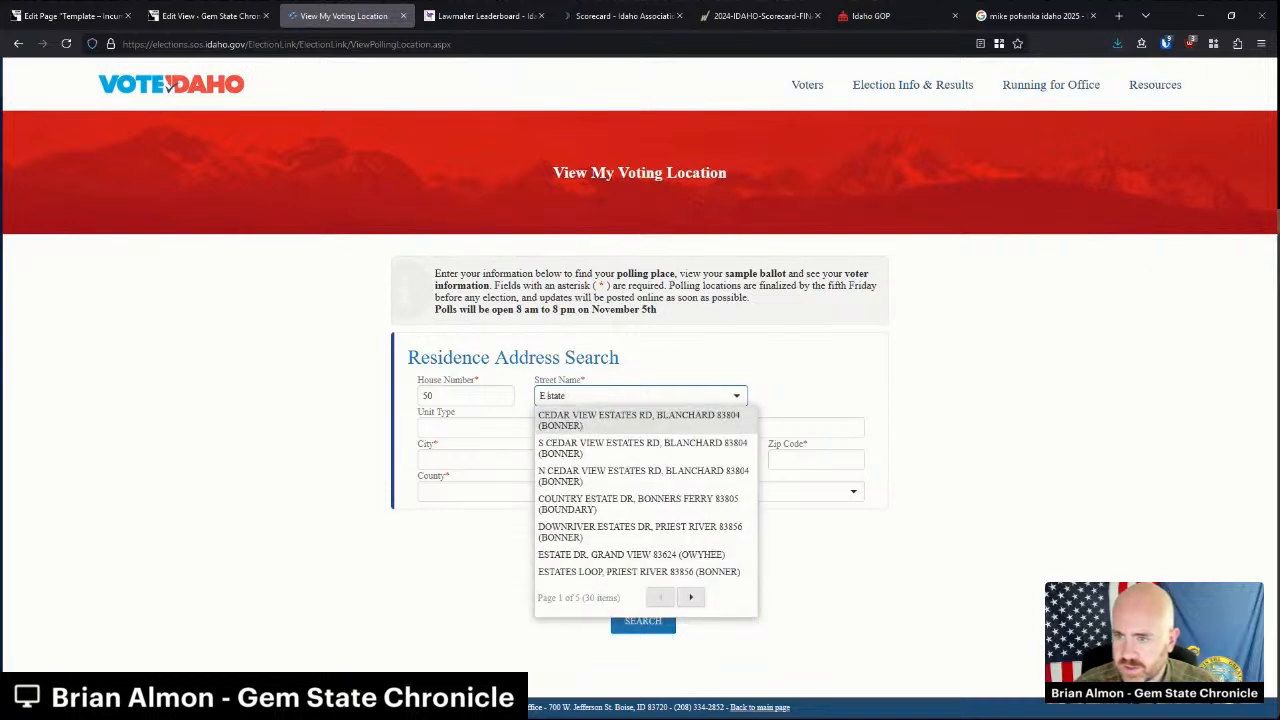
key("Tab")
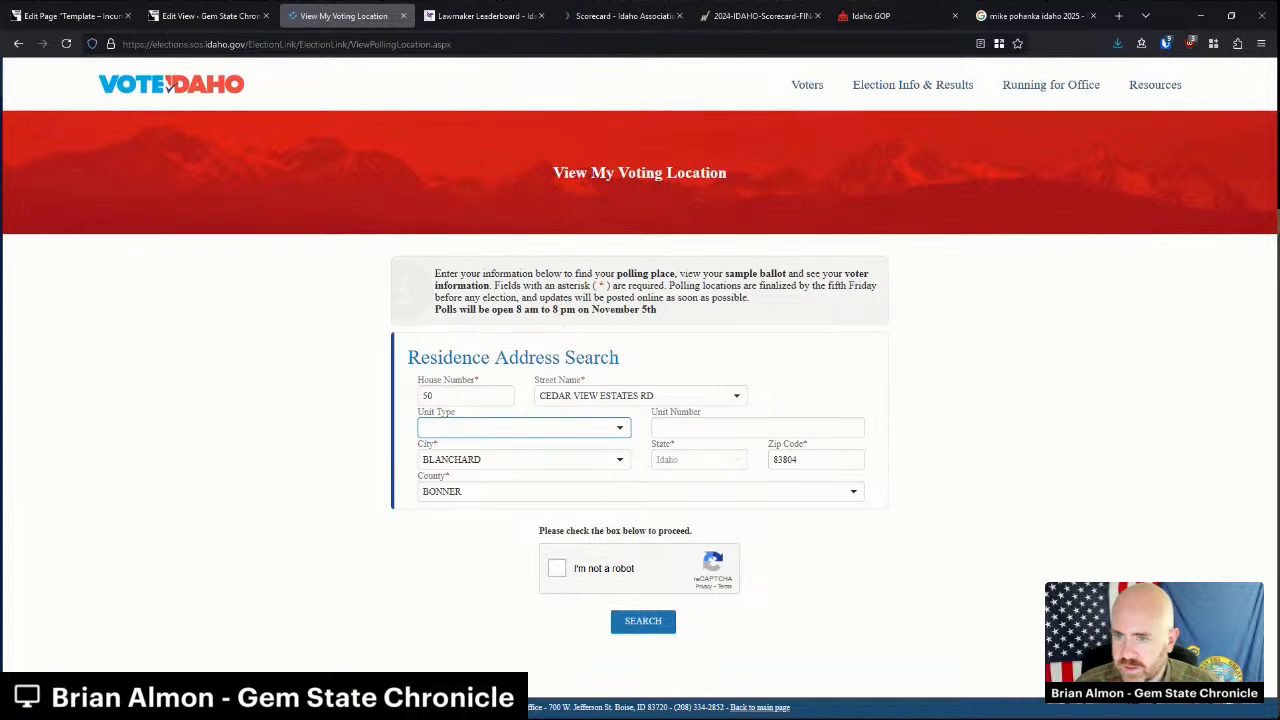
left_click(584, 396)
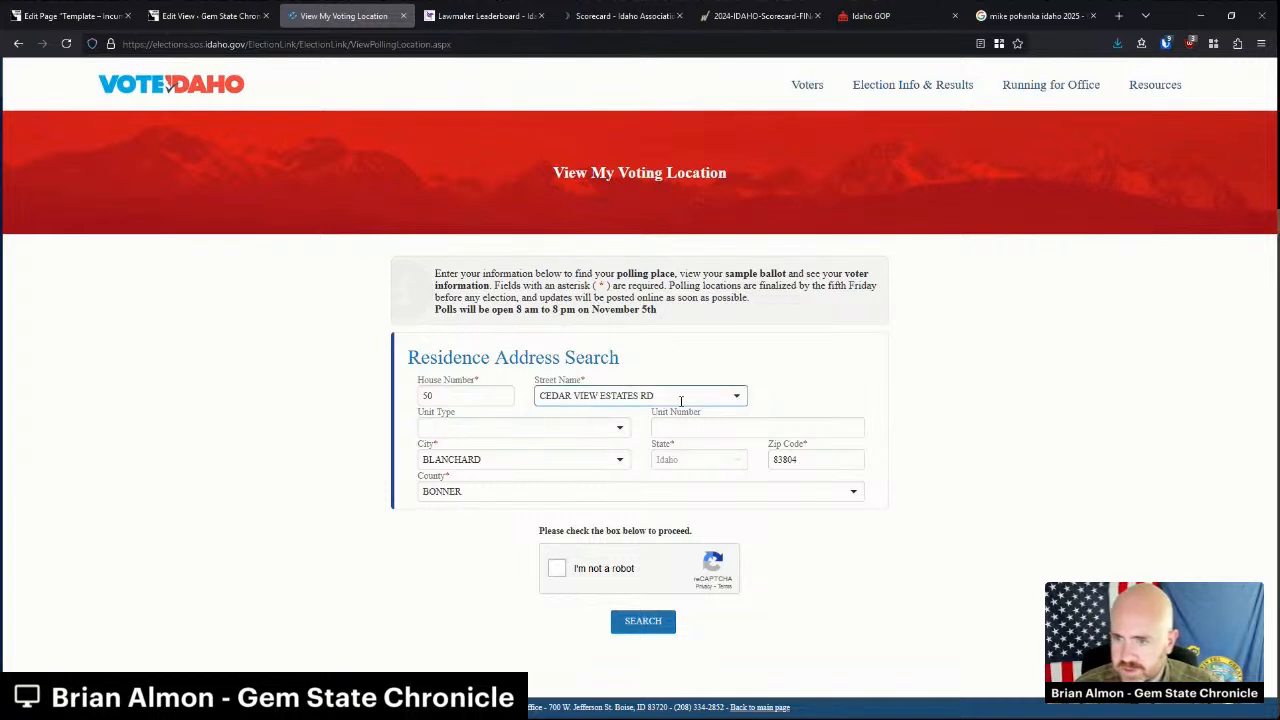
left_click(736, 398)
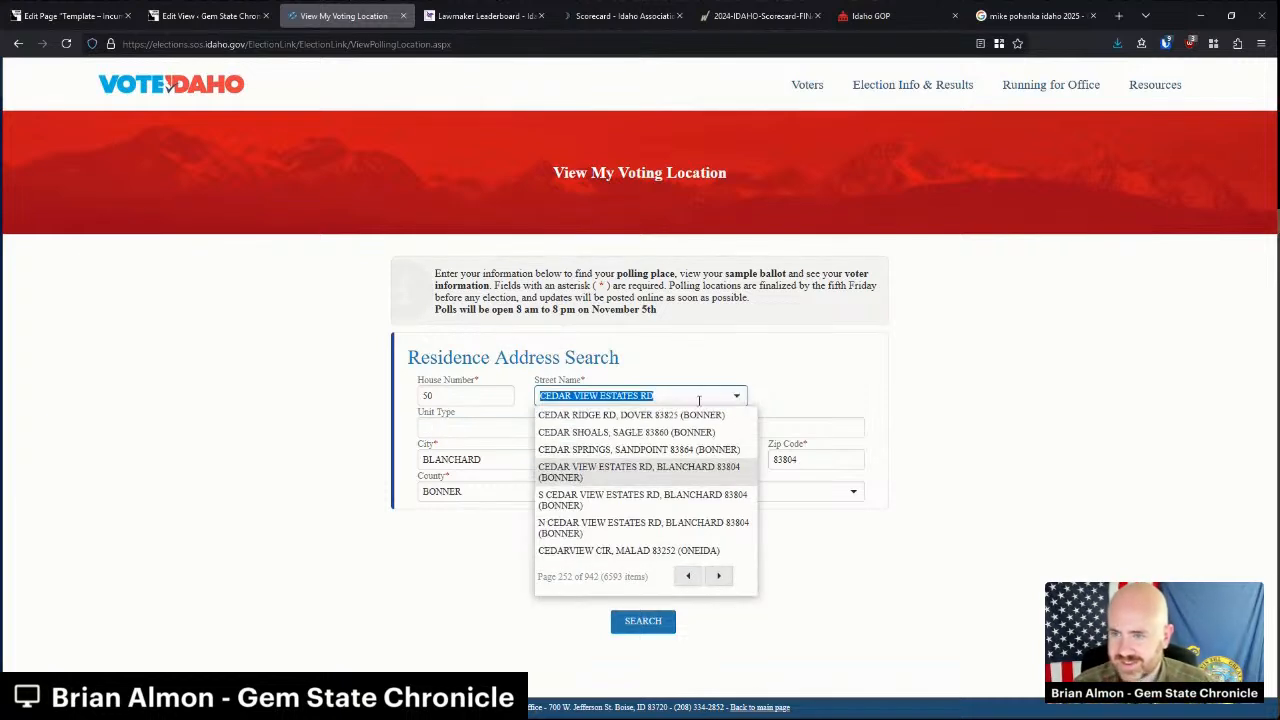
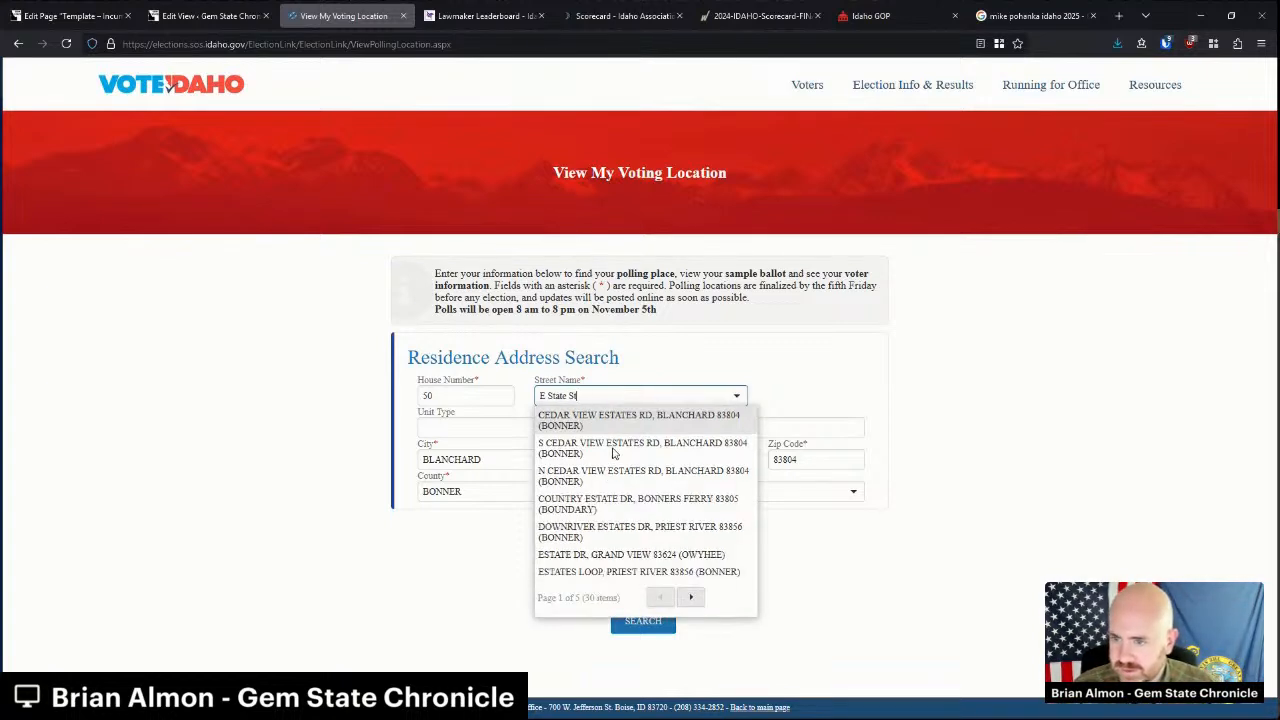
left_click(690, 597)
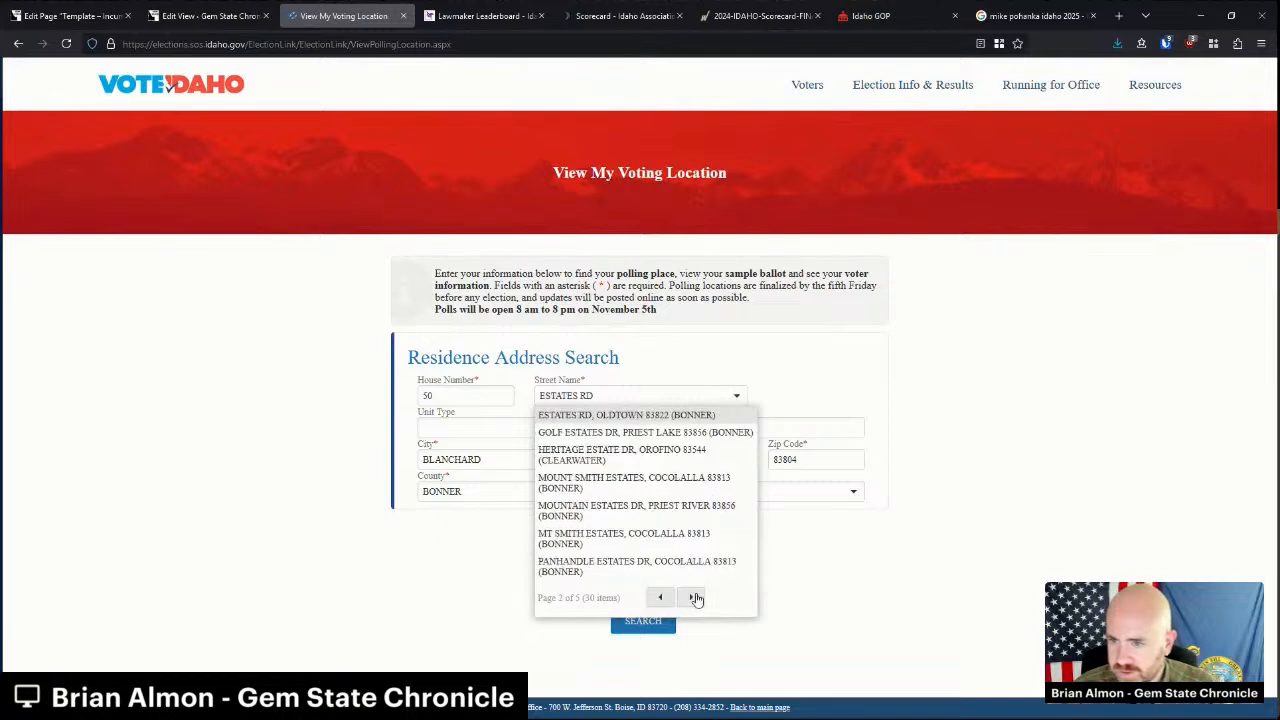
left_click(696, 597)
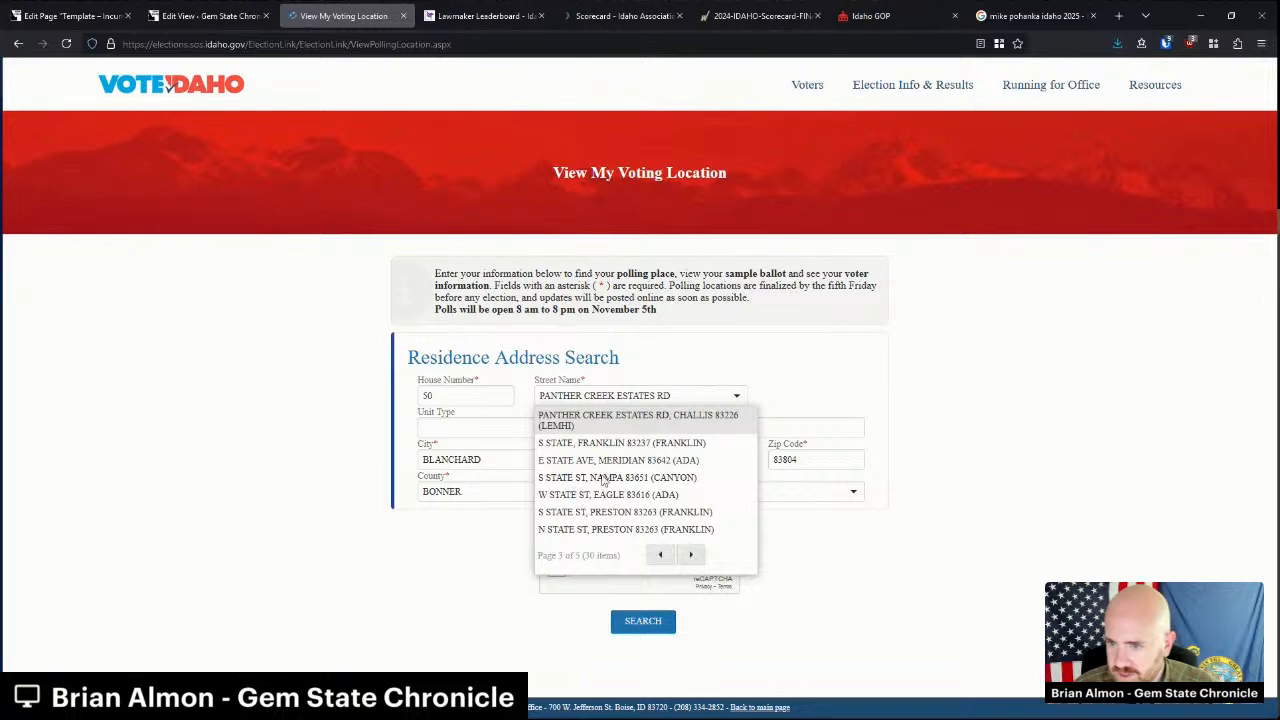
left_click(690, 555)
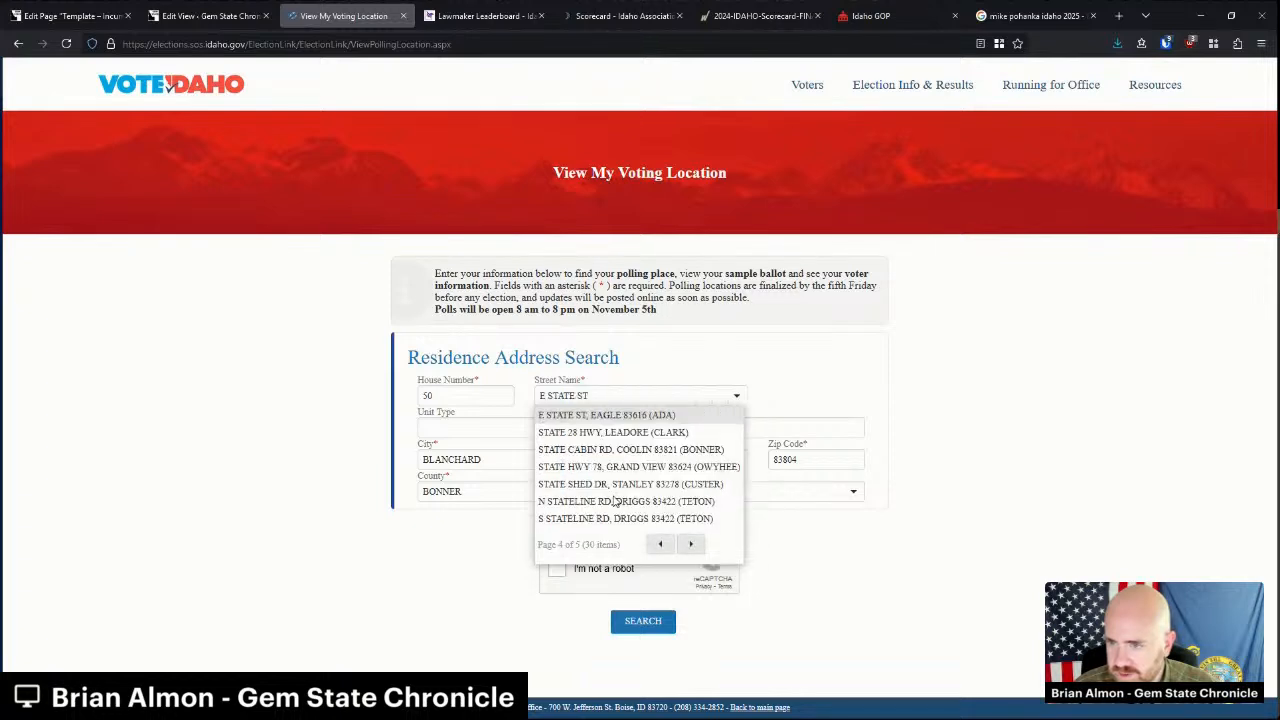
left_click(603, 416)
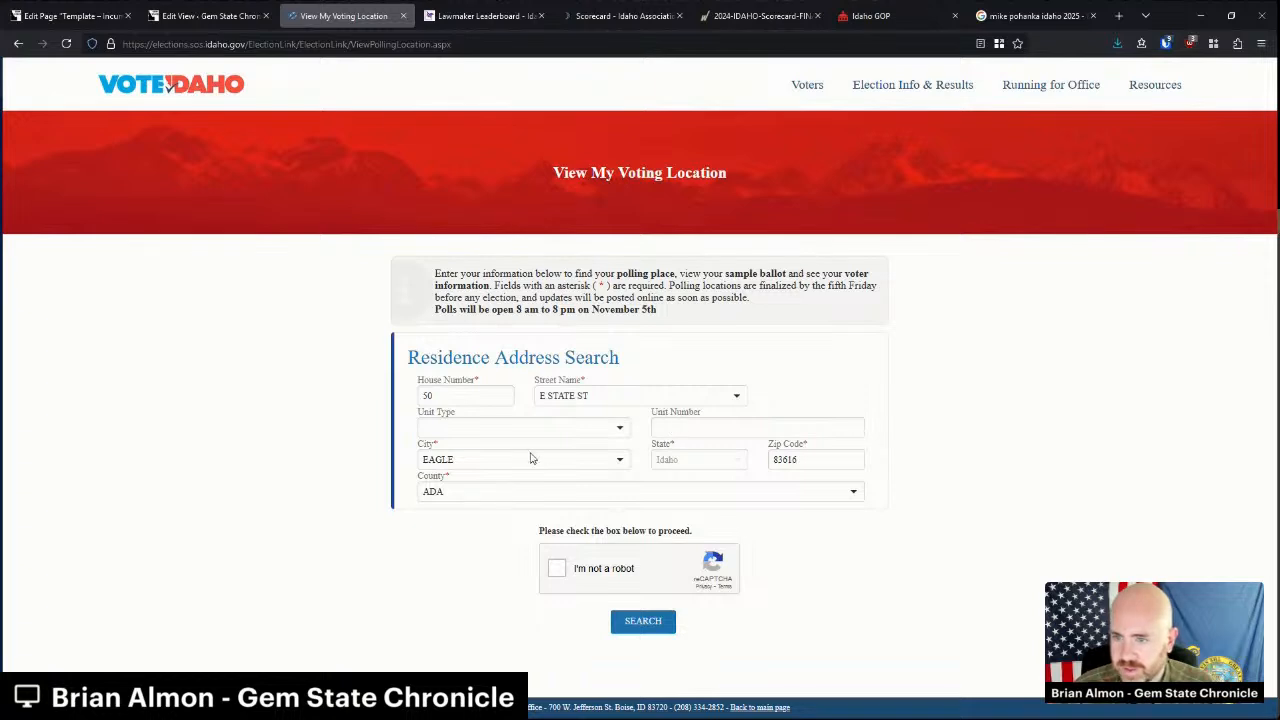
left_click(557, 568)
left_click(640, 621)
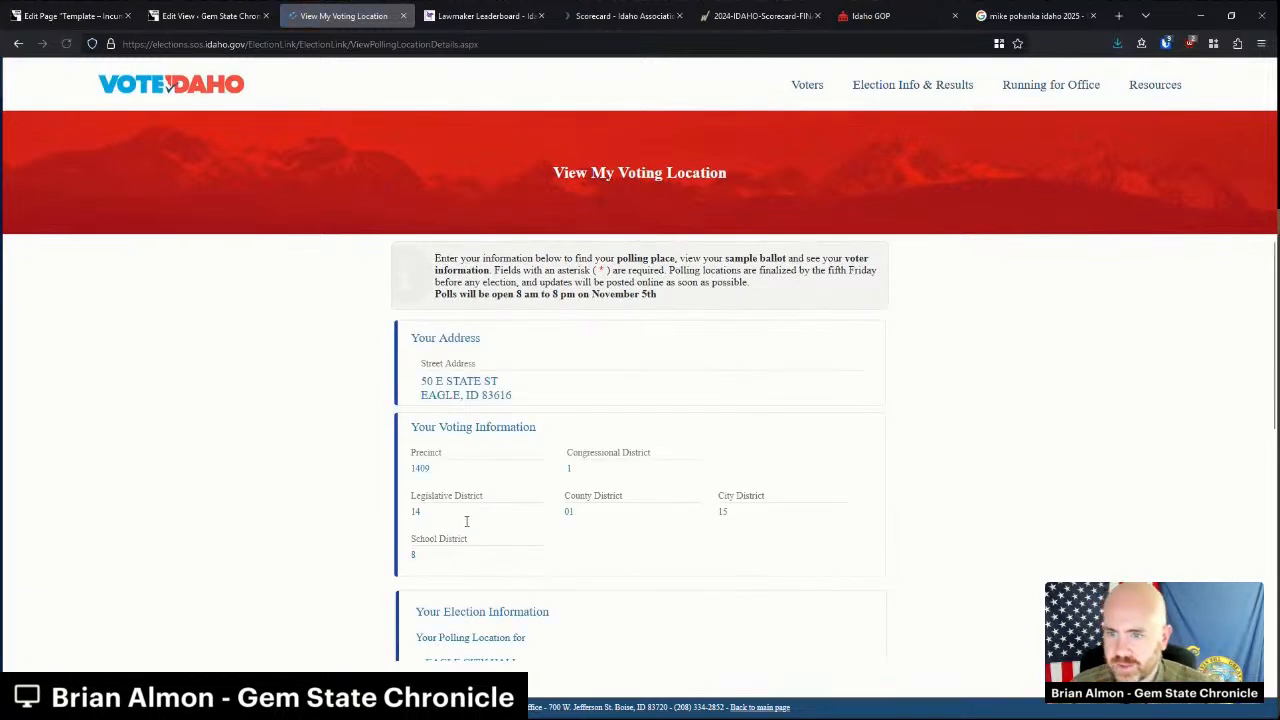
Inspect the lookup results, noting the county, school and Legislative District 14 values.
scroll(464, 532, "down", 1)
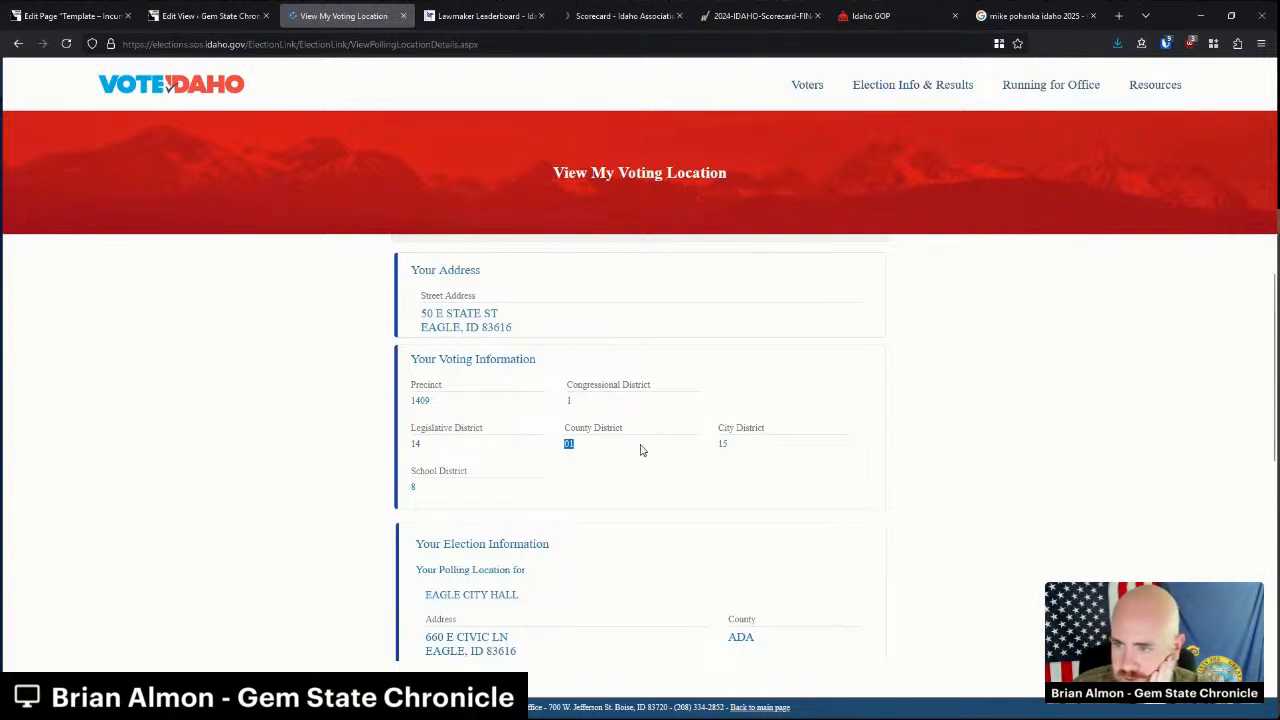
left_click_drag(781, 451, 568, 443)
left_click(723, 443)
left_click_drag(480, 489, 449, 503)
left_click(413, 474)
left_click(449, 503)
scroll(479, 516, "down", 2)
scroll(479, 516, "down", 2)
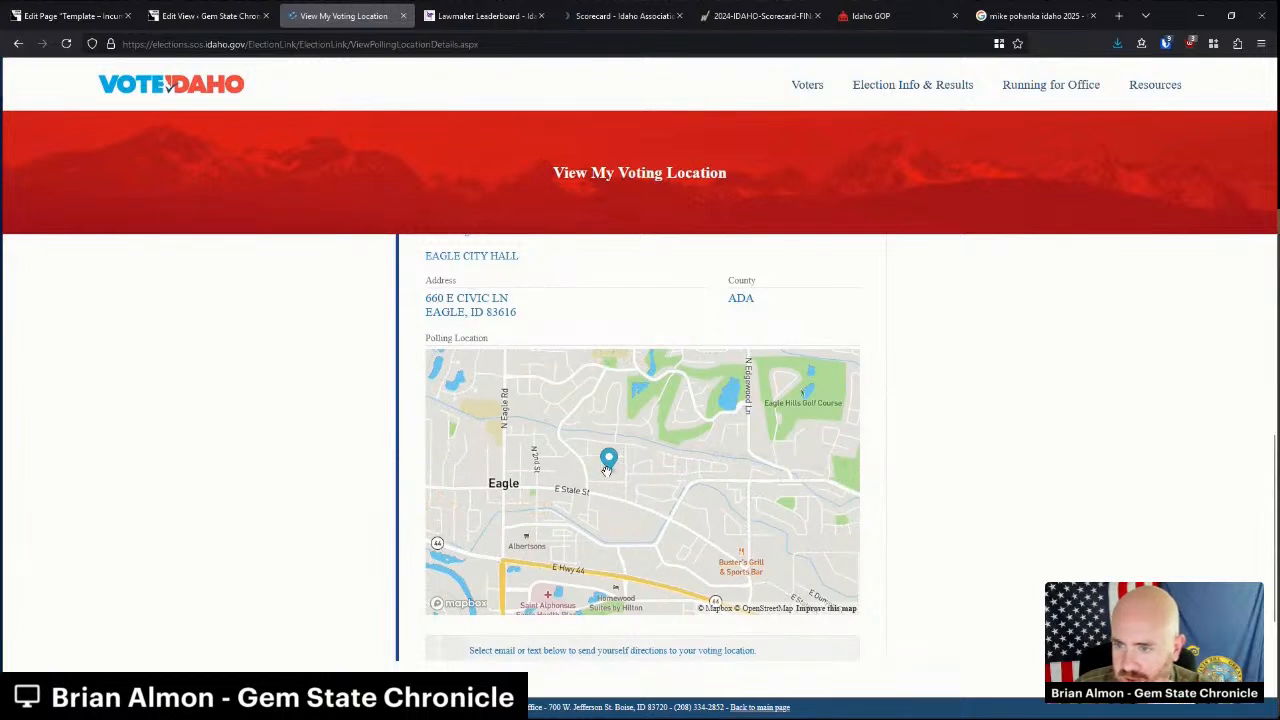
scroll(505, 380, "up", 3)
scroll(509, 398, "up", 1)
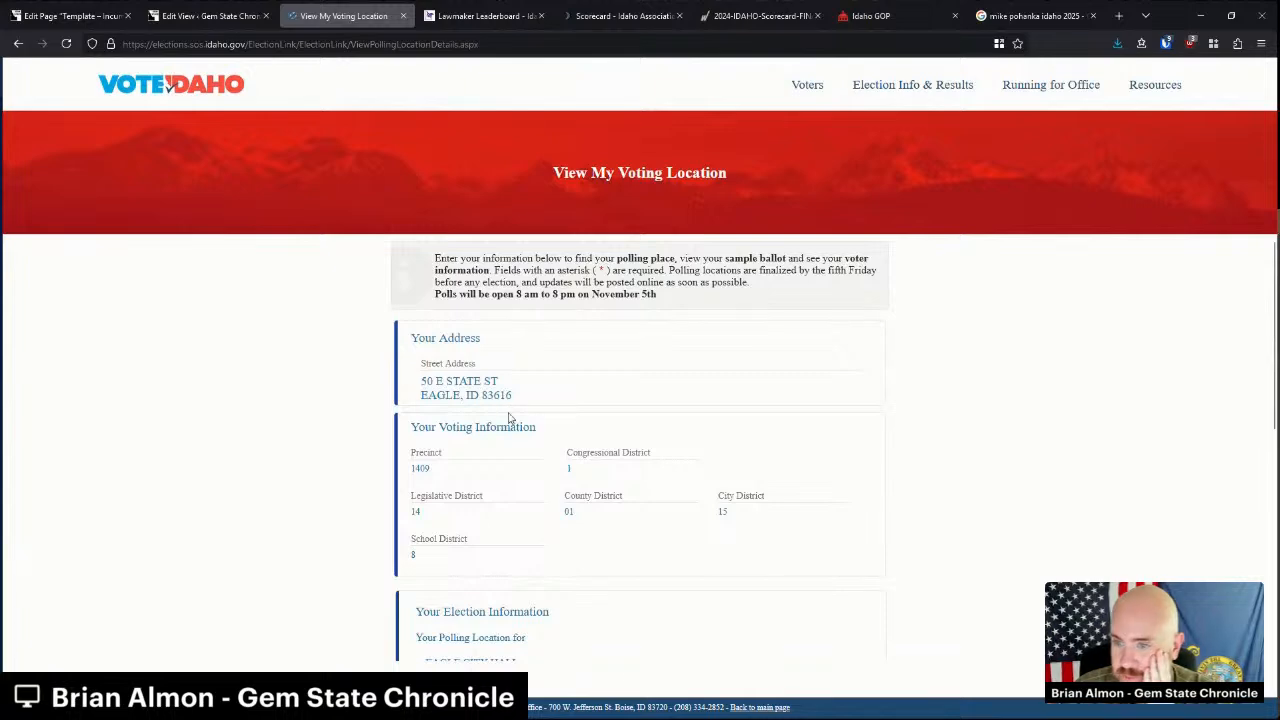
left_click_drag(424, 512, 402, 518)
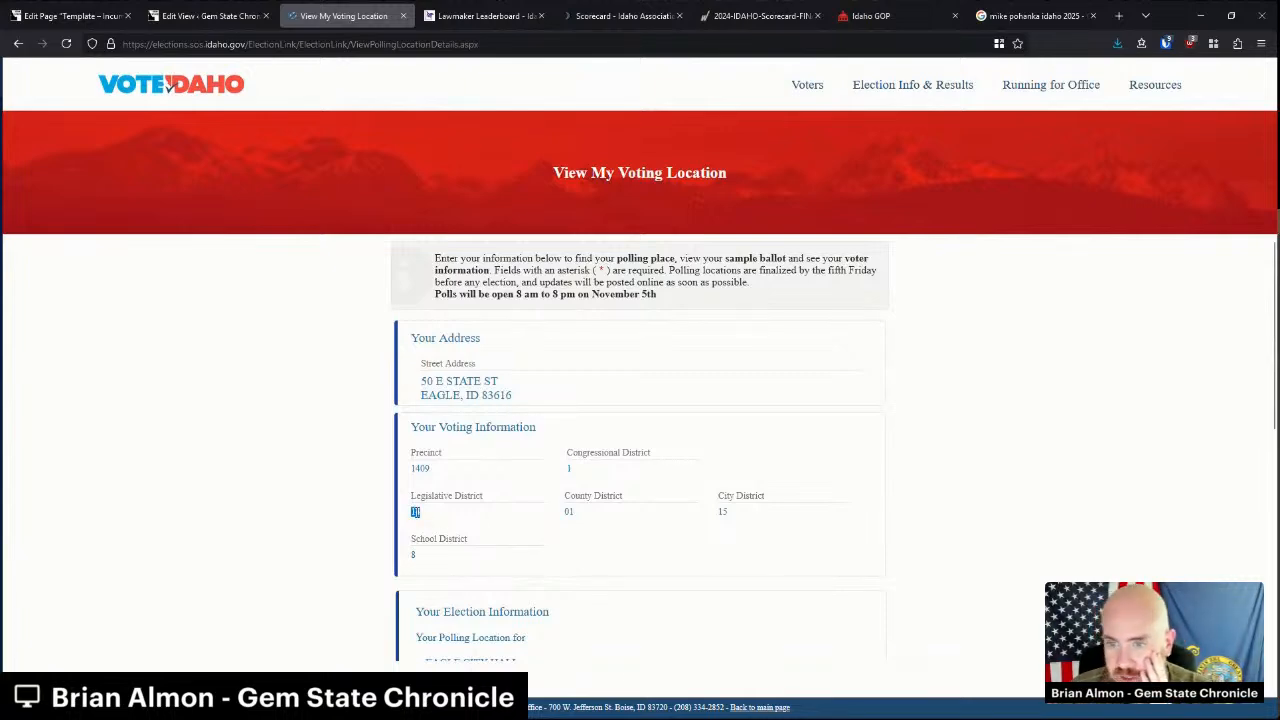
left_click(217, 9)
left_click(343, 15)
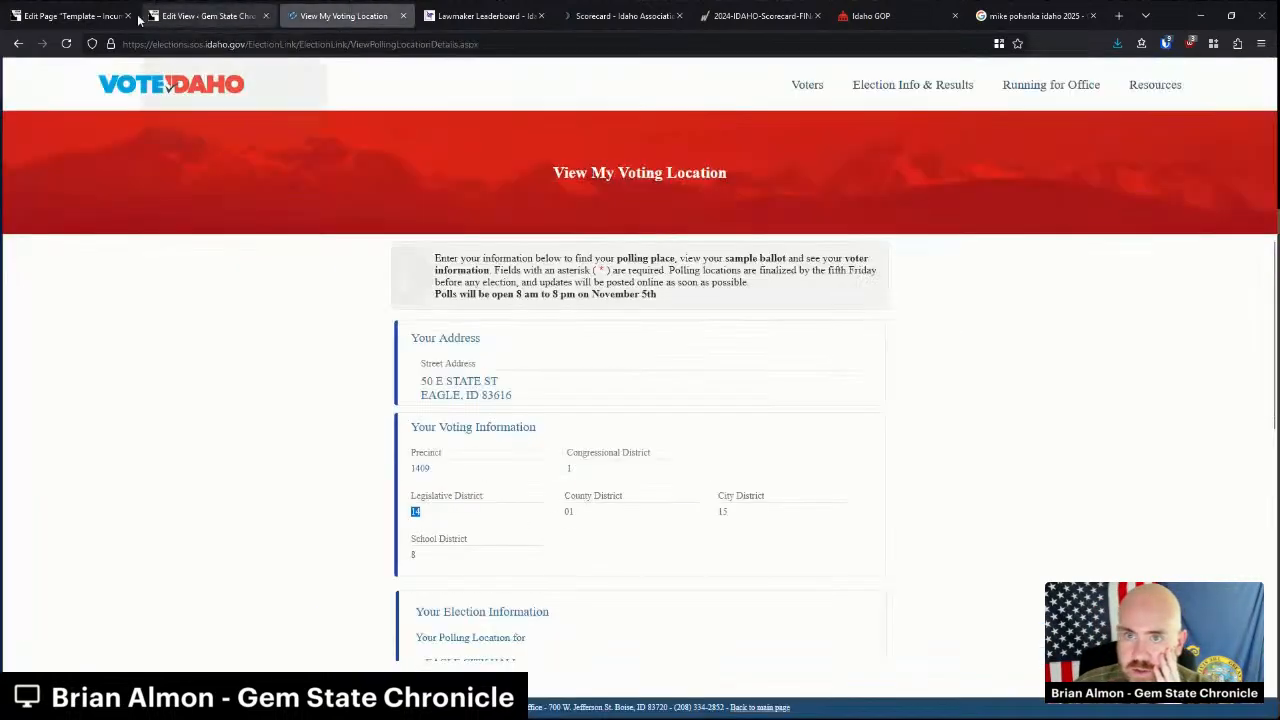
Return to the Legislative Branch page and locate the District 14 House legislators.
left_click(18, 44)
scroll(524, 445, "down", 8)
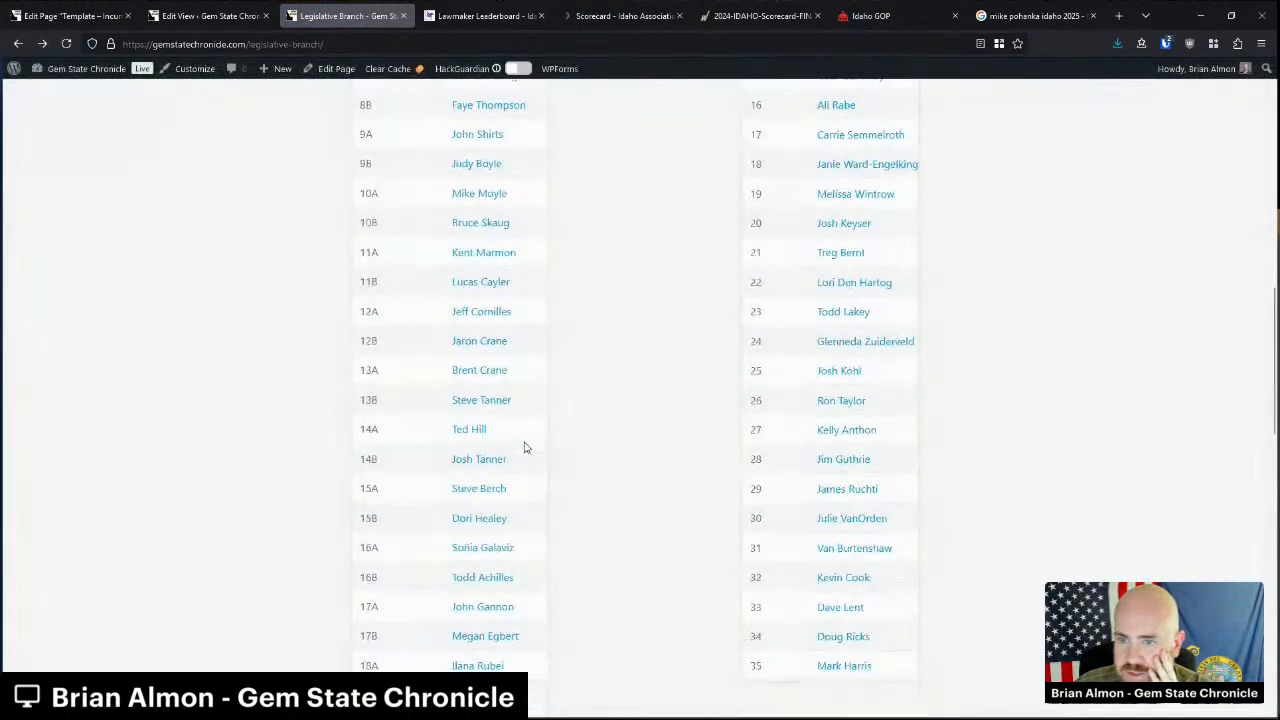
left_click_drag(448, 430, 523, 463)
left_click(531, 466)
scroll(531, 466, "up", 2)
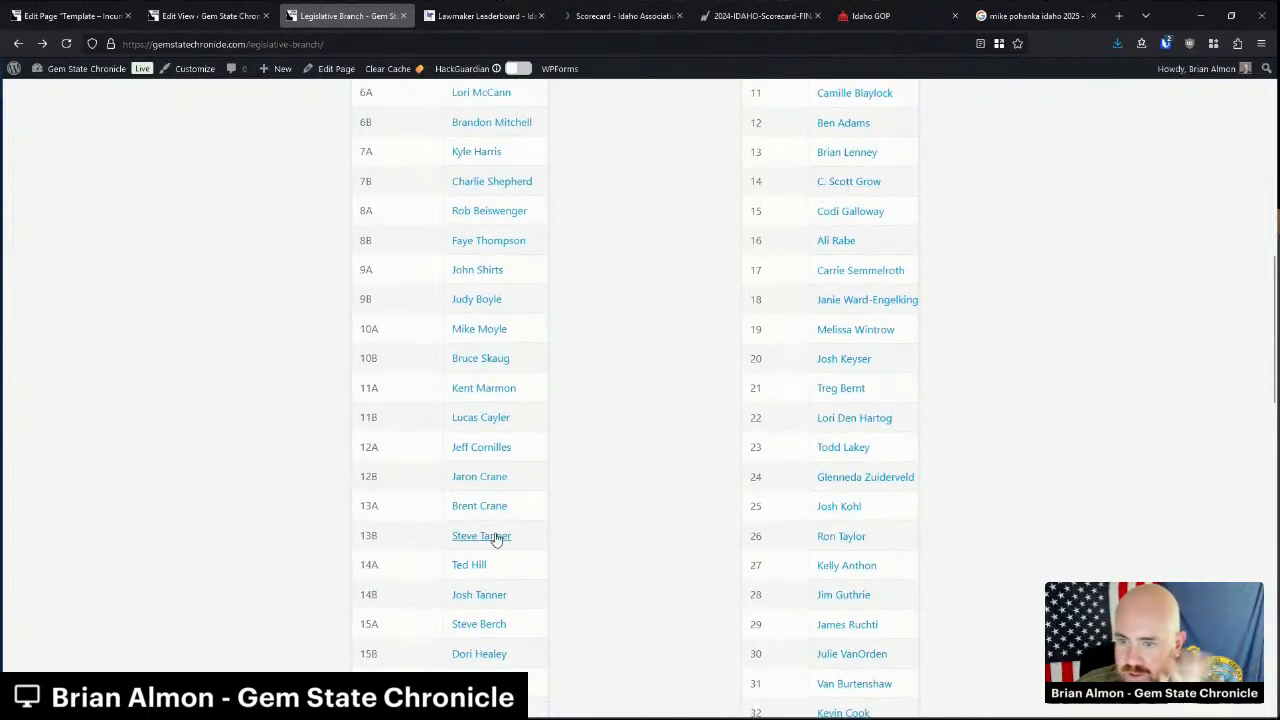
Review Ted Hill's House 14A page, then return to the legislator list.
left_click(472, 566)
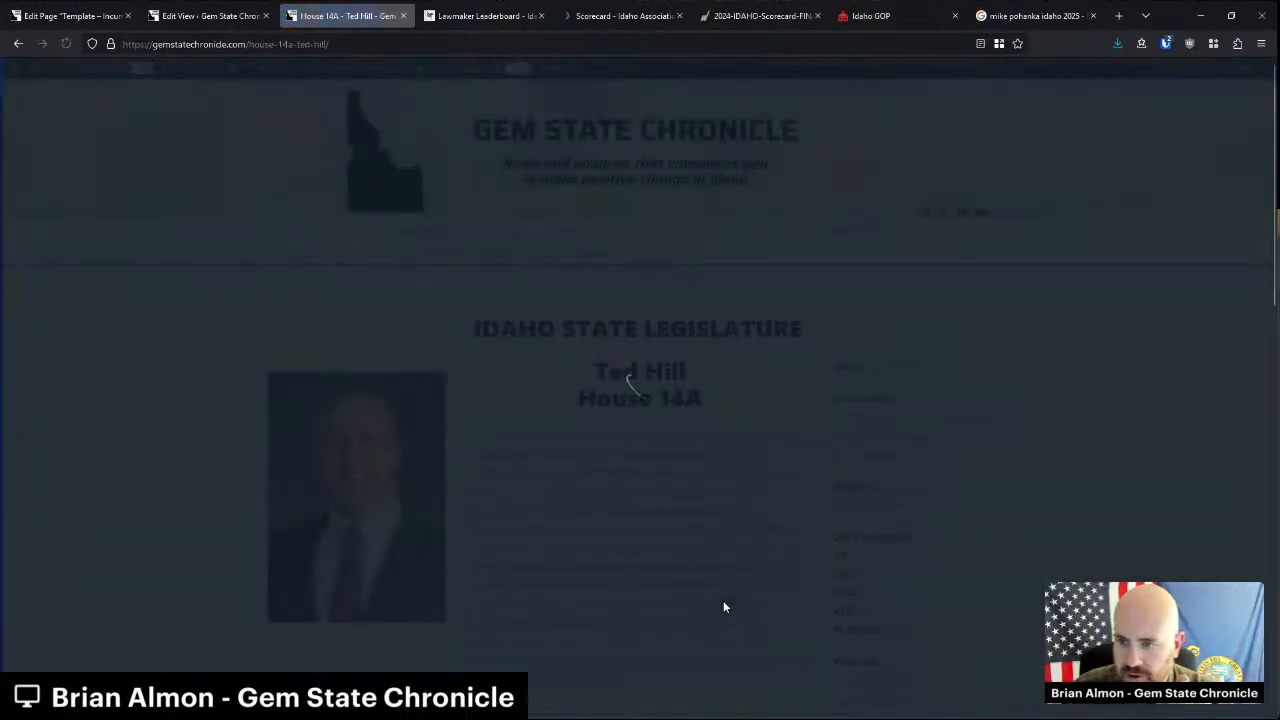
scroll(731, 477, "down", 3)
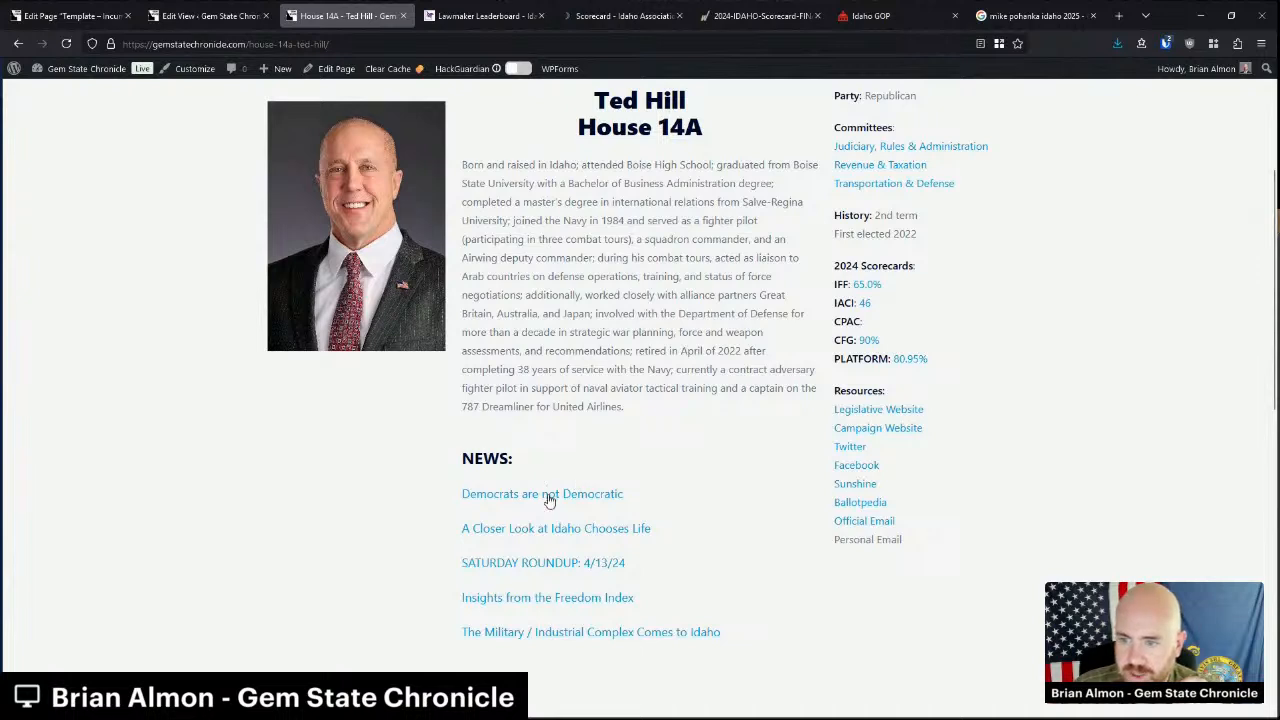
scroll(784, 503, "up", 1)
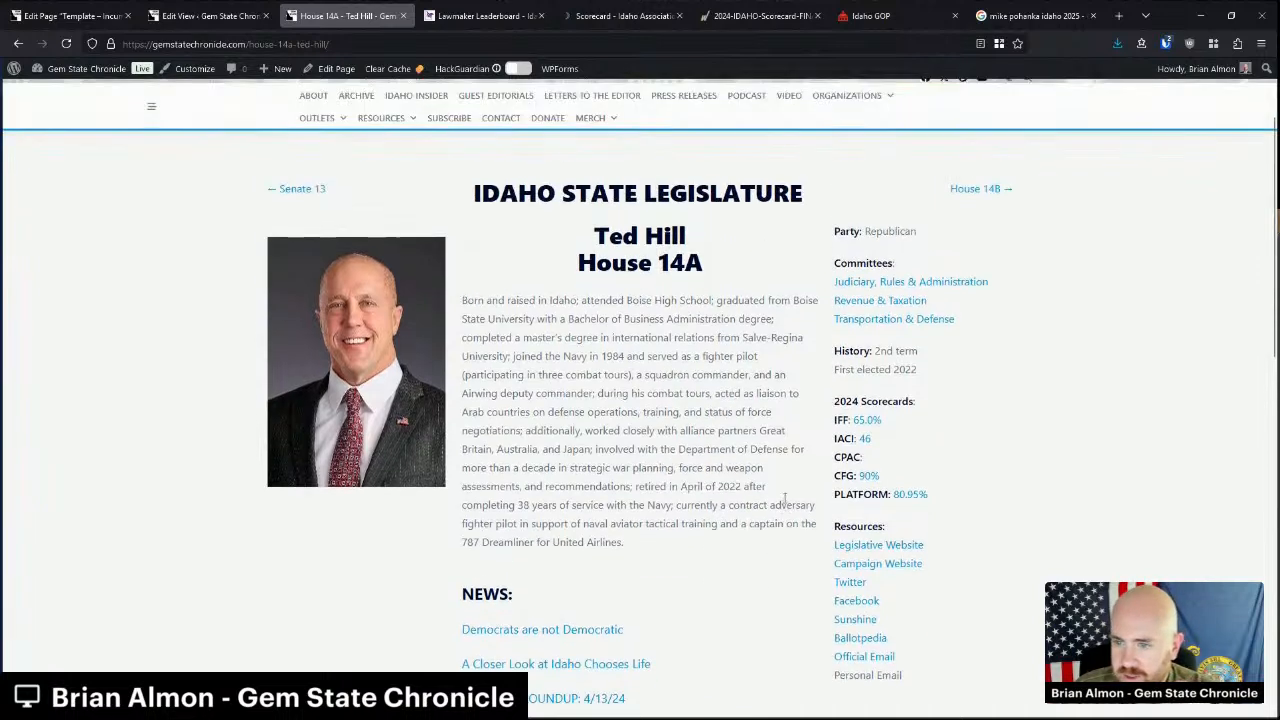
left_click(13, 44)
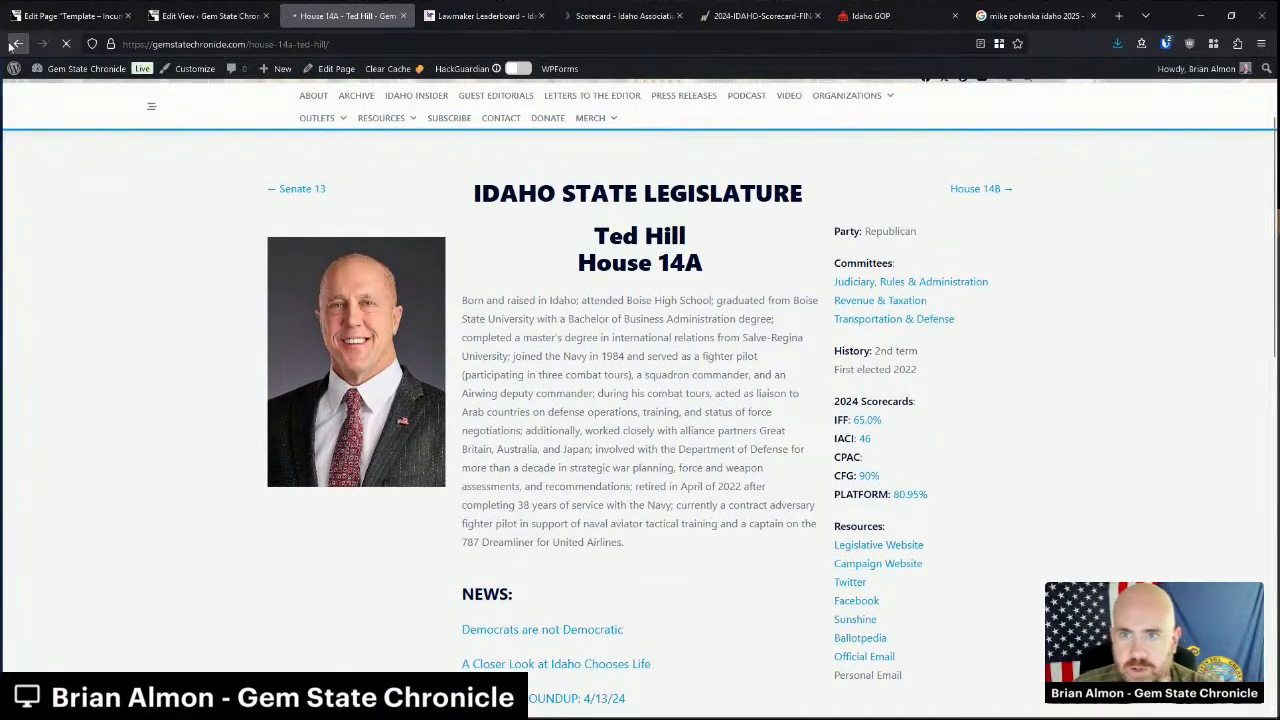